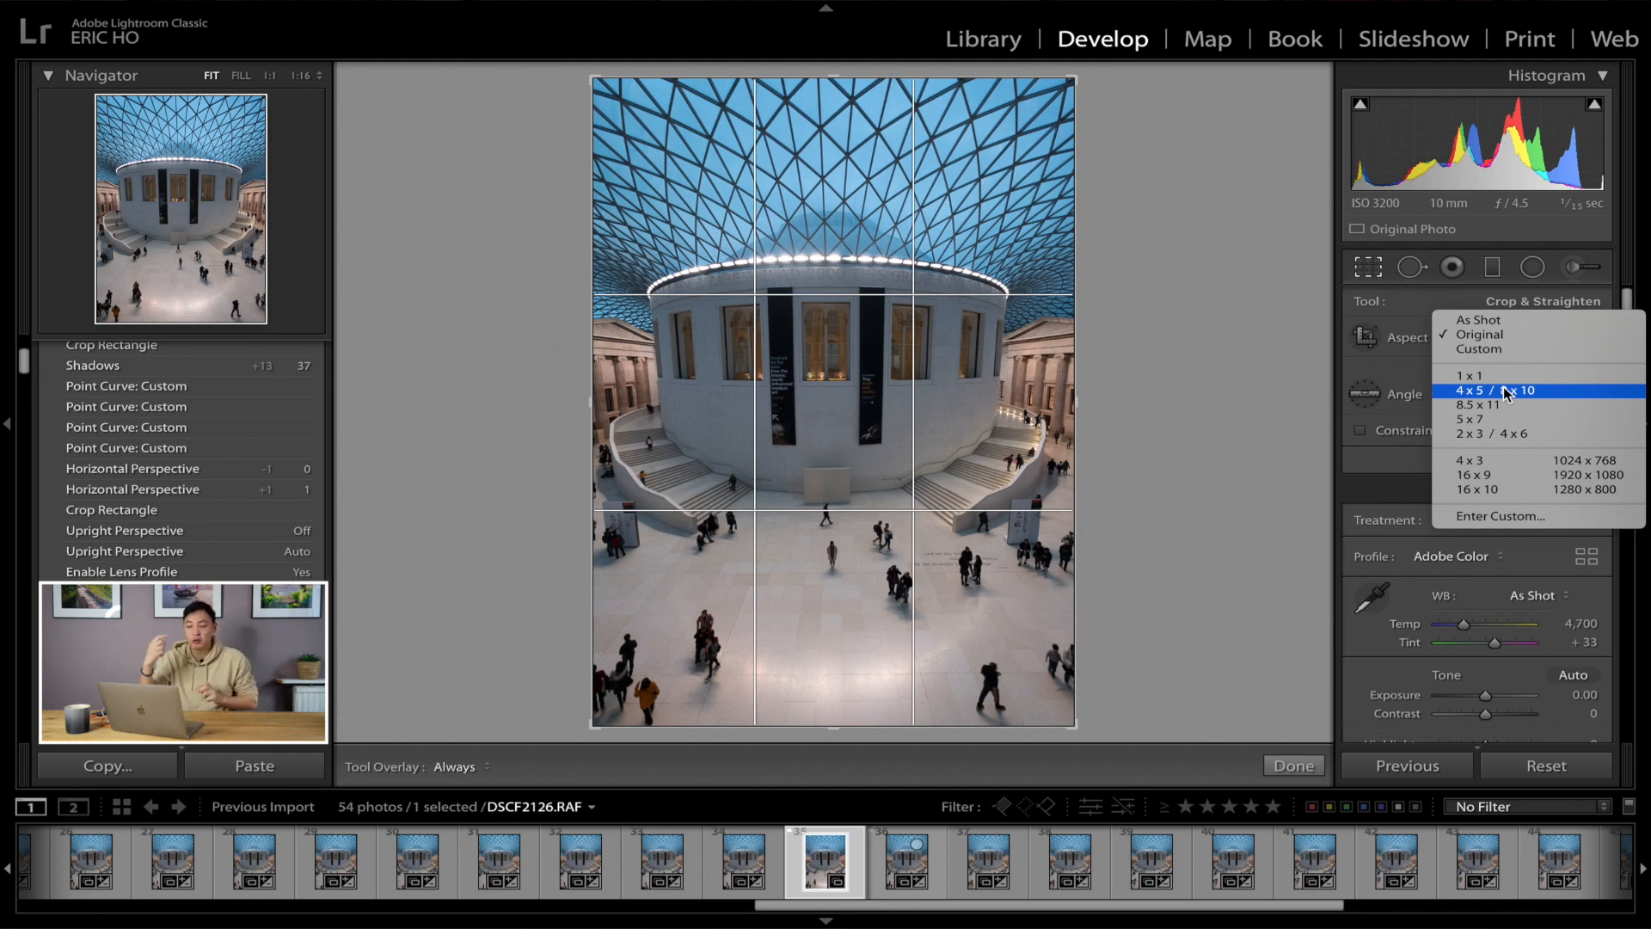
Step: Crop the photo to the 4 x 5 / 8 x 10 ratio and shift it vertically to include more of the glass roof
{"action": "left_click", "coordinate": [1513, 391]}
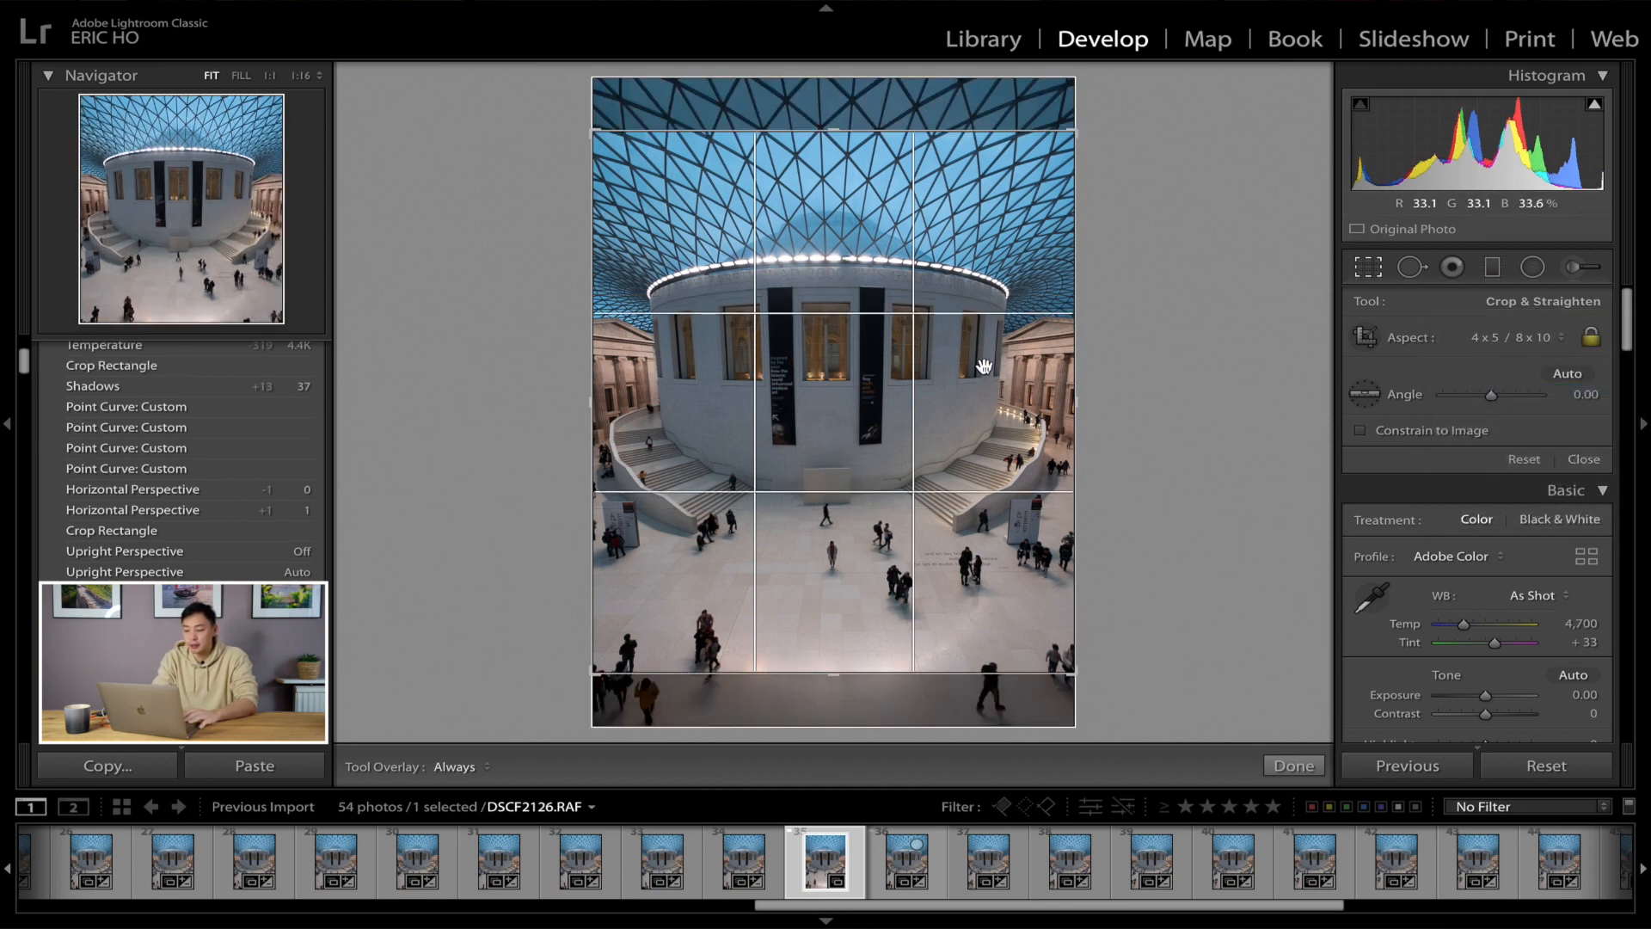
{"action": "left_click_drag", "start_coordinate": [957, 396], "coordinate": [956, 397]}
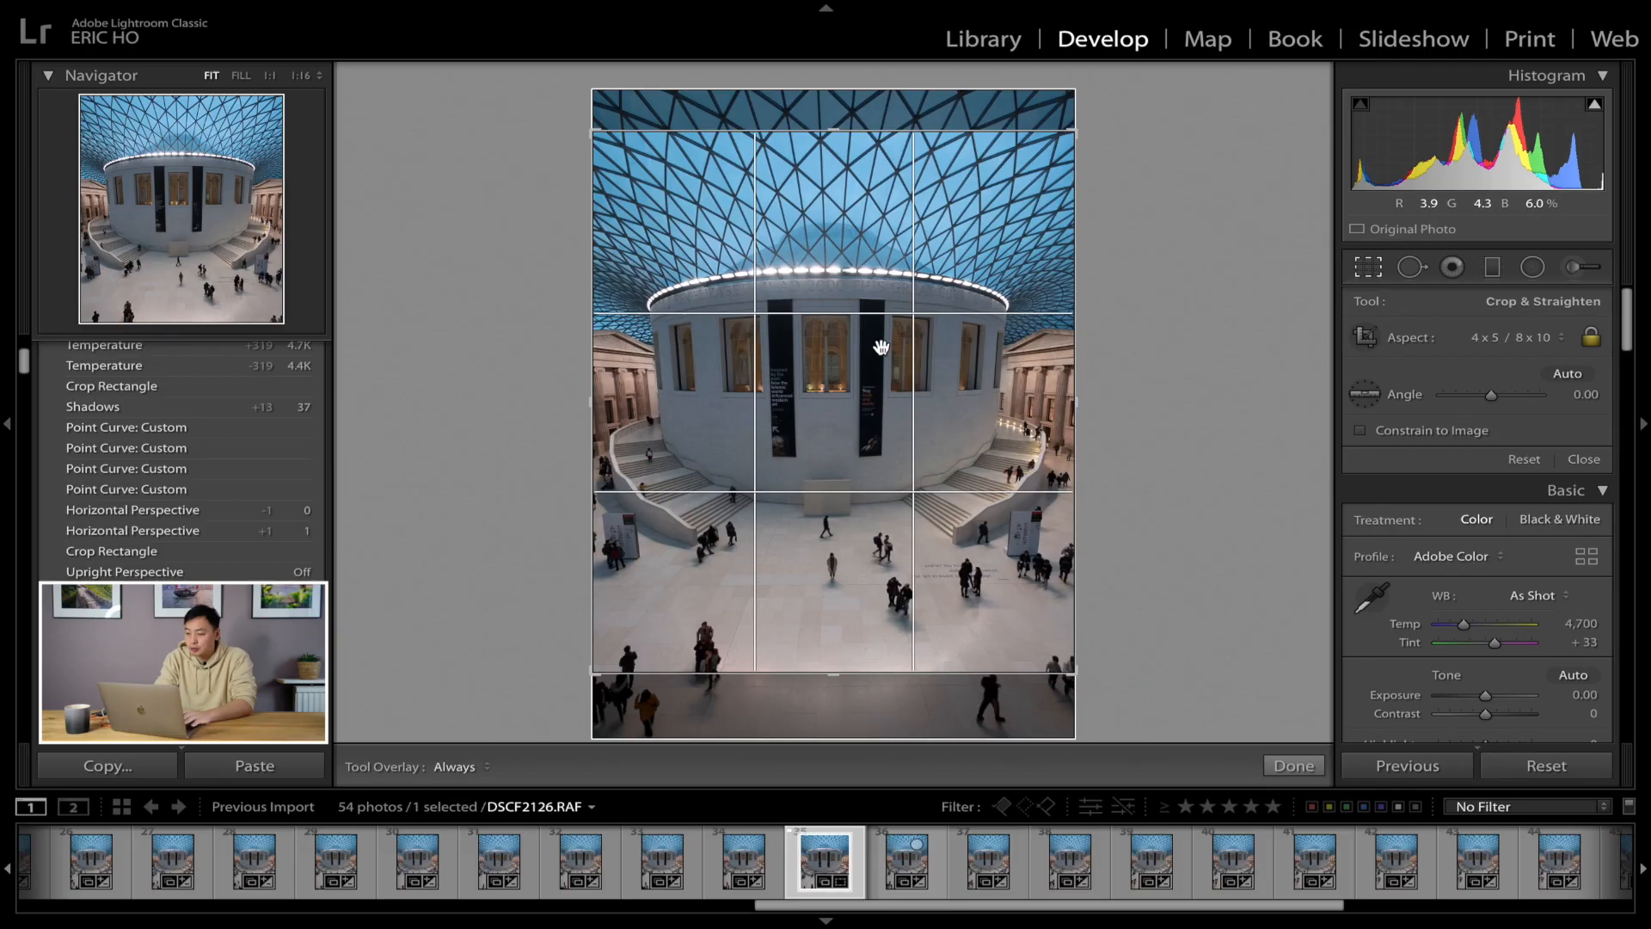
{"action": "left_click_drag", "start_coordinate": [882, 346], "coordinate": [806, 312]}
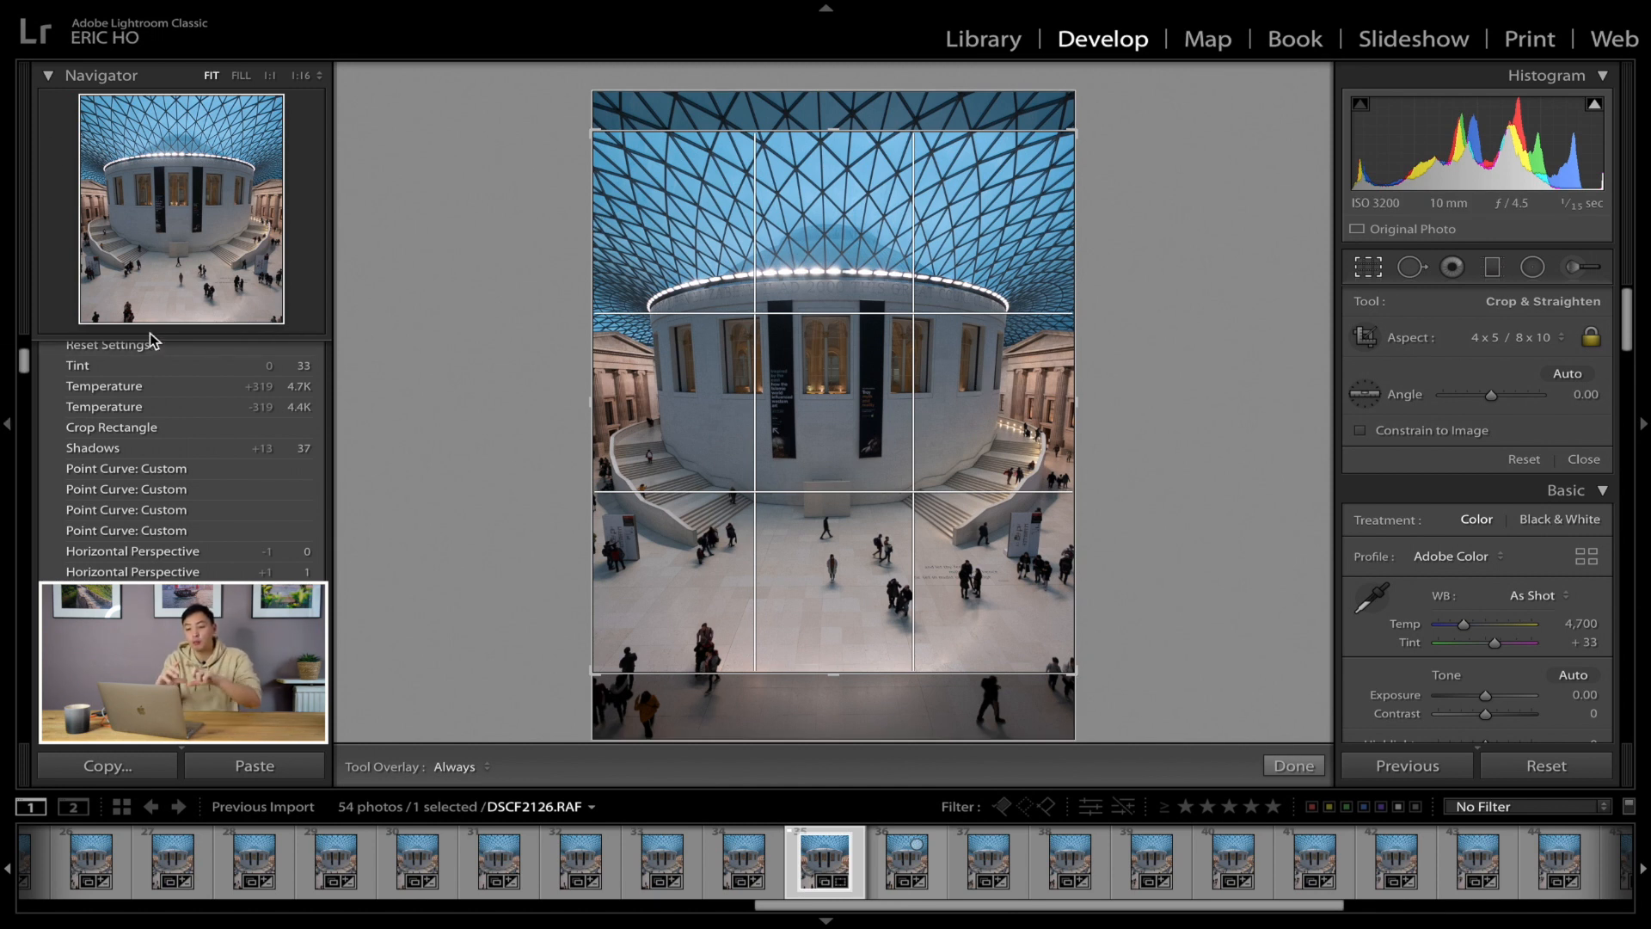
{"action": "left_click_drag", "start_coordinate": [806, 373], "coordinate": [806, 376]}
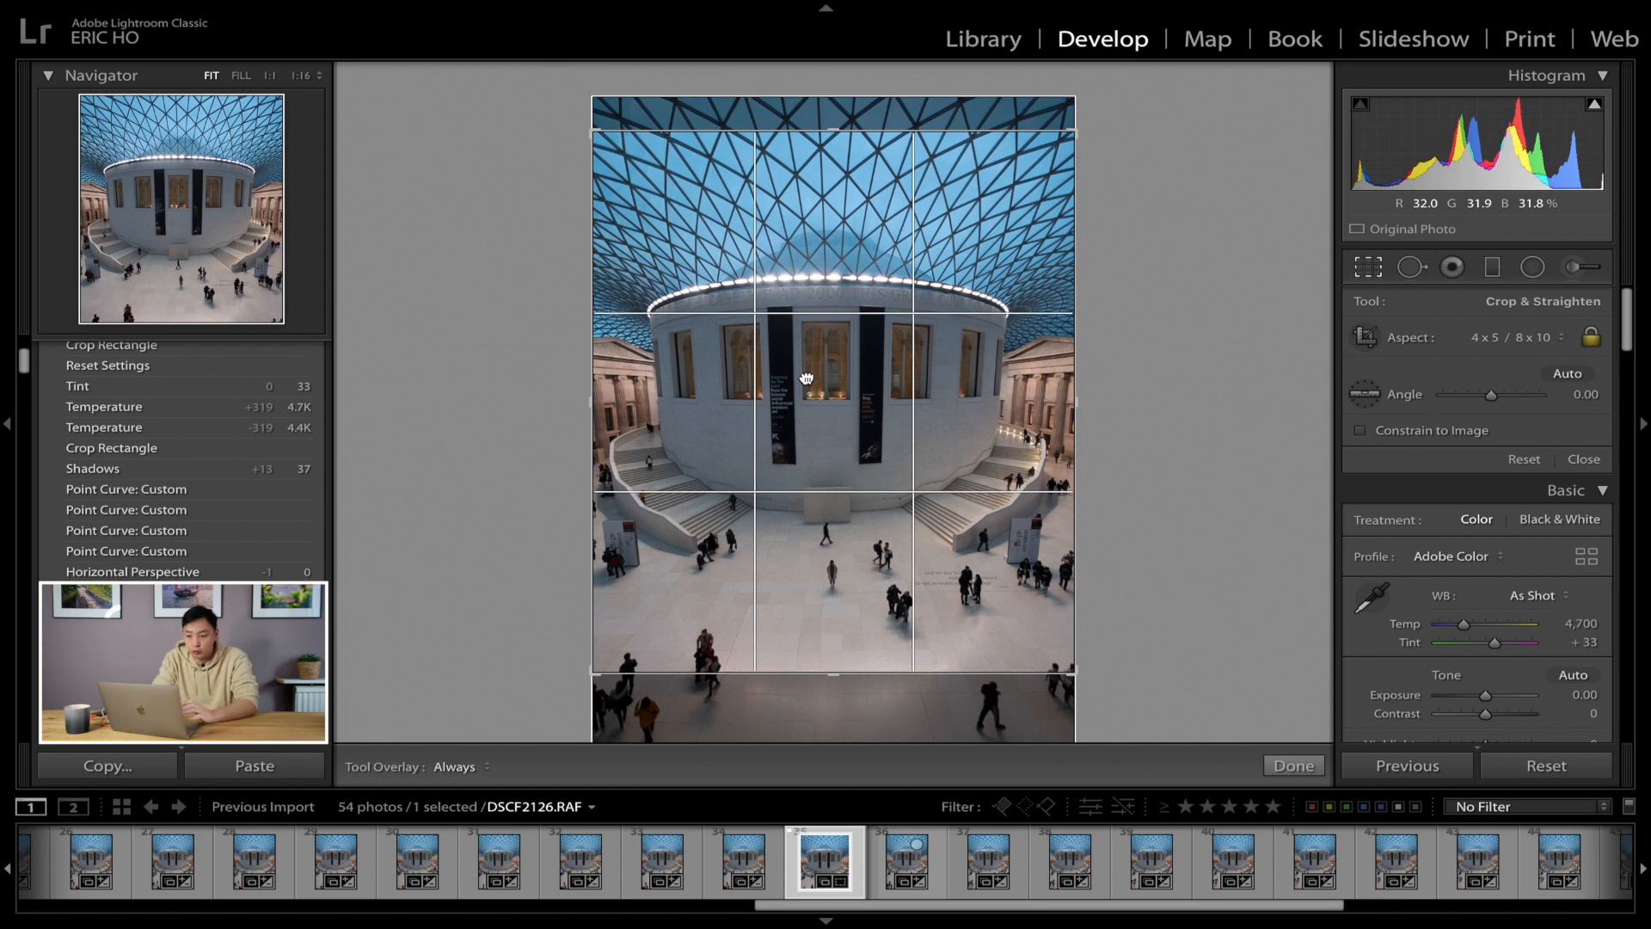
{"action": "left_click_drag", "start_coordinate": [806, 378], "coordinate": [806, 384]}
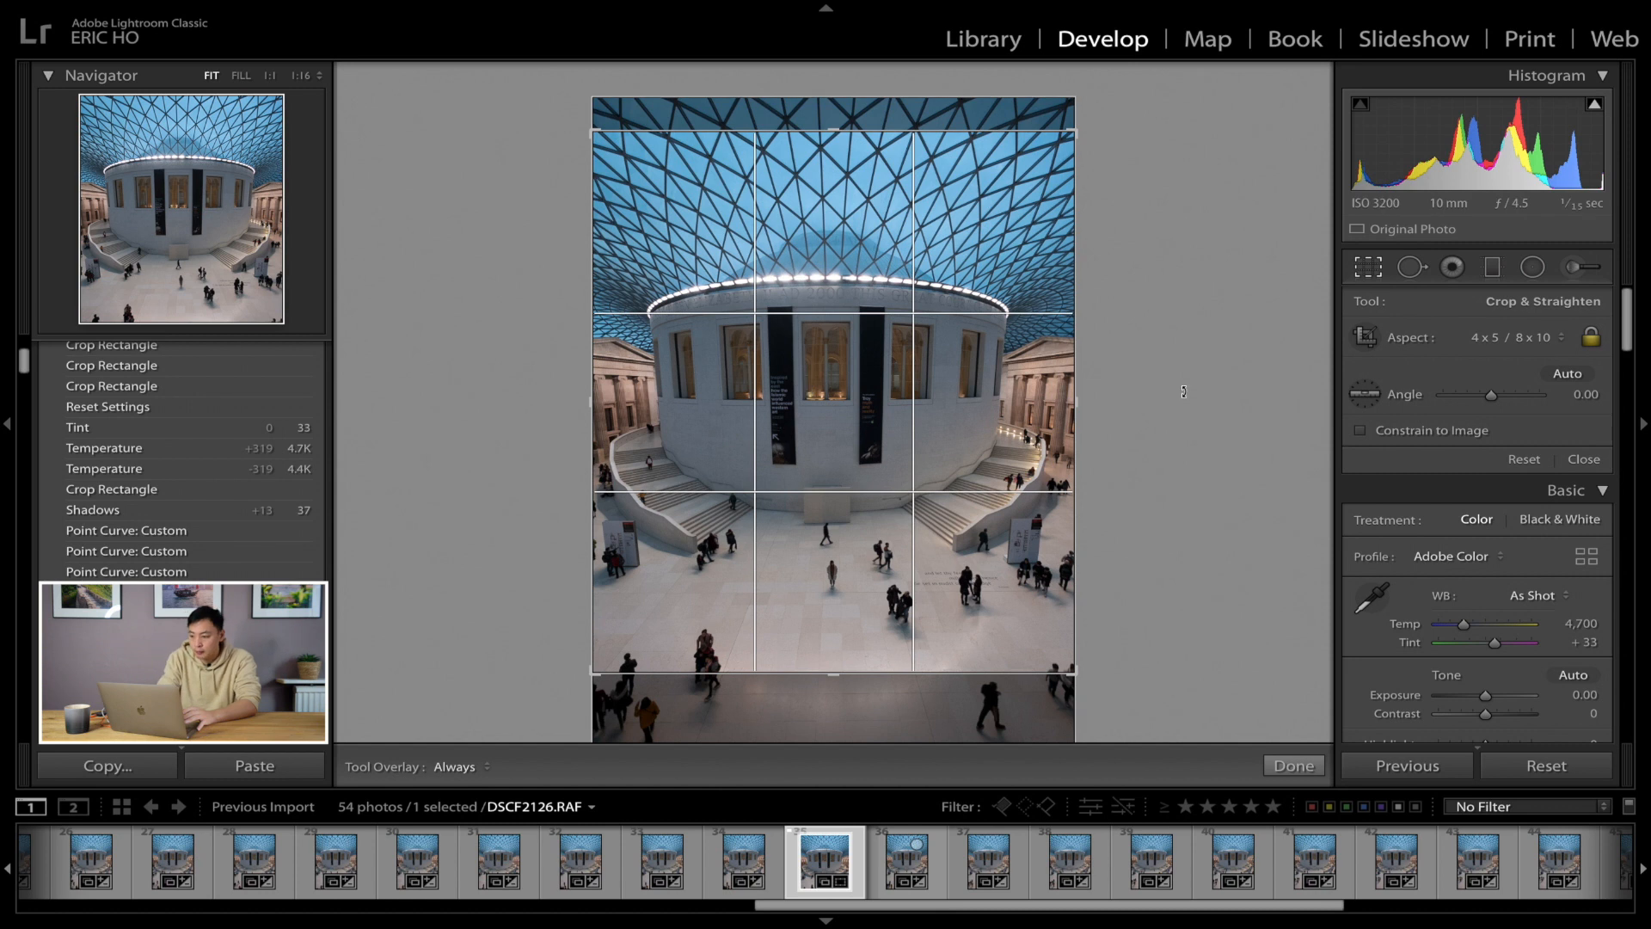
Step: Try a 1 x 1 crop ratio and adjust the photo's position inside the square frame
{"action": "left_click", "coordinate": [1523, 339]}
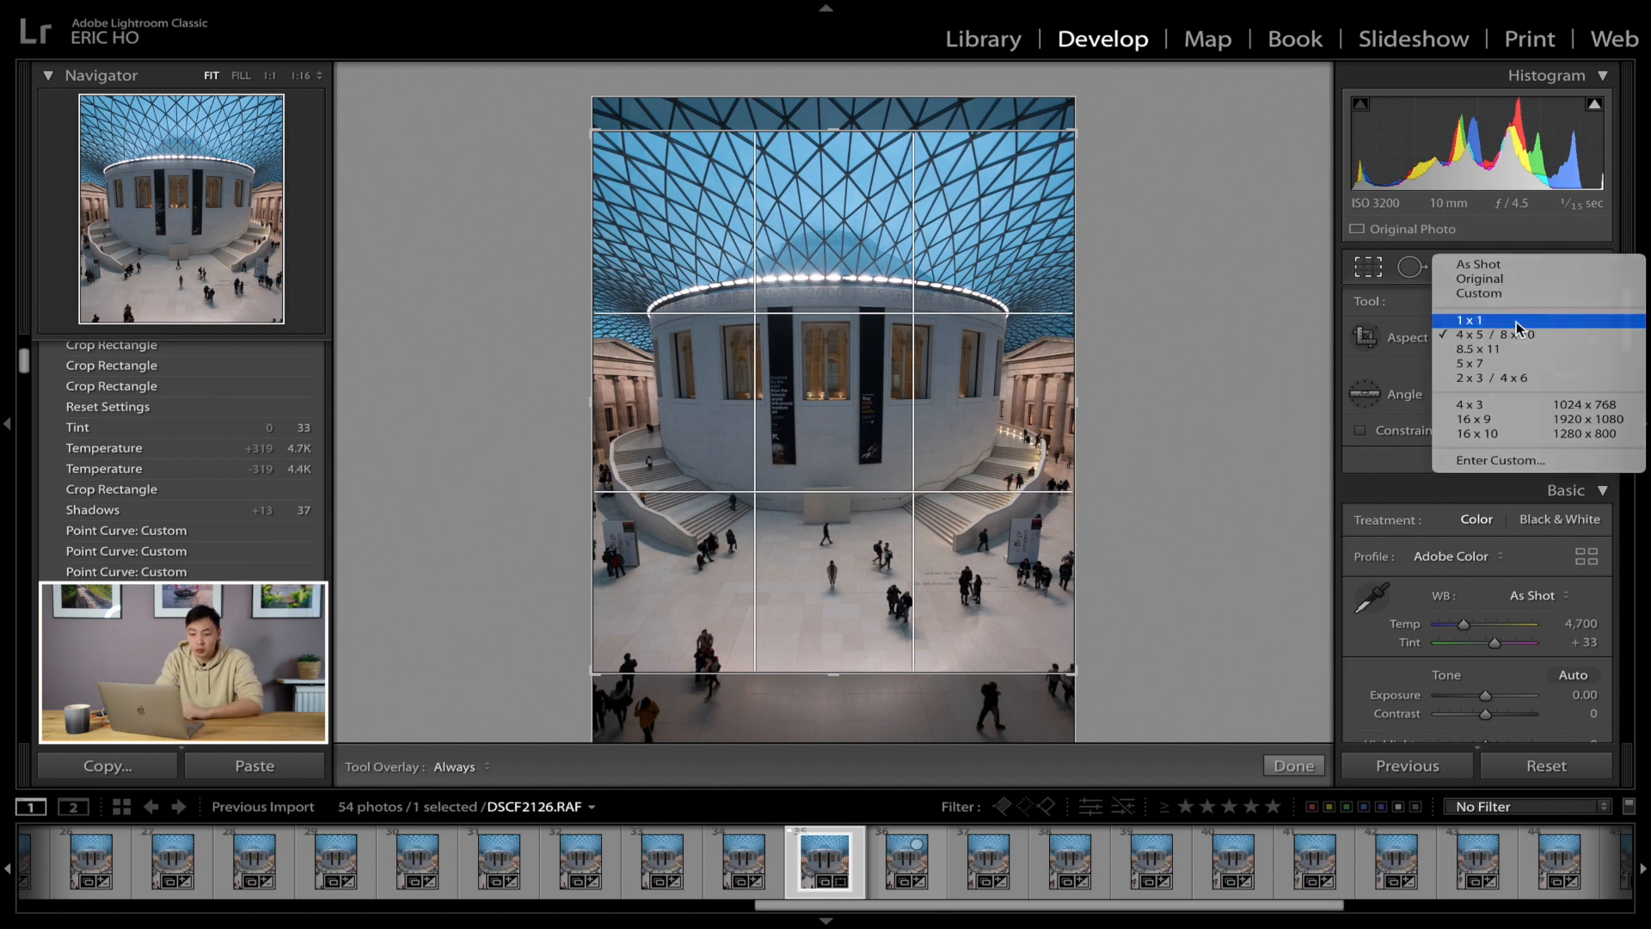
{"action": "left_click", "coordinate": [1516, 323]}
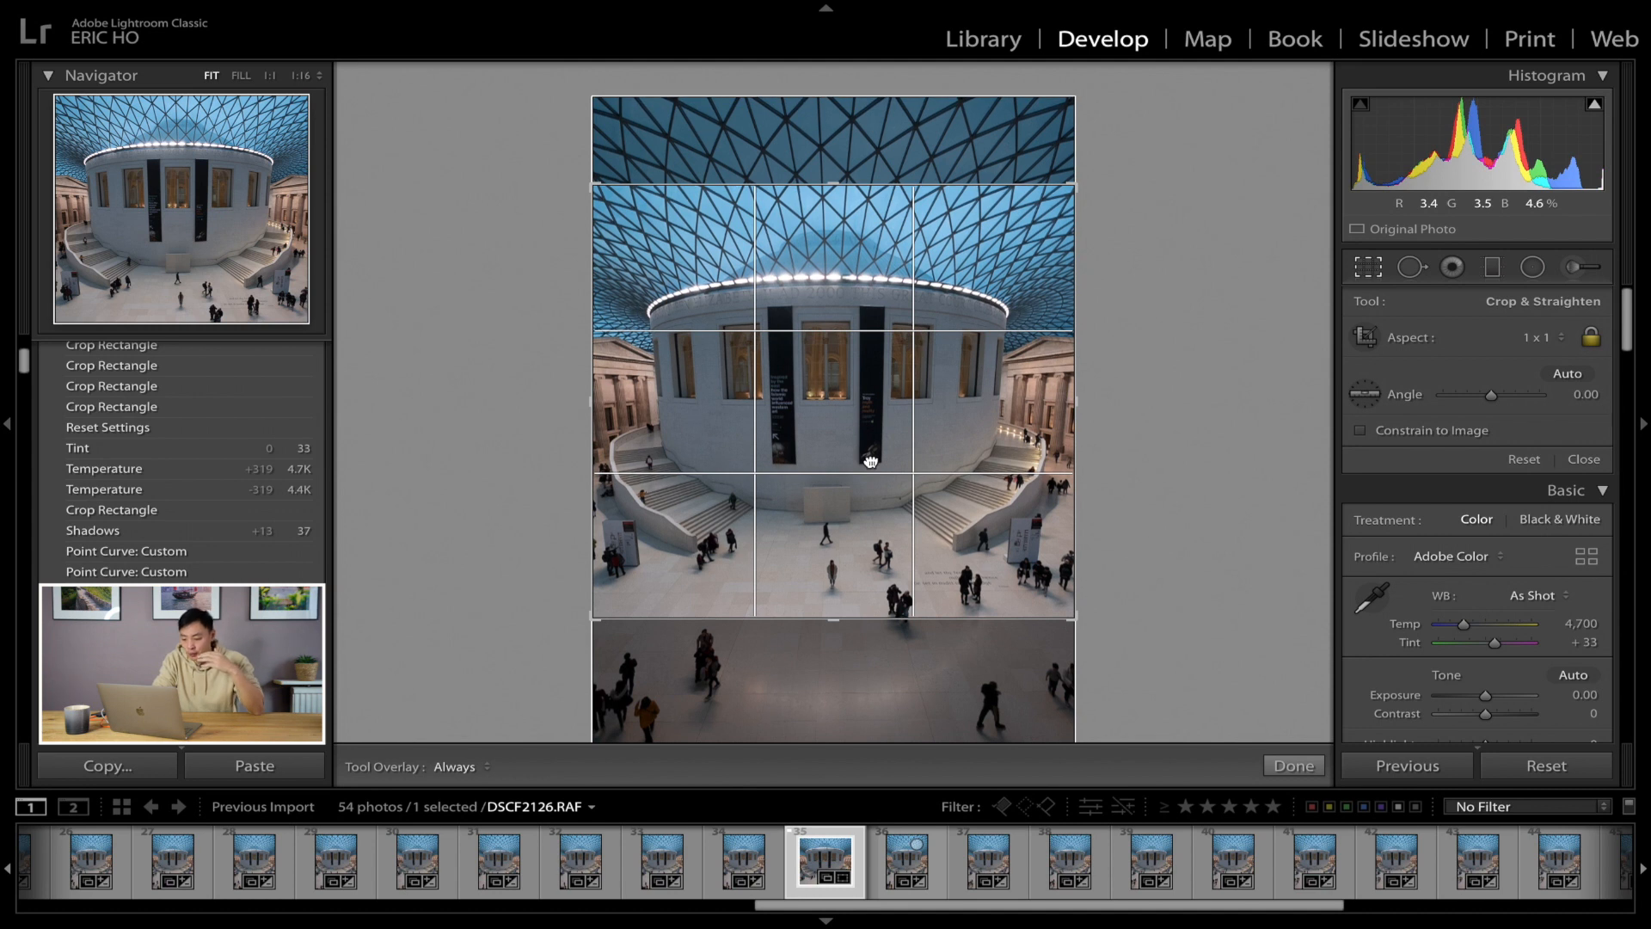
{"action": "left_click_drag", "start_coordinate": [870, 460], "coordinate": [852, 533]}
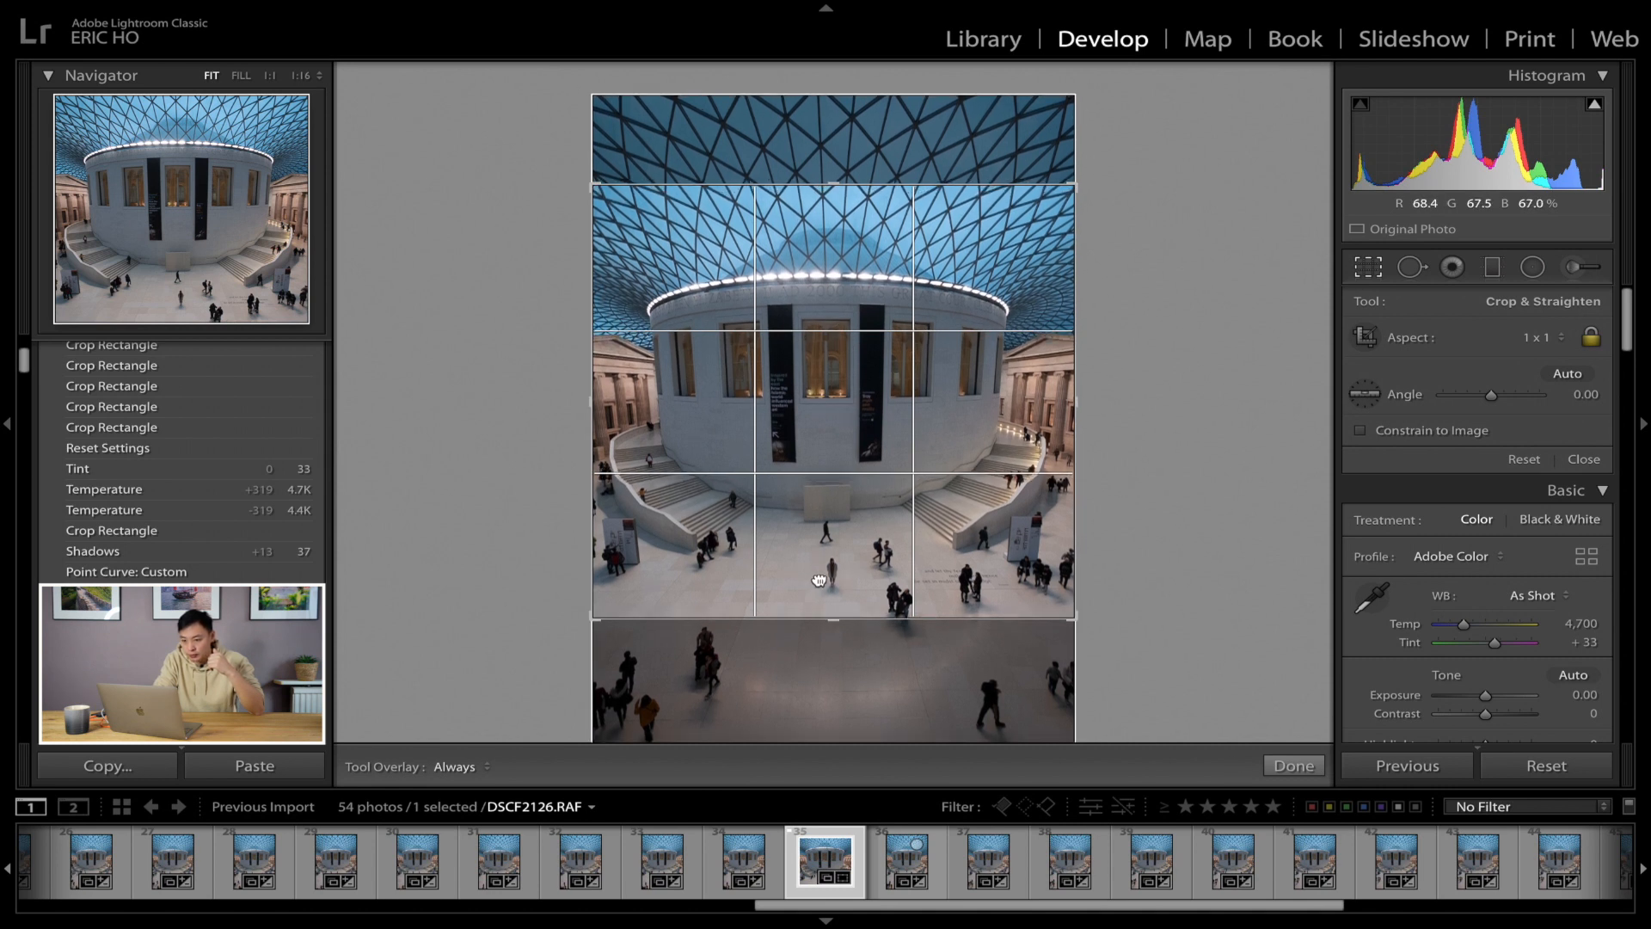
{"action": "left_click_drag", "start_coordinate": [819, 581], "coordinate": [819, 579]}
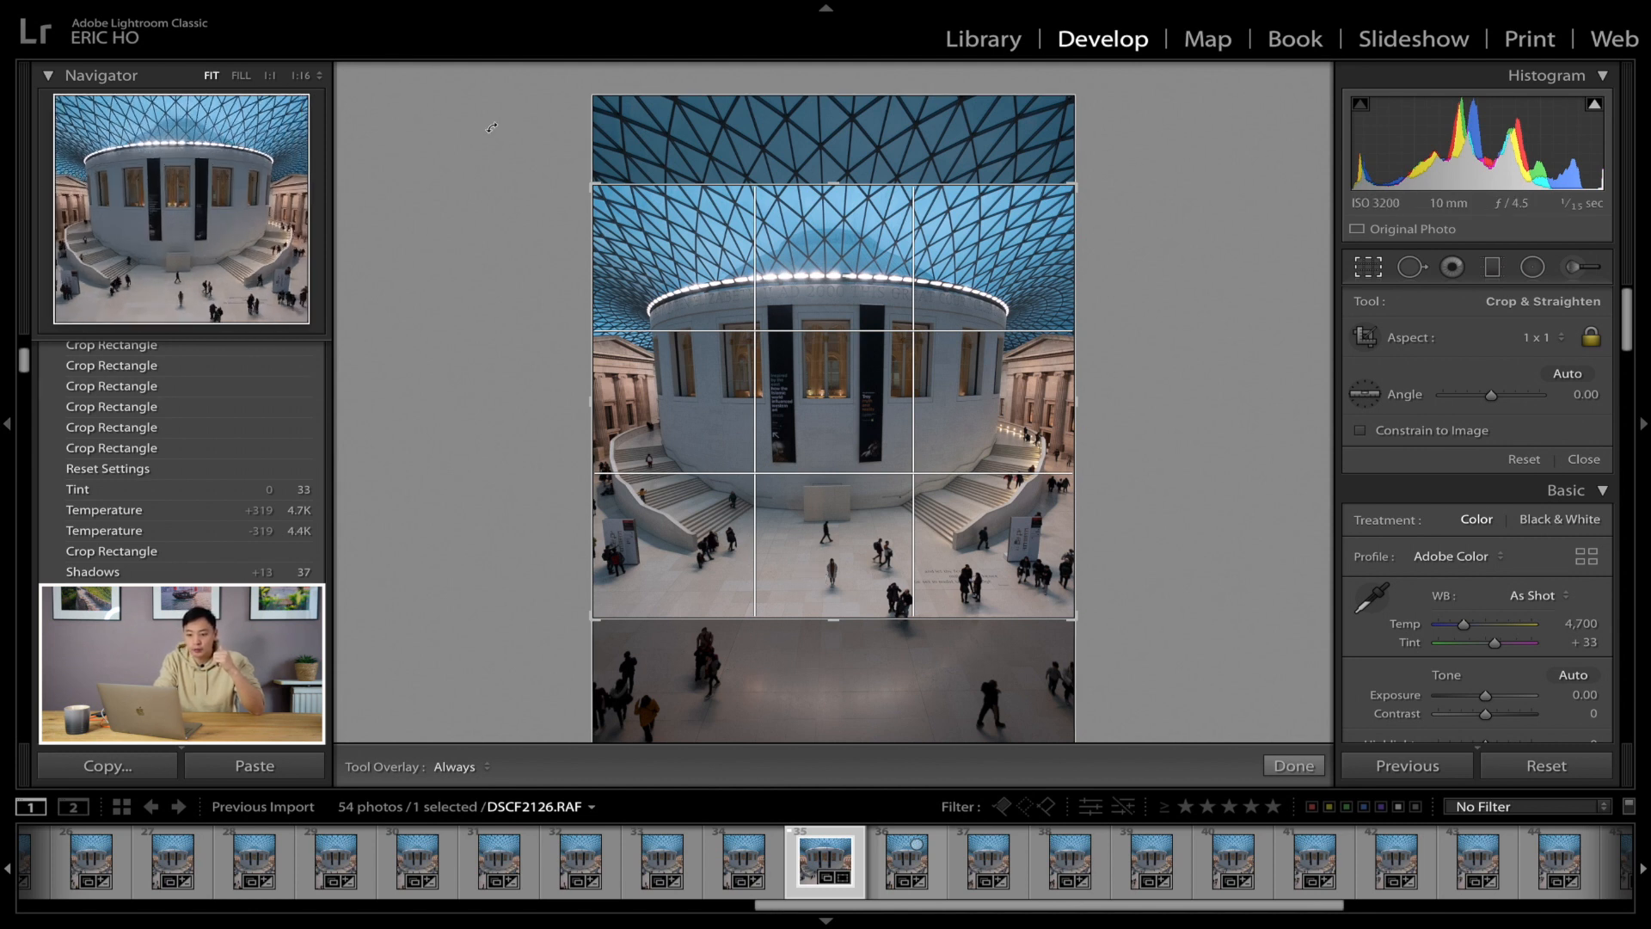
Step: Set the crop ratio to 4 x 5 / 8 x 10, make the frame upright at full photo width, and apply the crop
{"action": "left_click", "coordinate": [1546, 342]}
{"action": "left_click", "coordinate": [1543, 347]}
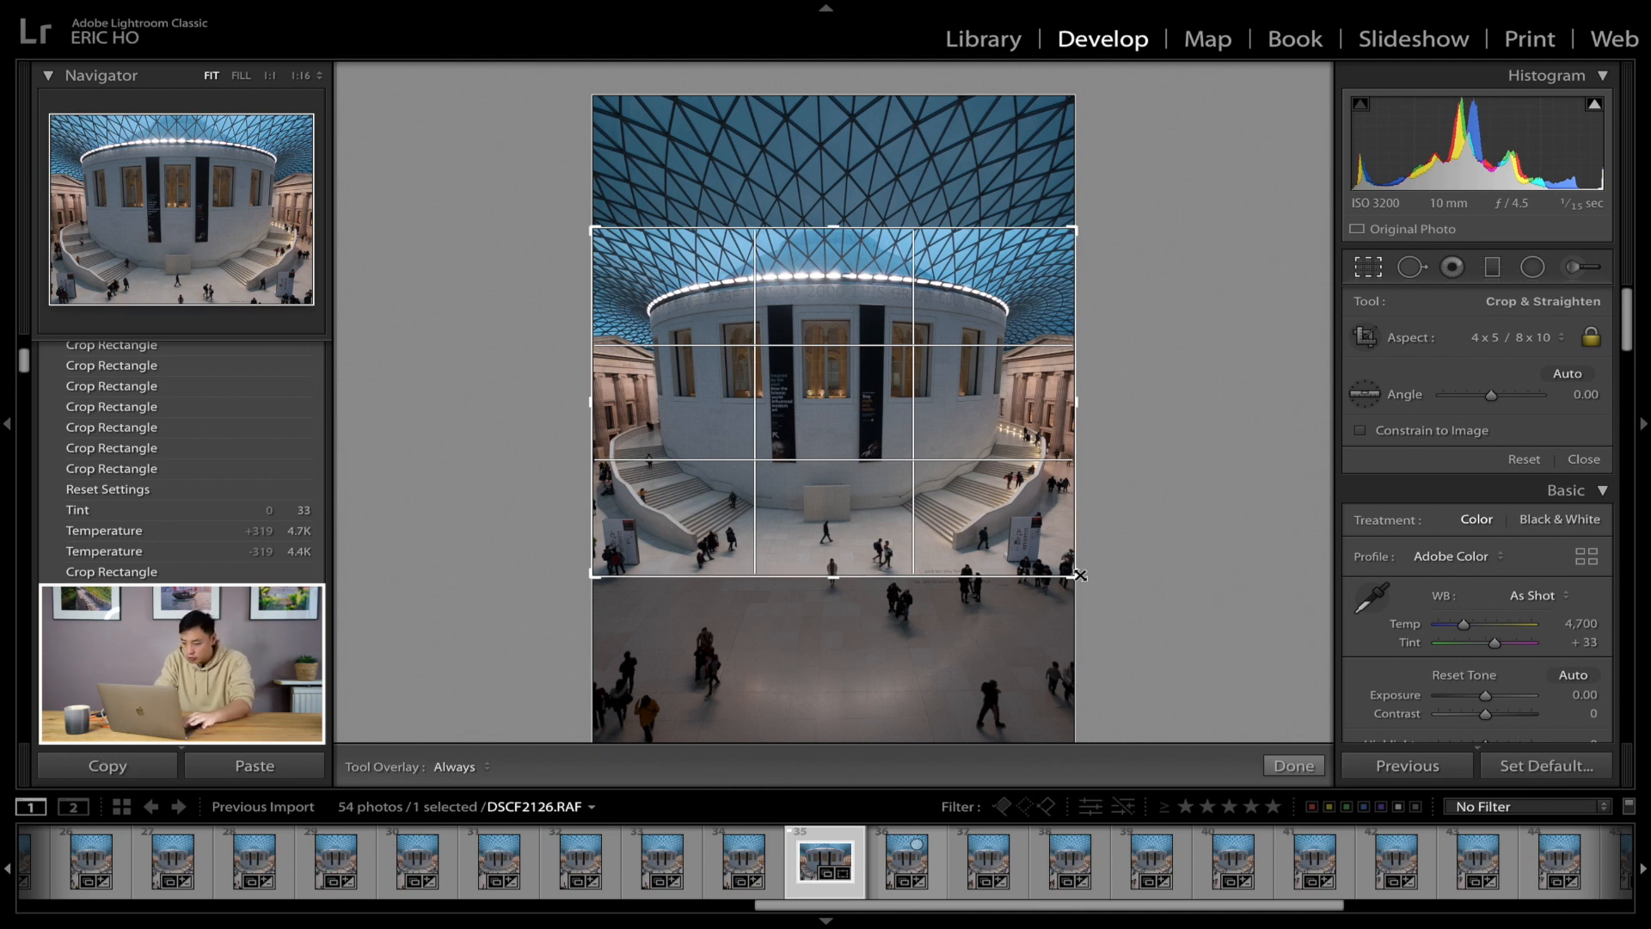
{"action": "left_click_drag", "start_coordinate": [1081, 595], "coordinate": [1081, 683]}
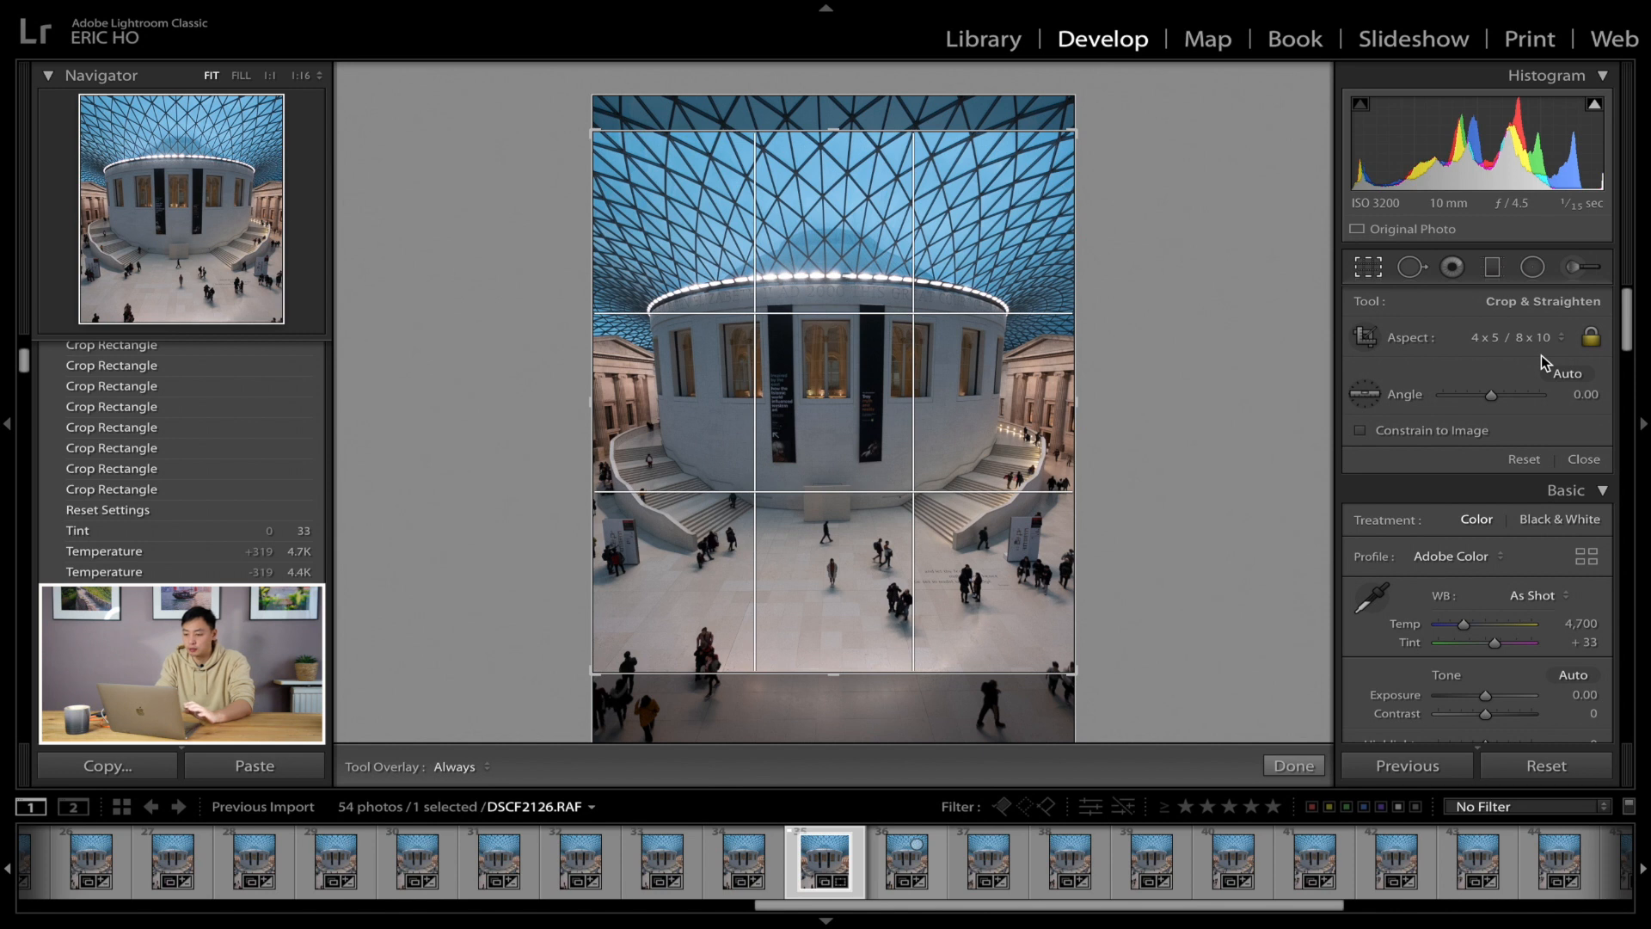
{"action": "key", "text": "Return"}
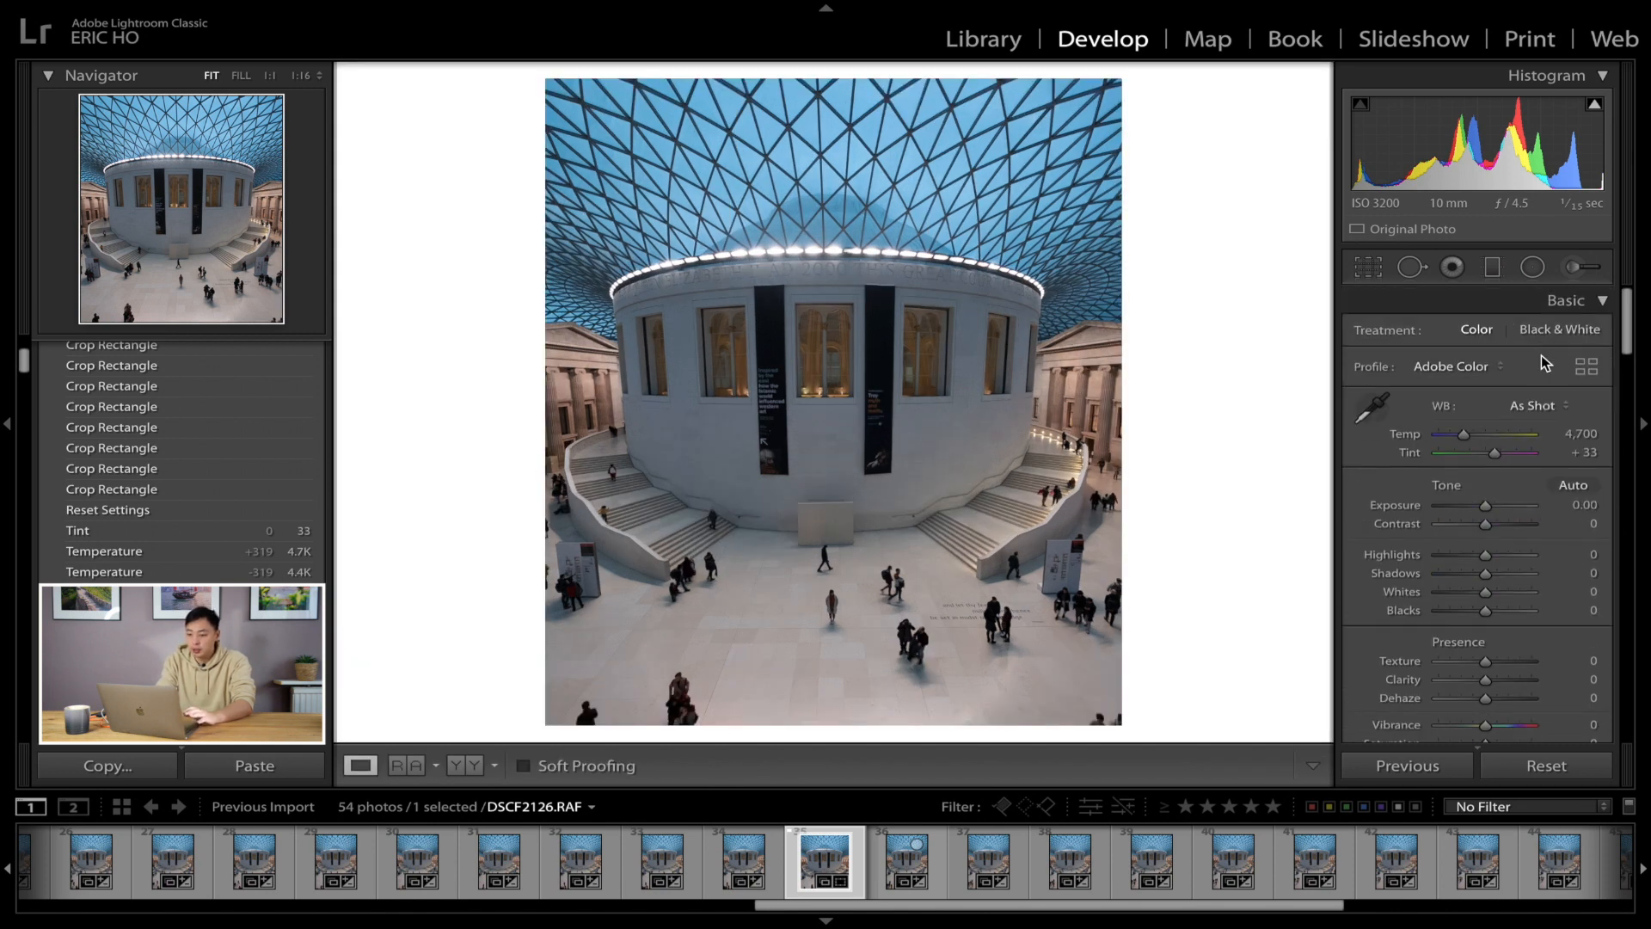
Step: Reopen the crop, trim a thin sliver off the photo's right edge to centre the rotunda, and apply it
{"action": "left_click", "coordinate": [1356, 267]}
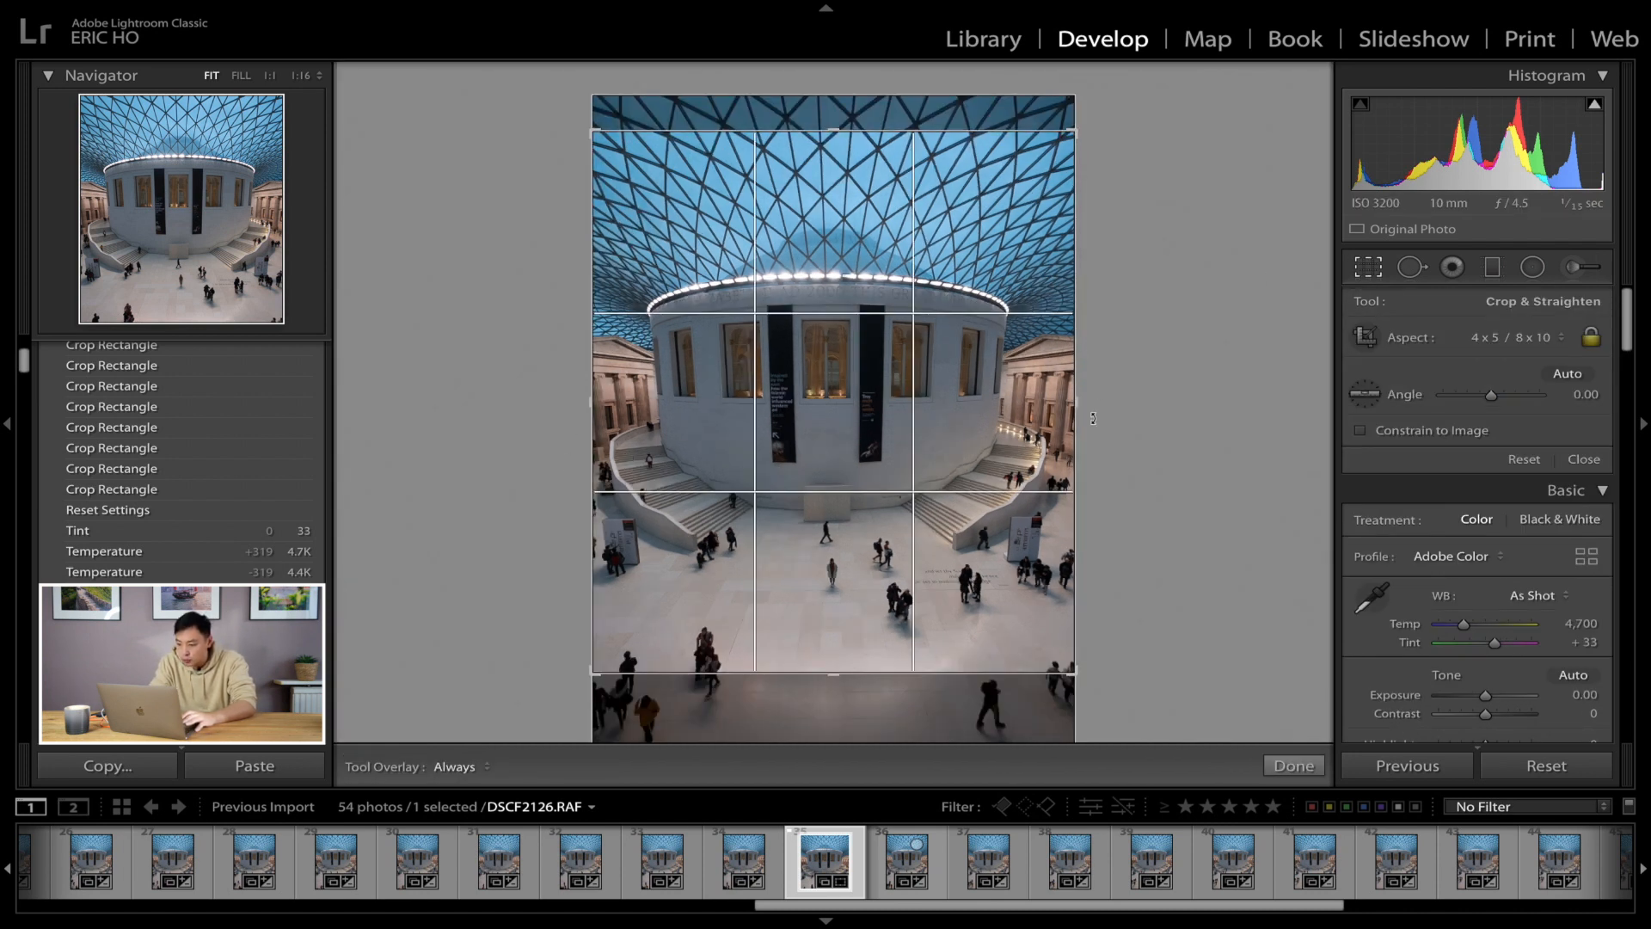
{"action": "left_click_drag", "start_coordinate": [1079, 418], "coordinate": [1077, 420]}
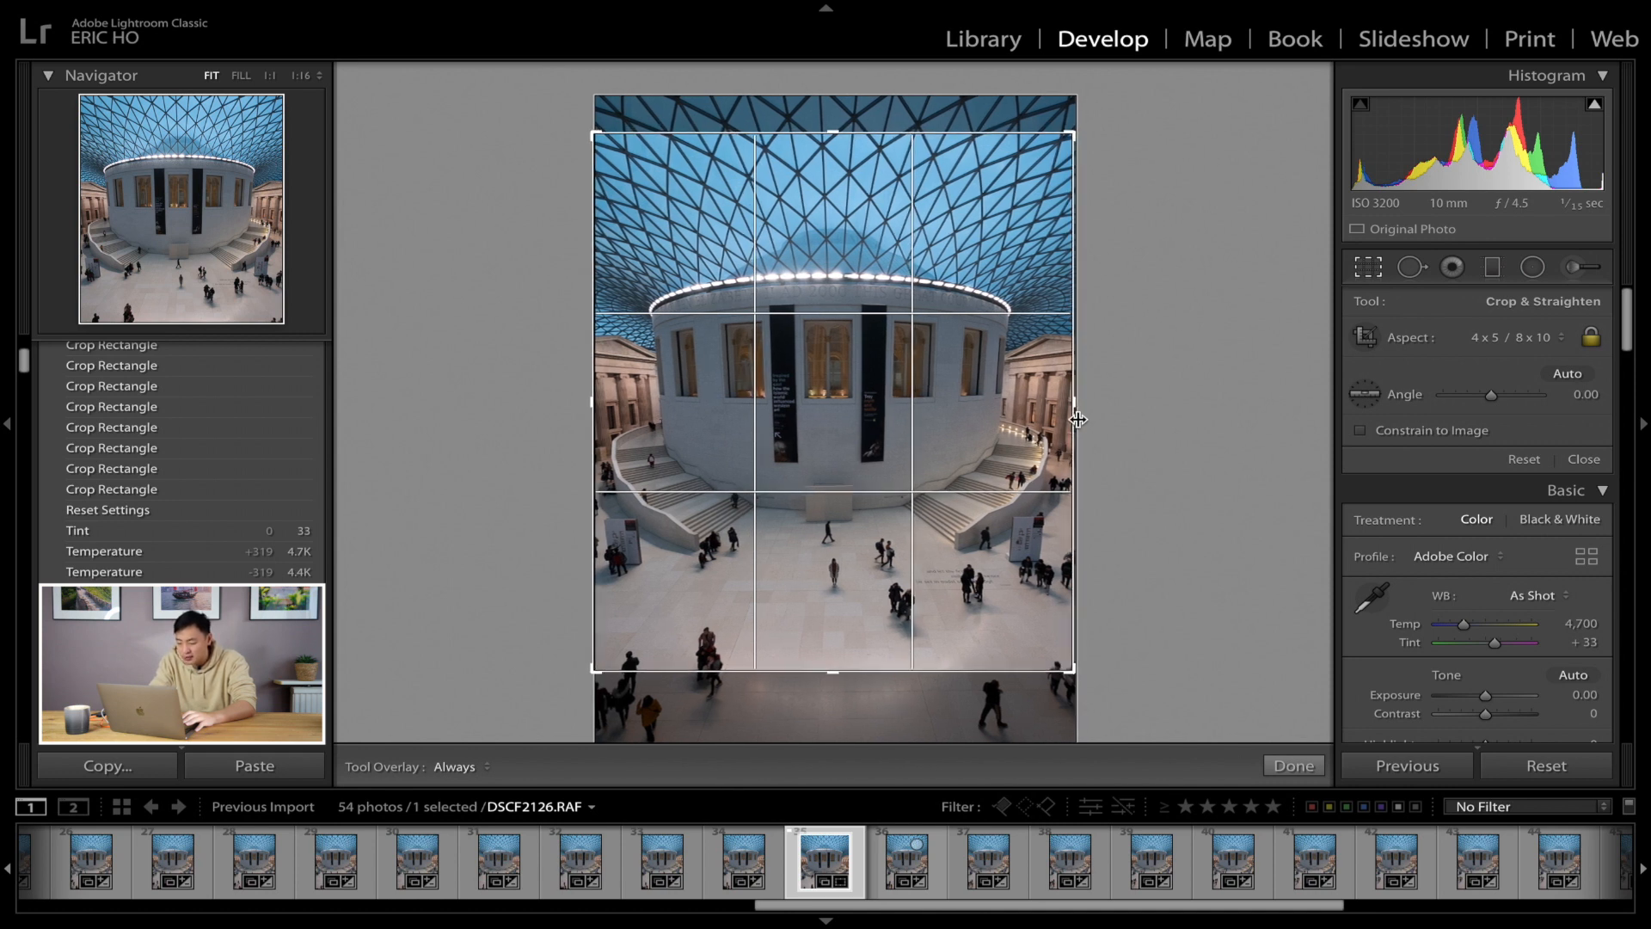
{"action": "left_click_drag", "start_coordinate": [1077, 419], "coordinate": [1075, 420]}
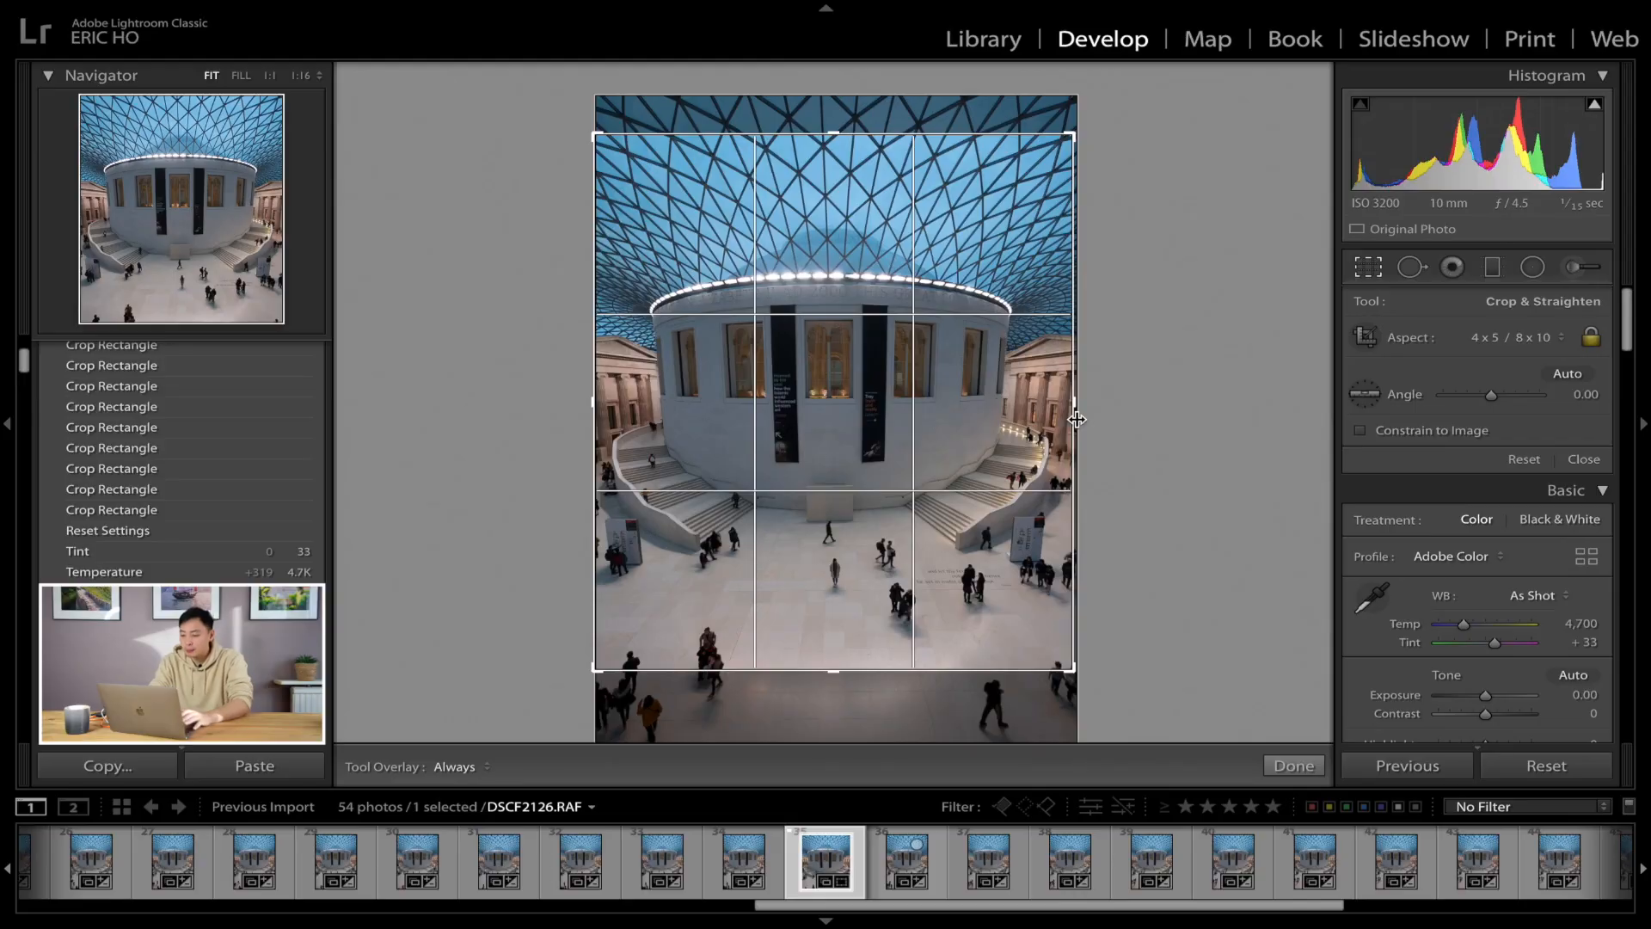
{"action": "key", "text": "Return"}
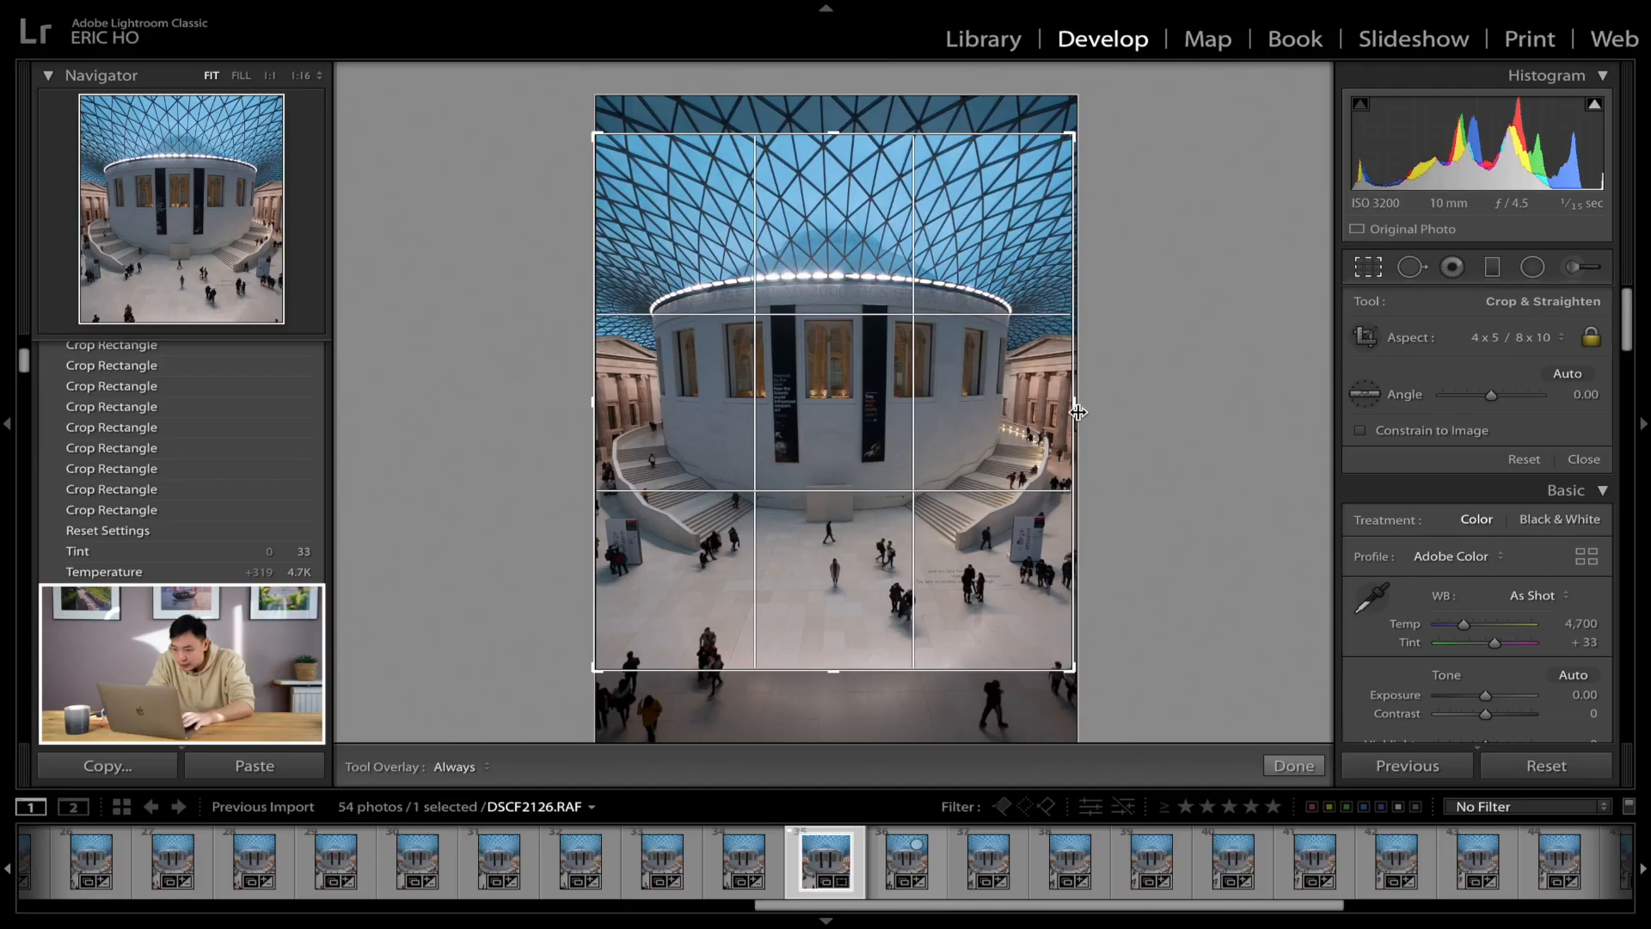
{"action": "left_click_drag", "start_coordinate": [1077, 412], "coordinate": [1076, 412]}
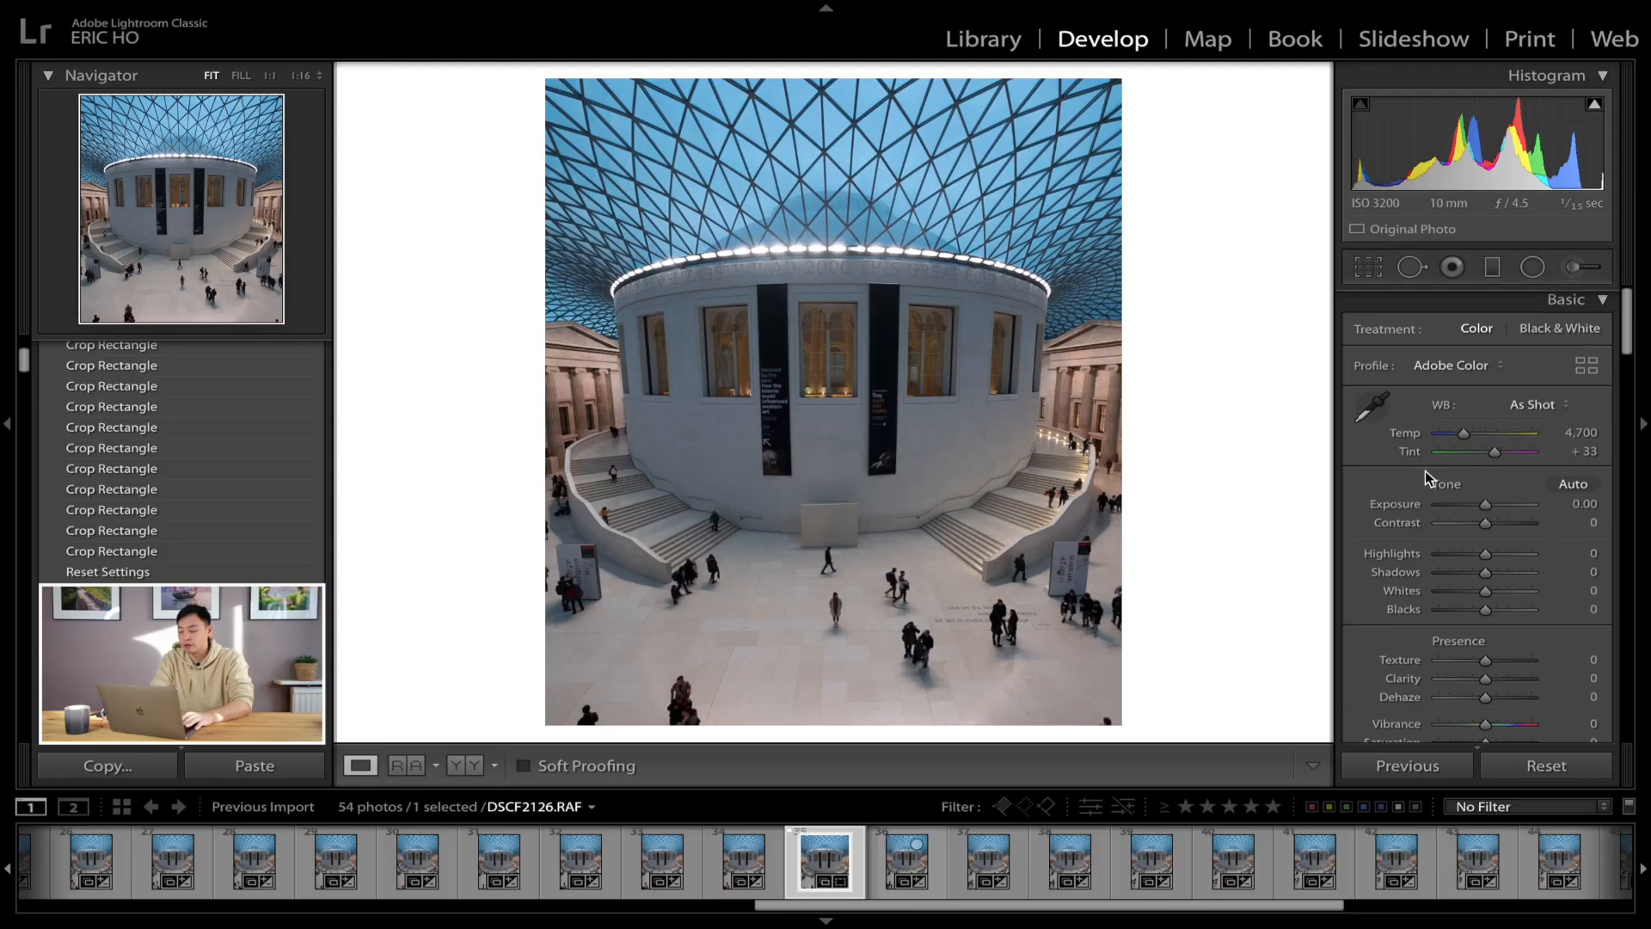
Step: Change the photo's color profile to Adobe Standard
{"action": "scroll", "coordinate": [1426, 478], "scroll_direction": "down", "scroll_amount": 1}
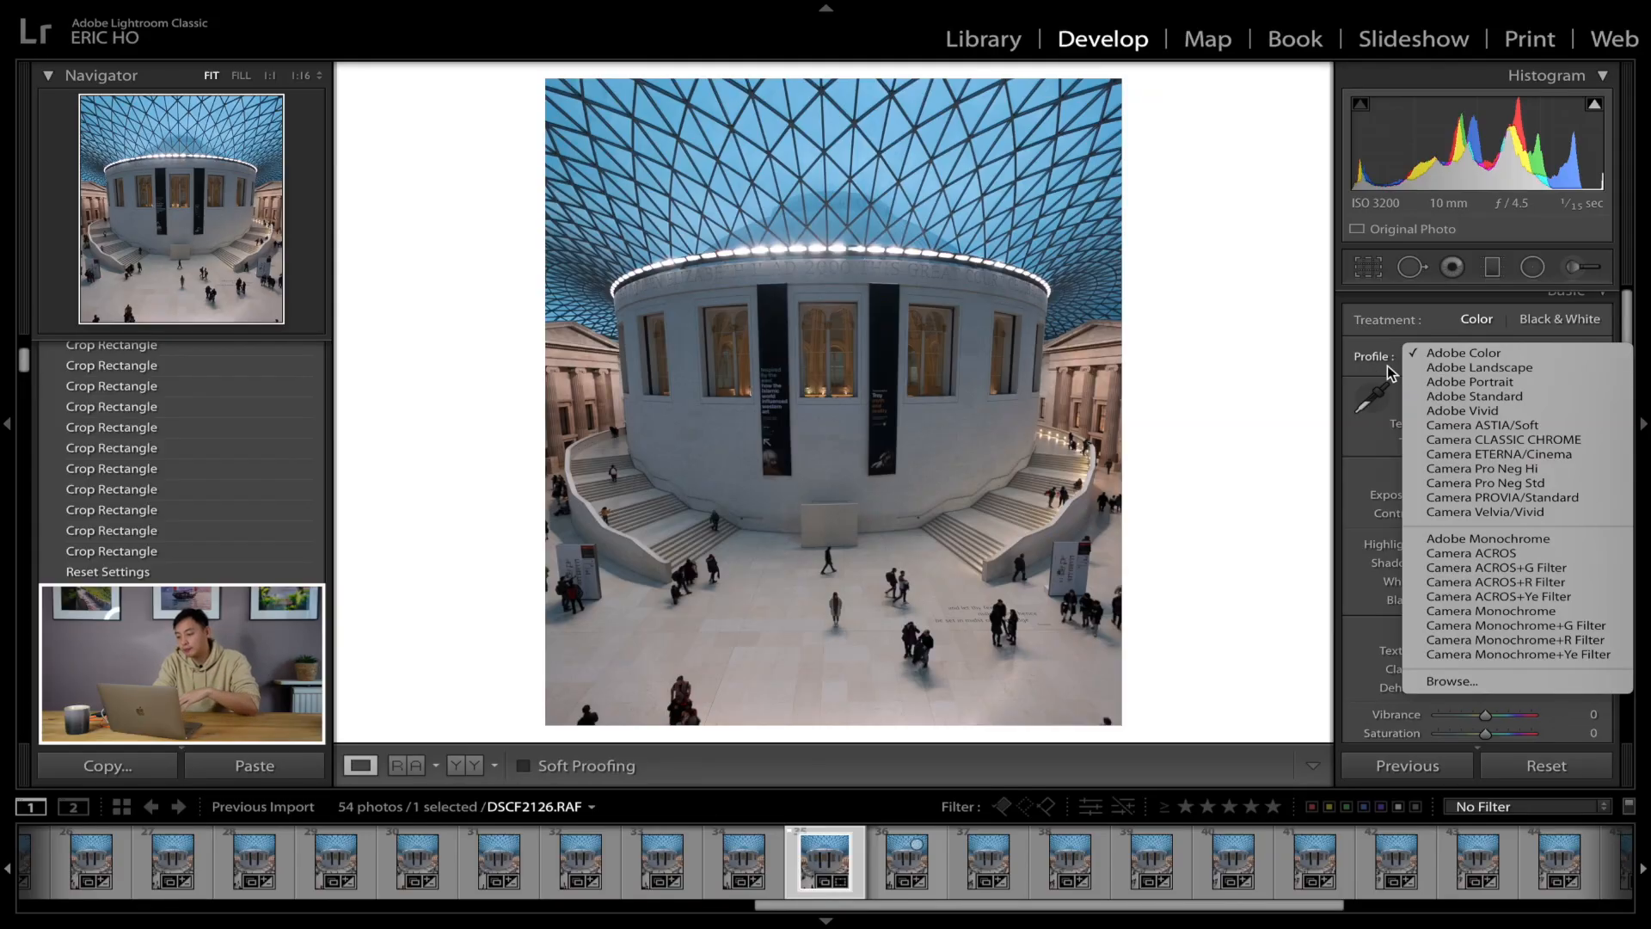
{"action": "left_click", "coordinate": [1460, 395]}
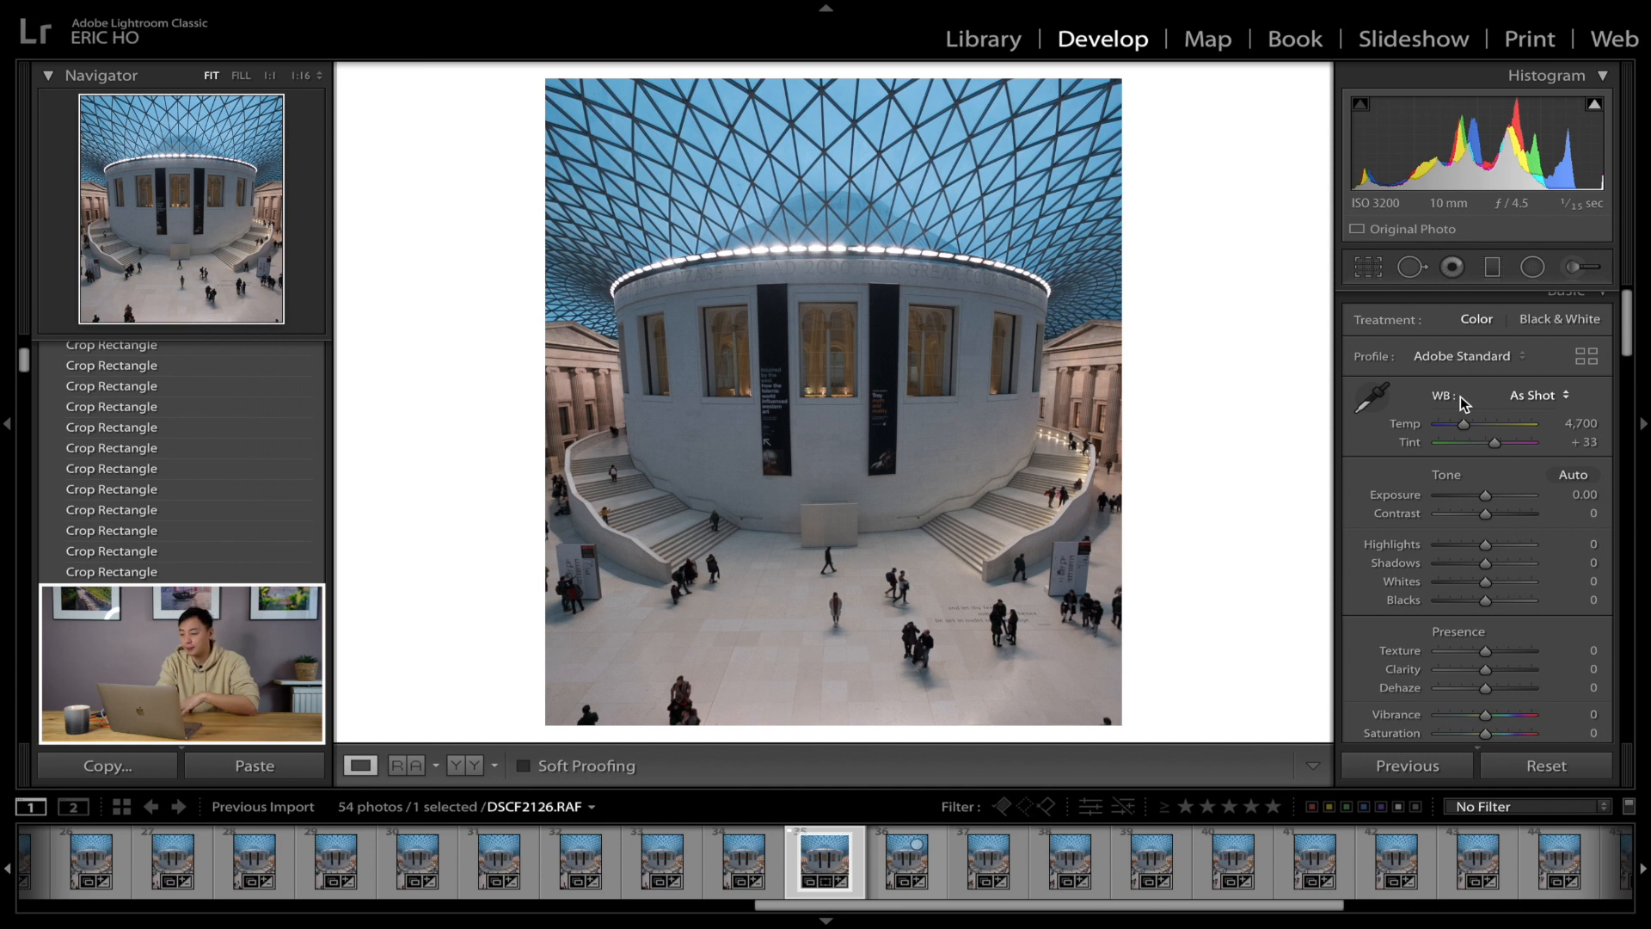
Step: Try the Camera PROVIA/Standard profile for comparison and switch back to Adobe Standard
{"action": "left_click", "coordinate": [1467, 353]}
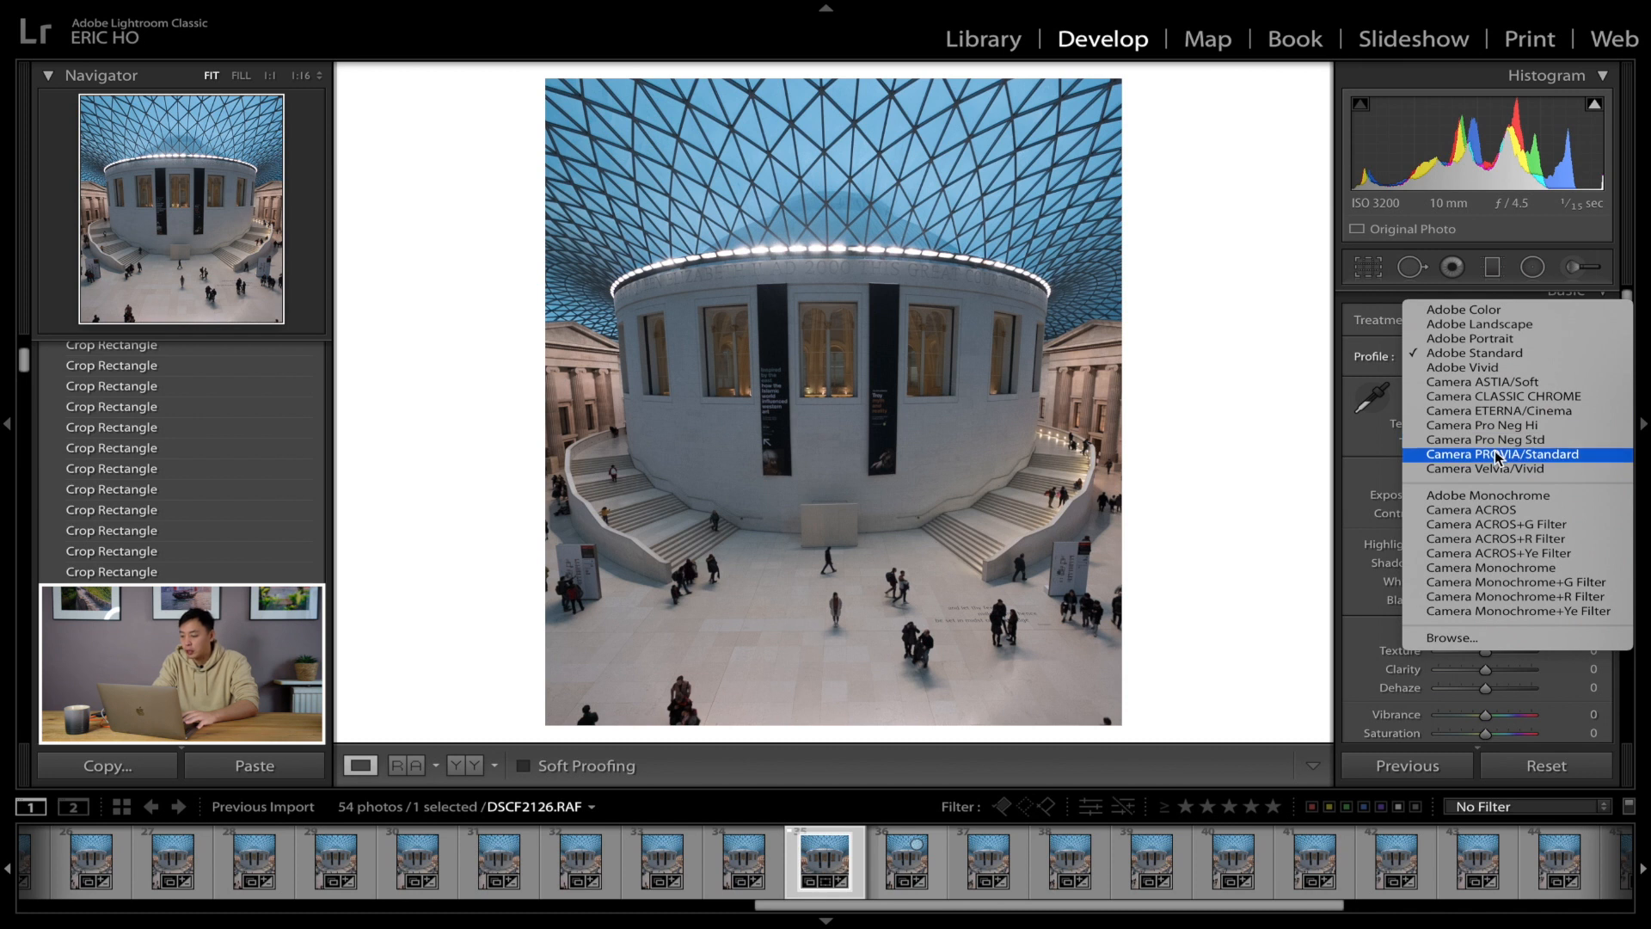
{"action": "left_click", "coordinate": [1558, 459]}
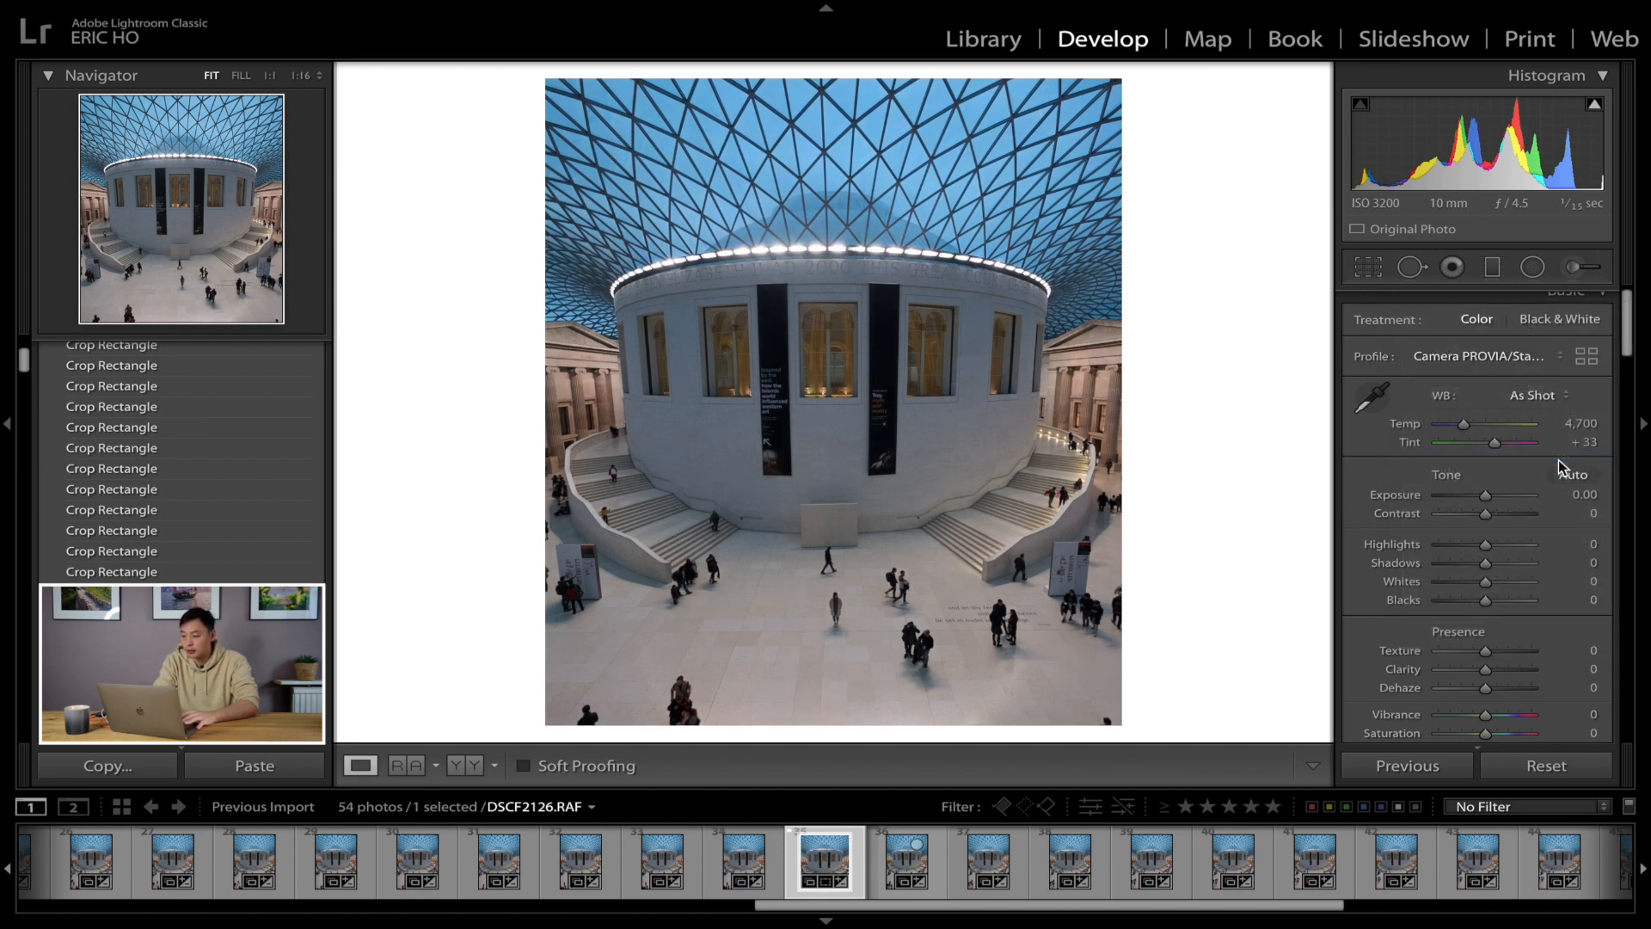
{"action": "left_click", "coordinate": [1535, 361]}
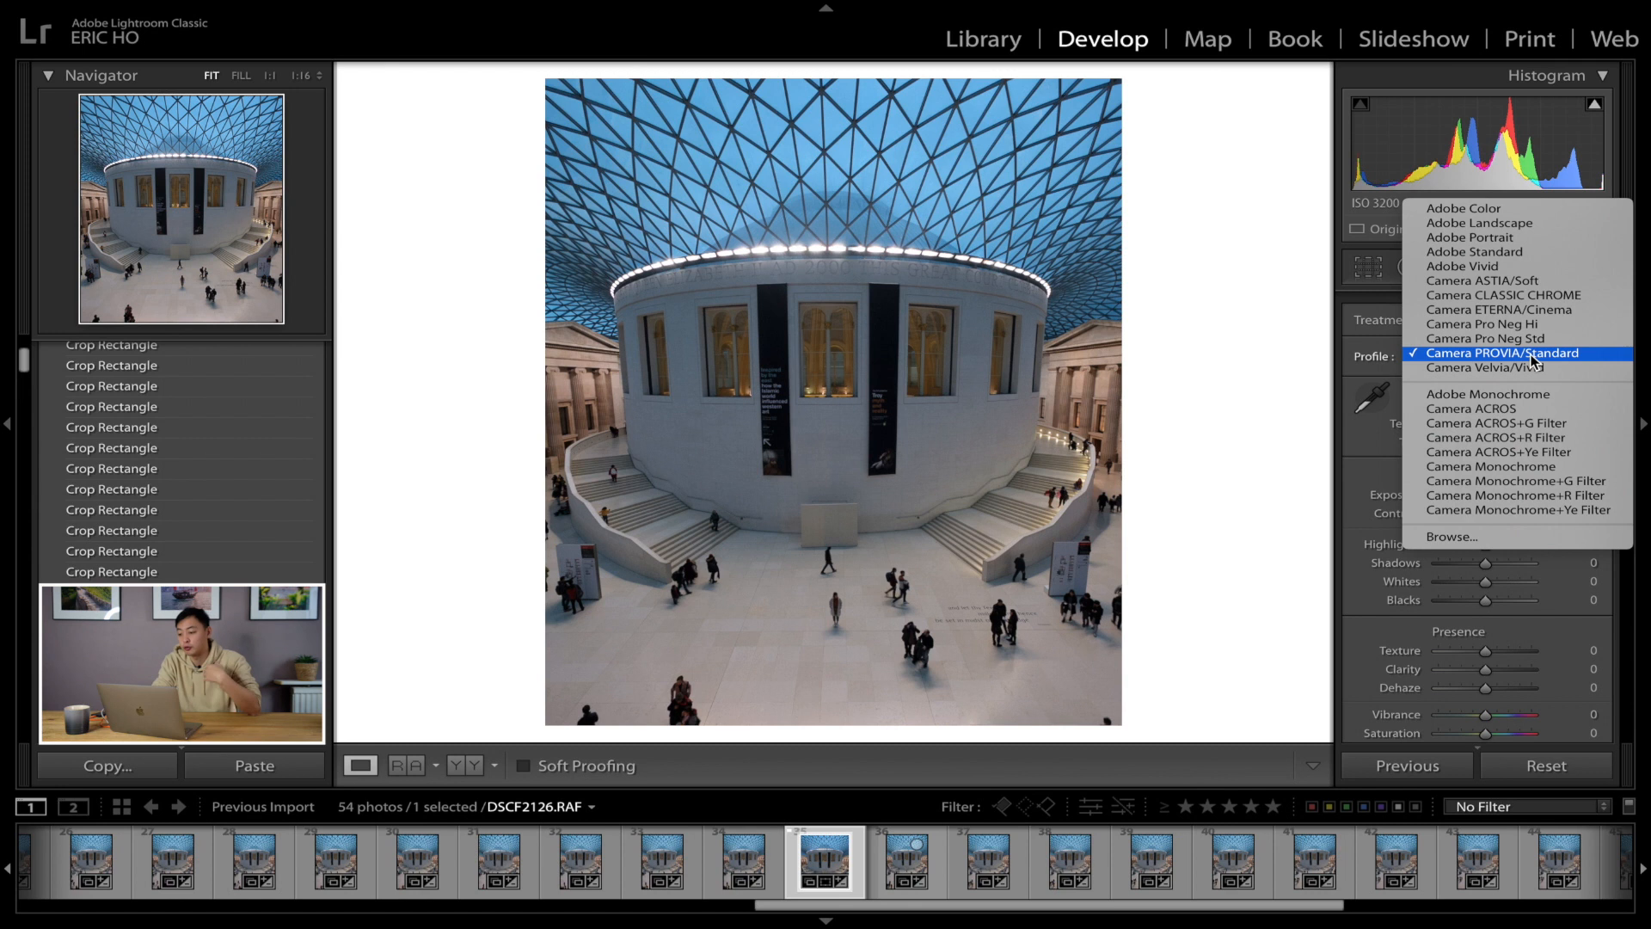
{"action": "left_click", "coordinate": [1528, 254]}
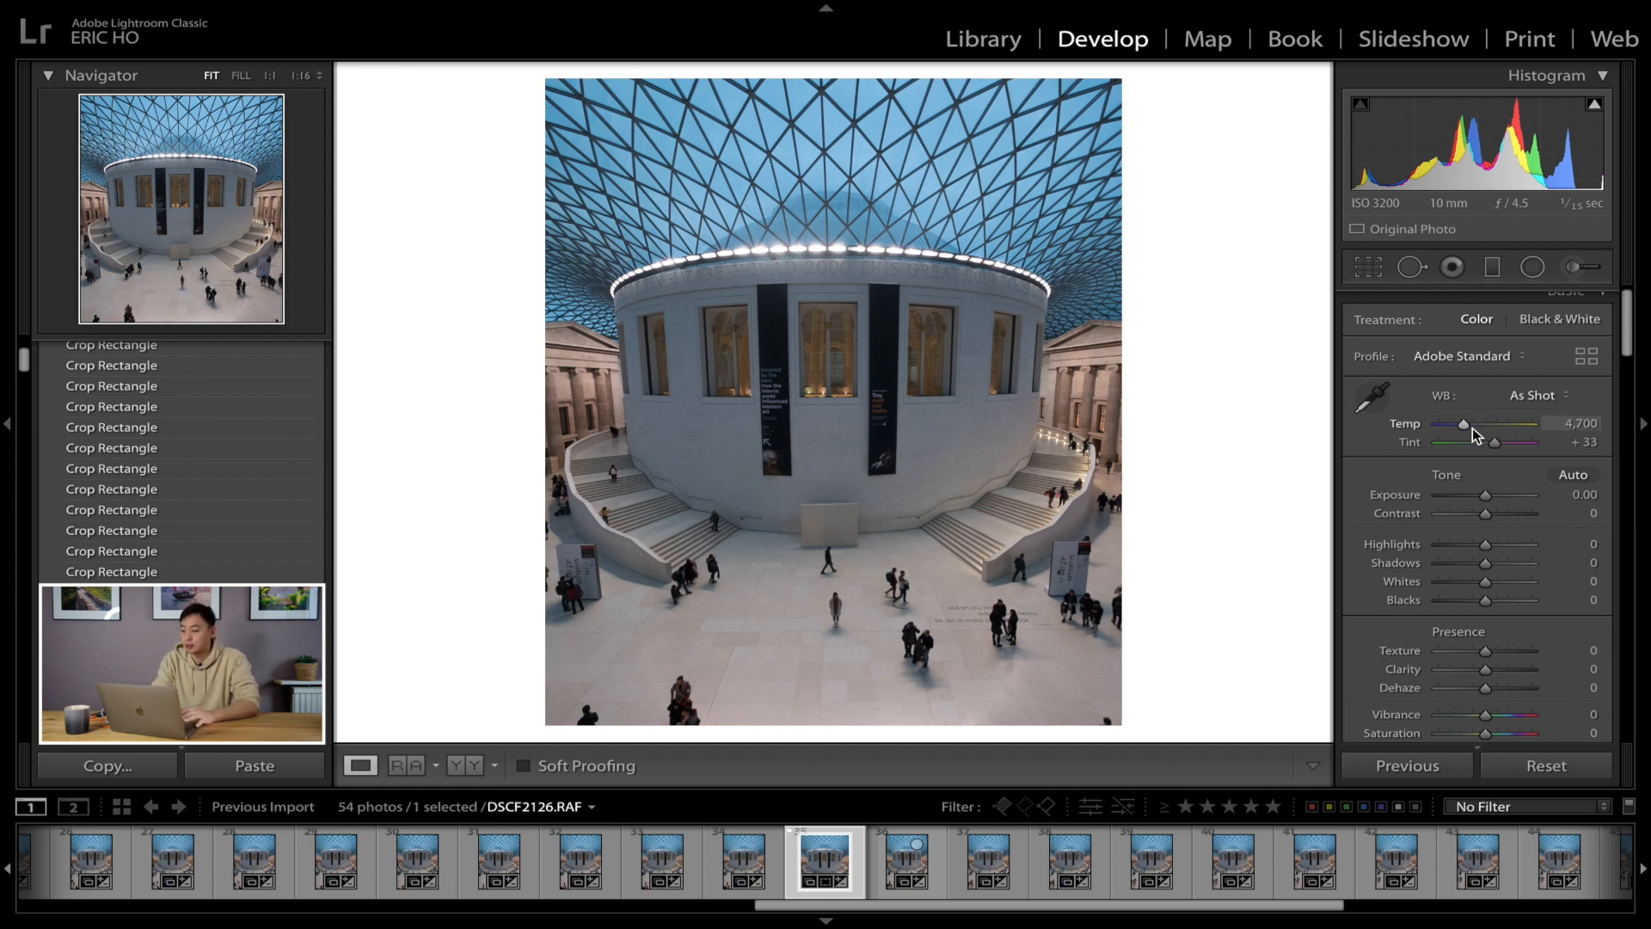
Step: Raise the photo's Exposure to +0.30 in the basic tone adjustments
{"action": "scroll", "coordinate": [1472, 427], "scroll_direction": "down", "scroll_amount": 1}
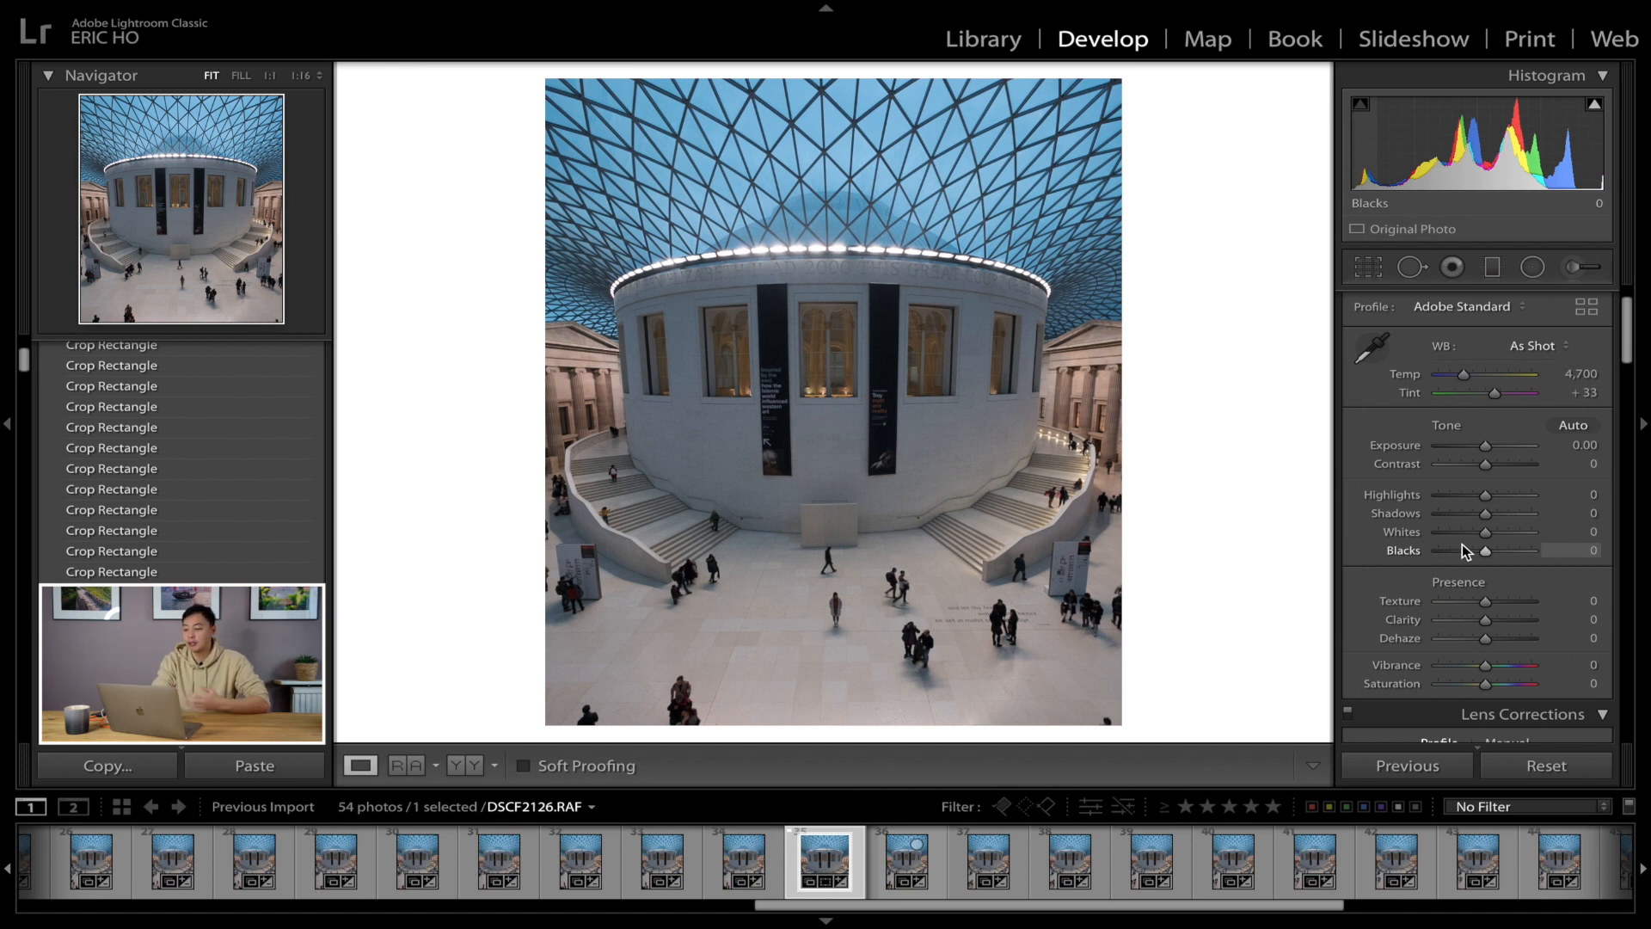
{"action": "scroll", "coordinate": [1461, 544], "scroll_direction": "down", "scroll_amount": 3}
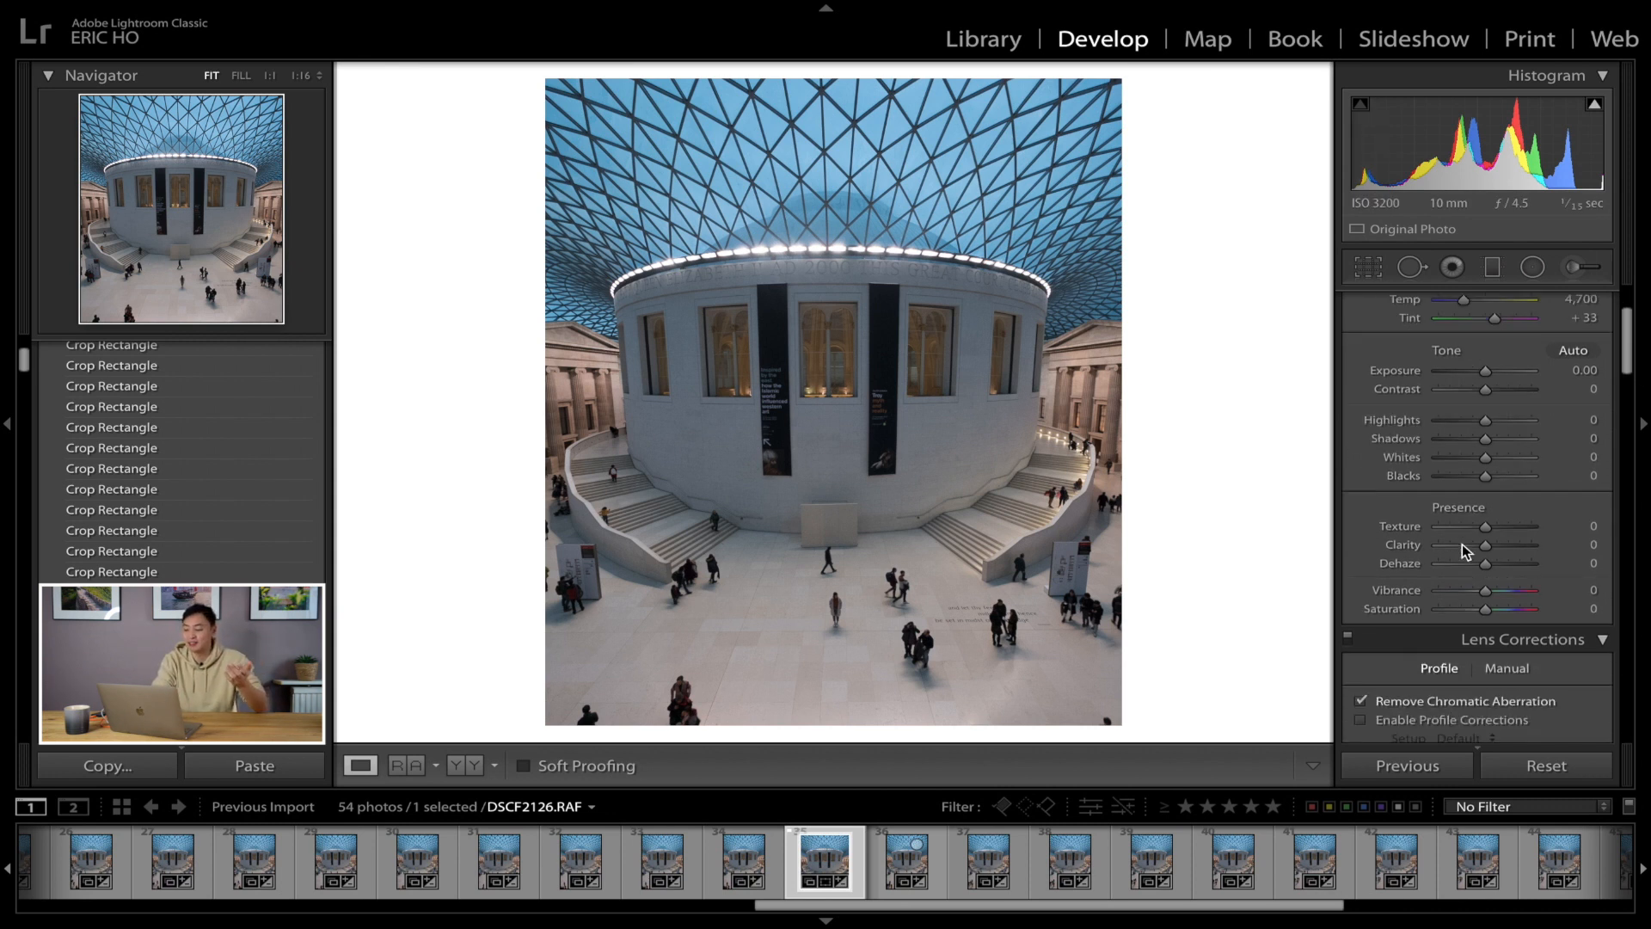
{"action": "scroll", "coordinate": [1462, 543], "scroll_direction": "up", "scroll_amount": 4}
{"action": "scroll", "coordinate": [1461, 544], "scroll_direction": "down", "scroll_amount": 5}
{"action": "scroll", "coordinate": [1462, 543], "scroll_direction": "up", "scroll_amount": 4}
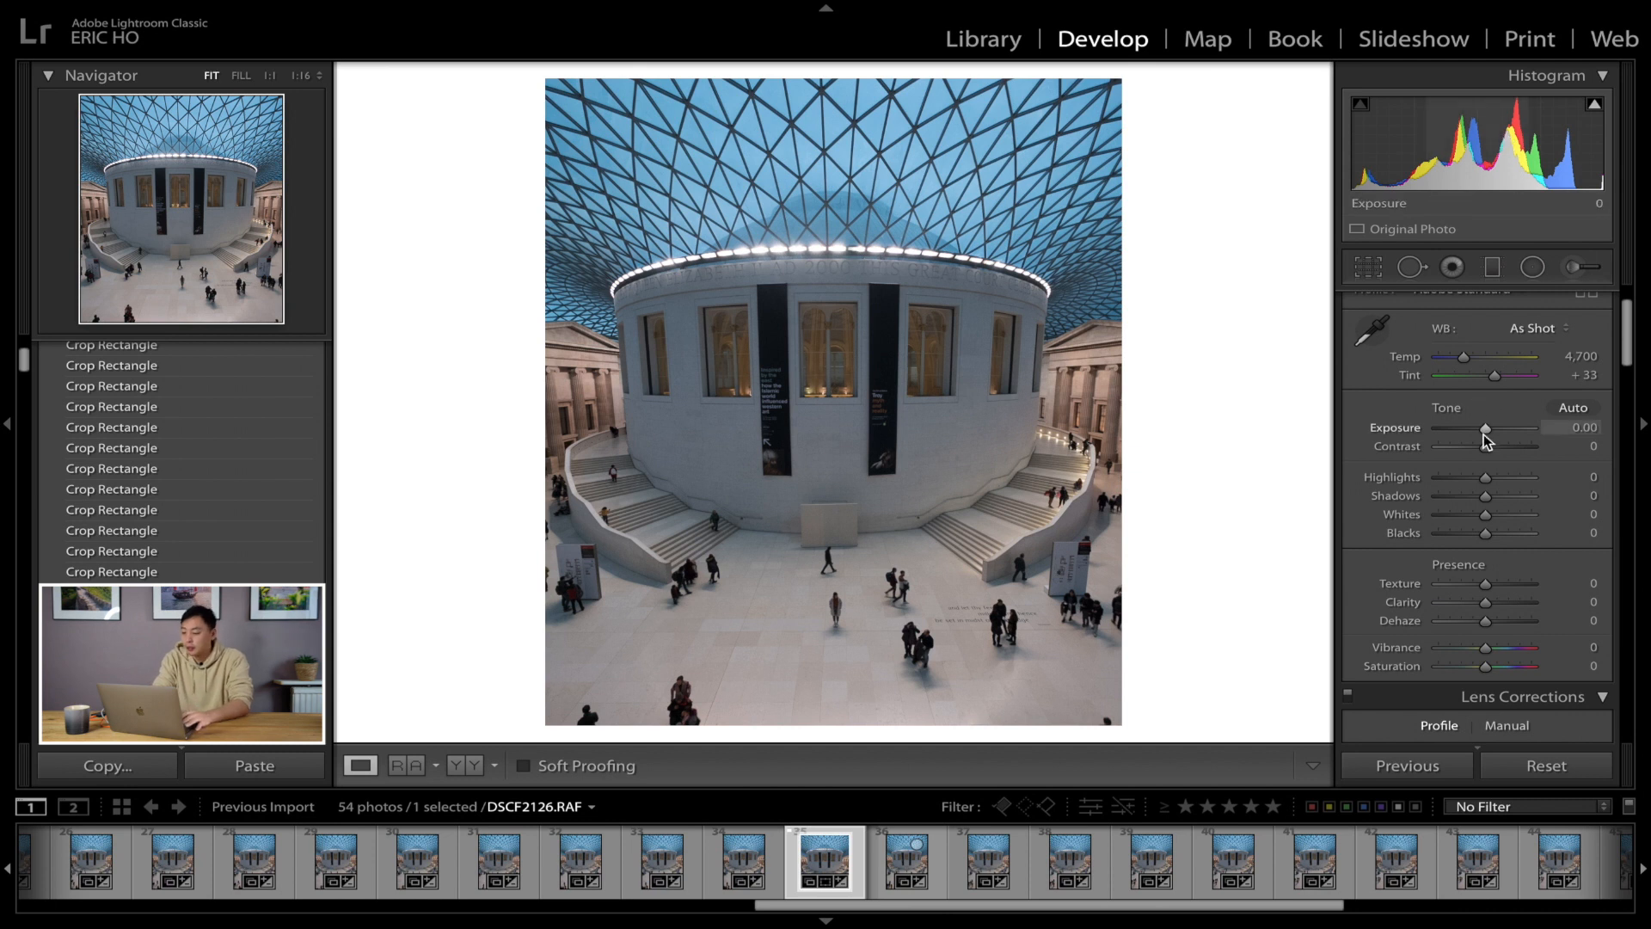
{"action": "left_click_drag", "start_coordinate": [1483, 433], "coordinate": [1485, 434]}
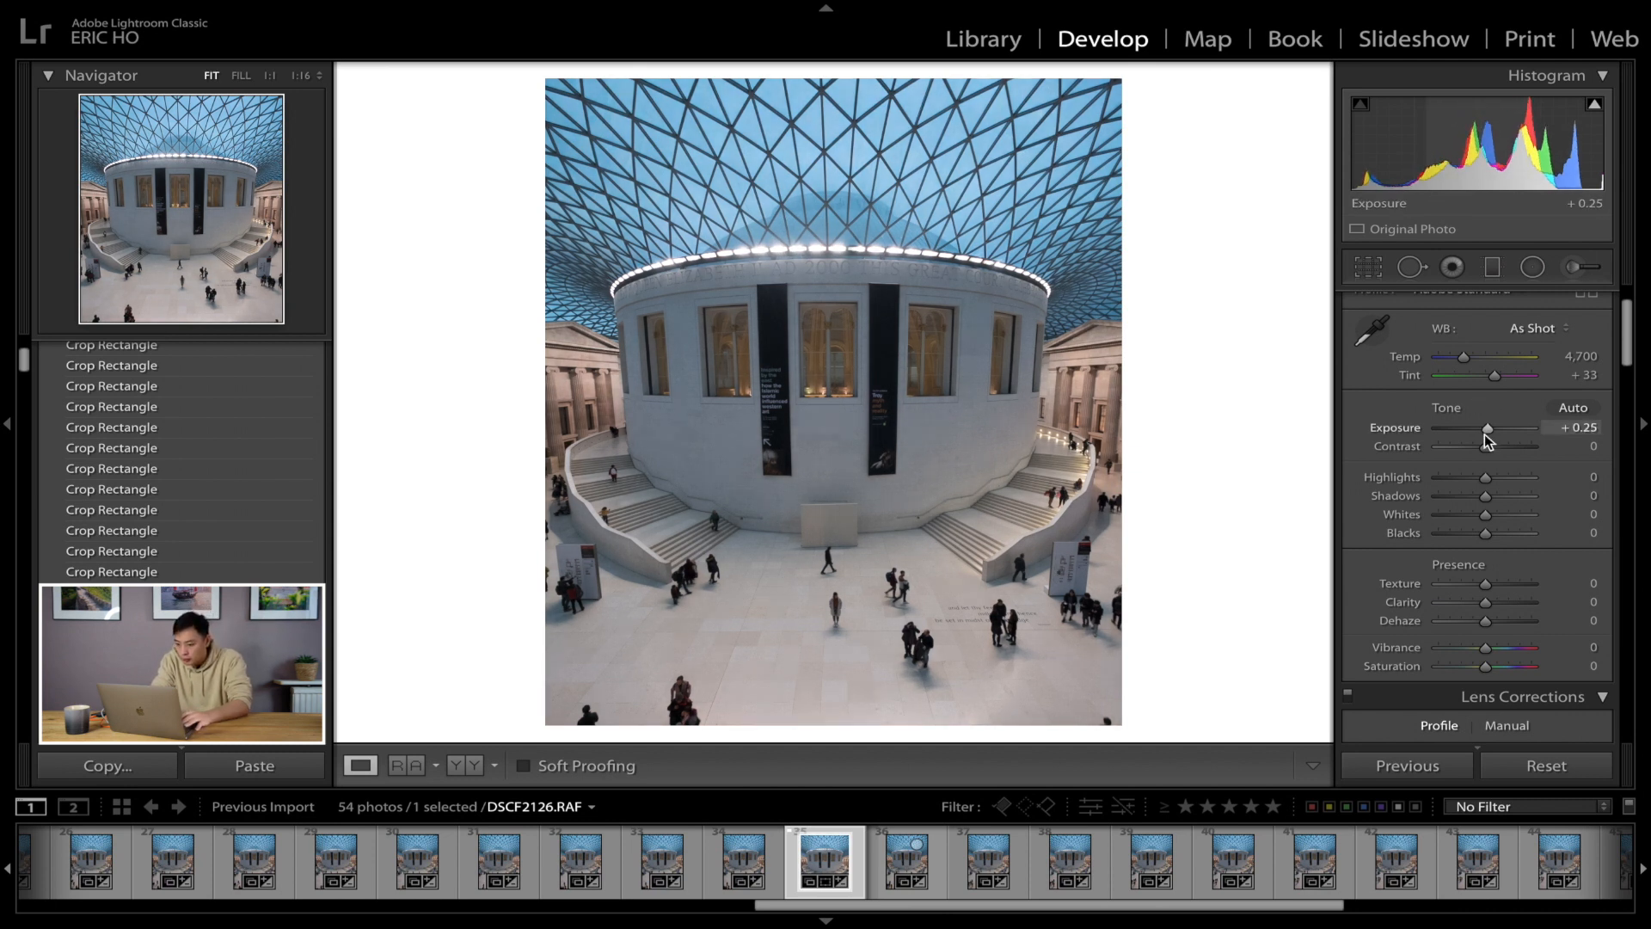
{"action": "left_click_drag", "start_coordinate": [1484, 435], "coordinate": [1484, 434]}
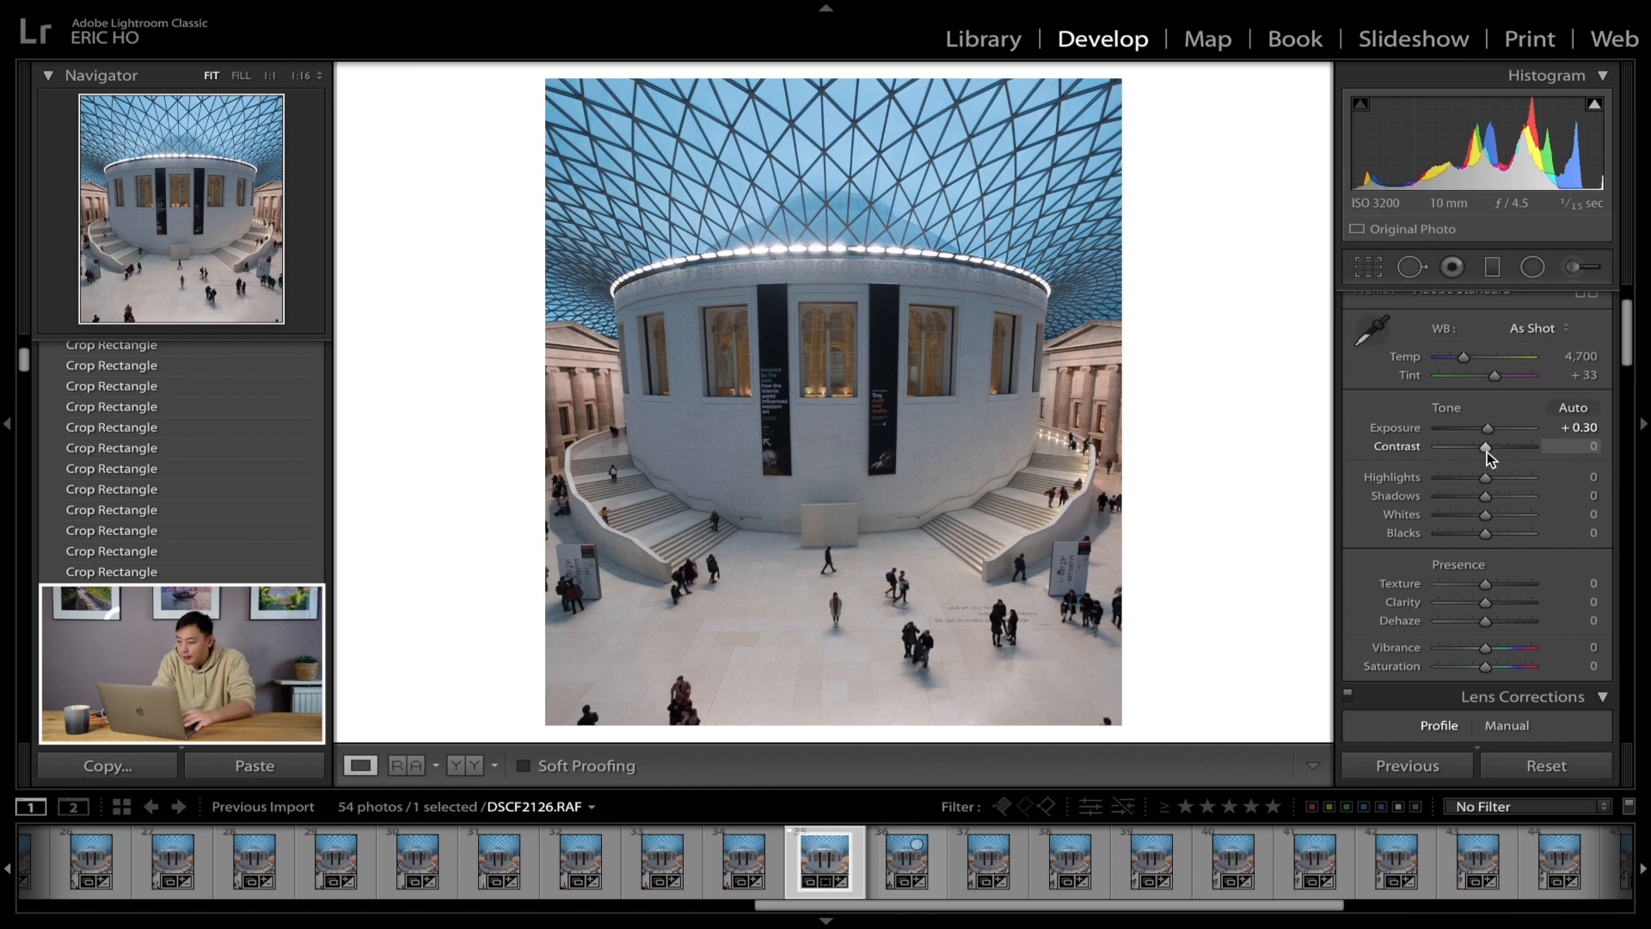
Step: Try out the Highlights adjustment, leave it at 0, and raise the Shadows to +21
{"action": "scroll", "coordinate": [1487, 452], "scroll_direction": "down", "scroll_amount": 1}
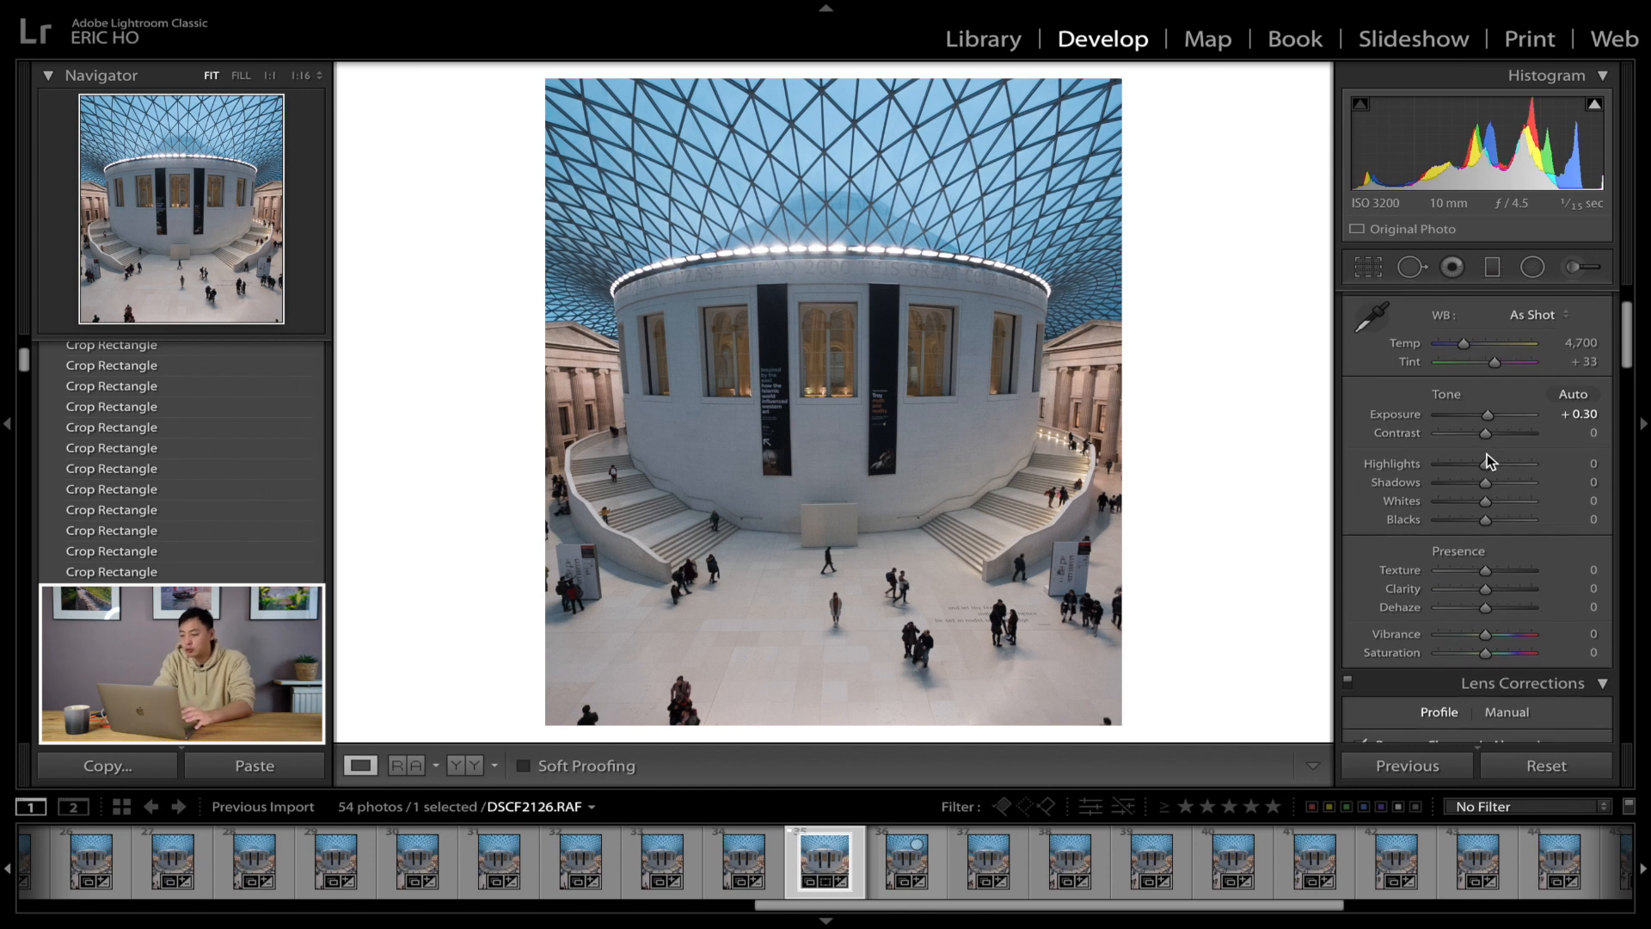
{"action": "scroll", "coordinate": [1490, 461], "scroll_direction": "up", "scroll_amount": 1}
{"action": "scroll", "coordinate": [1490, 462], "scroll_direction": "down", "scroll_amount": 1}
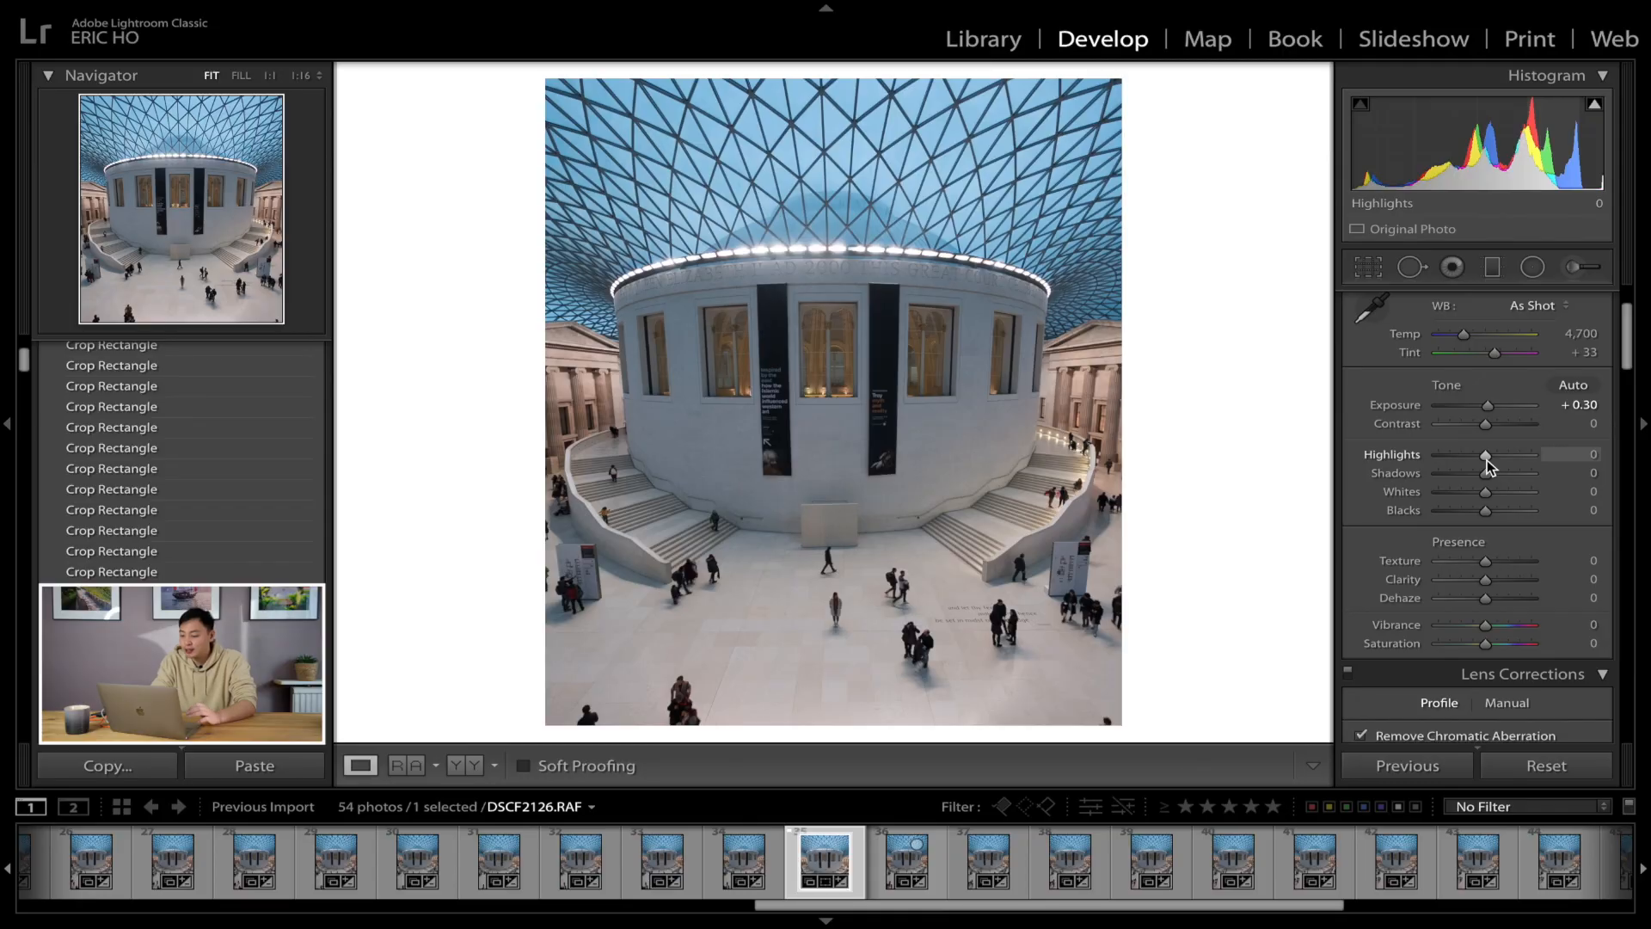
{"action": "mouse_move", "coordinate": [1488, 461]}
{"action": "left_mouse_down"}
{"action": "mouse_move", "coordinate": [1548, 462]}
{"action": "mouse_move", "coordinate": [1470, 472]}
{"action": "mouse_move", "coordinate": [1483, 460]}
{"action": "left_mouse_up"}
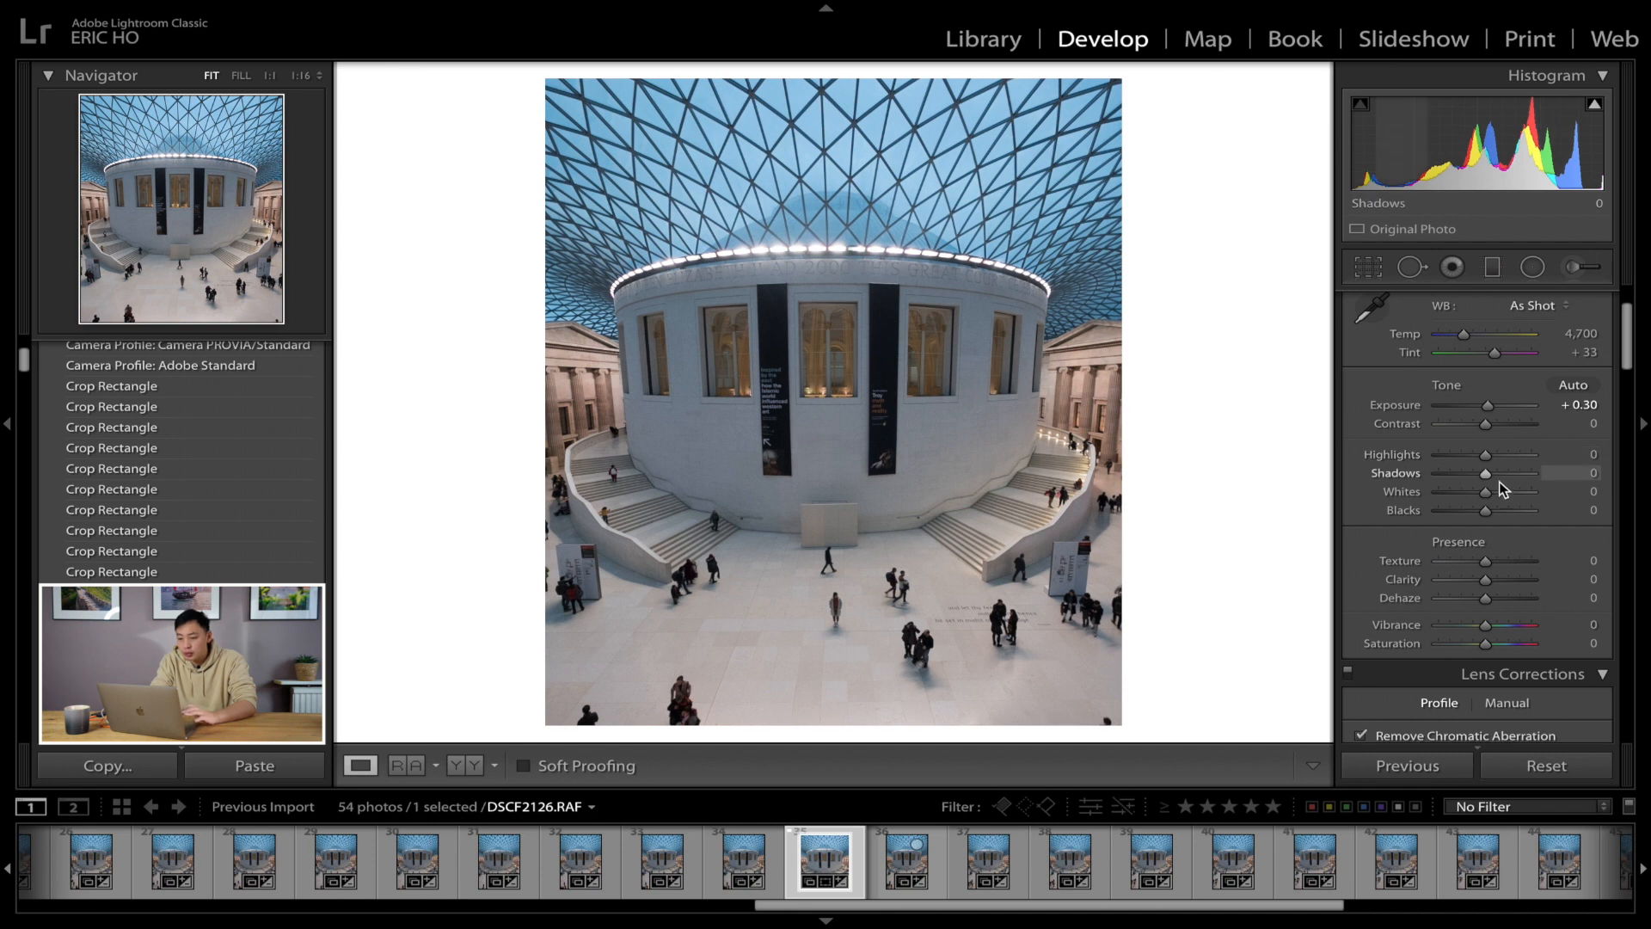
{"action": "left_click_drag", "start_coordinate": [1486, 477], "coordinate": [1492, 476]}
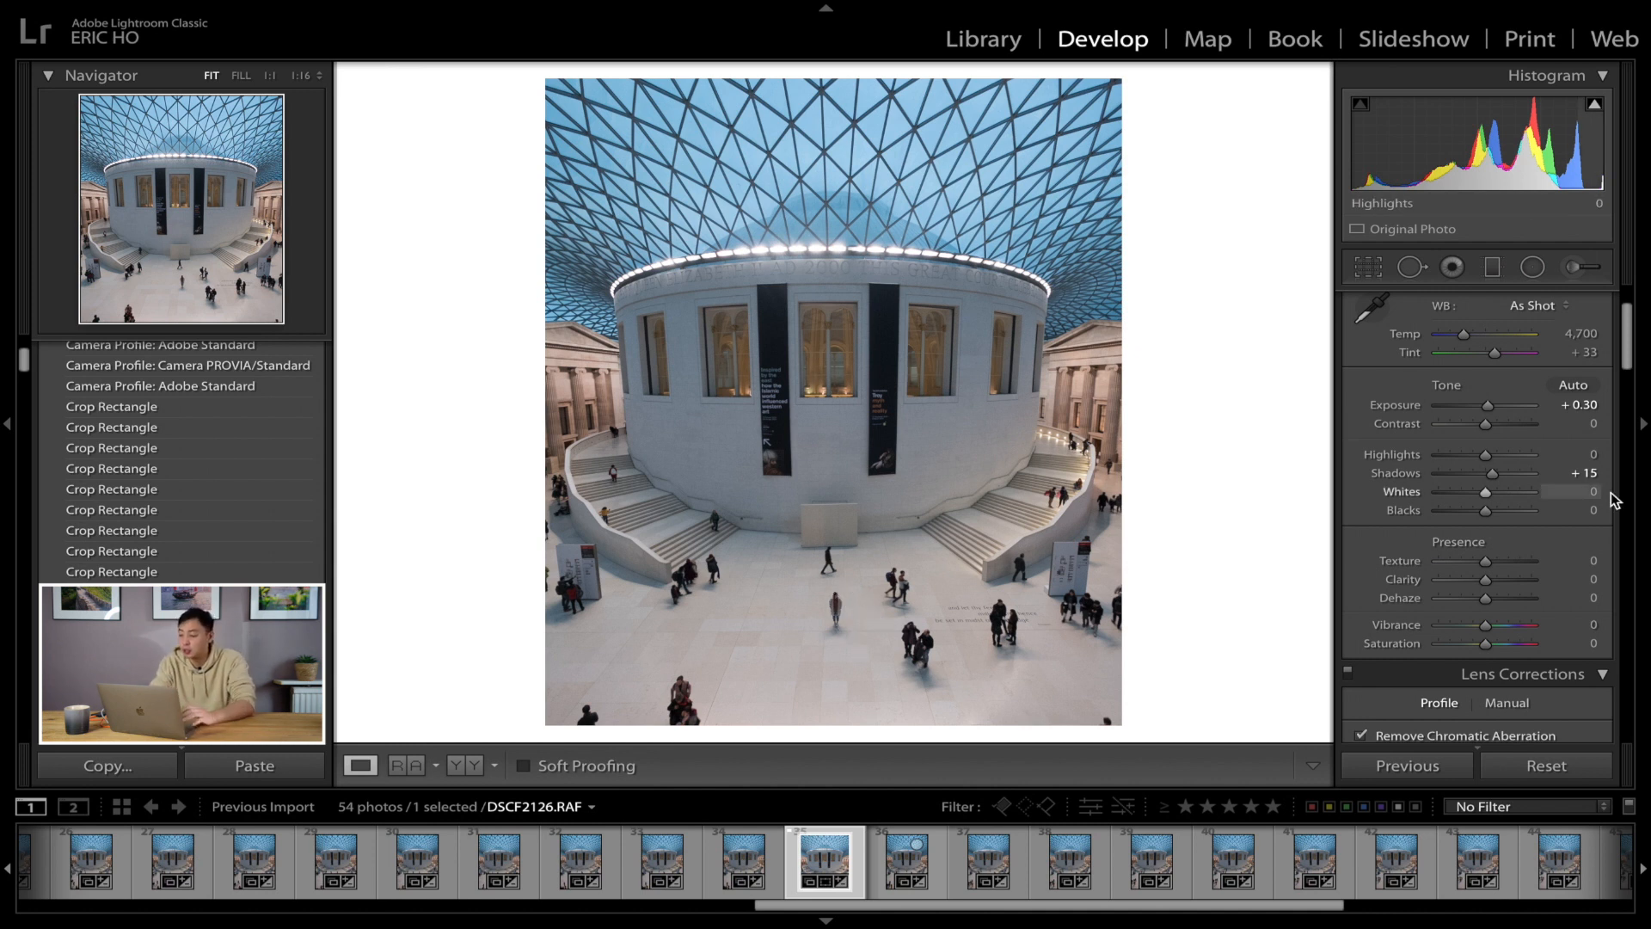
{"action": "left_click_drag", "start_coordinate": [1496, 475], "coordinate": [1498, 475]}
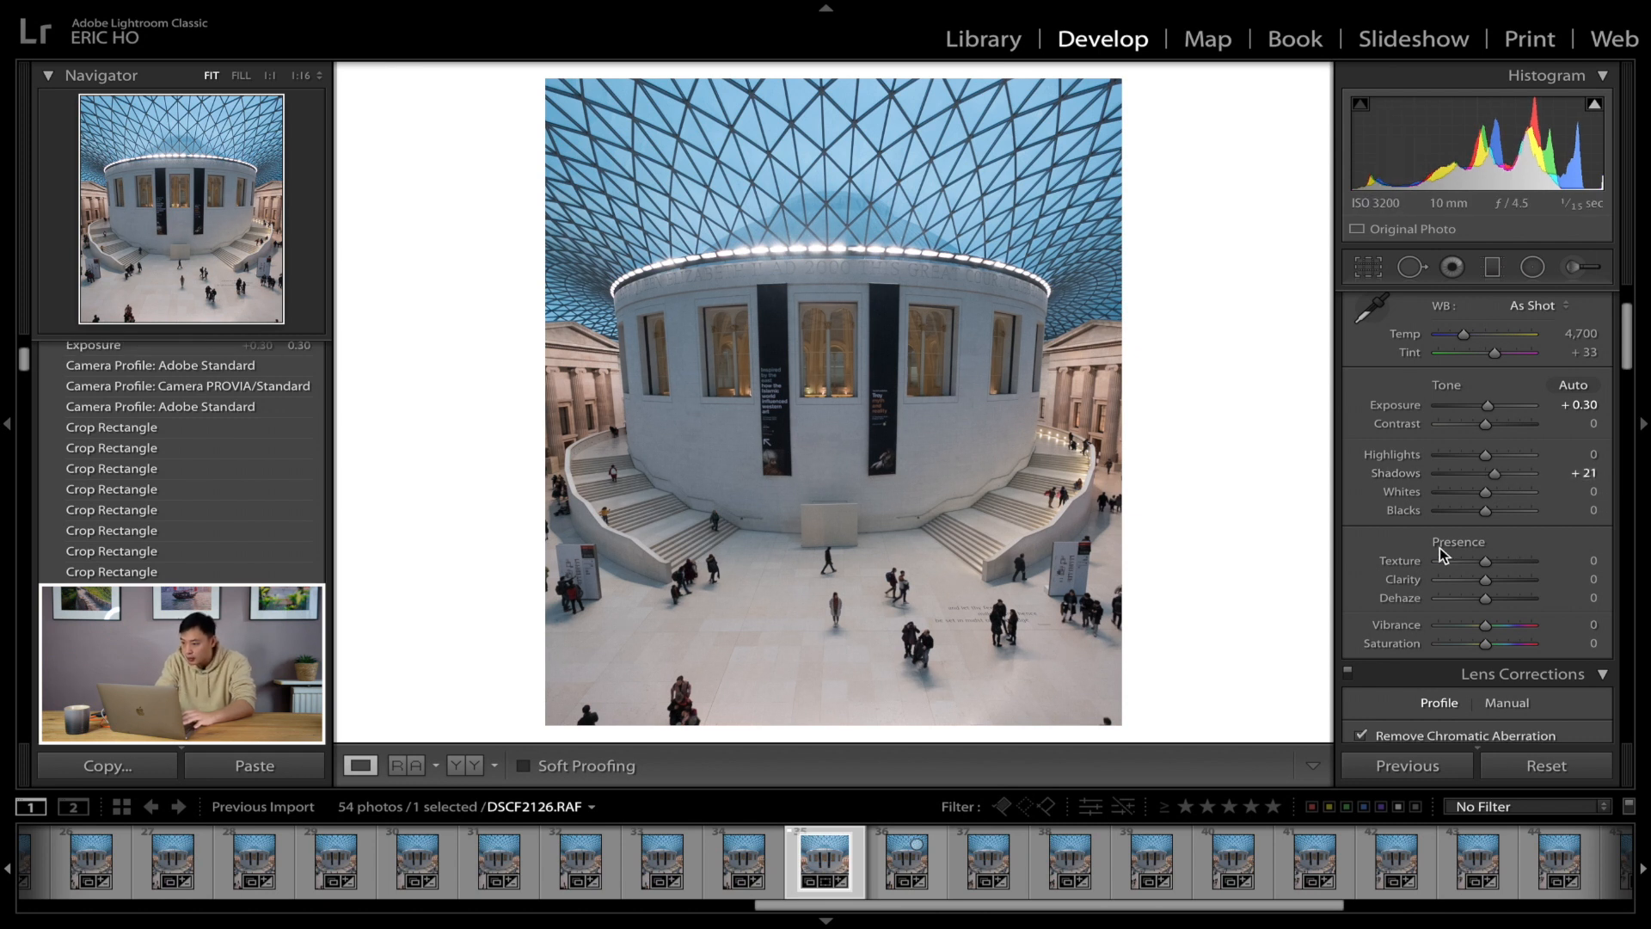
{"action": "scroll", "coordinate": [1439, 546], "scroll_direction": "down", "scroll_amount": 1}
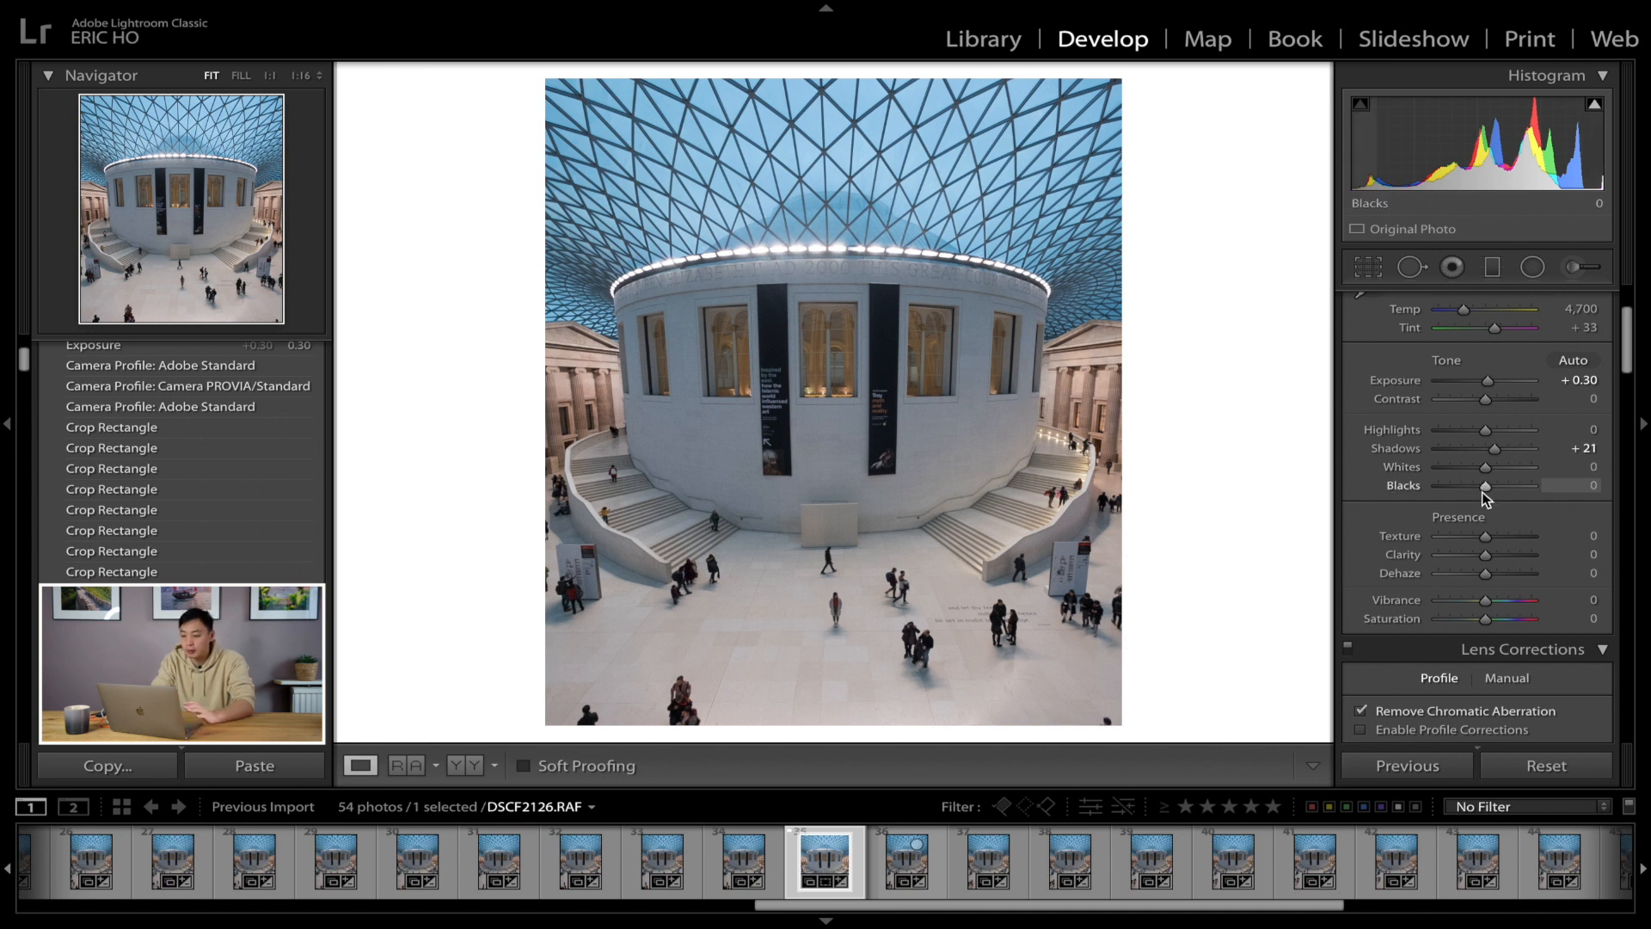
{"action": "scroll", "coordinate": [1484, 497], "scroll_direction": "down", "scroll_amount": 3}
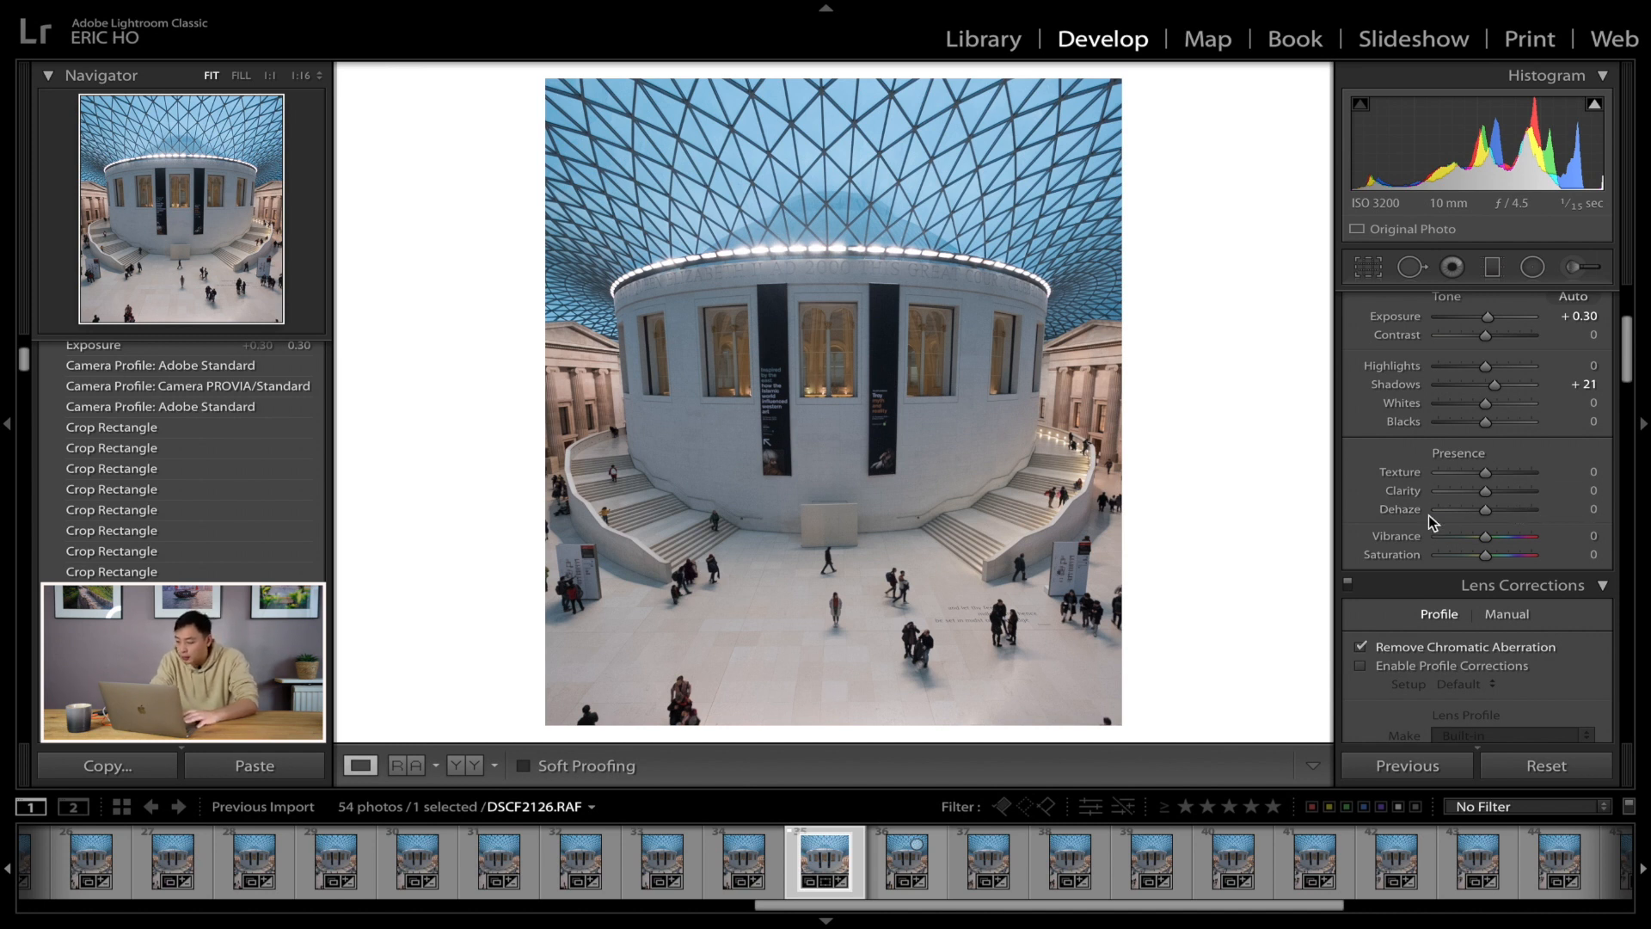
Step: Raise the photo's Vibrance to +8 and enable the lens profile corrections
{"action": "left_click_drag", "start_coordinate": [1484, 539], "coordinate": [1488, 539]}
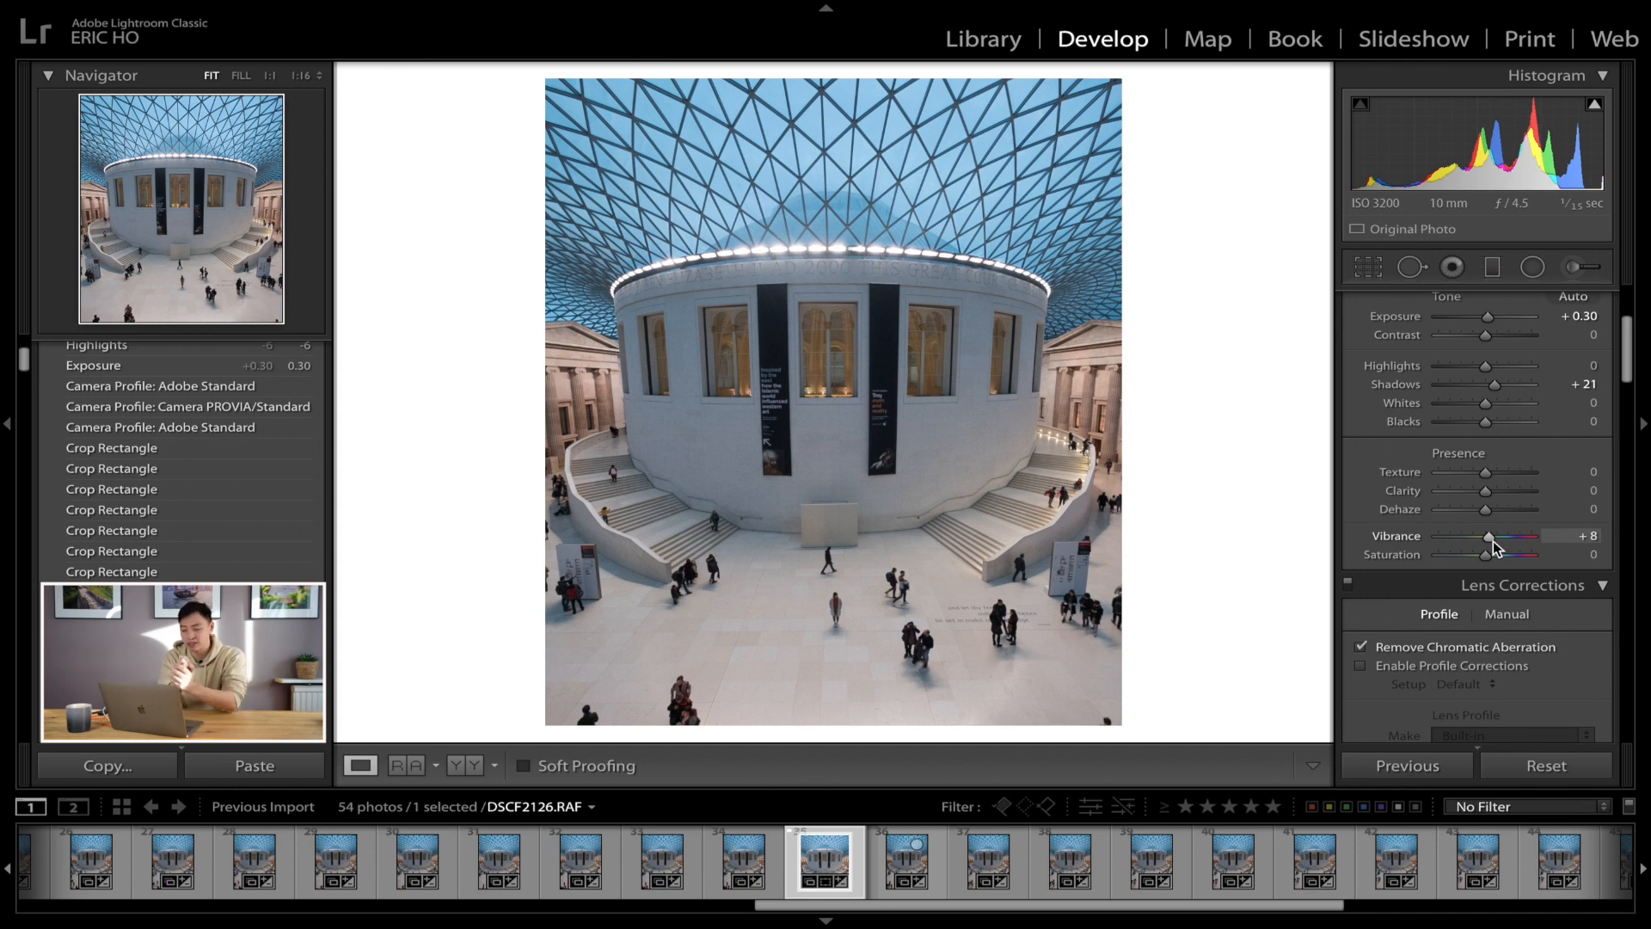
{"action": "scroll", "coordinate": [1492, 540], "scroll_direction": "down", "scroll_amount": 3}
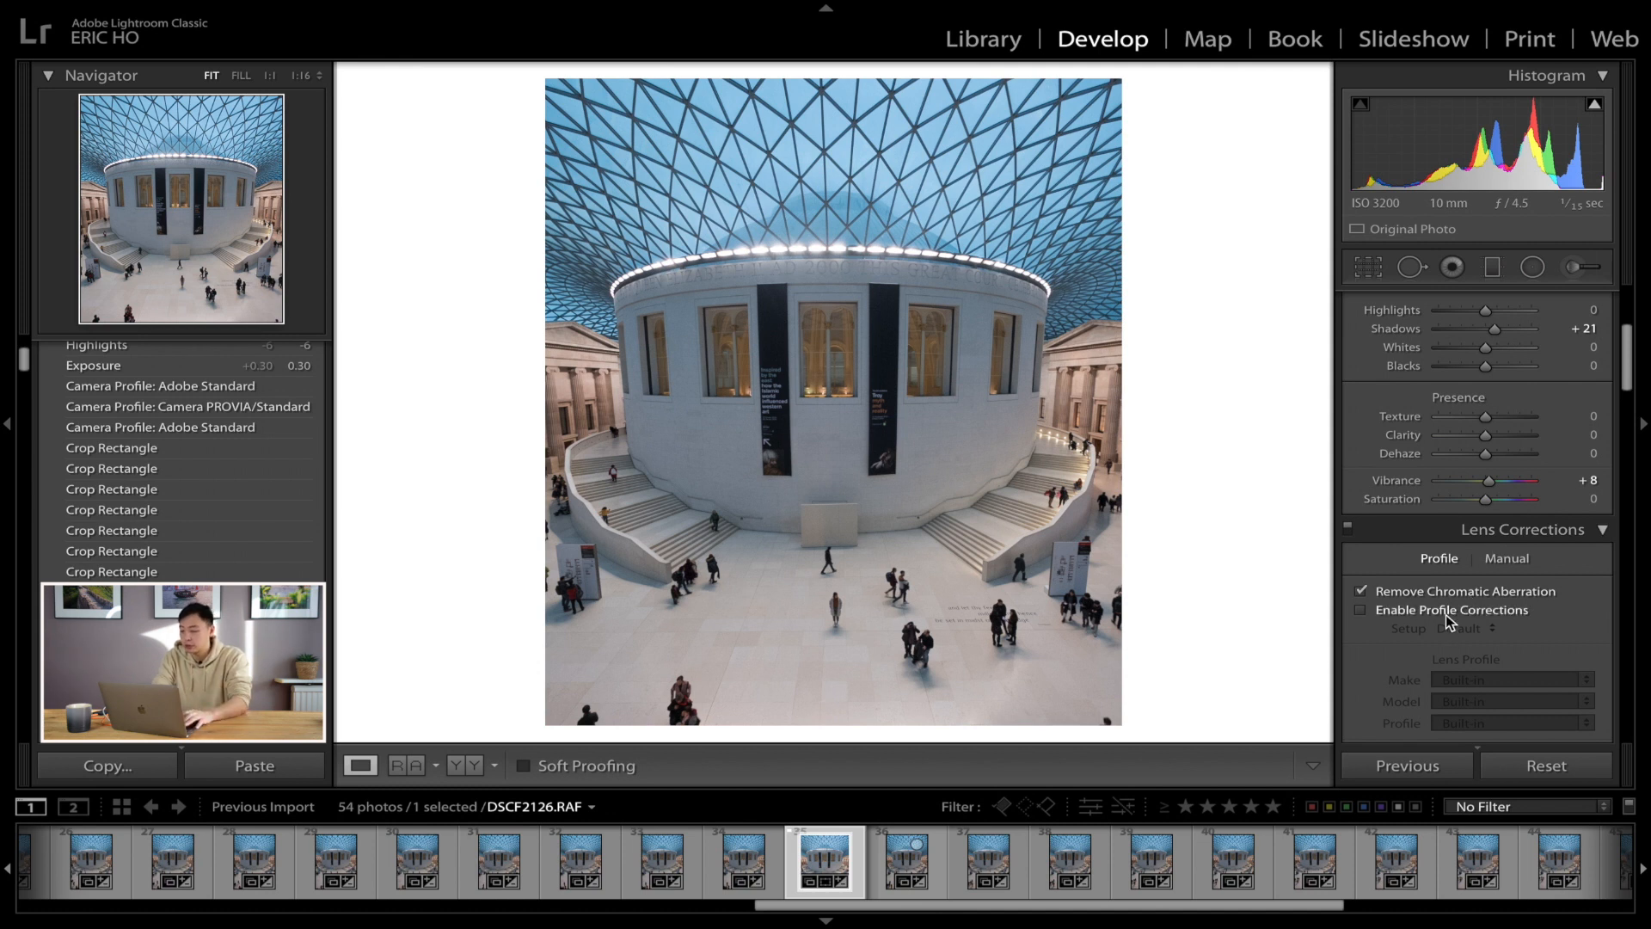
{"action": "scroll", "coordinate": [1446, 614], "scroll_direction": "down", "scroll_amount": 5}
{"action": "scroll", "coordinate": [1446, 614], "scroll_direction": "down", "scroll_amount": 1}
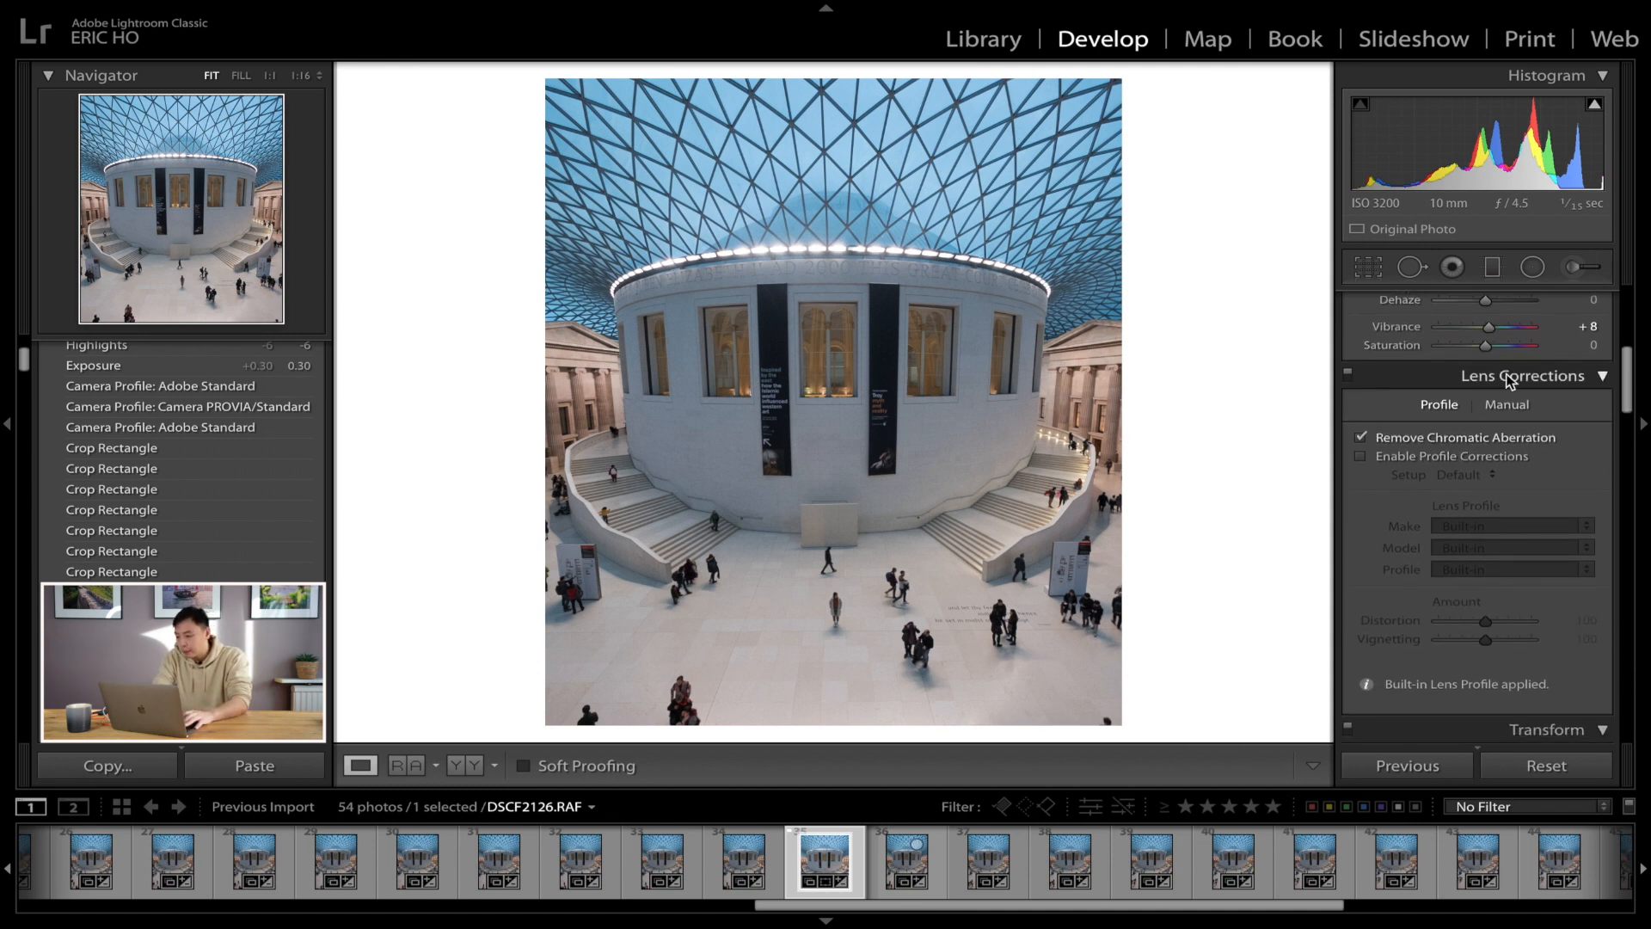
{"action": "left_click", "coordinate": [1467, 465]}
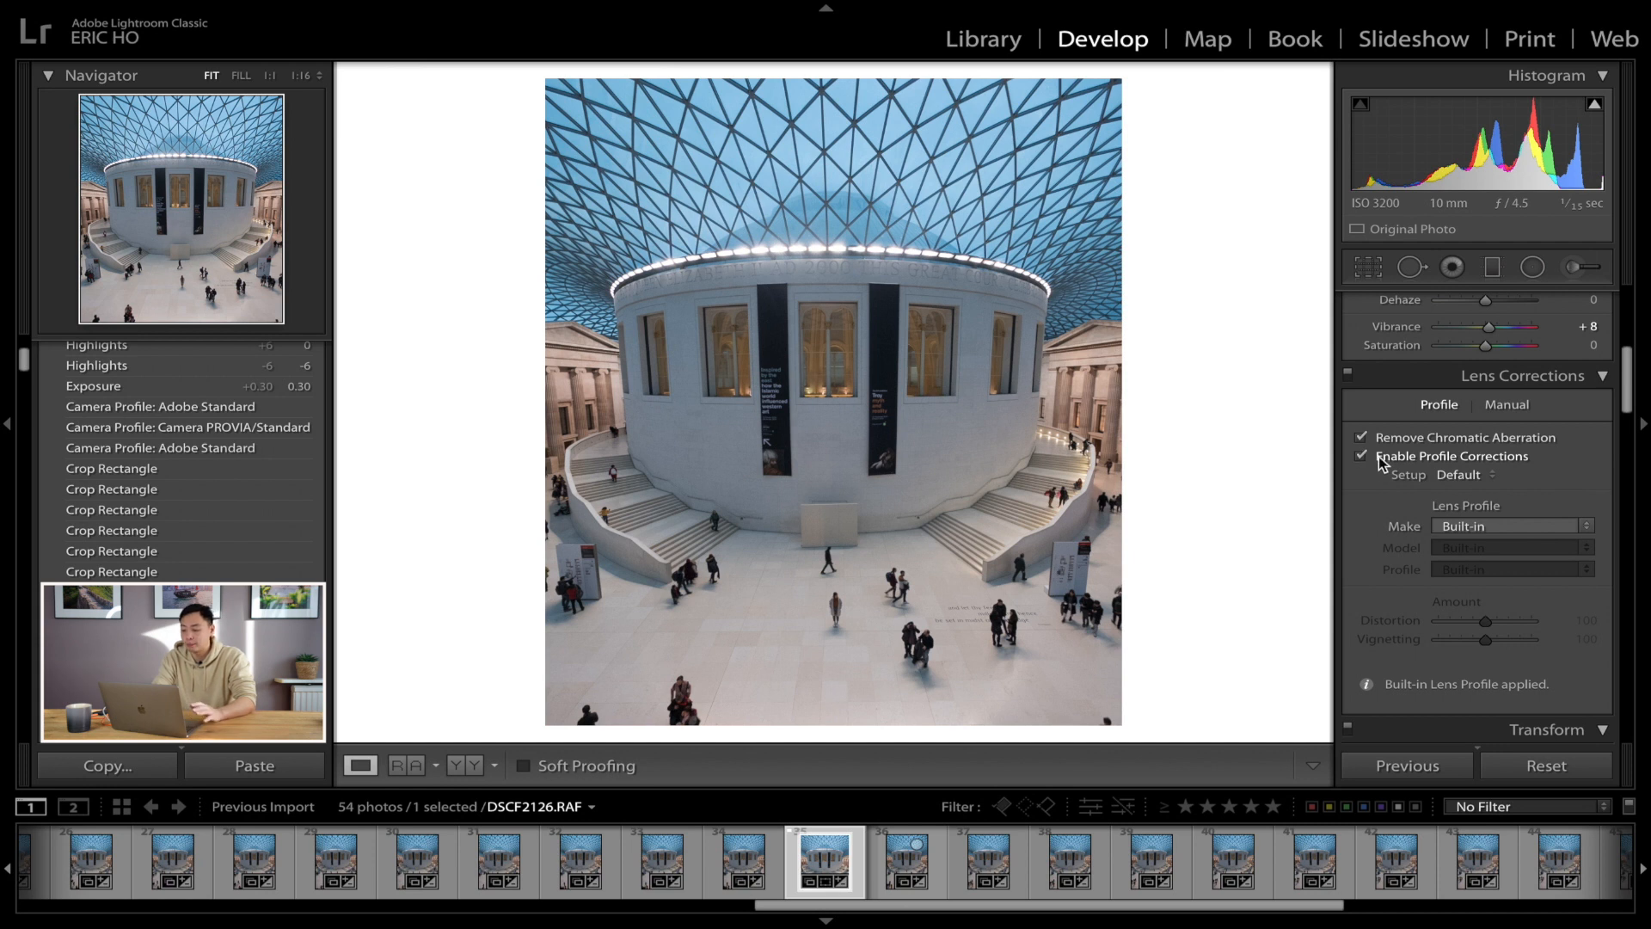
Step: Try the Auto Upright perspective correction on the photo and switch Upright back to Off
{"action": "scroll", "coordinate": [1379, 456], "scroll_direction": "down", "scroll_amount": 3}
{"action": "scroll", "coordinate": [1379, 456], "scroll_direction": "down", "scroll_amount": 3}
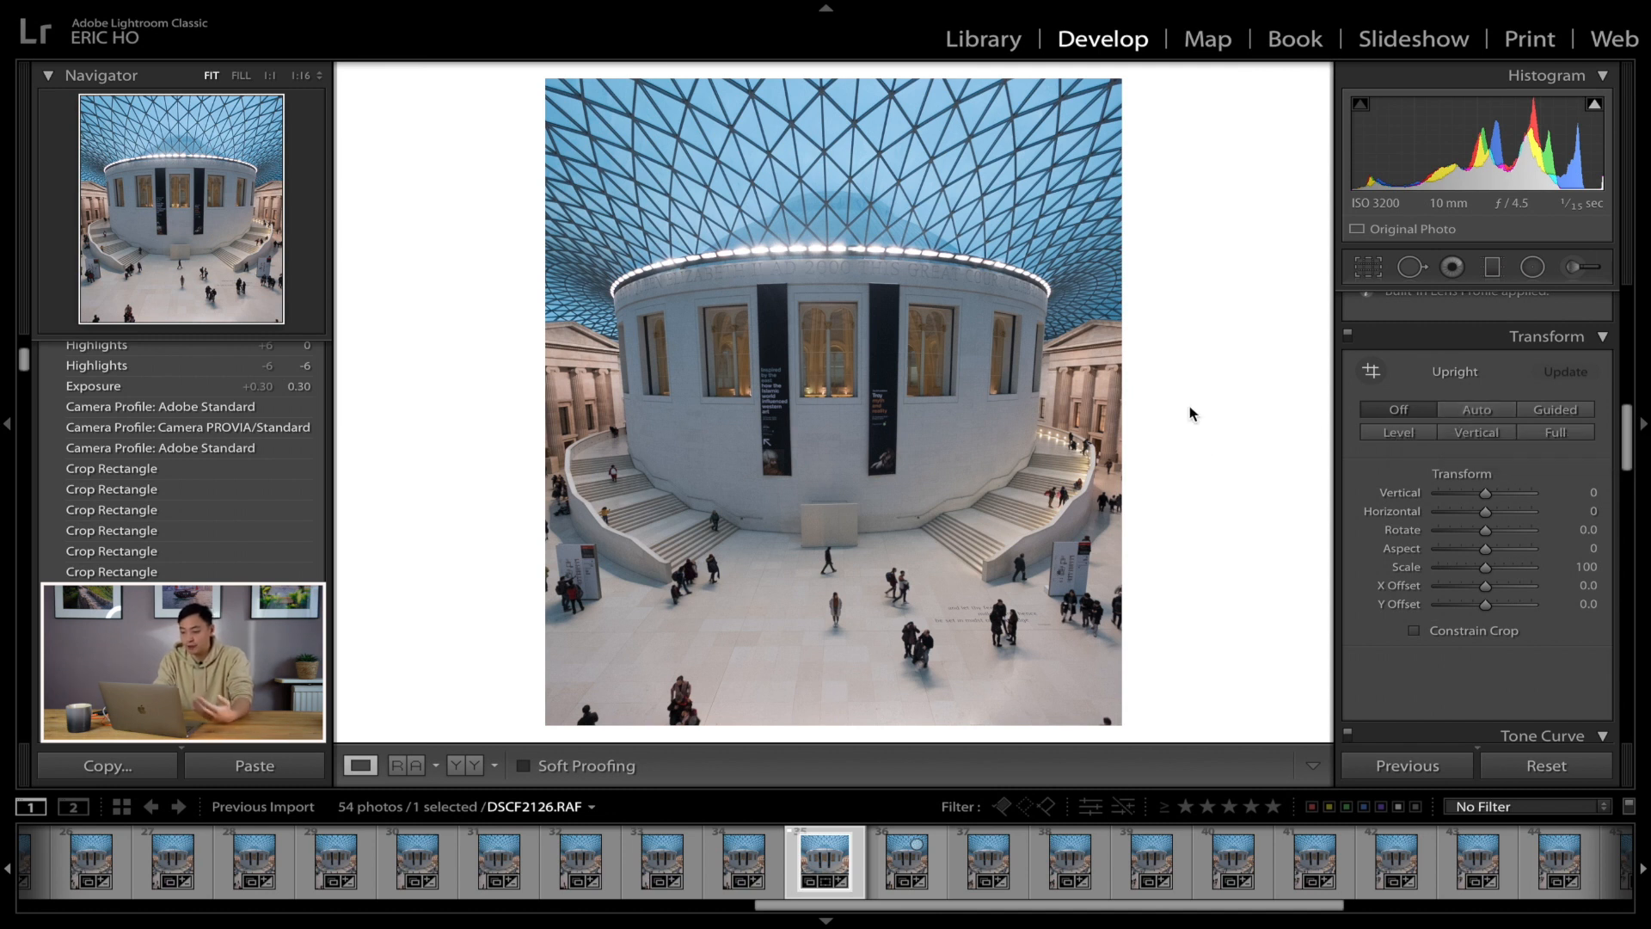
{"action": "left_click", "coordinate": [1496, 415]}
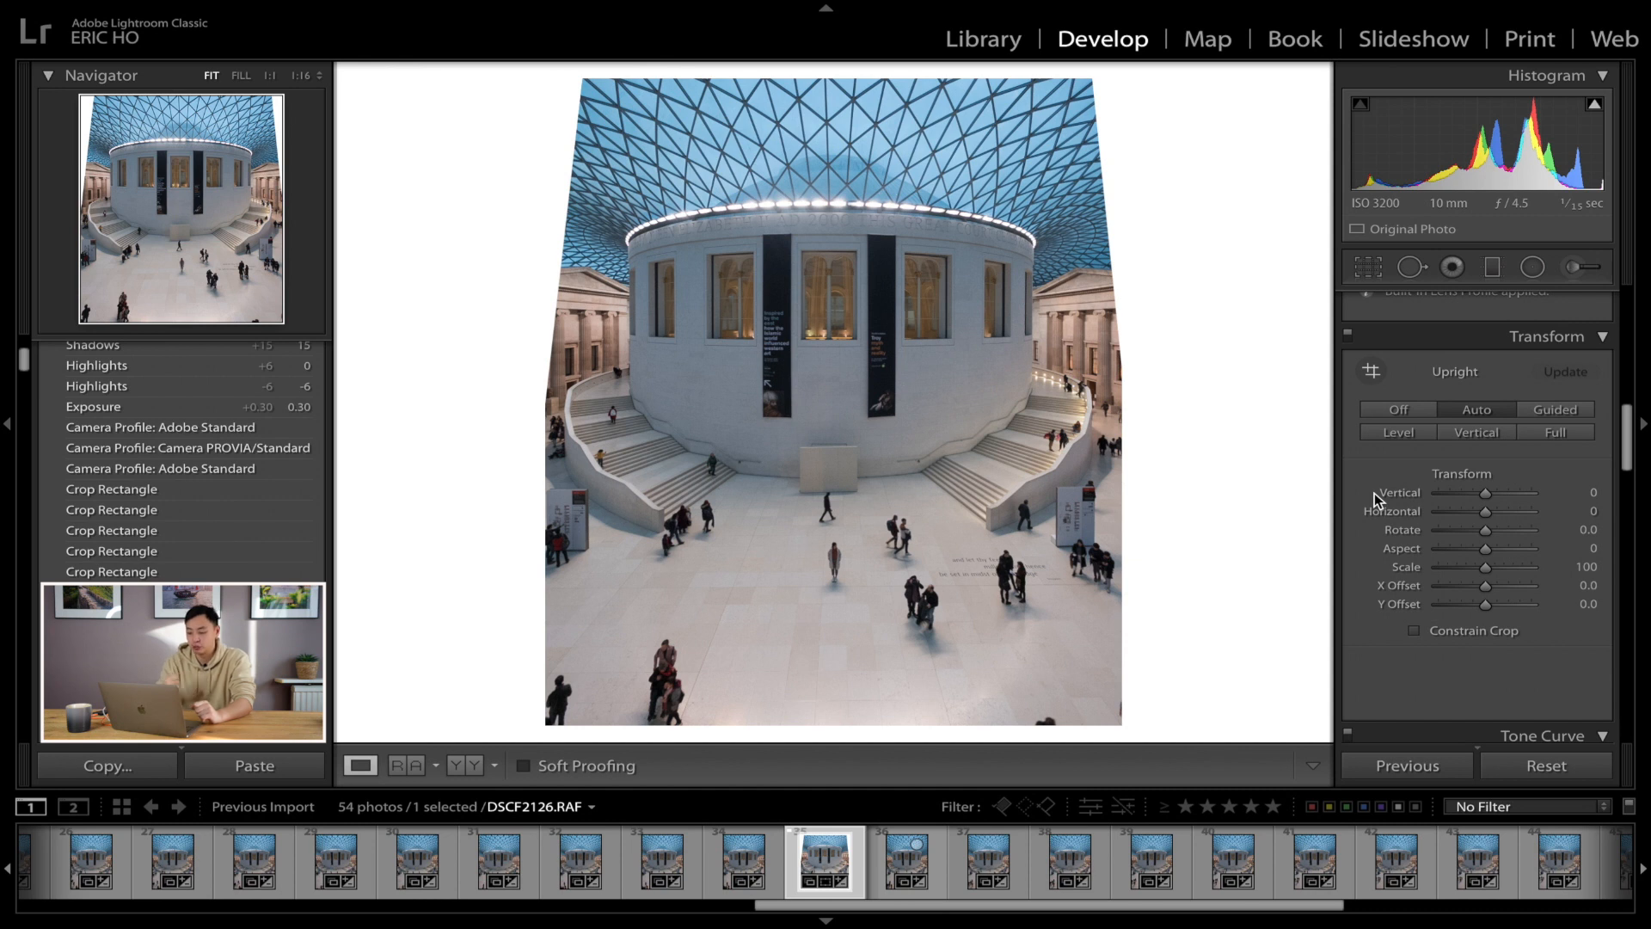
{"action": "left_click", "coordinate": [1416, 408]}
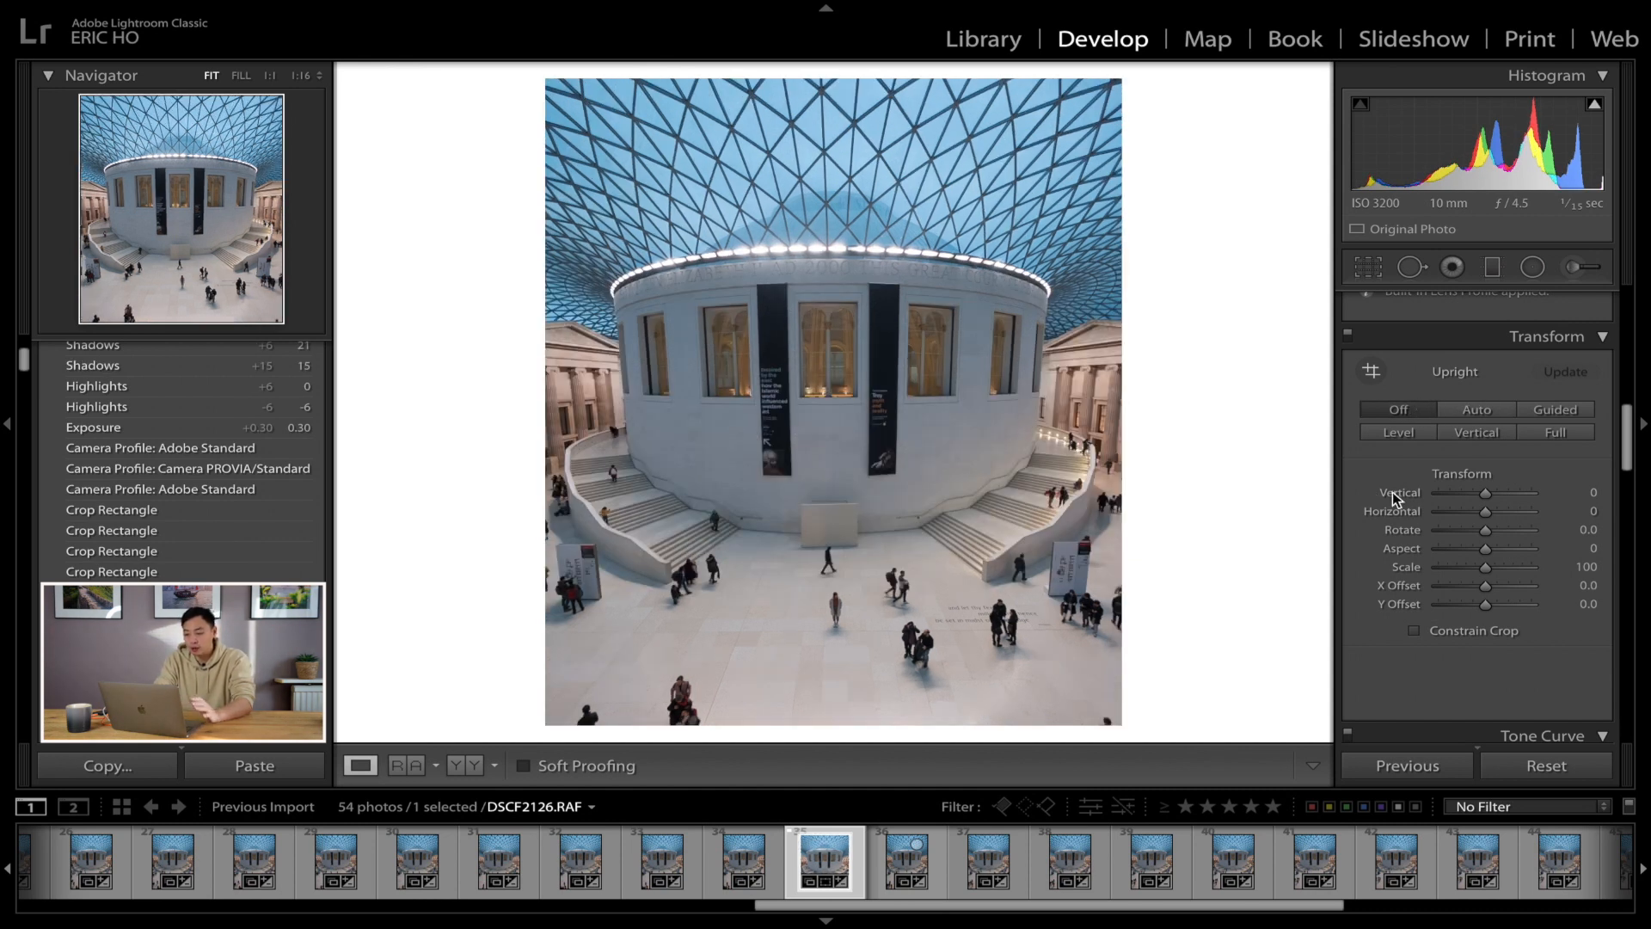
Step: Add an anchor point at the centre of the RGB tone curve
{"action": "scroll", "coordinate": [1385, 534], "scroll_direction": "down", "scroll_amount": 3}
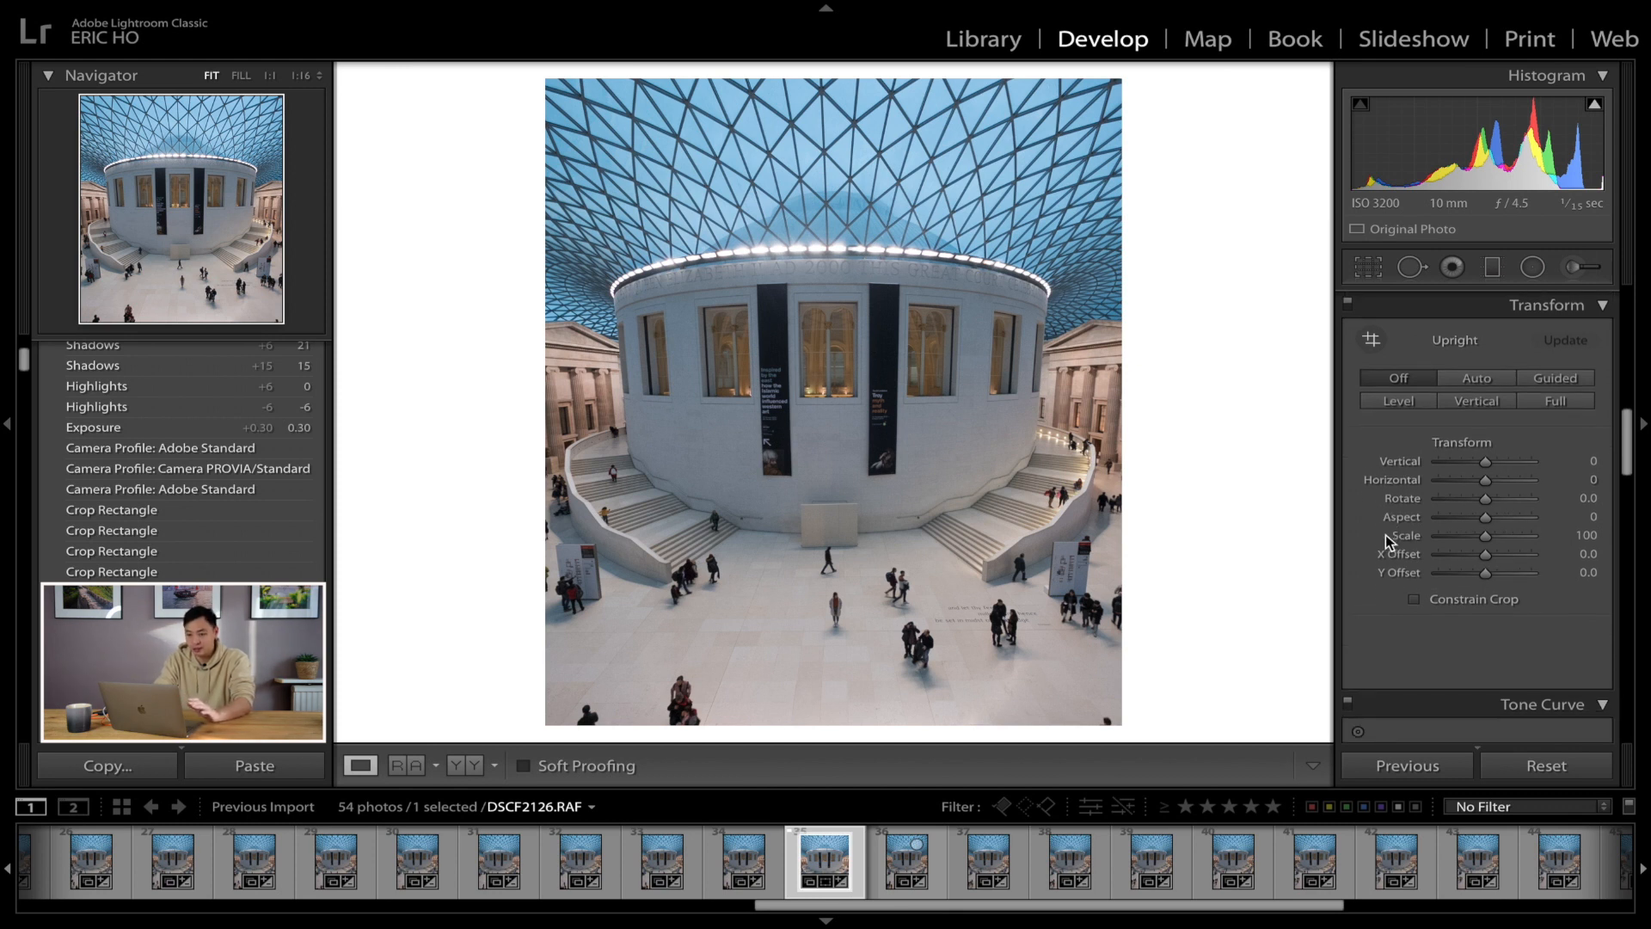
{"action": "scroll", "coordinate": [1386, 534], "scroll_direction": "down", "scroll_amount": 5}
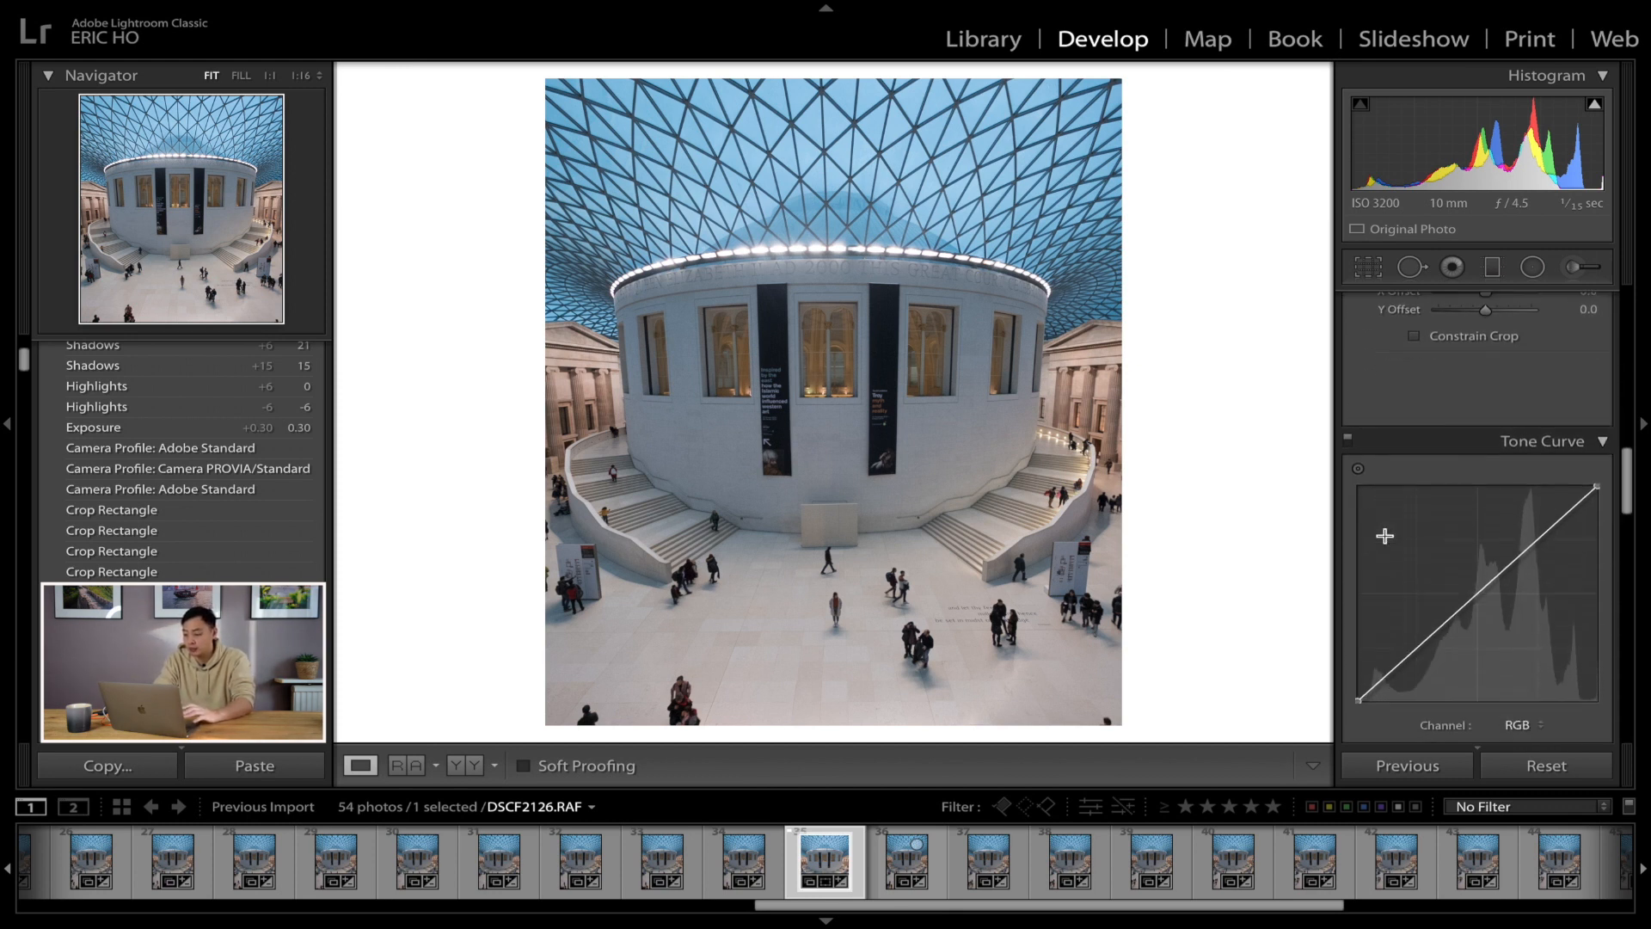
{"action": "scroll", "coordinate": [1421, 462], "scroll_direction": "down", "scroll_amount": 1}
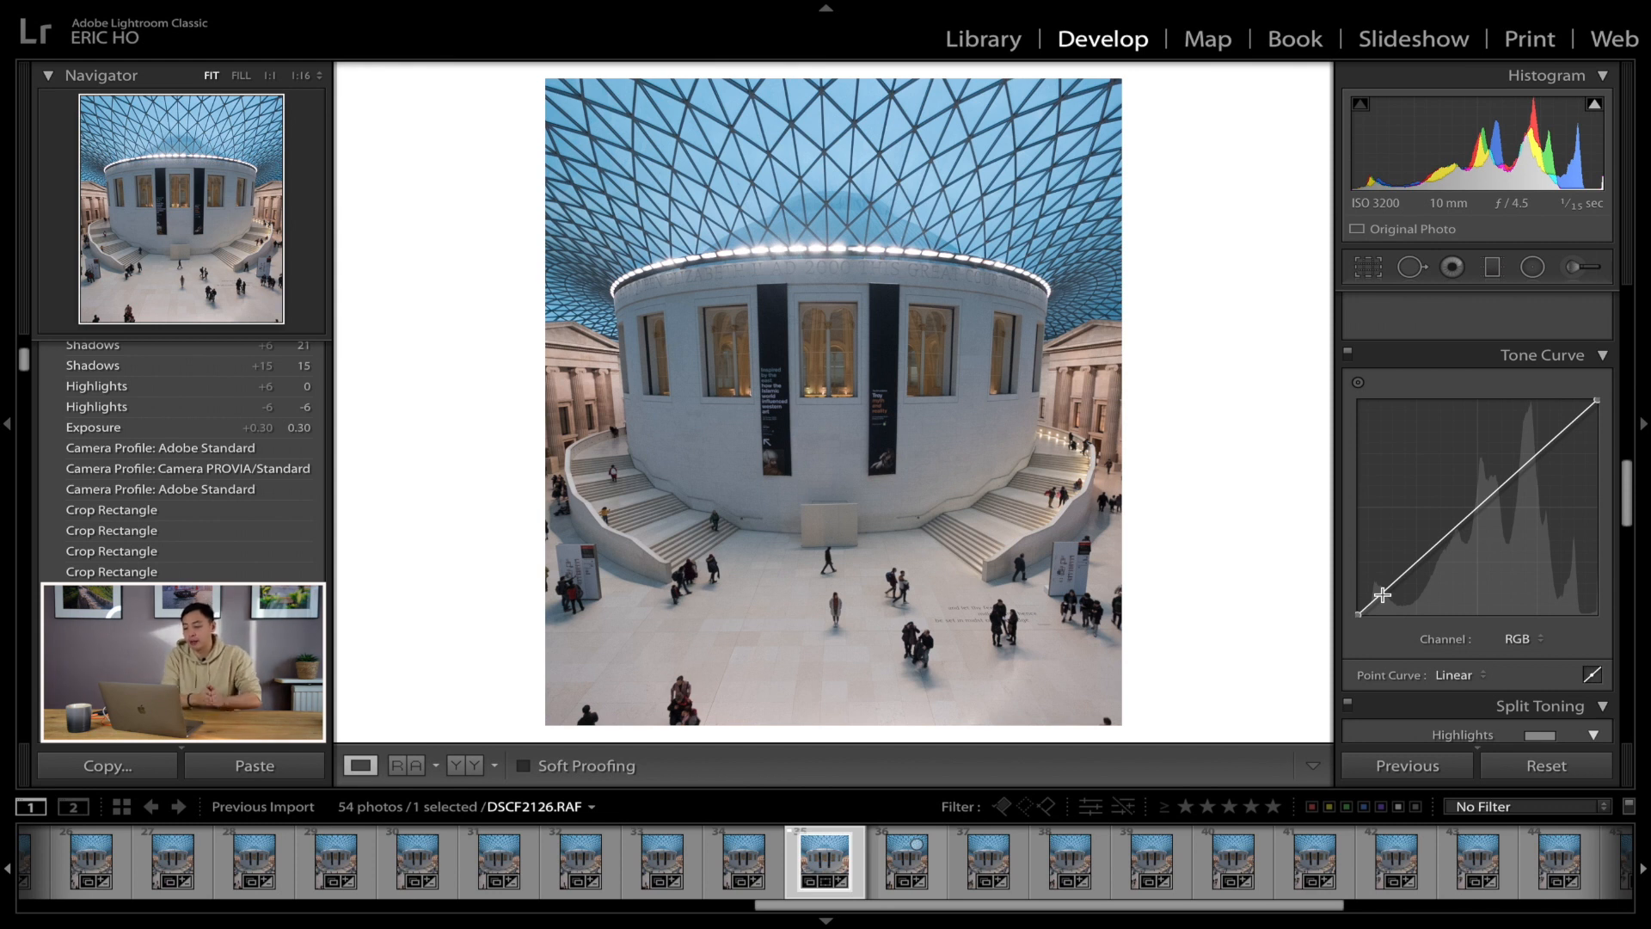
{"action": "left_click", "coordinate": [1478, 508]}
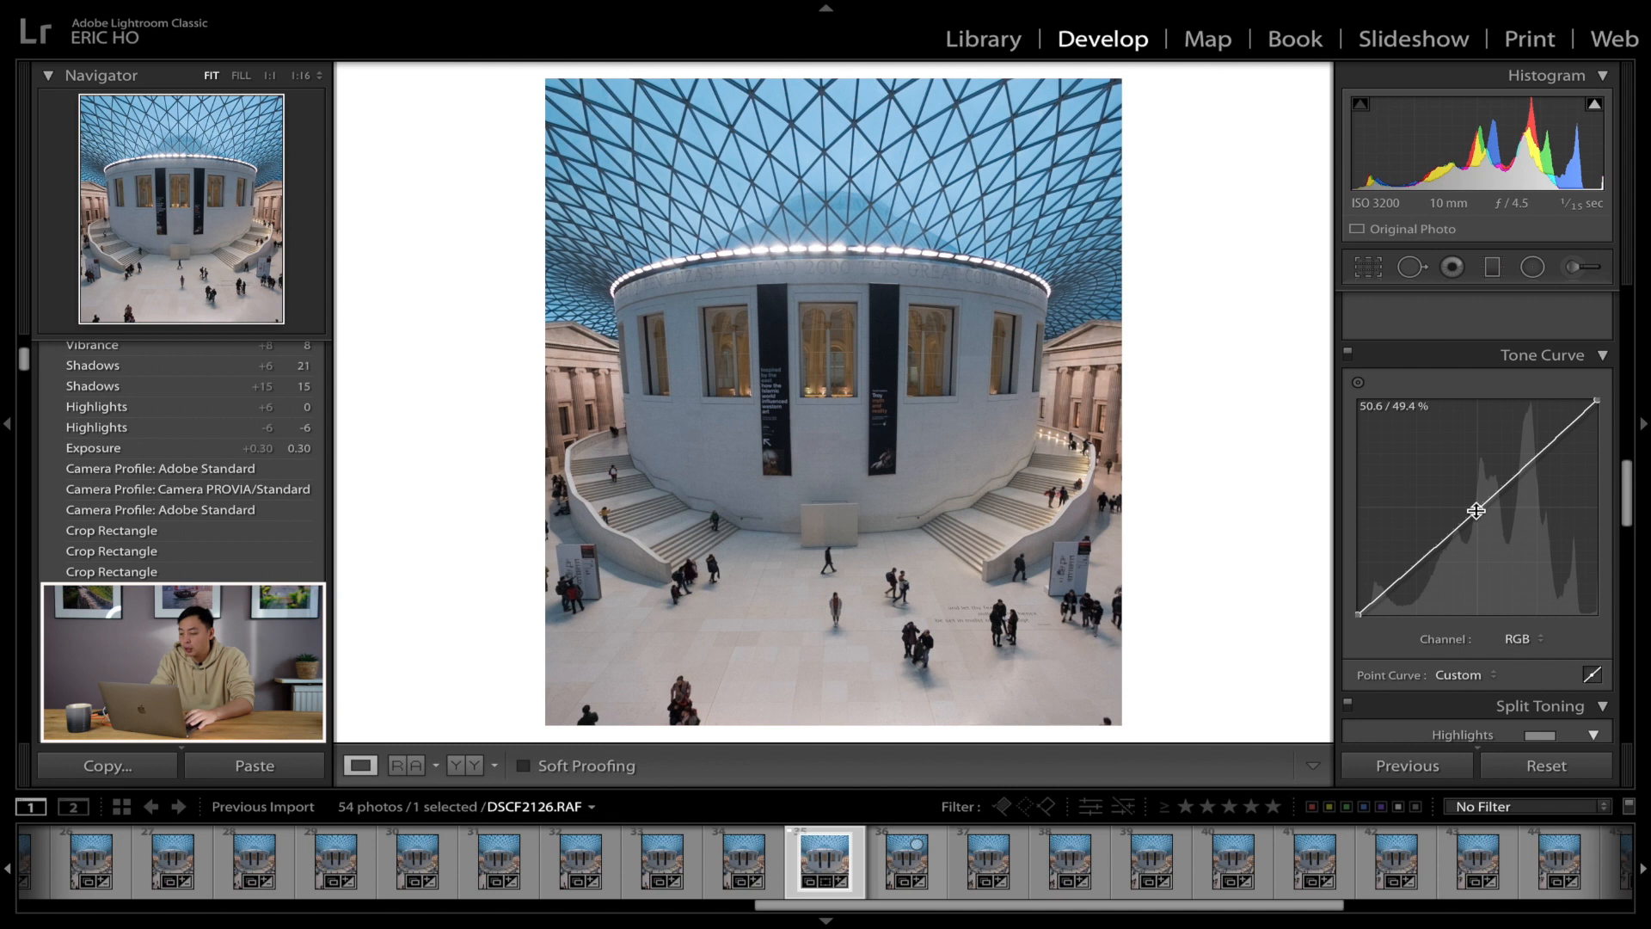
{"action": "left_click_drag", "start_coordinate": [1476, 510], "coordinate": [1477, 508]}
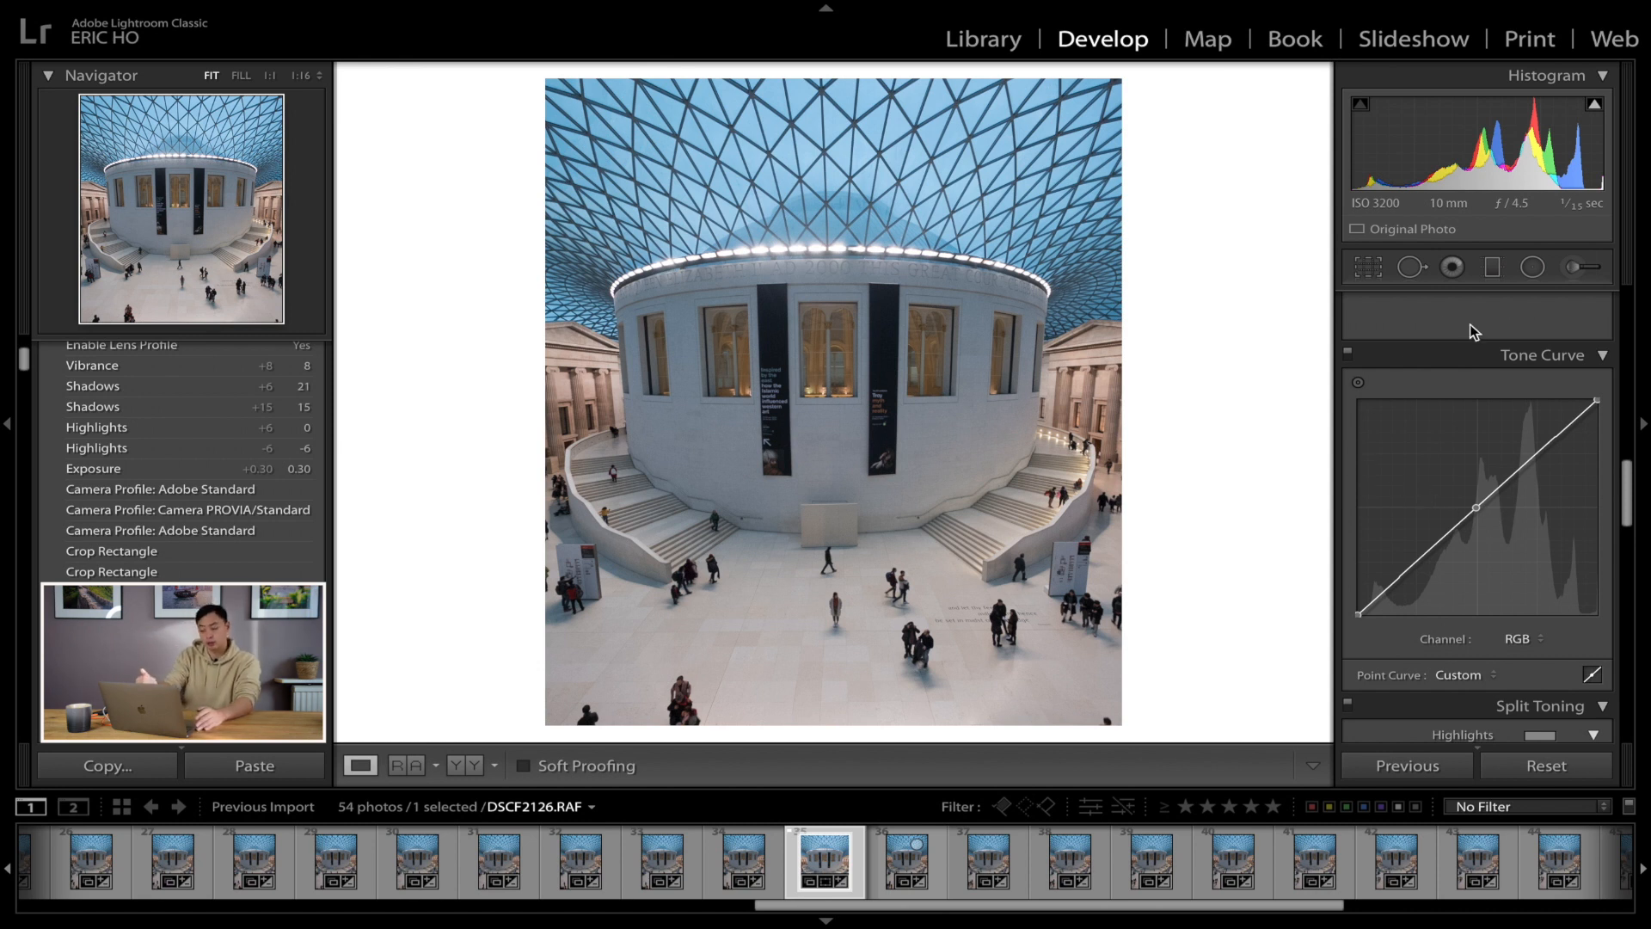
Step: Shape a gentle S-curve by raising the upper-quarter point to about 74.9 / 78.0 % and slightly lowering a point in the lower quarter
{"action": "scroll", "coordinate": [1468, 335], "scroll_direction": "up", "scroll_amount": 15}
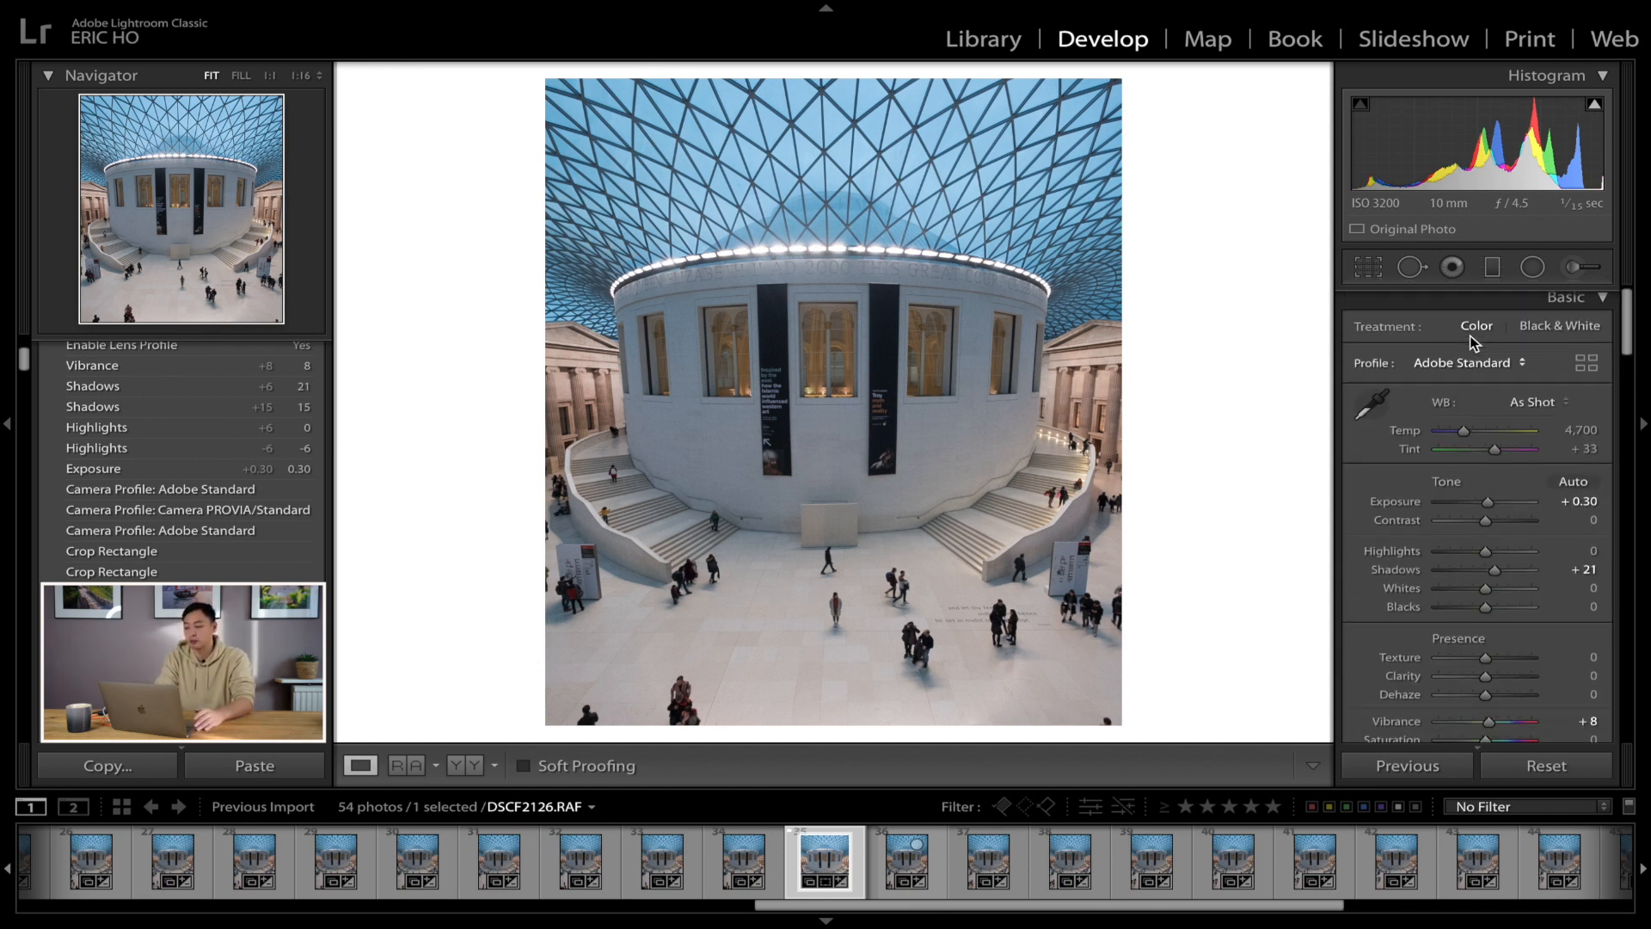
{"action": "scroll", "coordinate": [1432, 575], "scroll_direction": "down", "scroll_amount": 15}
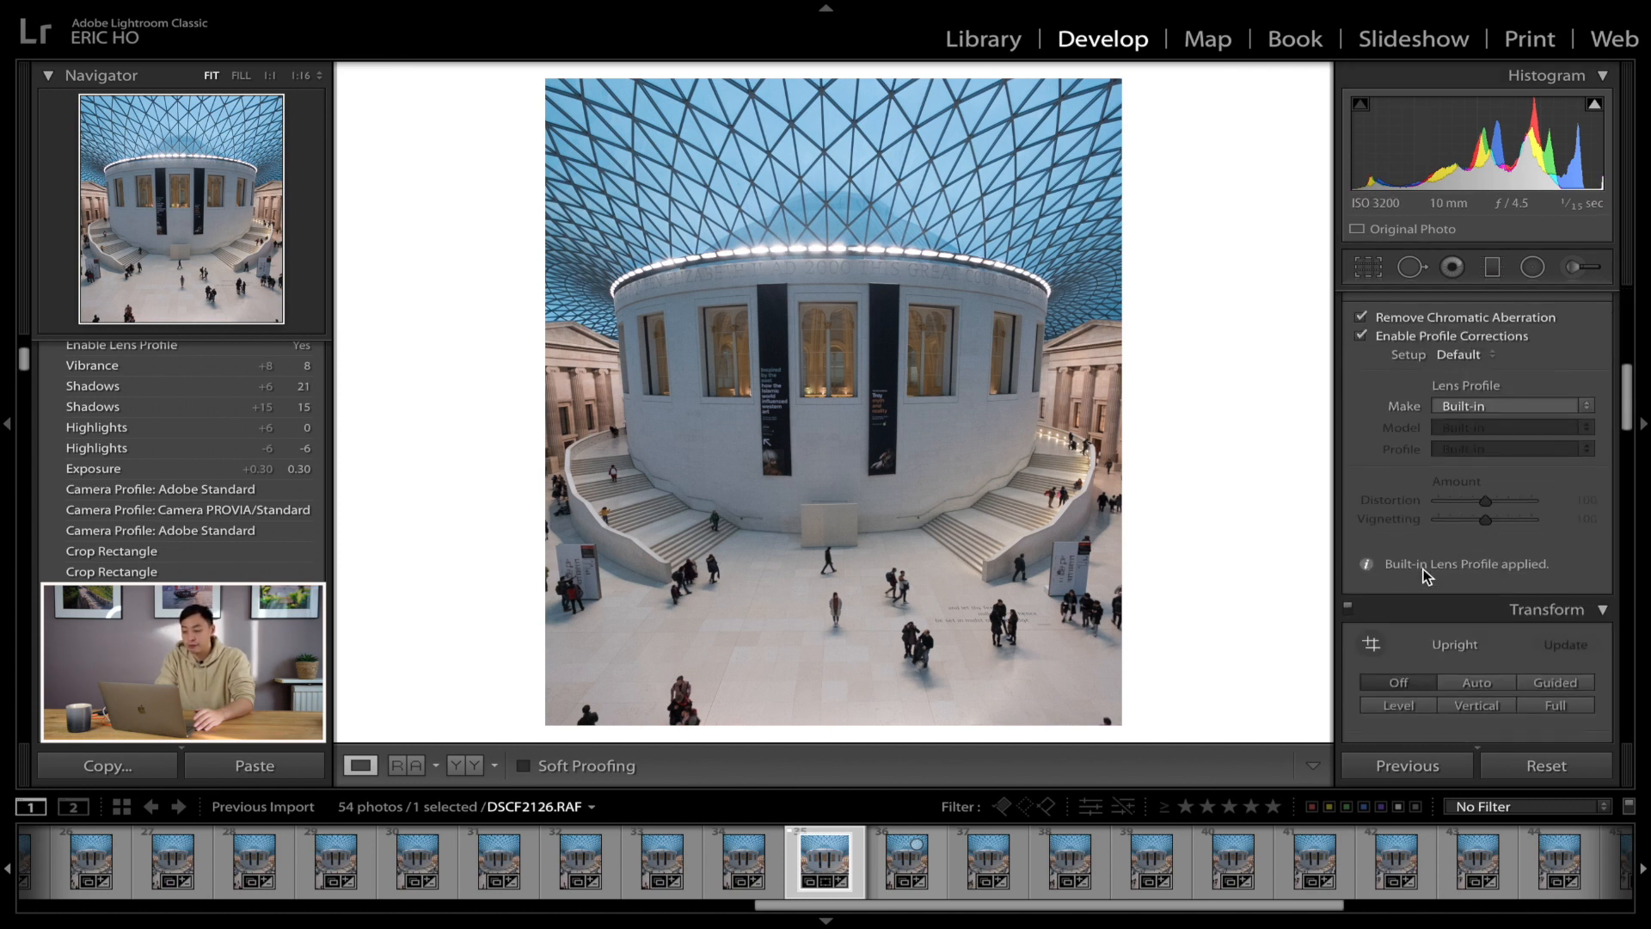
{"action": "scroll", "coordinate": [1428, 574], "scroll_direction": "down", "scroll_amount": 10}
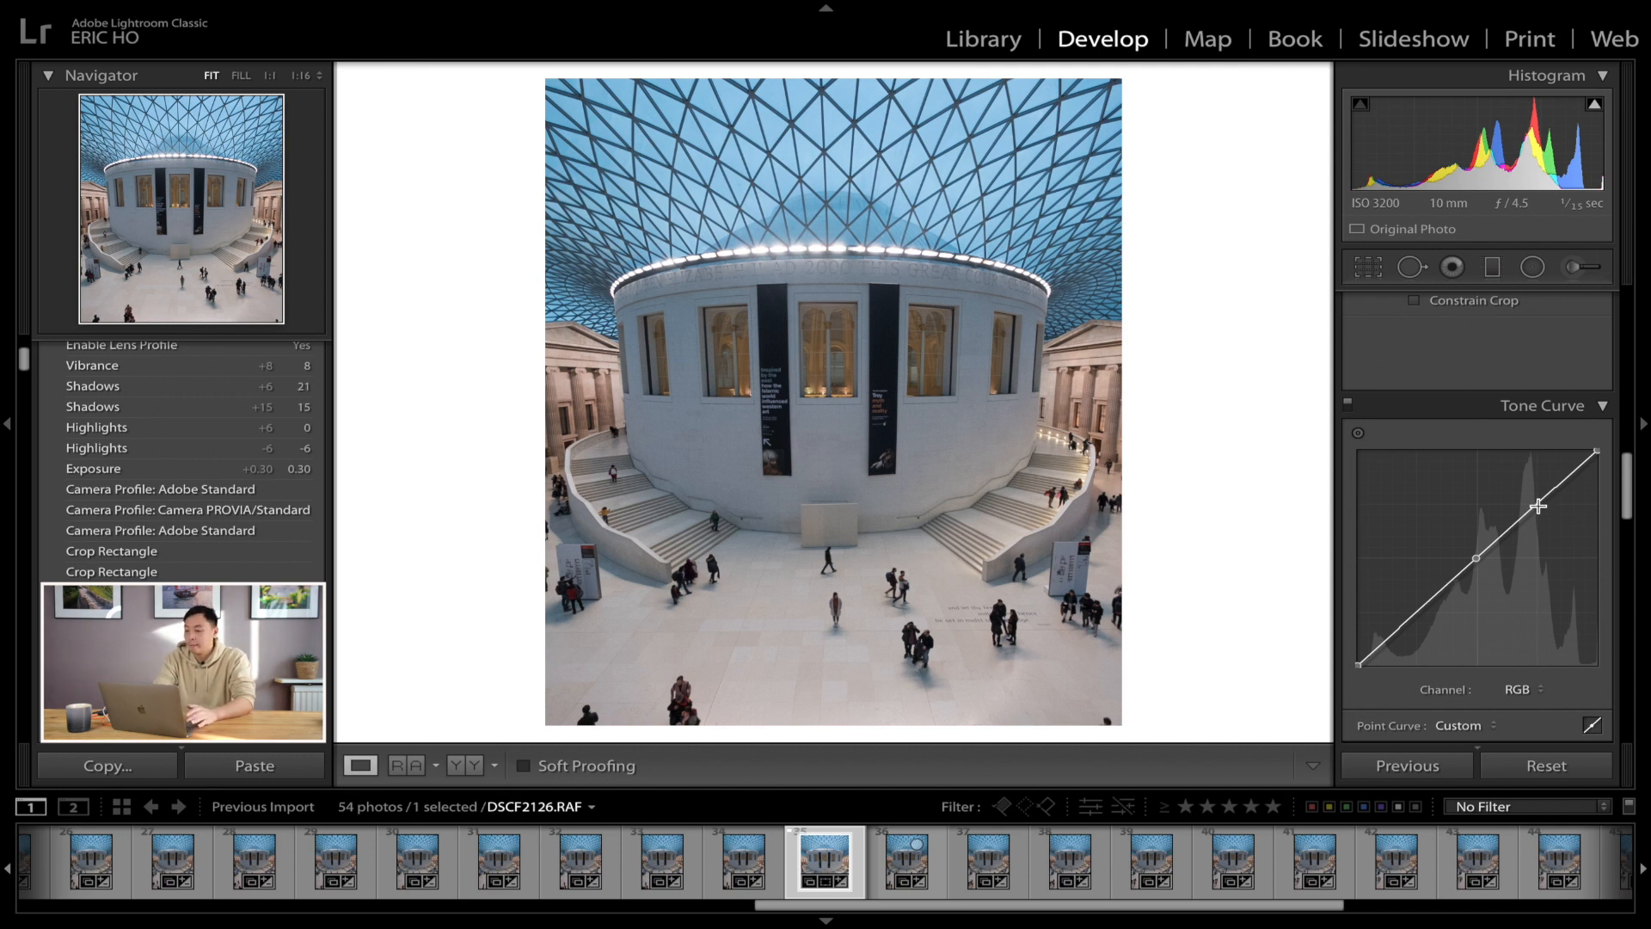
{"action": "left_click_drag", "start_coordinate": [1538, 506], "coordinate": [1541, 502]}
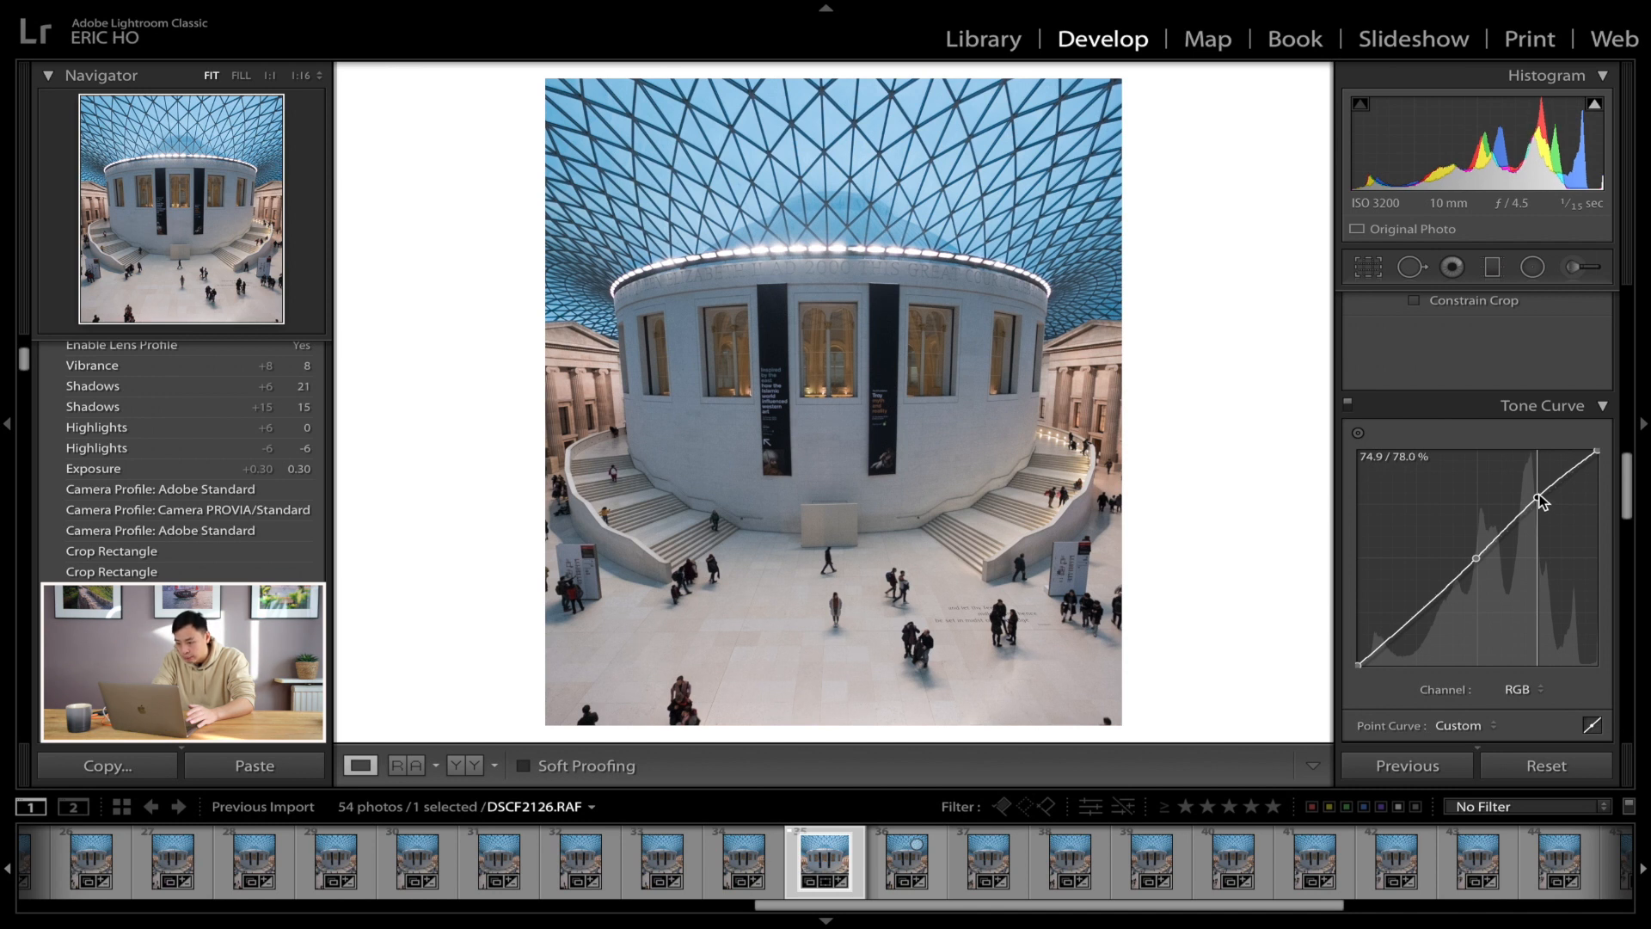
{"action": "left_click_drag", "start_coordinate": [1540, 502], "coordinate": [1540, 501]}
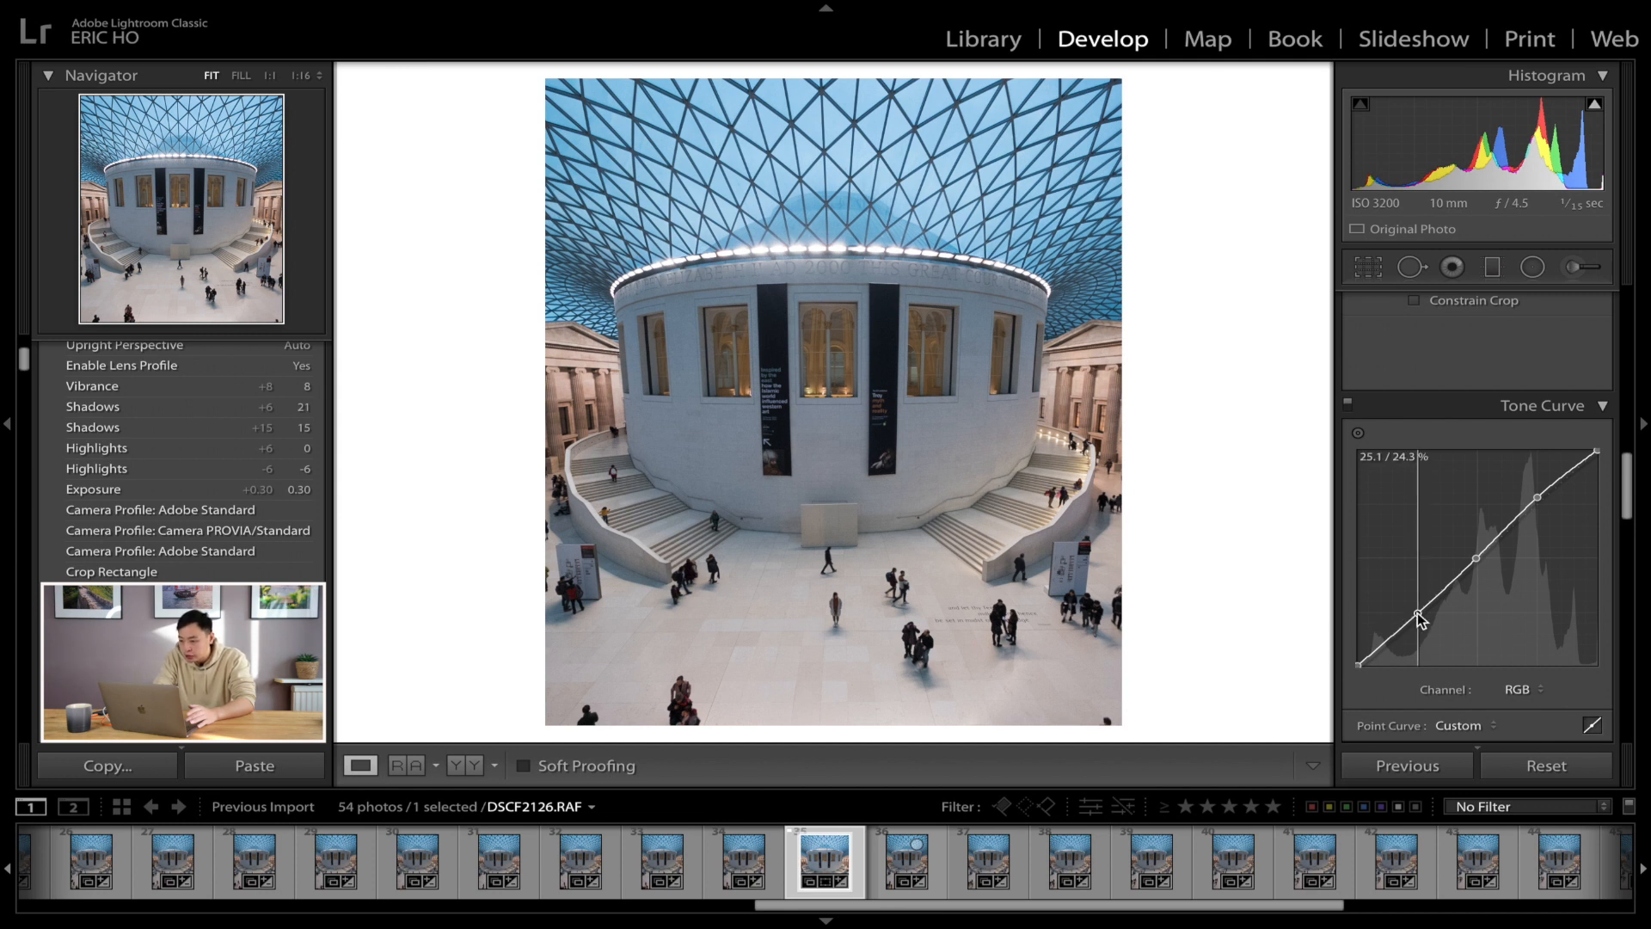
{"action": "left_click_drag", "start_coordinate": [1415, 617], "coordinate": [1418, 618]}
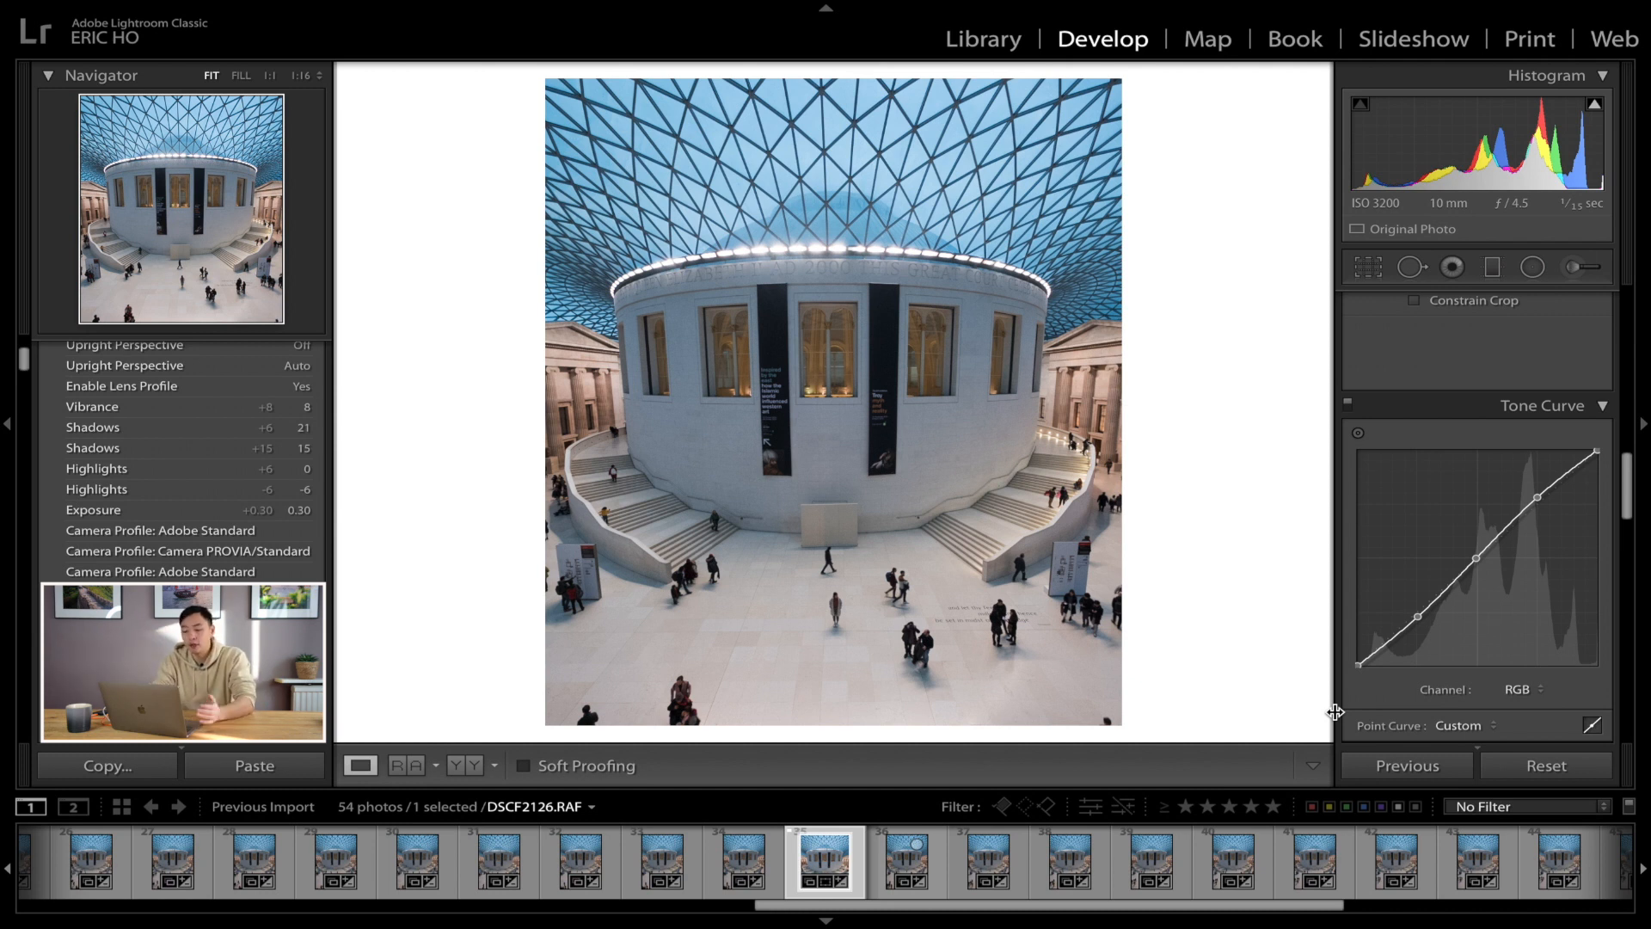
Step: Inspect the people on the museum floor up close and raise the Shadows to +28
{"action": "scroll", "coordinate": [1393, 566], "scroll_direction": "up", "scroll_amount": 2}
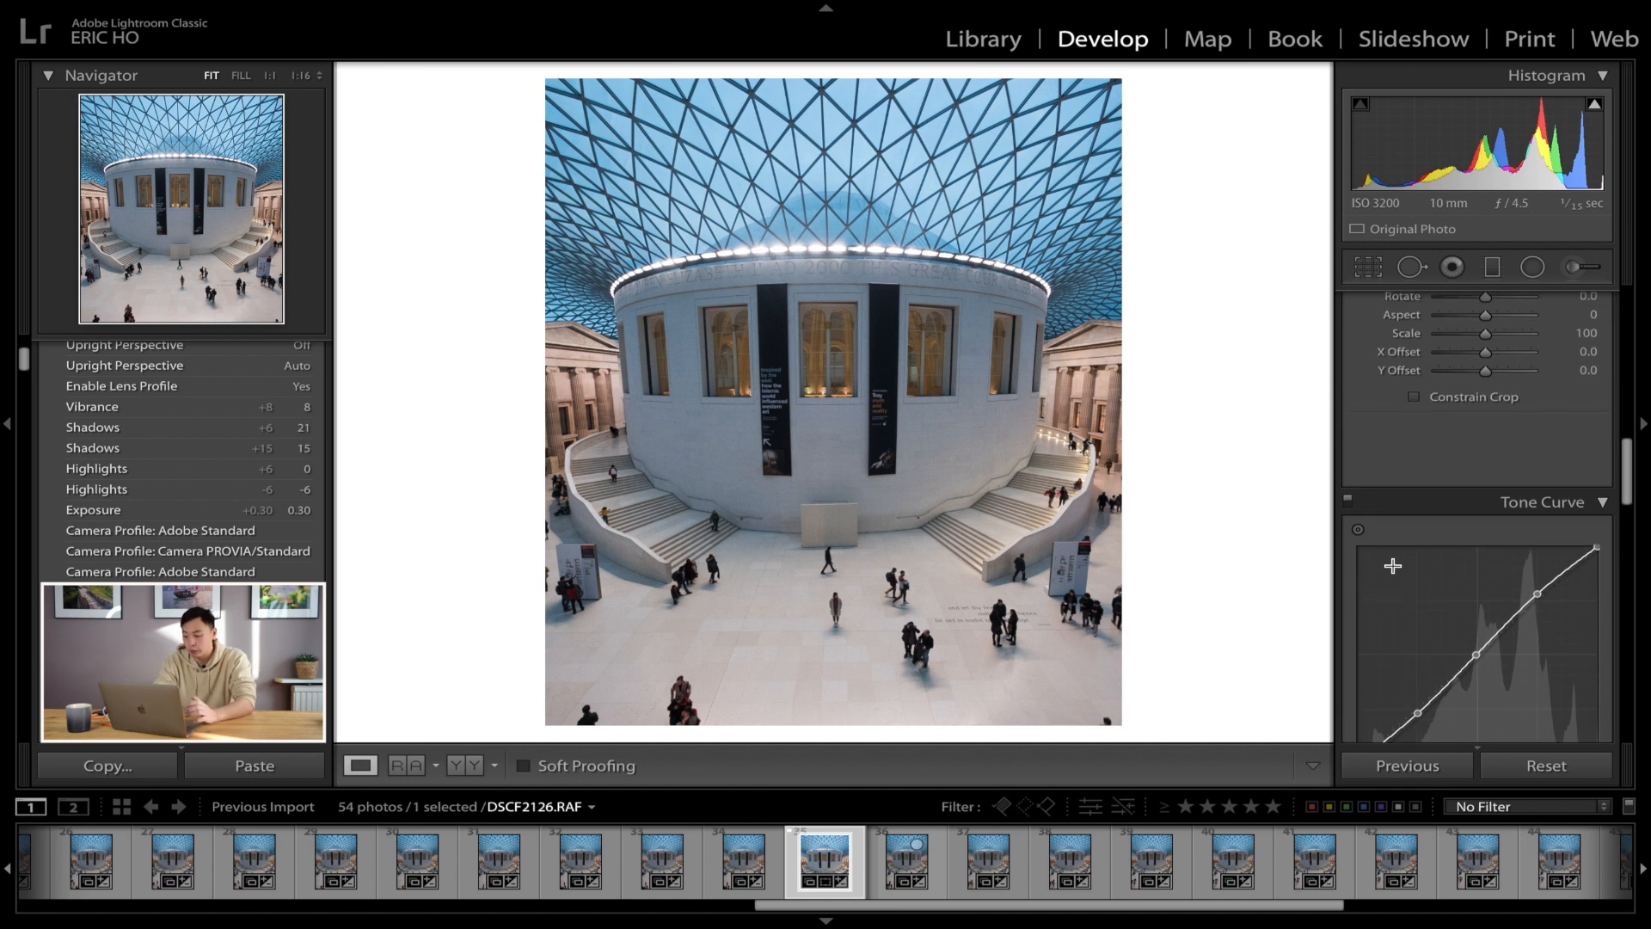
{"action": "scroll", "coordinate": [1392, 566], "scroll_direction": "up", "scroll_amount": 3}
{"action": "scroll", "coordinate": [1397, 573], "scroll_direction": "up", "scroll_amount": 10}
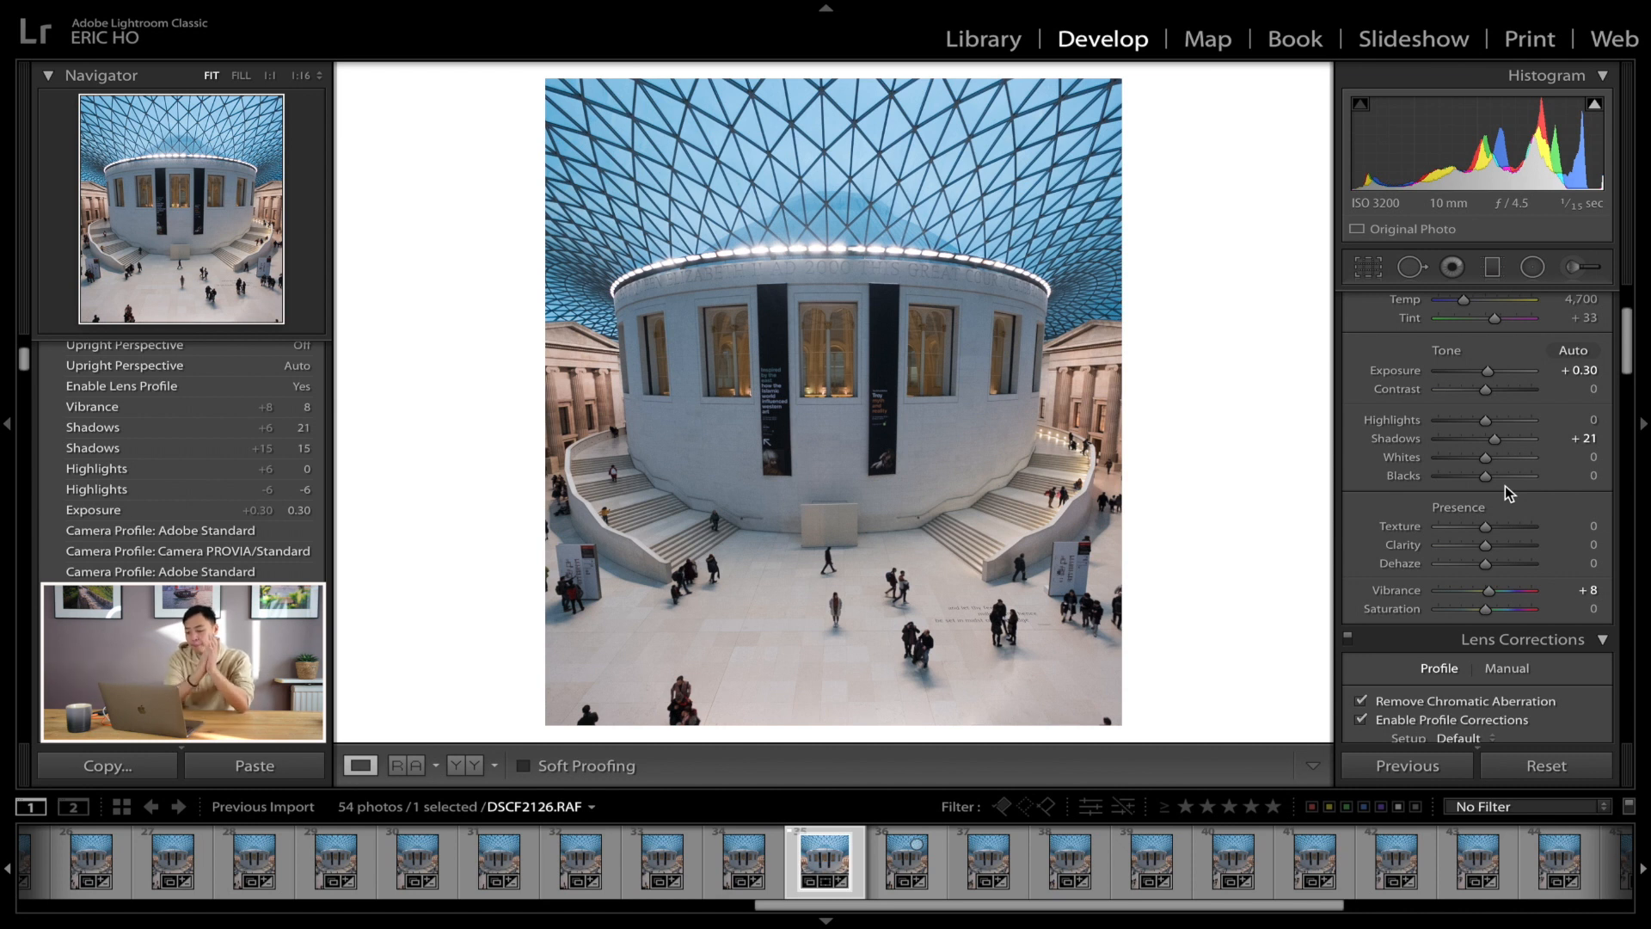
{"action": "left_click", "coordinate": [831, 626]}
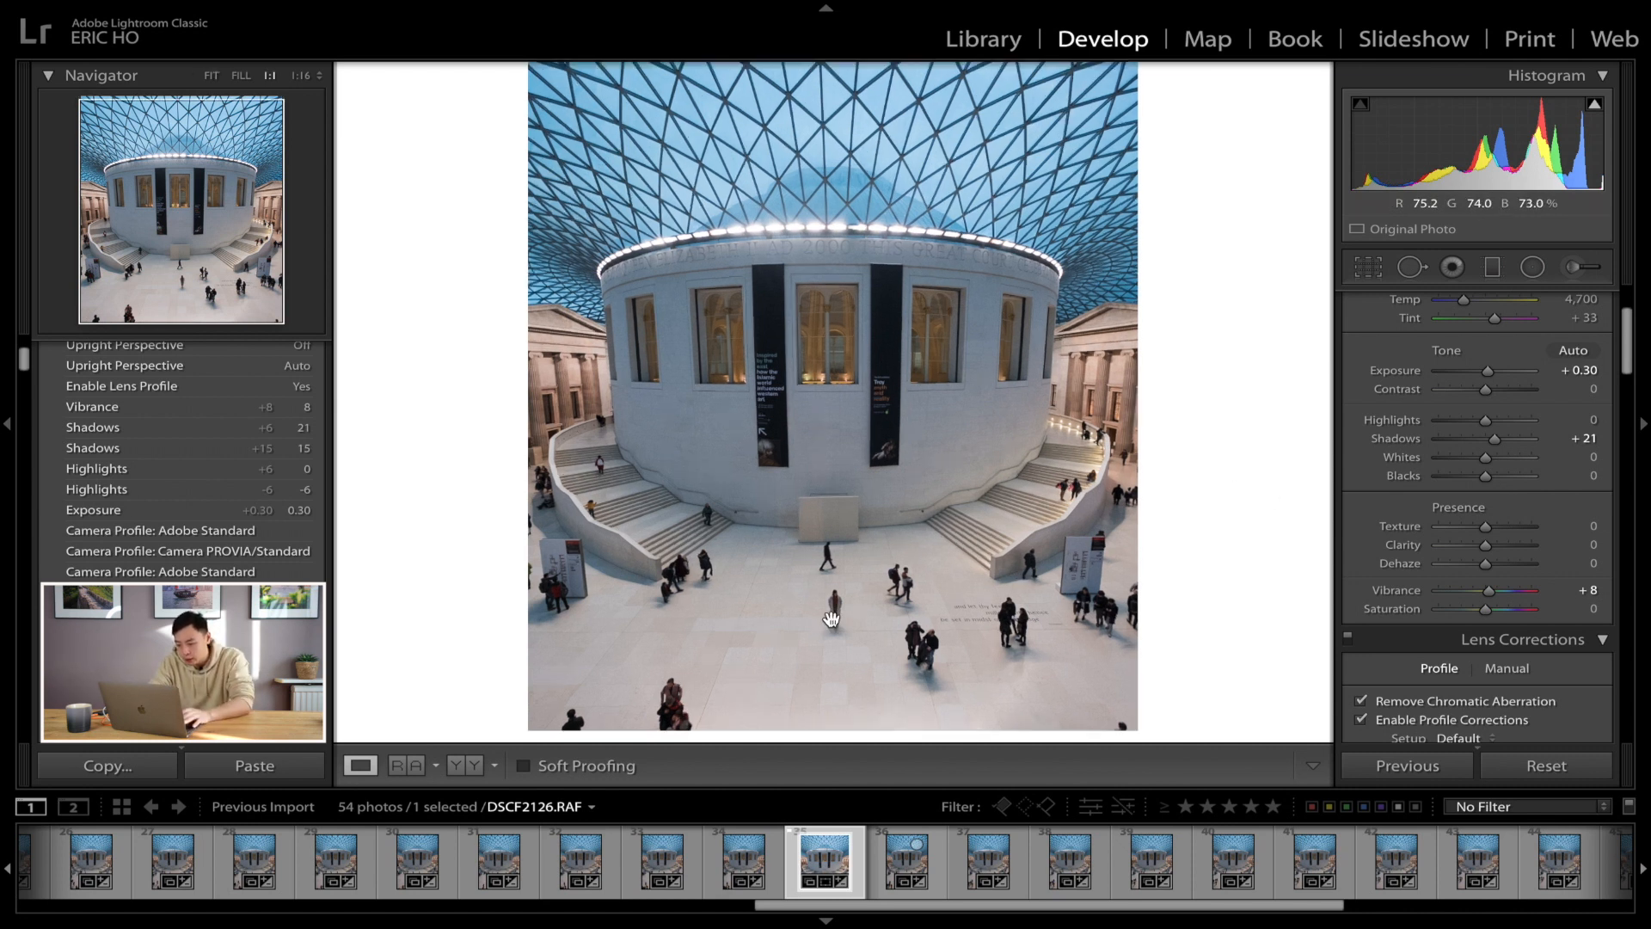
{"action": "left_click", "coordinate": [849, 597]}
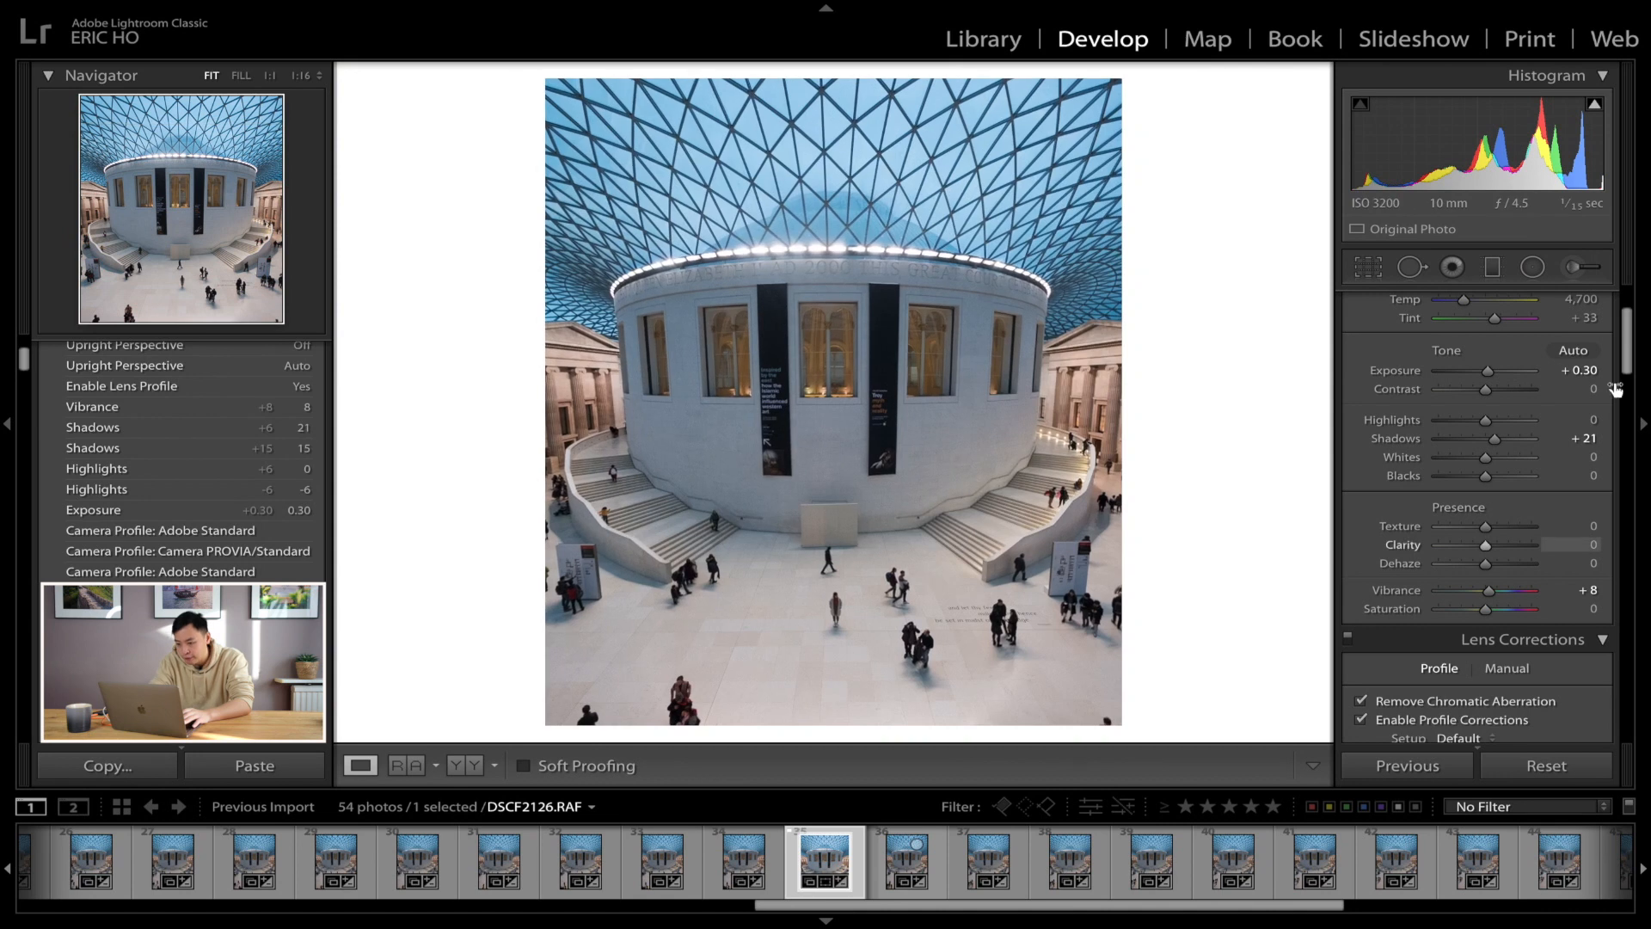
{"action": "scroll", "coordinate": [1500, 438], "scroll_direction": "up", "scroll_amount": 1}
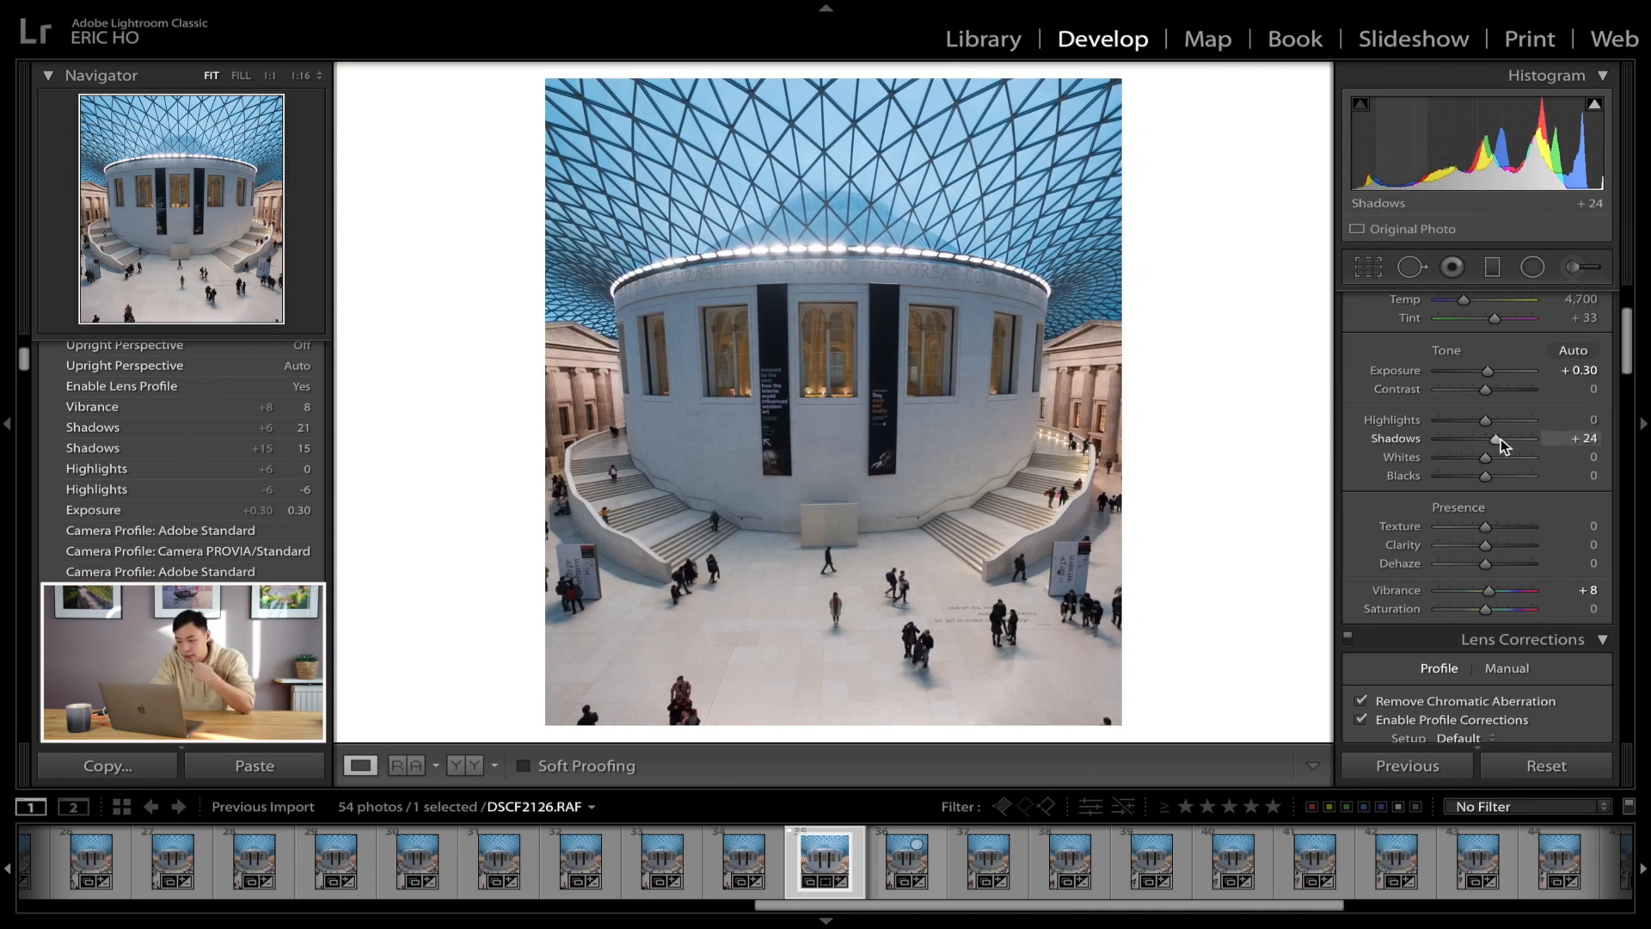
{"action": "scroll", "coordinate": [1499, 439], "scroll_direction": "up", "scroll_amount": 3}
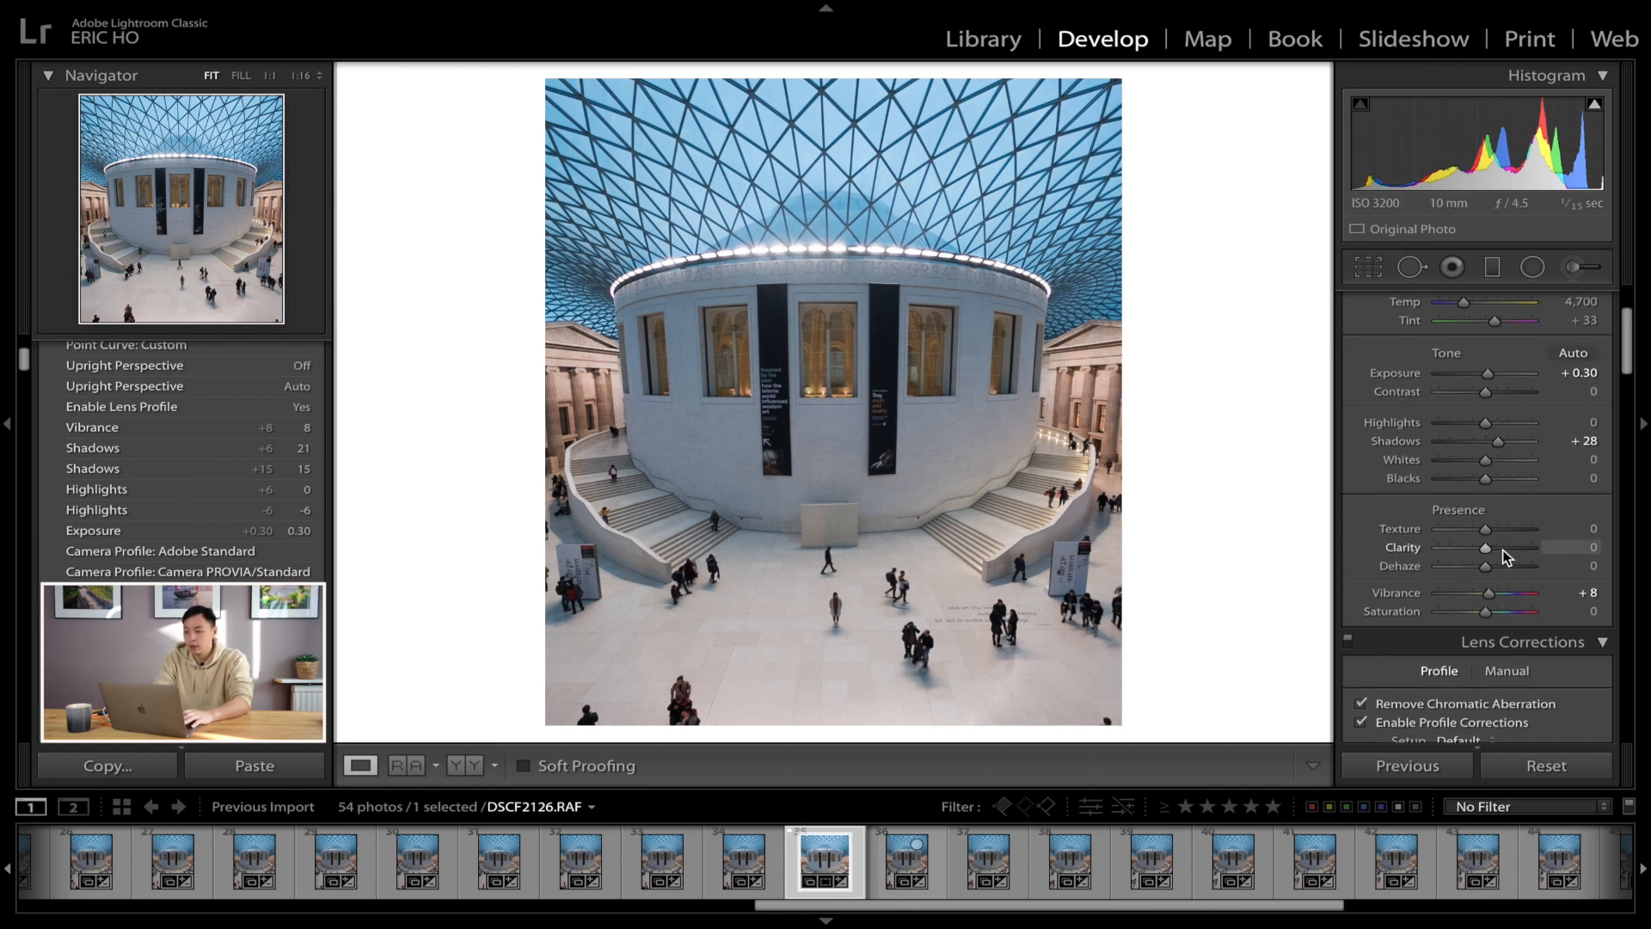
Step: Compare the edited photo with its unedited version
{"action": "scroll", "coordinate": [1503, 549], "scroll_direction": "down", "scroll_amount": 10}
{"action": "scroll", "coordinate": [1507, 557], "scroll_direction": "down", "scroll_amount": 5}
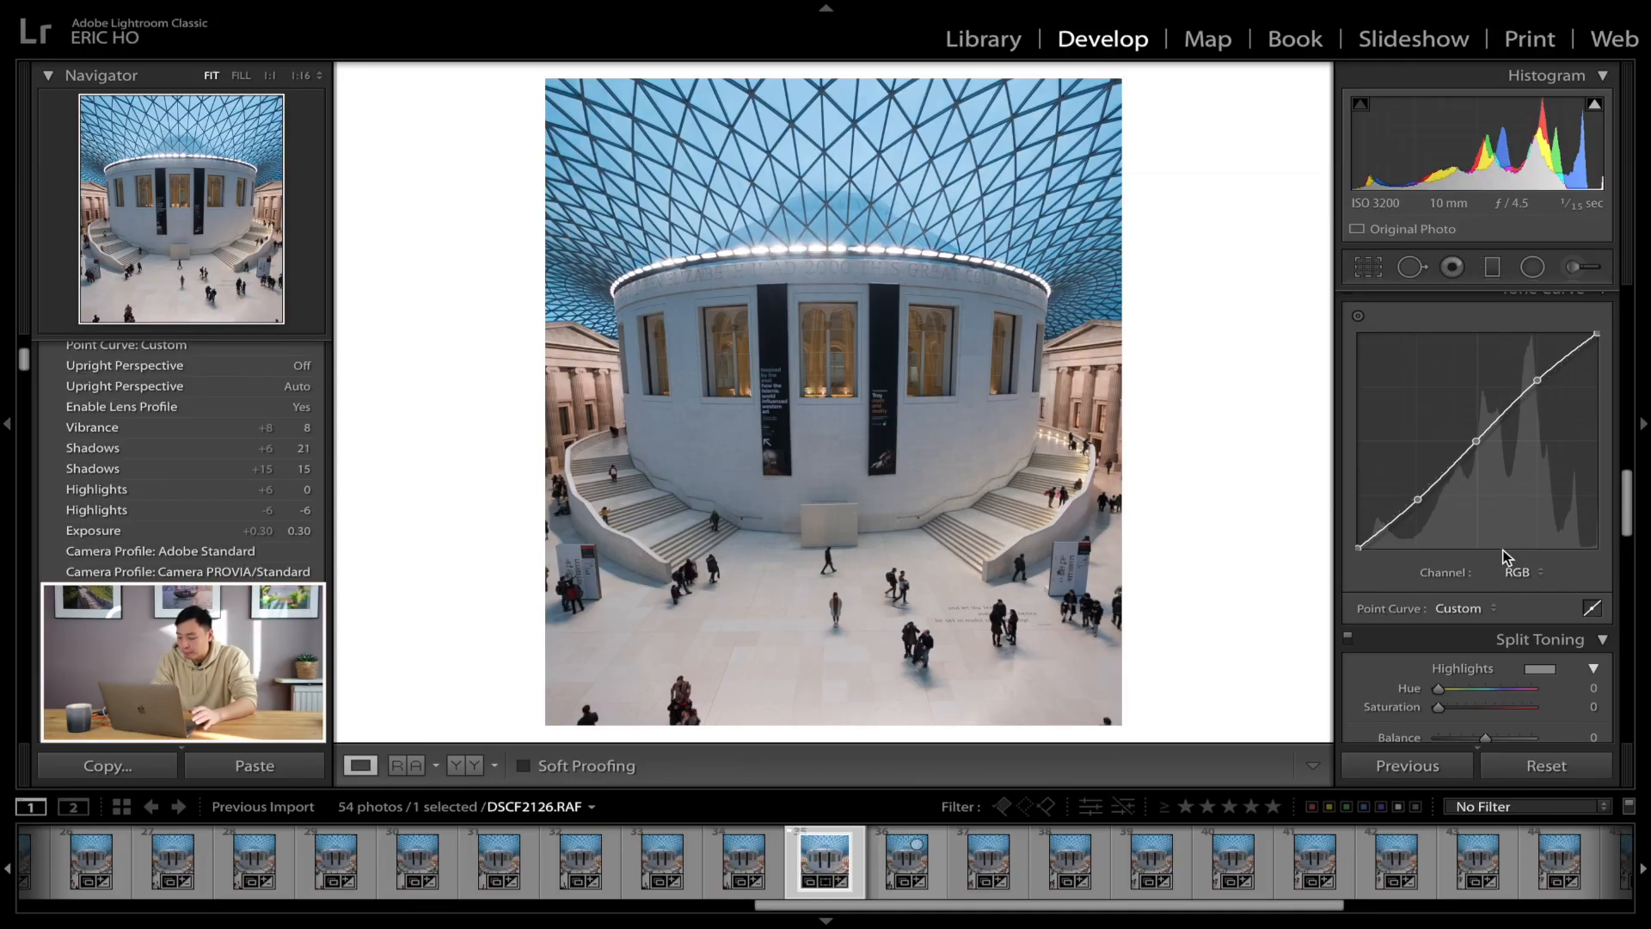
{"action": "key", "text": "backslash"}
{"action": "key", "text": "backslash"}
{"action": "key", "text": "backslash"}
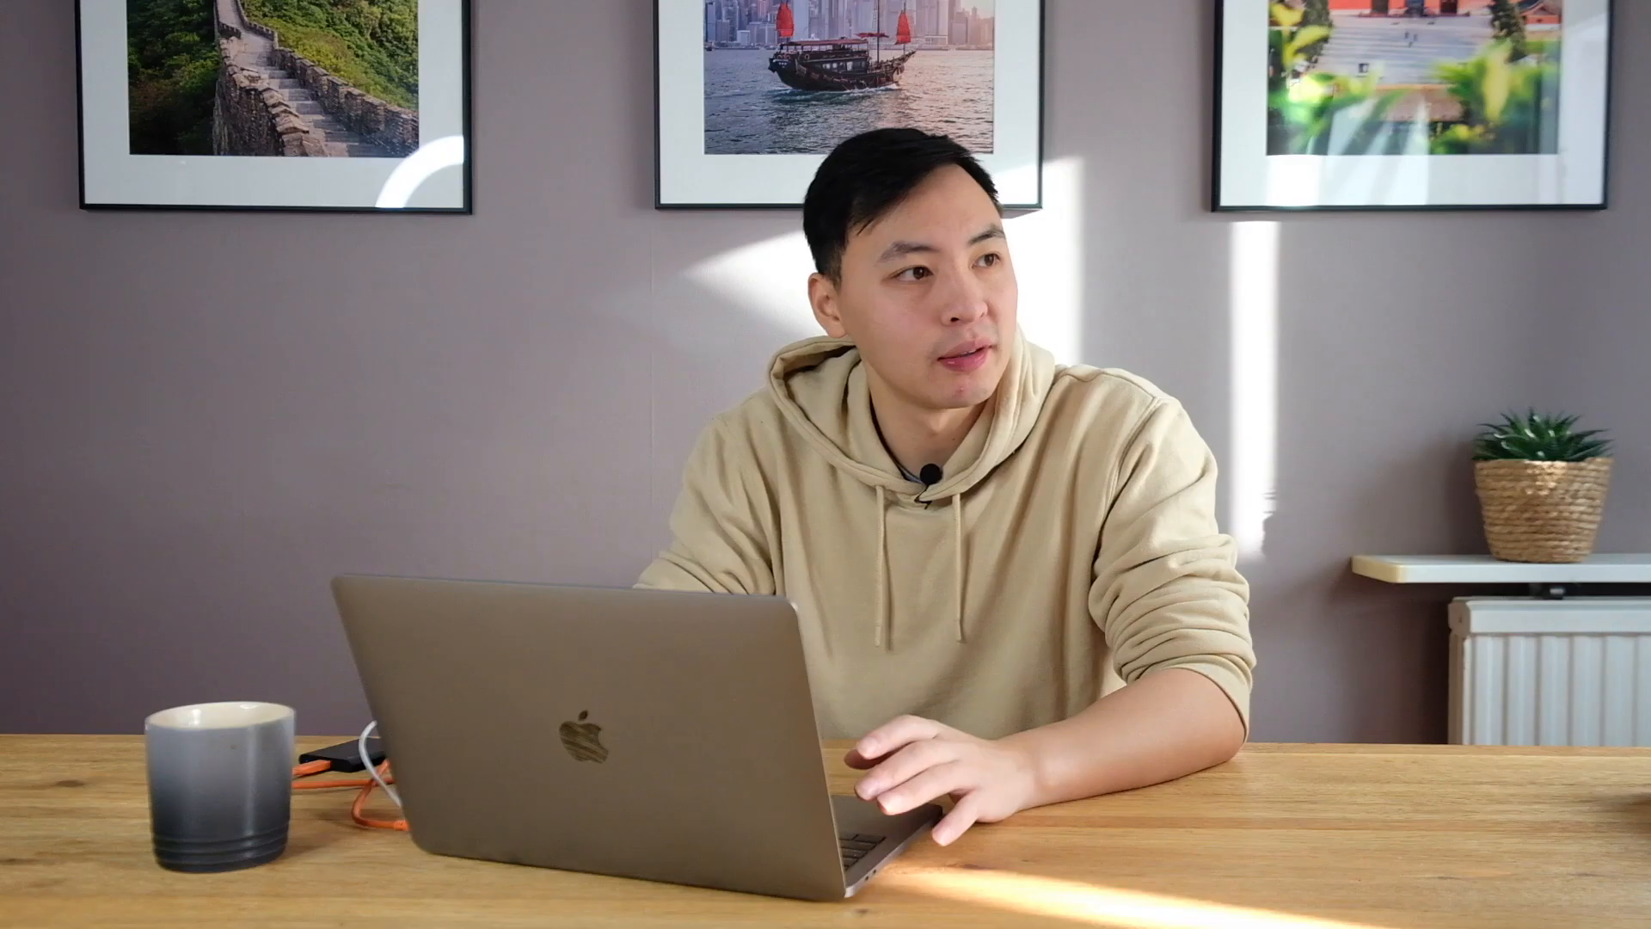
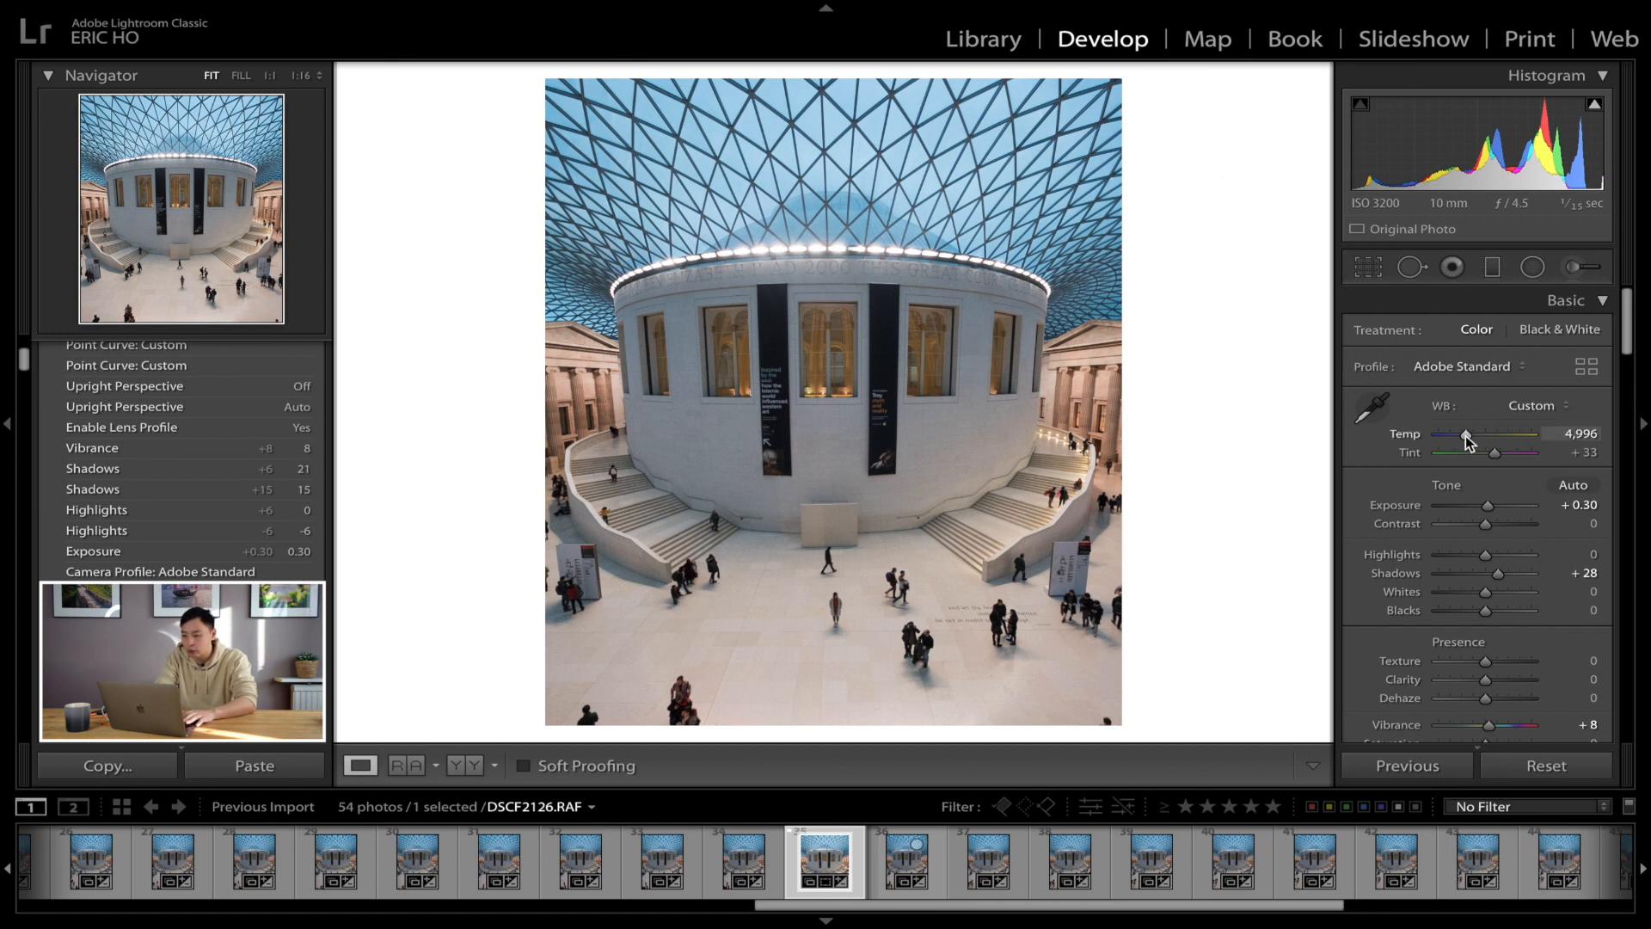
Step: Return the white balance Temp to 4,700
{"action": "left_click_drag", "start_coordinate": [1465, 435], "coordinate": [1462, 435]}
Step: Tint the shadows with Split Toning, using Hue 49 and Saturation 5 while previewing the colour at full strength
{"action": "scroll", "coordinate": [1453, 519], "scroll_direction": "down", "scroll_amount": 15}
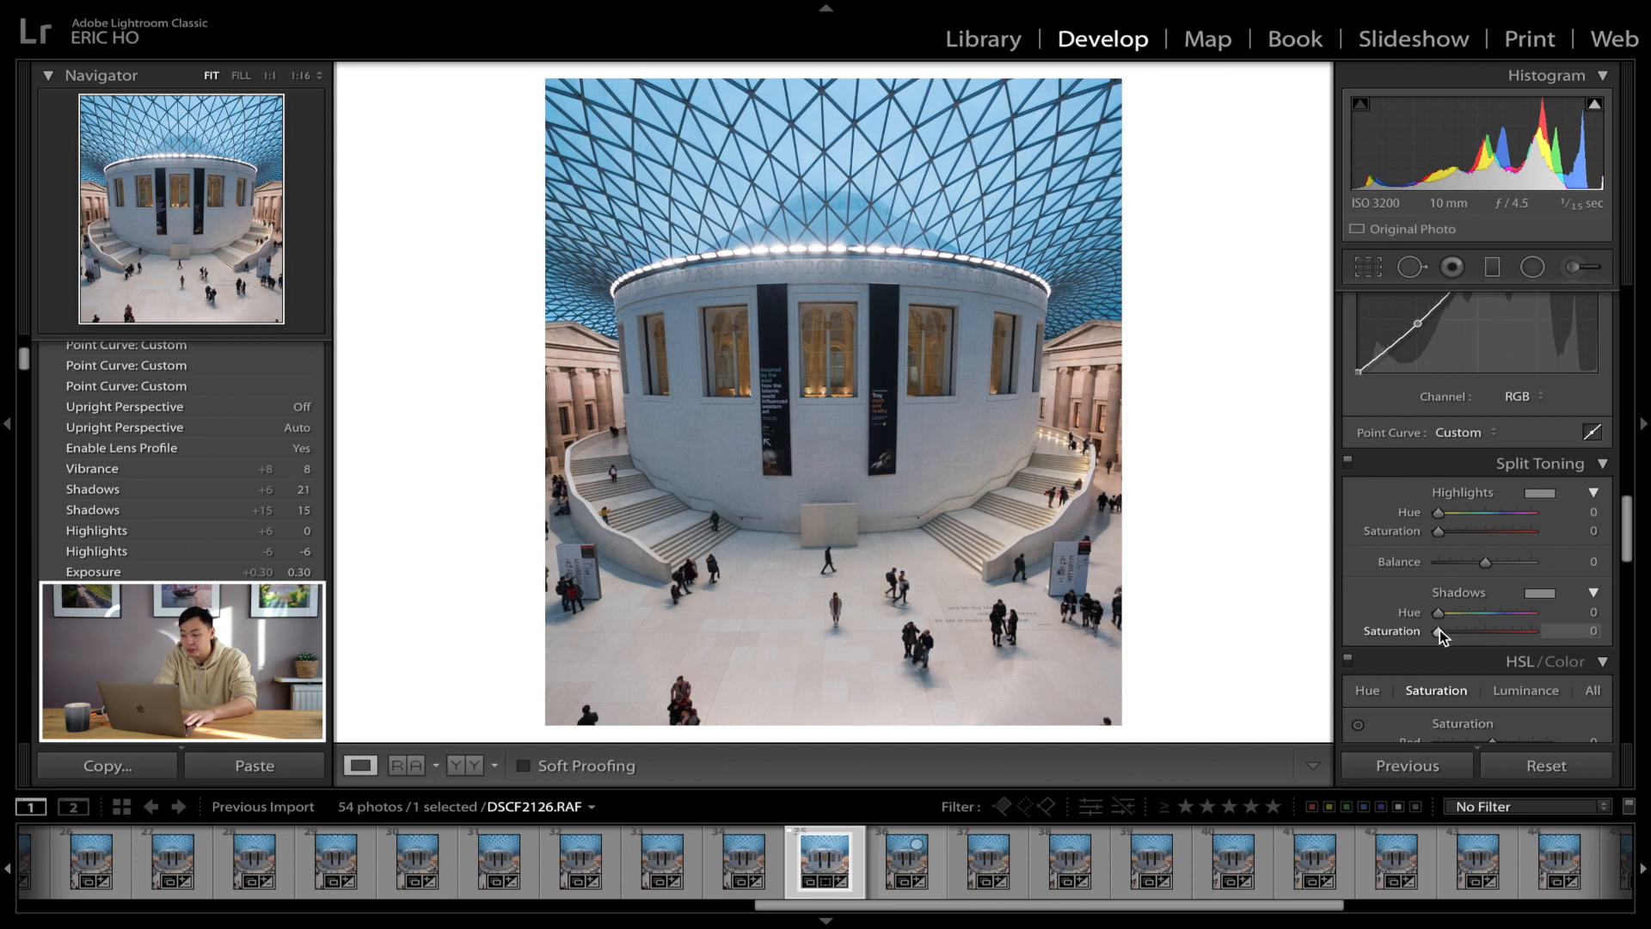
{"action": "left_click_drag", "start_coordinate": [1439, 629], "coordinate": [1442, 627]}
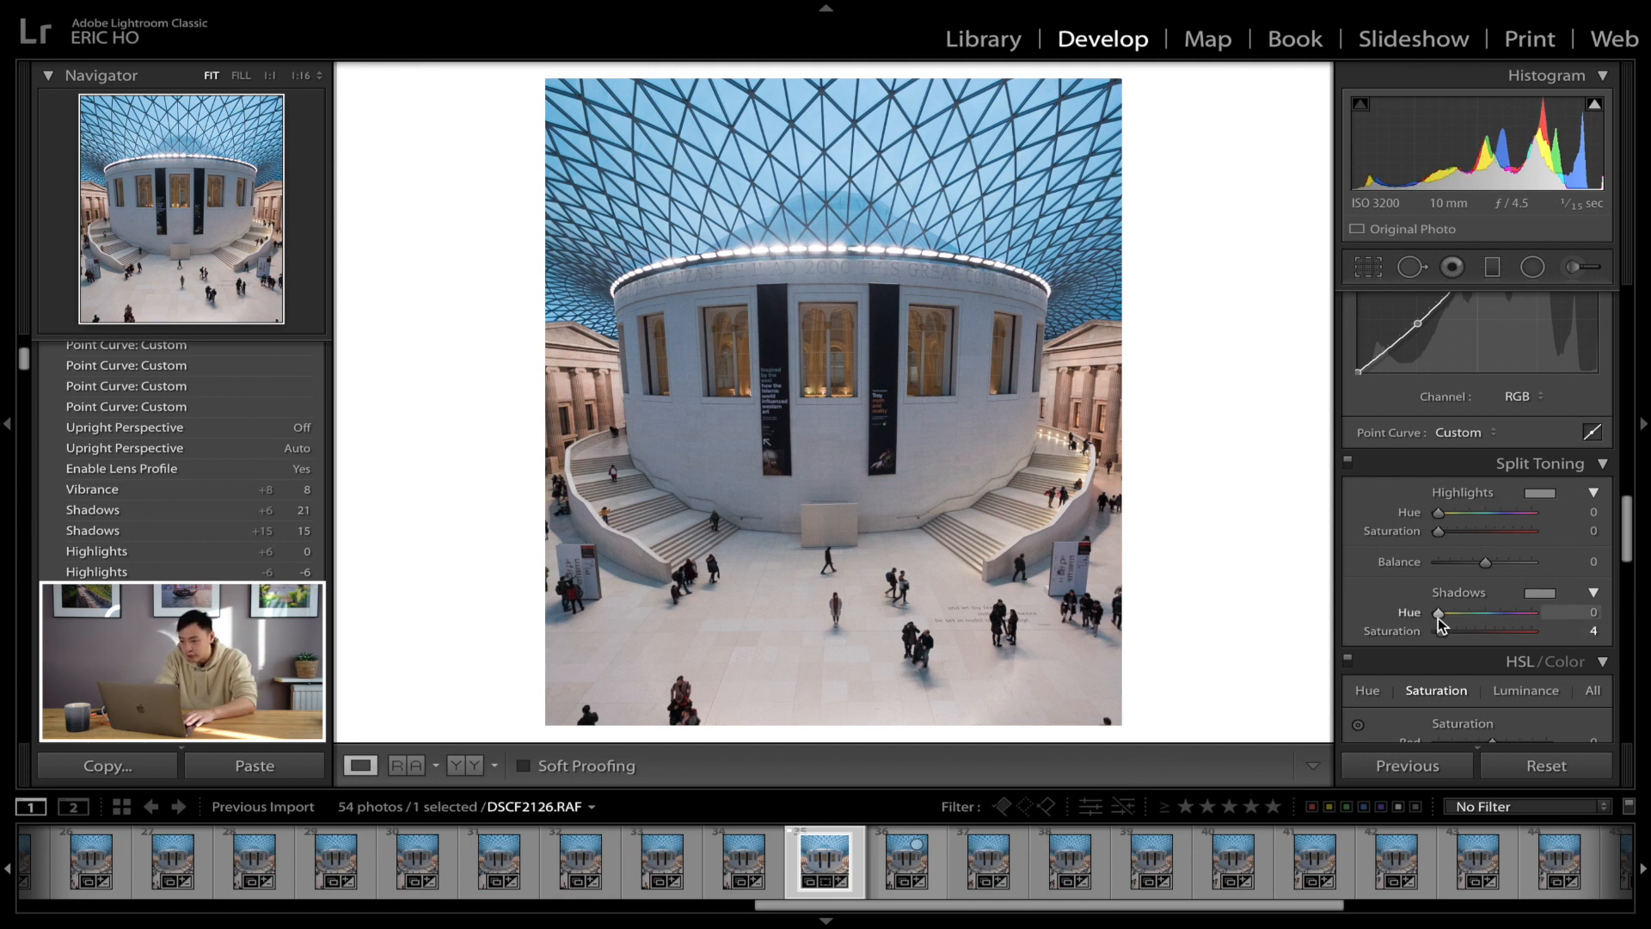
{"action": "key", "text": "alt"}
{"action": "left_click_drag", "start_coordinate": [1438, 616], "coordinate": [1446, 617]}
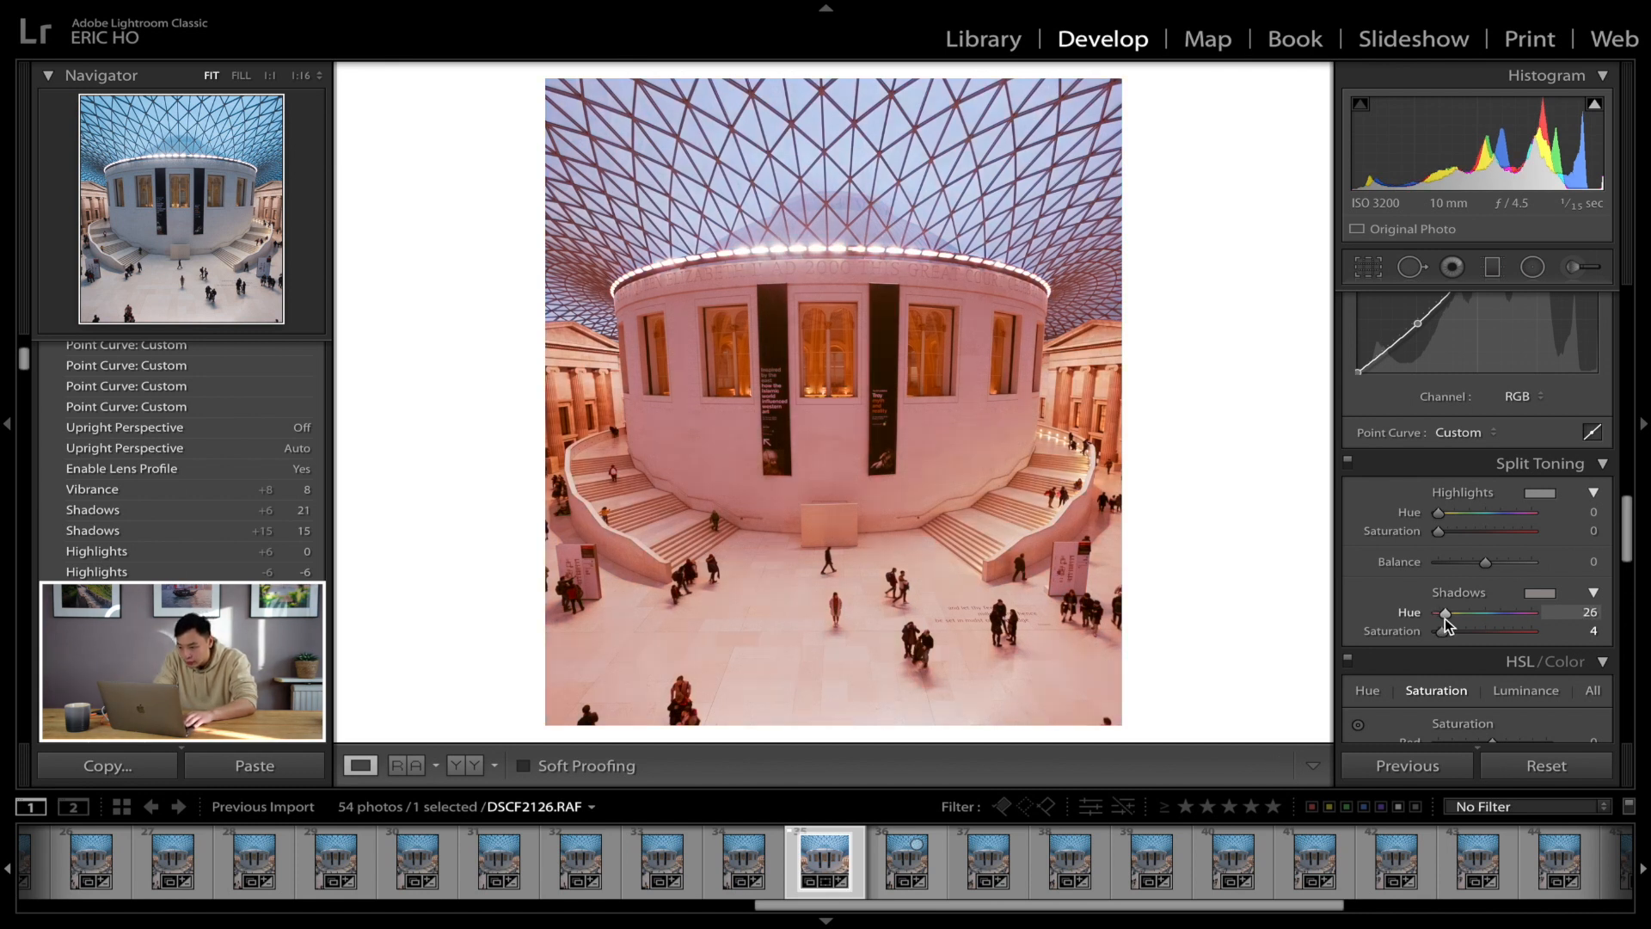
{"action": "left_click_drag", "start_coordinate": [1445, 617], "coordinate": [1450, 618]}
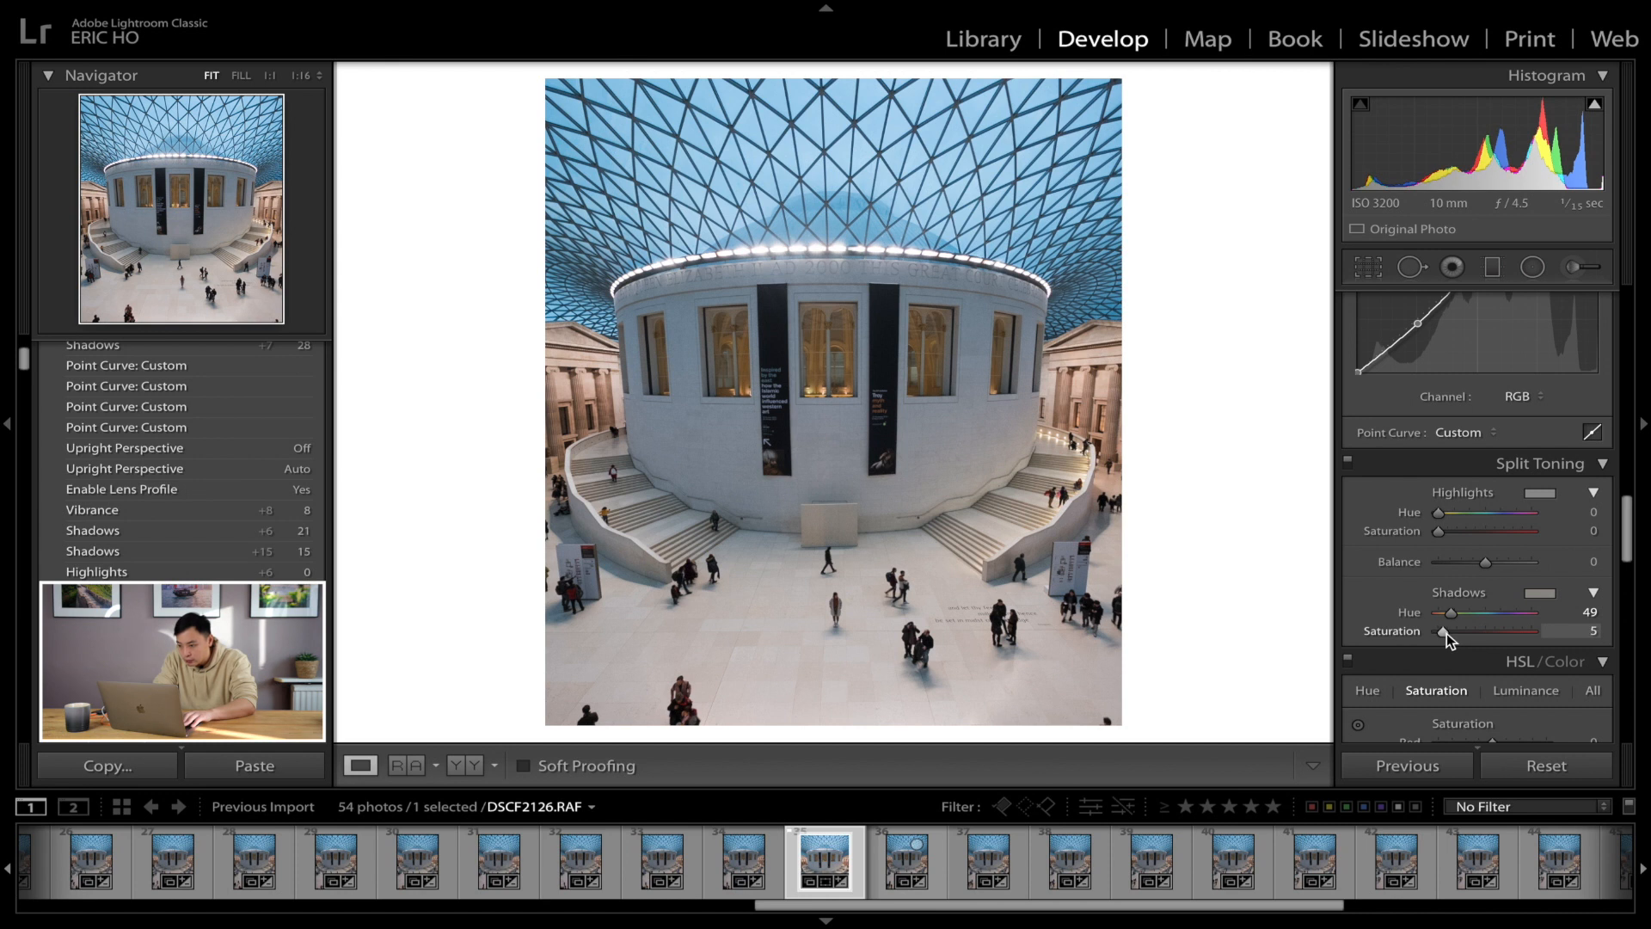
{"action": "left_click_drag", "start_coordinate": [1446, 633], "coordinate": [1446, 633]}
Step: Compare the photo with and without the Split Toning adjustments, leaving them enabled
{"action": "left_click", "coordinate": [1347, 462]}
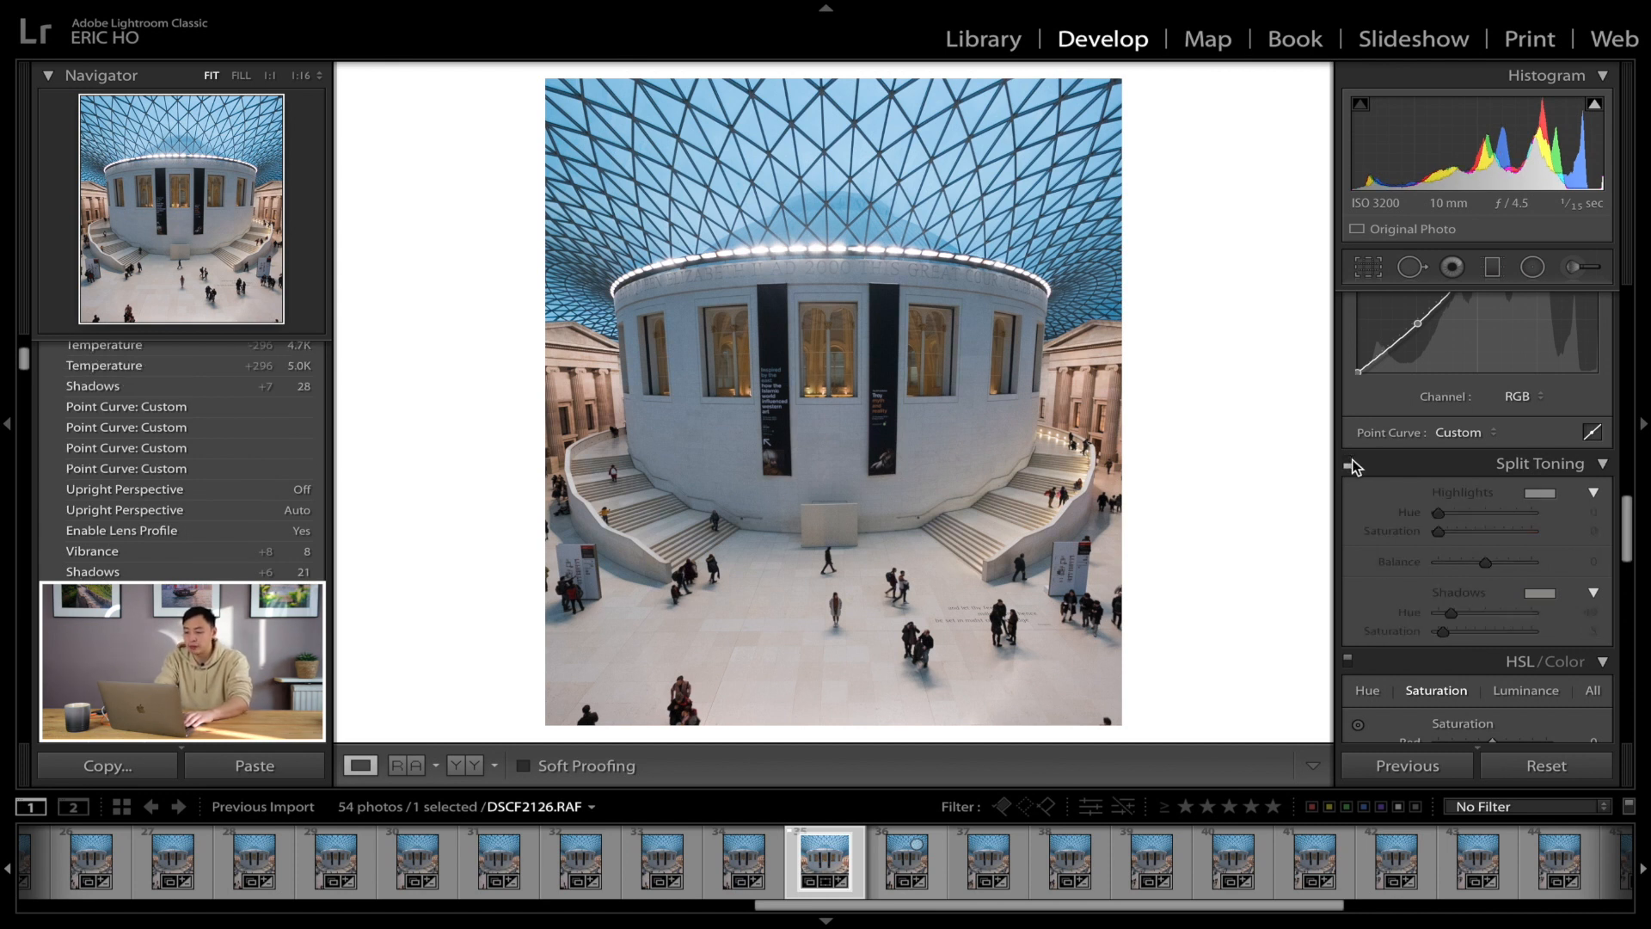
{"action": "left_click", "coordinate": [1349, 463]}
{"action": "left_click", "coordinate": [1349, 462]}
{"action": "left_click", "coordinate": [1349, 462]}
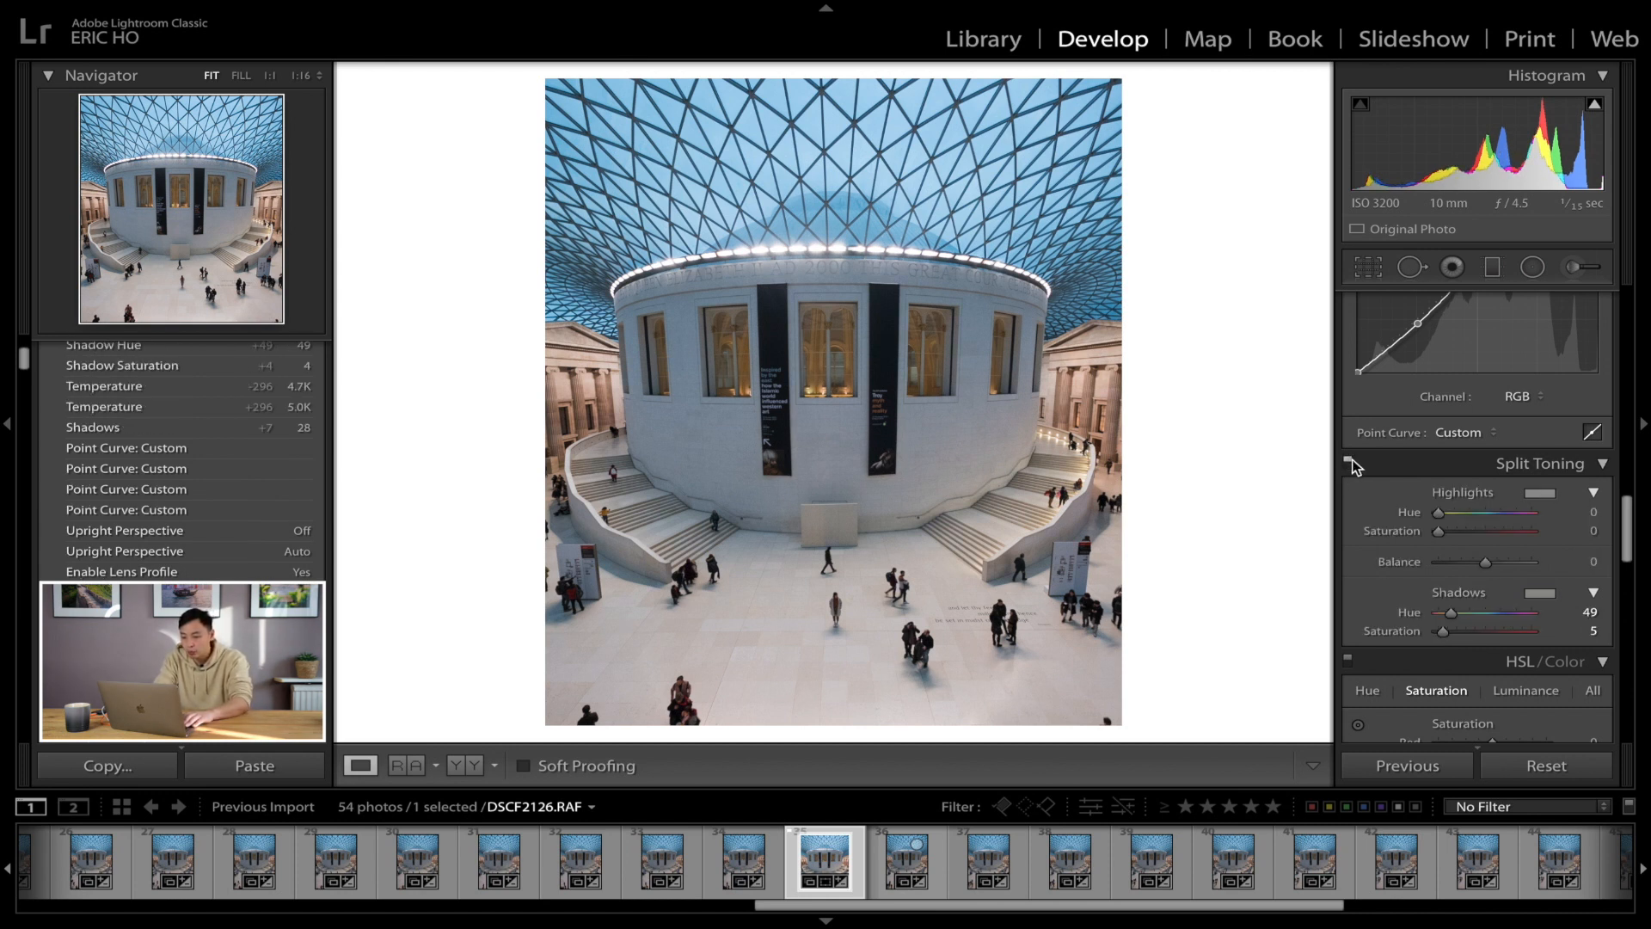
Step: Warm the white balance slightly by setting Temp to 4,832
{"action": "scroll", "coordinate": [1352, 459], "scroll_direction": "up", "scroll_amount": 10}
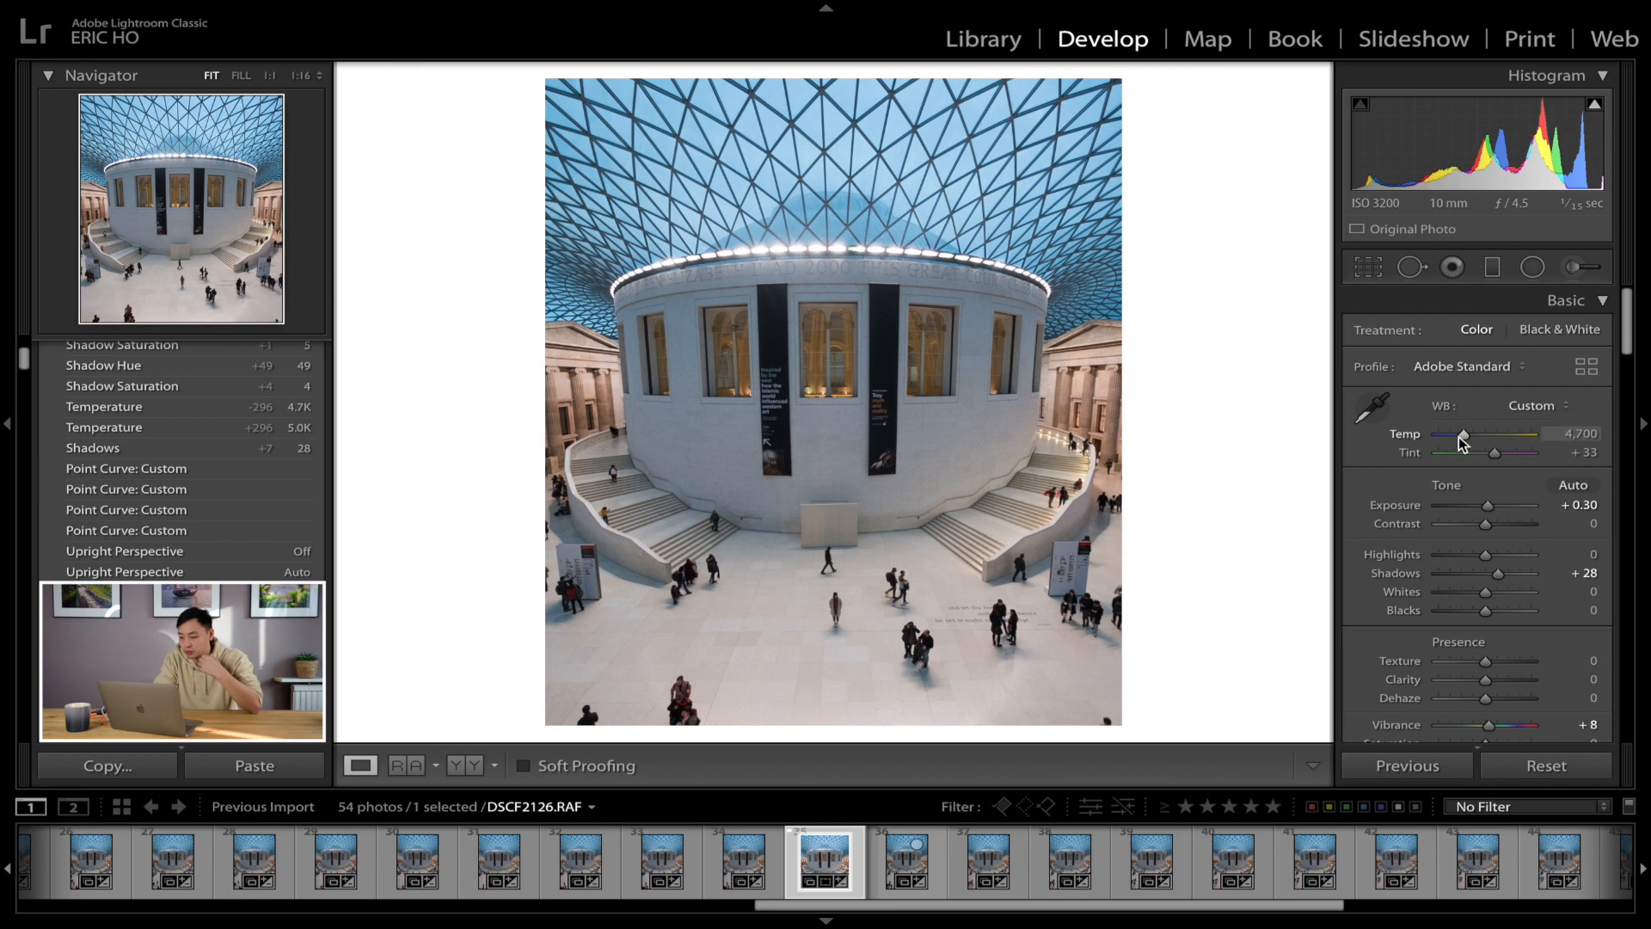
{"action": "left_click_drag", "start_coordinate": [1459, 436], "coordinate": [1459, 436]}
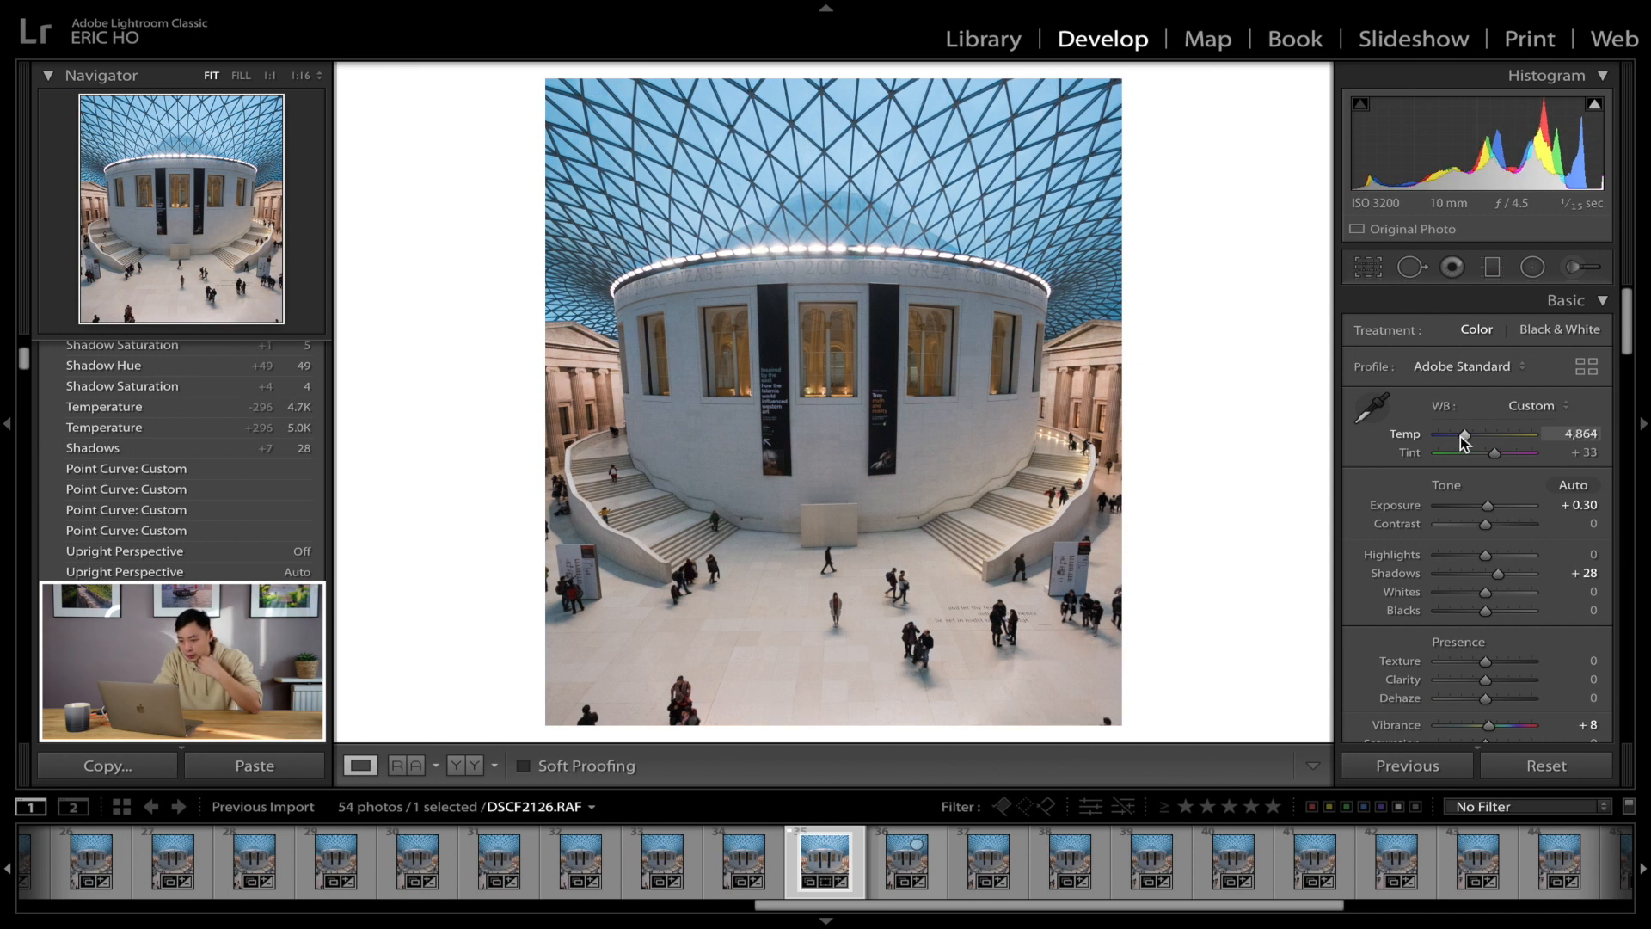
{"action": "left_click_drag", "start_coordinate": [1460, 436], "coordinate": [1460, 435]}
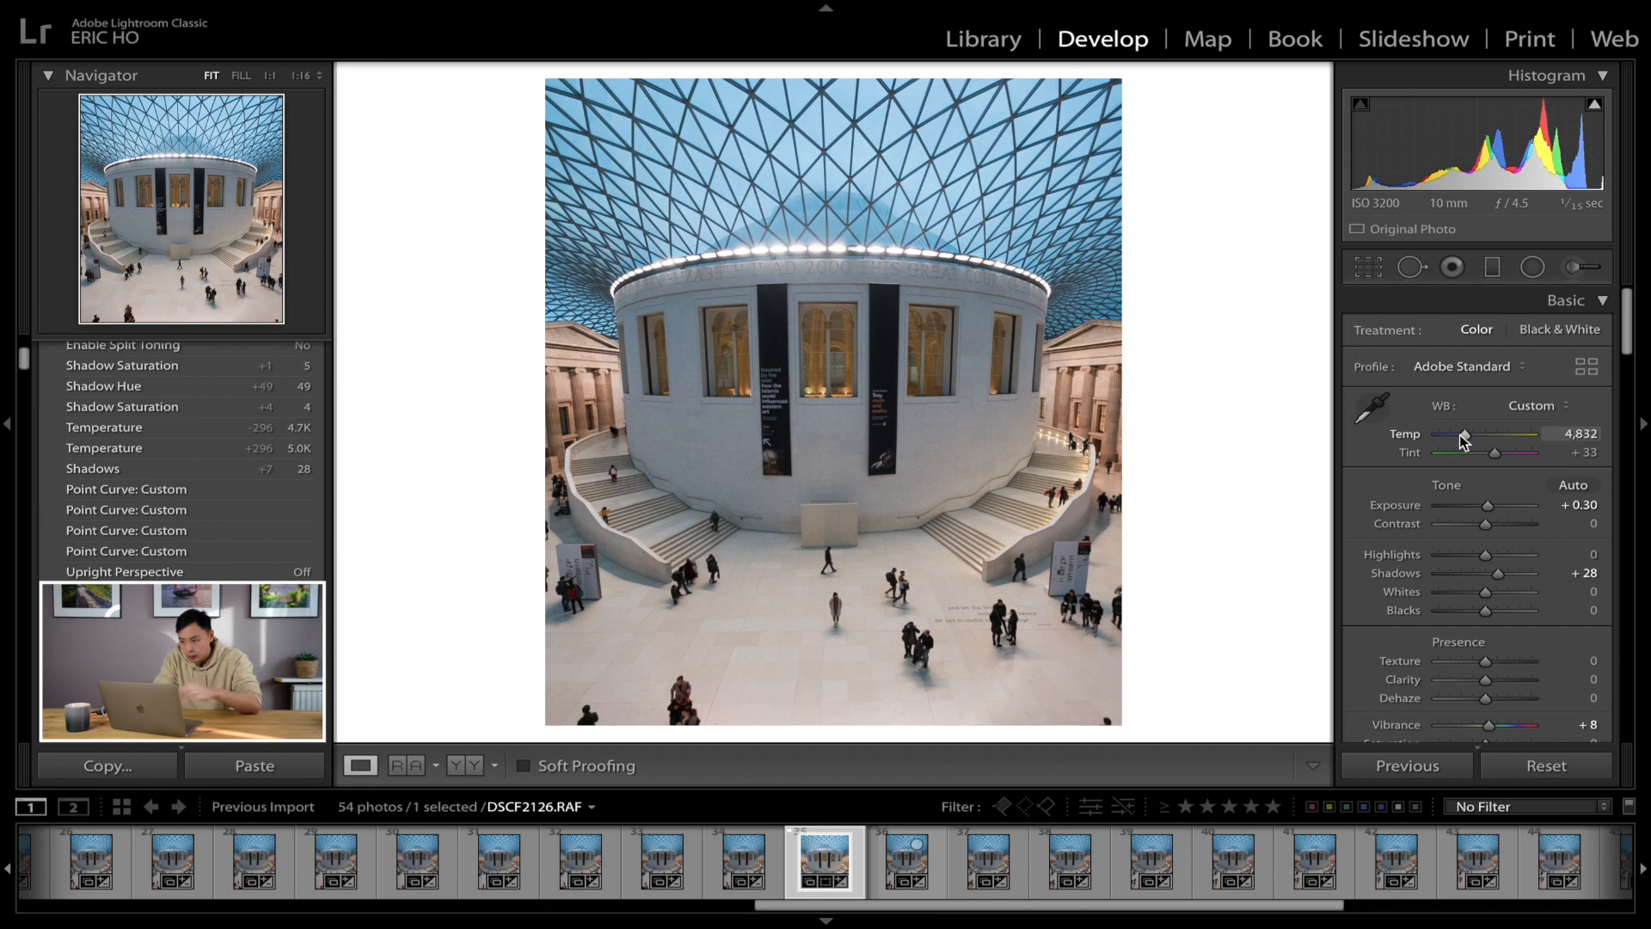
Step: Remove the Split Toning shadow tint by setting the shadows' Saturation to 0
{"action": "scroll", "coordinate": [1445, 534], "scroll_direction": "down", "scroll_amount": 15}
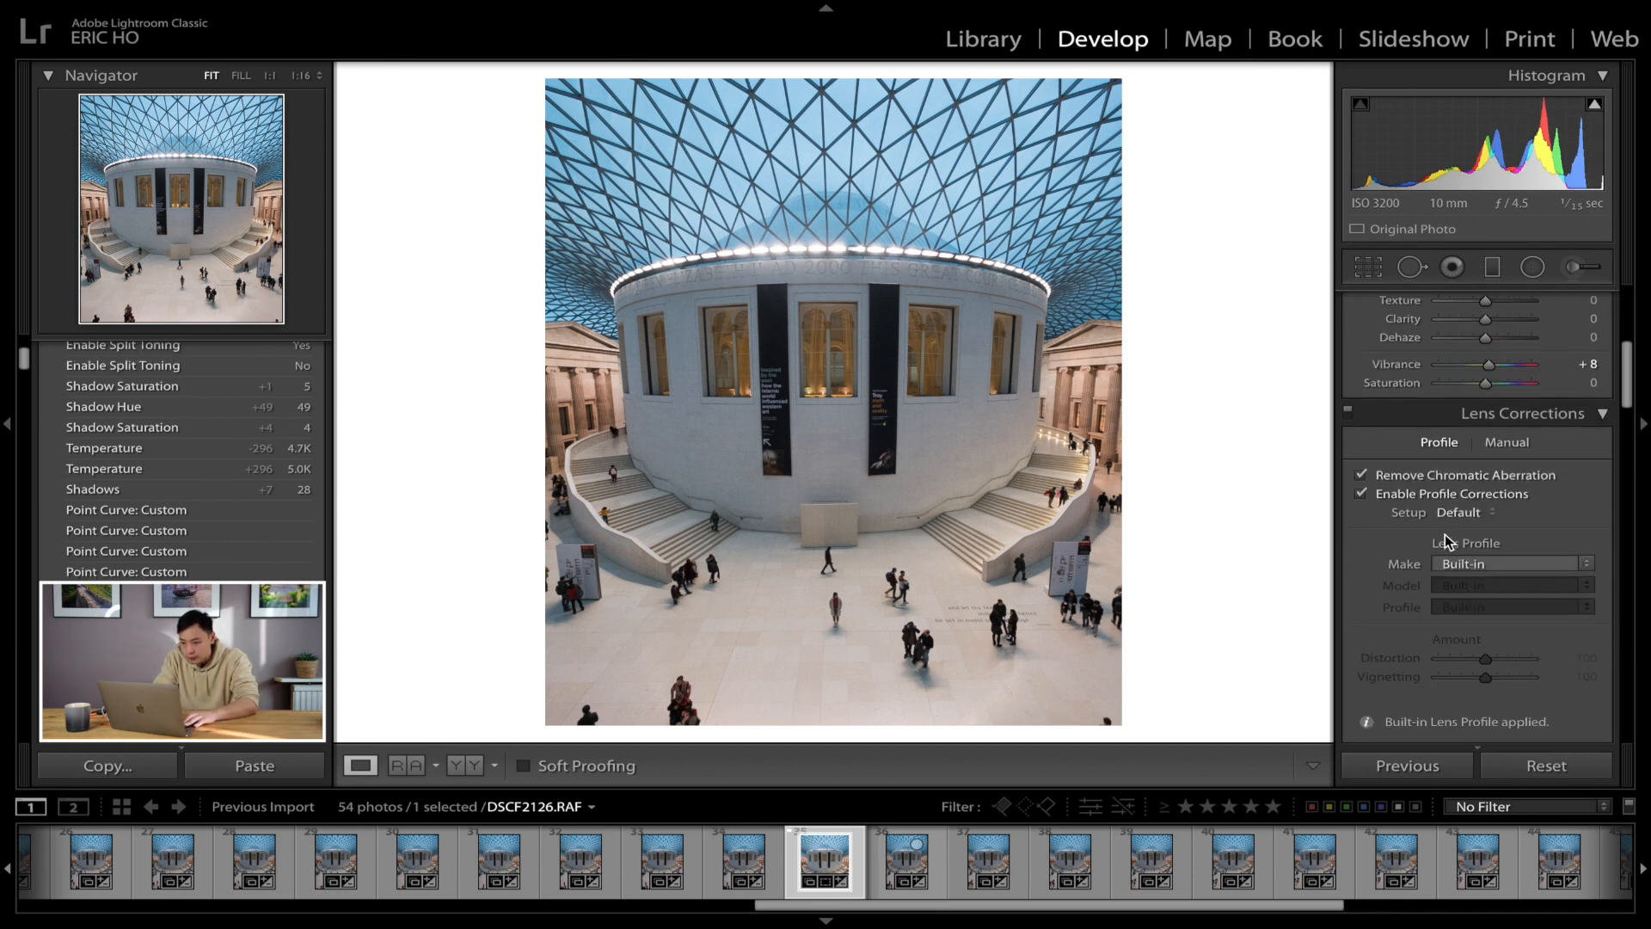
{"action": "scroll", "coordinate": [1445, 534], "scroll_direction": "down", "scroll_amount": 8}
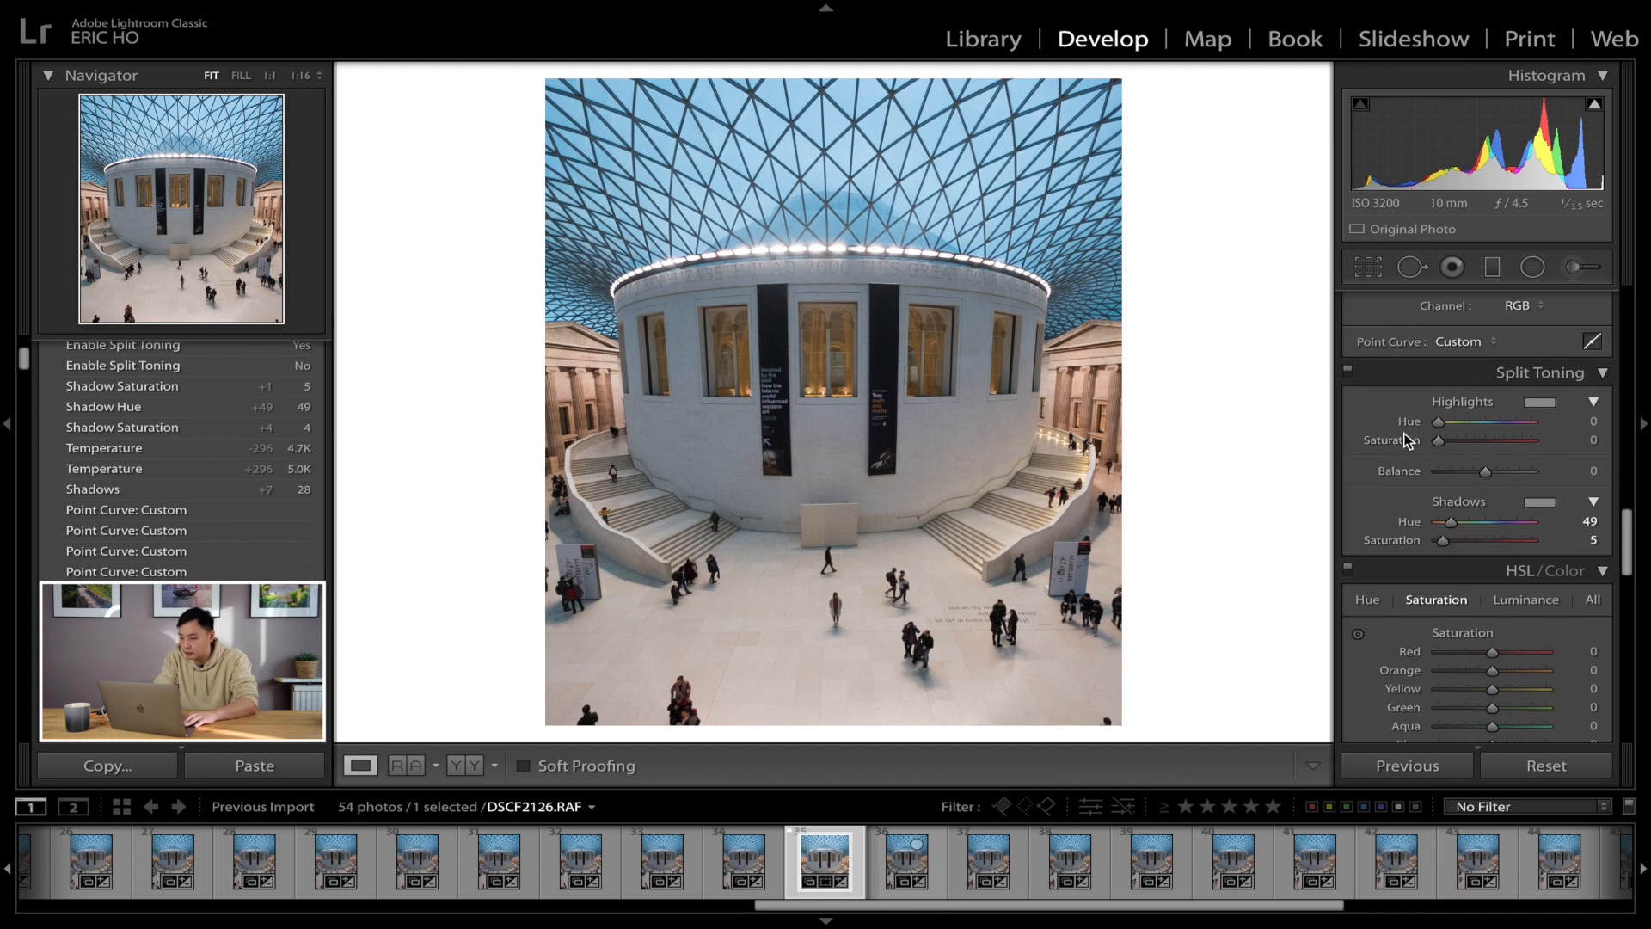
{"action": "left_click", "coordinate": [1347, 370]}
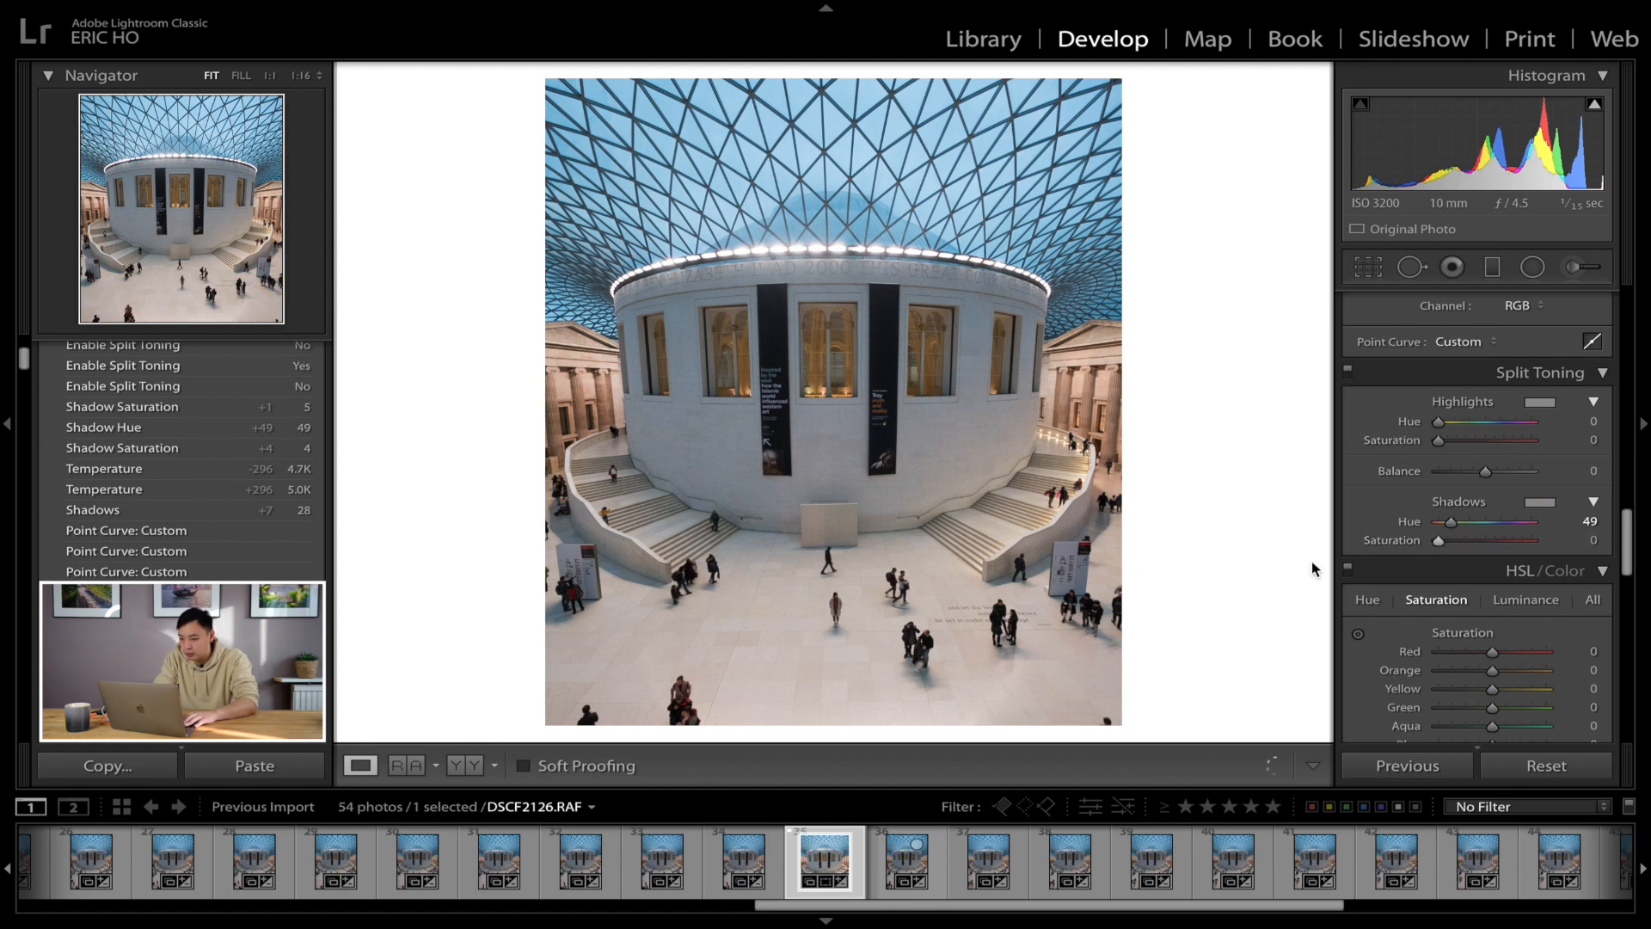
Step: Refine the white balance Temp to 4,855, trying warmer settings and the 4,700 default for comparison
{"action": "scroll", "coordinate": [1411, 410], "scroll_direction": "up", "scroll_amount": 6}
{"action": "scroll", "coordinate": [1411, 410], "scroll_direction": "up", "scroll_amount": 5}
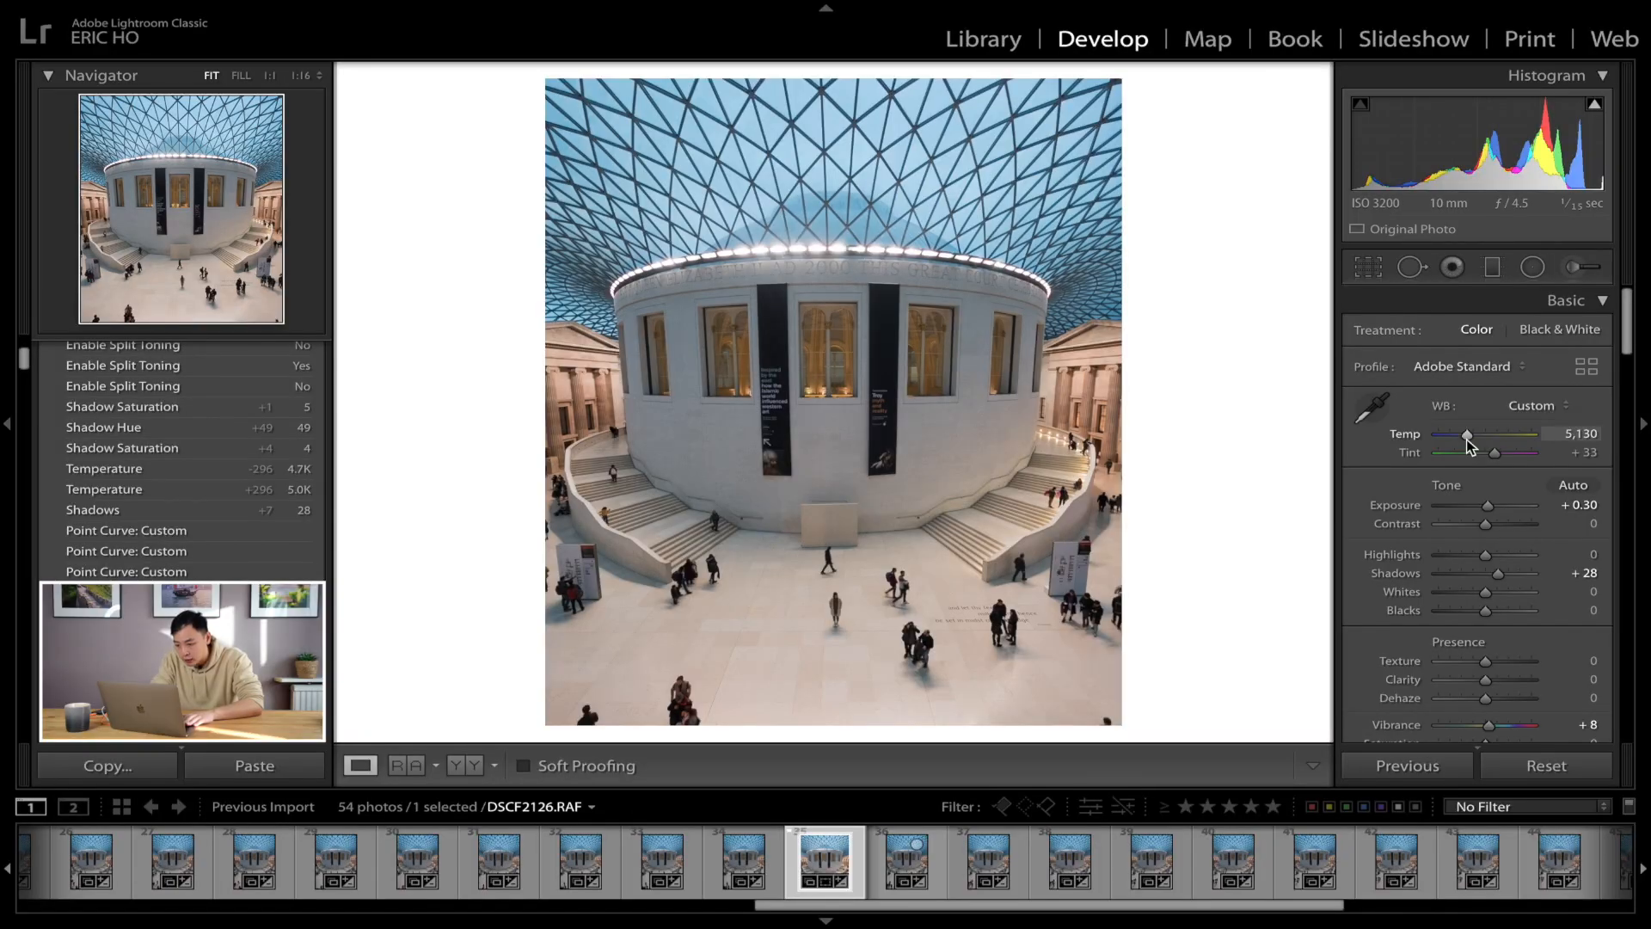
{"action": "left_click_drag", "start_coordinate": [1467, 439], "coordinate": [1466, 438]}
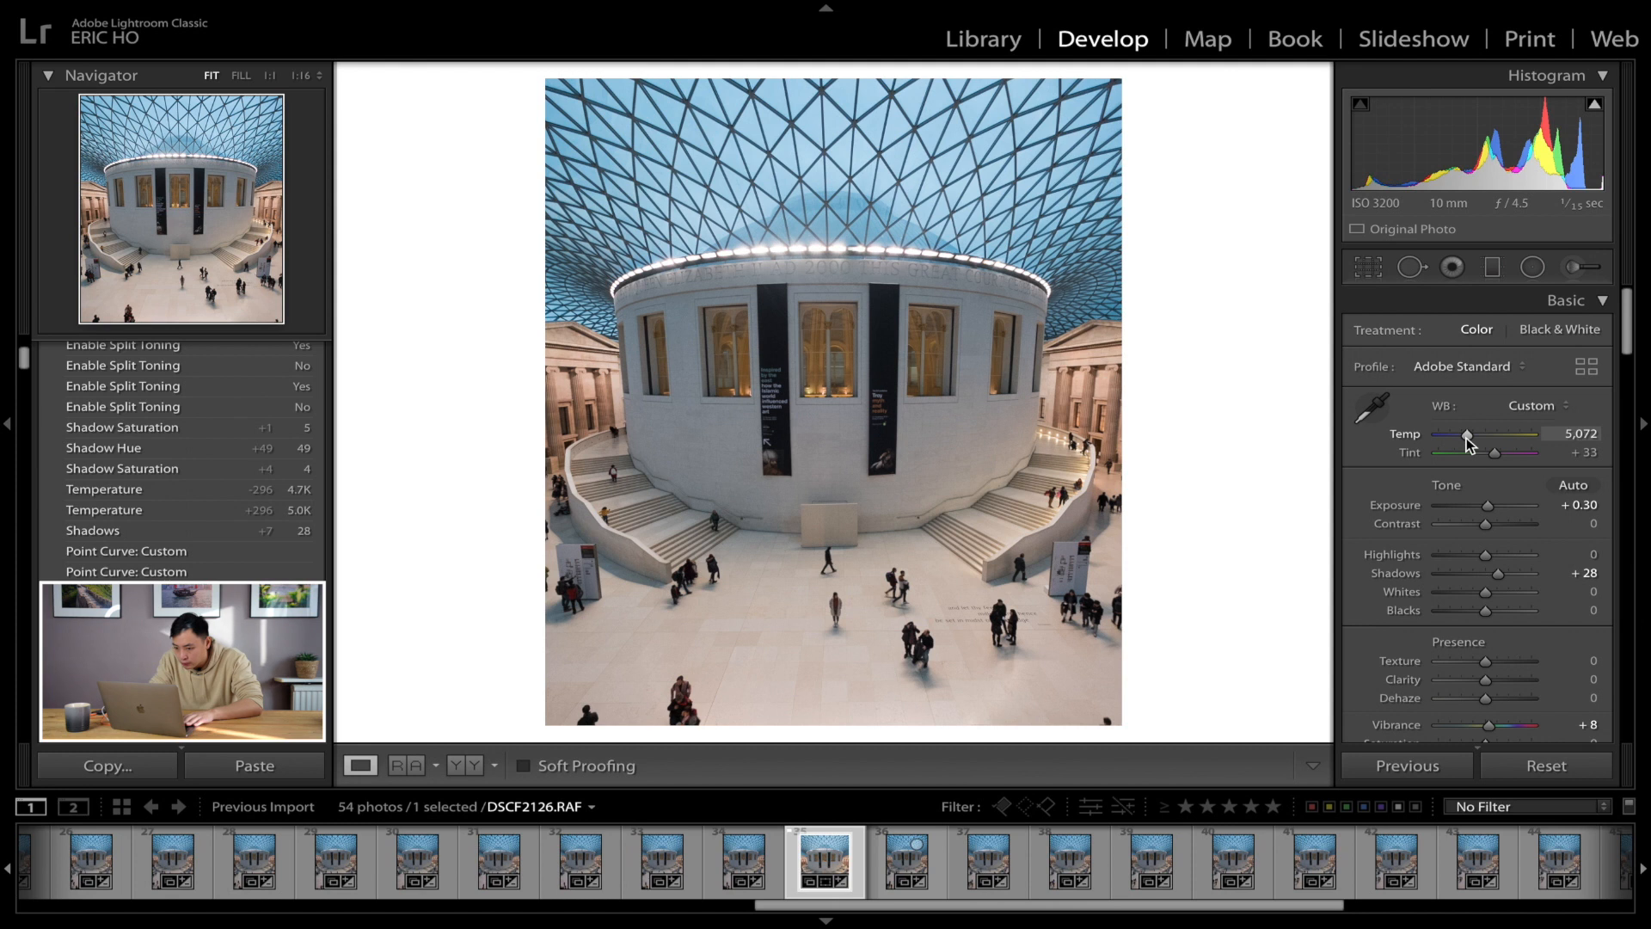
{"action": "double_click", "coordinate": [1467, 437]}
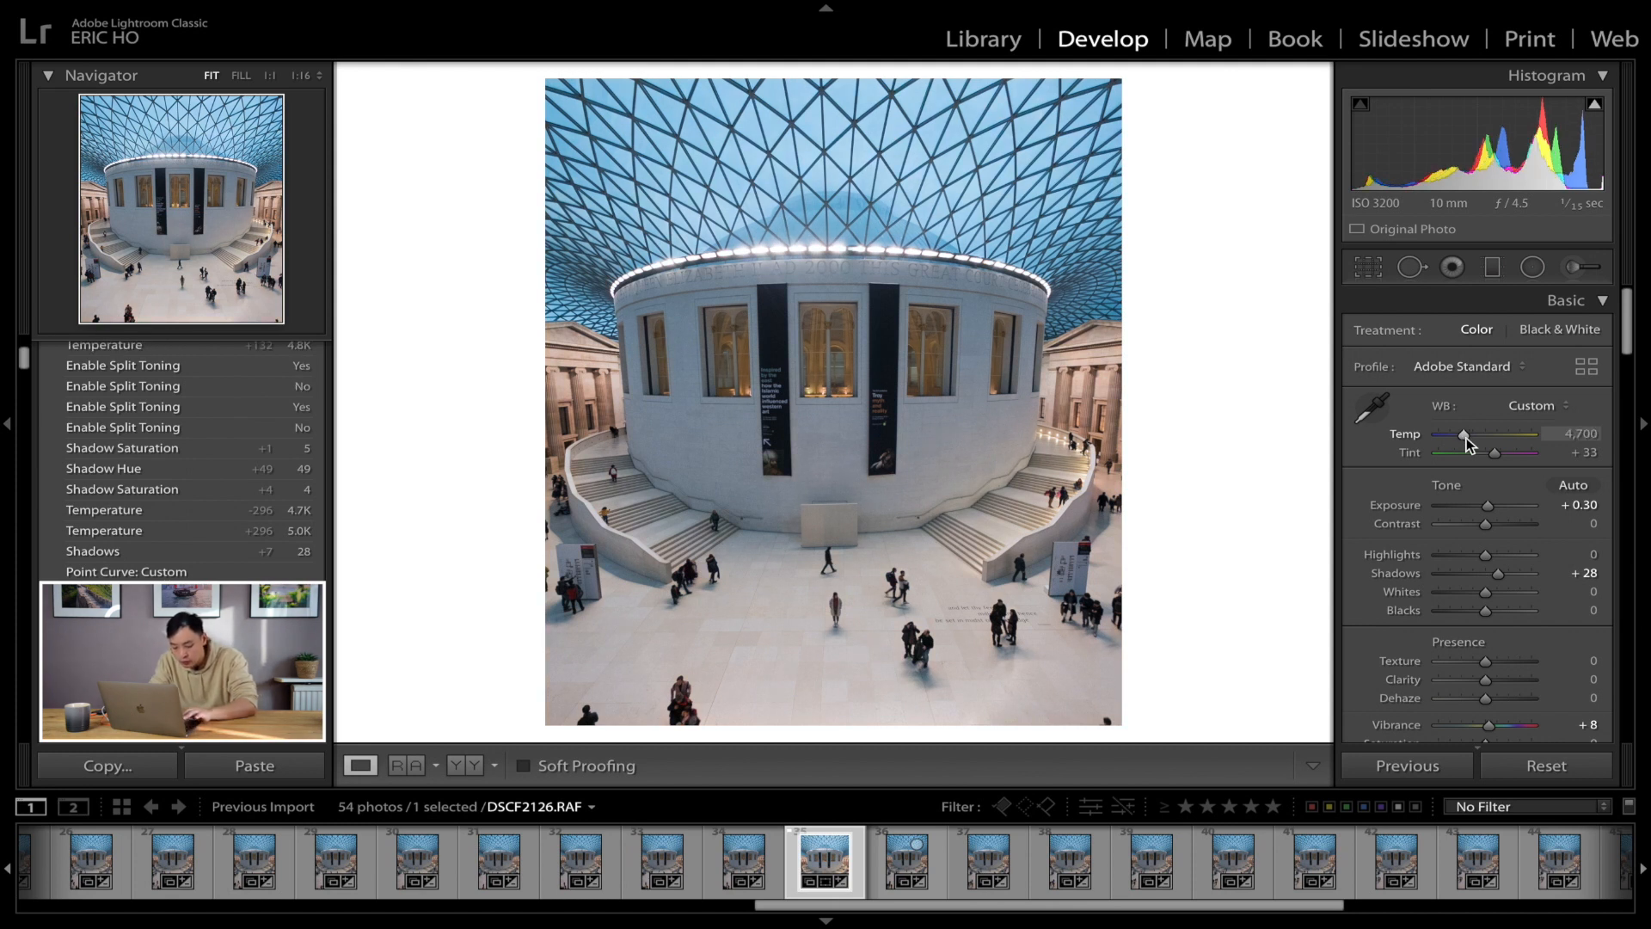
{"action": "key", "text": "ctrl+z"}
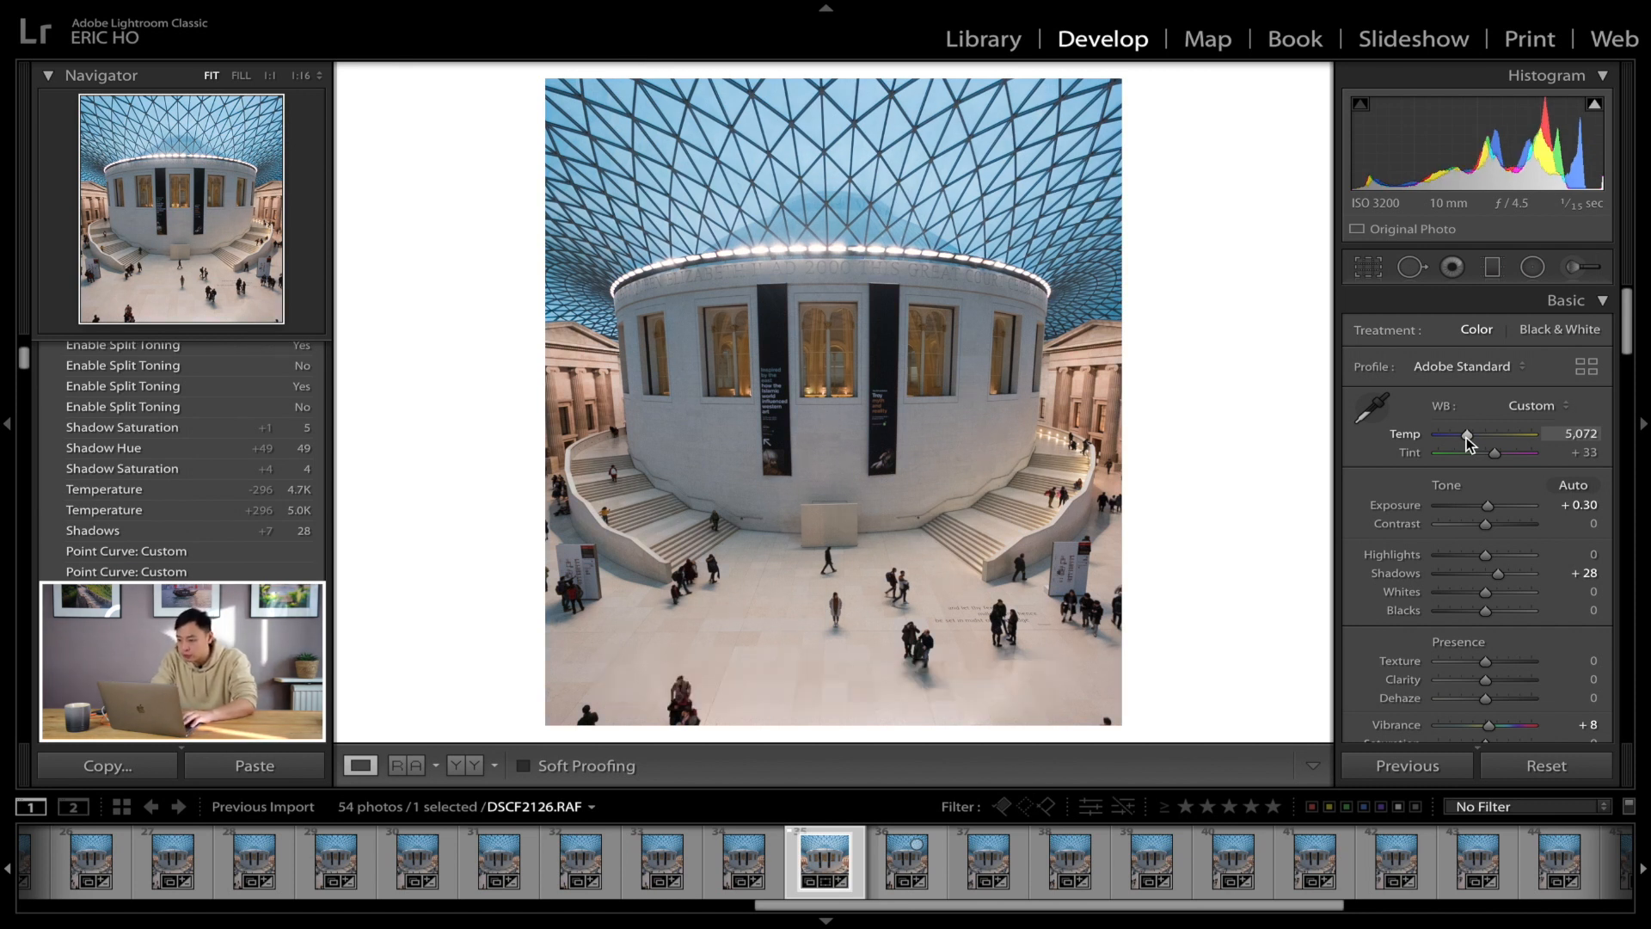
{"action": "left_click_drag", "start_coordinate": [1467, 437], "coordinate": [1464, 437]}
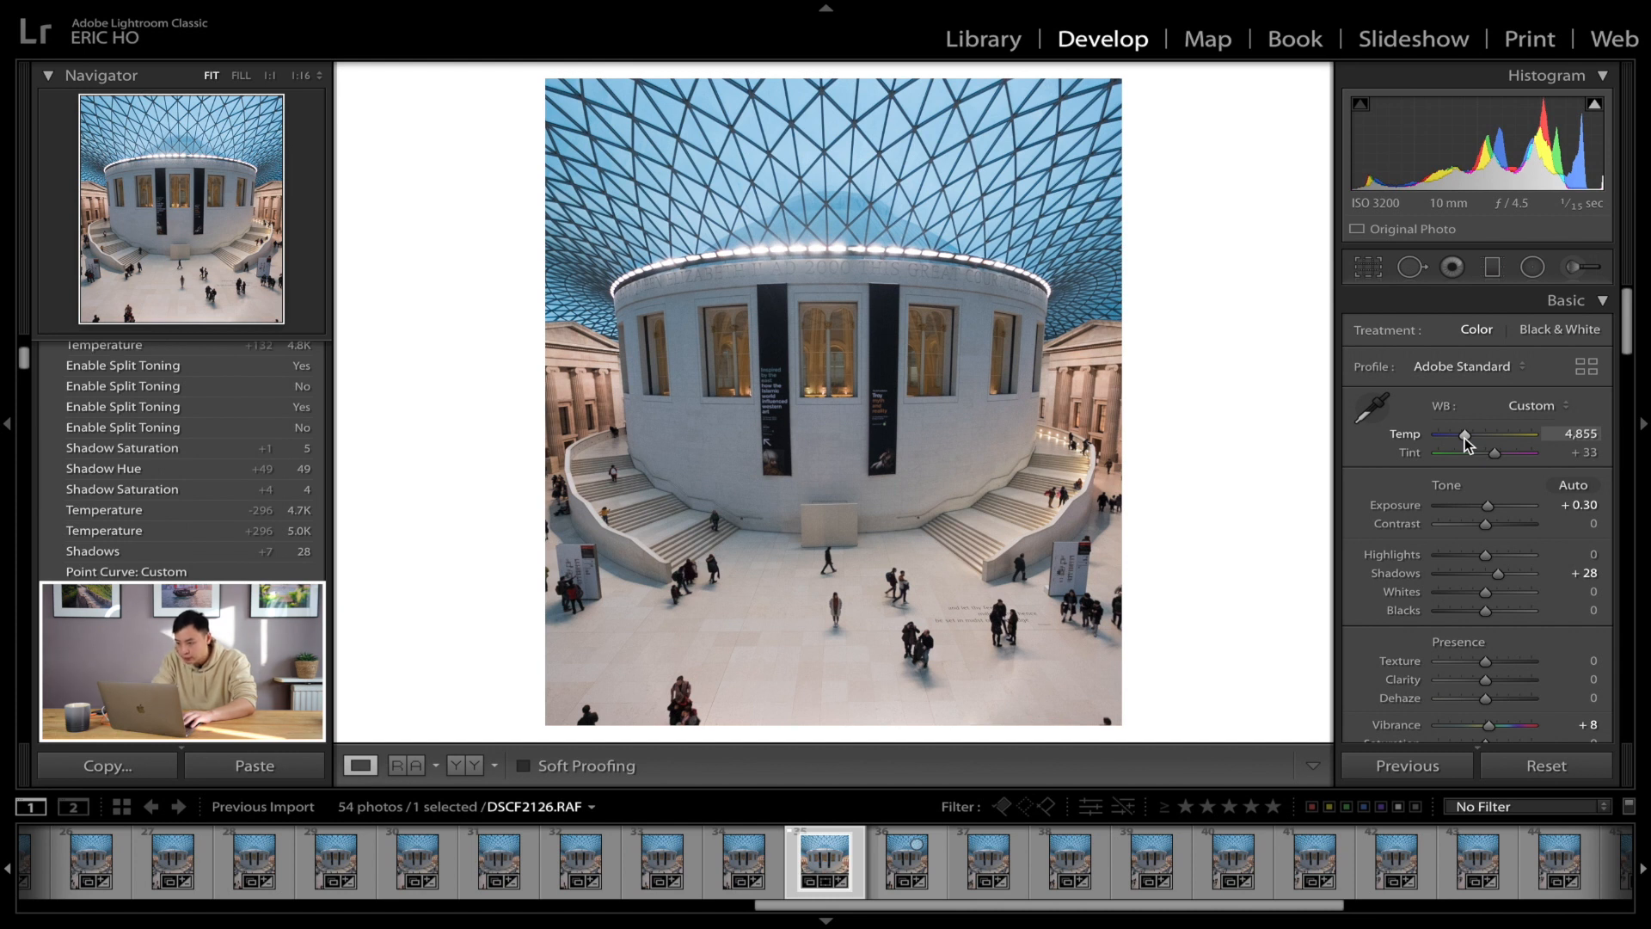
{"action": "key", "text": "ctrl+z"}
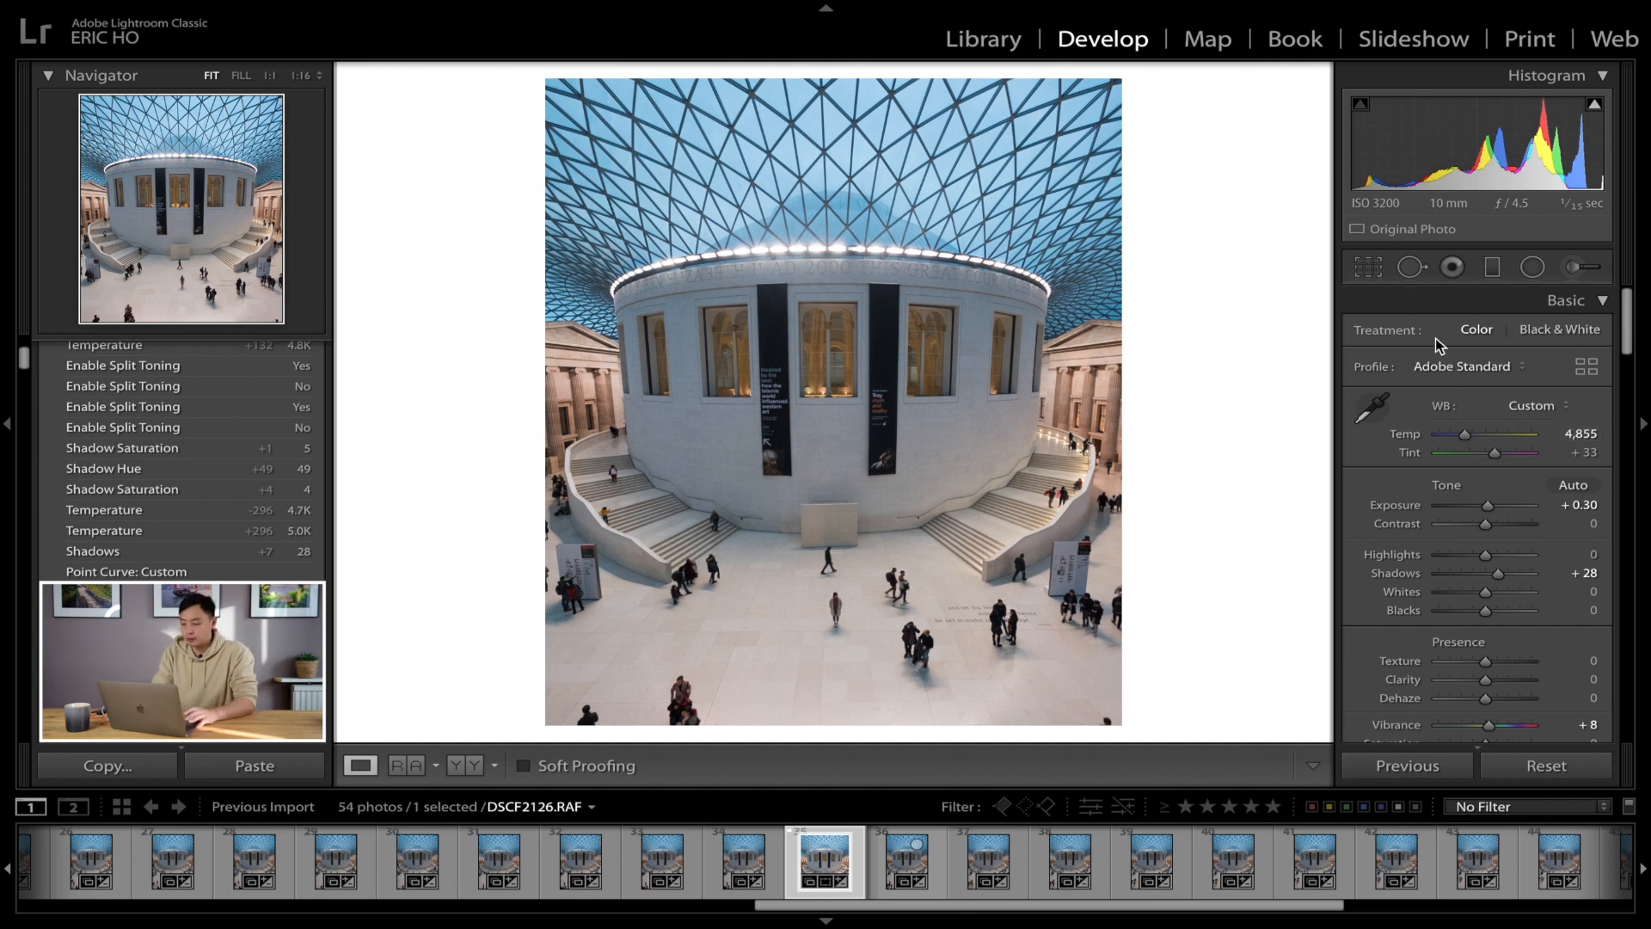
Step: Straighten the crop to an angle of -0.05 with a level line drawn between the side buildings' roofs
{"action": "left_click", "coordinate": [1373, 269]}
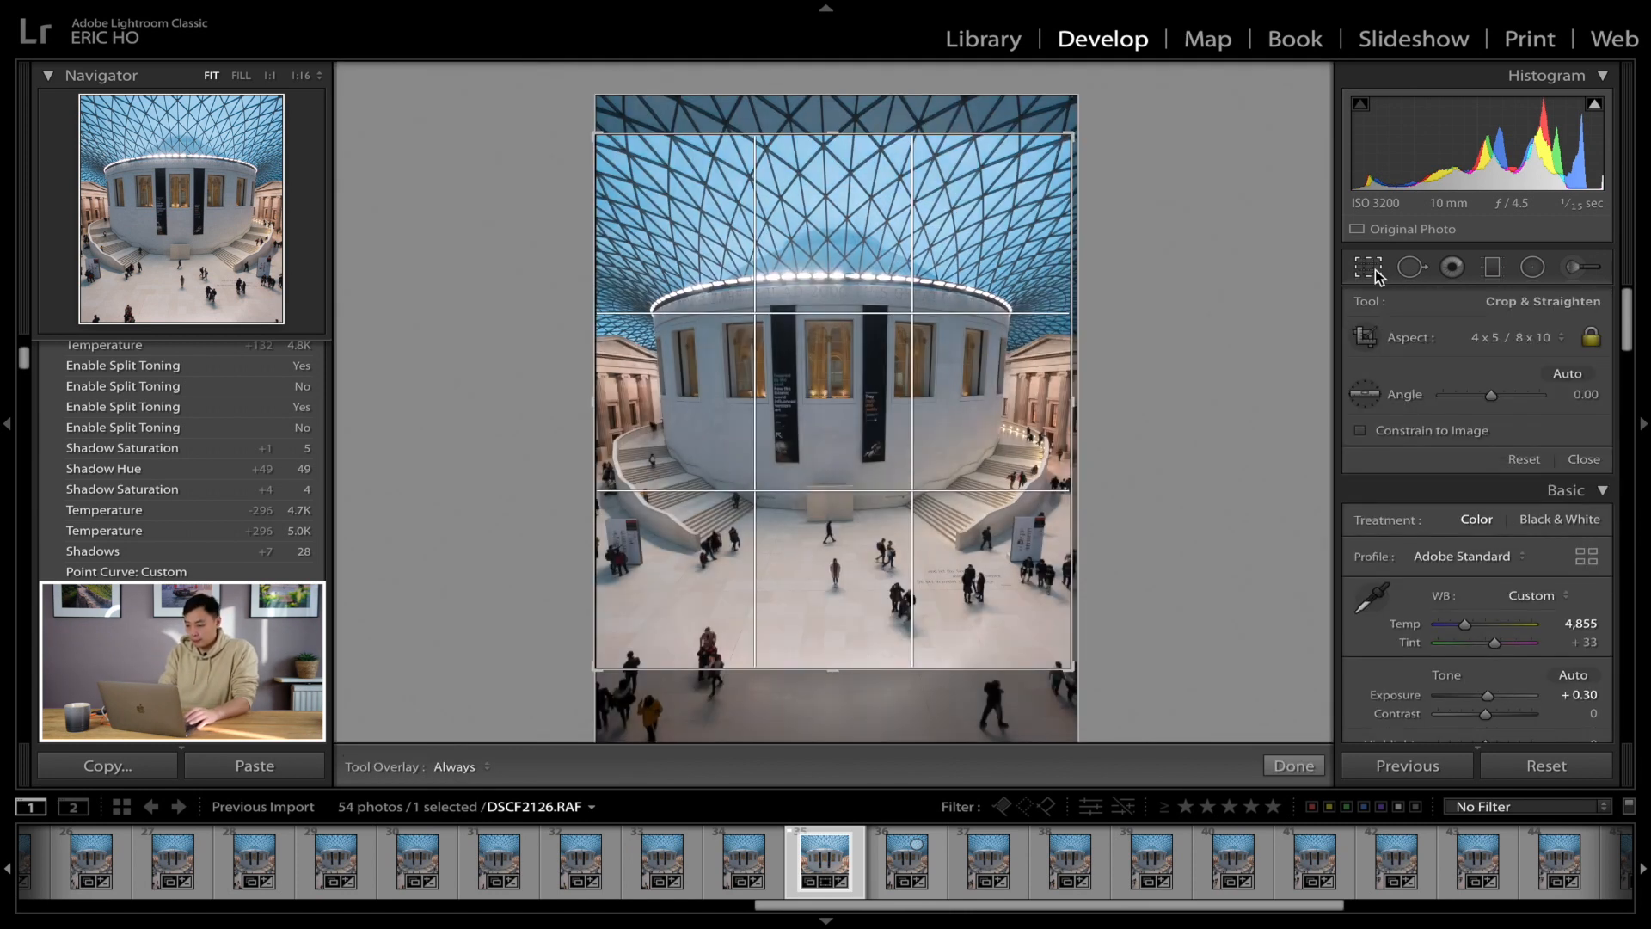
{"action": "left_click", "coordinate": [1361, 385]}
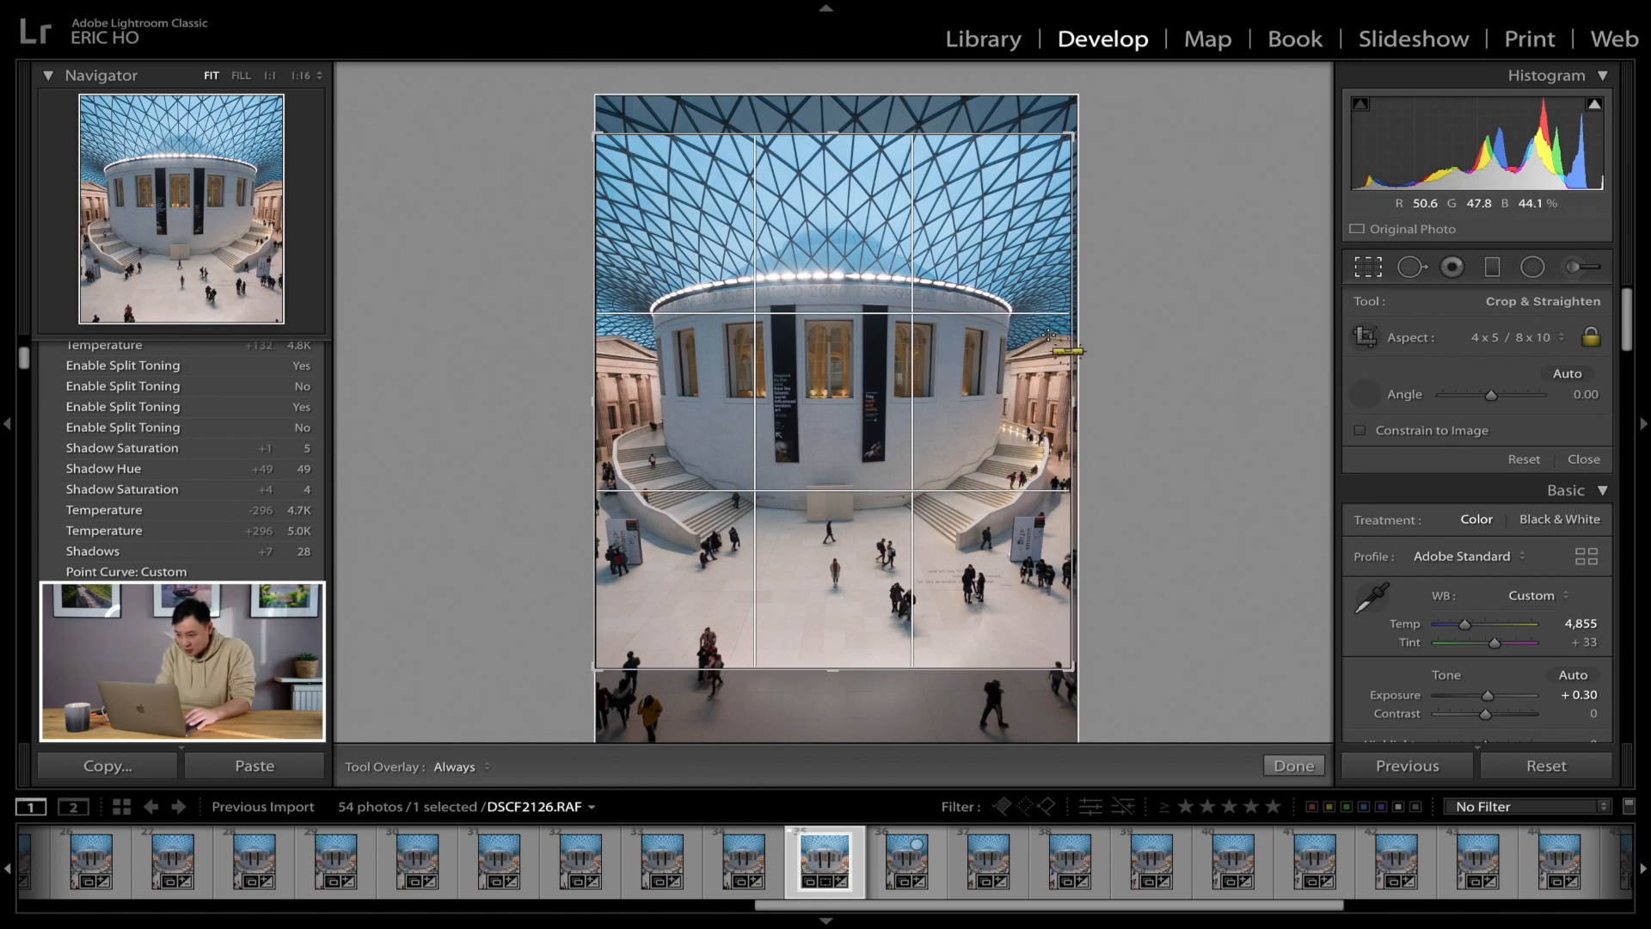
{"action": "left_click_drag", "start_coordinate": [1047, 334], "coordinate": [516, 336]}
{"action": "key", "text": "Return"}
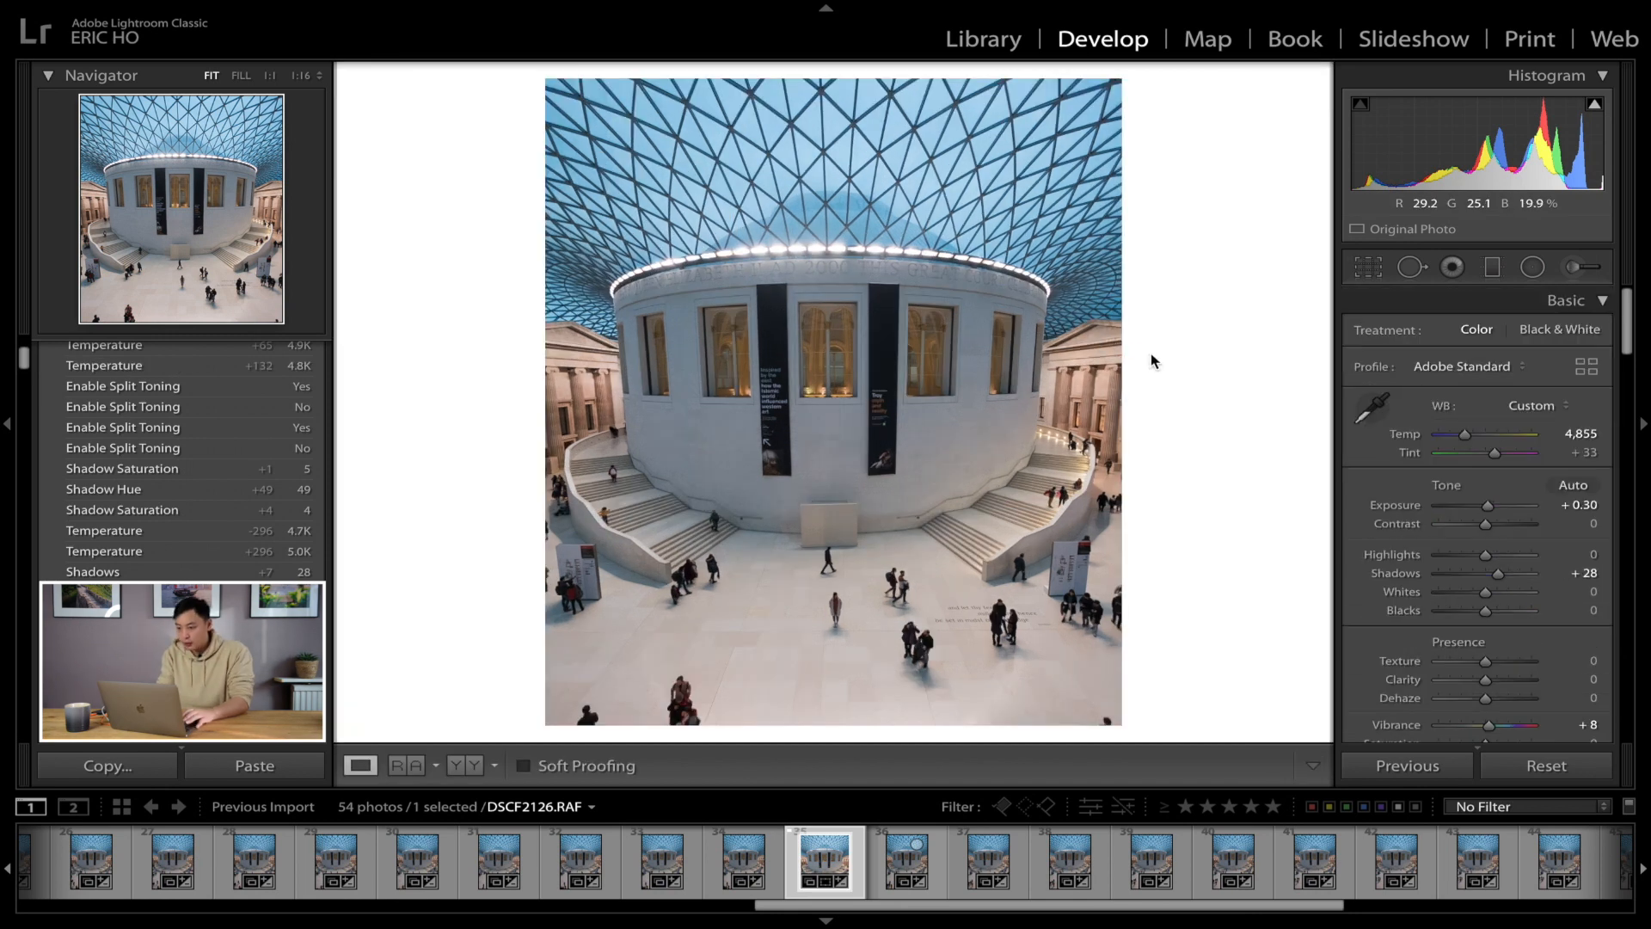
Step: Brighten and intensify the blues in HSL, with Blue luminance +30 and Blue saturation +30
{"action": "scroll", "coordinate": [1484, 493], "scroll_direction": "down", "scroll_amount": 10}
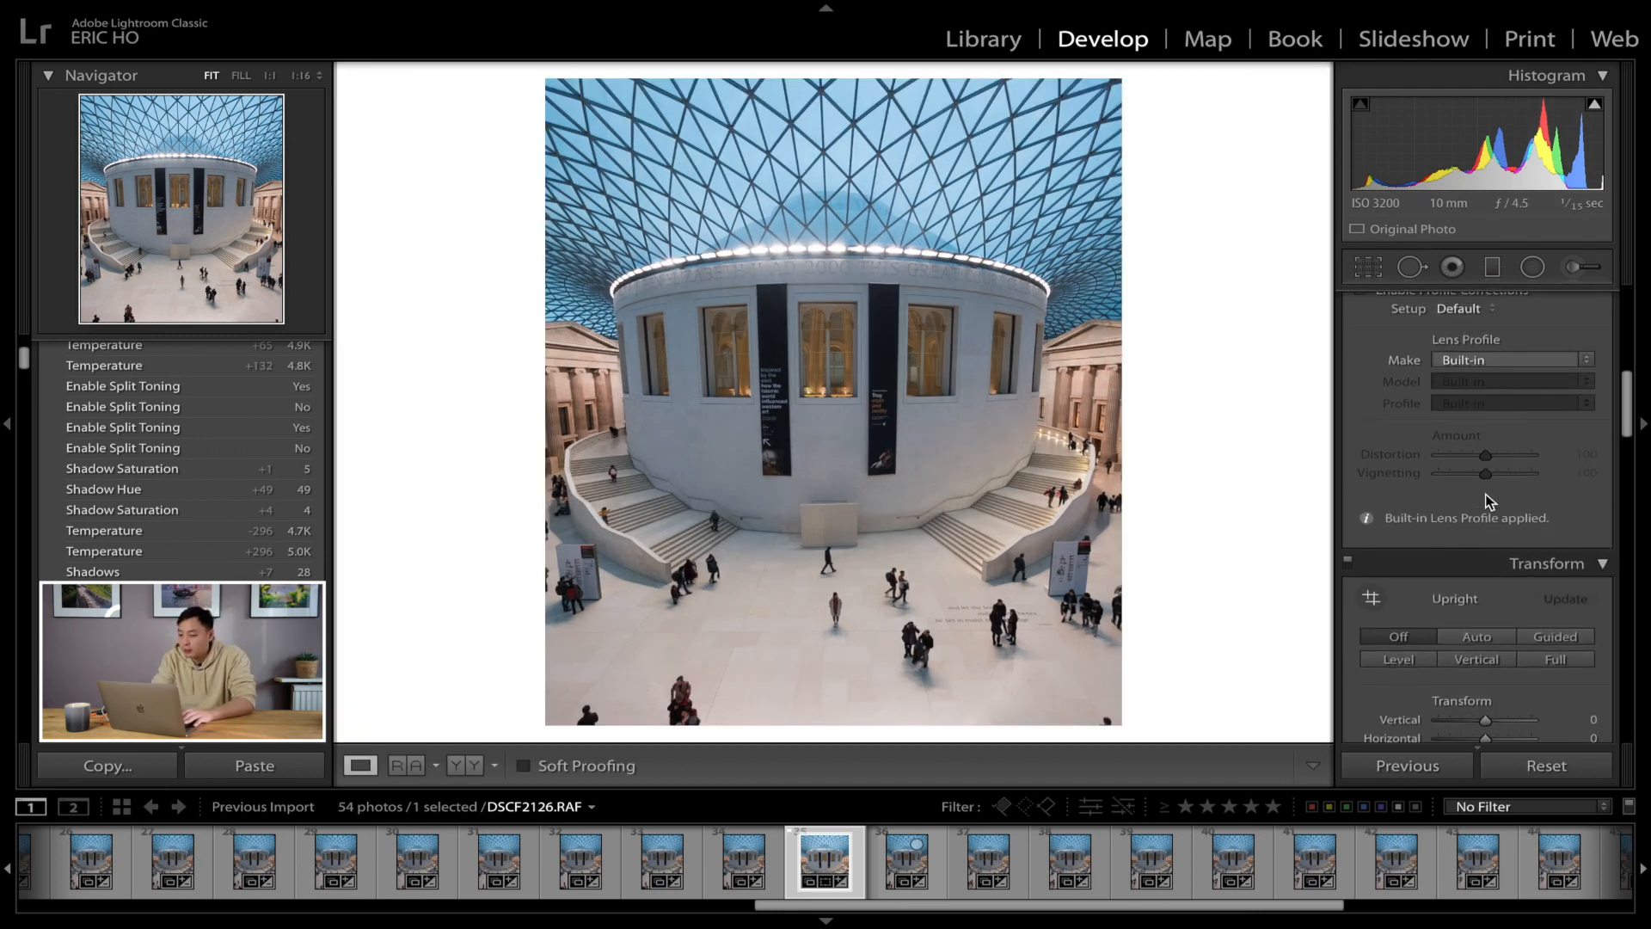
{"action": "scroll", "coordinate": [1484, 494], "scroll_direction": "down", "scroll_amount": 10}
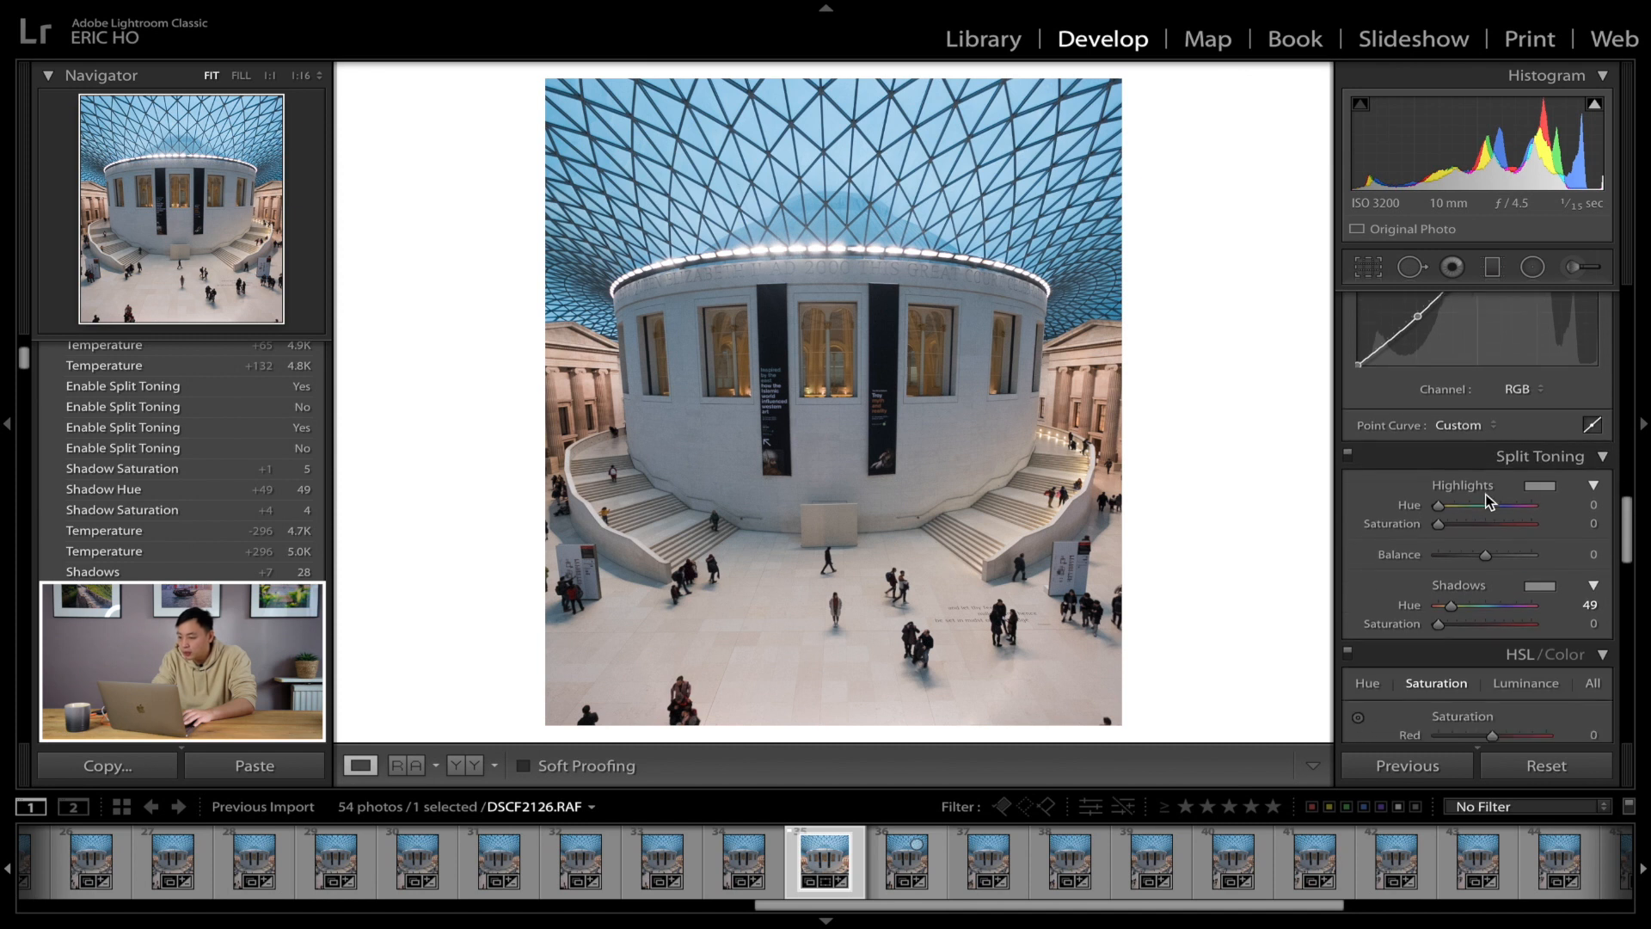
{"action": "scroll", "coordinate": [1486, 493], "scroll_direction": "down", "scroll_amount": 1}
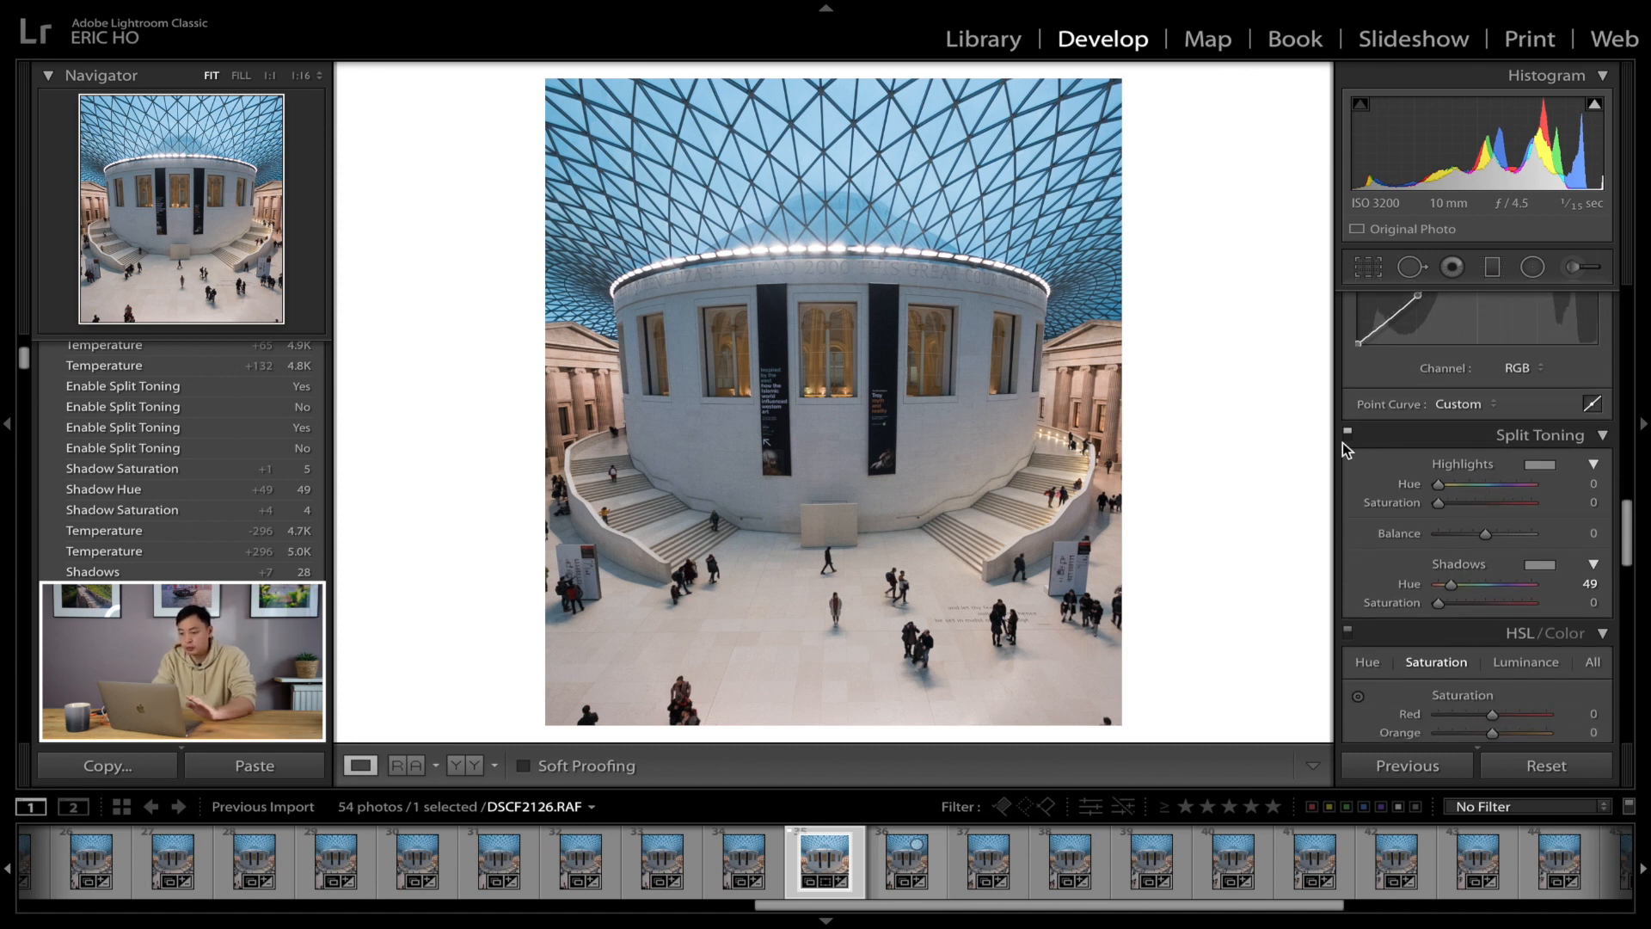
{"action": "scroll", "coordinate": [1461, 451], "scroll_direction": "down", "scroll_amount": 4}
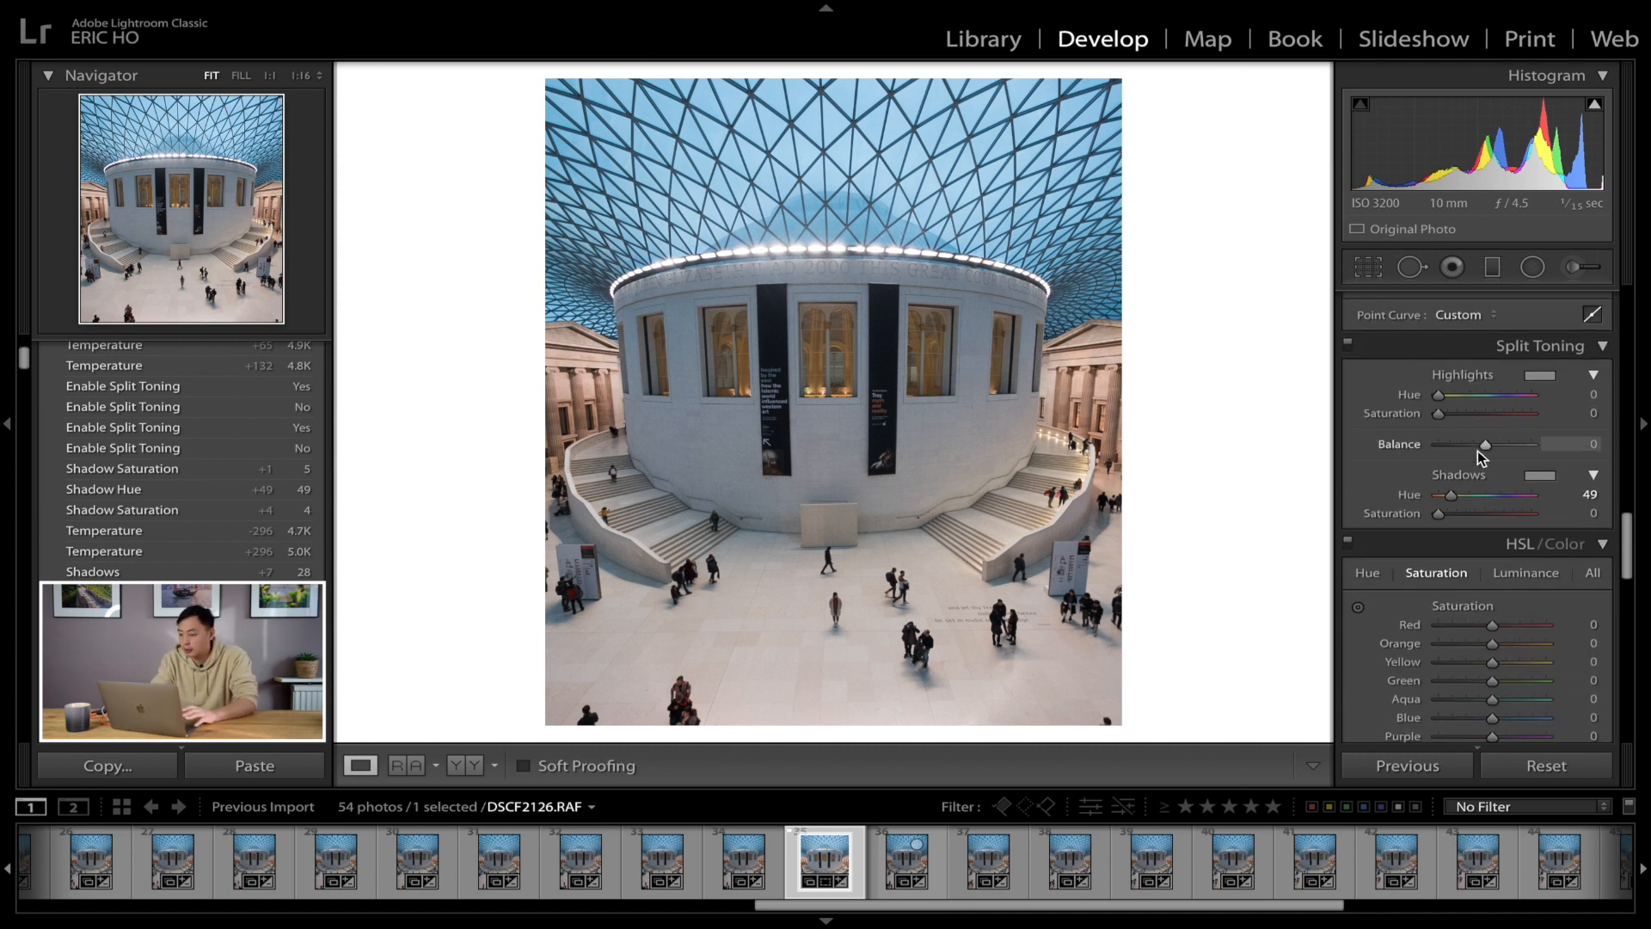
{"action": "scroll", "coordinate": [1477, 451], "scroll_direction": "down", "scroll_amount": 6}
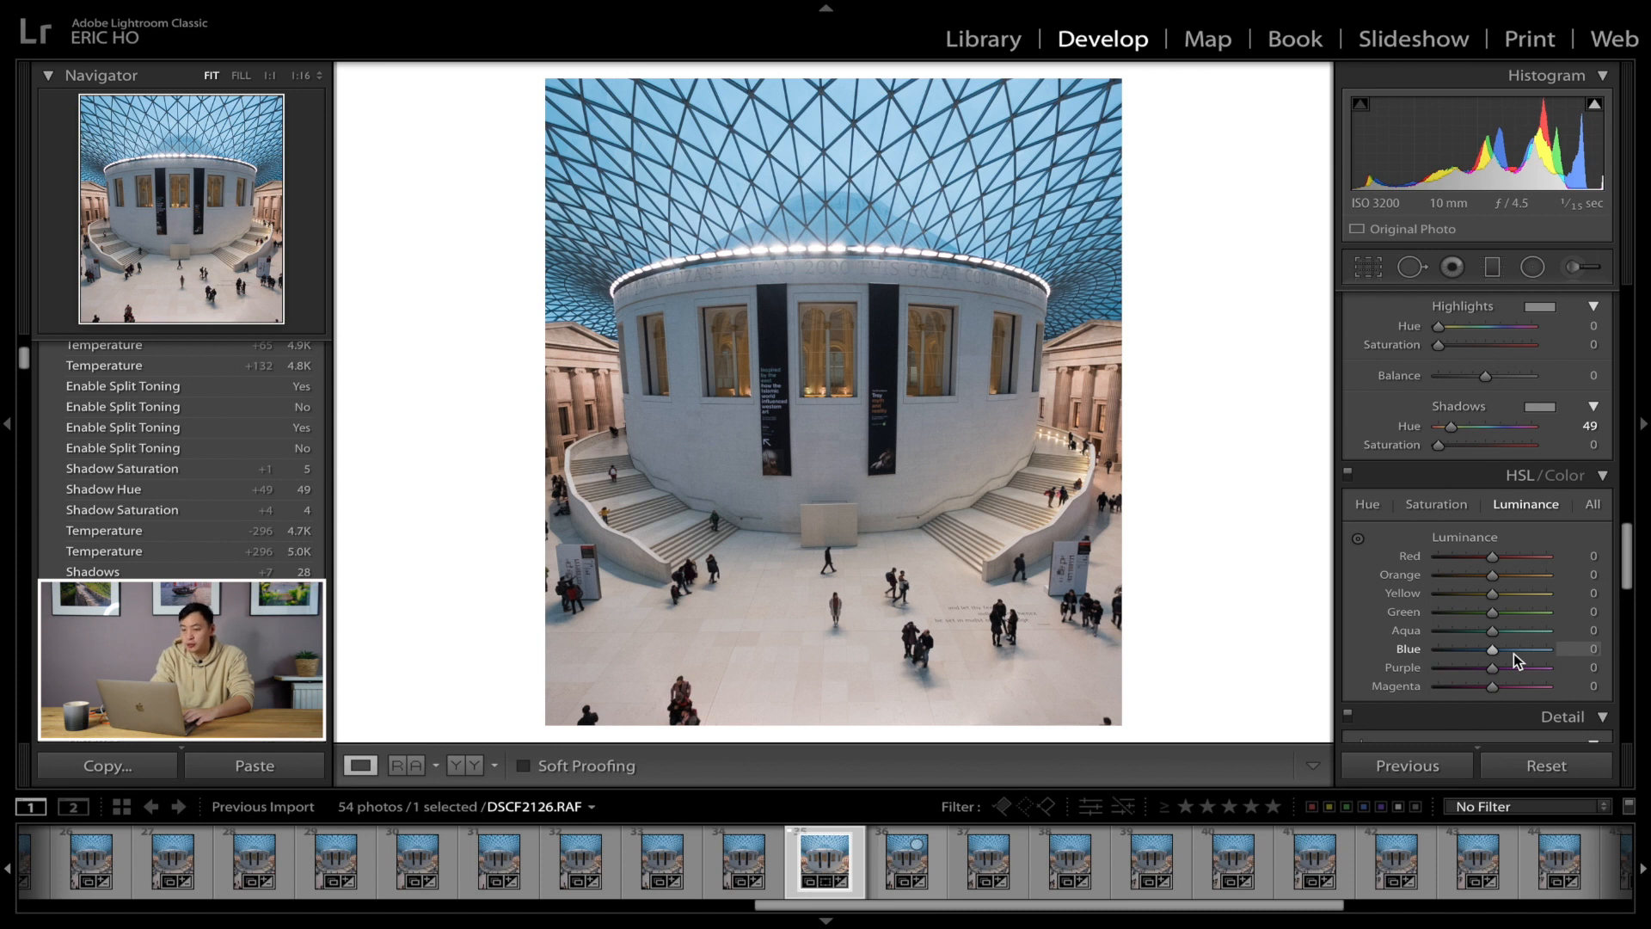
{"action": "left_click", "coordinate": [1508, 650]}
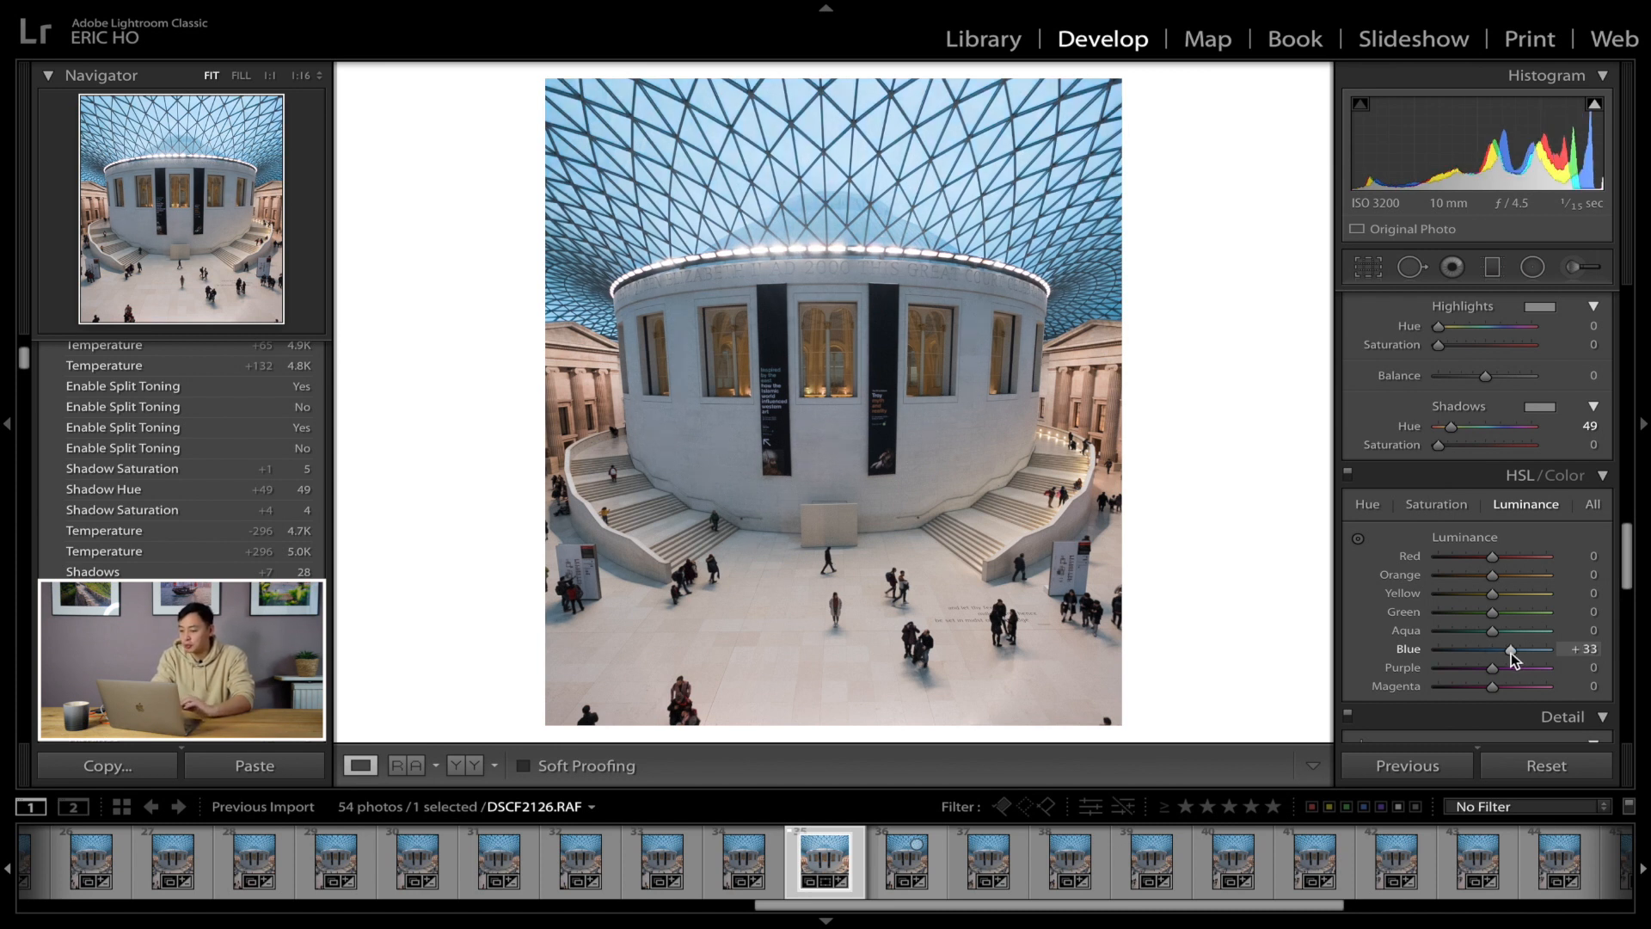
{"action": "mouse_move", "coordinate": [1508, 653]}
{"action": "left_mouse_down"}
{"action": "mouse_move", "coordinate": [1371, 658]}
{"action": "mouse_move", "coordinate": [1616, 657]}
{"action": "mouse_move", "coordinate": [1316, 663]}
{"action": "mouse_move", "coordinate": [1646, 670]}
{"action": "mouse_move", "coordinate": [1437, 653]}
{"action": "mouse_move", "coordinate": [1596, 679]}
{"action": "mouse_move", "coordinate": [1529, 674]}
{"action": "left_mouse_up"}
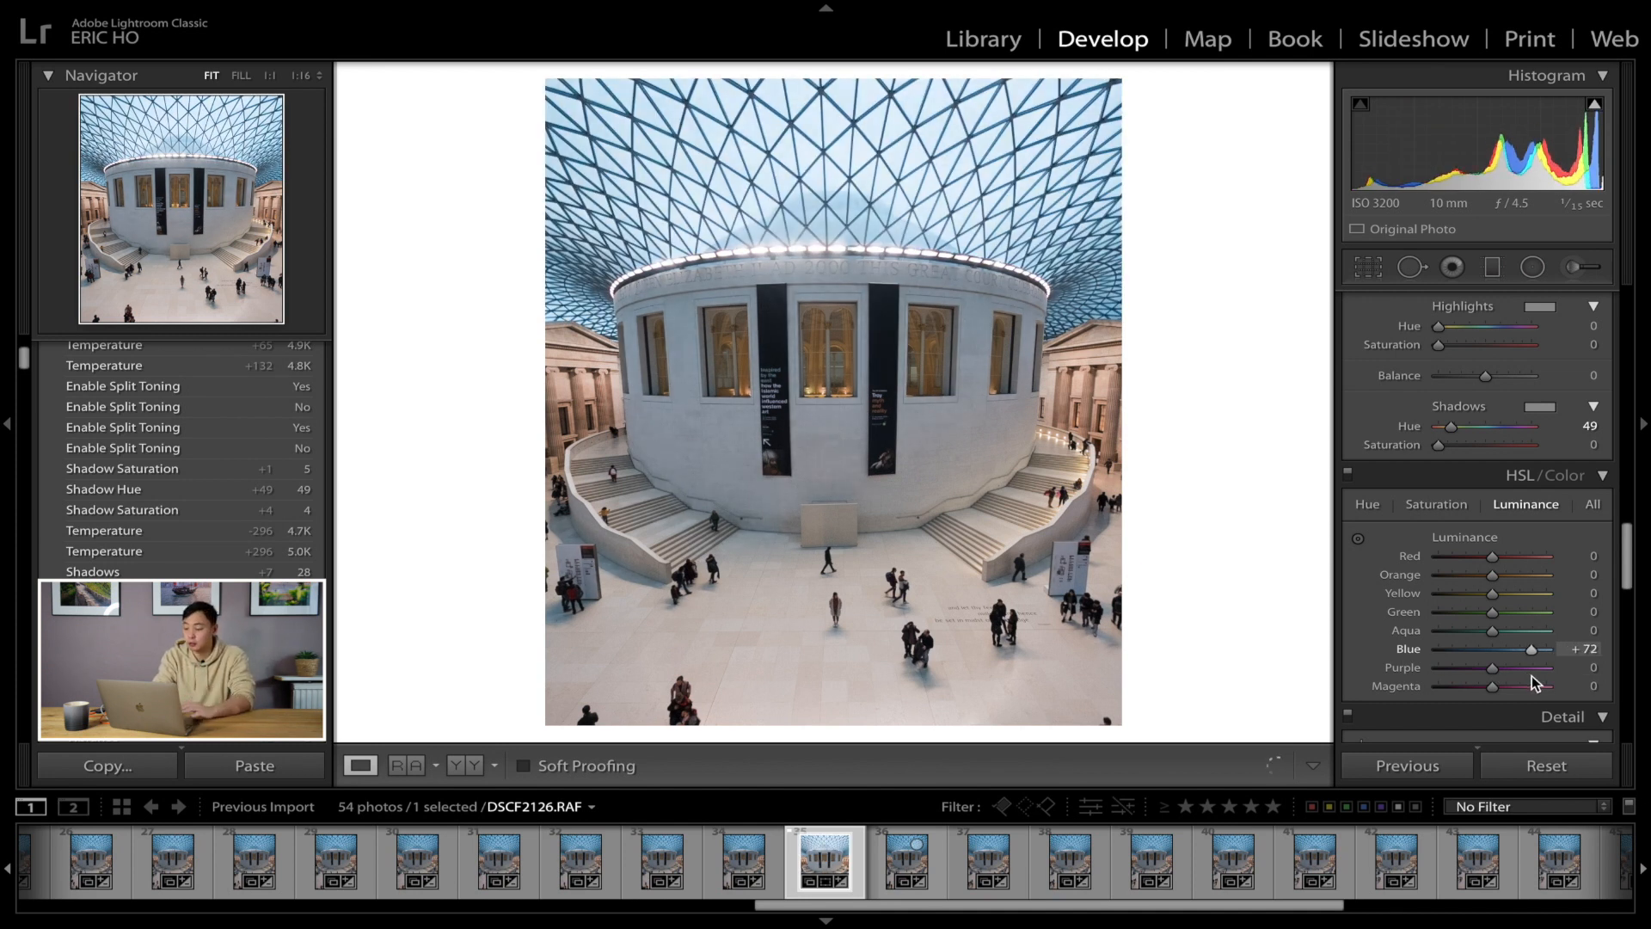
{"action": "mouse_move", "coordinate": [1531, 674]}
{"action": "left_mouse_down"}
{"action": "mouse_move", "coordinate": [1373, 659]}
{"action": "mouse_move", "coordinate": [1512, 653]}
{"action": "left_mouse_up"}
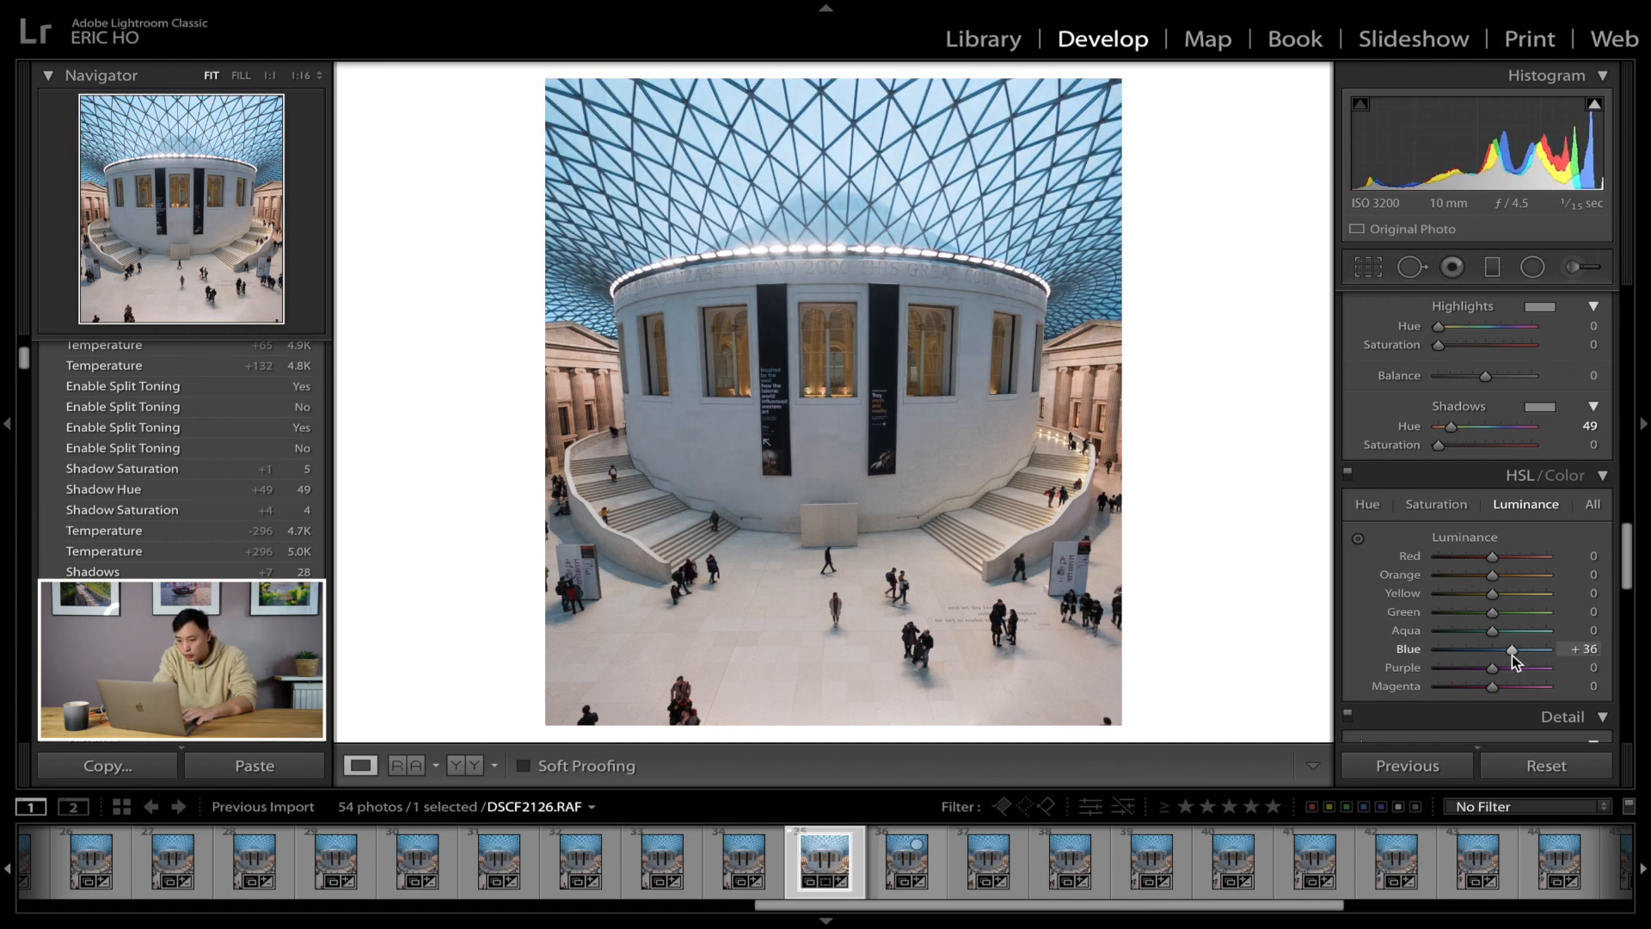
{"action": "left_click_drag", "start_coordinate": [1510, 653], "coordinate": [1509, 653]}
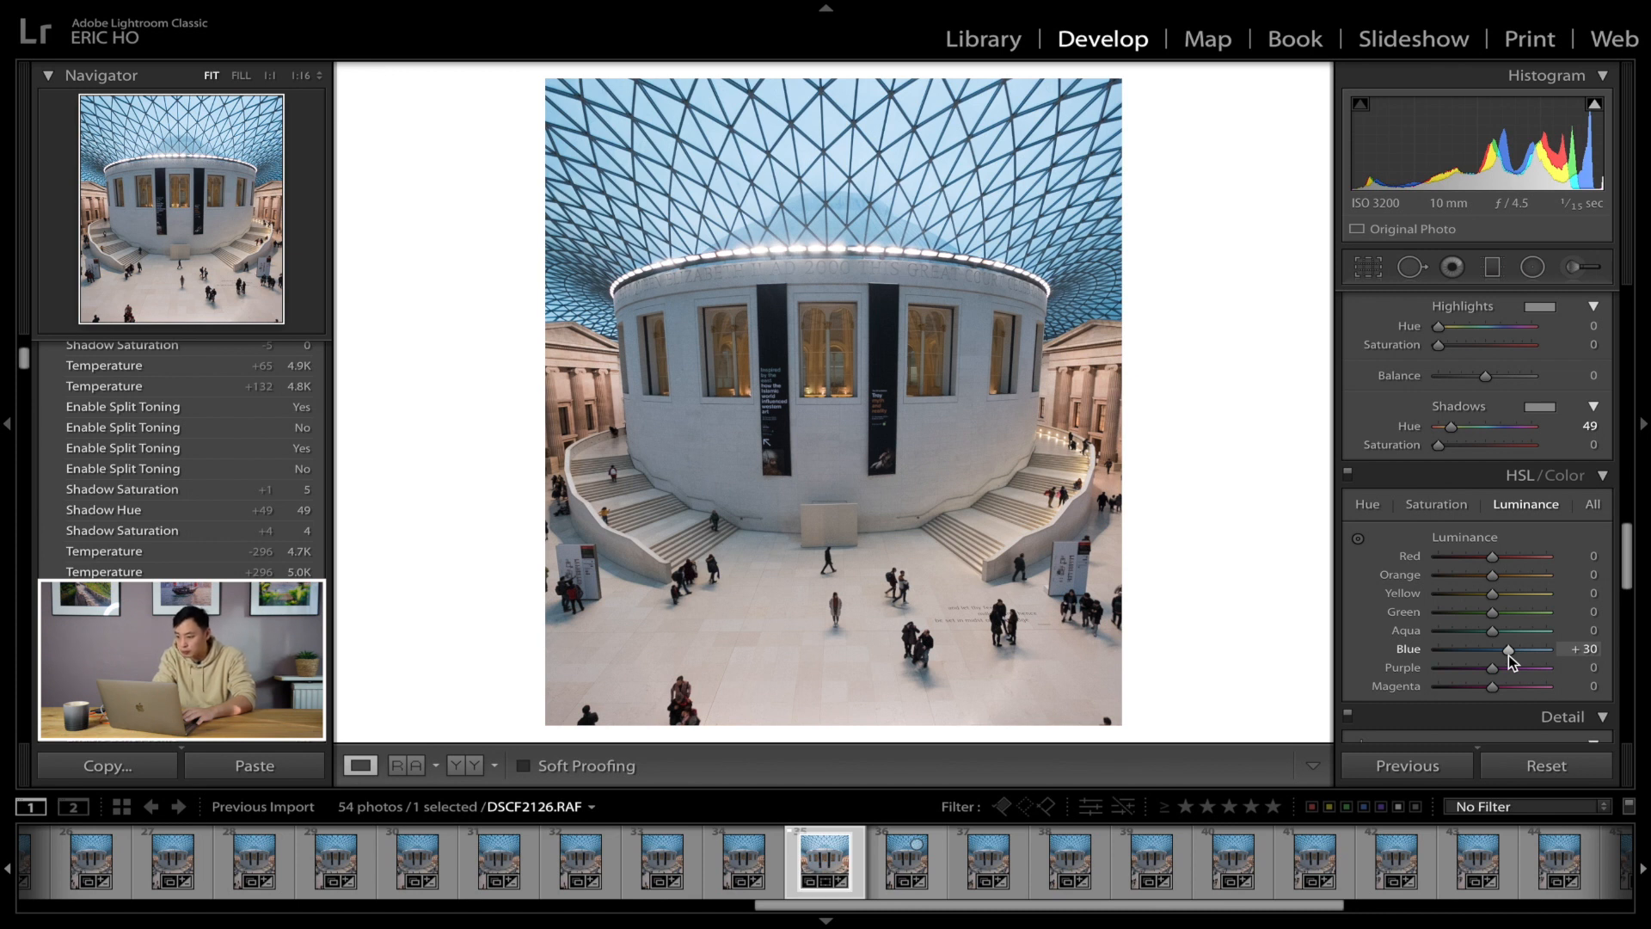
{"action": "left_click", "coordinate": [1447, 504]}
{"action": "left_click_drag", "start_coordinate": [1497, 653], "coordinate": [1517, 667]}
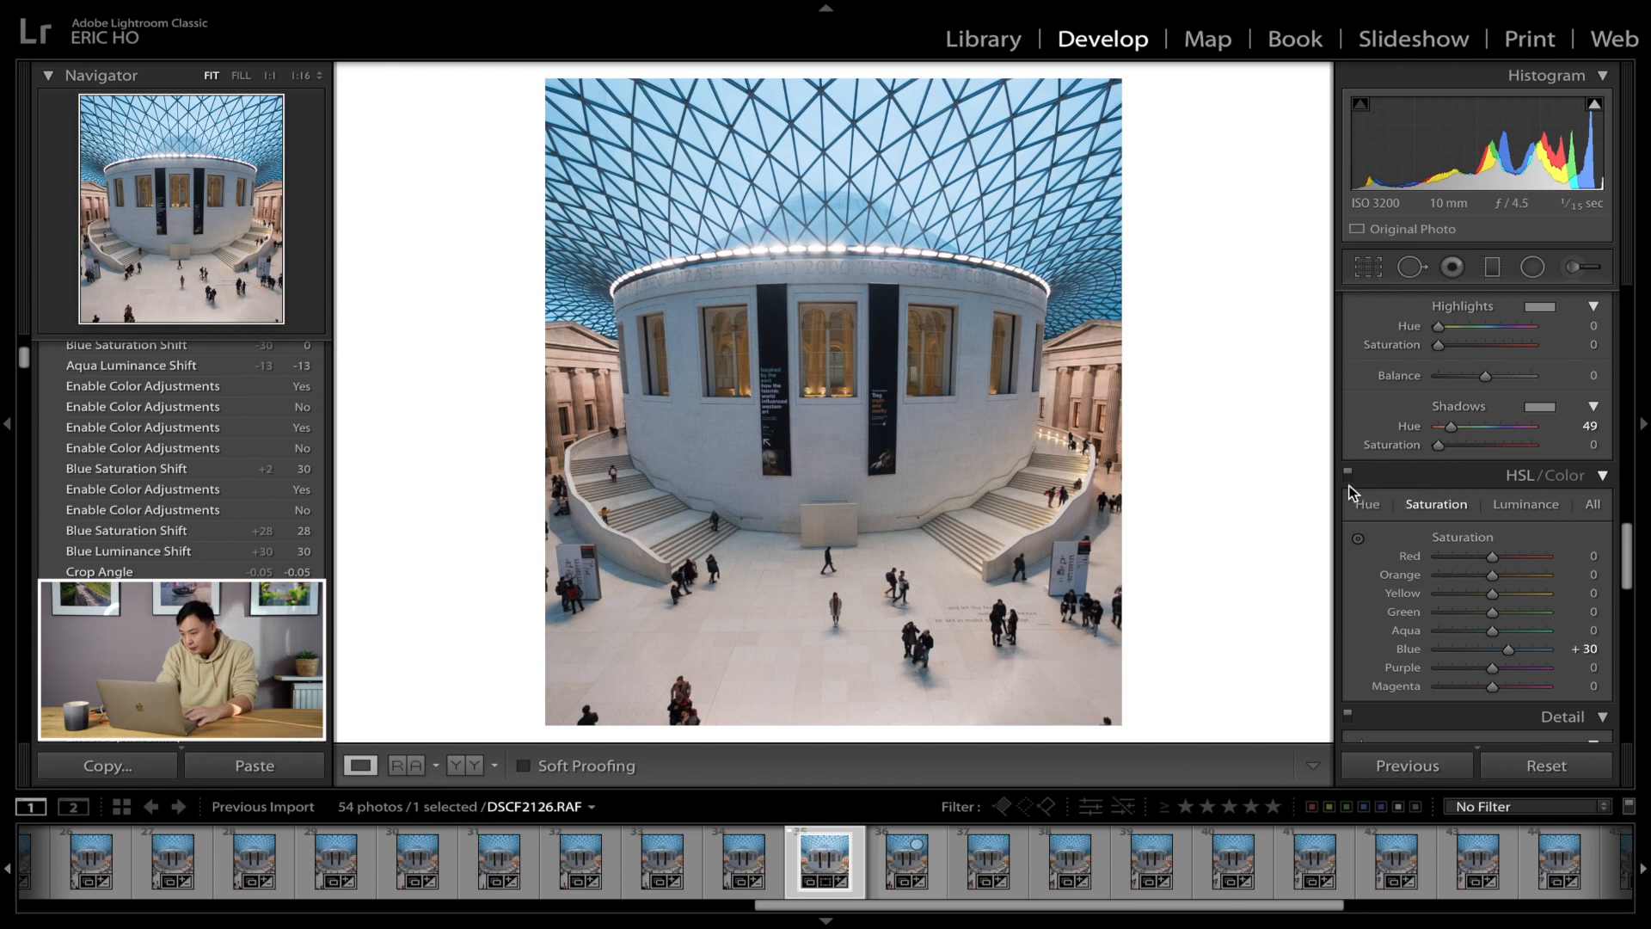
Step: Compare the photo with and without the HSL color adjustments, leaving them enabled
{"action": "left_click", "coordinate": [1347, 475]}
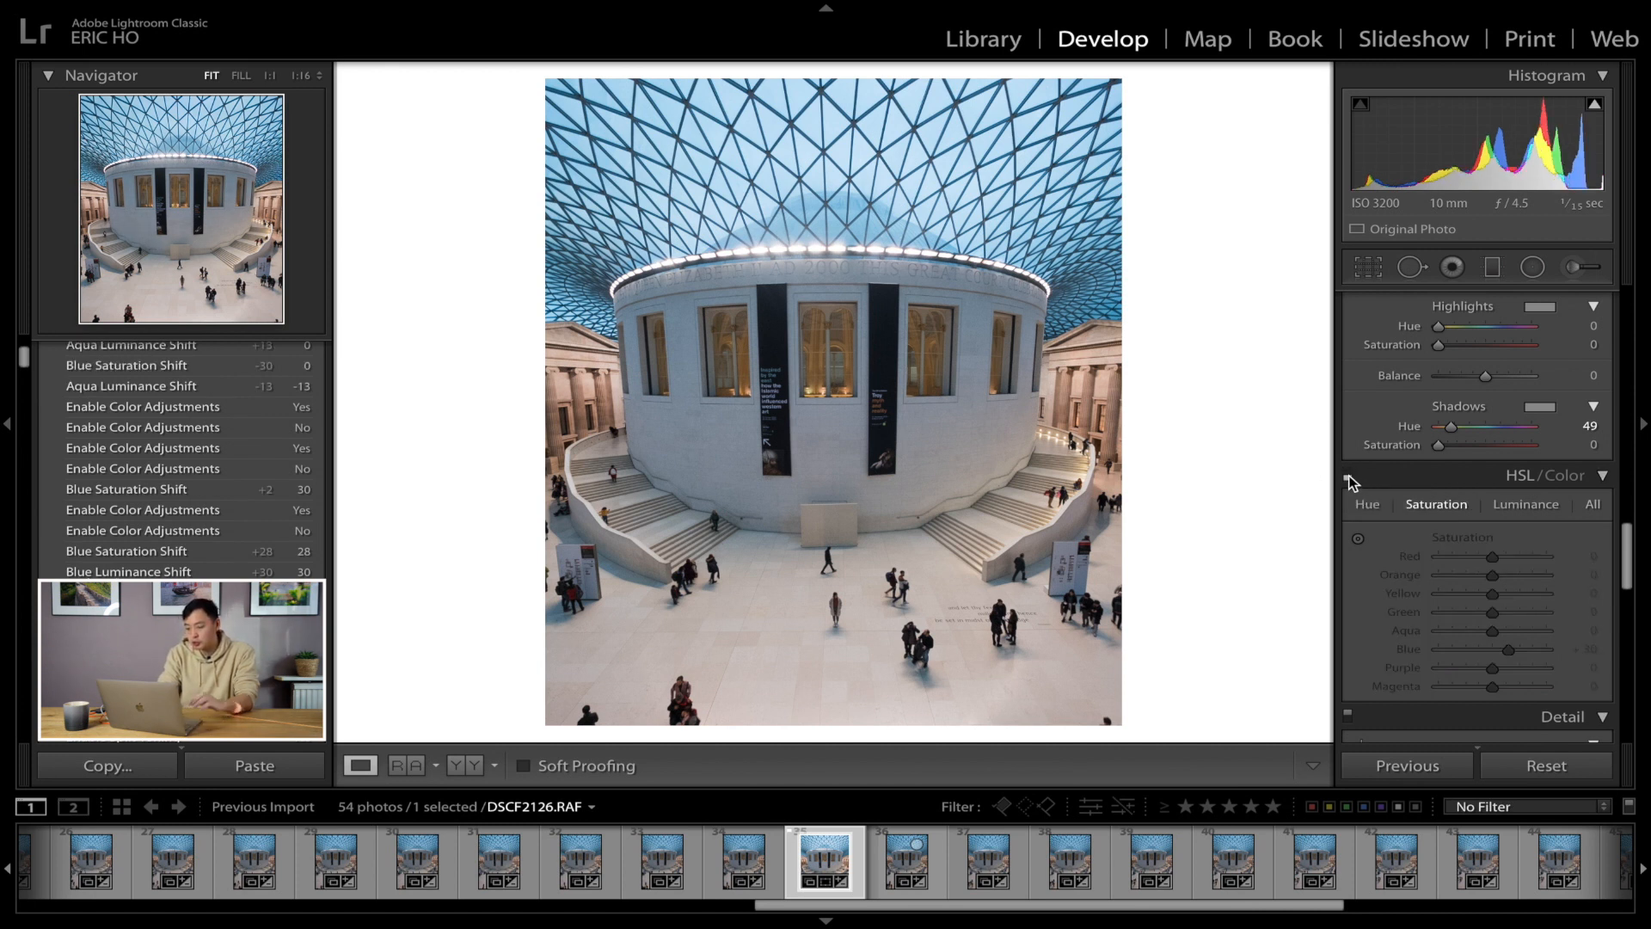
{"action": "left_click", "coordinate": [1347, 475]}
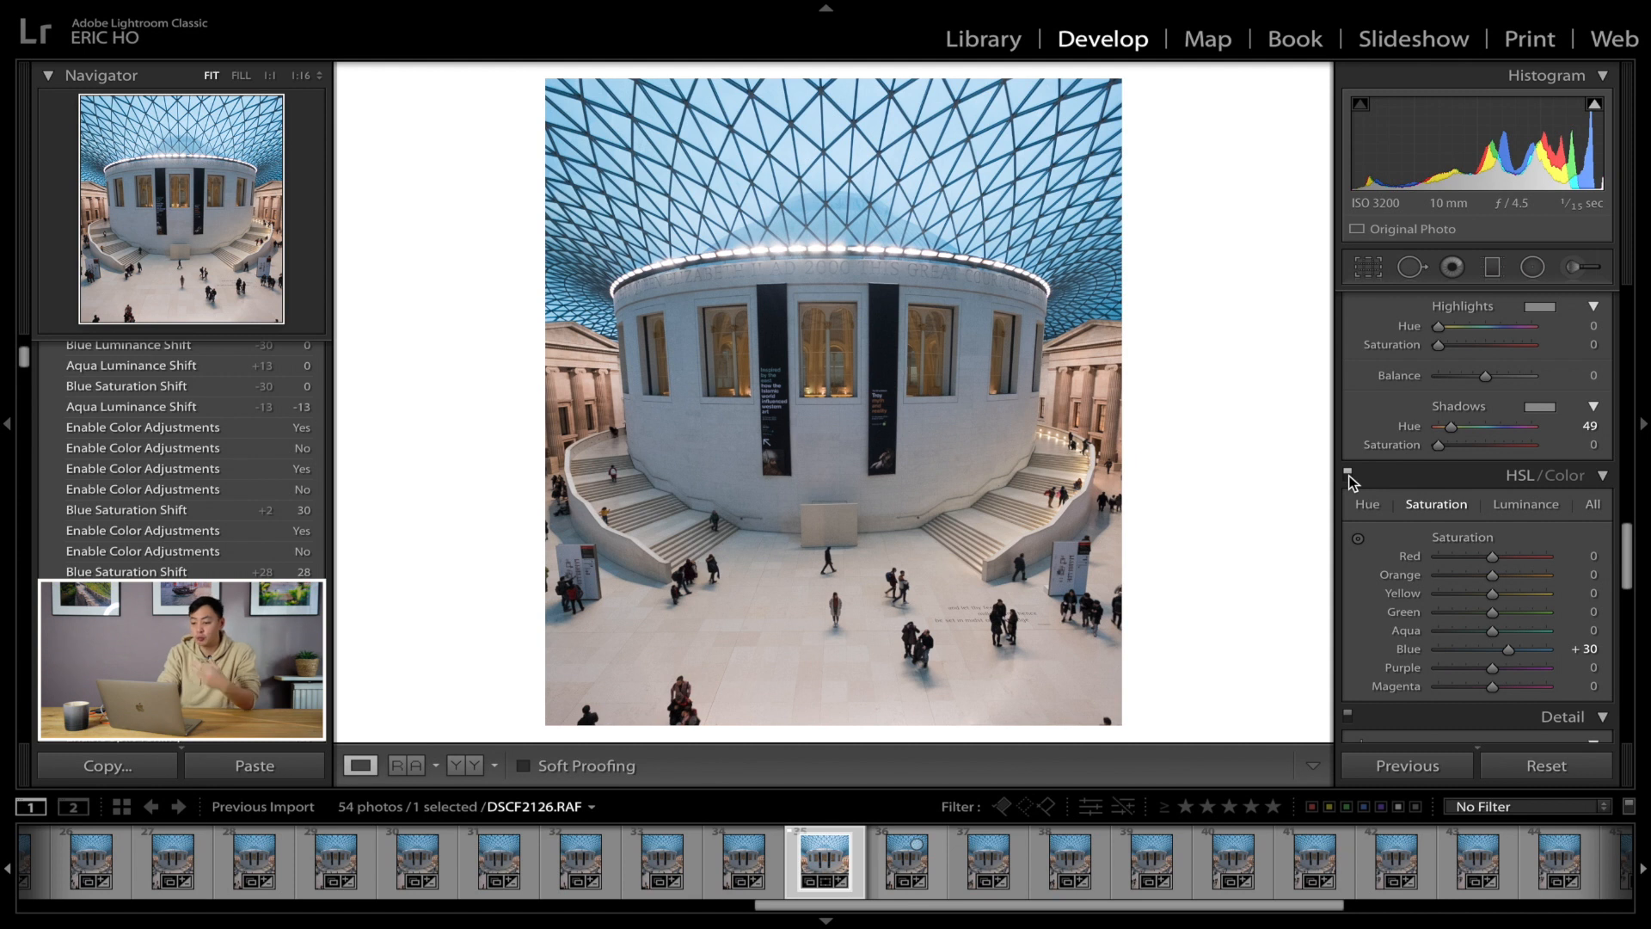
{"action": "left_click", "coordinate": [1347, 475]}
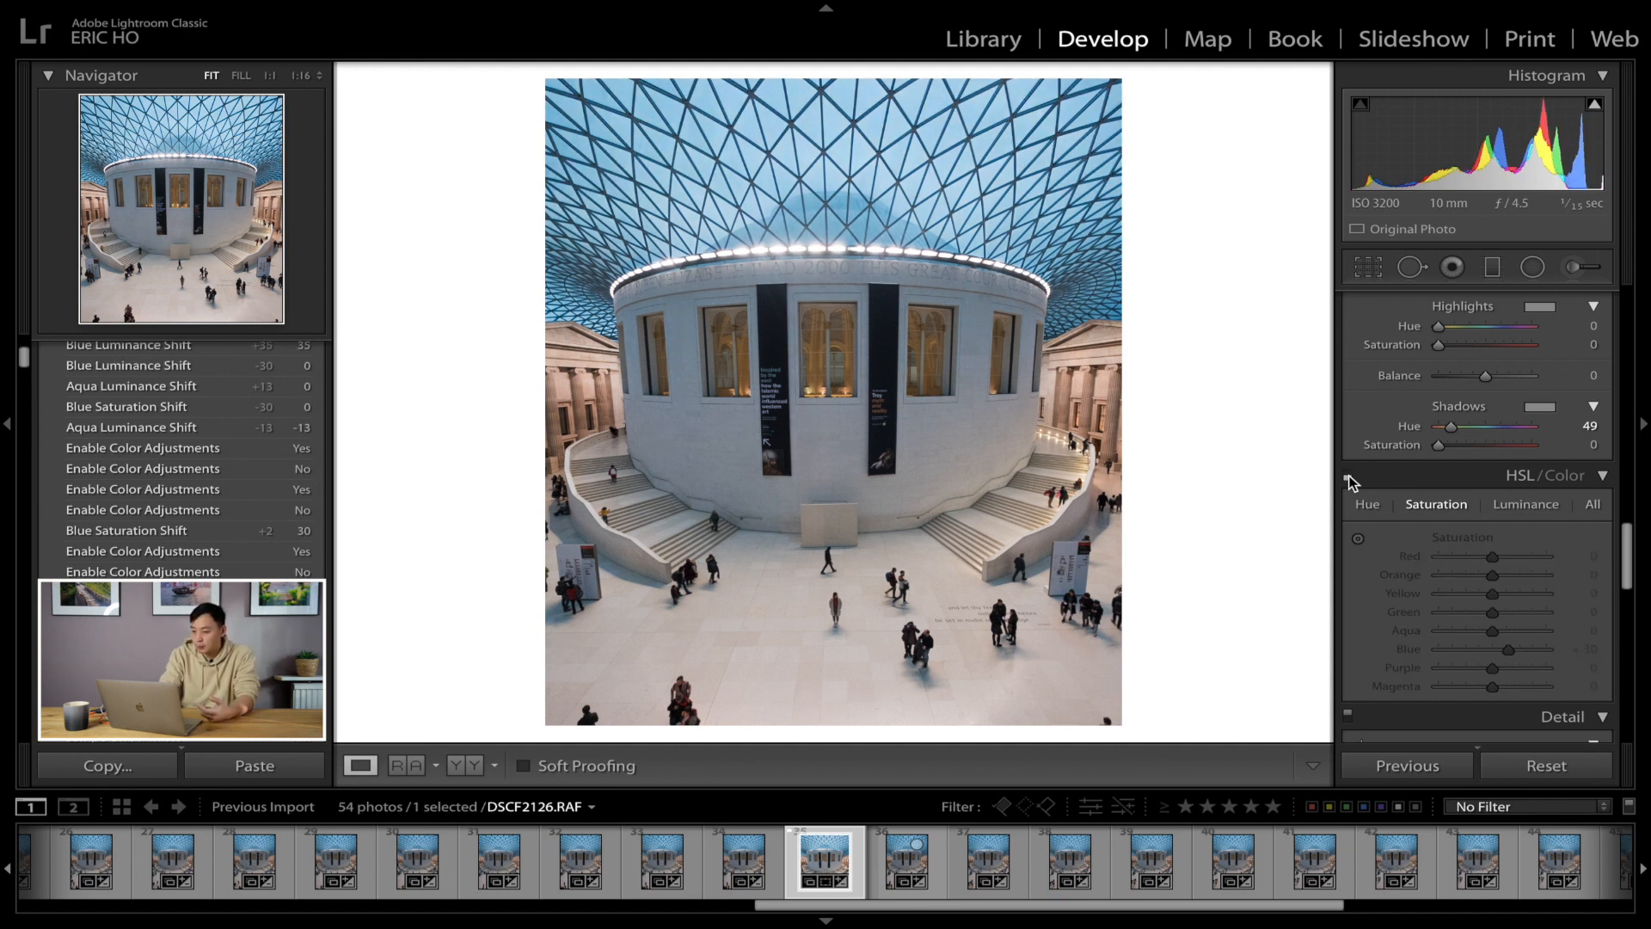
{"action": "left_click", "coordinate": [1348, 475]}
{"action": "left_click", "coordinate": [1347, 476]}
{"action": "left_click", "coordinate": [1347, 476]}
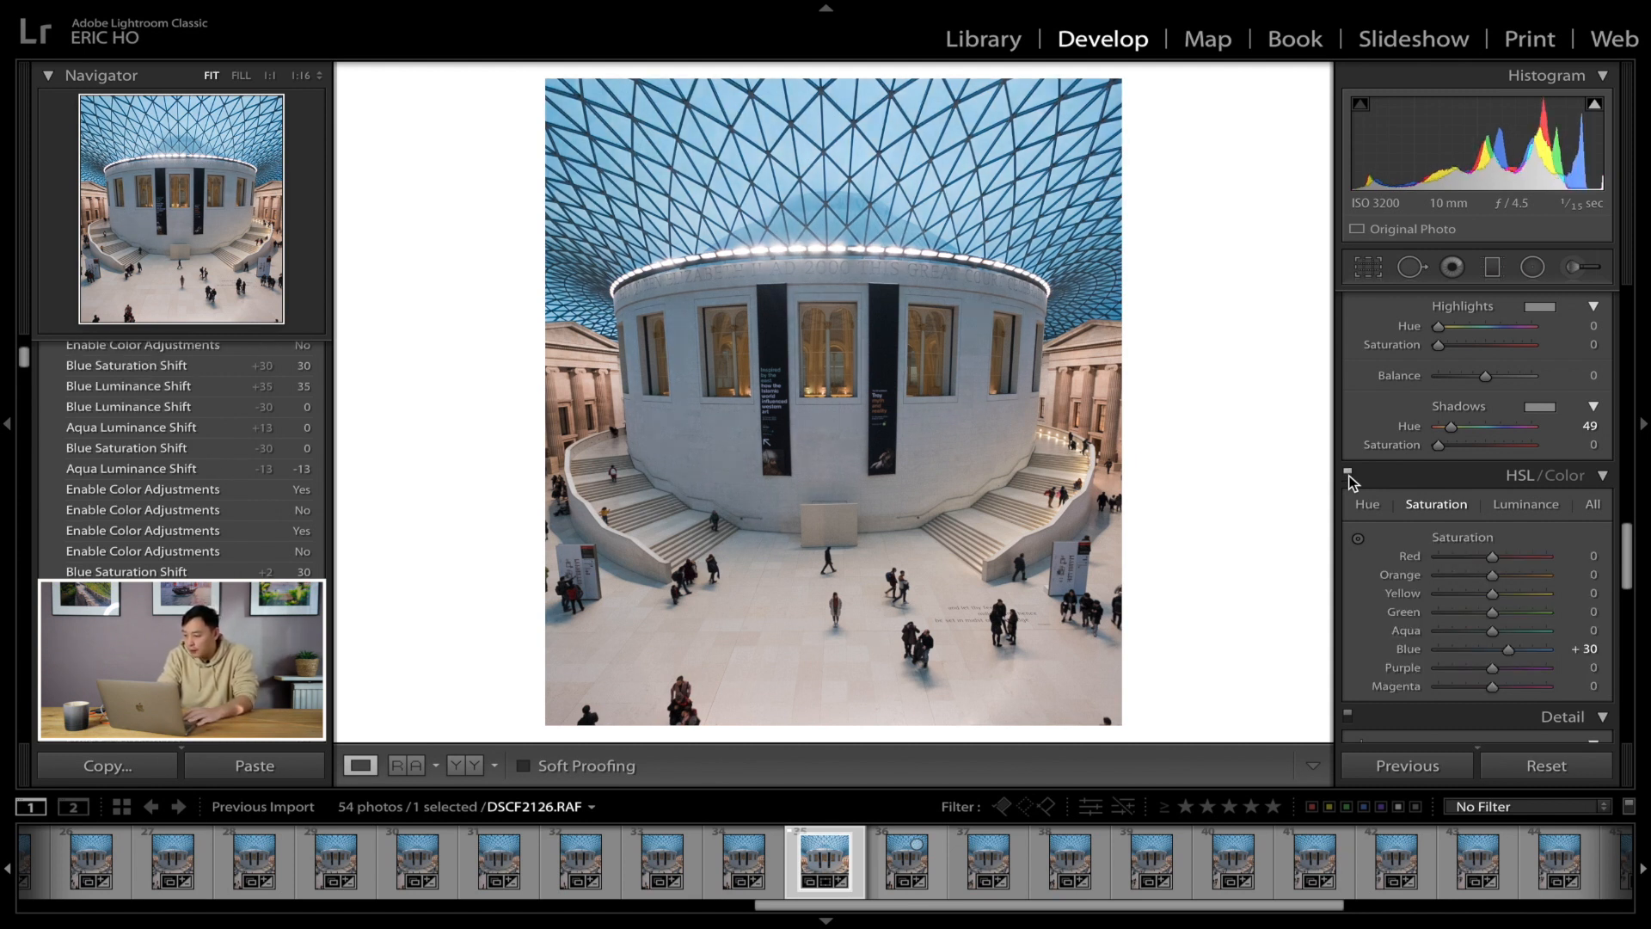
Step: Darken the Aqua luminance to about -11 in HSL after previewing the extremes -100 and +100
{"action": "left_click", "coordinate": [1502, 504]}
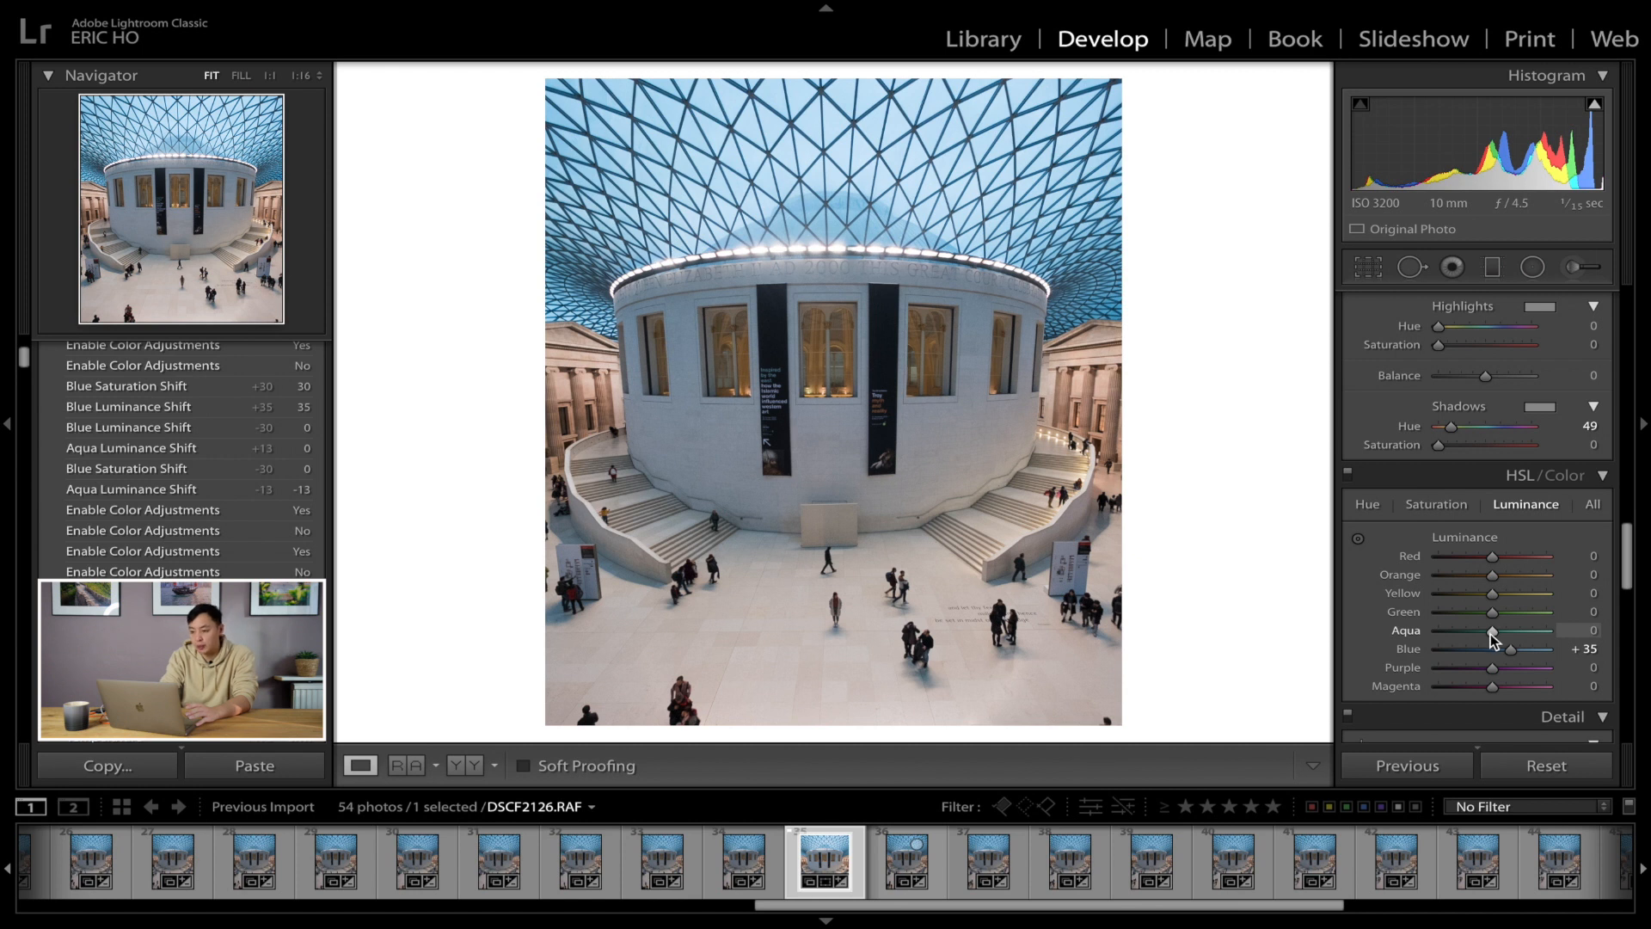
{"action": "left_click_drag", "start_coordinate": [1489, 633], "coordinate": [1375, 627]}
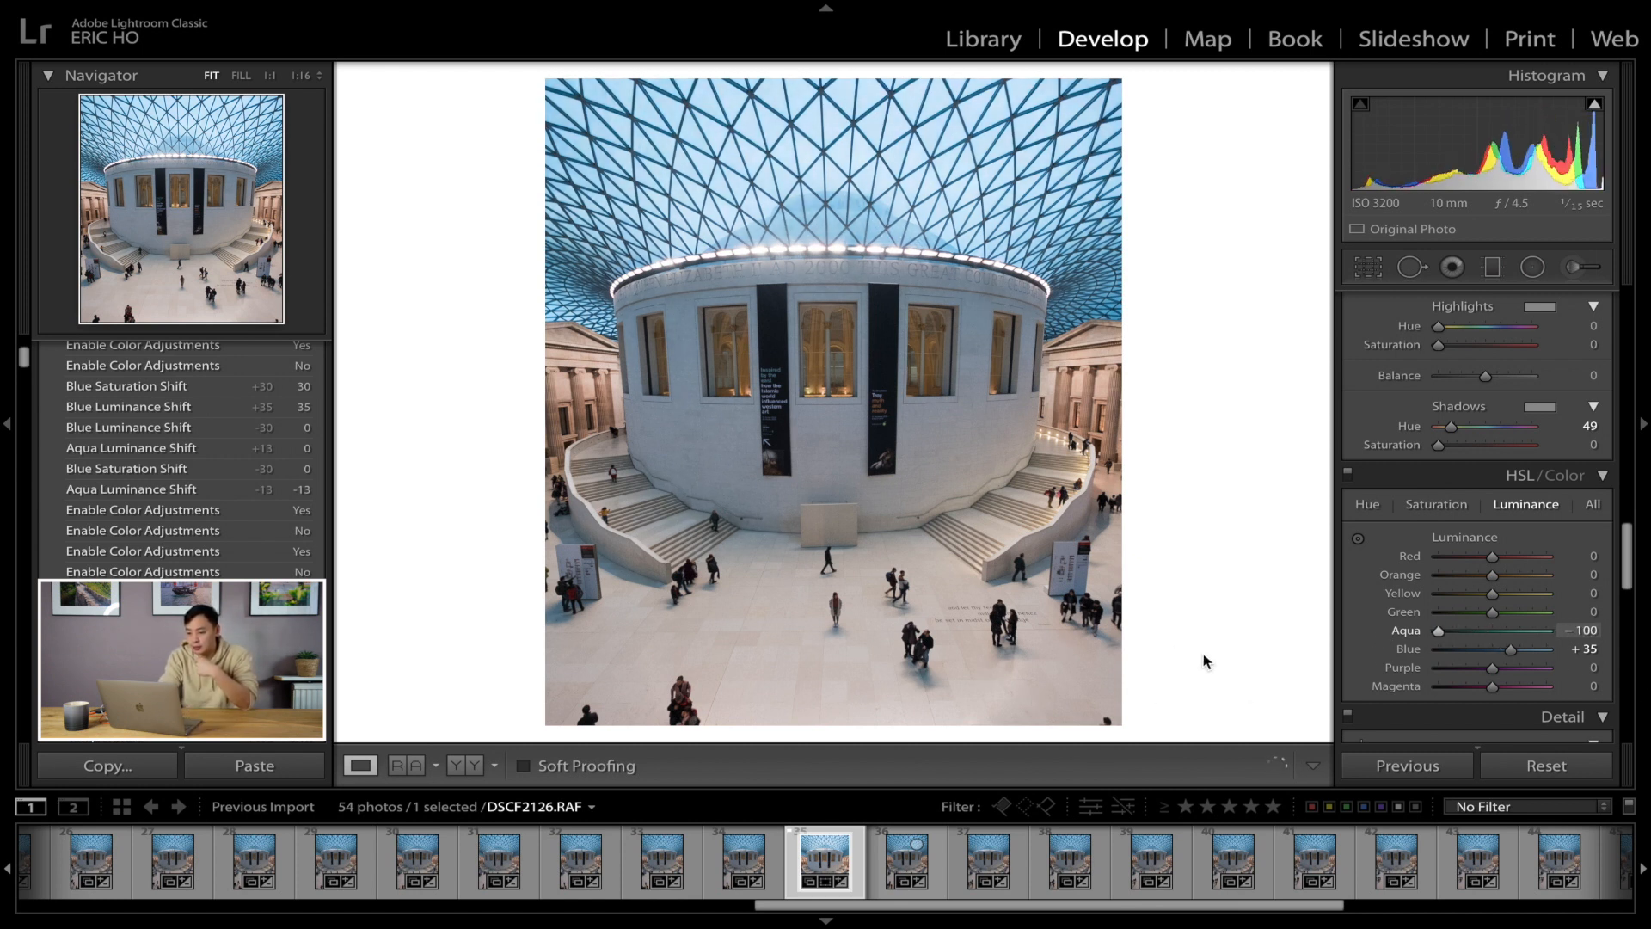
{"action": "left_click_drag", "start_coordinate": [1438, 632], "coordinate": [1644, 640]}
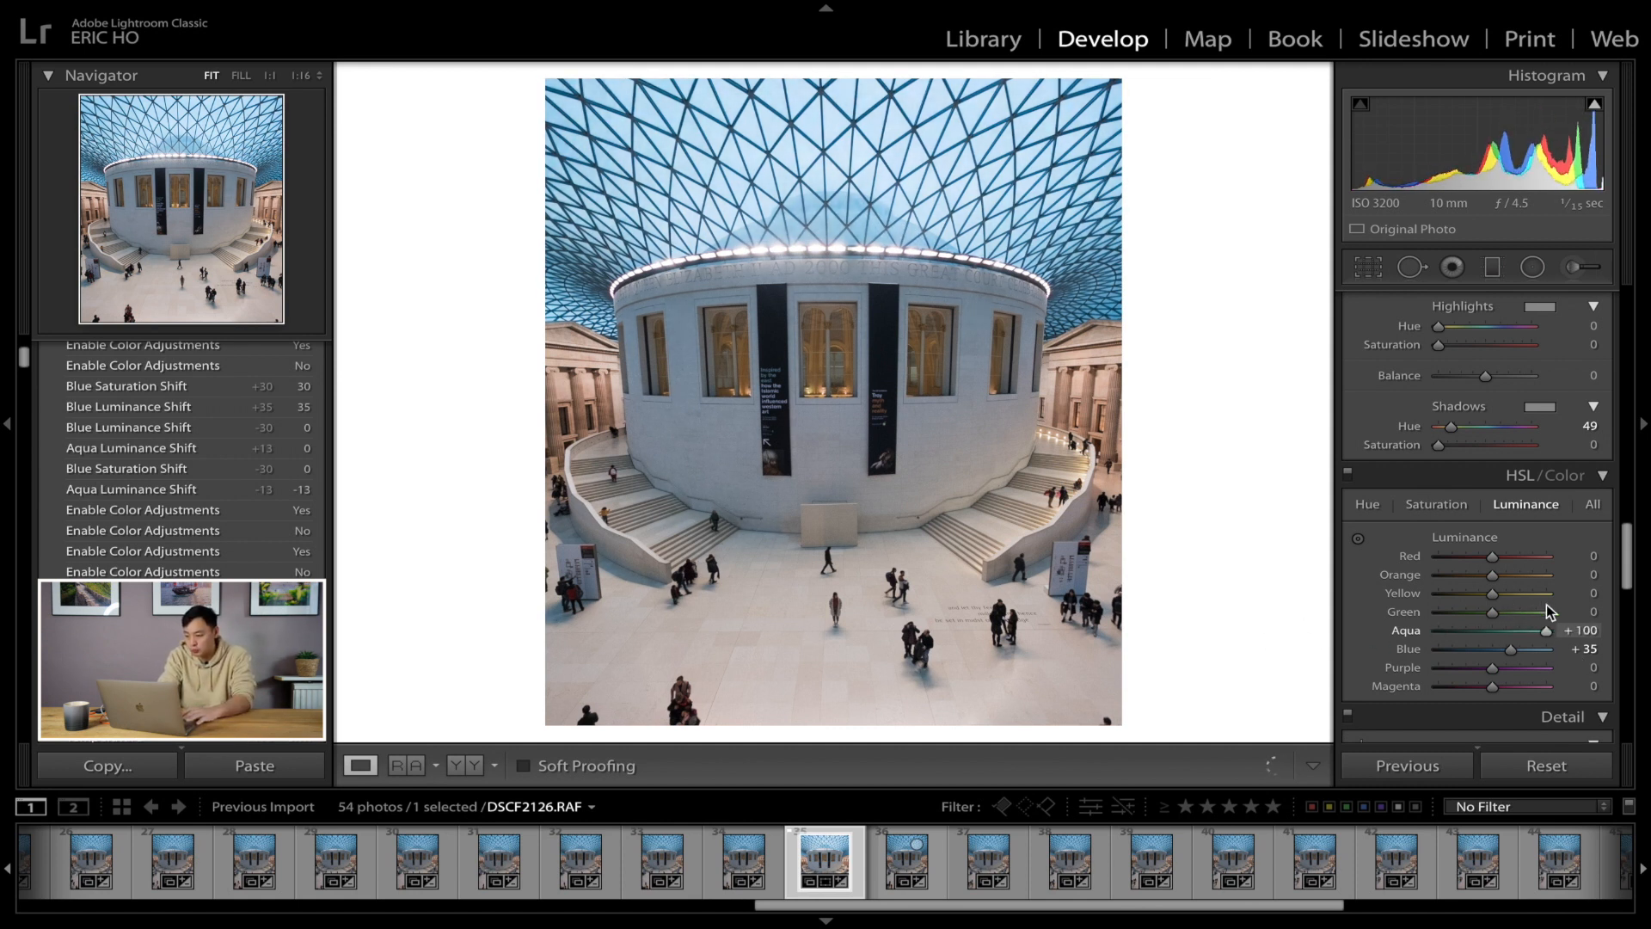
{"action": "left_click_drag", "start_coordinate": [1546, 631], "coordinate": [1486, 637]}
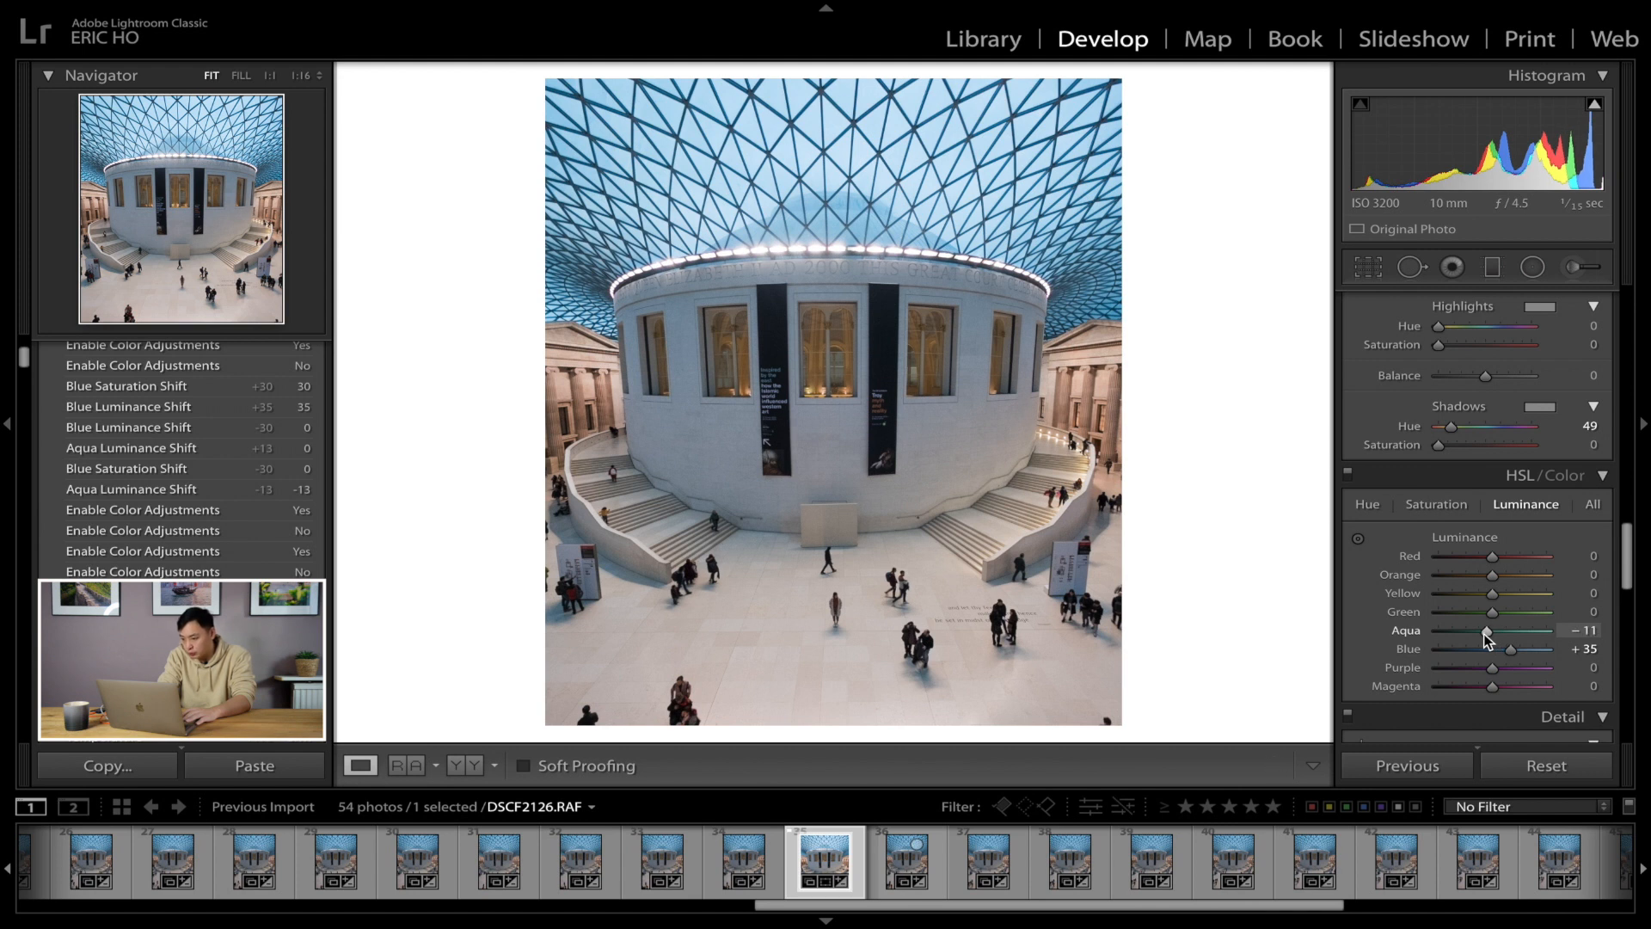
{"action": "left_click_drag", "start_coordinate": [1486, 636], "coordinate": [1485, 636]}
Step: Raise the Aqua saturation to +5 in HSL
{"action": "left_click", "coordinate": [1431, 504]}
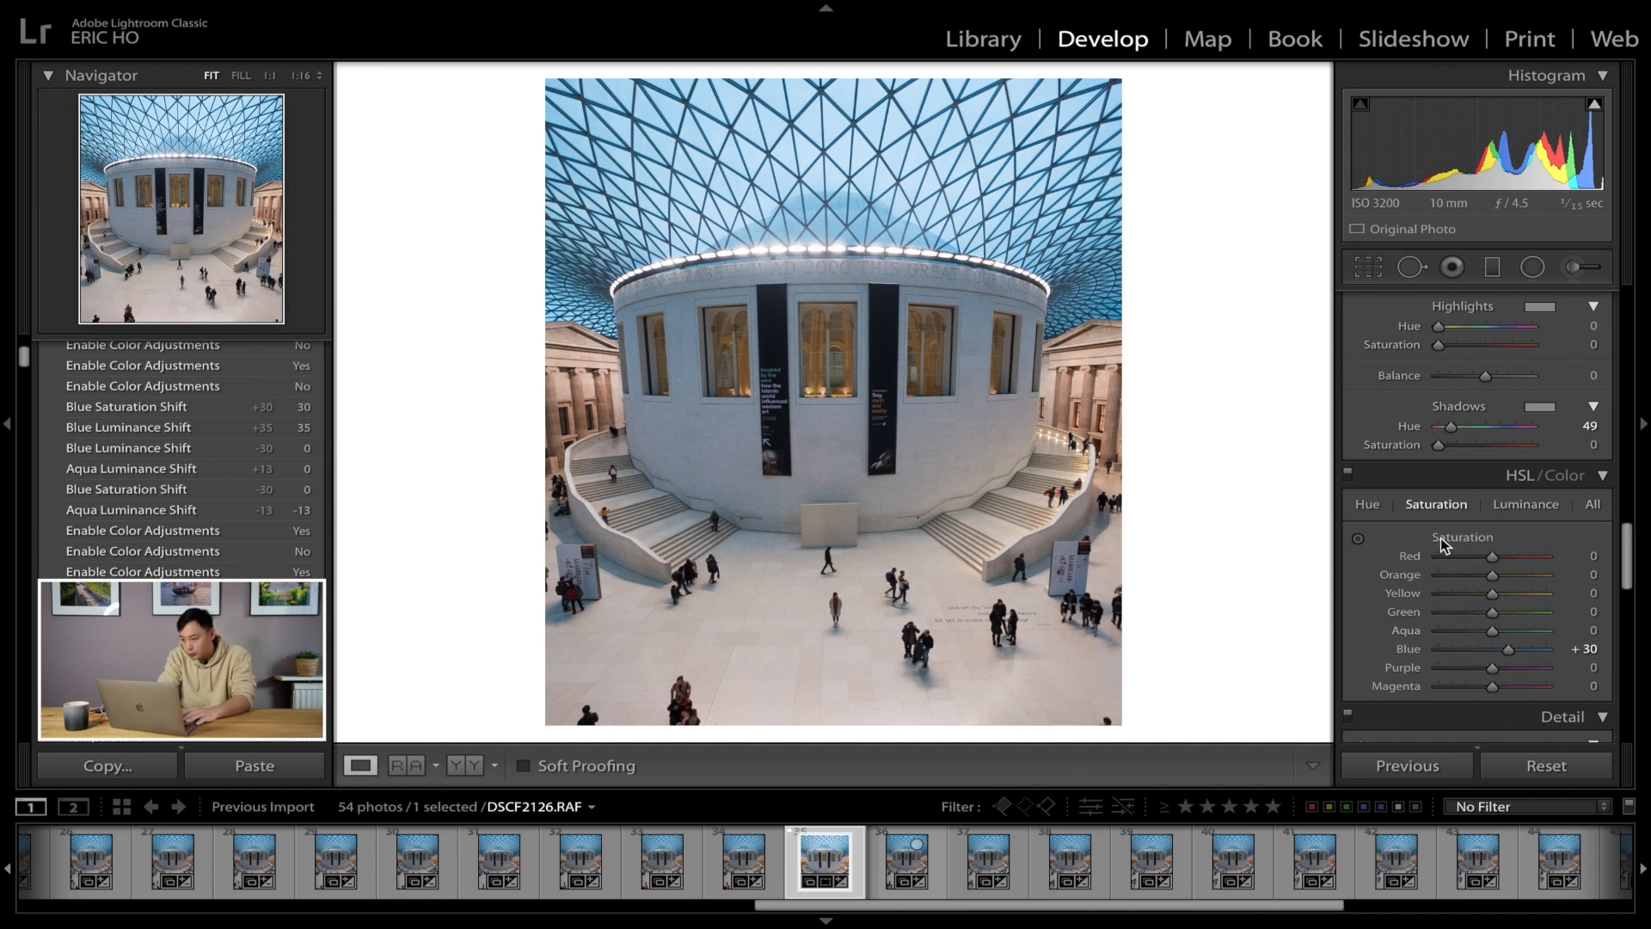
{"action": "left_click_drag", "start_coordinate": [1489, 635], "coordinate": [1493, 635]}
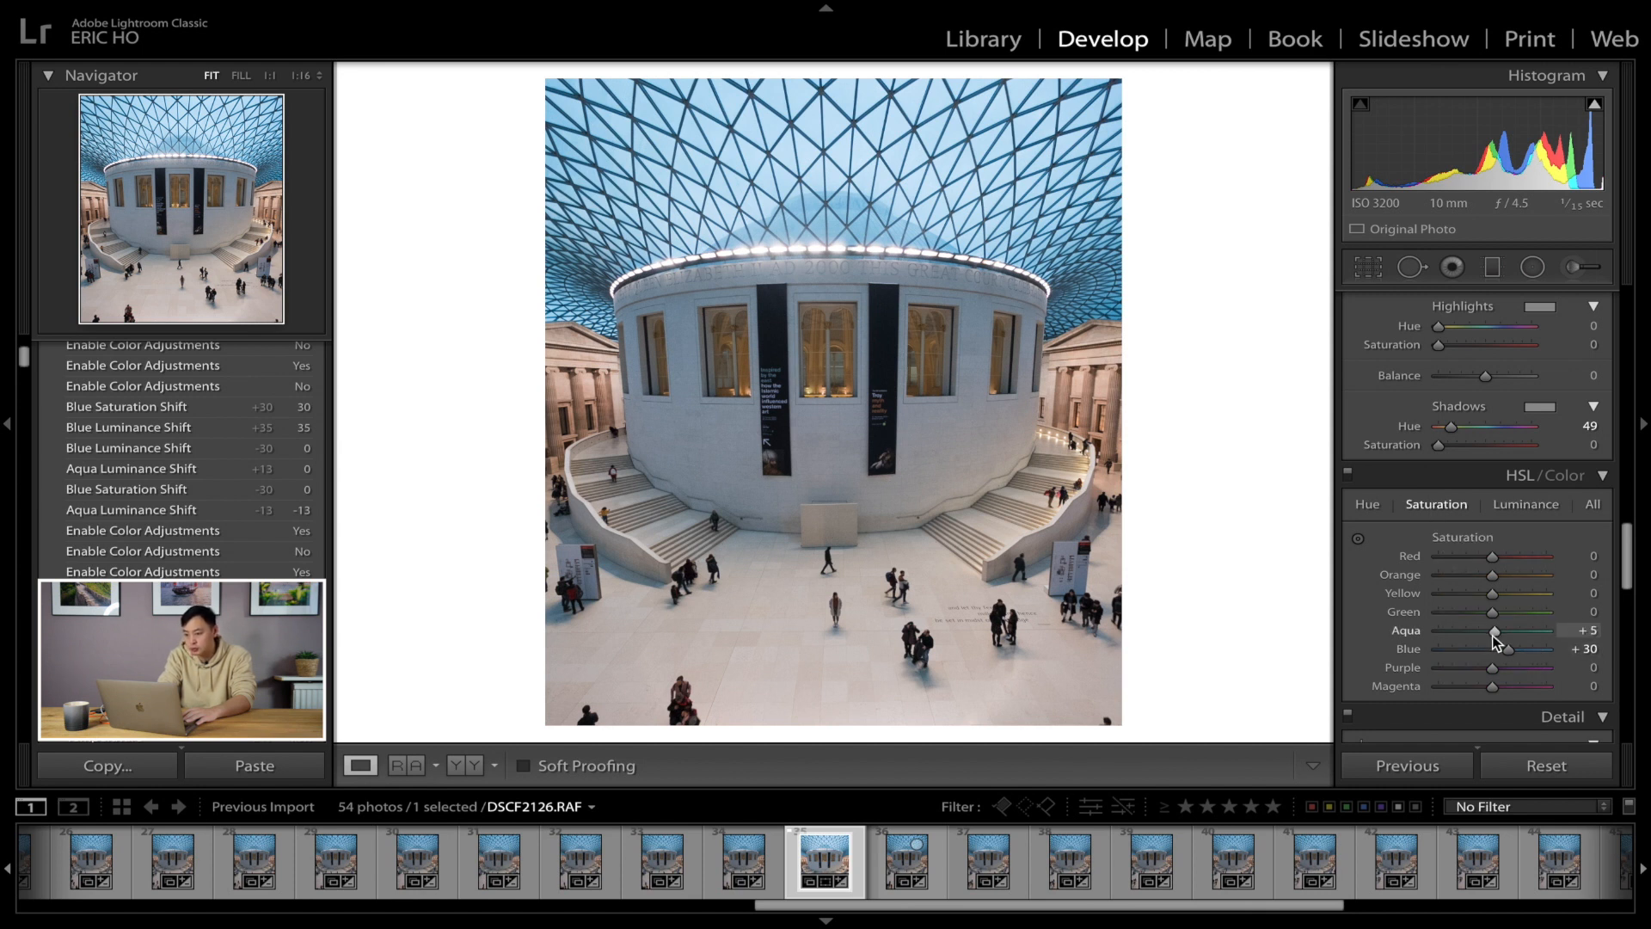
Step: Compare the photo with and without the HSL color adjustments after the Aqua changes, leaving them enabled
{"action": "left_click", "coordinate": [1348, 472]}
{"action": "left_click", "coordinate": [1348, 472]}
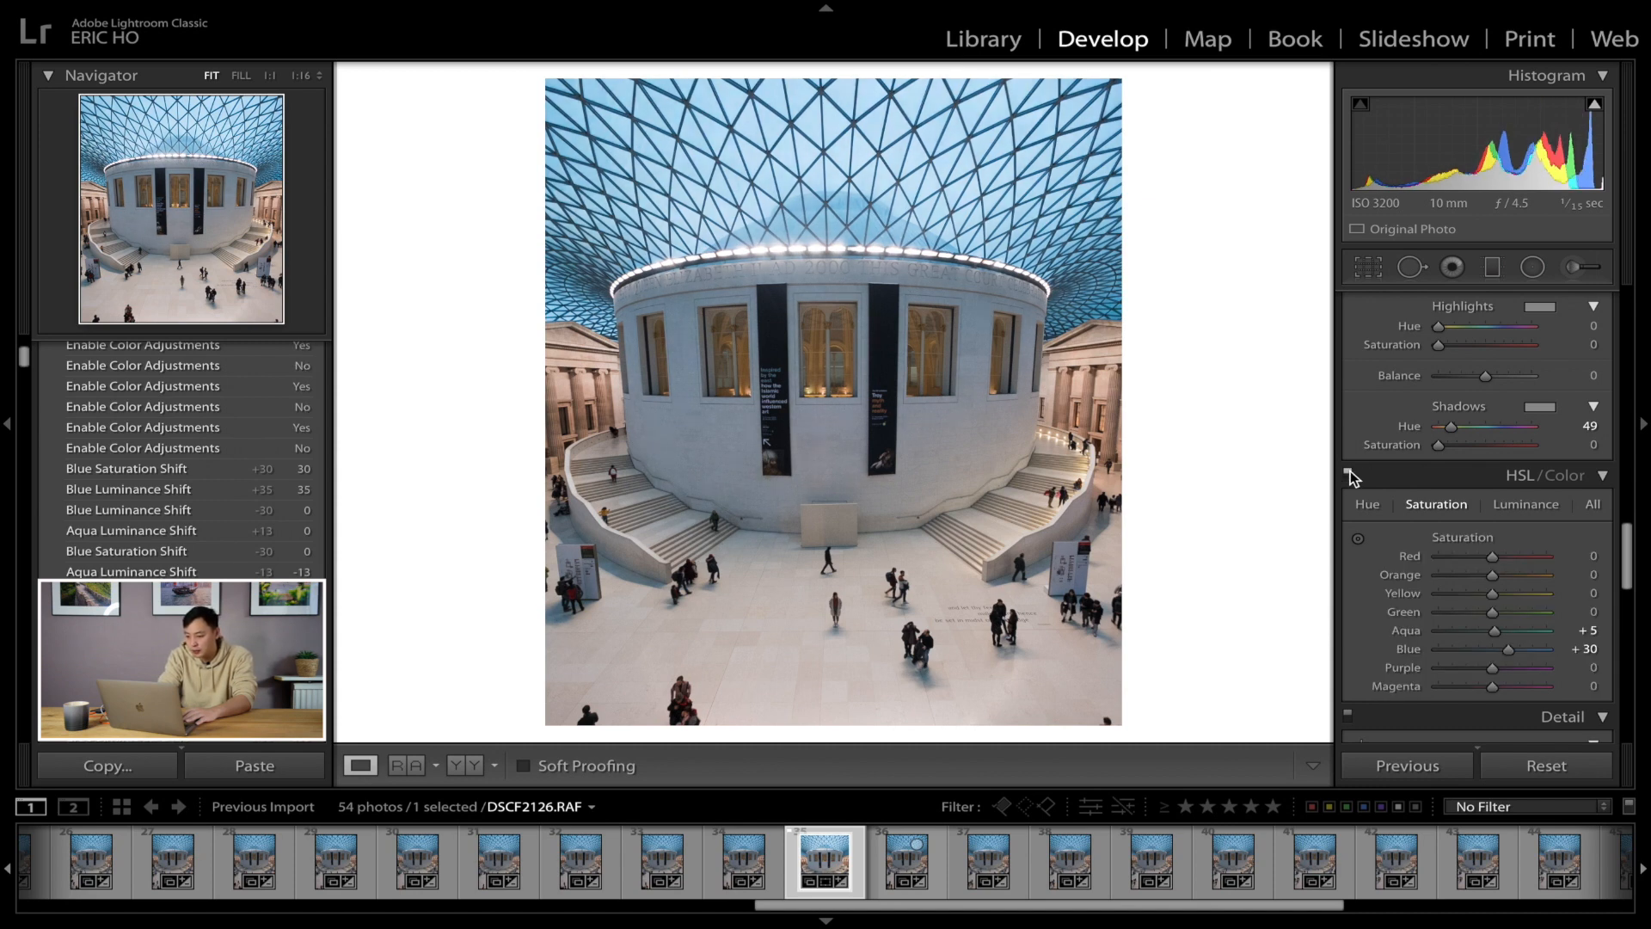
{"action": "left_click", "coordinate": [1348, 472]}
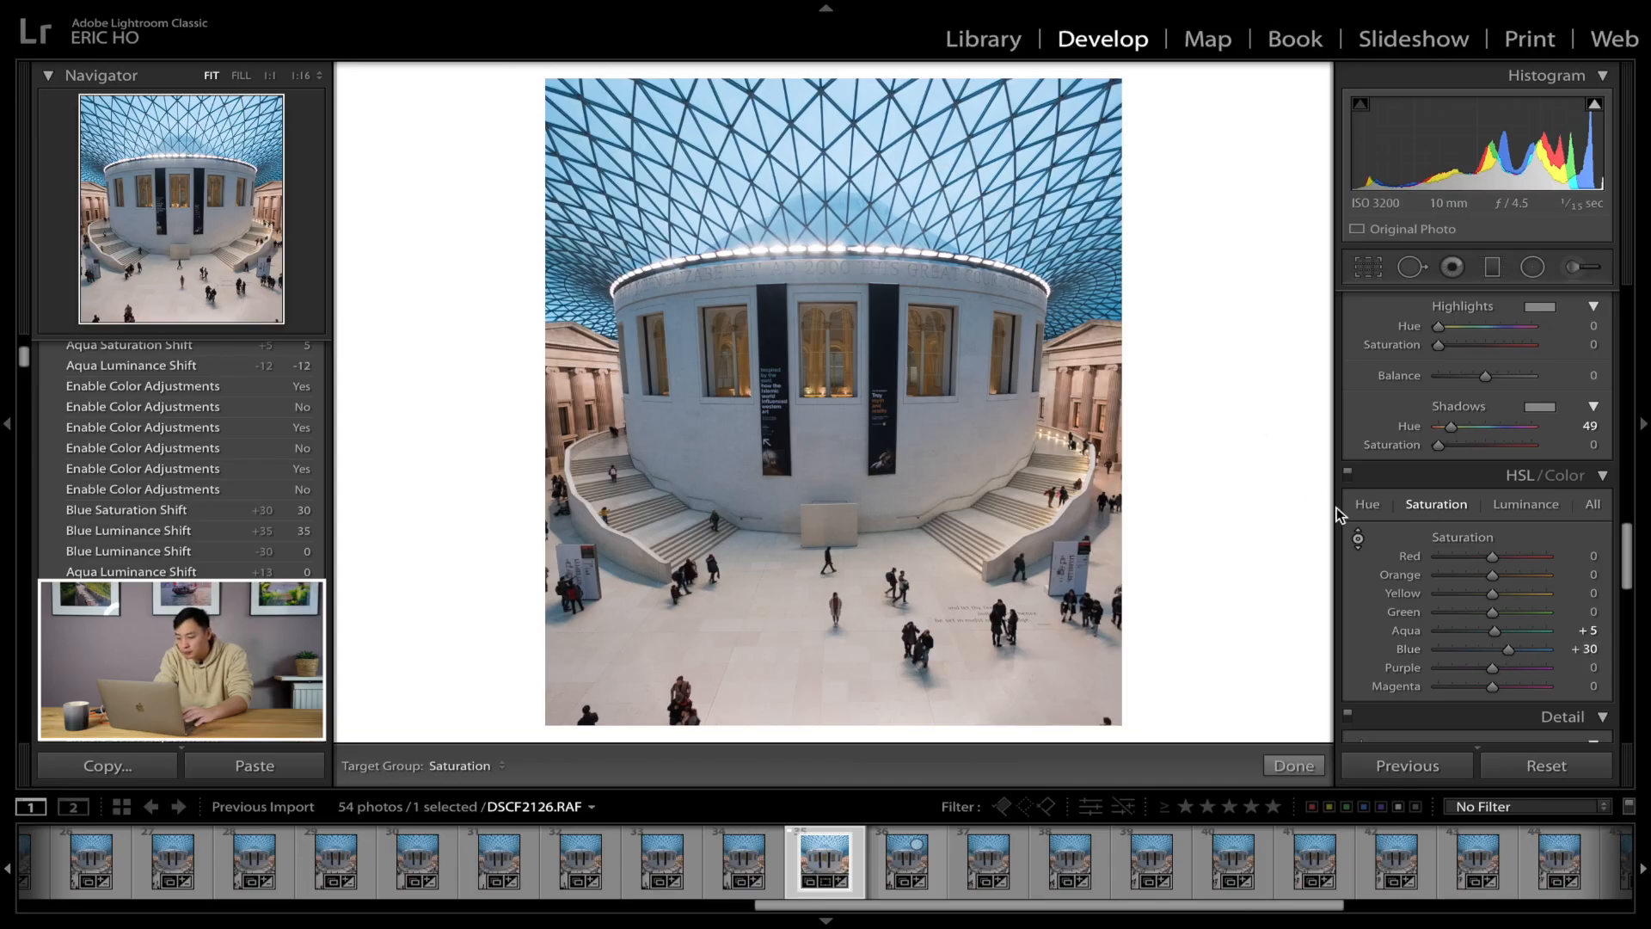
Step: Use the Saturation targeted adjustment tool to examine which colors make up areas of the photo, and close the tool
{"action": "left_click", "coordinate": [1357, 540]}
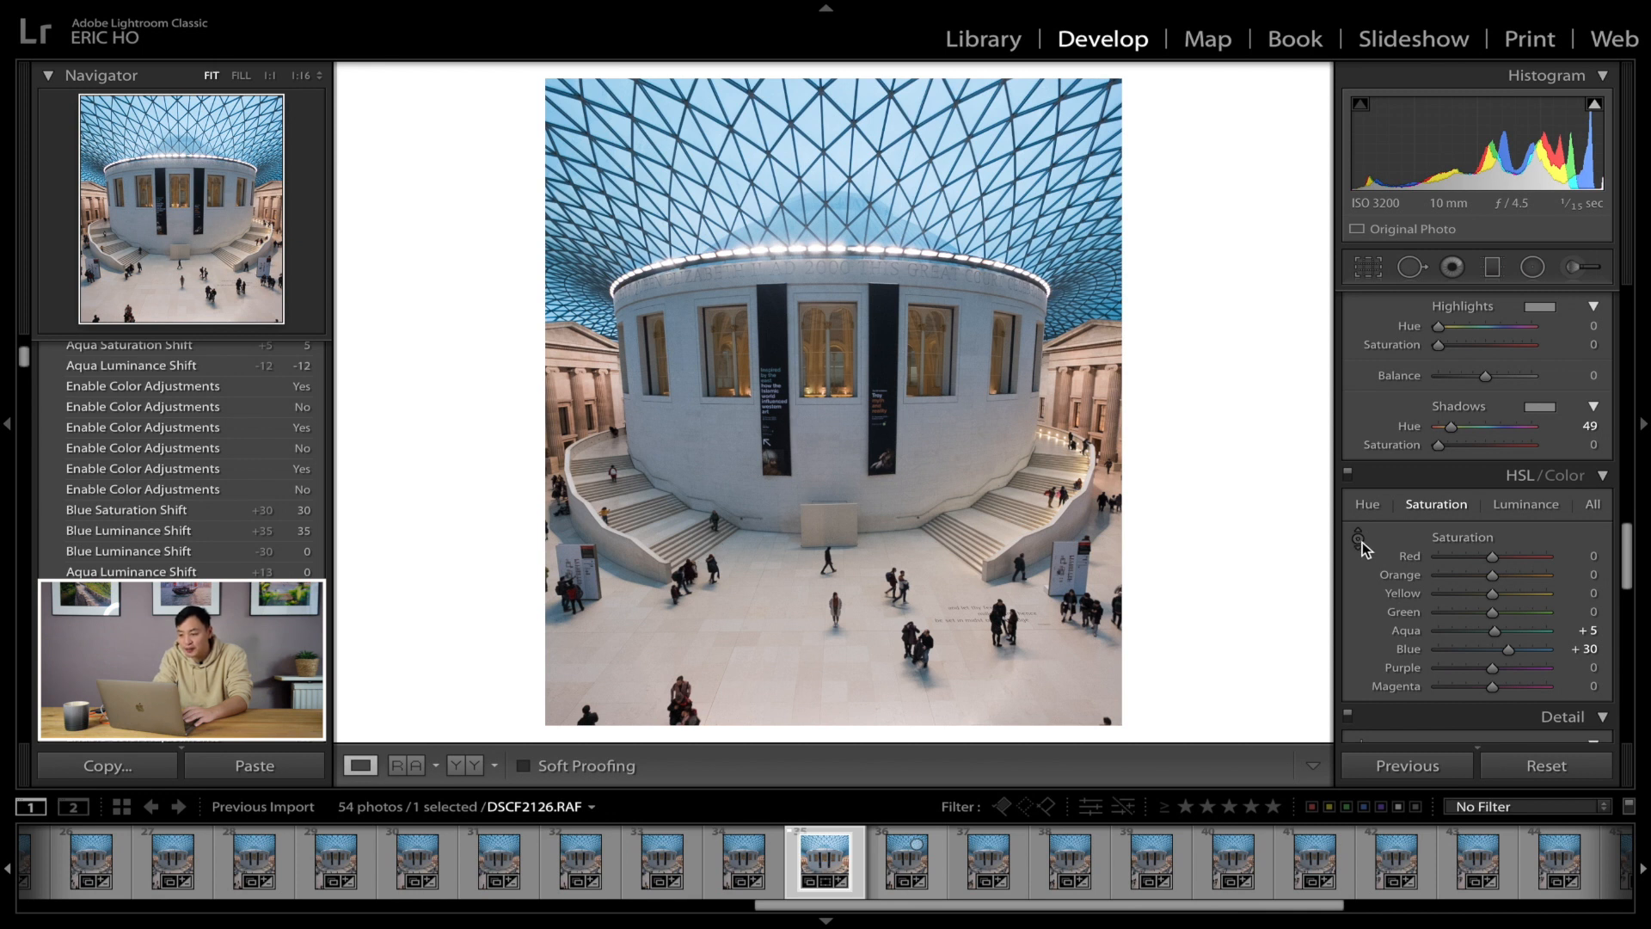
{"action": "left_click", "coordinate": [1359, 540]}
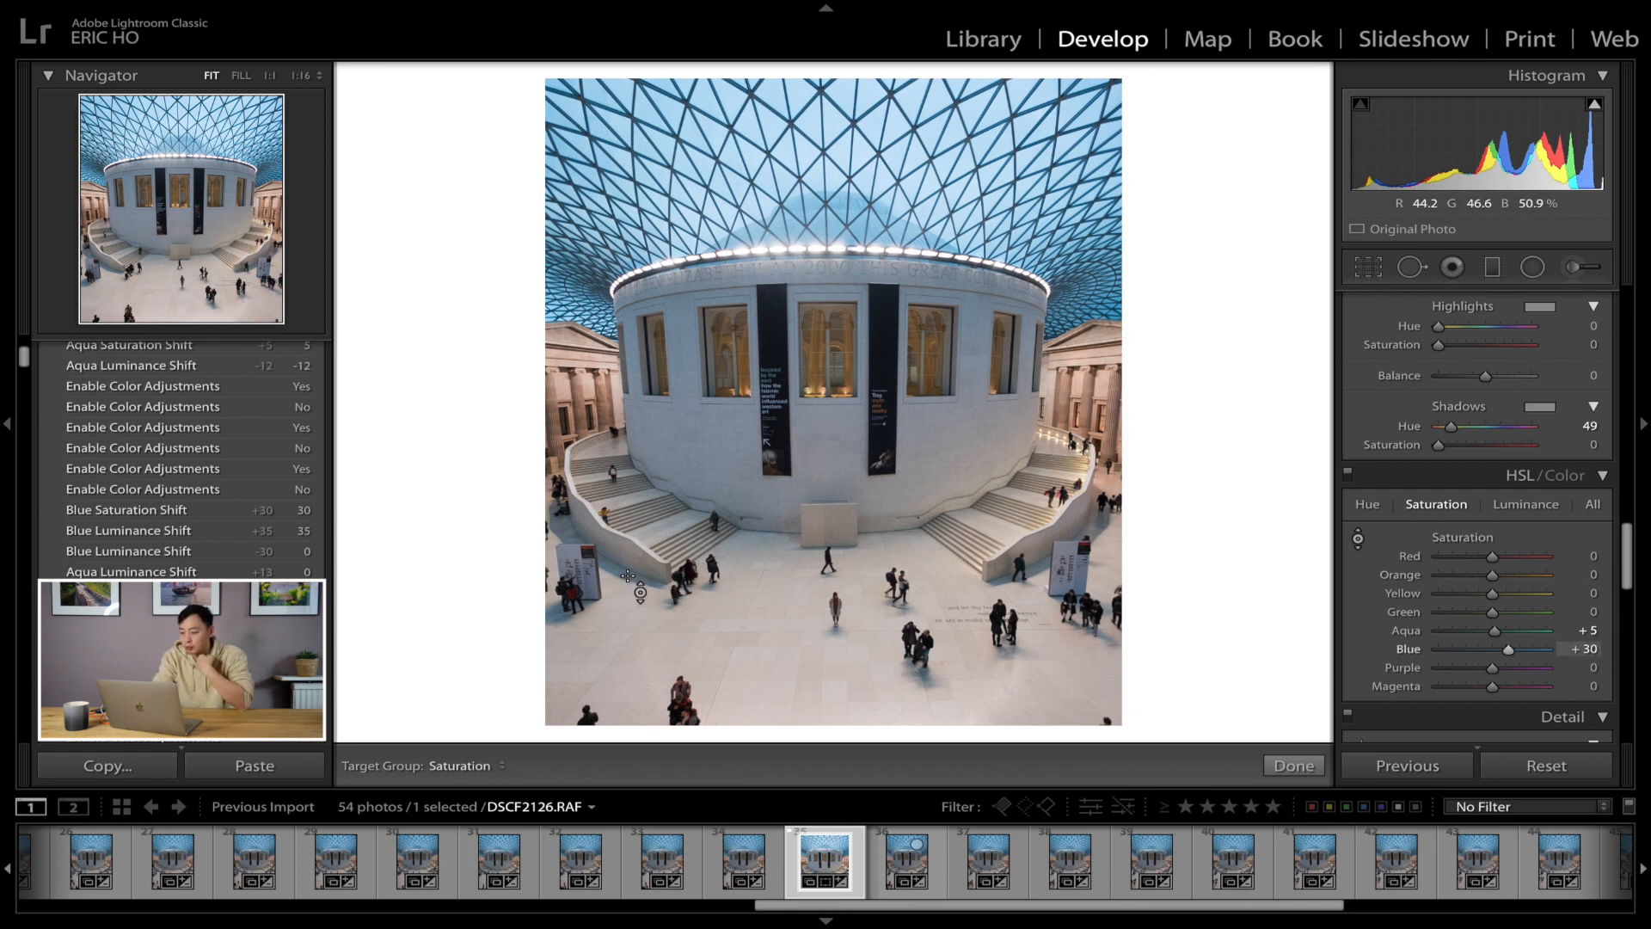
{"action": "left_click", "coordinate": [1358, 542]}
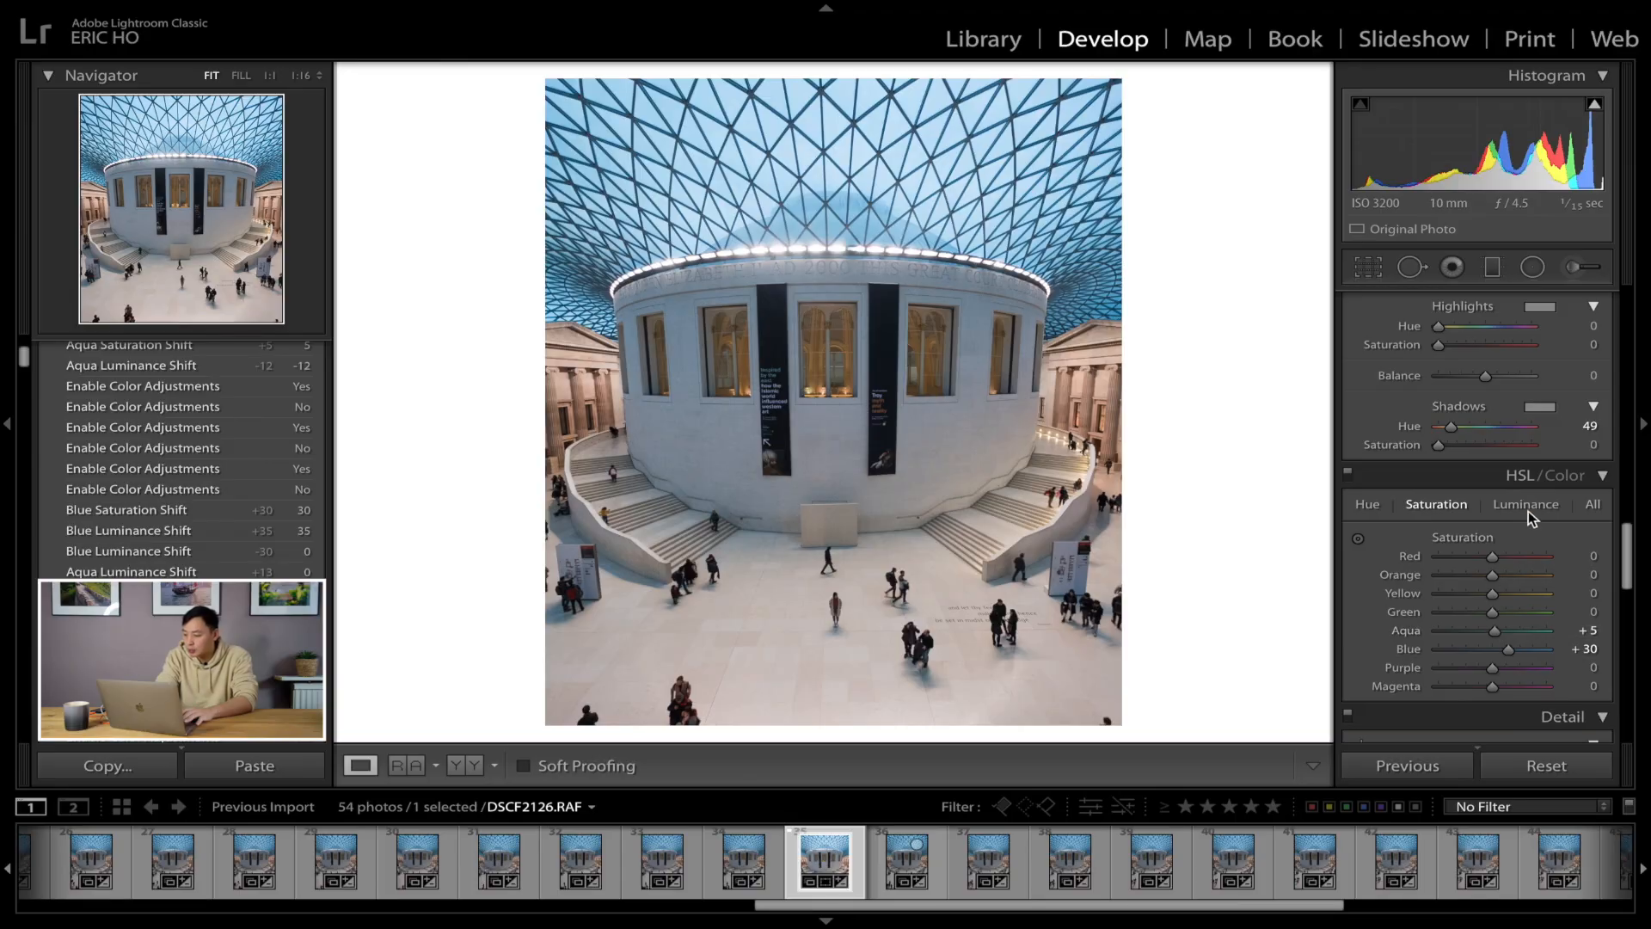
Step: Brighten and mute the yellows in HSL, with Yellow luminance +33 and Yellow saturation -11
{"action": "left_click", "coordinate": [1525, 504]}
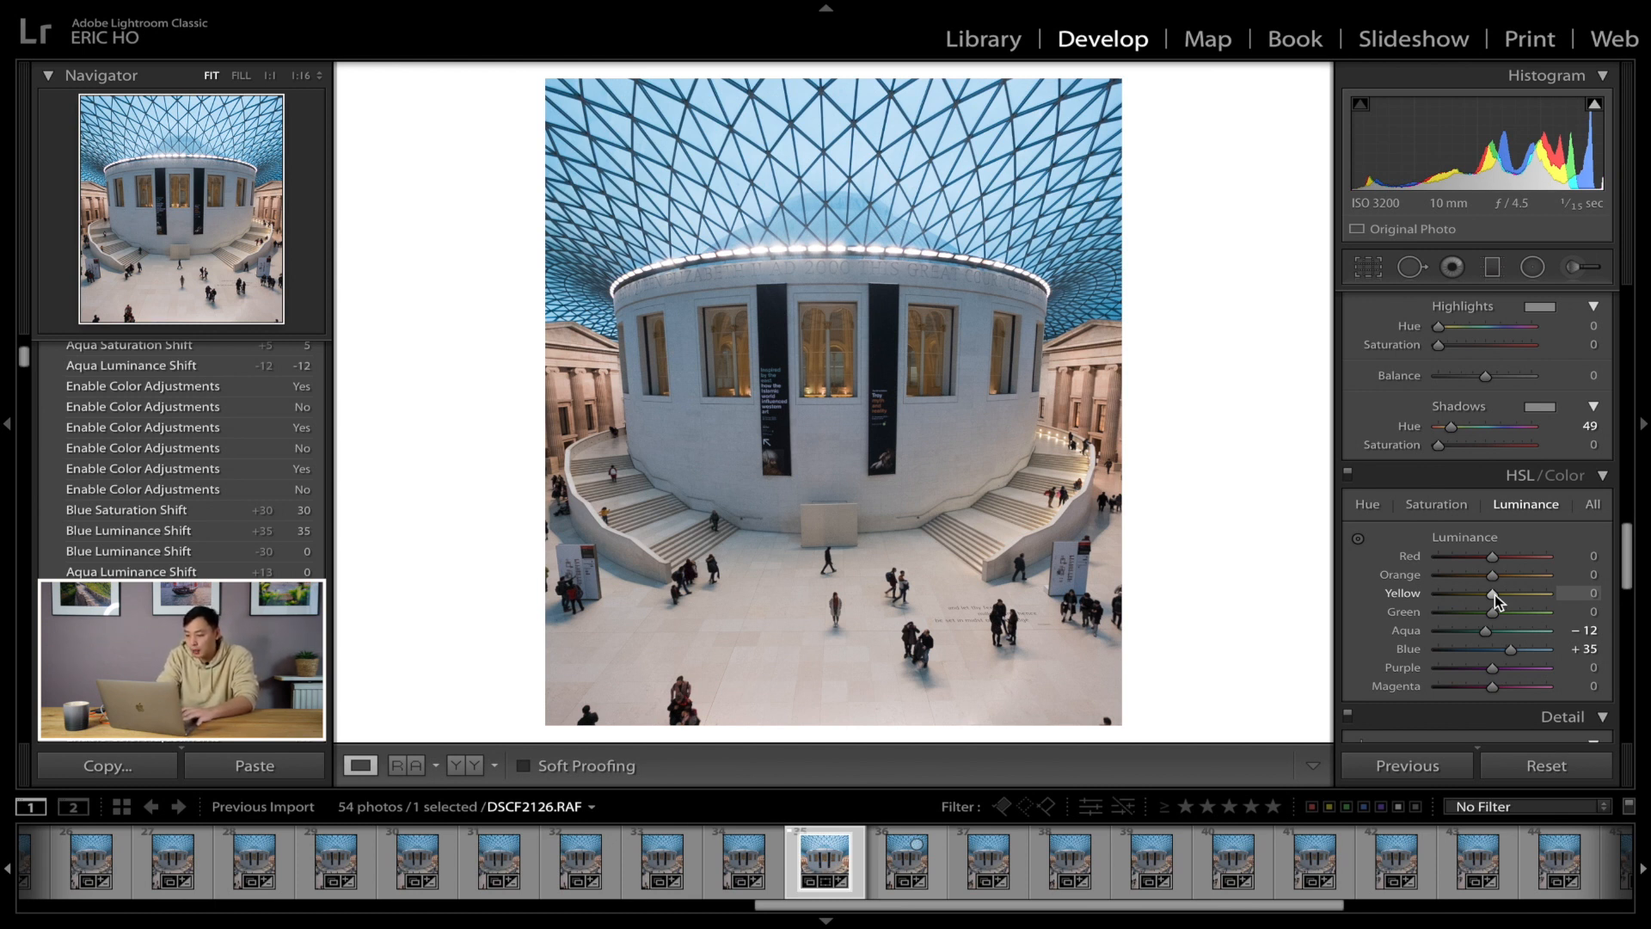
{"action": "mouse_move", "coordinate": [1494, 595]}
{"action": "left_mouse_down"}
{"action": "mouse_move", "coordinate": [1518, 596]}
{"action": "mouse_move", "coordinate": [1461, 592]}
{"action": "mouse_move", "coordinate": [1515, 609]}
{"action": "left_mouse_up"}
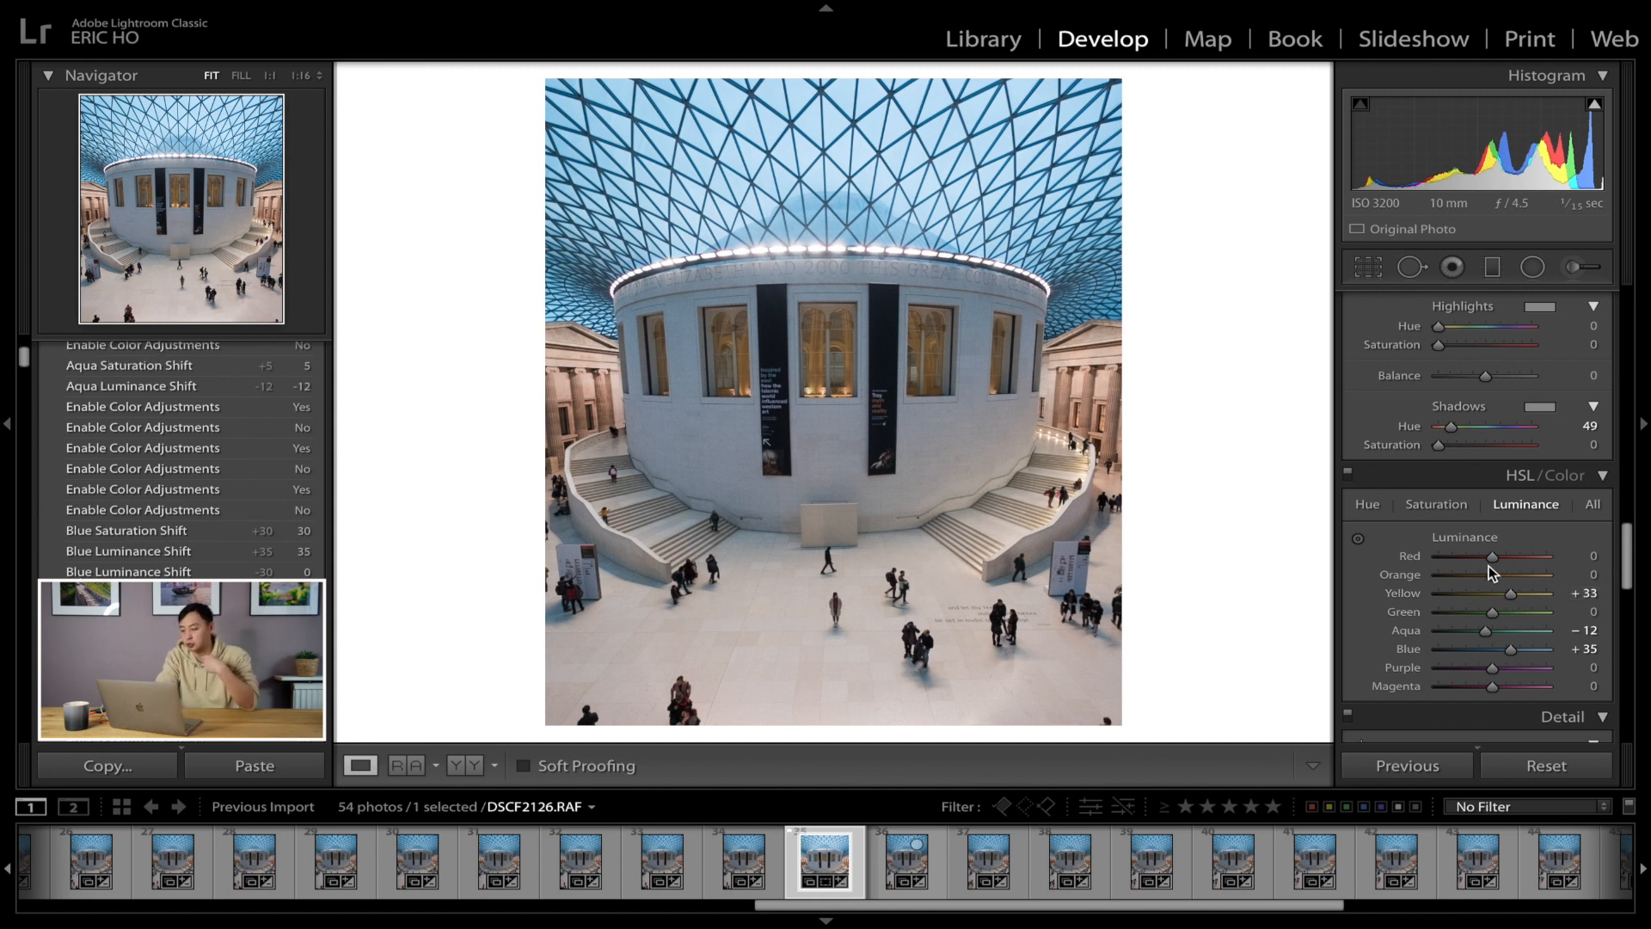
{"action": "left_click", "coordinate": [1436, 505]}
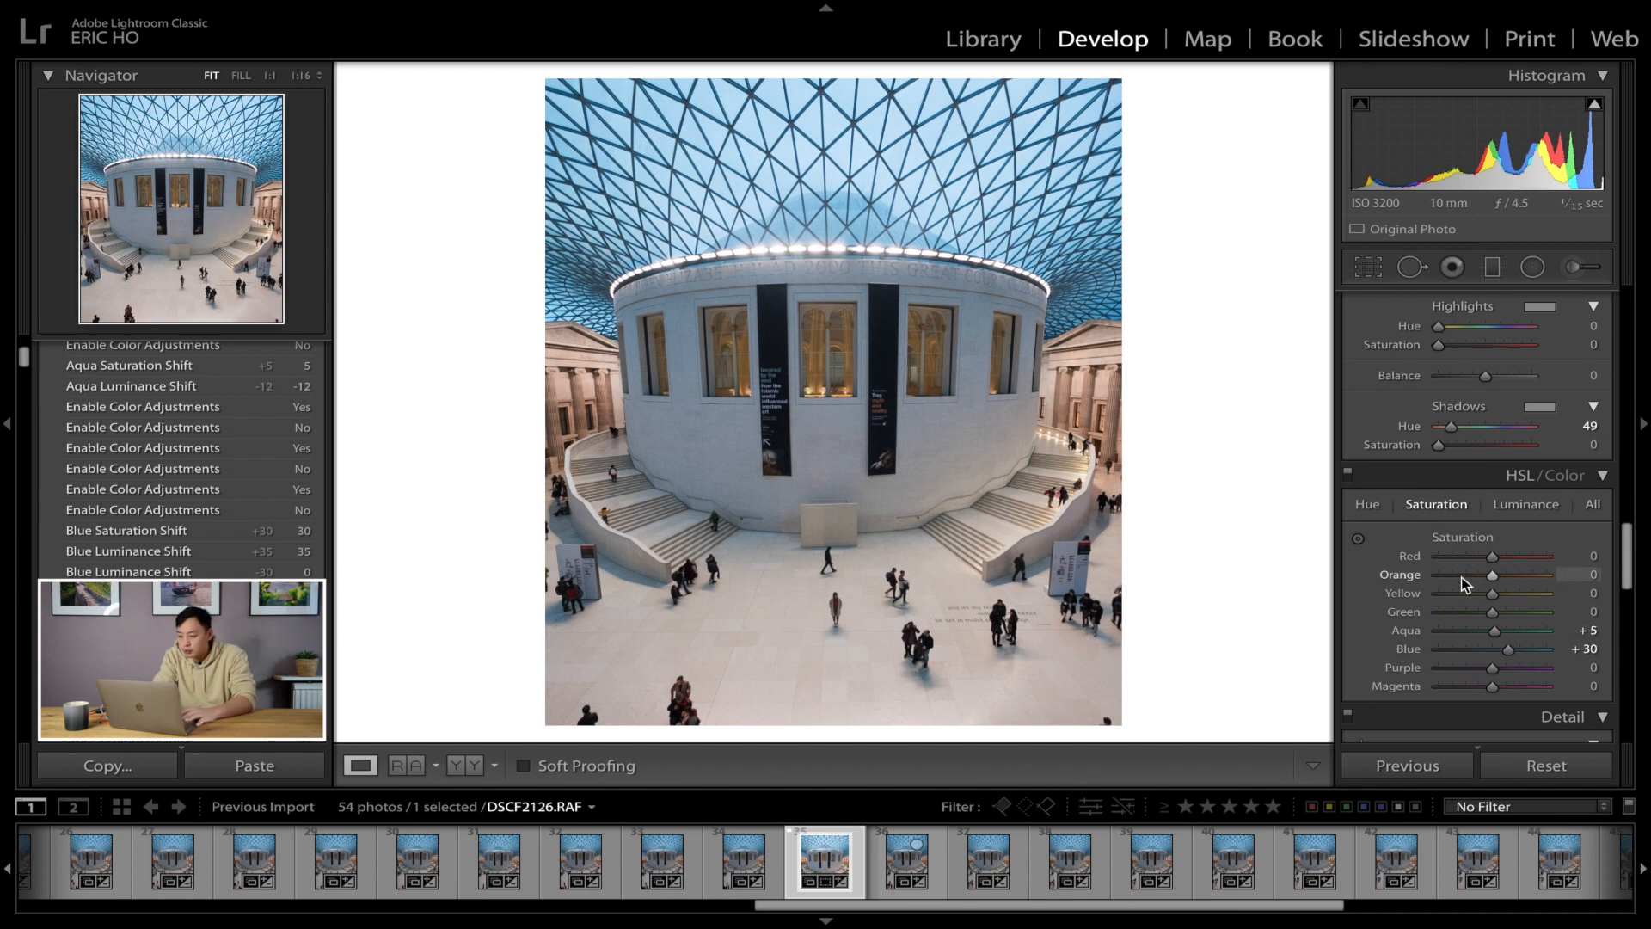
{"action": "left_click_drag", "start_coordinate": [1486, 595], "coordinate": [1485, 593]}
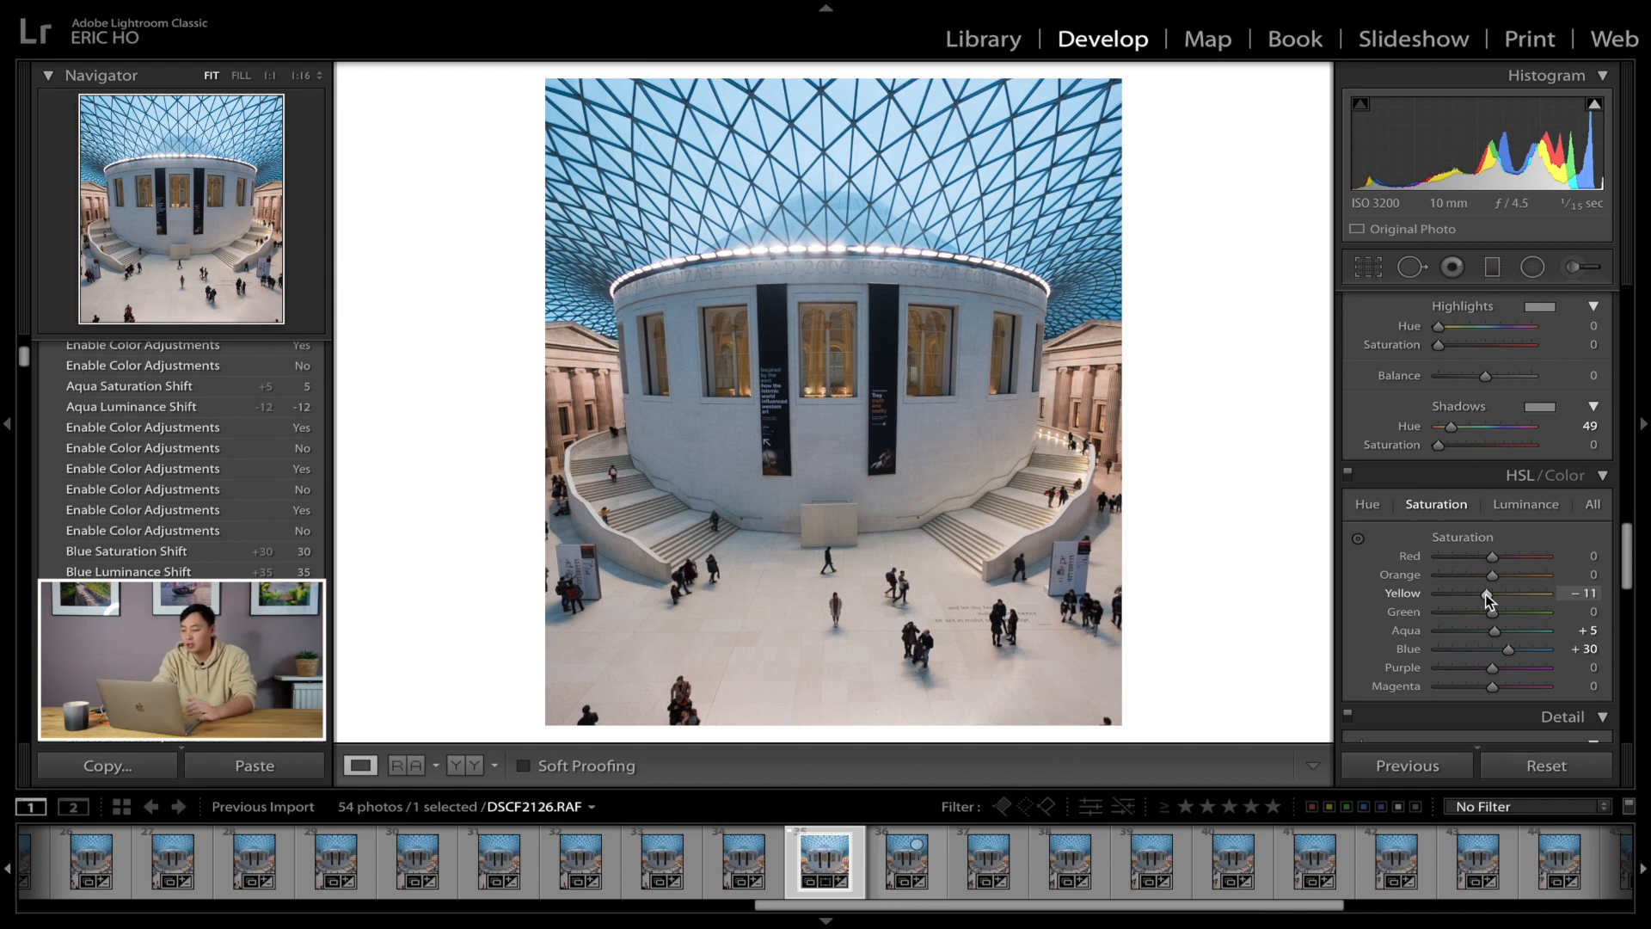
Step: Brighten and slightly intensify the oranges in HSL, with Orange luminance +29 and Orange saturation +4
{"action": "left_click", "coordinate": [1523, 506]}
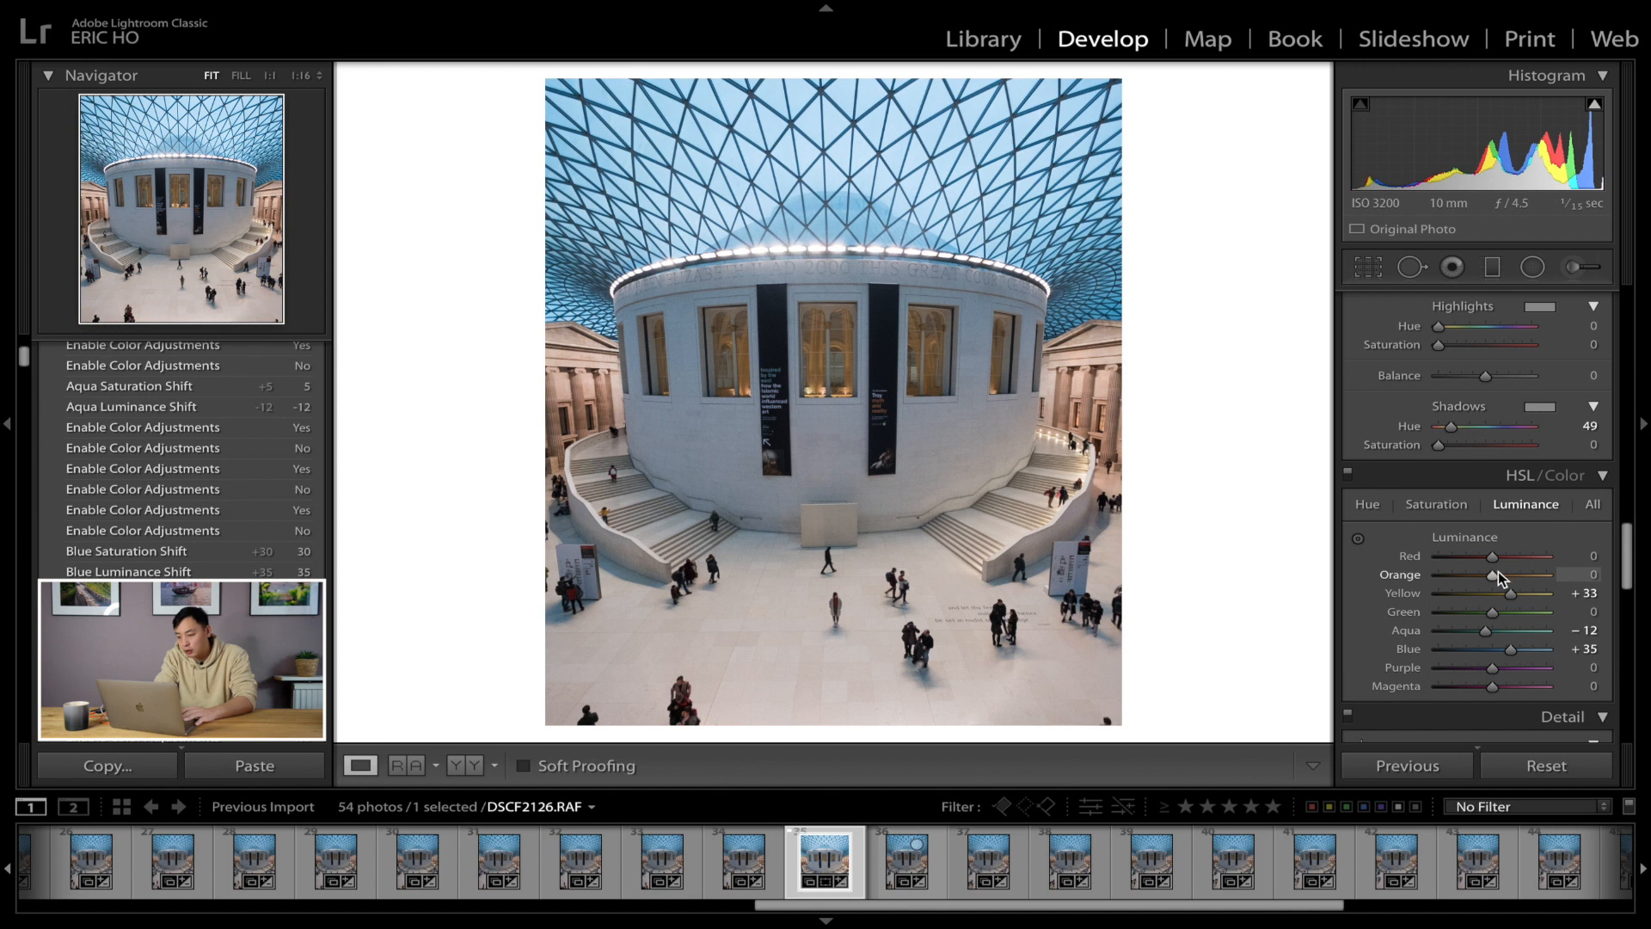
{"action": "mouse_move", "coordinate": [1492, 574]}
{"action": "left_mouse_down"}
{"action": "mouse_move", "coordinate": [1550, 575]}
{"action": "mouse_move", "coordinate": [1497, 583]}
{"action": "left_mouse_up"}
{"action": "left_click", "coordinate": [1440, 502]}
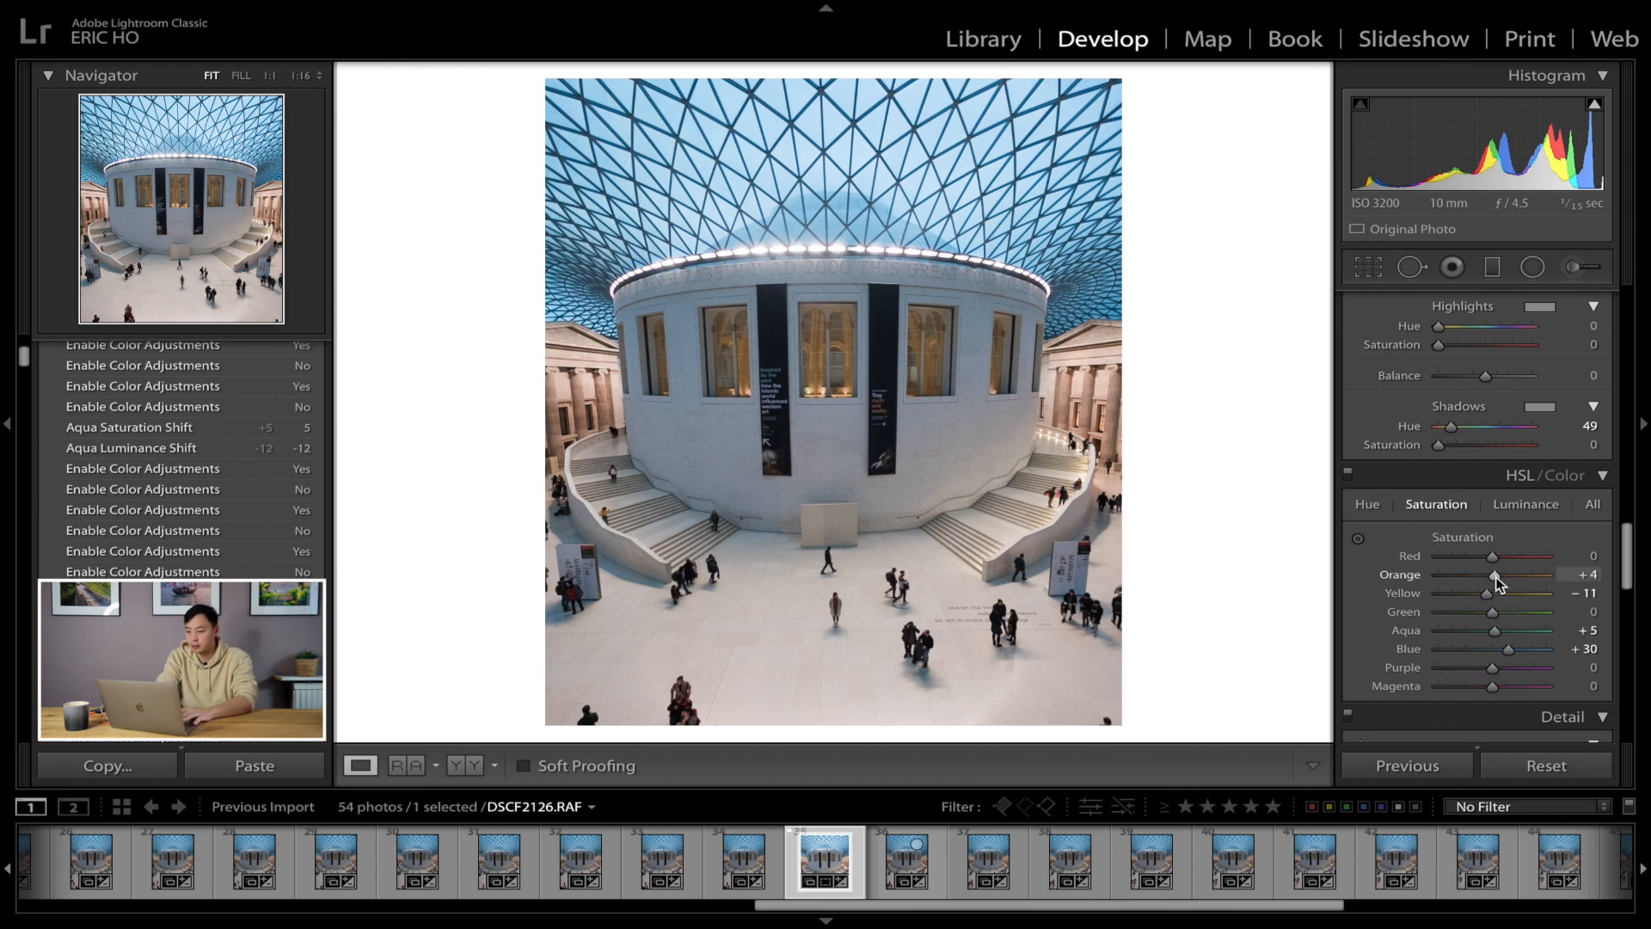
Step: Compare the photo with and without the HSL color adjustments, leaving them enabled
{"action": "left_click", "coordinate": [1348, 476]}
{"action": "left_click", "coordinate": [1348, 475]}
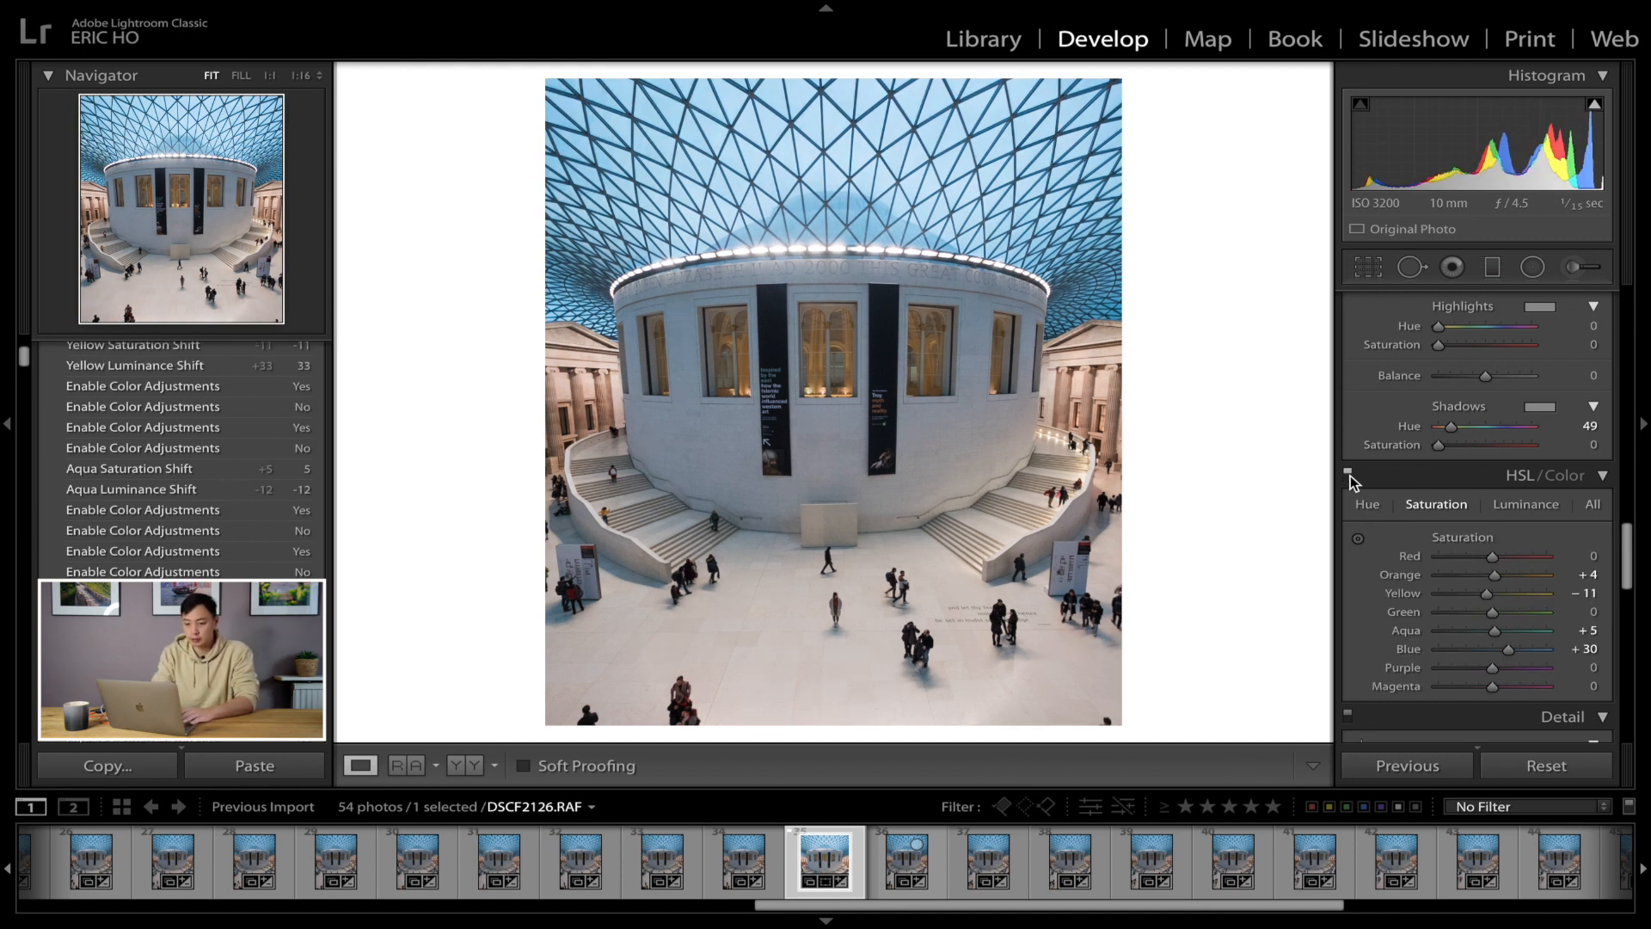
{"action": "left_click", "coordinate": [1349, 477]}
{"action": "left_click", "coordinate": [1349, 476]}
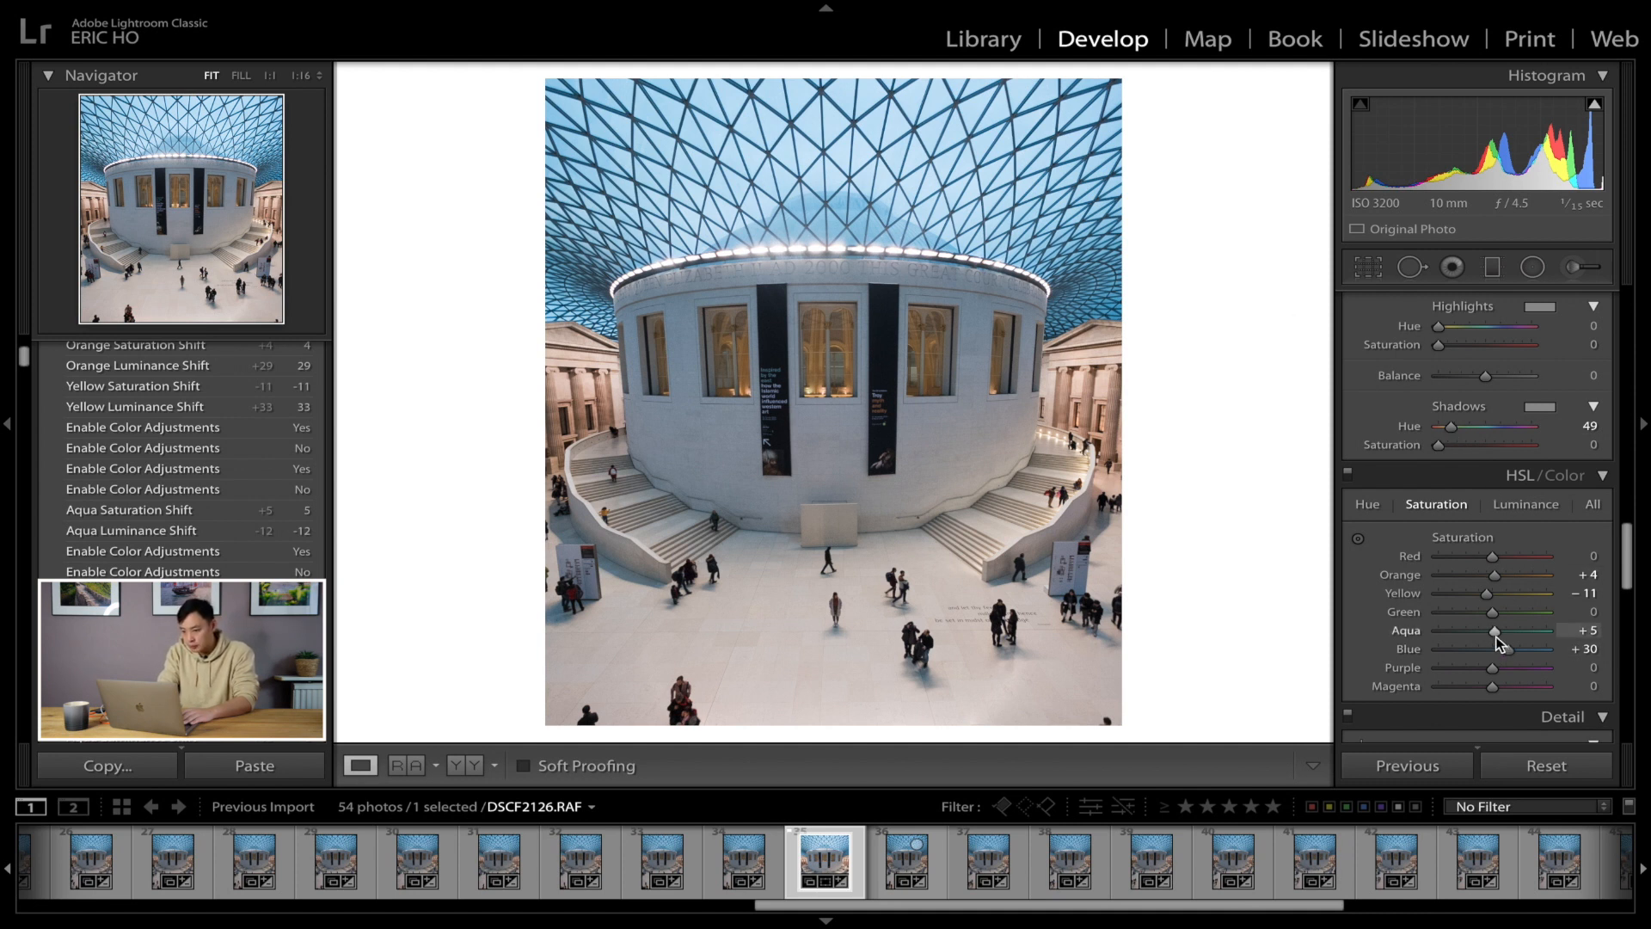
Step: Raise the Aqua saturation to +21 in HSL and compare the photo with and without the color adjustments
{"action": "mouse_move", "coordinate": [1496, 640]}
{"action": "left_mouse_down"}
{"action": "mouse_move", "coordinate": [1554, 643]}
{"action": "mouse_move", "coordinate": [1503, 645]}
{"action": "left_mouse_up"}
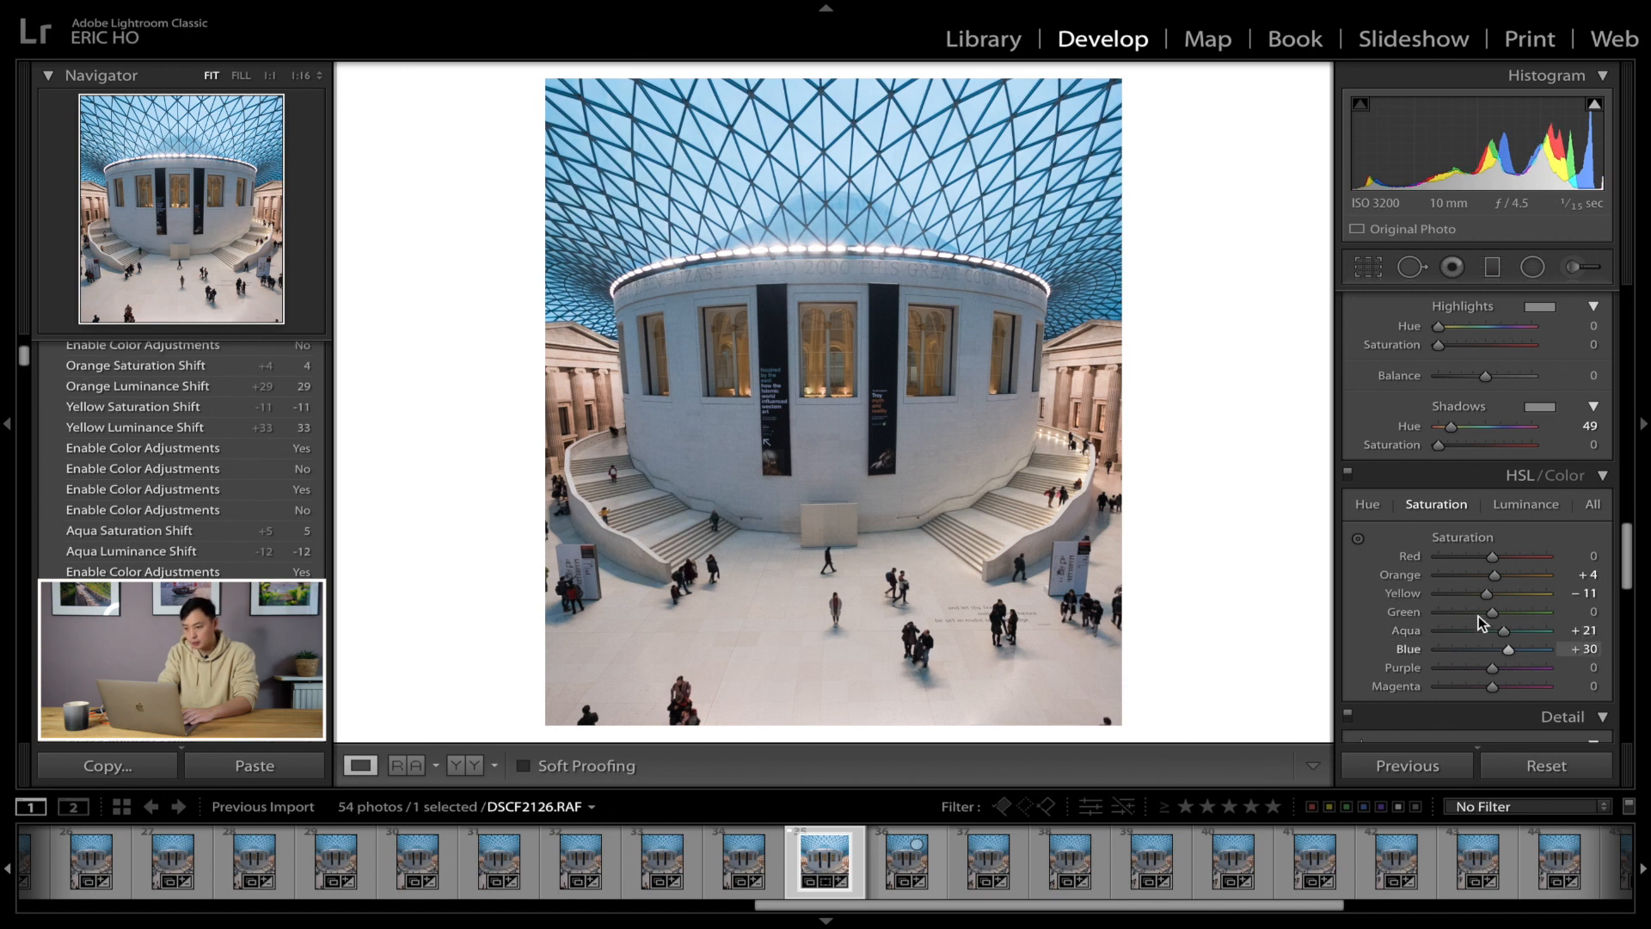
{"action": "left_click", "coordinate": [1350, 476]}
{"action": "left_click", "coordinate": [1350, 475]}
{"action": "left_click", "coordinate": [1350, 475]}
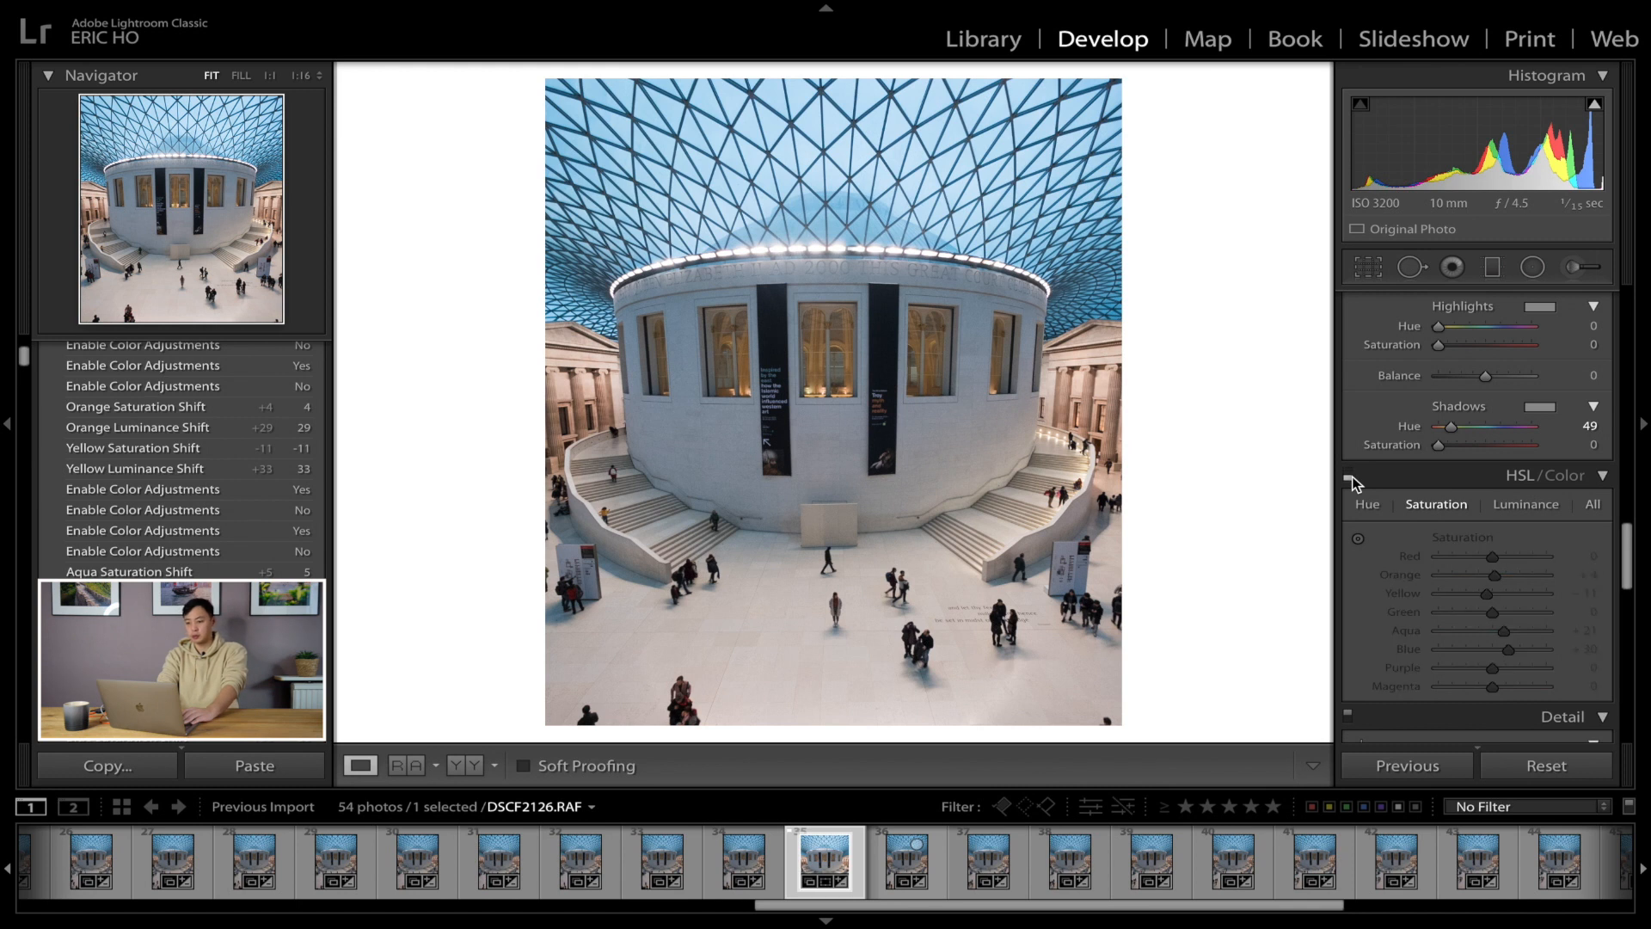
{"action": "left_click", "coordinate": [1350, 475]}
{"action": "left_click", "coordinate": [1350, 476]}
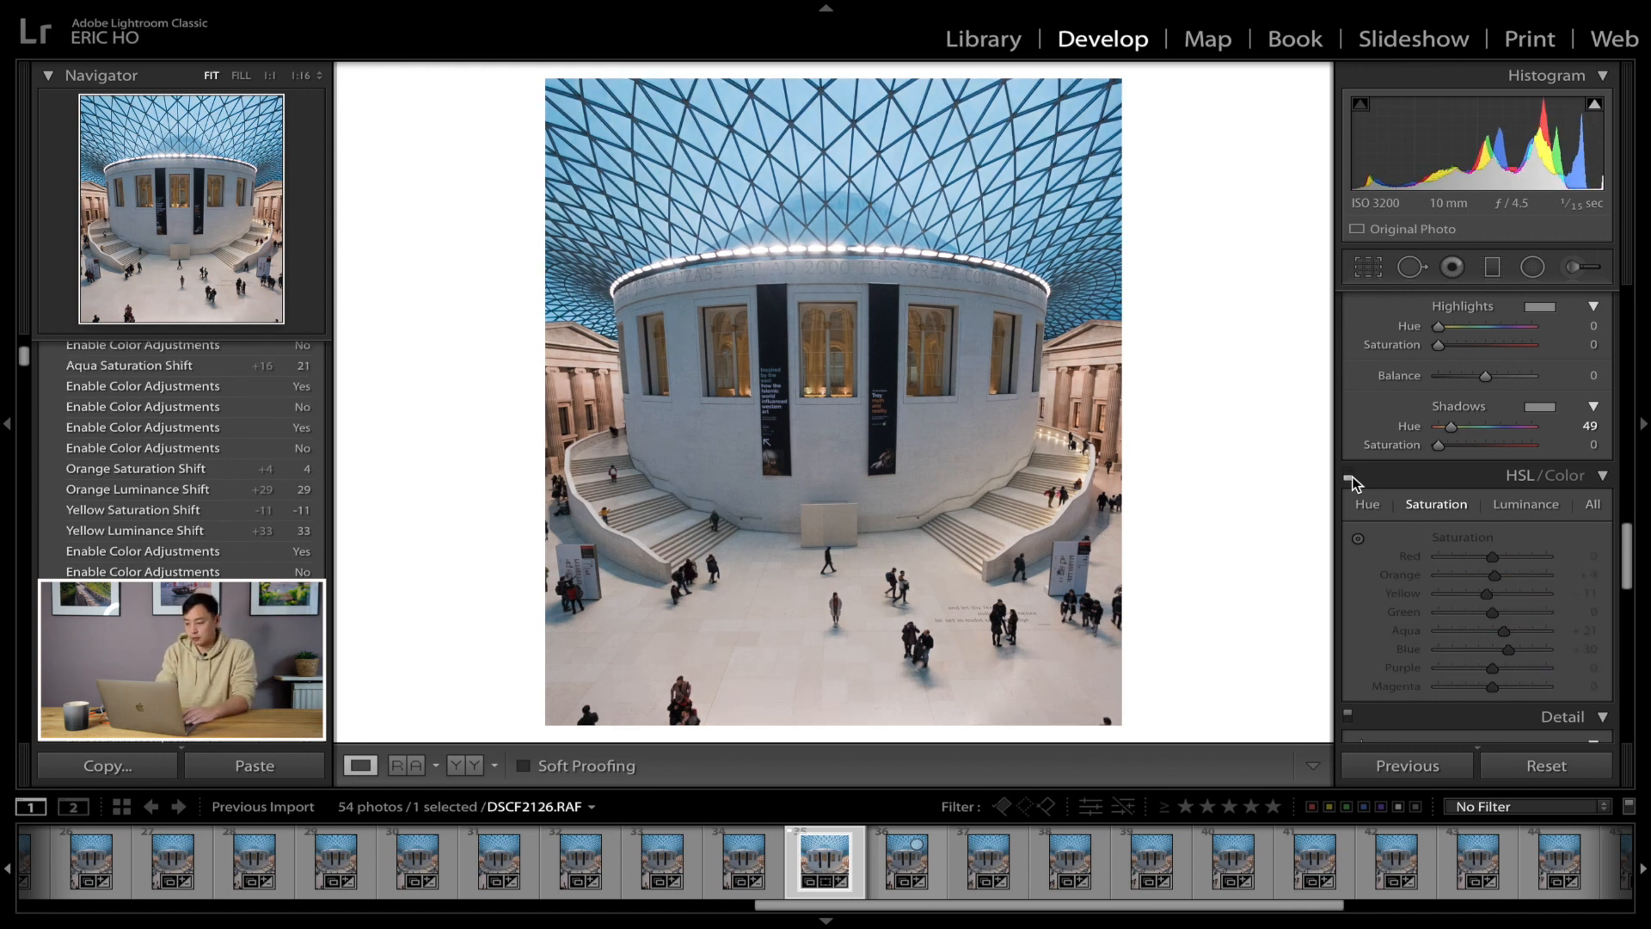
{"action": "left_click", "coordinate": [1350, 475]}
Step: Shift the Yellow hue to -48 in HSL after previewing values up to +100 on the lit windows
{"action": "scroll", "coordinate": [1453, 559], "scroll_direction": "down", "scroll_amount": 3}
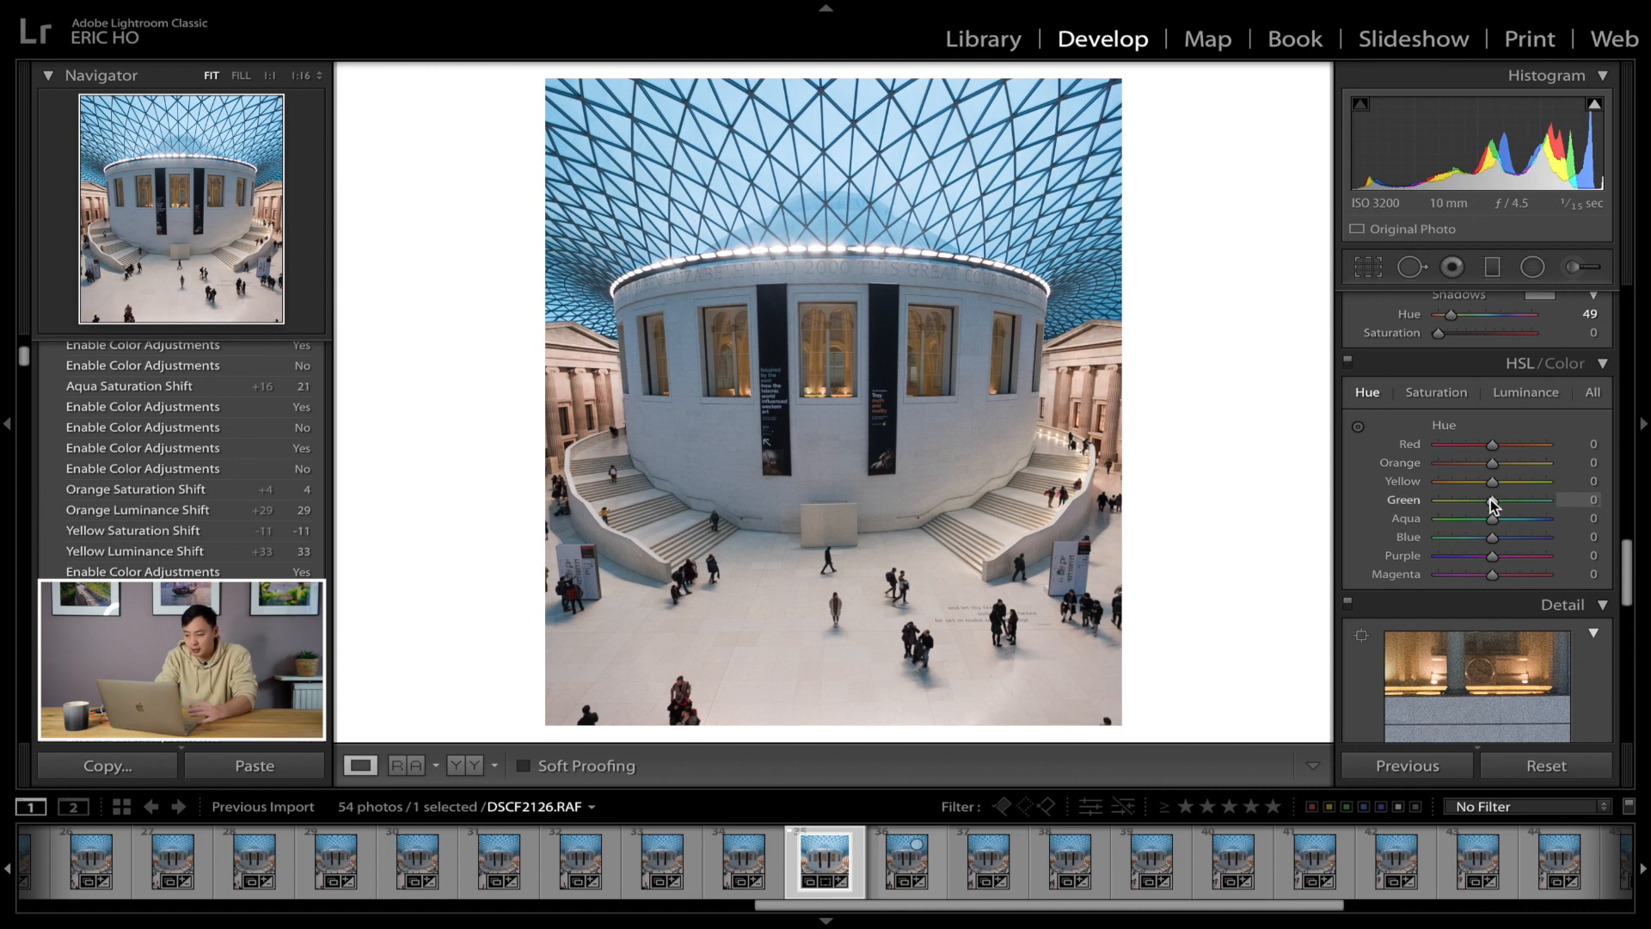
{"action": "mouse_move", "coordinate": [1490, 481]}
{"action": "left_mouse_down"}
{"action": "mouse_move", "coordinate": [1440, 486]}
{"action": "mouse_move", "coordinate": [1536, 494]}
{"action": "mouse_move", "coordinate": [1488, 490]}
{"action": "left_mouse_up"}
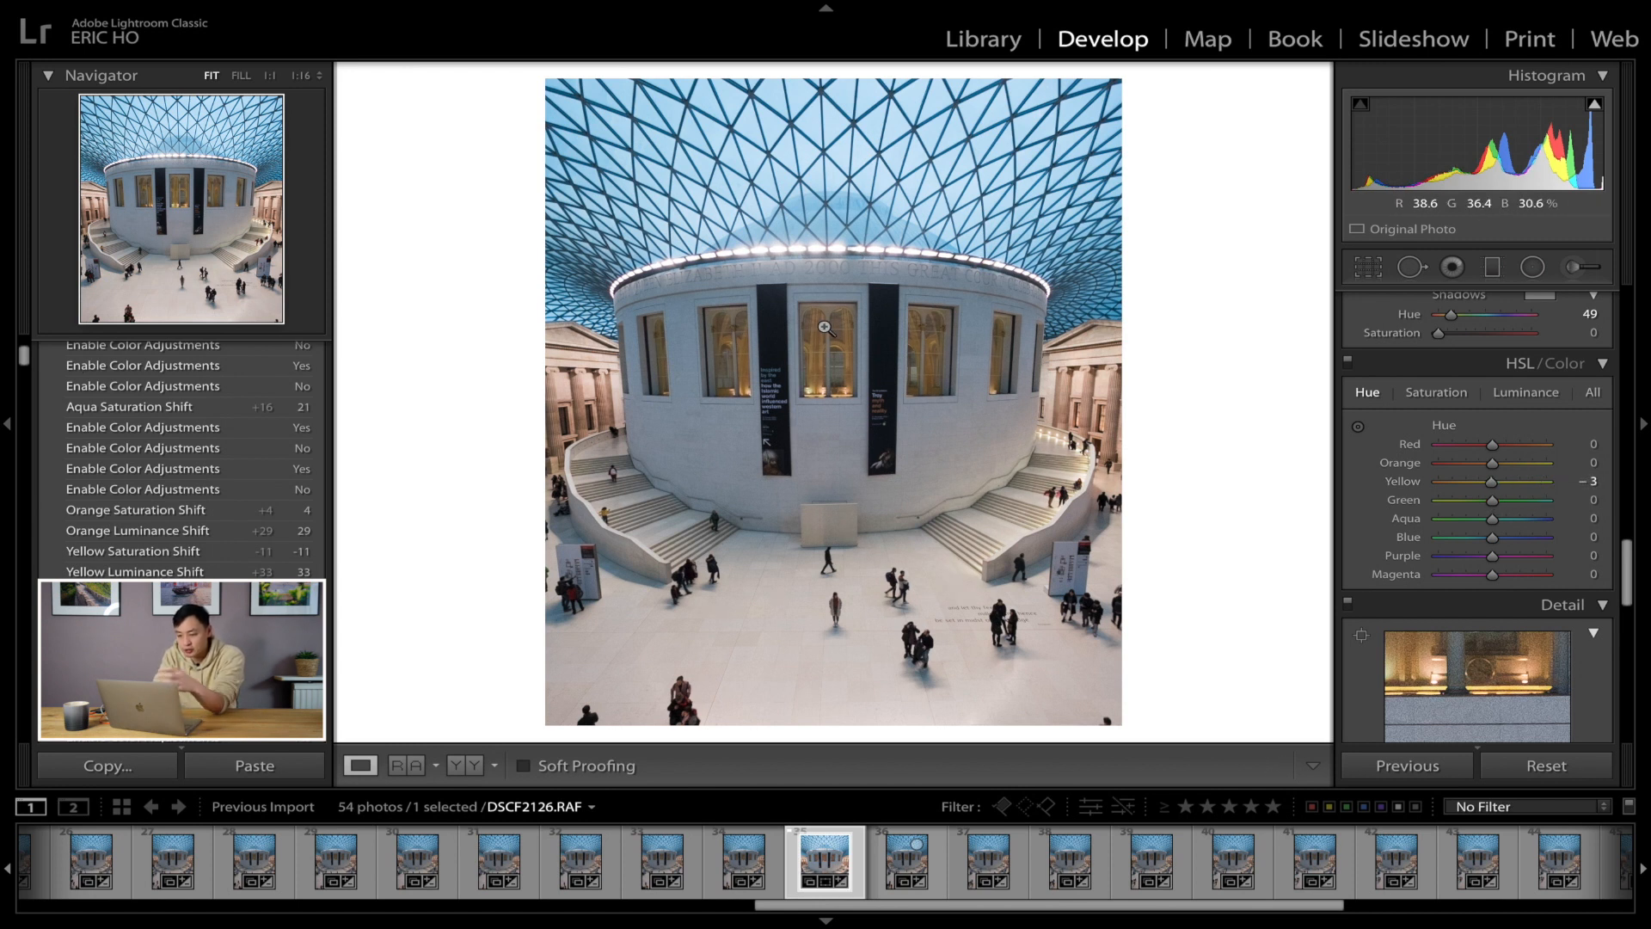
{"action": "left_click", "coordinate": [836, 356]}
{"action": "left_click", "coordinate": [839, 358]}
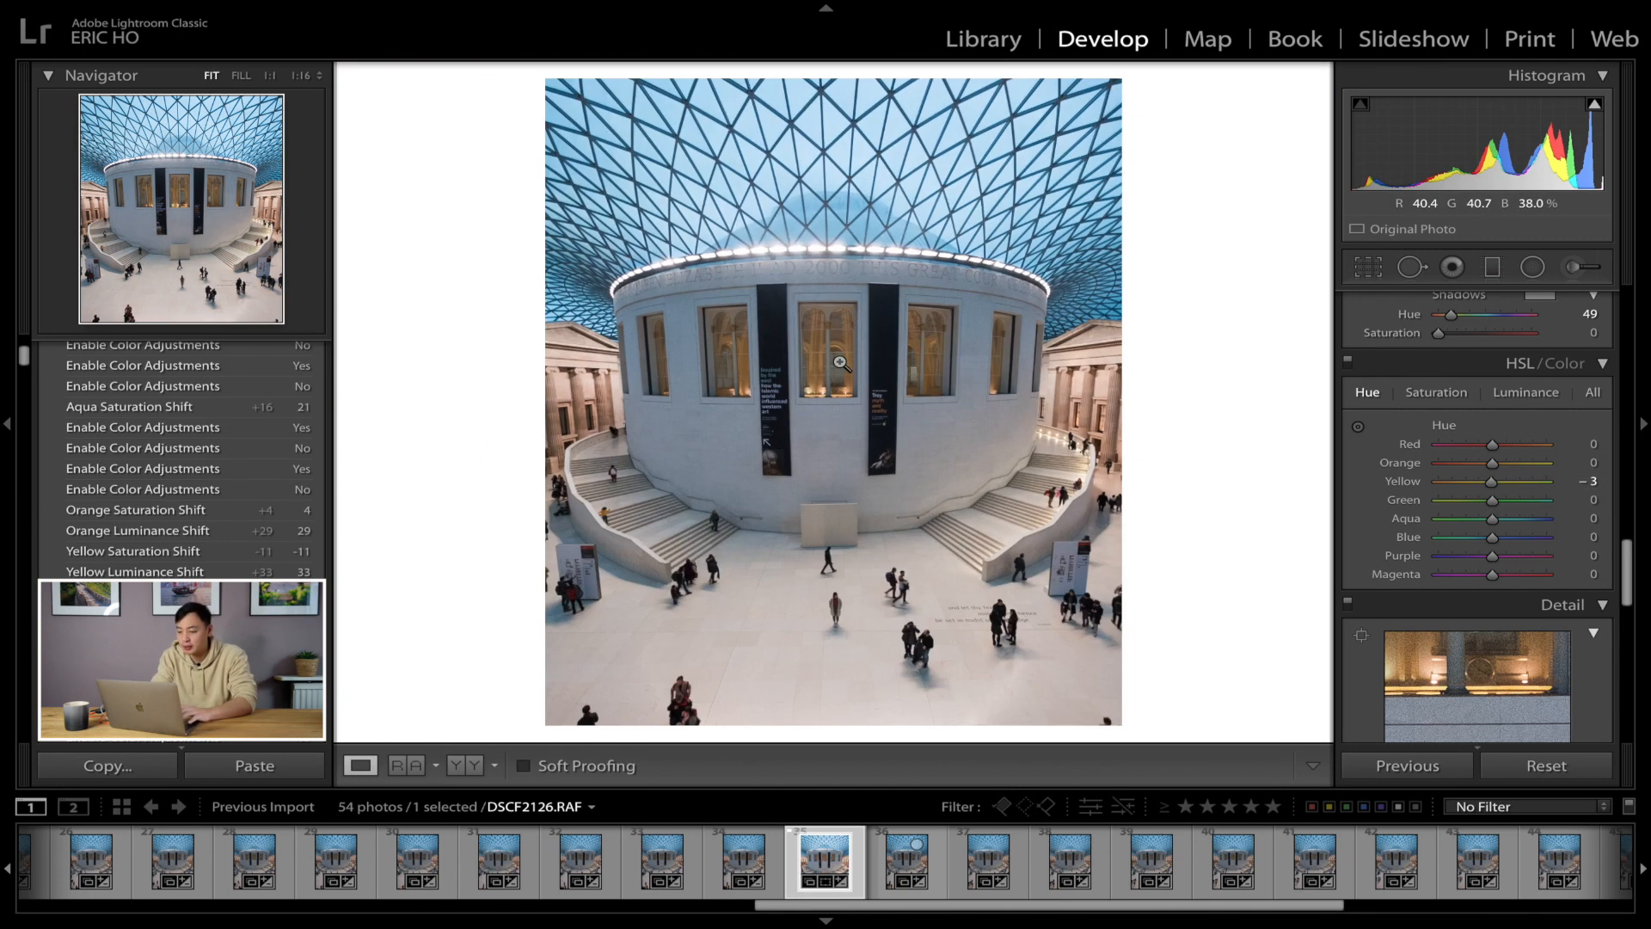
{"action": "left_click", "coordinate": [840, 363]}
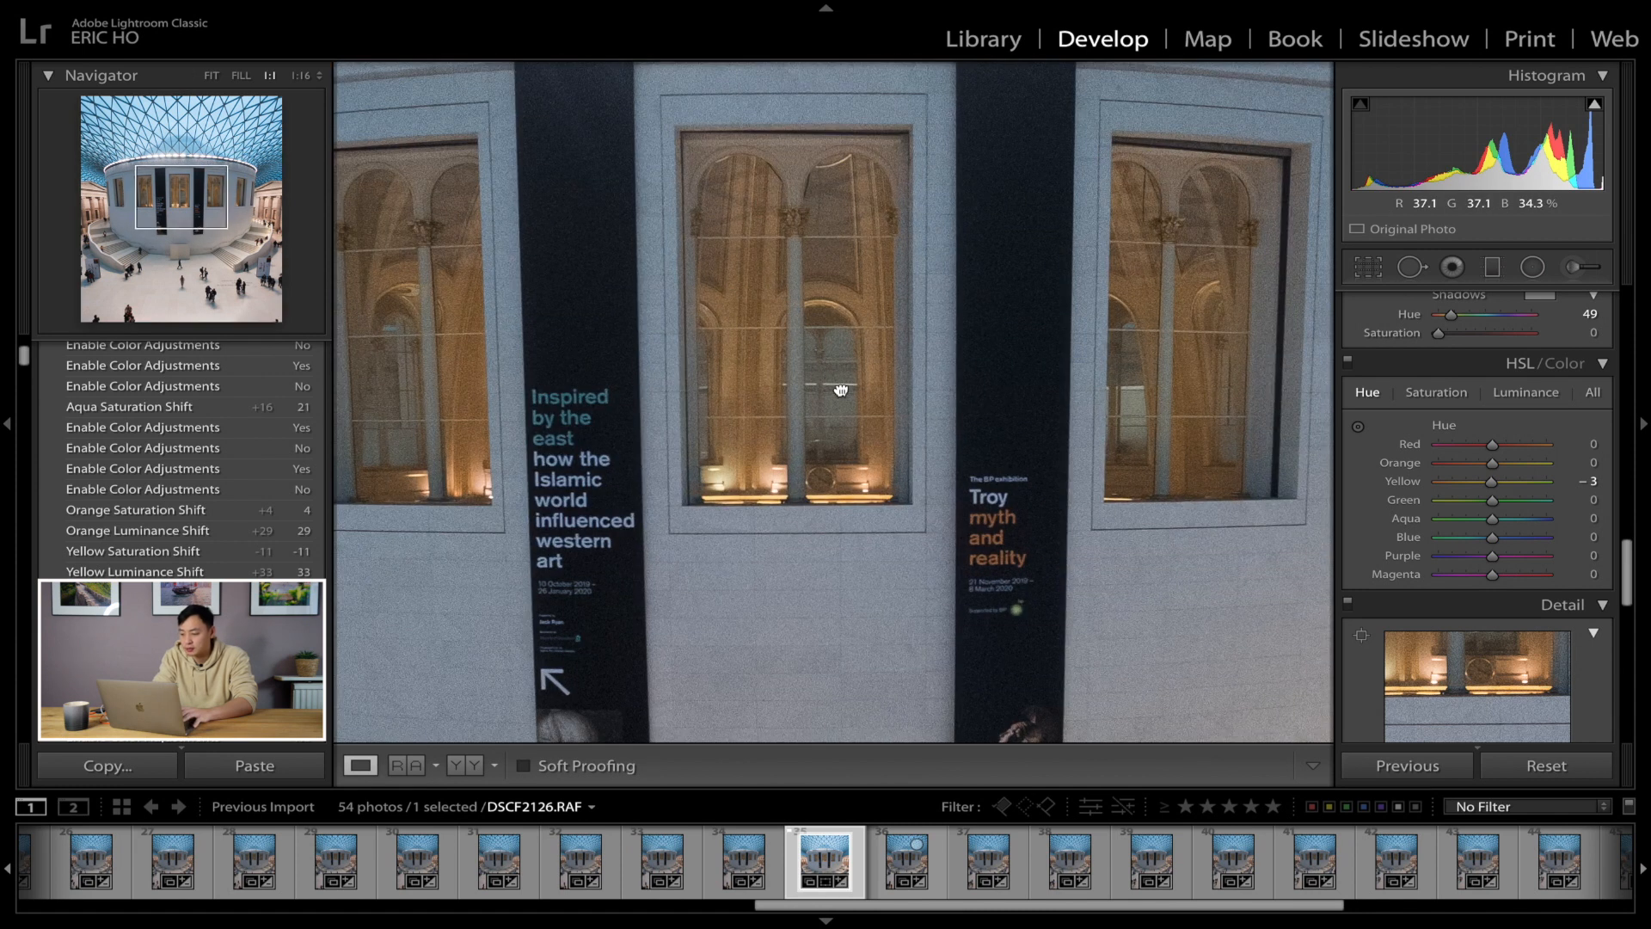
{"action": "left_click_drag", "start_coordinate": [1486, 488], "coordinate": [1524, 499]}
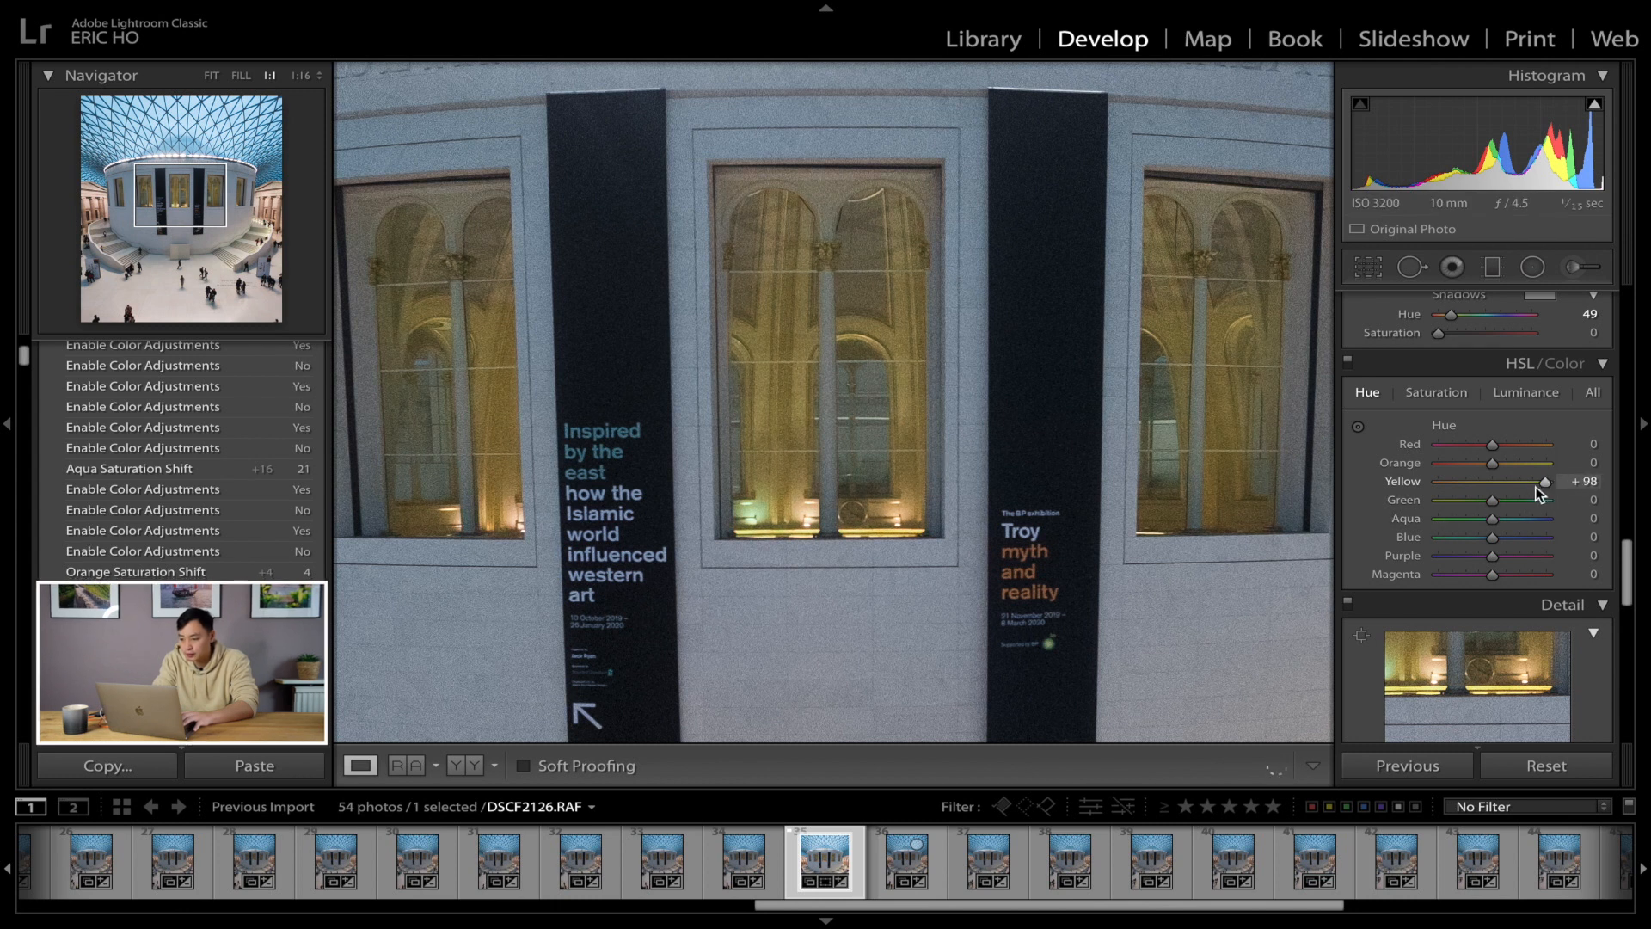
{"action": "left_click_drag", "start_coordinate": [1536, 487], "coordinate": [1465, 486]}
{"action": "left_click", "coordinate": [1131, 537]}
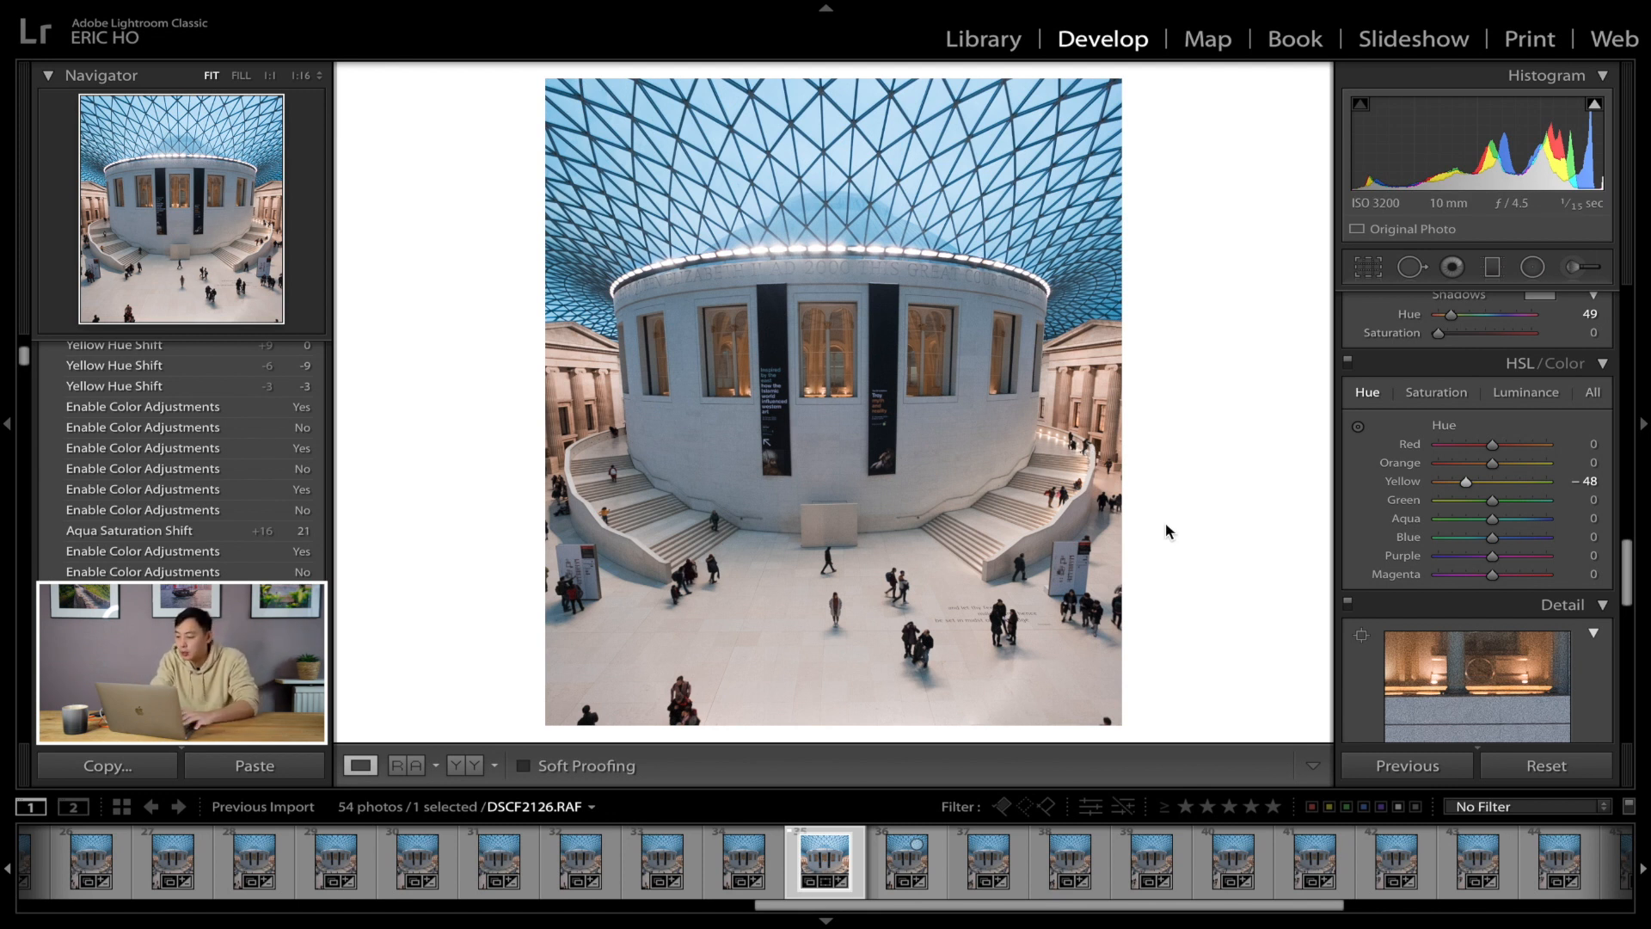
Step: Compare the photo with and without the HSL adjustments after the Yellow hue change, leaving them enabled
{"action": "left_click", "coordinate": [1347, 362]}
{"action": "left_click", "coordinate": [1348, 361]}
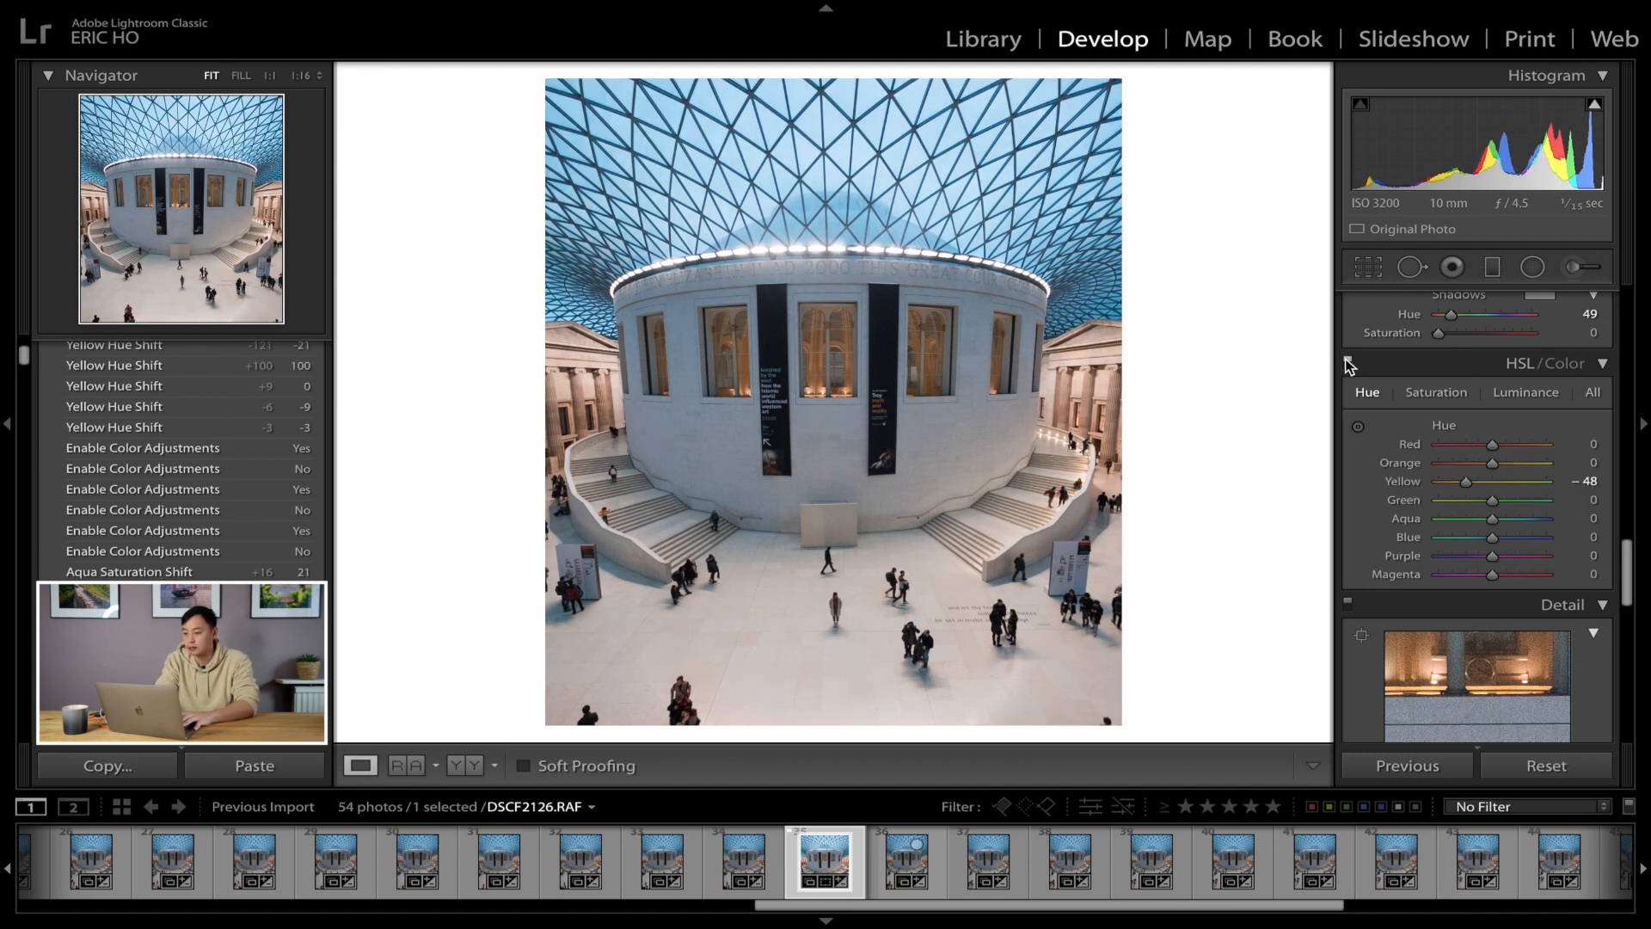
{"action": "left_click", "coordinate": [1348, 361]}
{"action": "left_click", "coordinate": [1347, 361]}
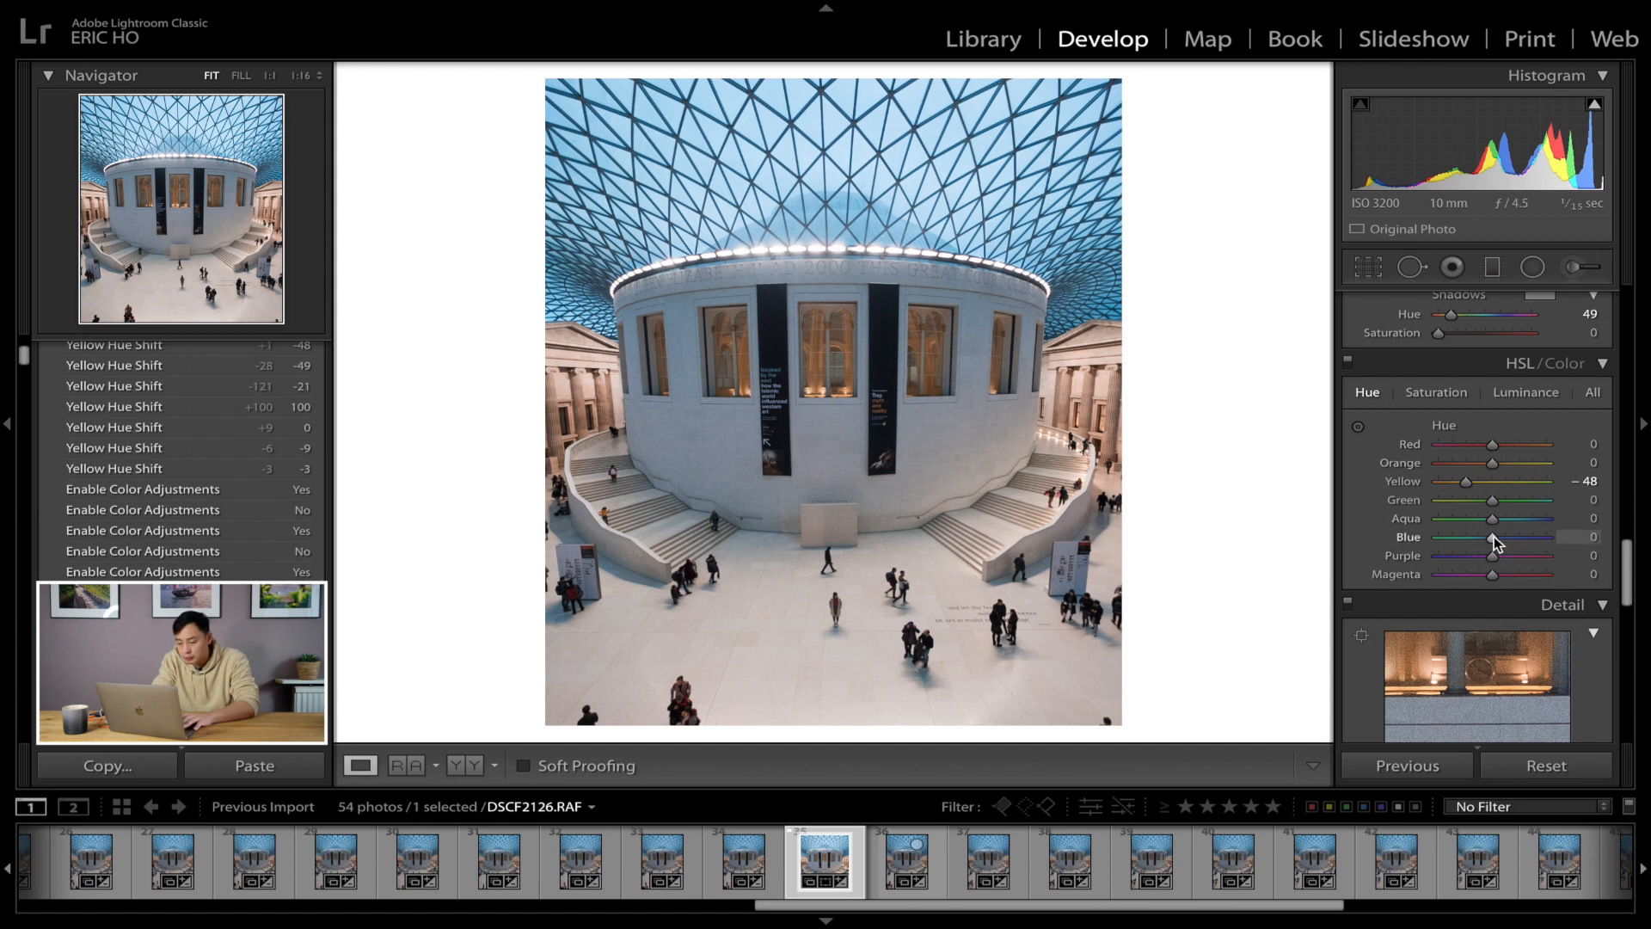
Step: Preview extreme Blue hue shifts and reset Blue to 0, then set the Aqua hue to -8 in HSL
{"action": "left_click_drag", "start_coordinate": [1493, 538], "coordinate": [1453, 538]}
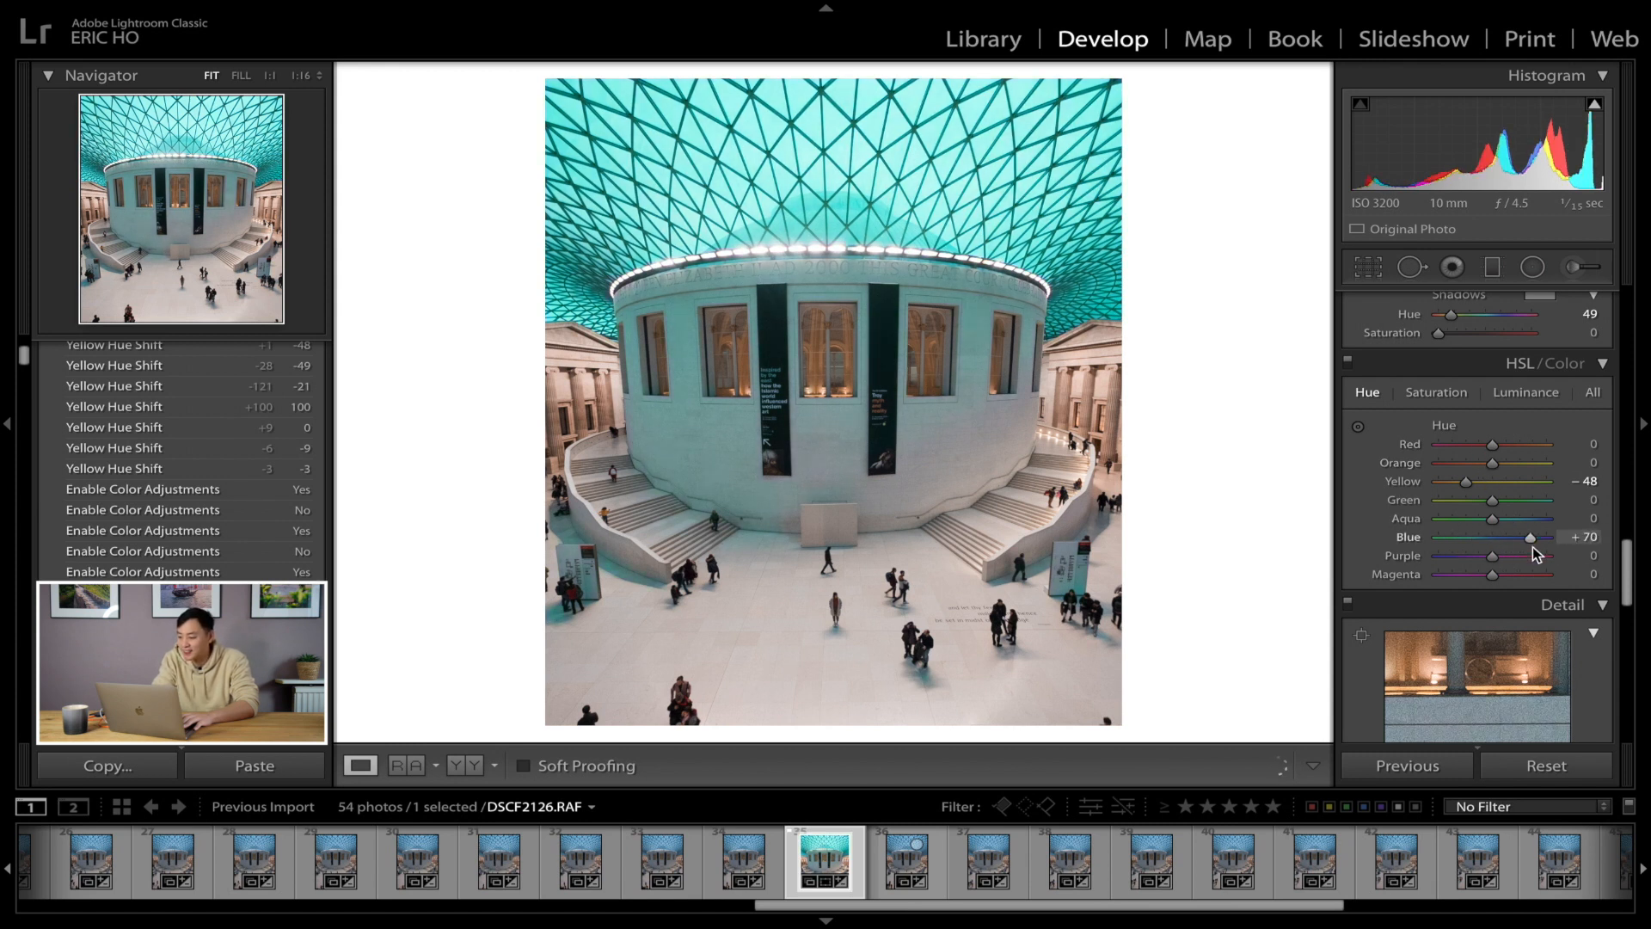
{"action": "double_click", "coordinate": [1532, 542]}
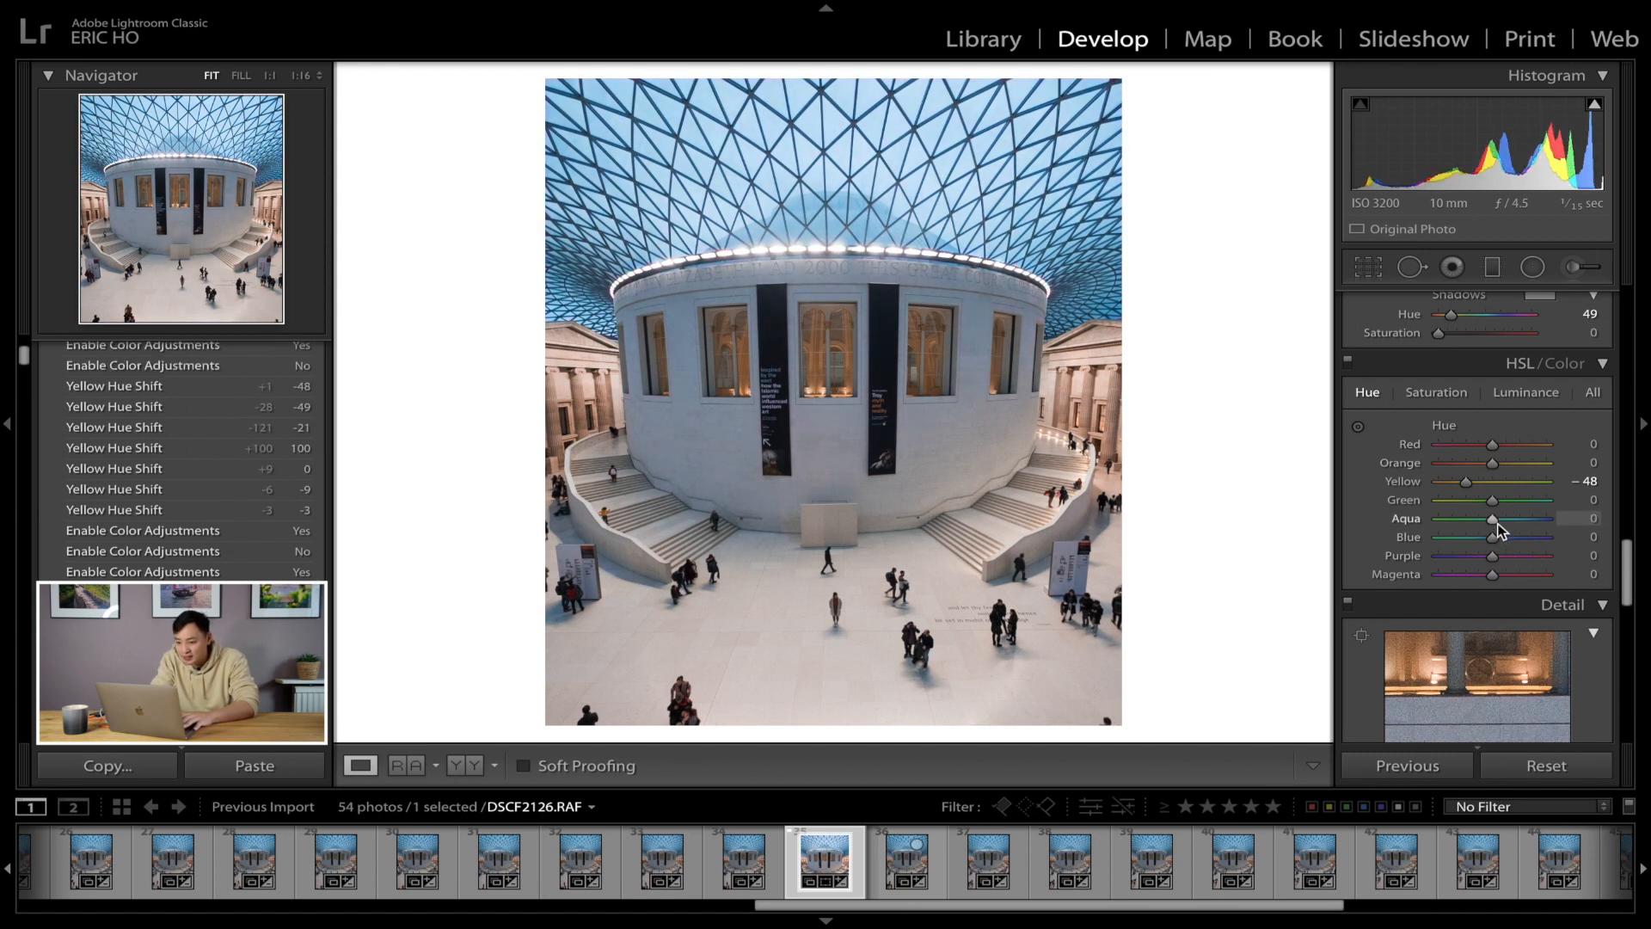
{"action": "mouse_move", "coordinate": [1497, 531]}
{"action": "left_mouse_down"}
{"action": "mouse_move", "coordinate": [1457, 522]}
{"action": "mouse_move", "coordinate": [1510, 528]}
{"action": "mouse_move", "coordinate": [1472, 531]}
{"action": "mouse_move", "coordinate": [1493, 525]}
{"action": "left_mouse_up"}
Step: Show the info overlay with the file name, exposure settings and lens on the photo
{"action": "scroll", "coordinate": [1440, 576], "scroll_direction": "down", "scroll_amount": 5}
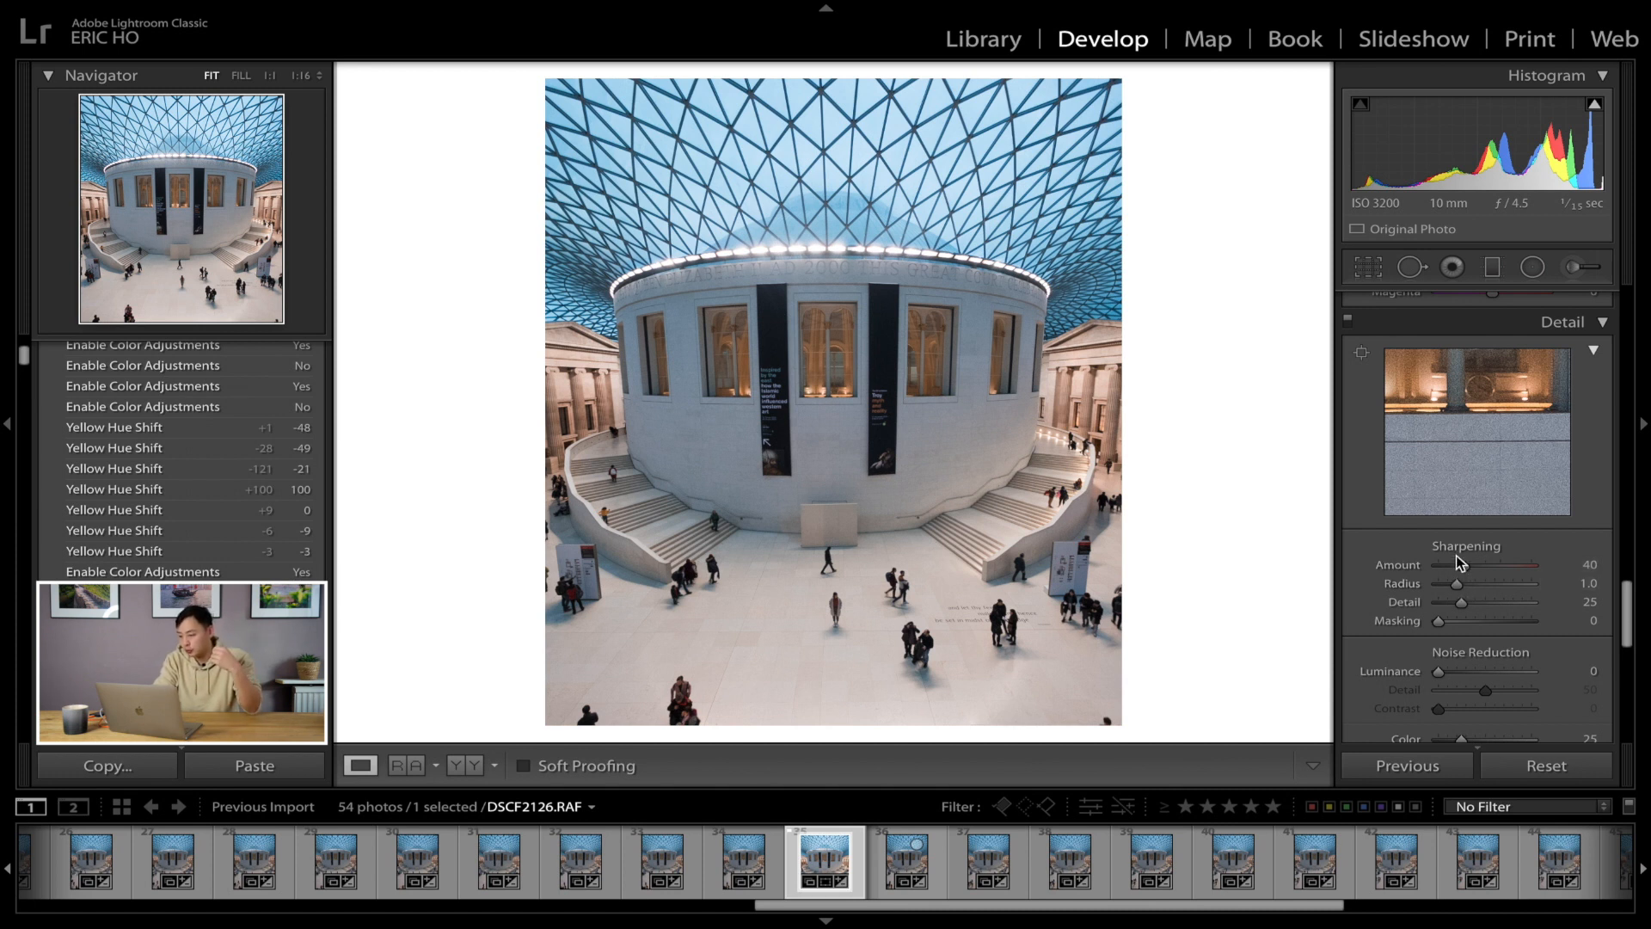
{"action": "scroll", "coordinate": [1460, 563], "scroll_direction": "down", "scroll_amount": 1}
{"action": "scroll", "coordinate": [1461, 563], "scroll_direction": "down", "scroll_amount": 8}
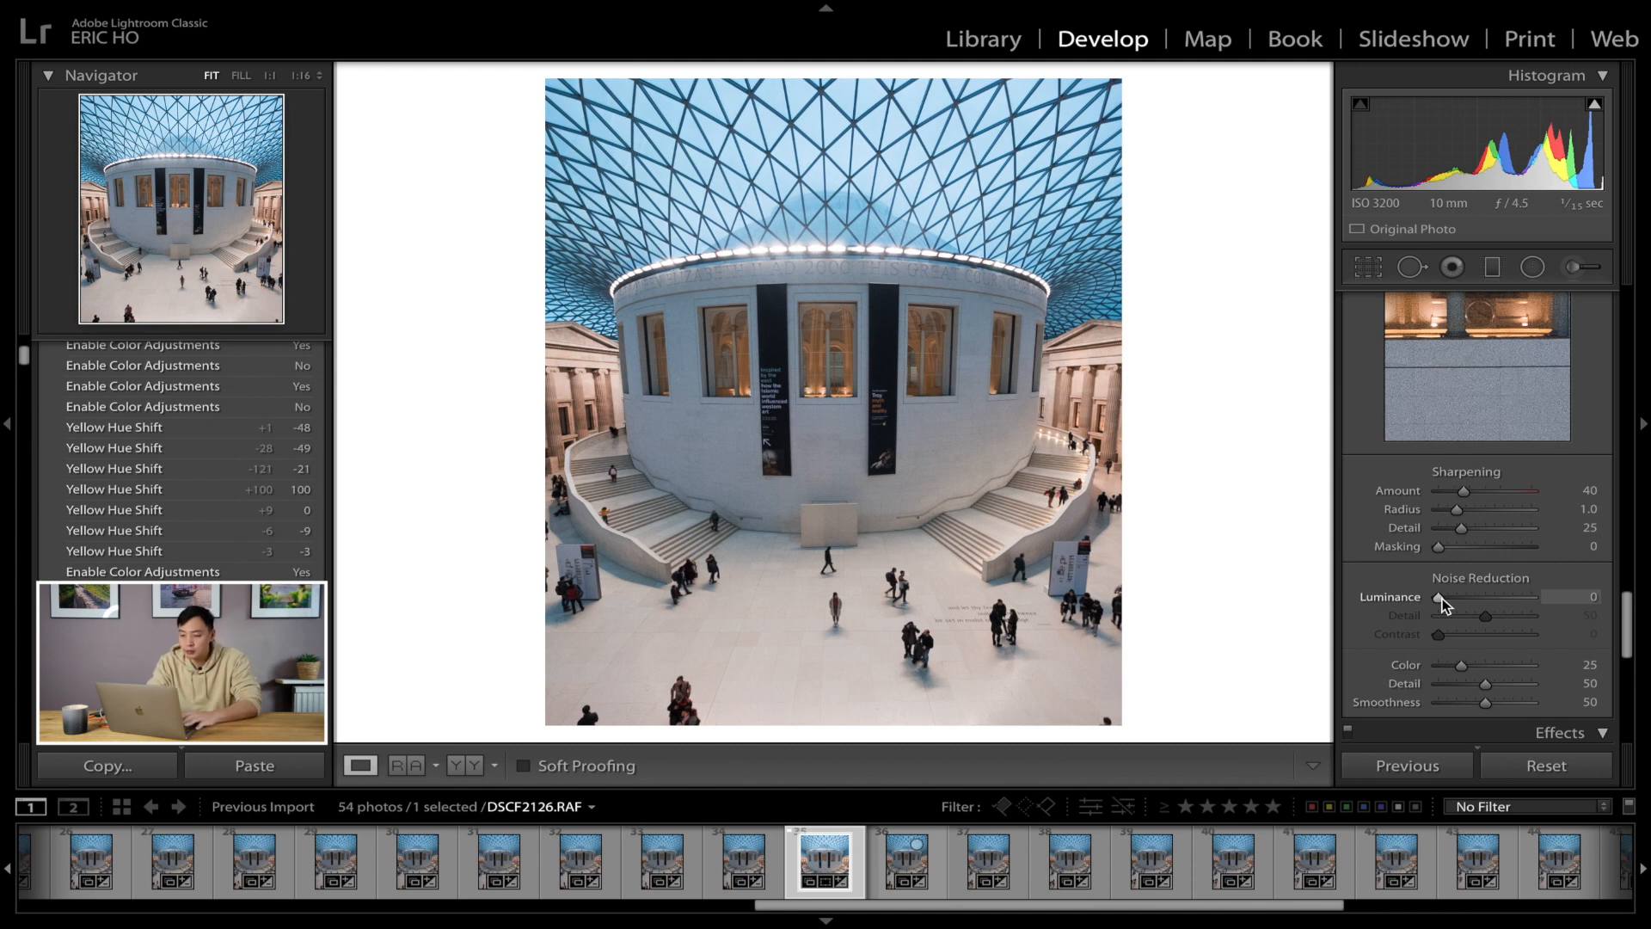
{"action": "key", "text": "i"}
{"action": "key", "text": "i"}
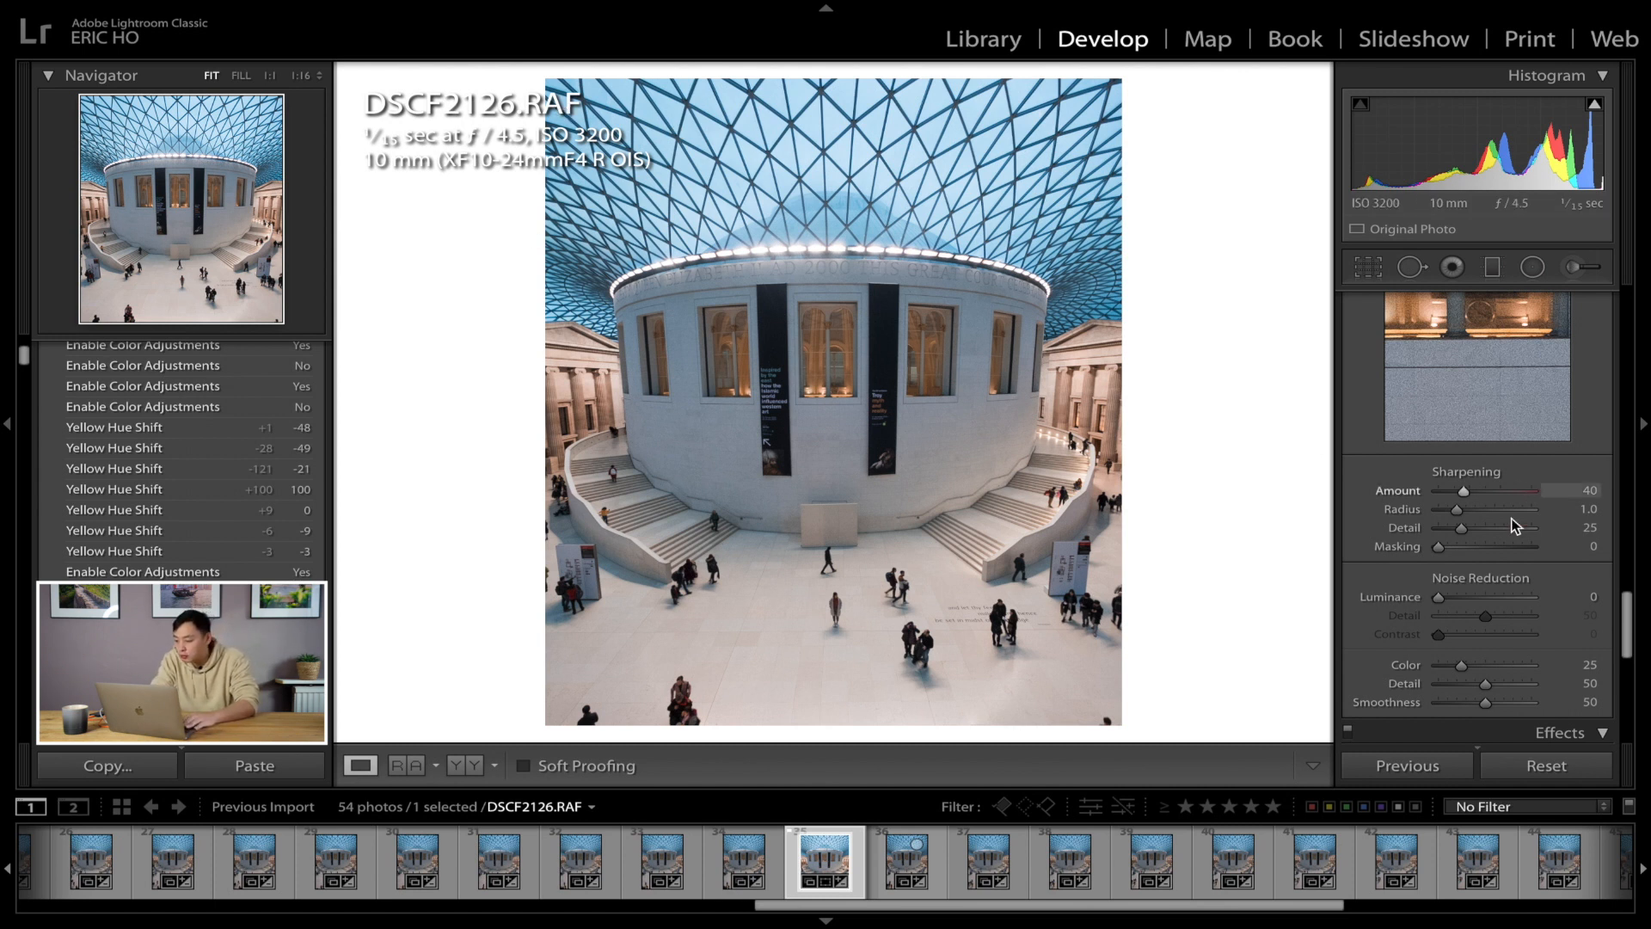
Step: Set the Noise Reduction luminance to 10 and check the wall detail up close
{"action": "left_click_drag", "start_coordinate": [1446, 596], "coordinate": [1452, 596]}
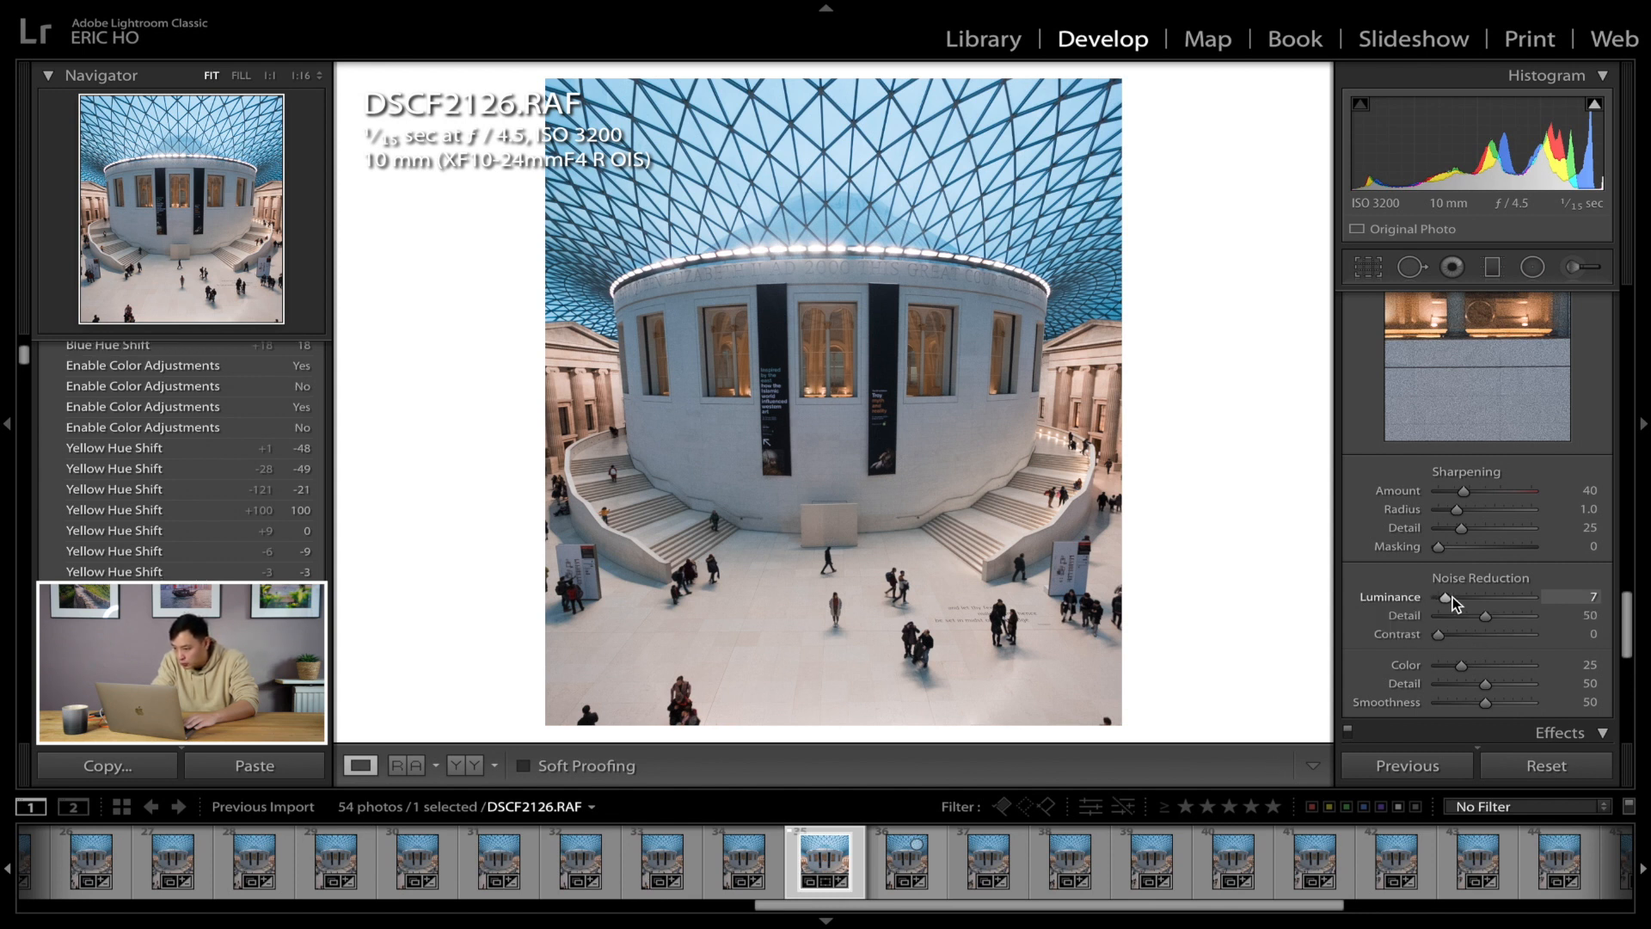
{"action": "left_click_drag", "start_coordinate": [1448, 597], "coordinate": [1450, 597]}
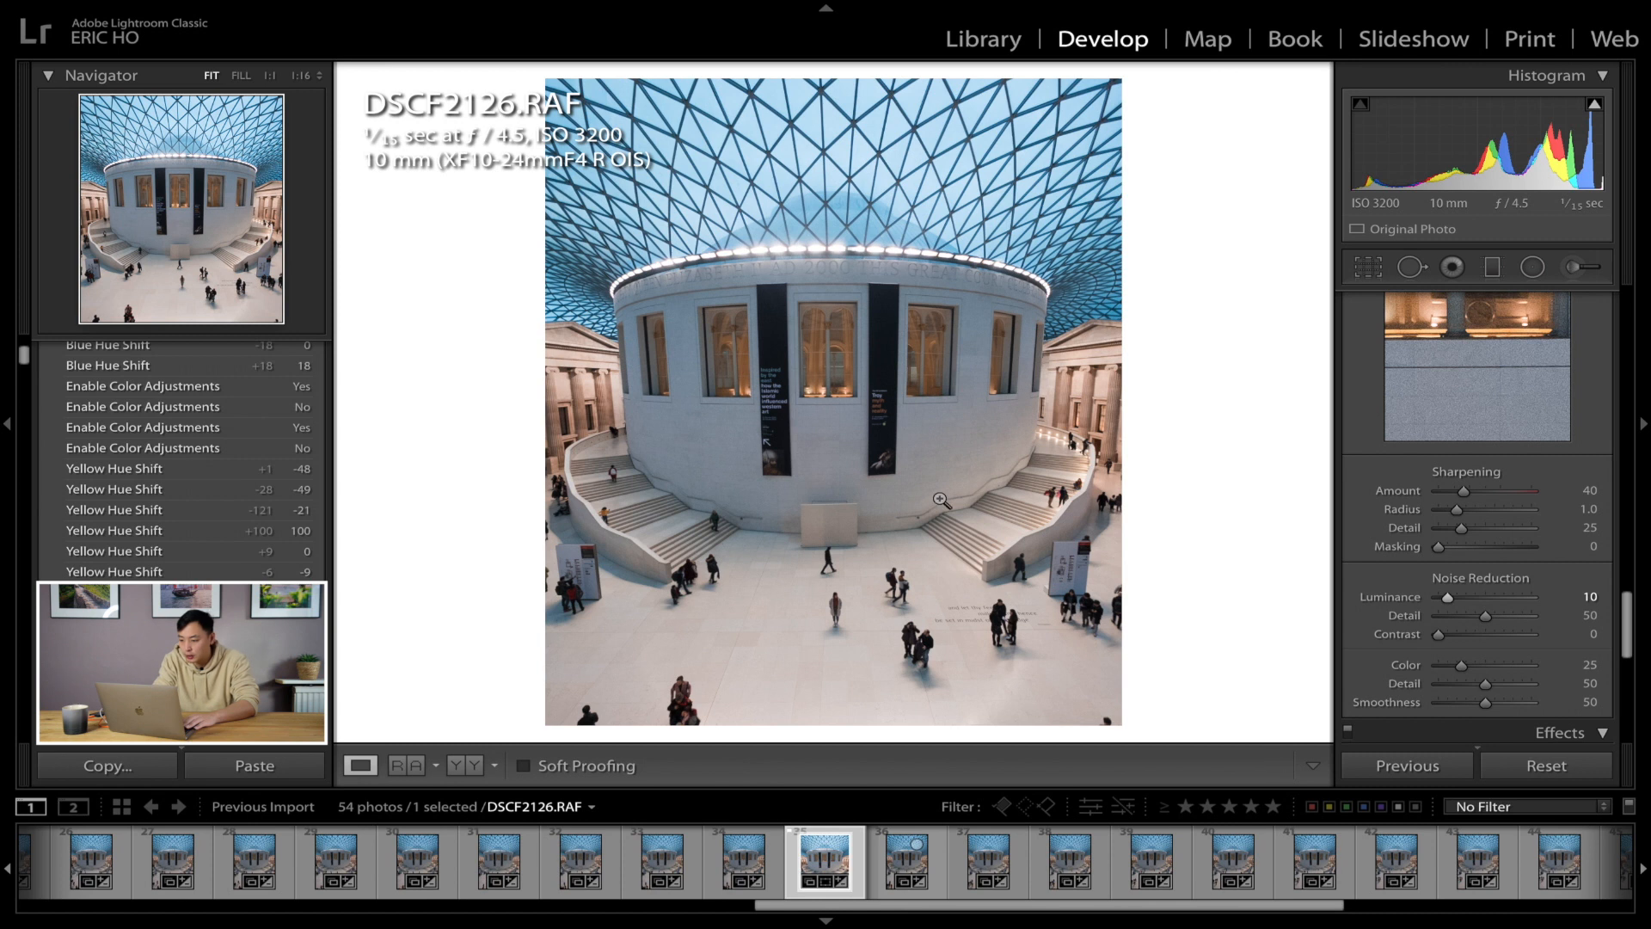
{"action": "left_click", "coordinate": [942, 499]}
{"action": "left_click", "coordinate": [1012, 503]}
{"action": "scroll", "coordinate": [1464, 427], "scroll_direction": "up", "scroll_amount": 3}
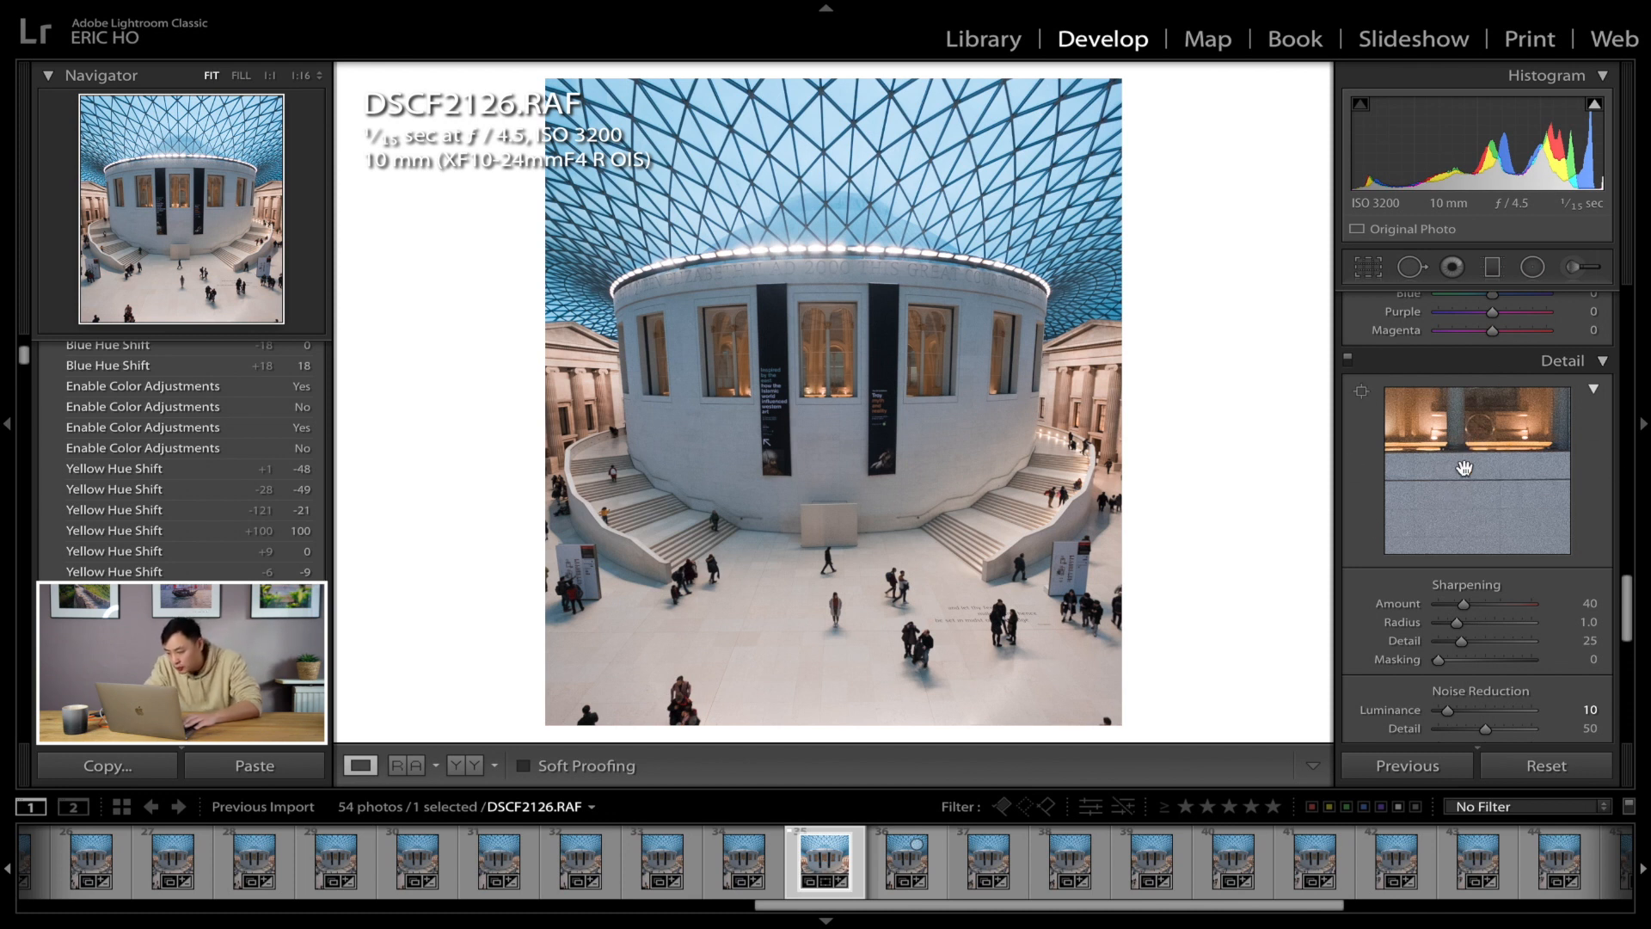
Step: Try a post-crop vignette amount of -5 in Effects and reset it to 0
{"action": "scroll", "coordinate": [1381, 581], "scroll_direction": "down", "scroll_amount": 5}
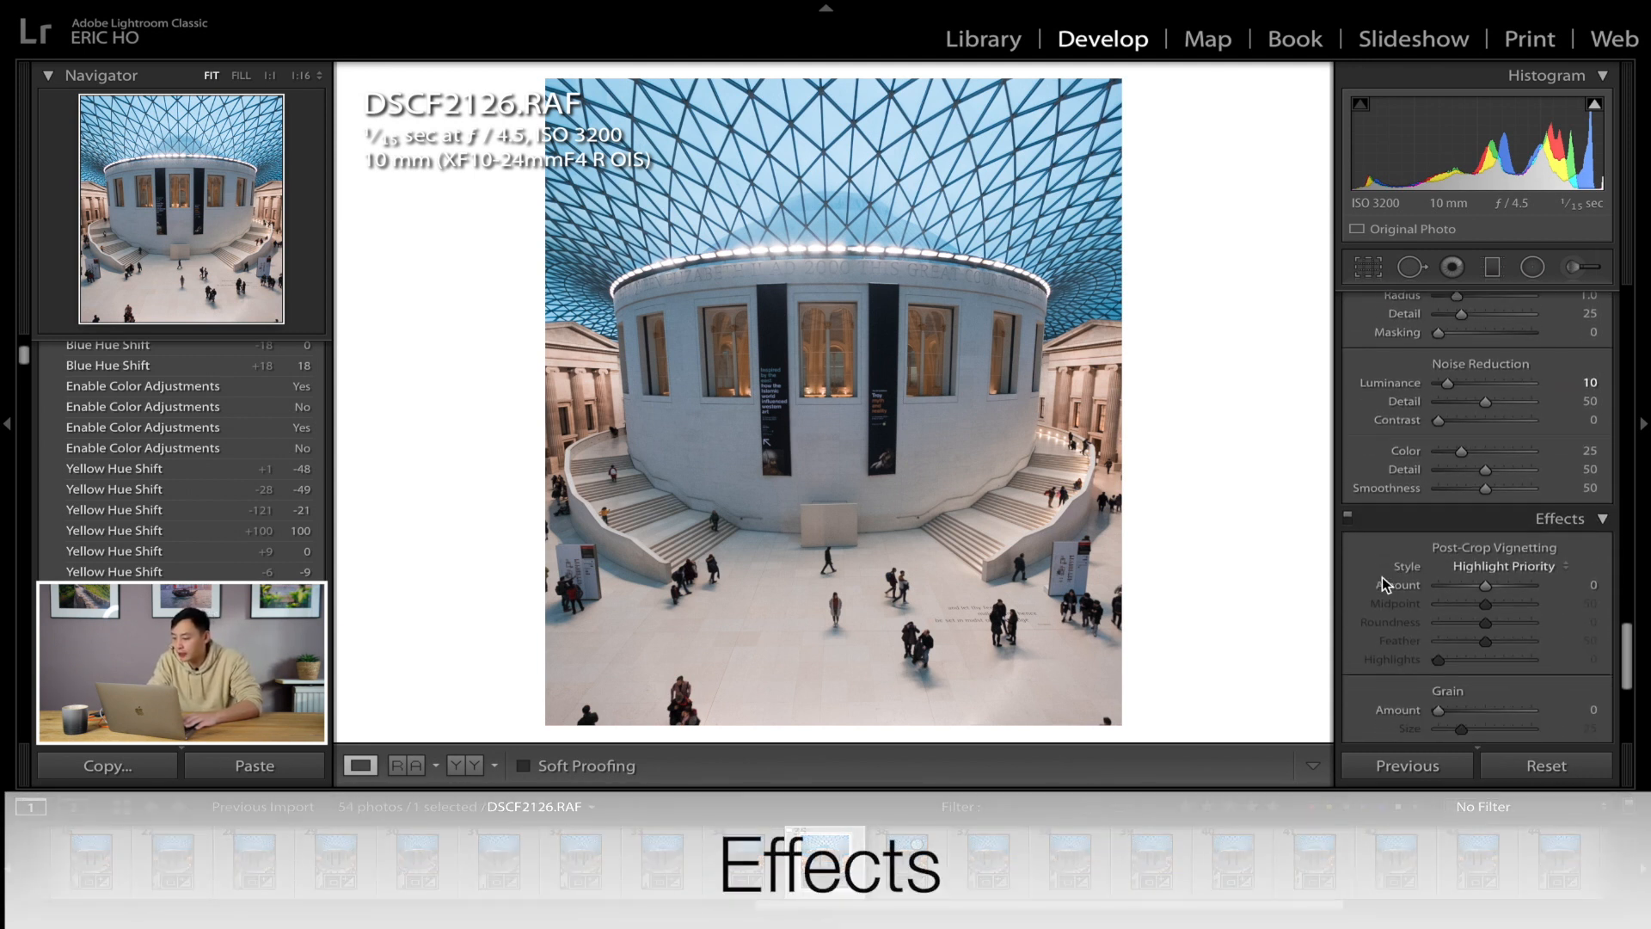
{"action": "scroll", "coordinate": [1380, 577], "scroll_direction": "down", "scroll_amount": 3}
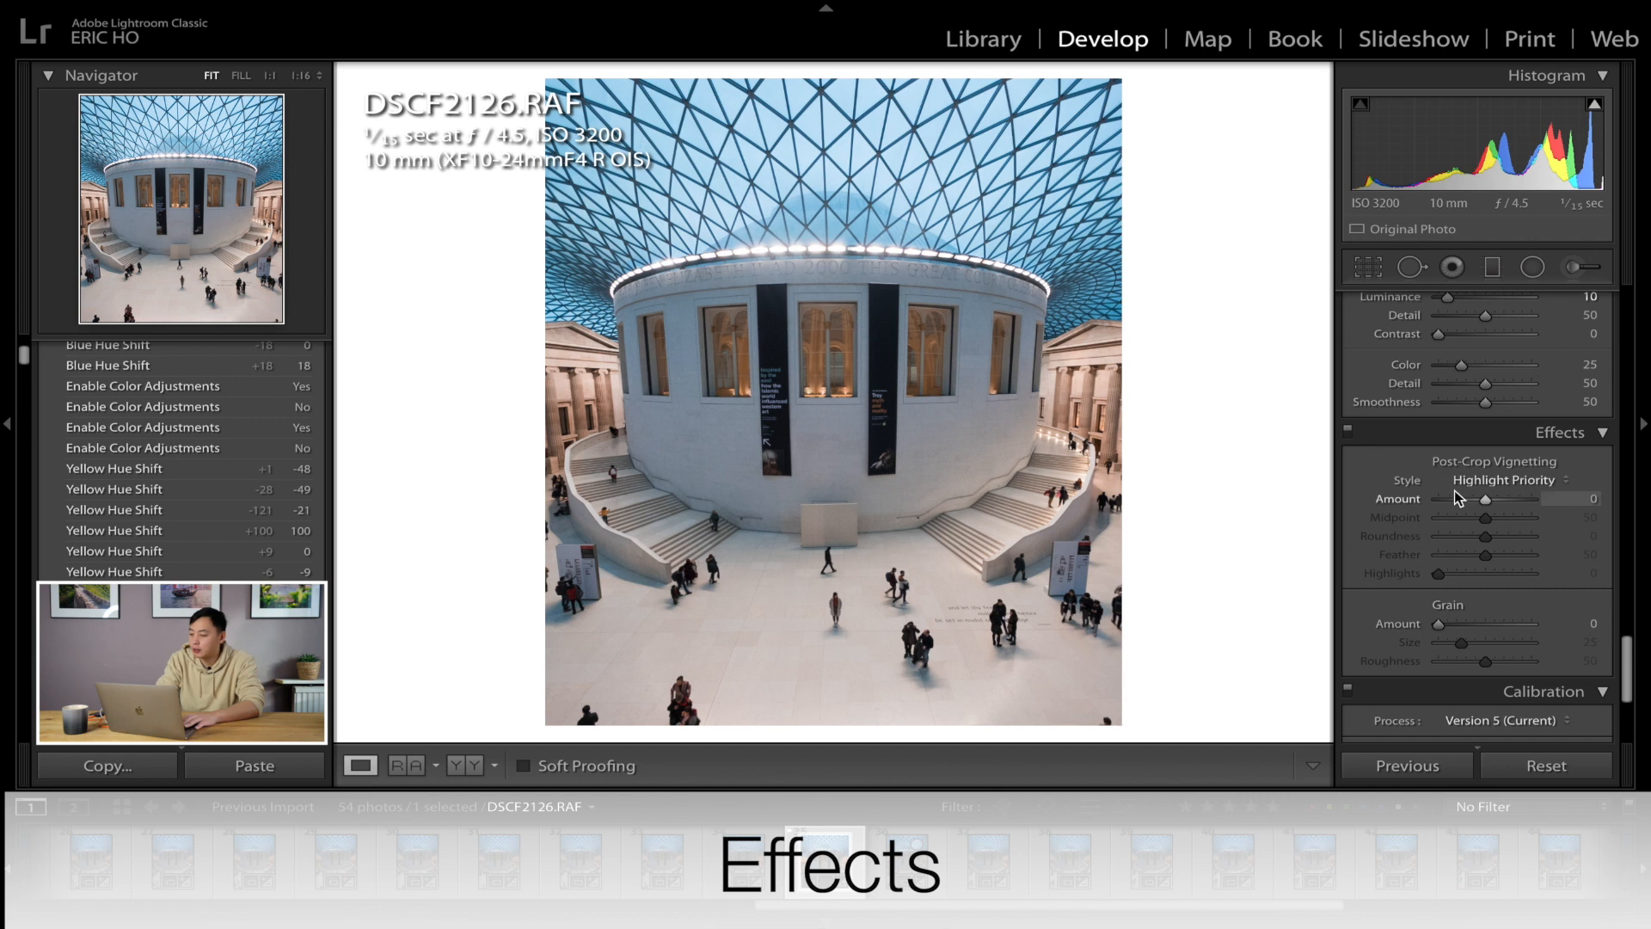
{"action": "left_click_drag", "start_coordinate": [1485, 499], "coordinate": [1483, 500]}
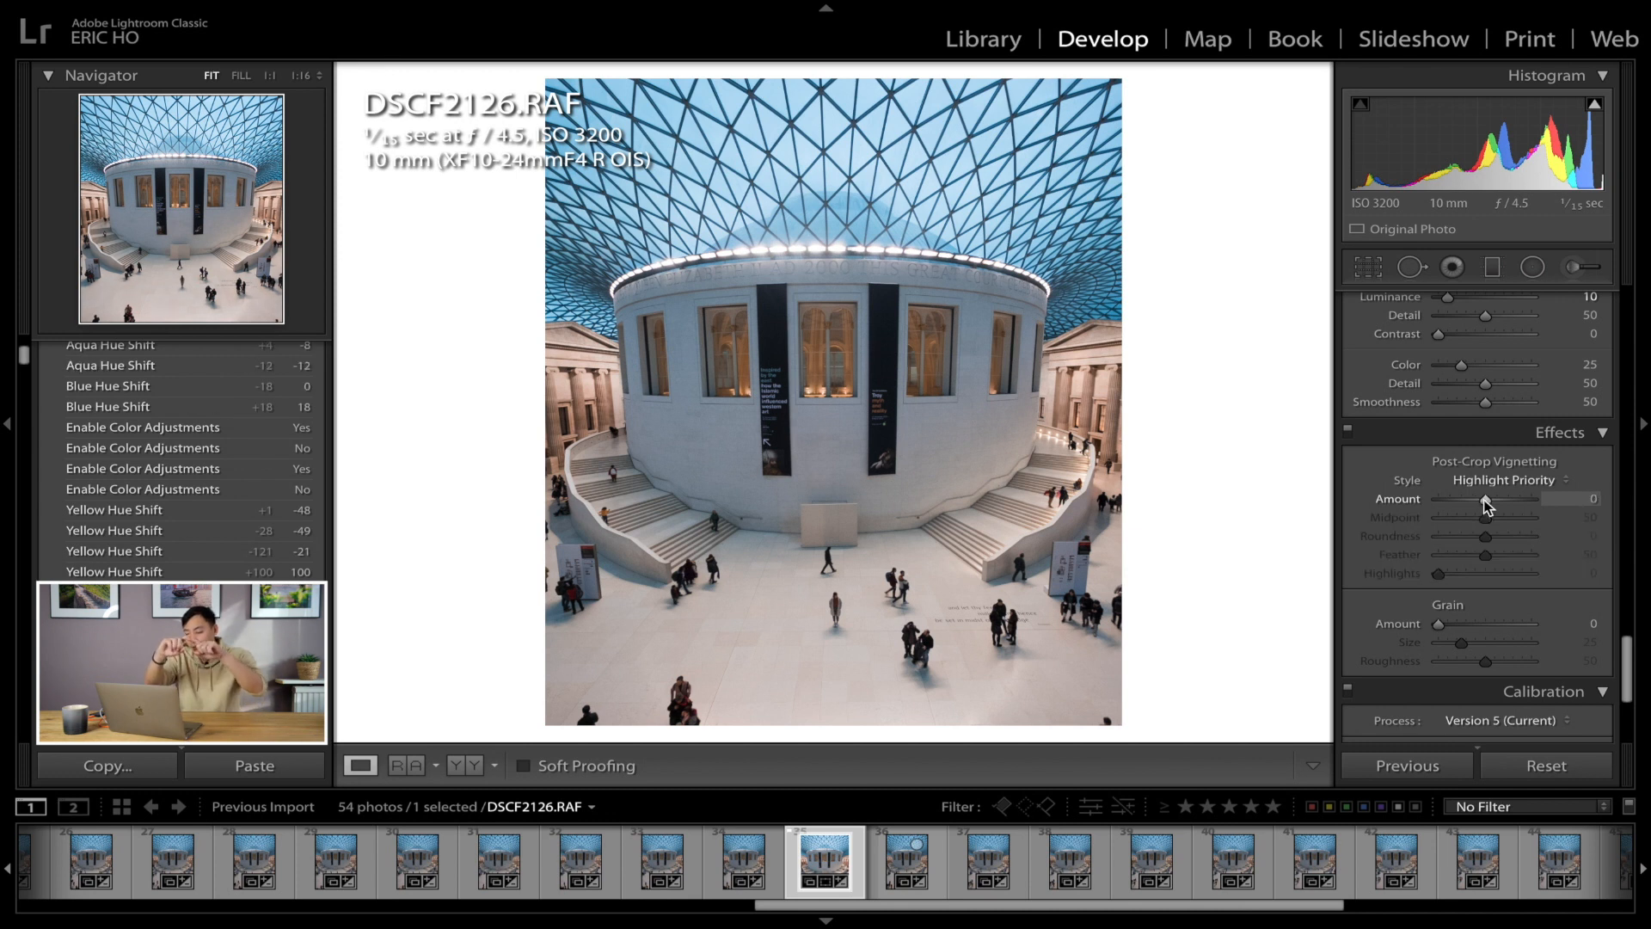
{"action": "double_click", "coordinate": [1459, 499]}
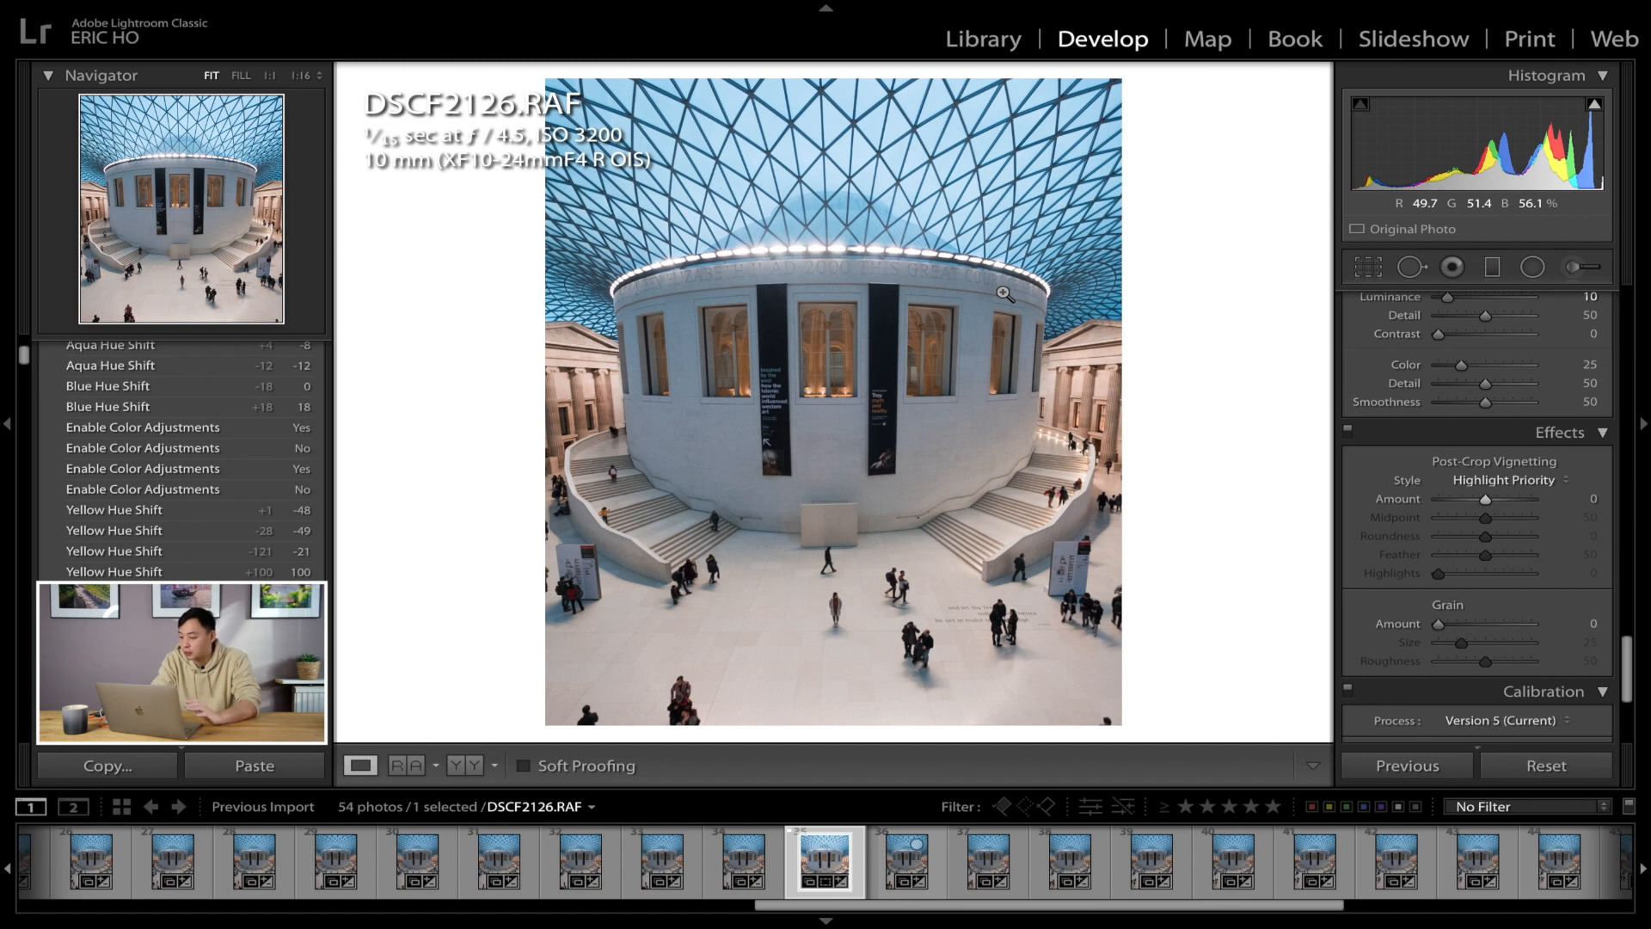
Step: Preview extreme Green Primary and Blue Primary hue shifts in Calibration, restoring the original colours after each one
{"action": "scroll", "coordinate": [1467, 601], "scroll_direction": "down", "scroll_amount": 2}
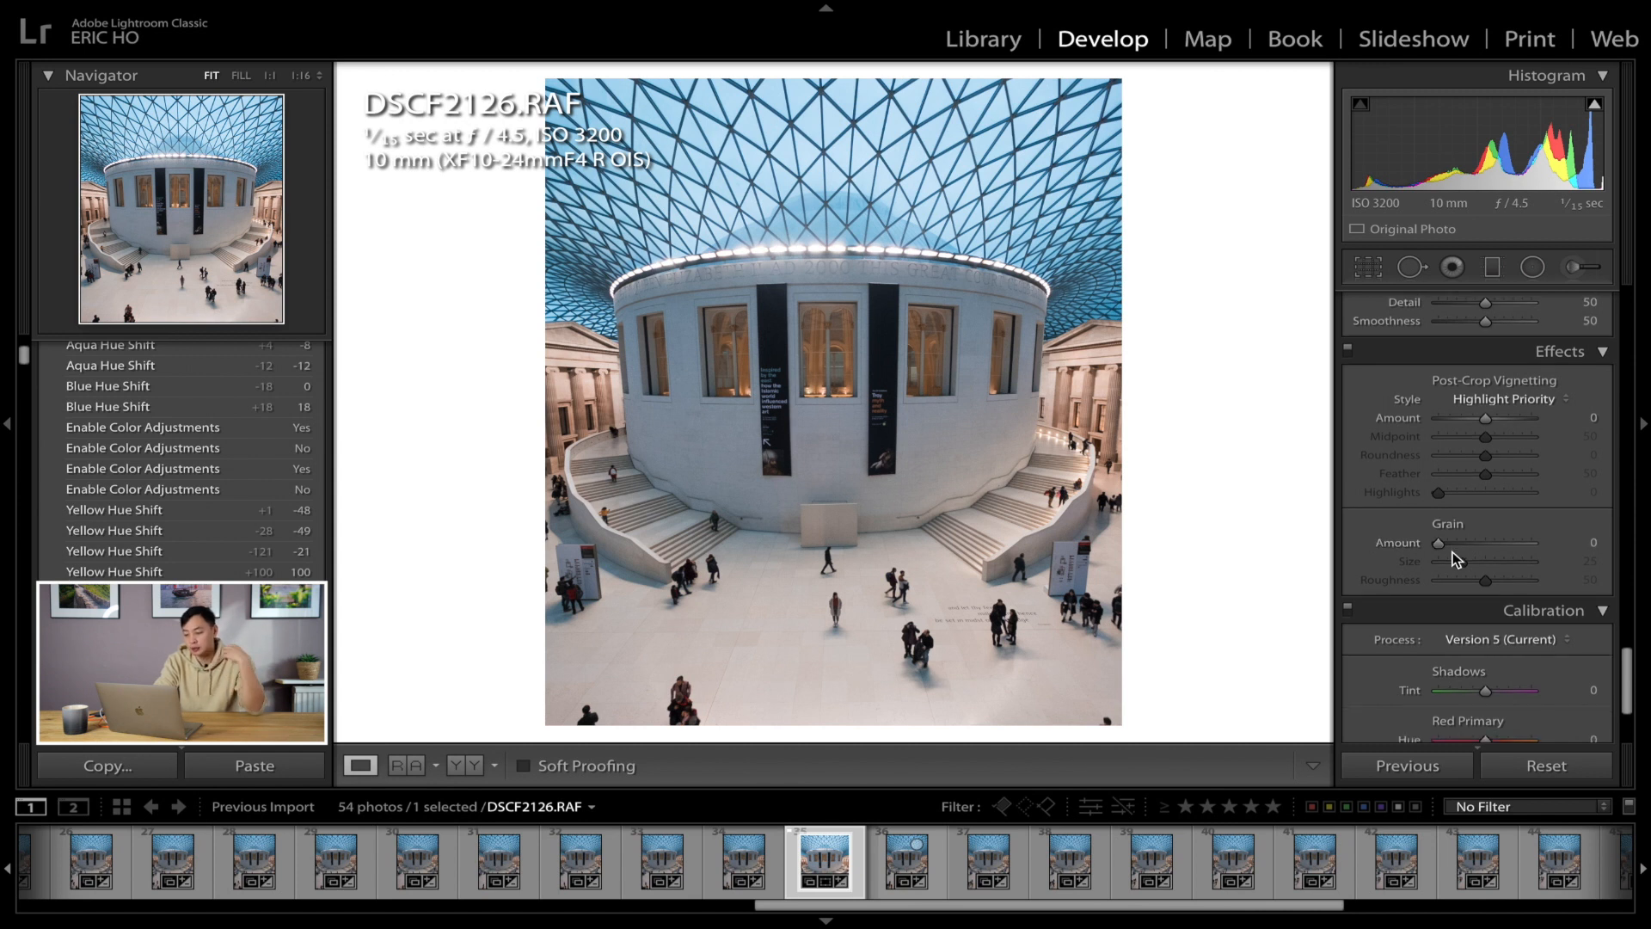
{"action": "scroll", "coordinate": [1451, 559], "scroll_direction": "down", "scroll_amount": 2}
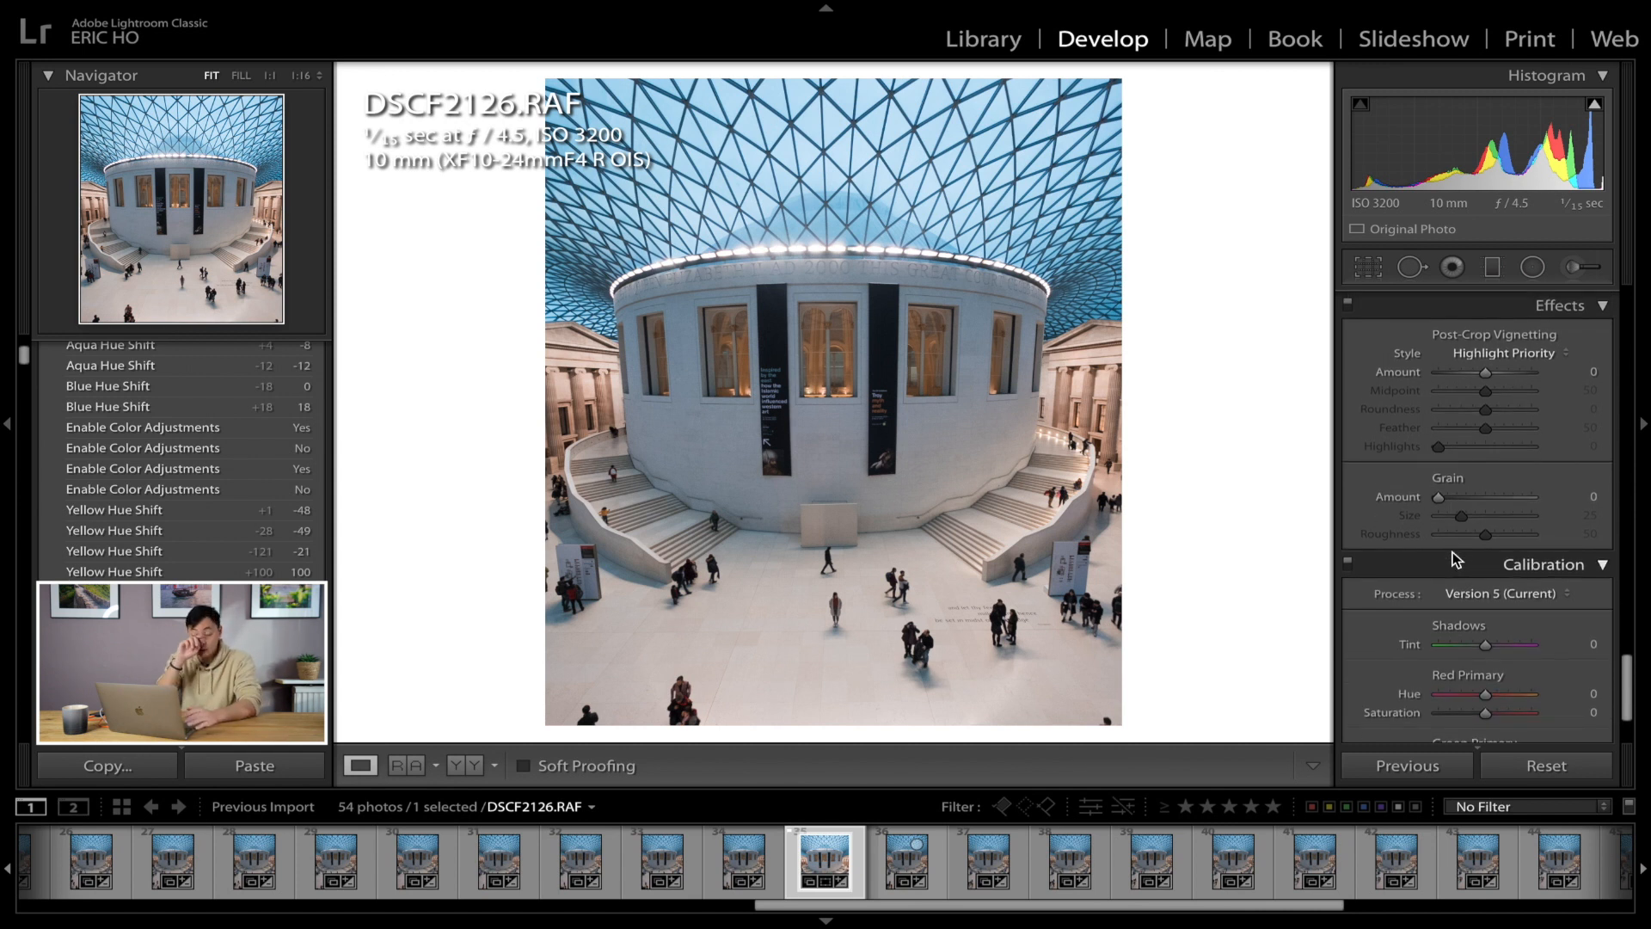
{"action": "scroll", "coordinate": [1452, 560], "scroll_direction": "down", "scroll_amount": 1}
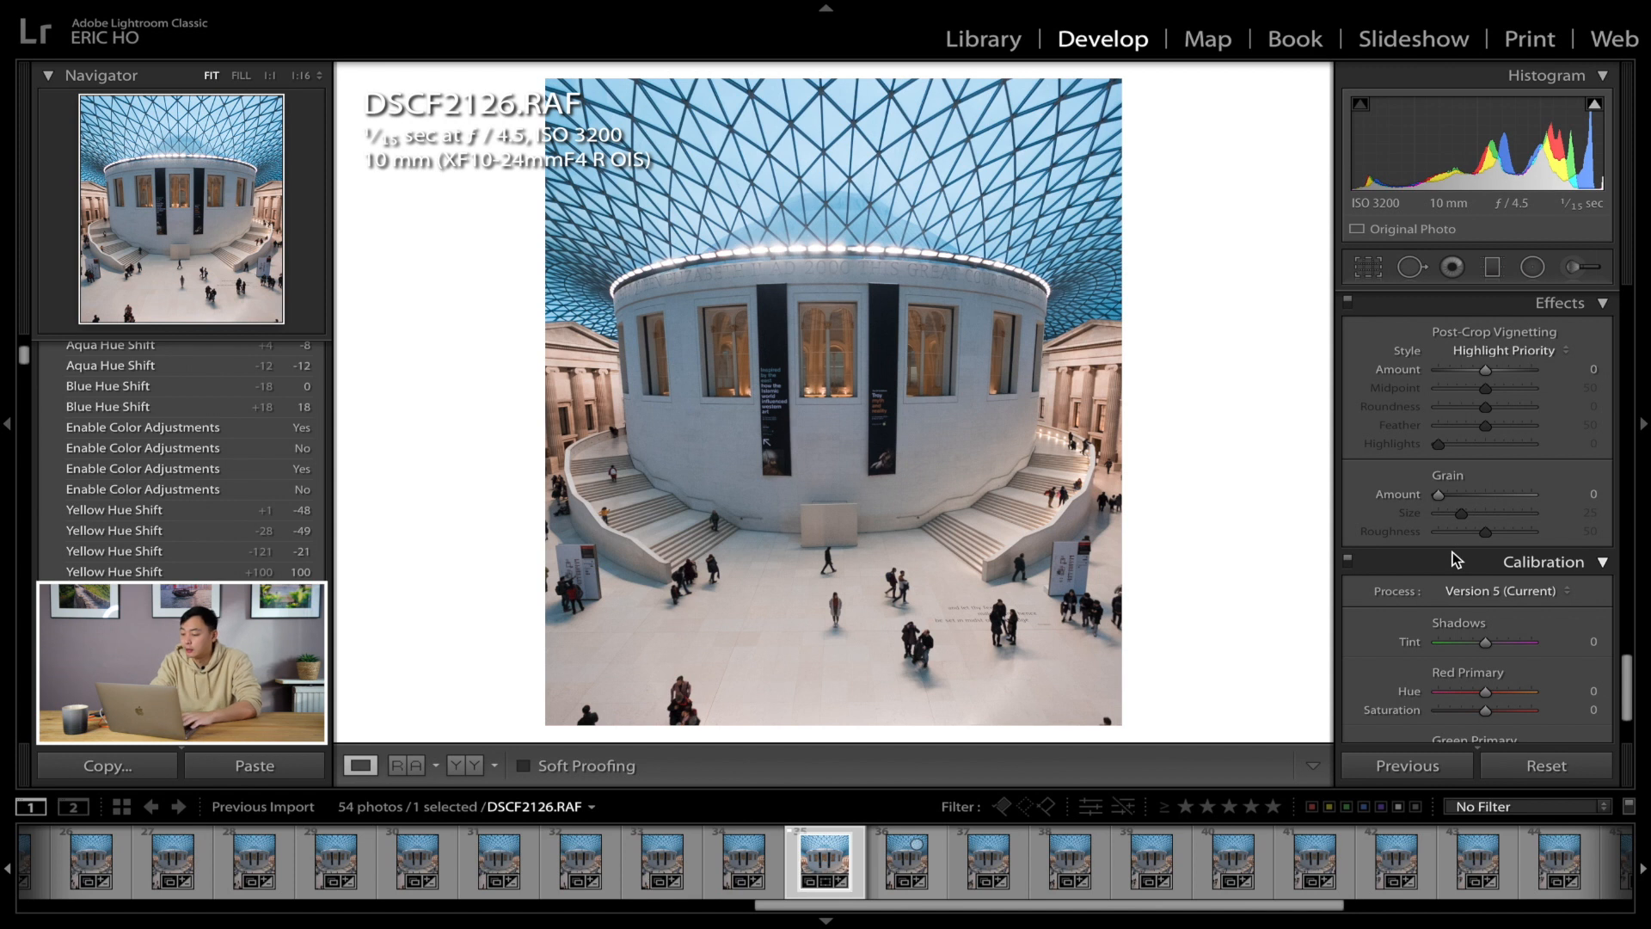
{"action": "scroll", "coordinate": [1453, 560], "scroll_direction": "down", "scroll_amount": 5}
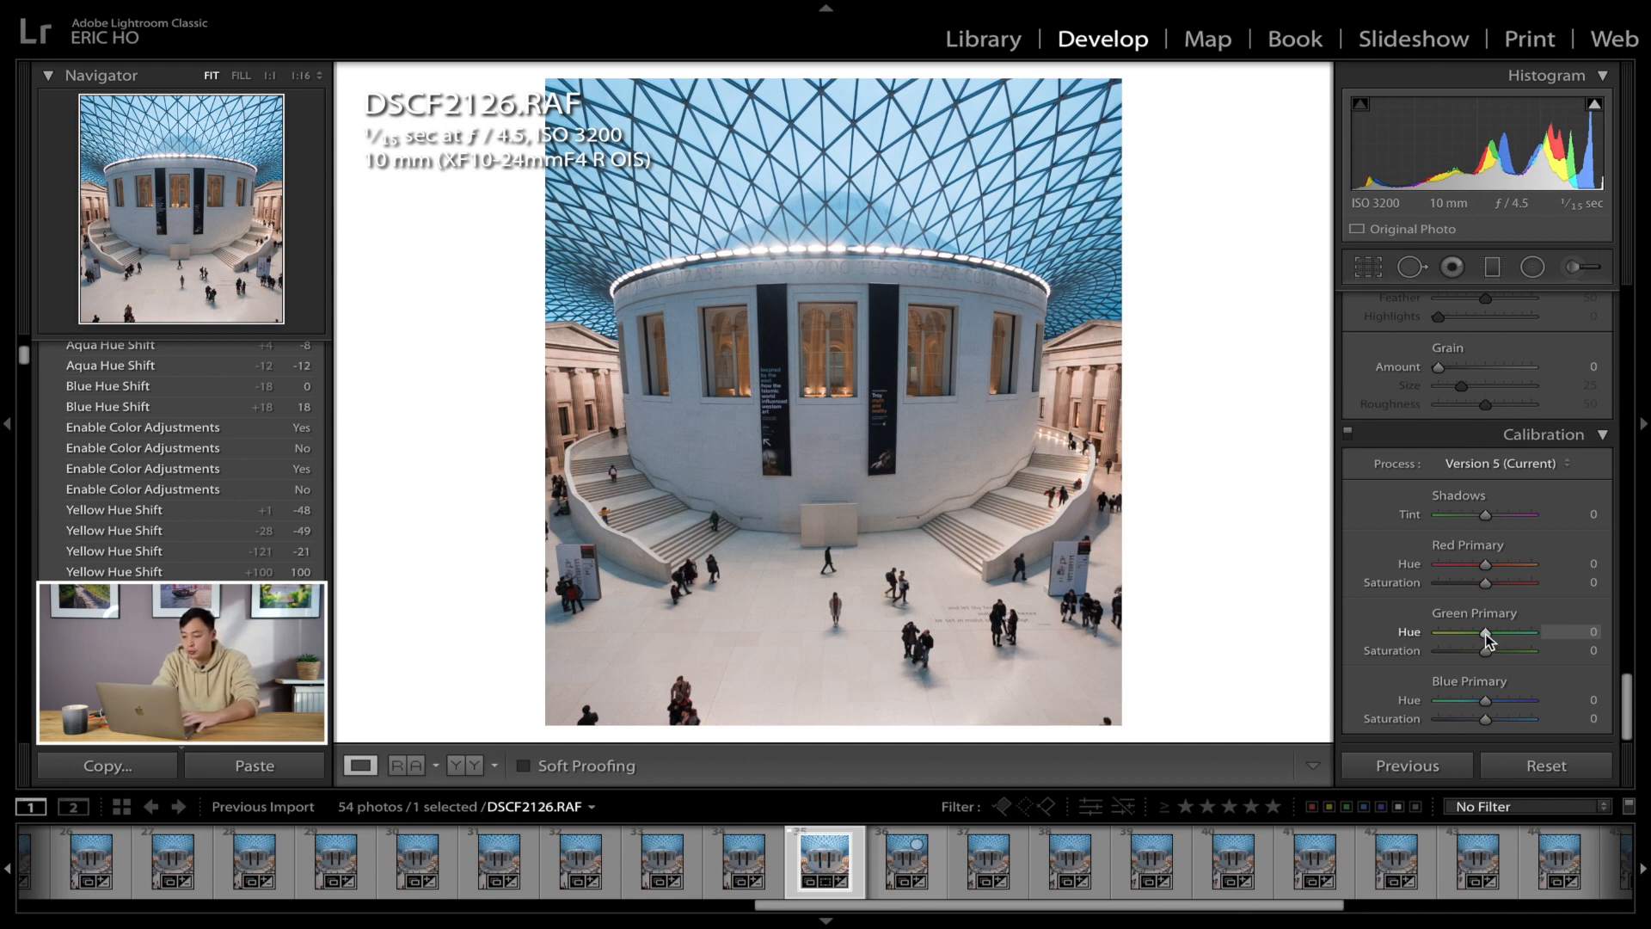
{"action": "left_click_drag", "start_coordinate": [1484, 635], "coordinate": [1535, 654]}
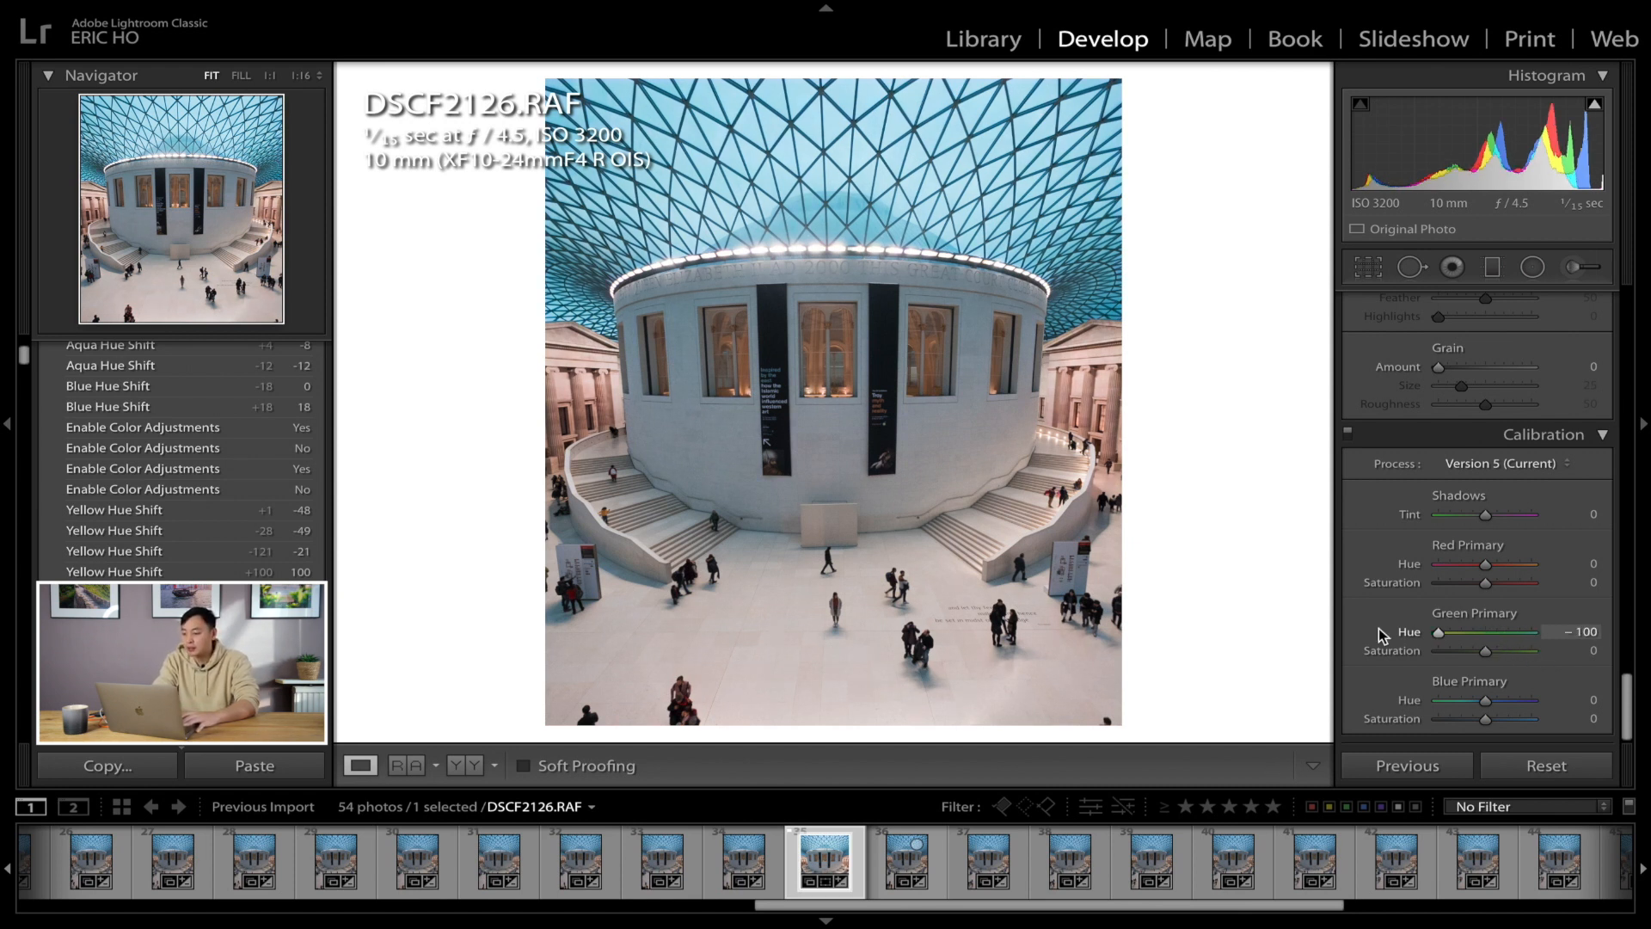
{"action": "left_click_drag", "start_coordinate": [1379, 628], "coordinate": [1488, 646]}
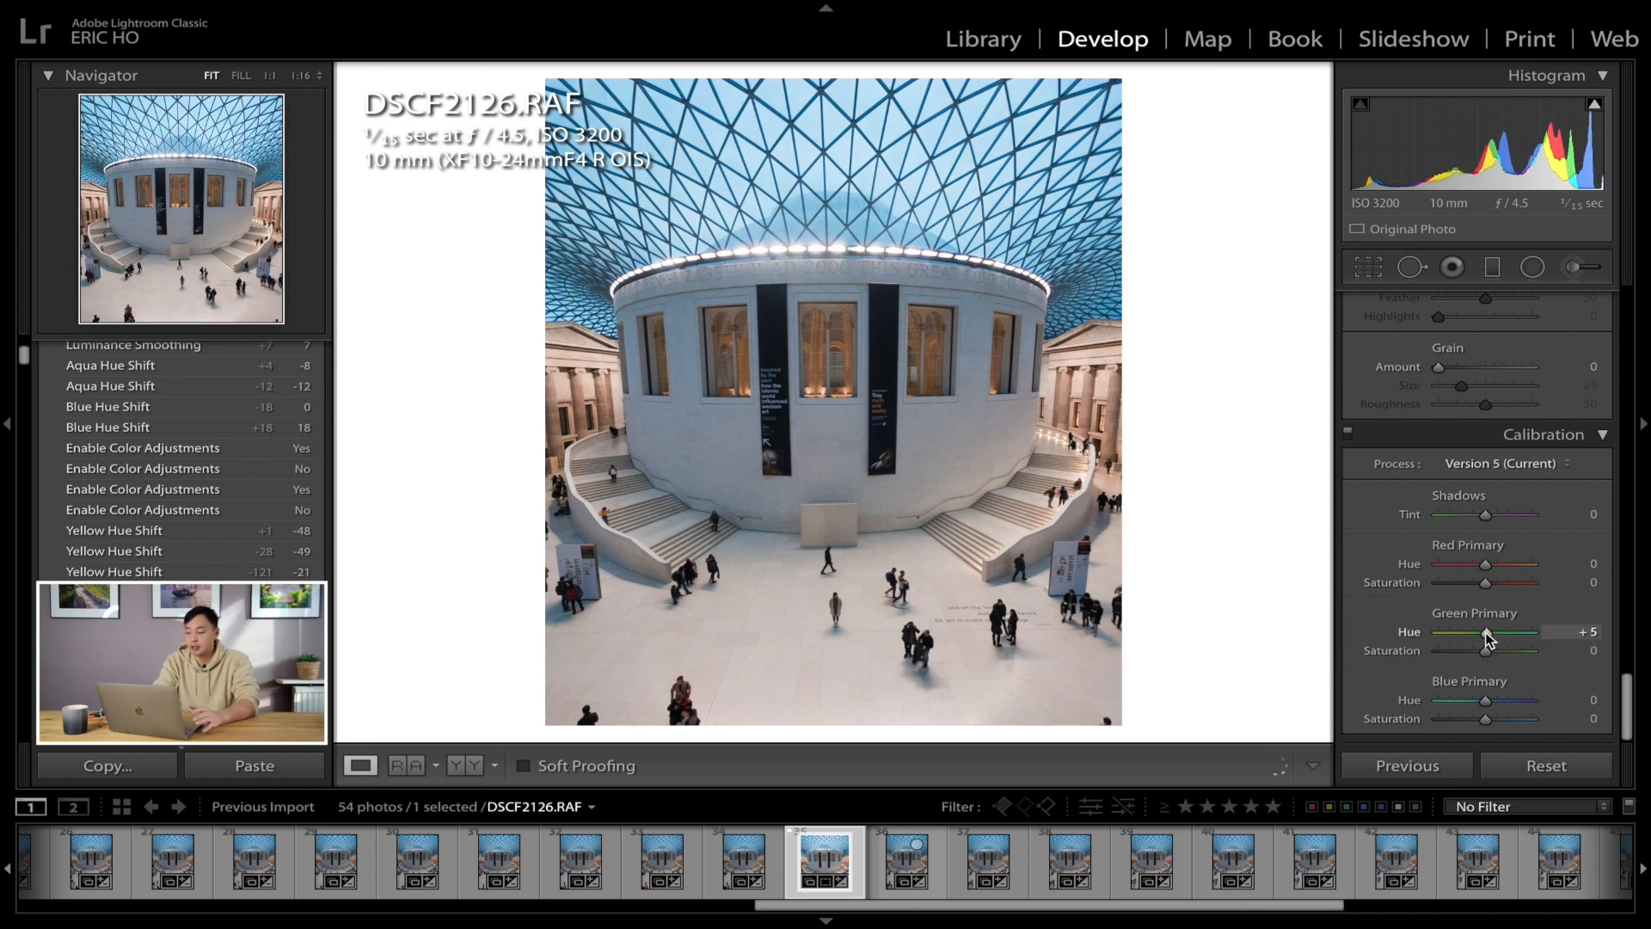
{"action": "double_click", "coordinate": [1488, 634]}
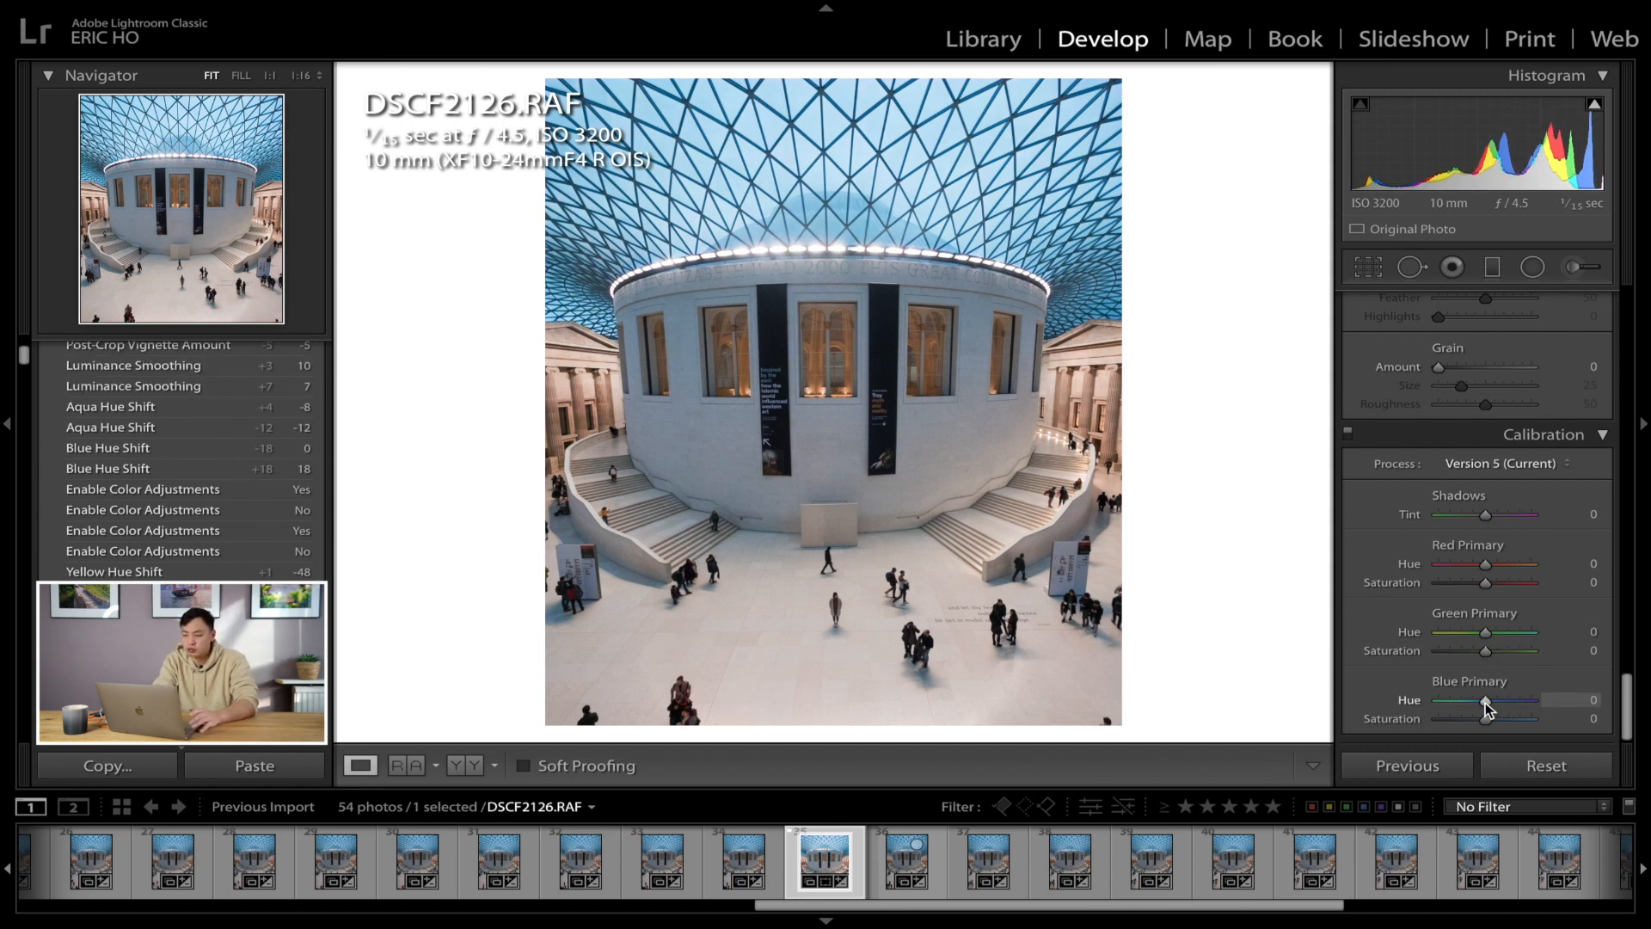
{"action": "left_click_drag", "start_coordinate": [1487, 705], "coordinate": [1379, 705]}
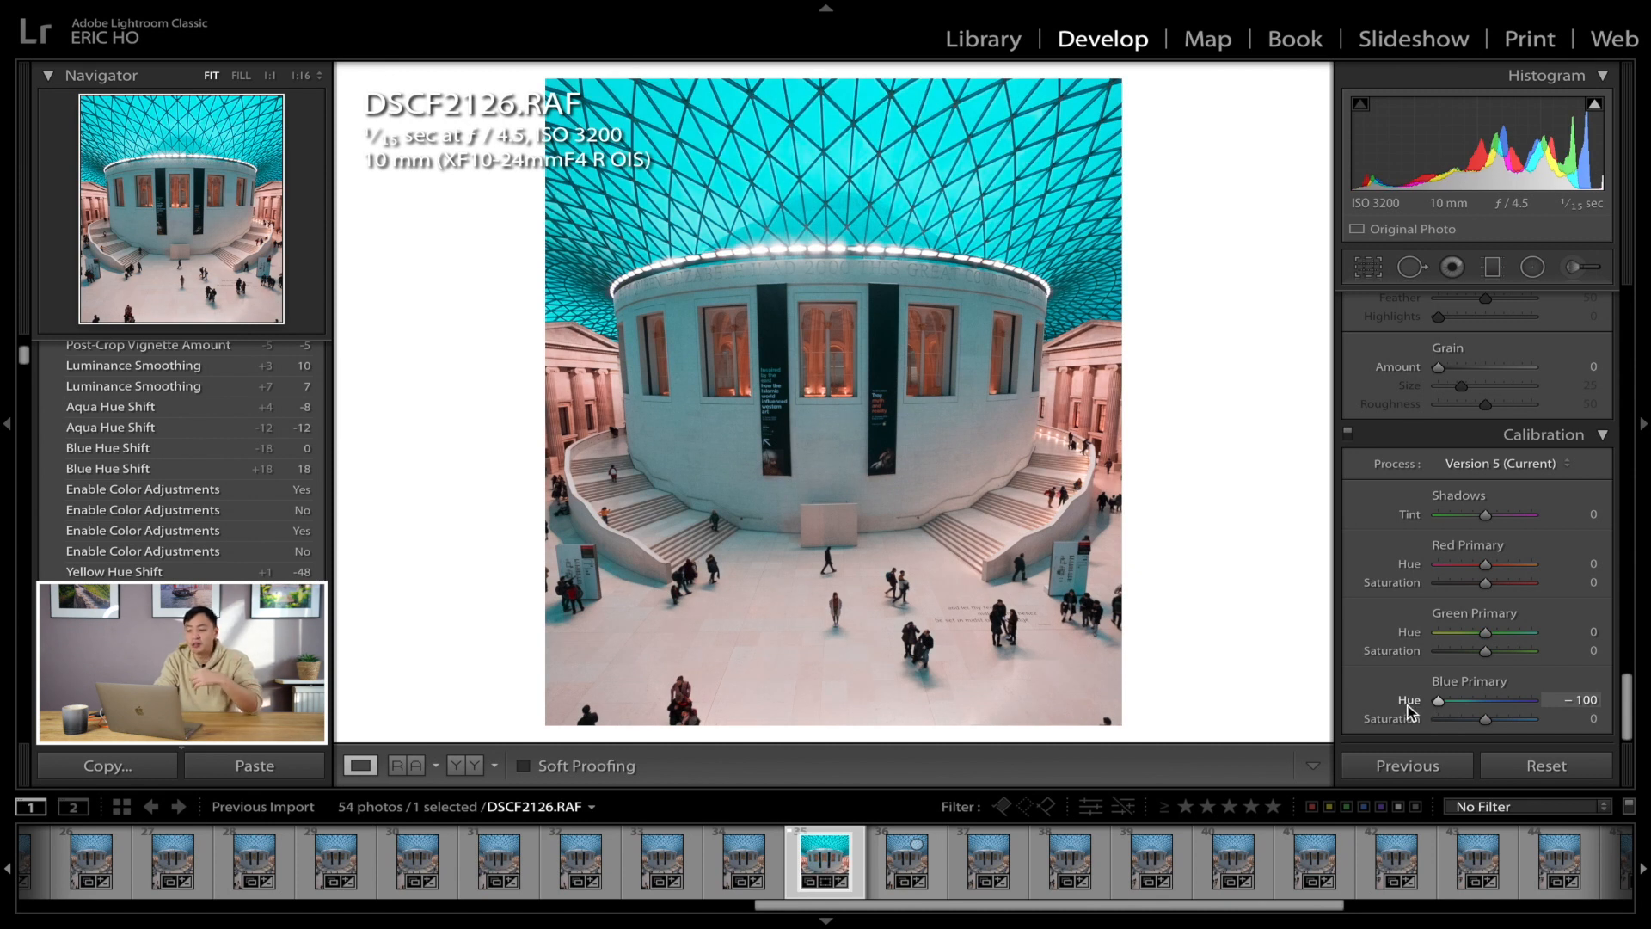
{"action": "left_click_drag", "start_coordinate": [1421, 705], "coordinate": [1477, 710]}
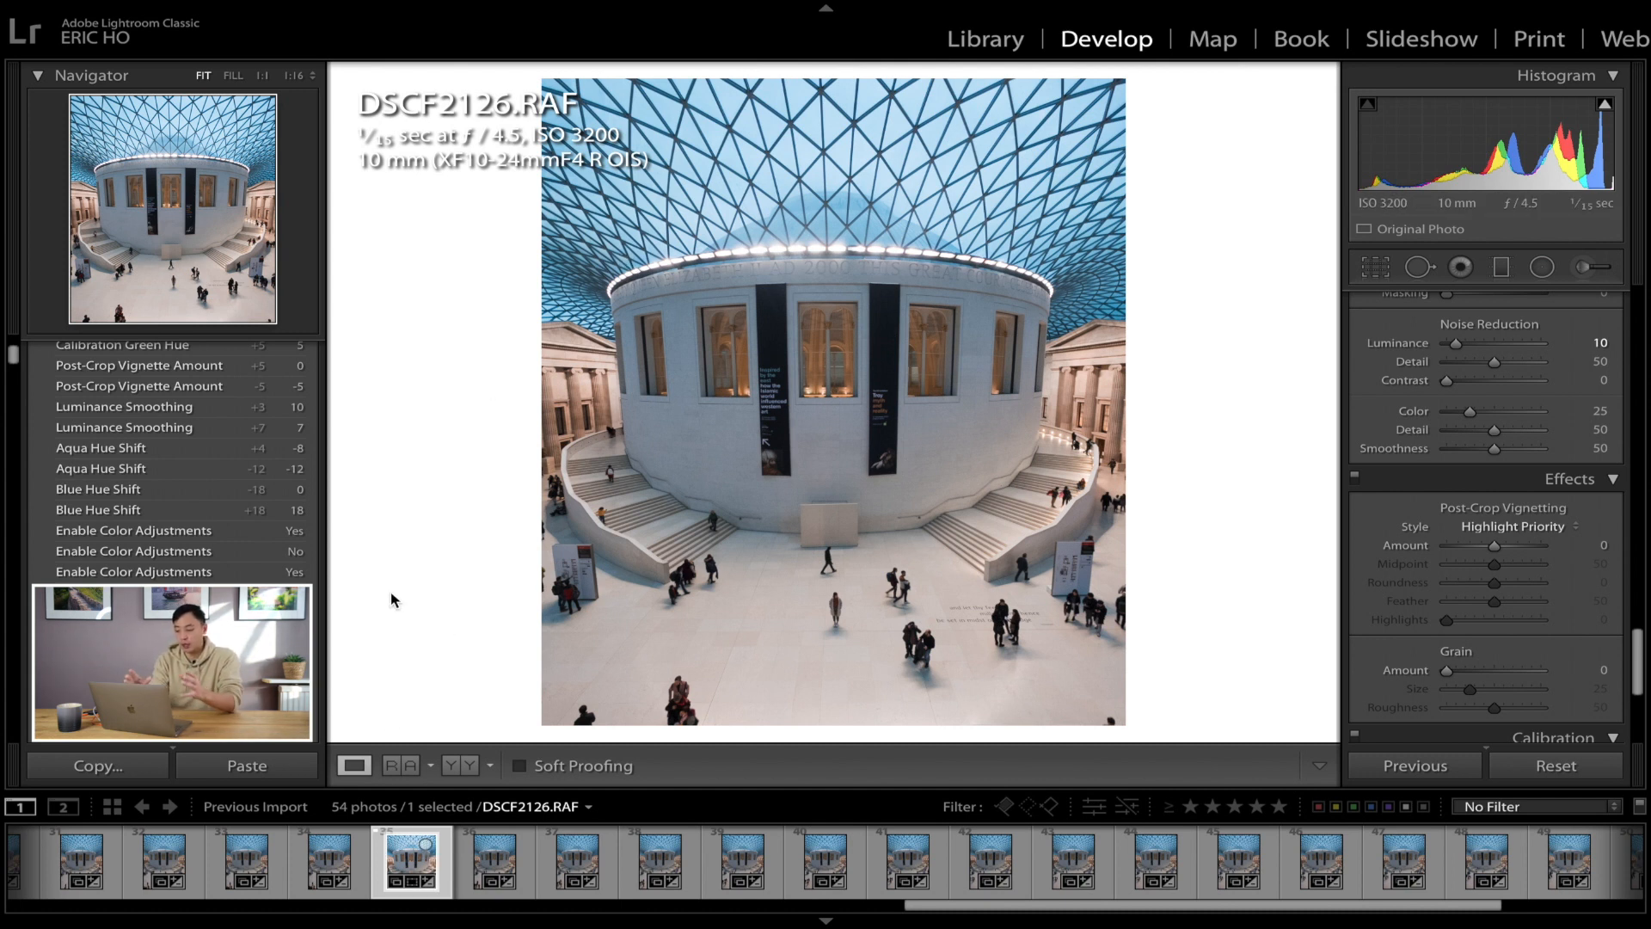
Step: Copy all develop settings from the edited photo DSCF2126.RAF, with every category included
{"action": "left_click", "coordinate": [69, 775]}
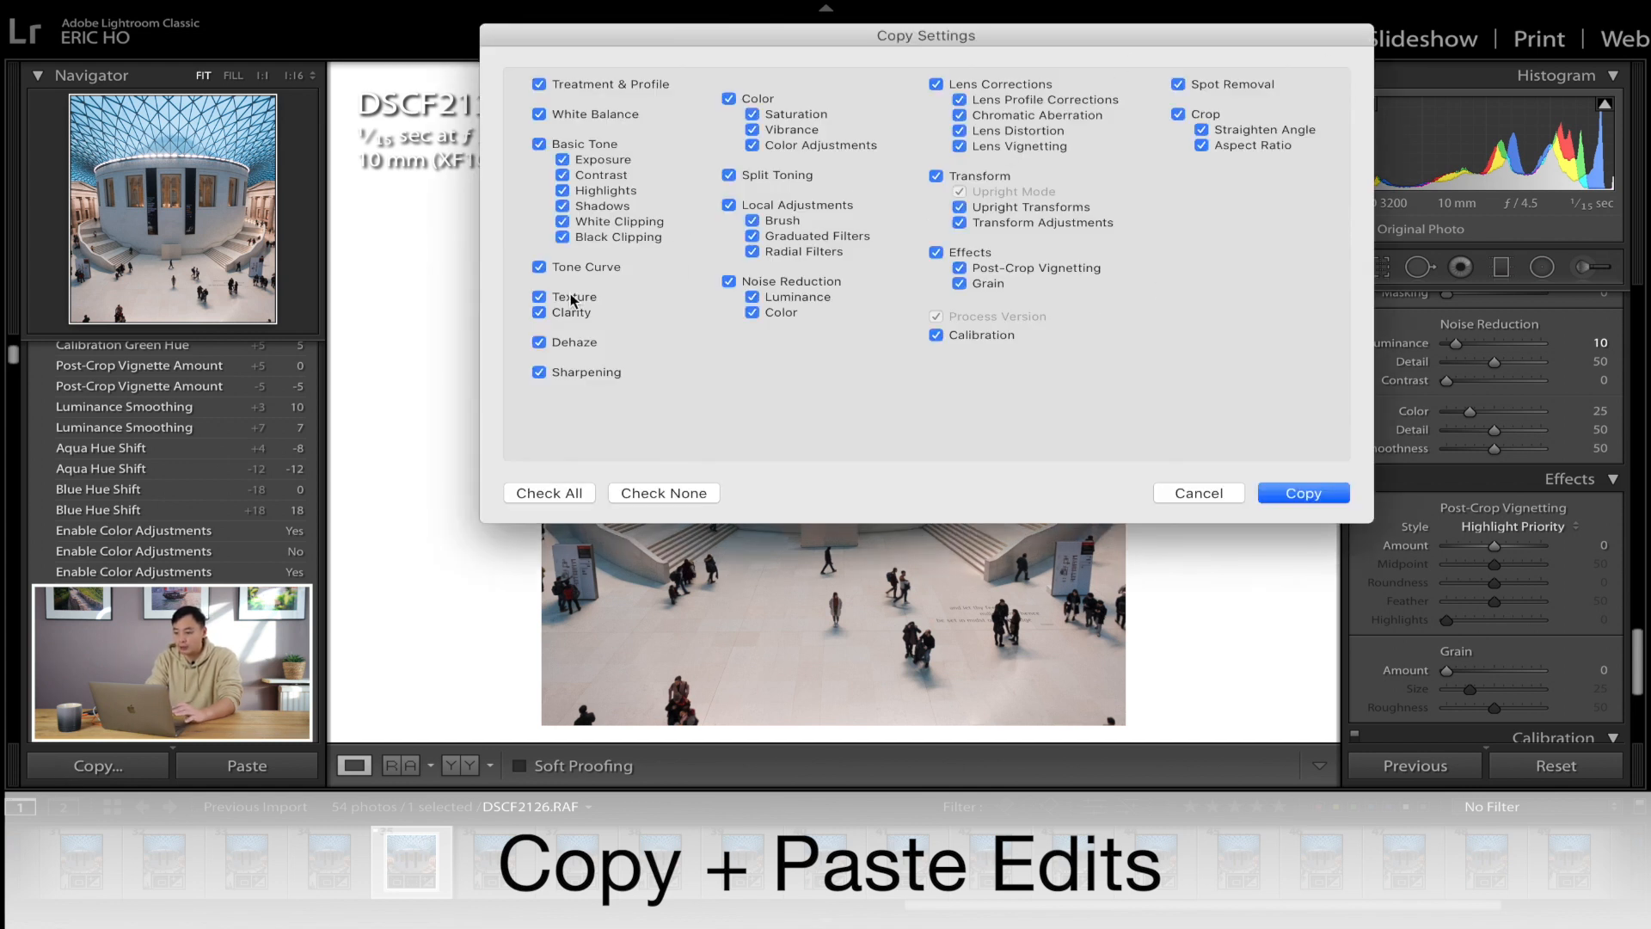
{"action": "left_click", "coordinate": [1222, 498]}
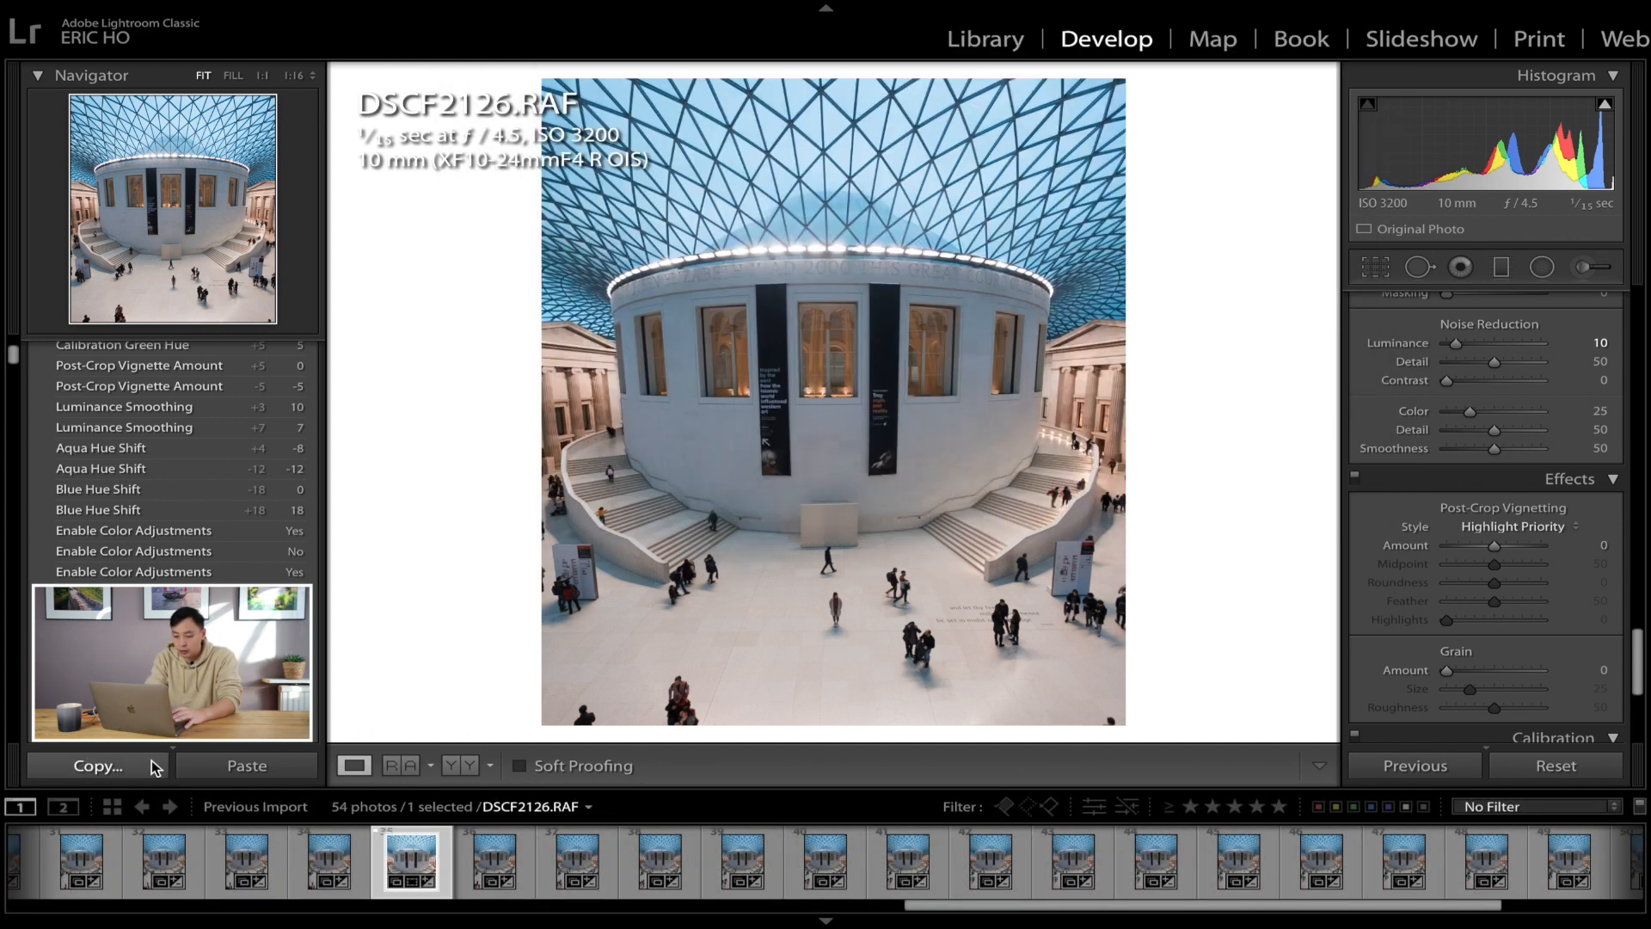
{"action": "left_click", "coordinate": [98, 765]}
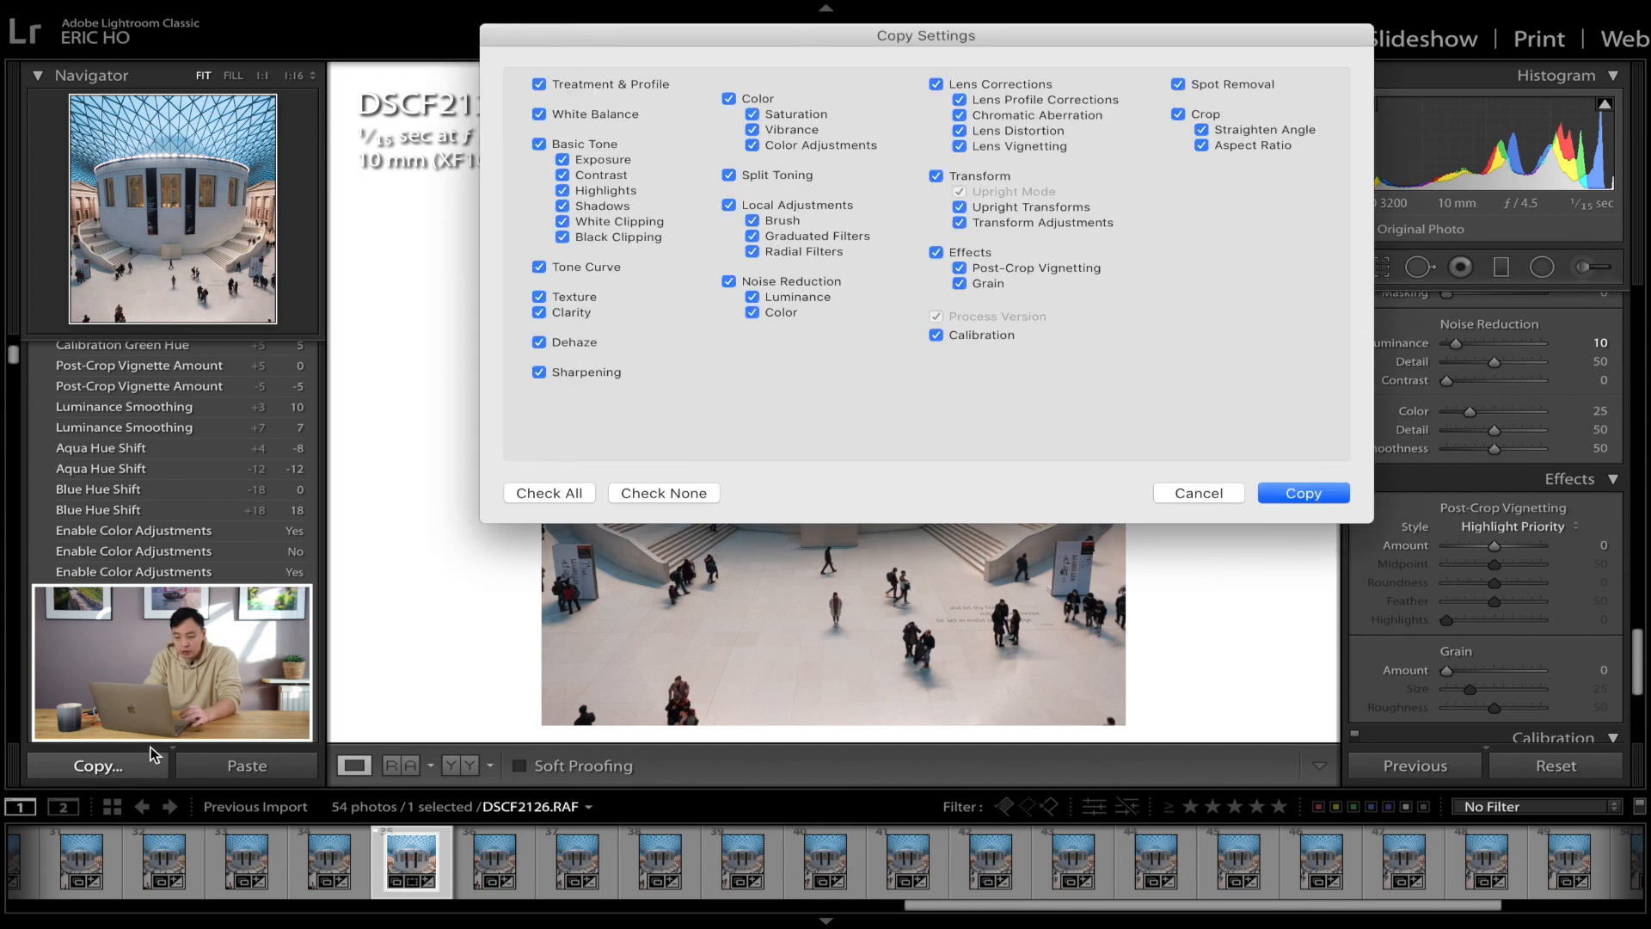
{"action": "left_click", "coordinate": [575, 503]}
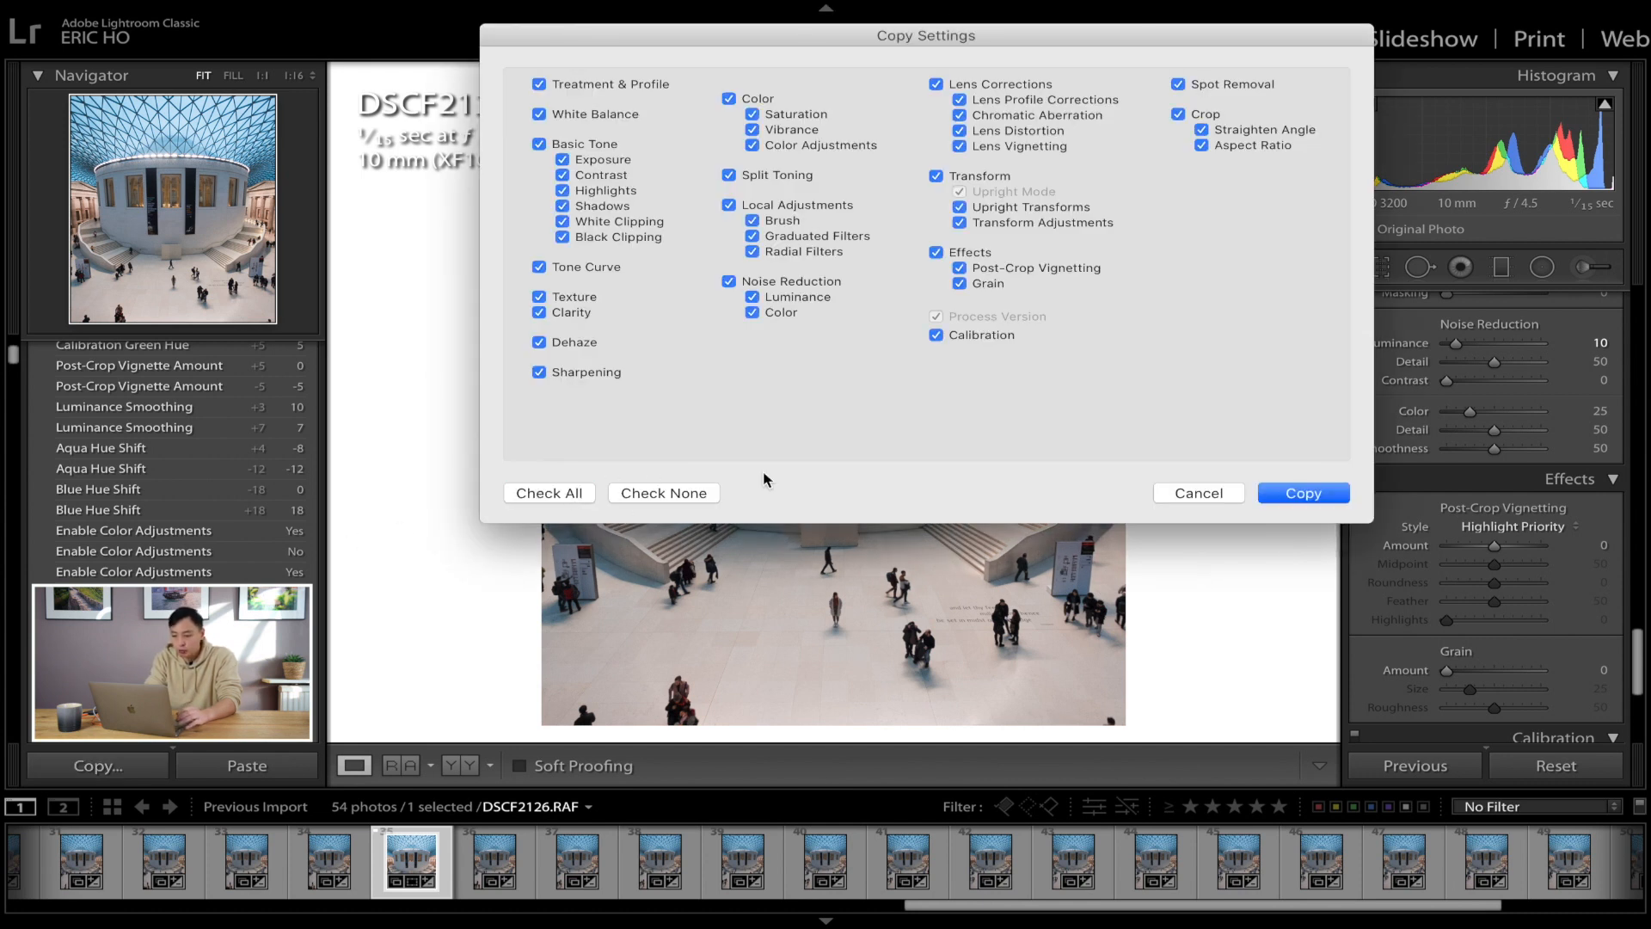
{"action": "left_click", "coordinate": [1339, 495]}
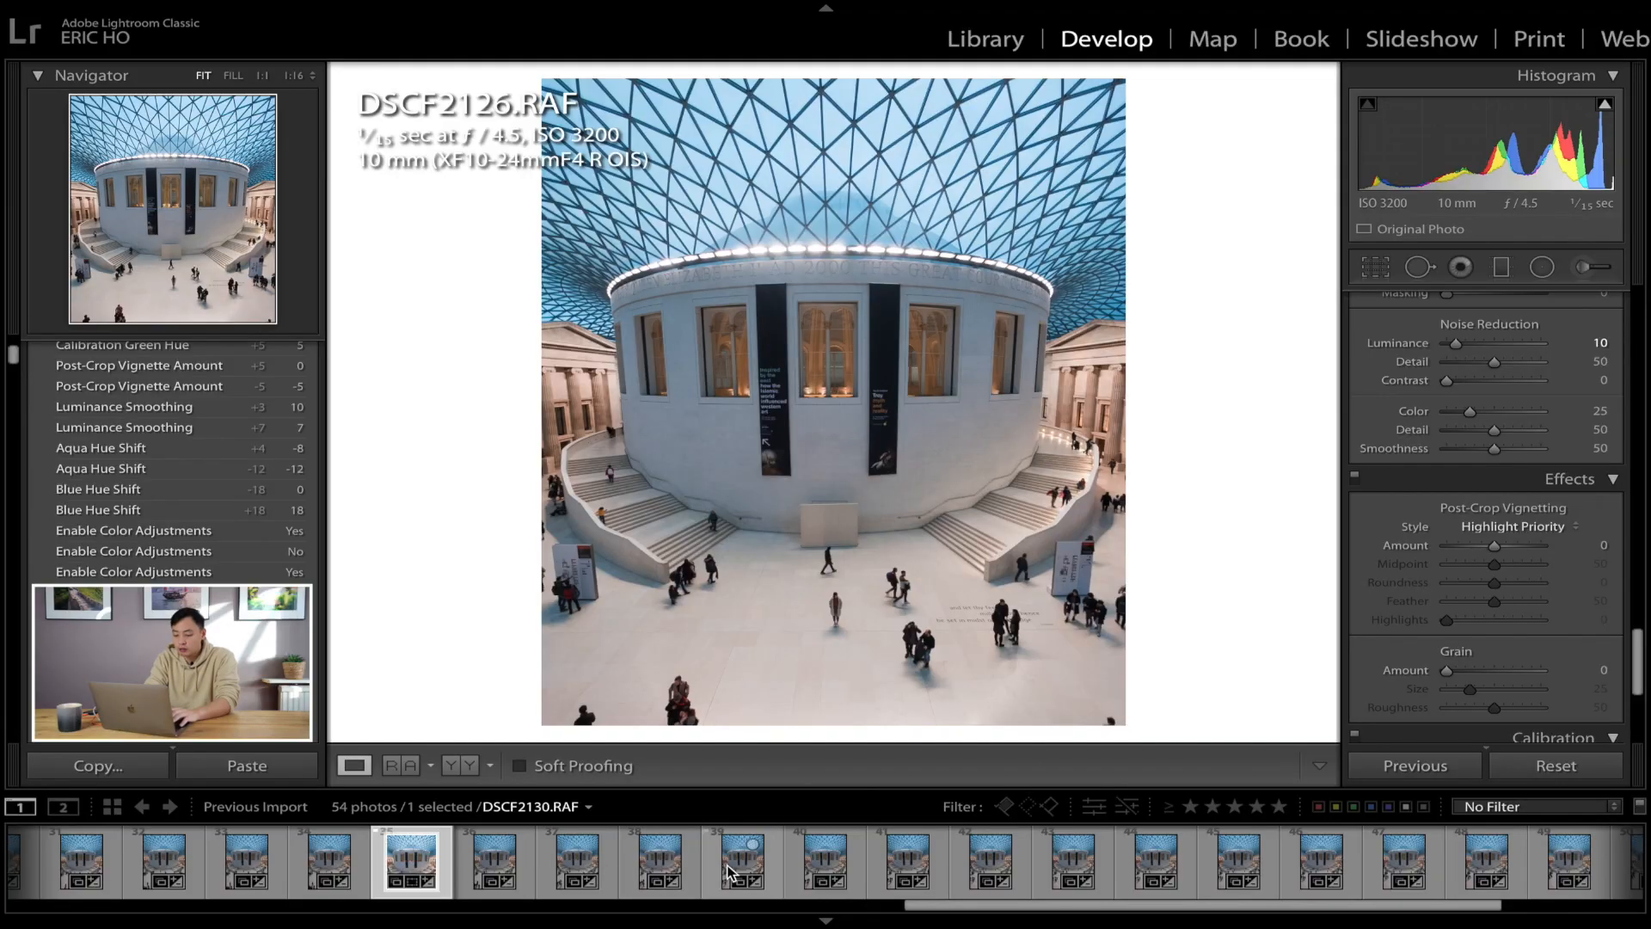
Step: Paste the copied develop settings onto the photo DSCF2132.RAF
{"action": "left_click", "coordinate": [729, 868]}
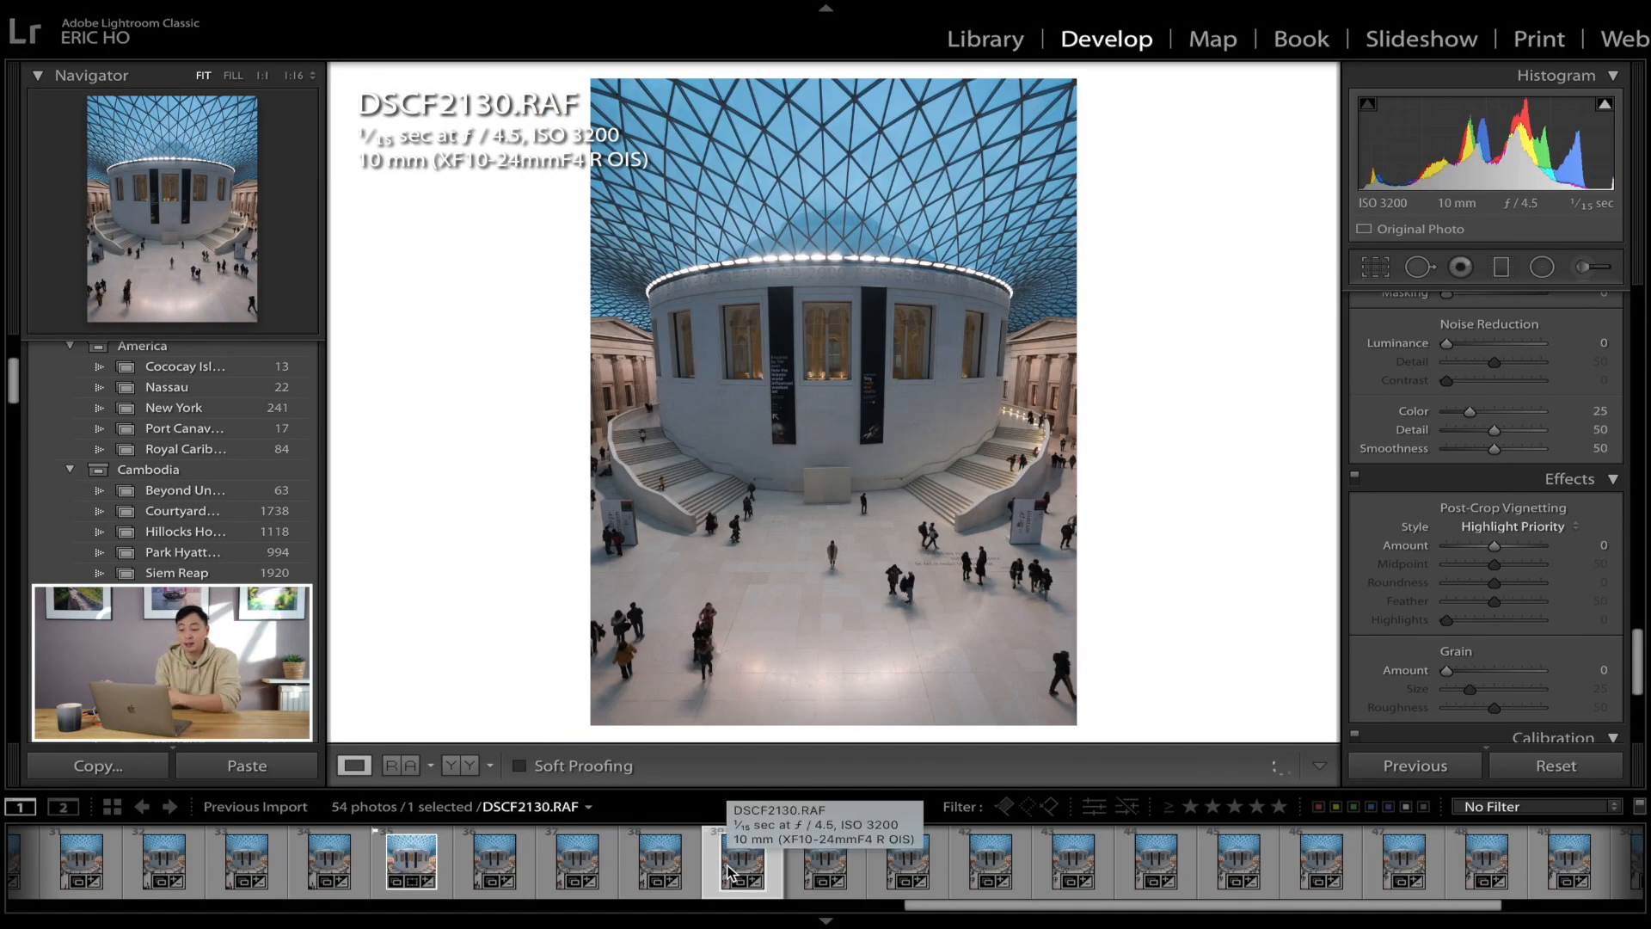
{"action": "key", "text": "Right"}
{"action": "key", "text": "Right"}
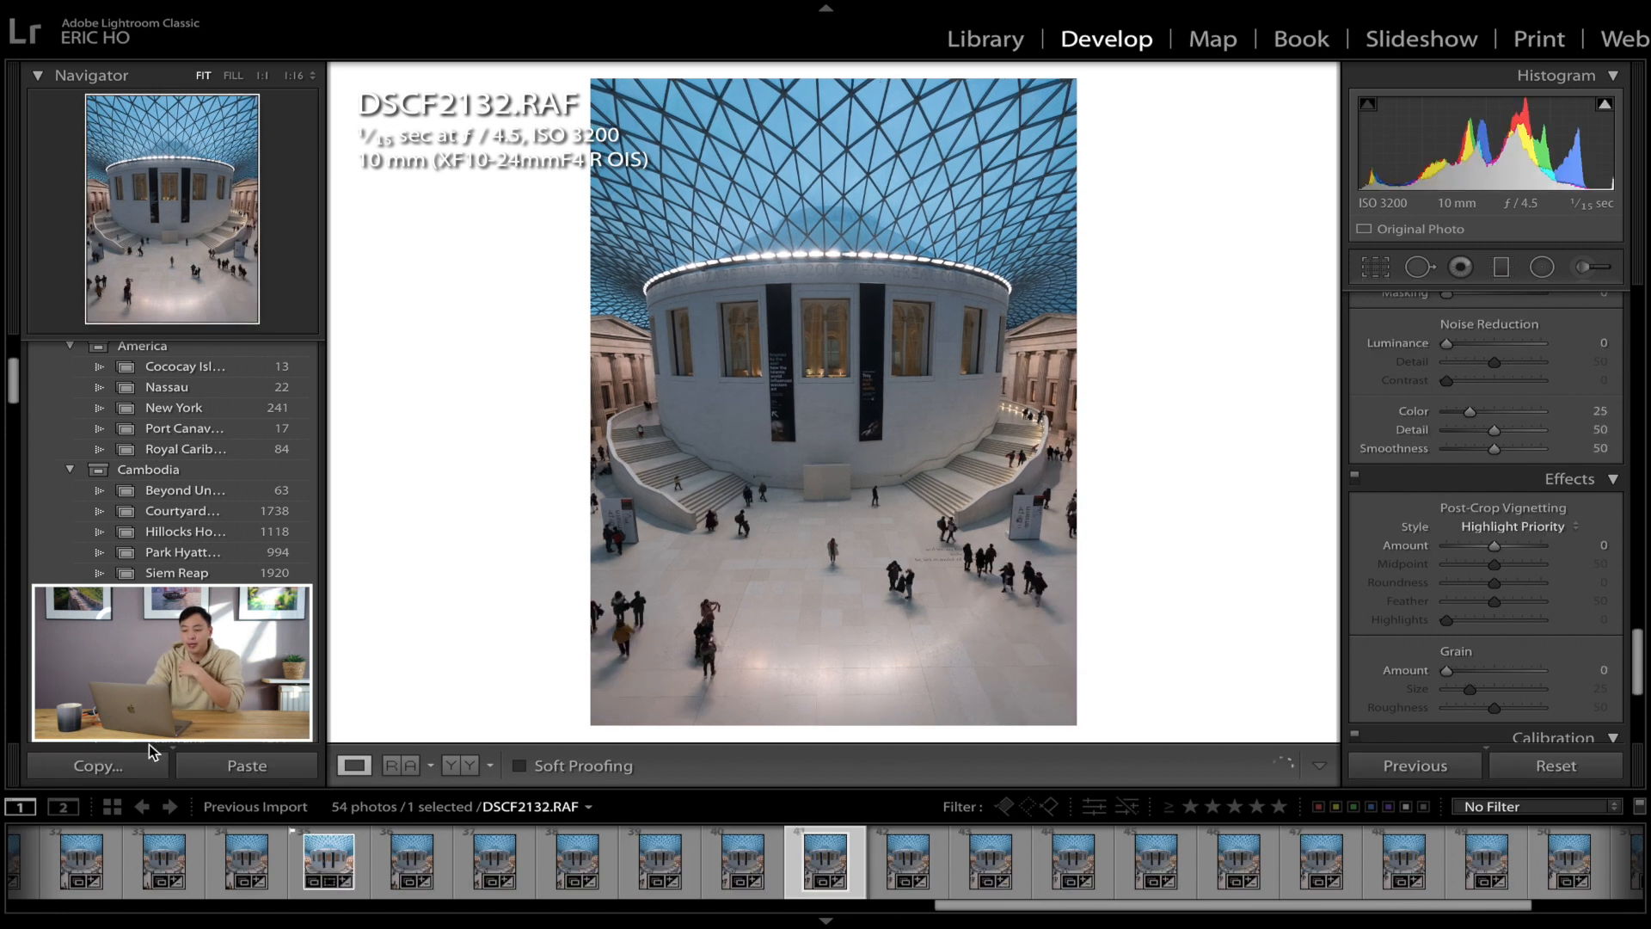
{"action": "left_click", "coordinate": [228, 772]}
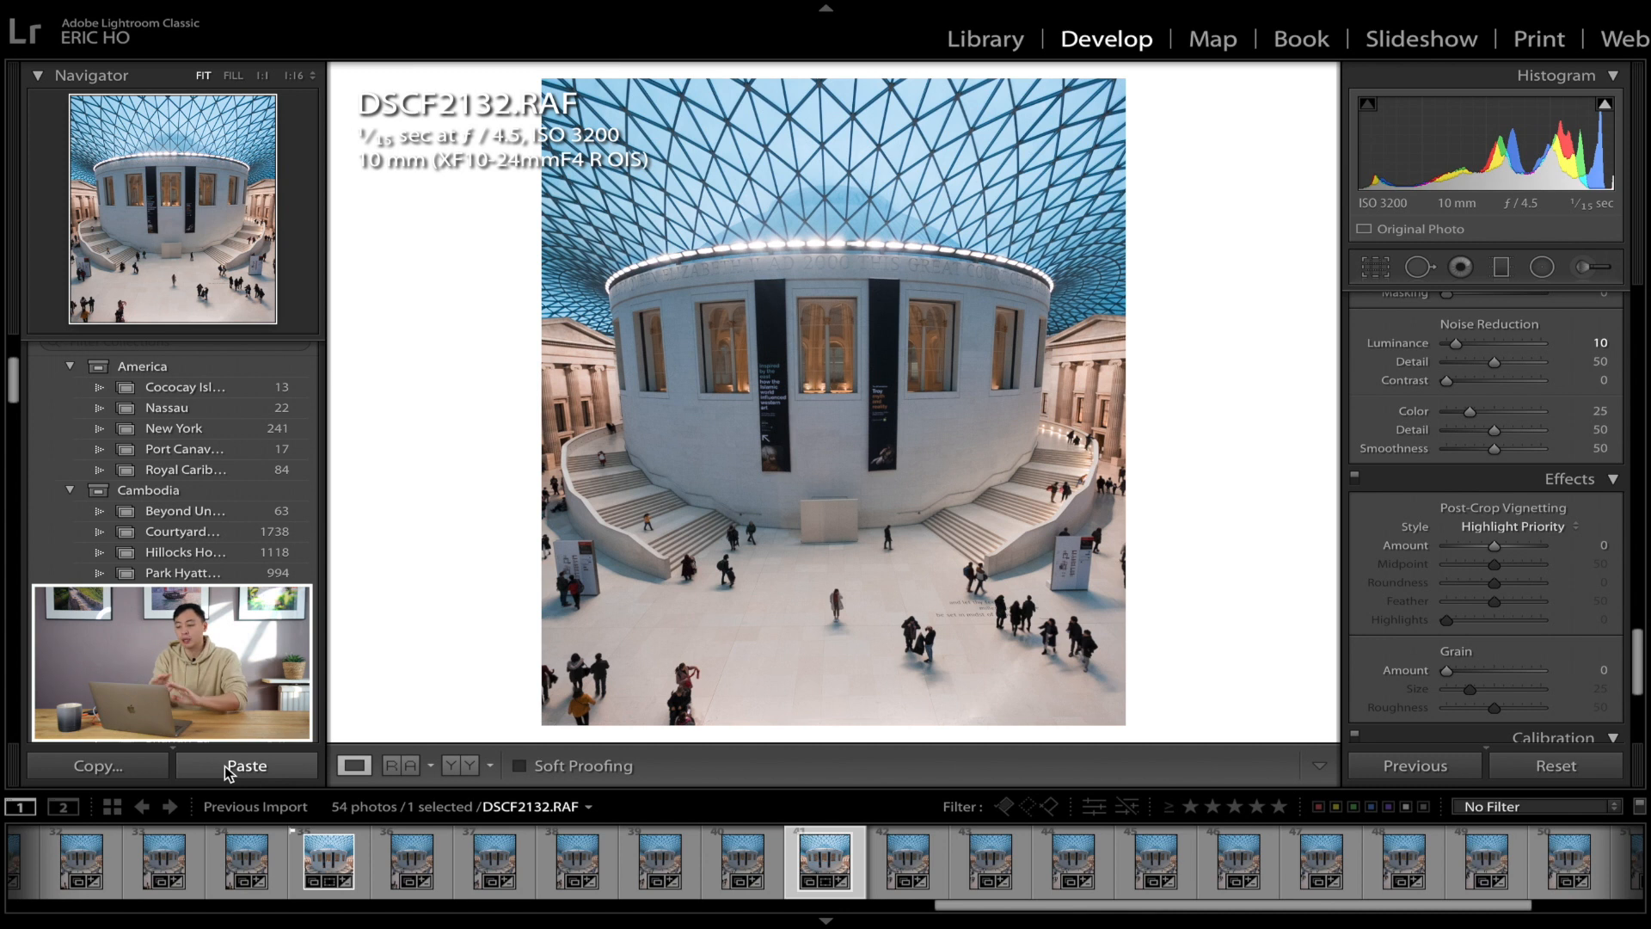
Step: Browse the remaining unedited shots from DSCF2133.RAF to DSCF2145.RAF, comparing where the people stand
{"action": "key", "text": "Right"}
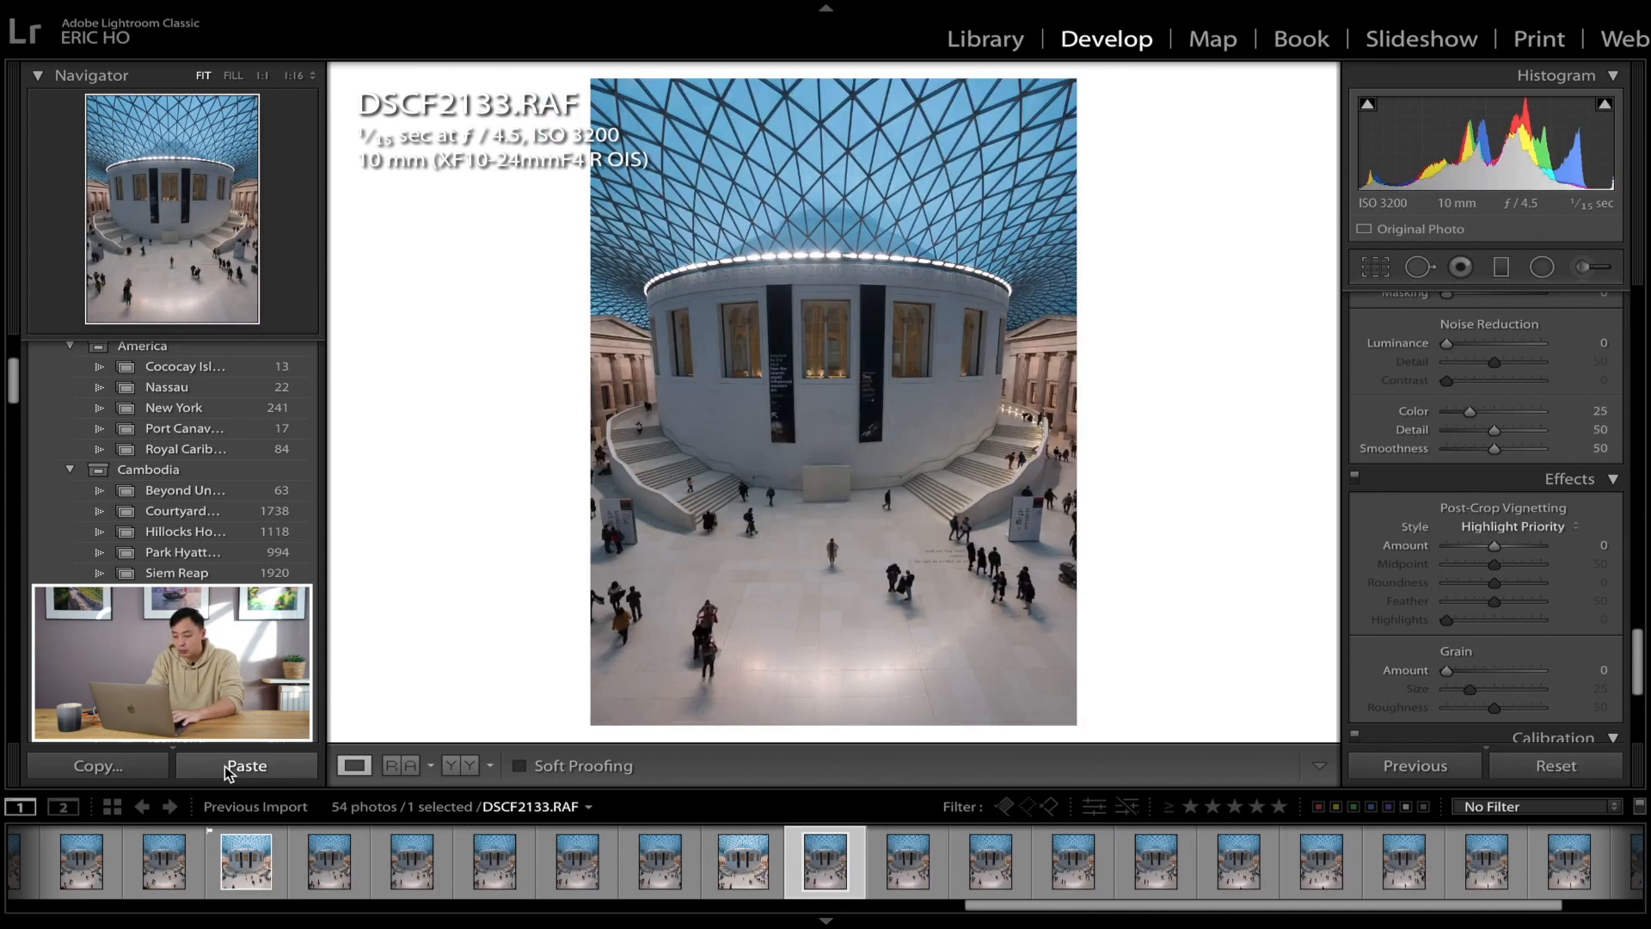
{"action": "key", "text": "Right"}
{"action": "key", "text": "Right"}
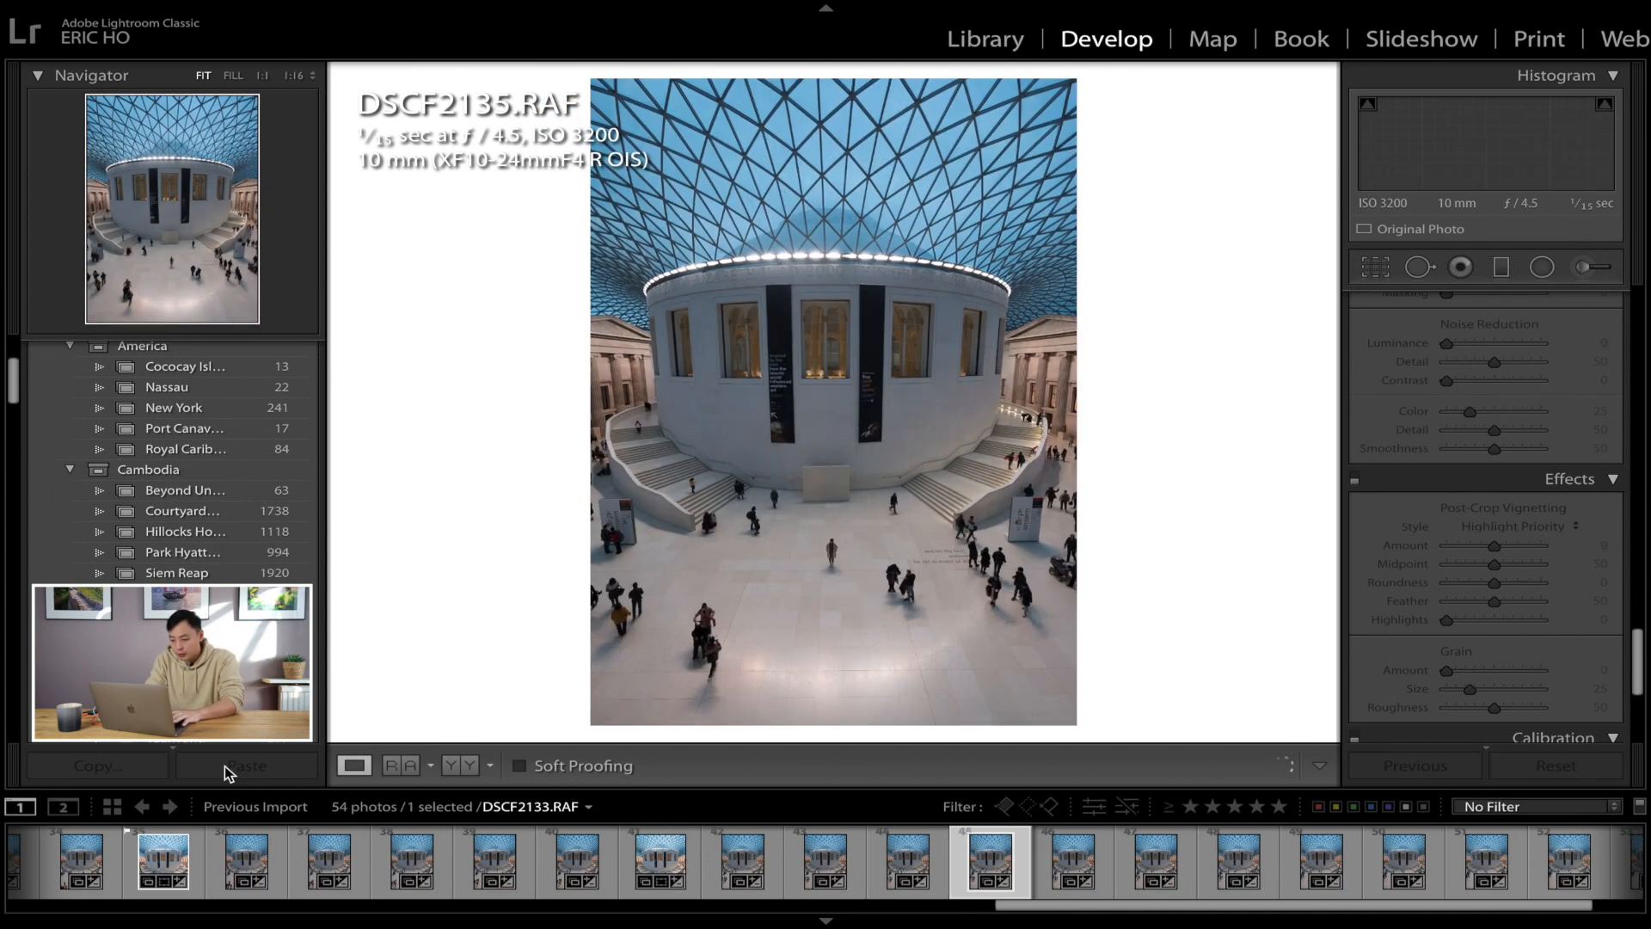
{"action": "key", "text": "Right"}
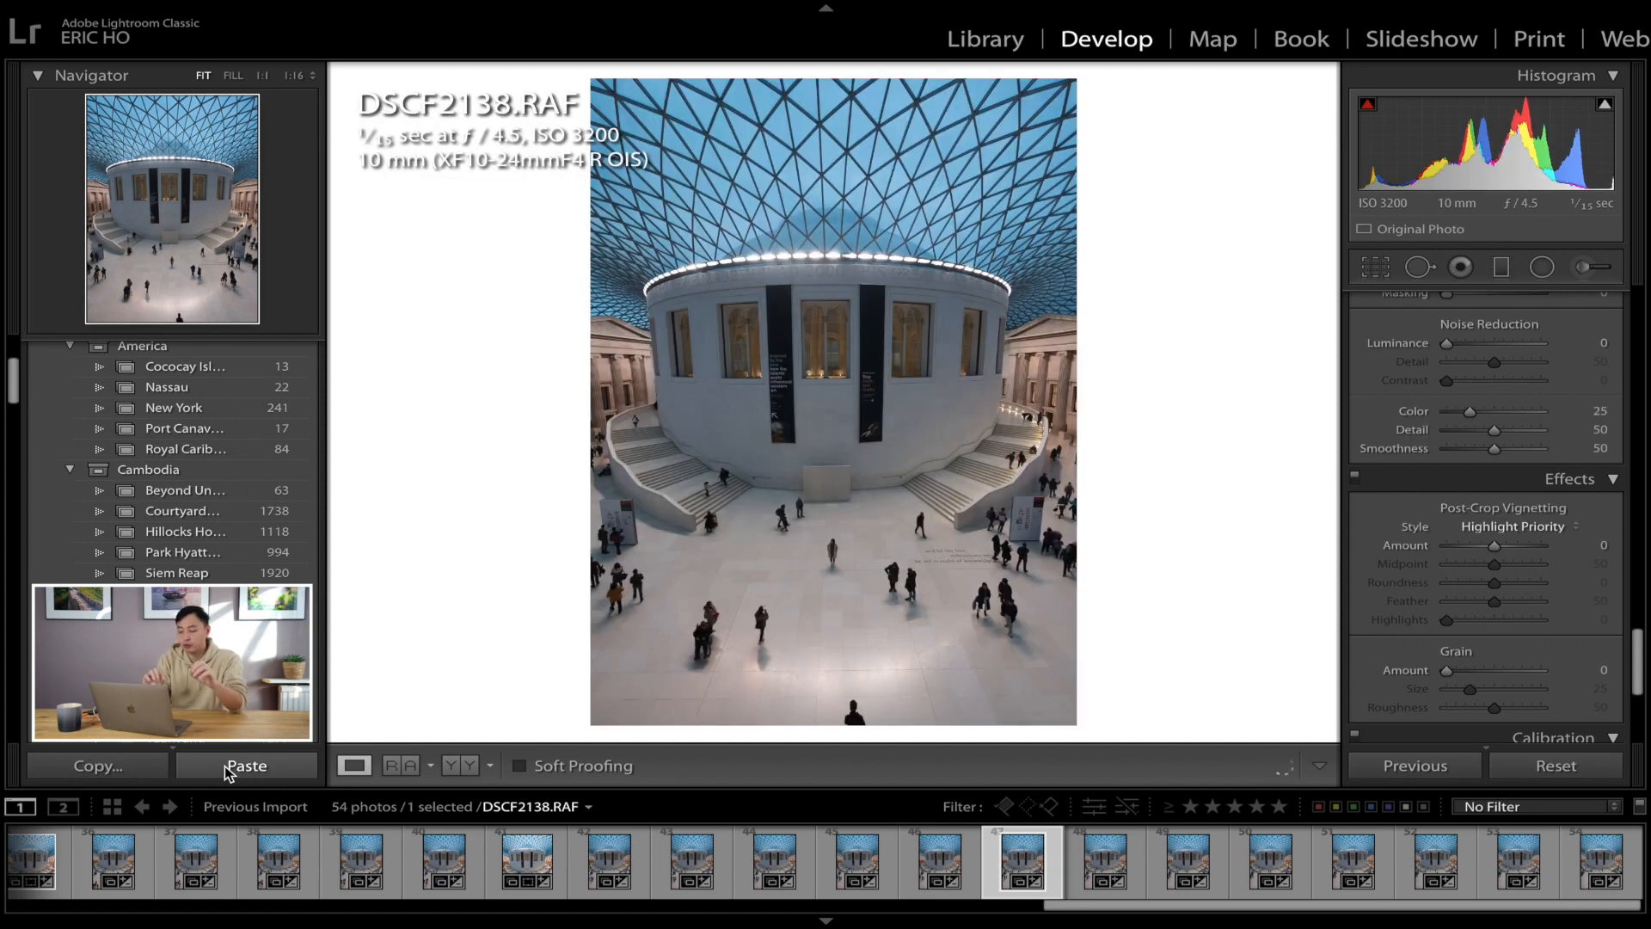
{"action": "key", "text": "Right"}
{"action": "left_click", "coordinate": [228, 766]}
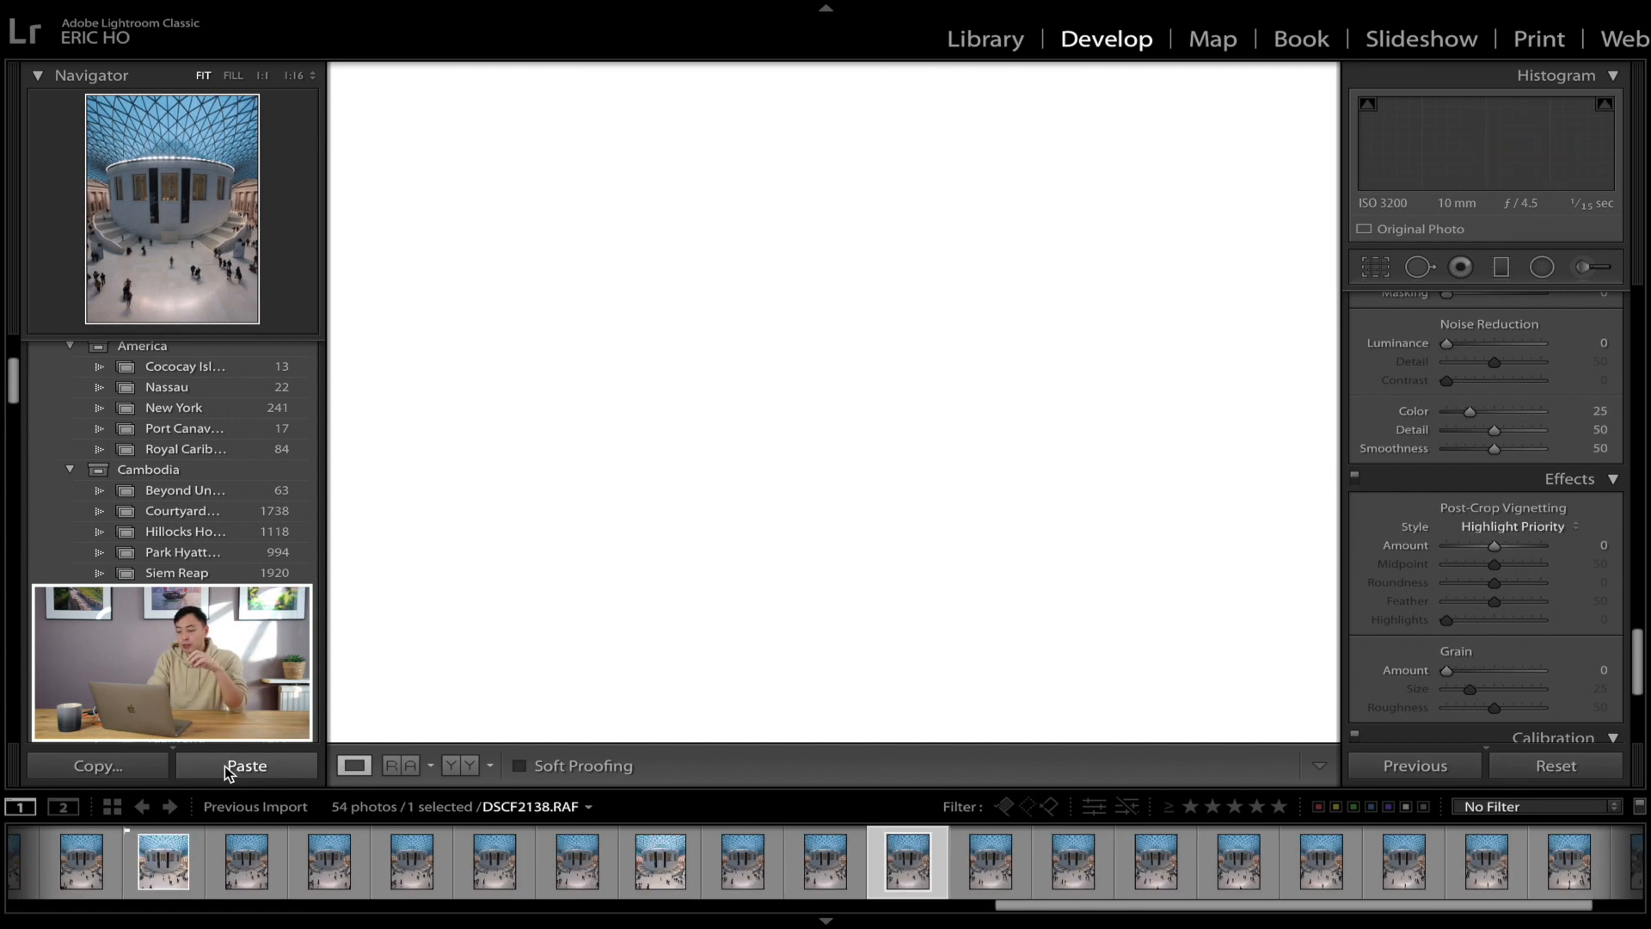
{"action": "key", "text": "Right"}
{"action": "key", "text": "Right"}
{"action": "key", "text": "Right"}
{"action": "key", "text": "Right"}
{"action": "key", "text": "Right"}
{"action": "key", "text": "Right"}
{"action": "key", "text": "Right"}
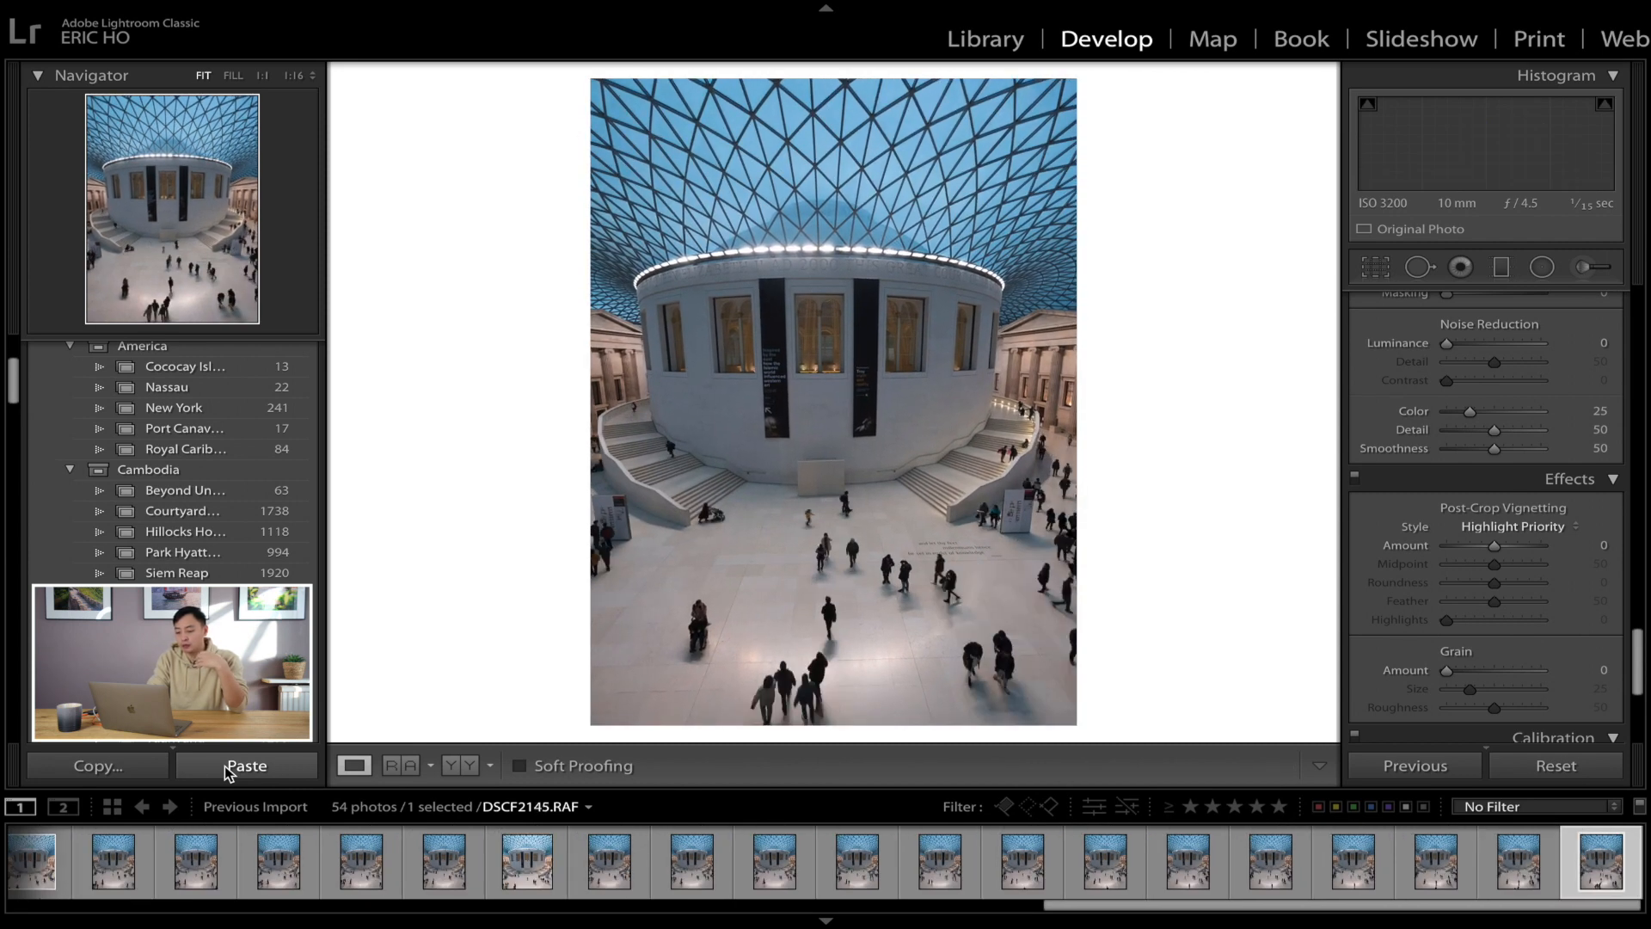
Step: Go back to DSCF2143.RAF and paste the copied develop settings onto it
{"action": "key", "text": "Left"}
{"action": "key", "text": "Left"}
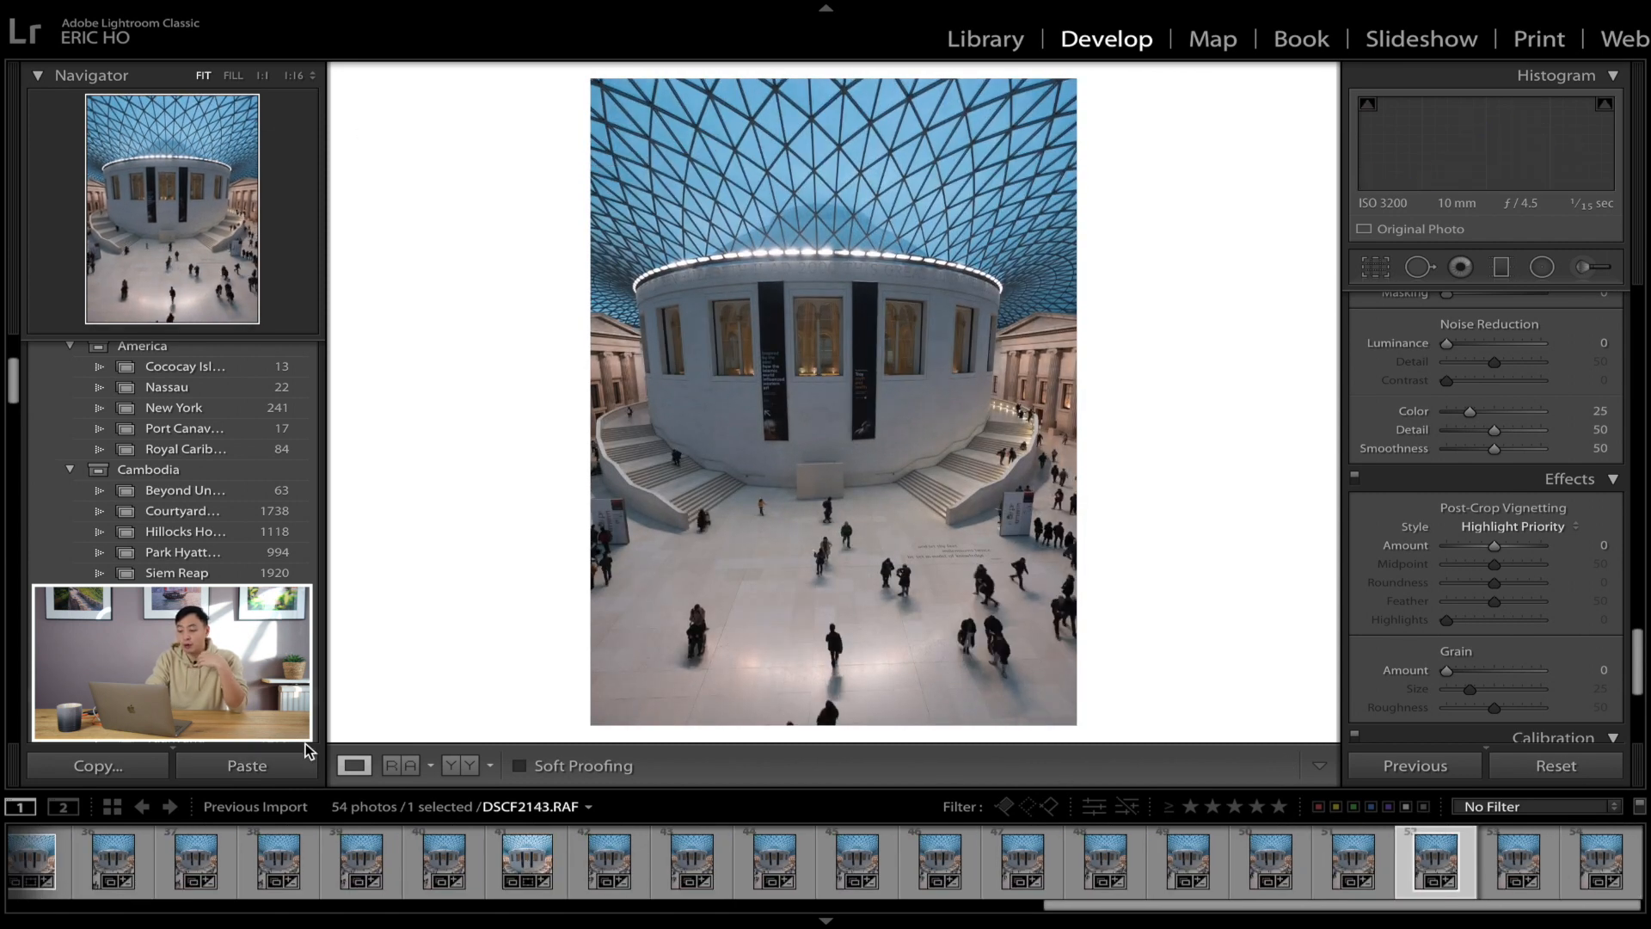
{"action": "left_click", "coordinate": [284, 770]}
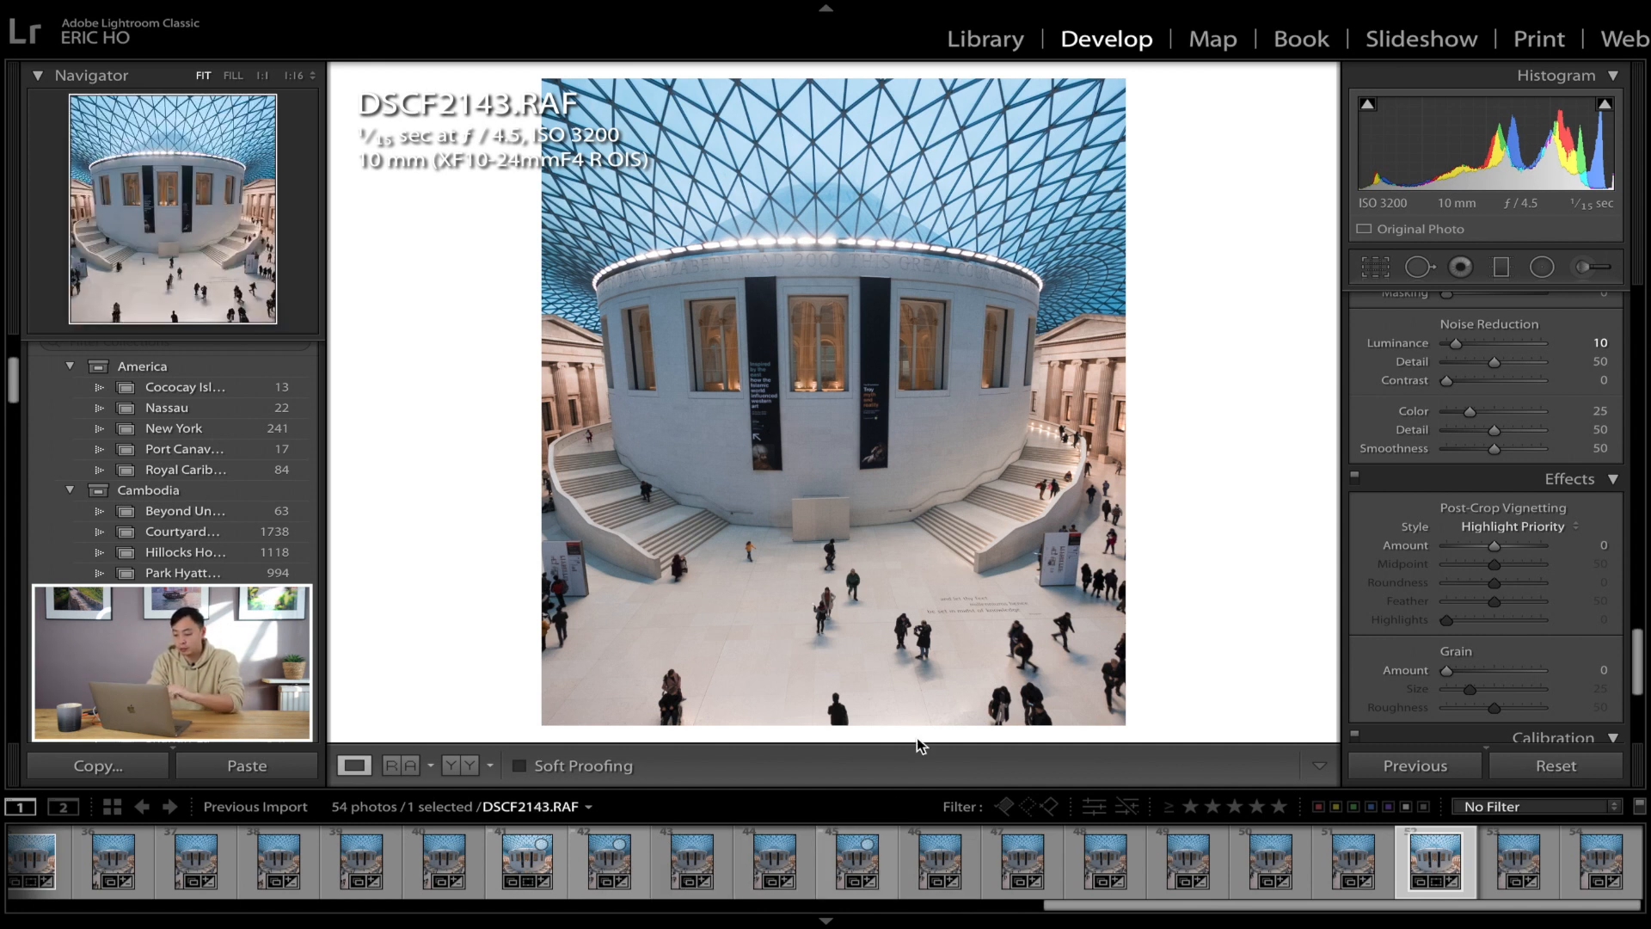
Step: Flag the edited photos DSCF2143.RAF and DSCF2132.RAF as picks
{"action": "key", "text": "p"}
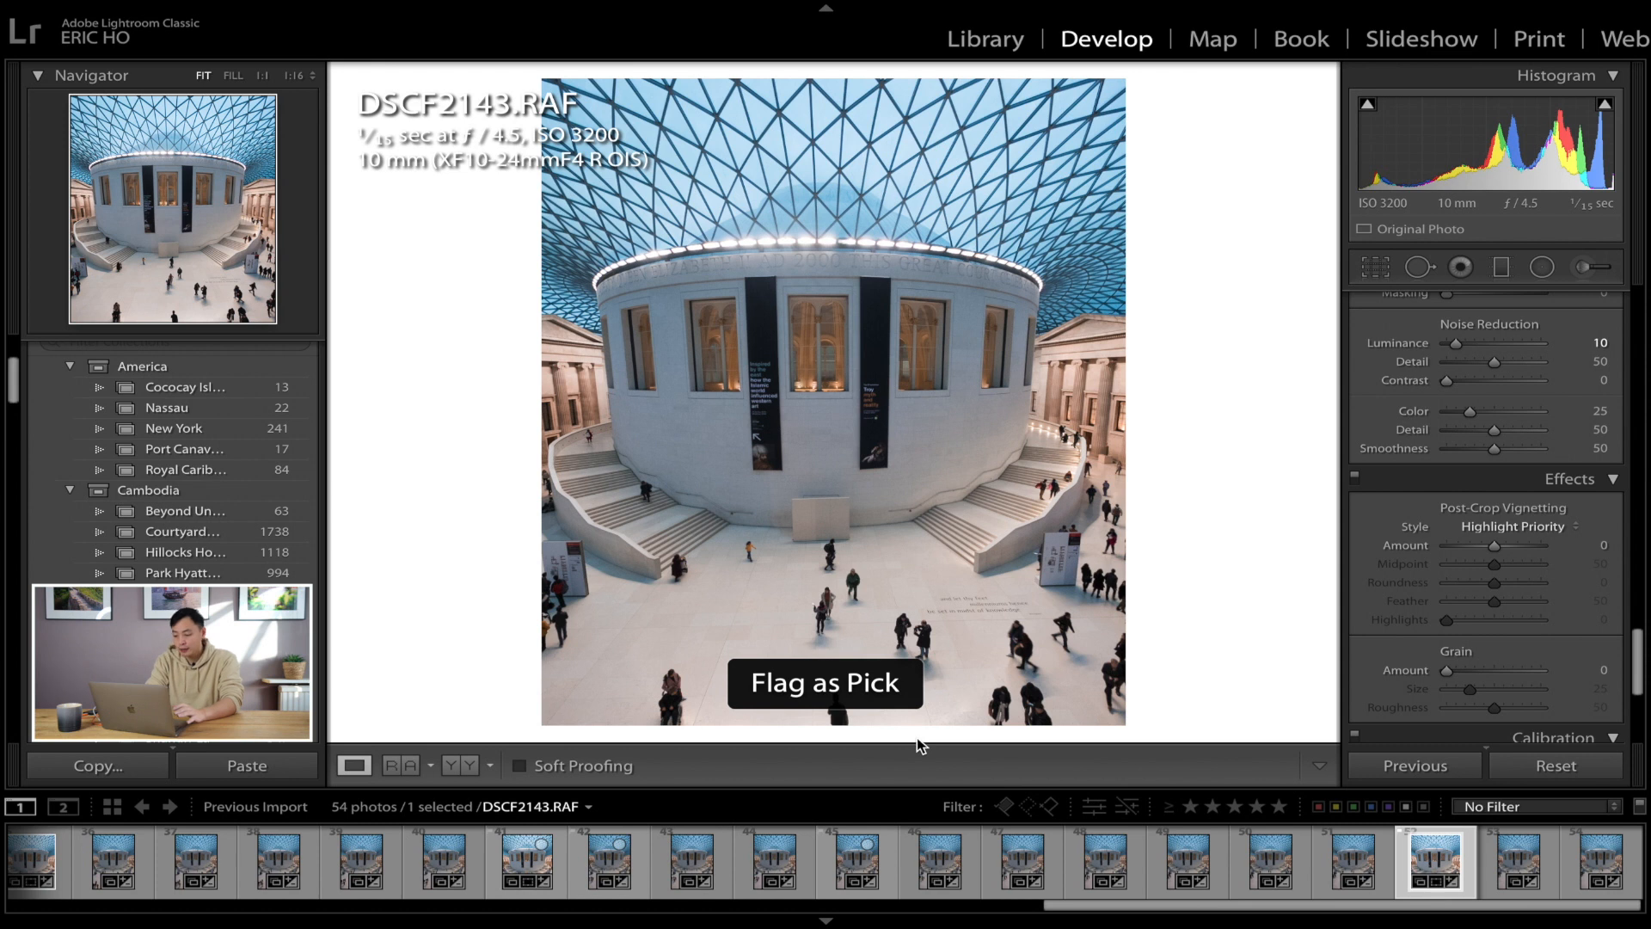
{"action": "left_click", "coordinate": [521, 863]}
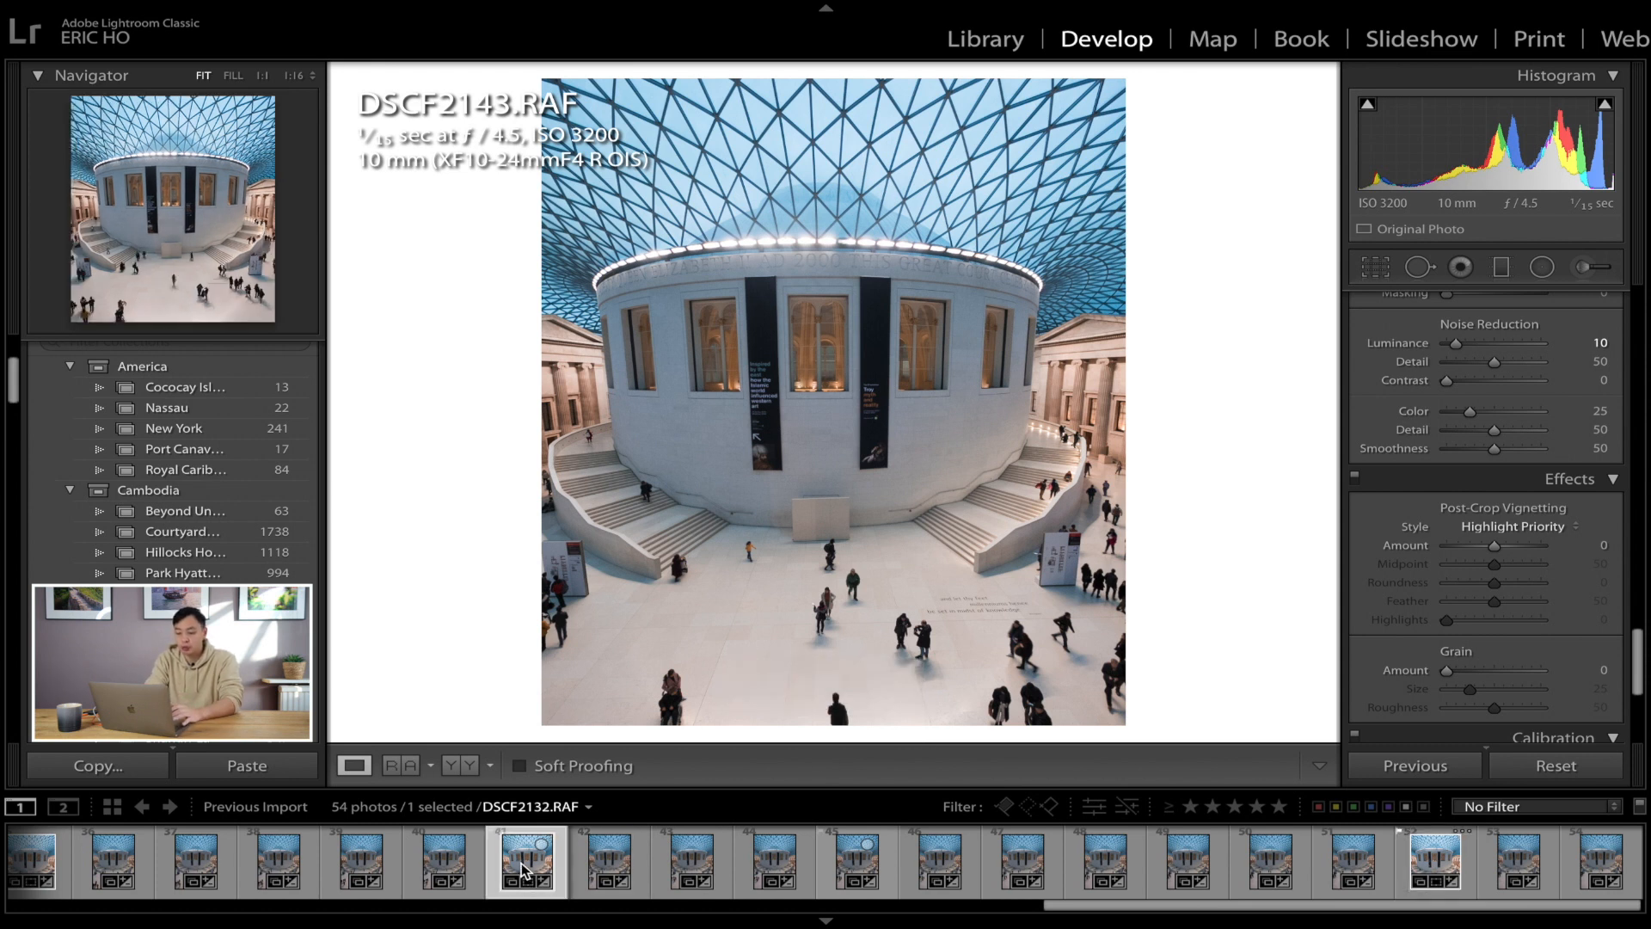
{"action": "key", "text": "p"}
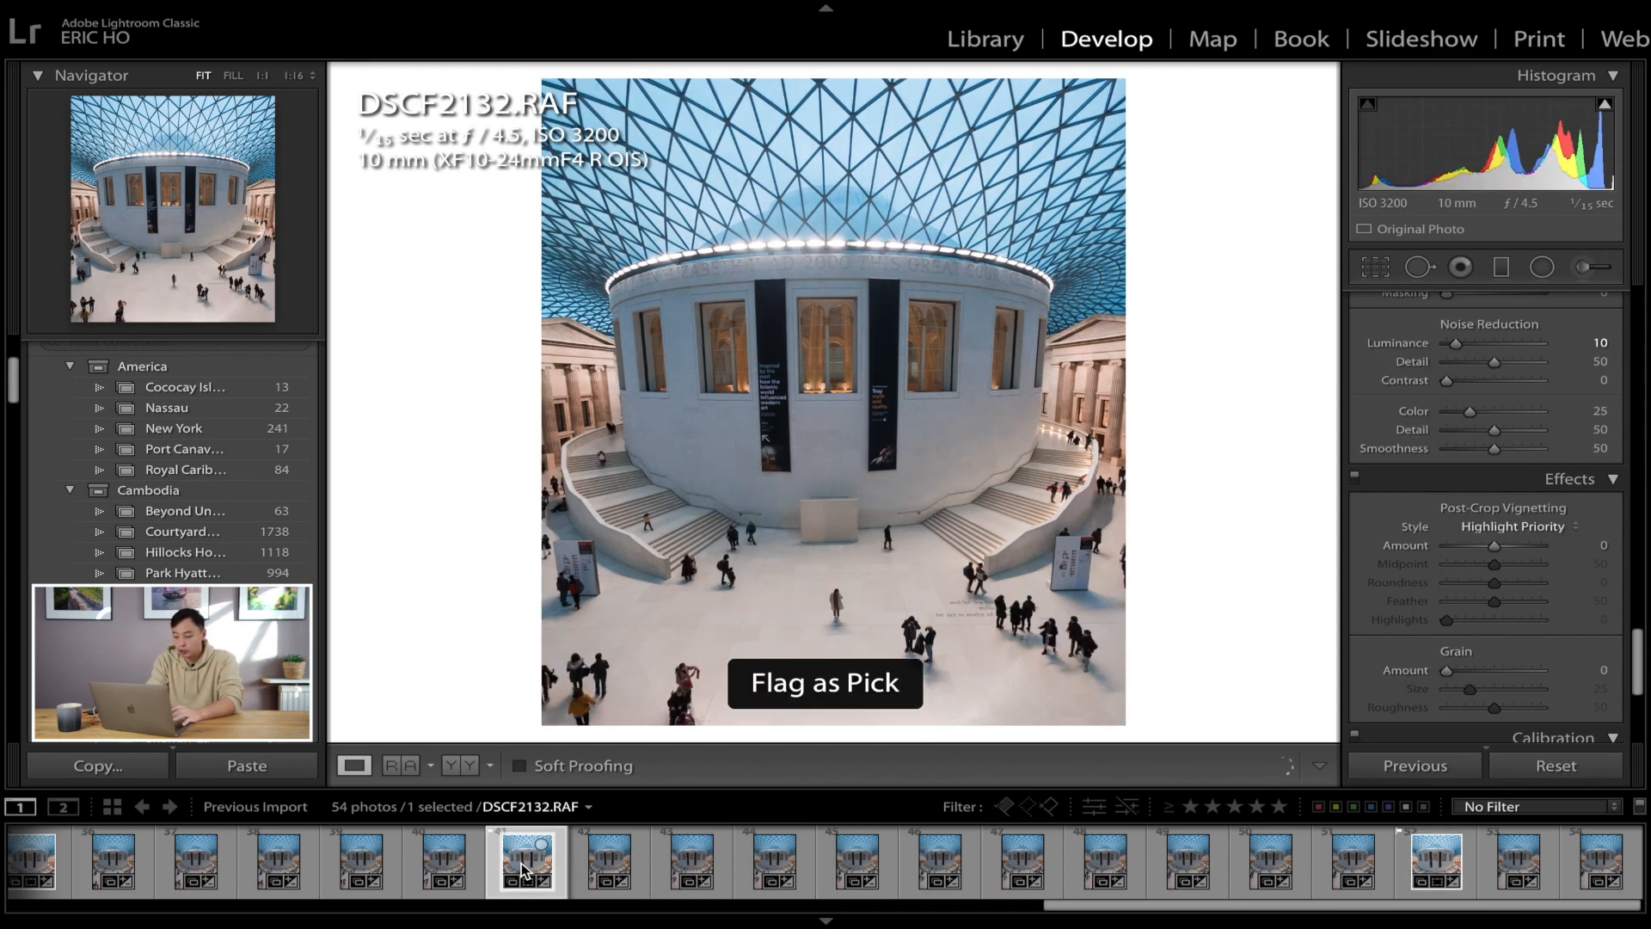
Step: Paste the copied develop settings onto the earlier shot DSCF2121.RAF
{"action": "scroll", "coordinate": [527, 862], "scroll_direction": "left", "scroll_amount": 2}
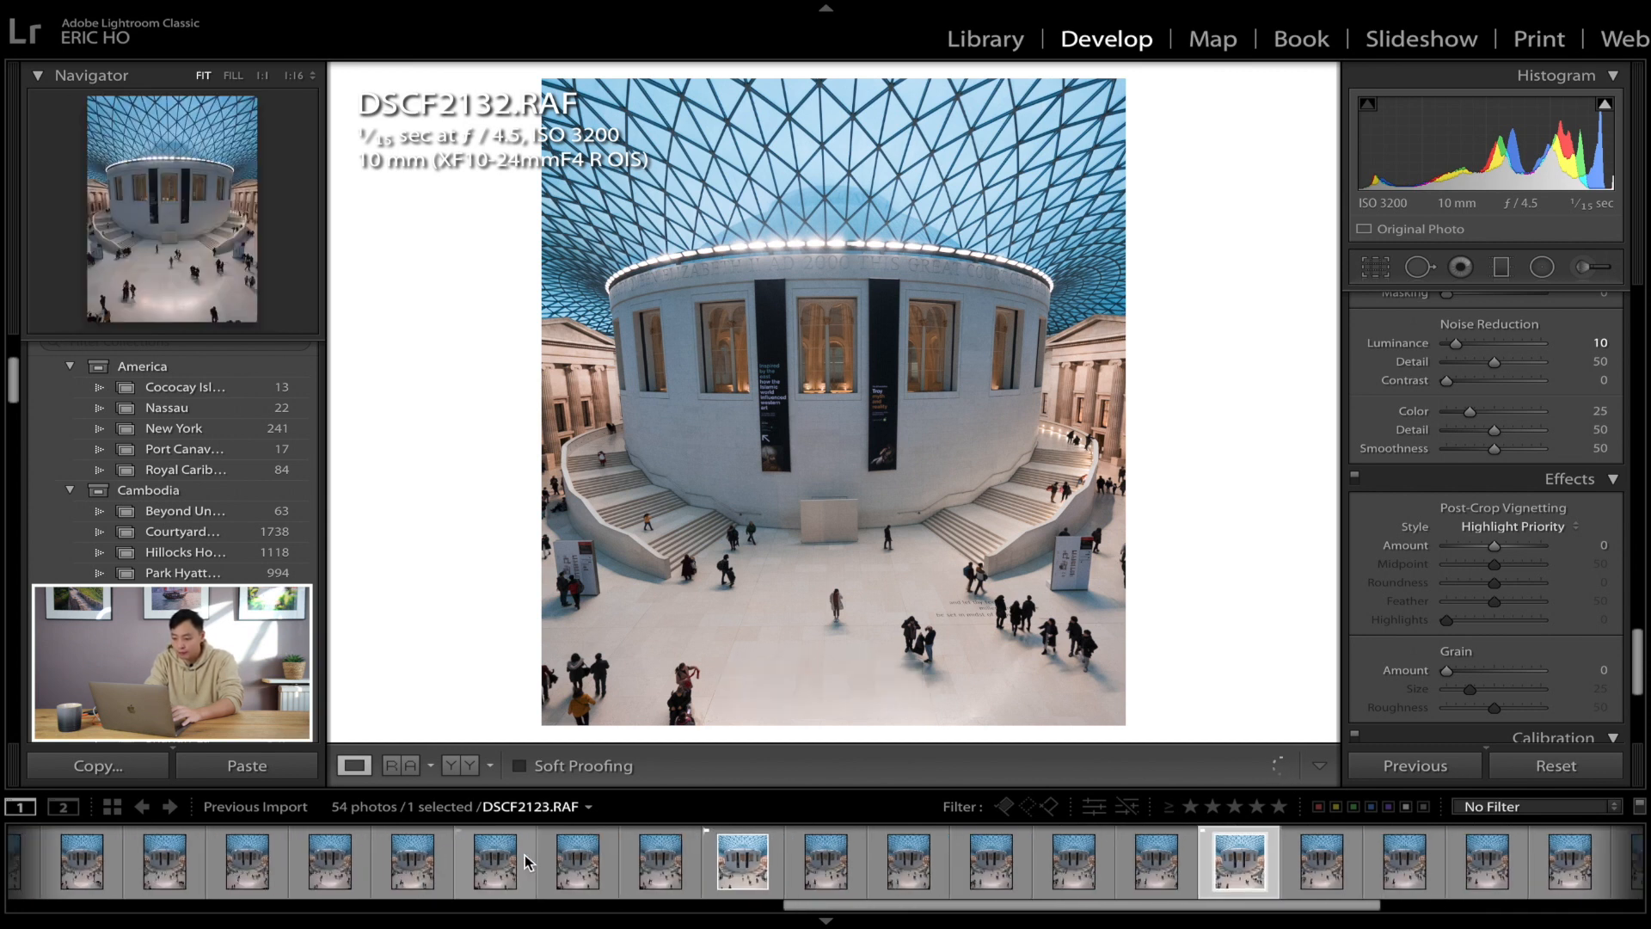
{"action": "left_click", "coordinate": [327, 862]}
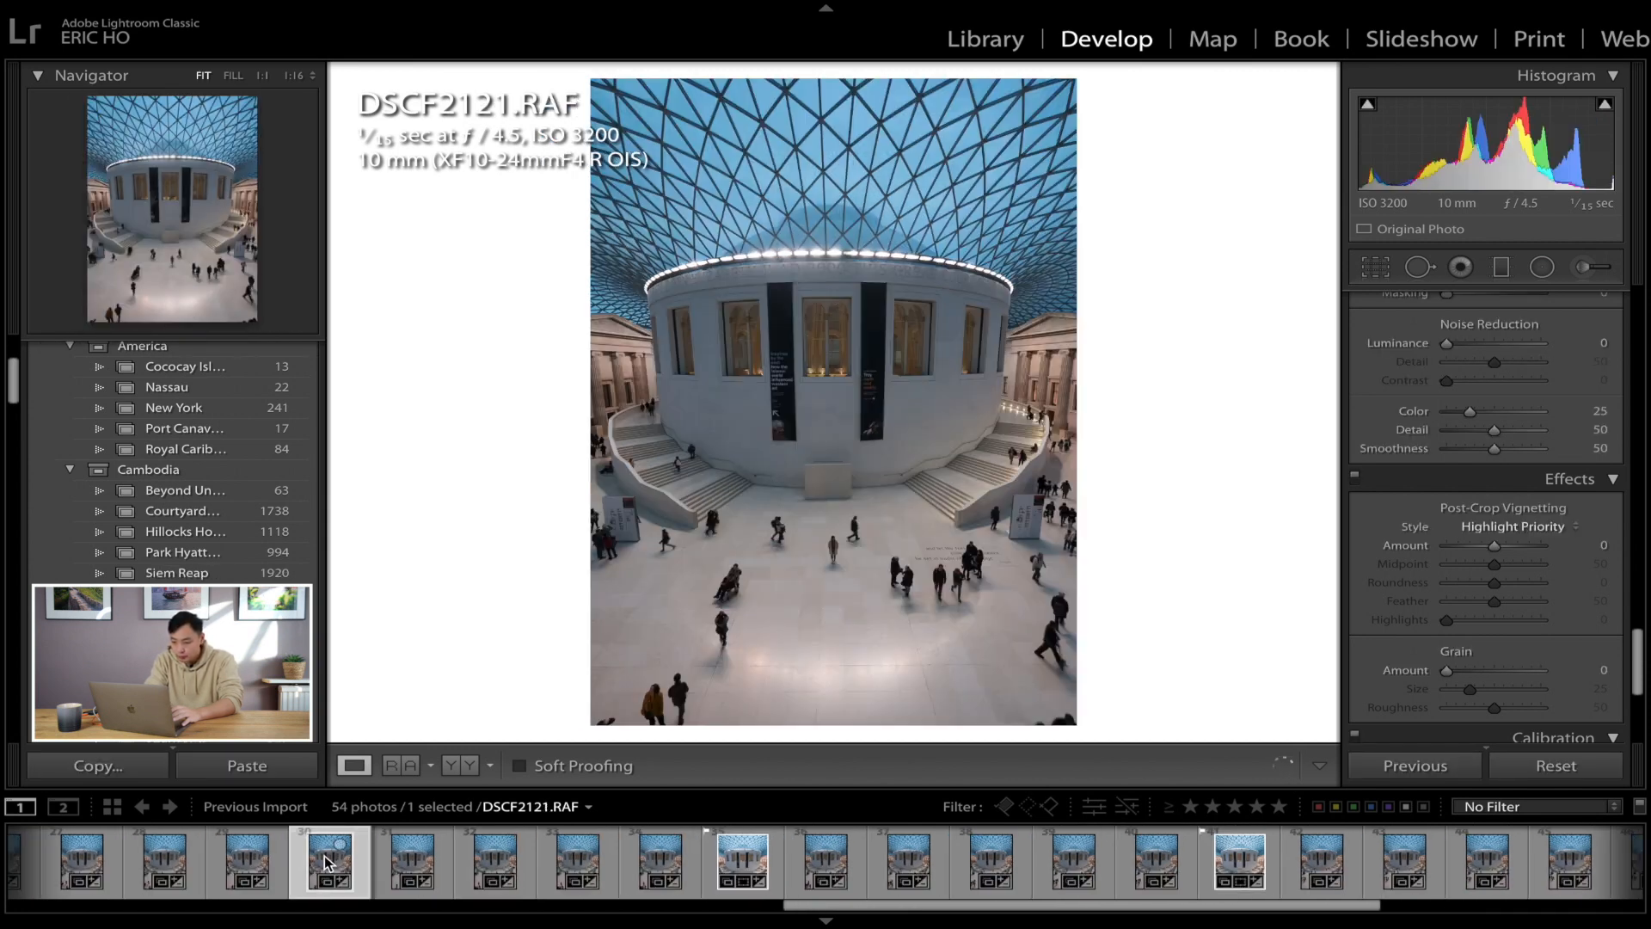
{"action": "left_click", "coordinate": [245, 767]}
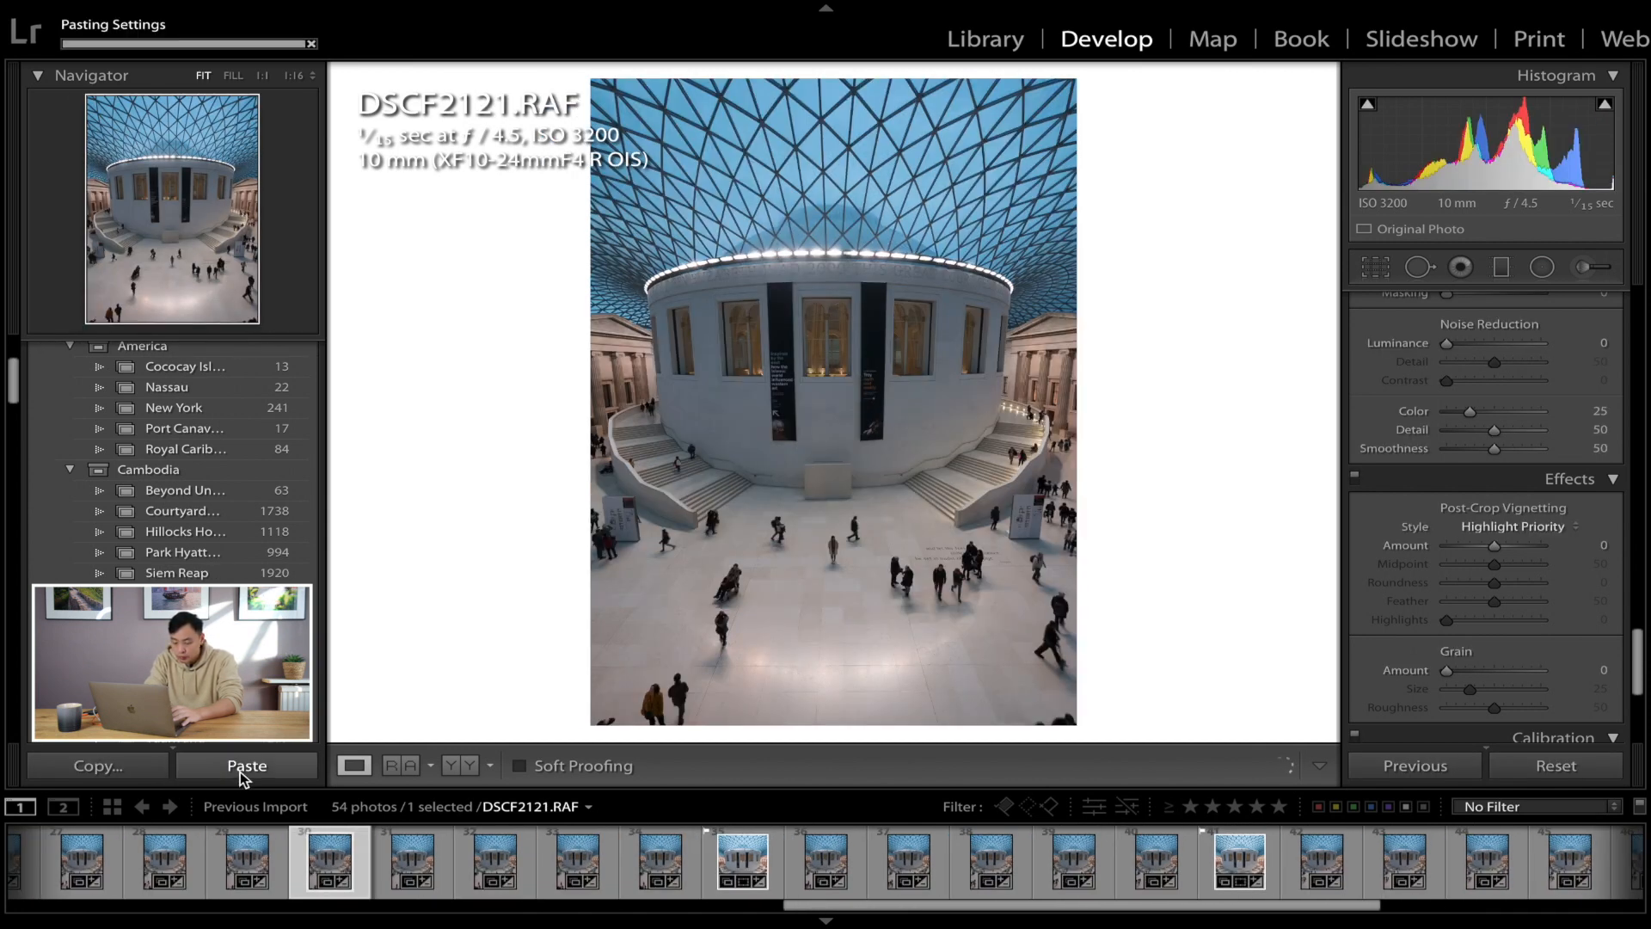
{"action": "scroll", "coordinate": [317, 869], "scroll_direction": "left", "scroll_amount": 1}
{"action": "scroll", "coordinate": [318, 870], "scroll_direction": "left", "scroll_amount": 1}
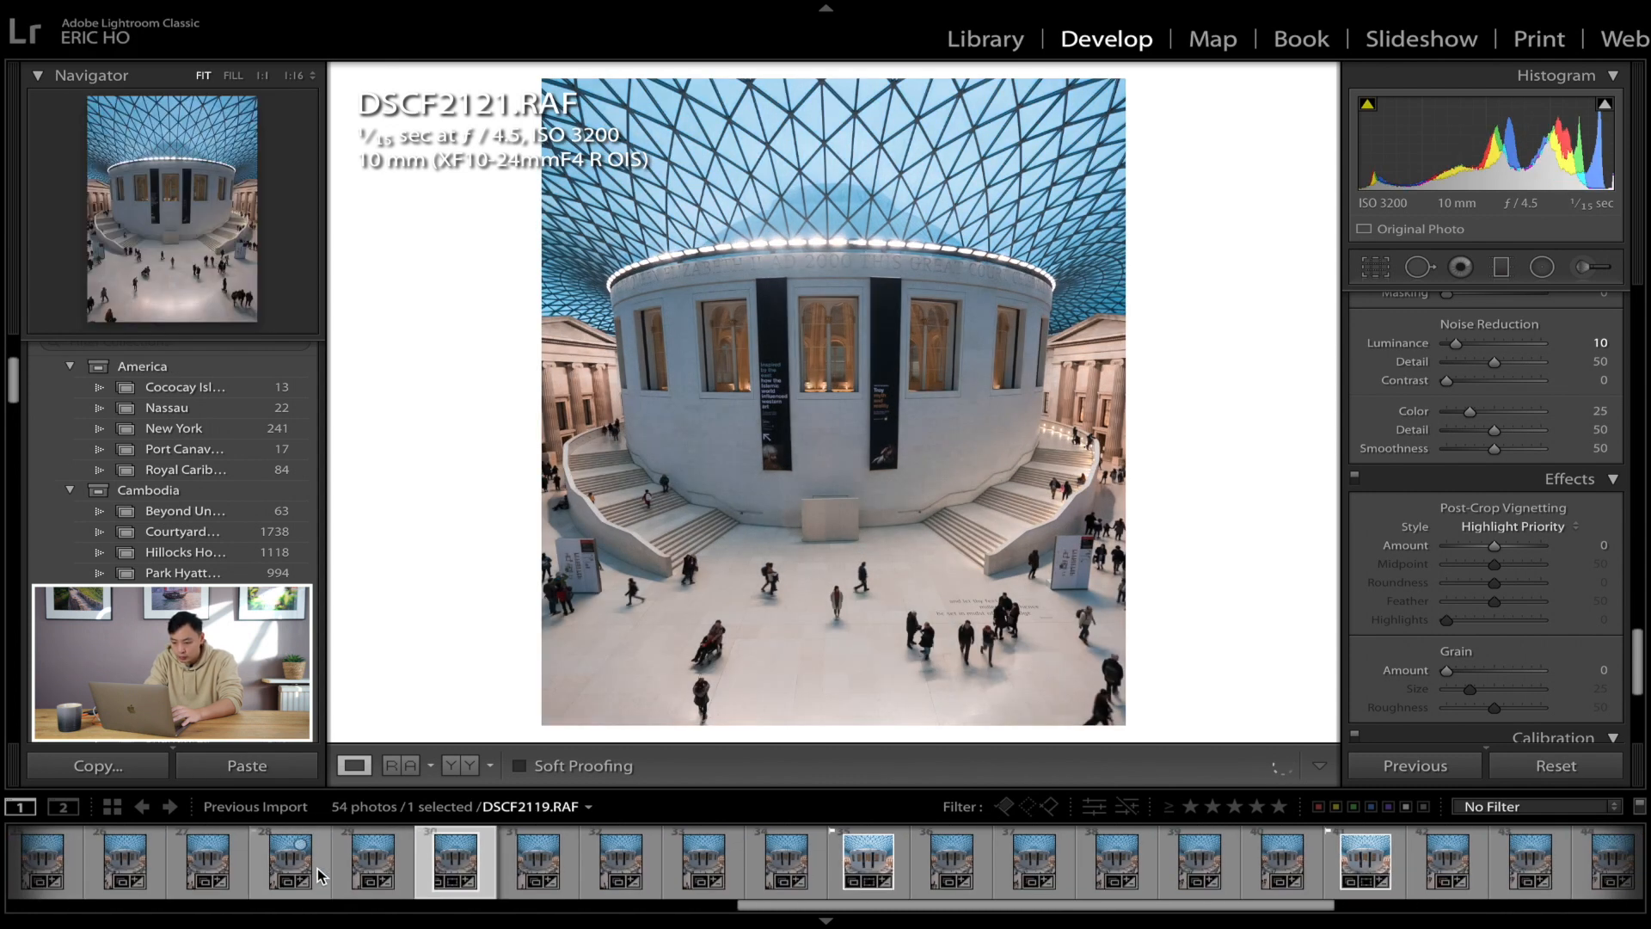
Step: Go back through the earlier shots to DSCF2108.RAF and paste the copied develop settings onto it
{"action": "scroll", "coordinate": [194, 866], "scroll_direction": "left", "scroll_amount": 1}
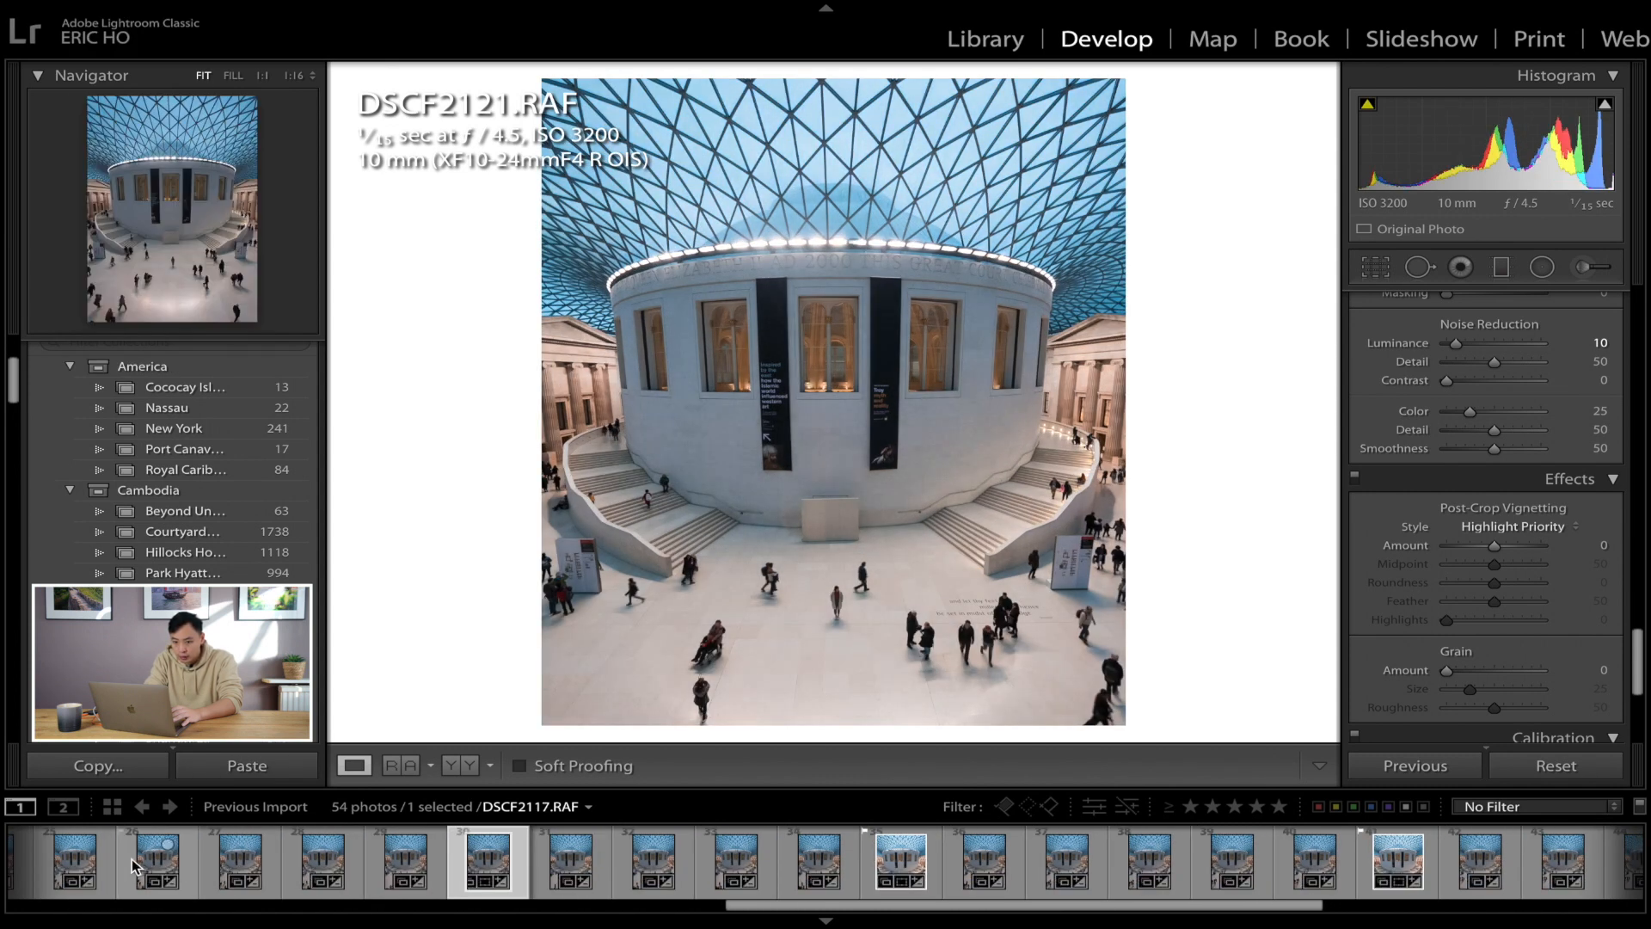
{"action": "left_click", "coordinate": [91, 870]}
{"action": "key", "text": "Left"}
{"action": "key", "text": "Left"}
{"action": "key", "text": "Left"}
{"action": "key", "text": "Left"}
{"action": "key", "text": "Left"}
{"action": "key", "text": "Left"}
{"action": "key", "text": "Left"}
{"action": "key", "text": "Left"}
{"action": "key", "text": "Left"}
{"action": "key", "text": "Left"}
{"action": "key", "text": "Left"}
{"action": "key", "text": "Left"}
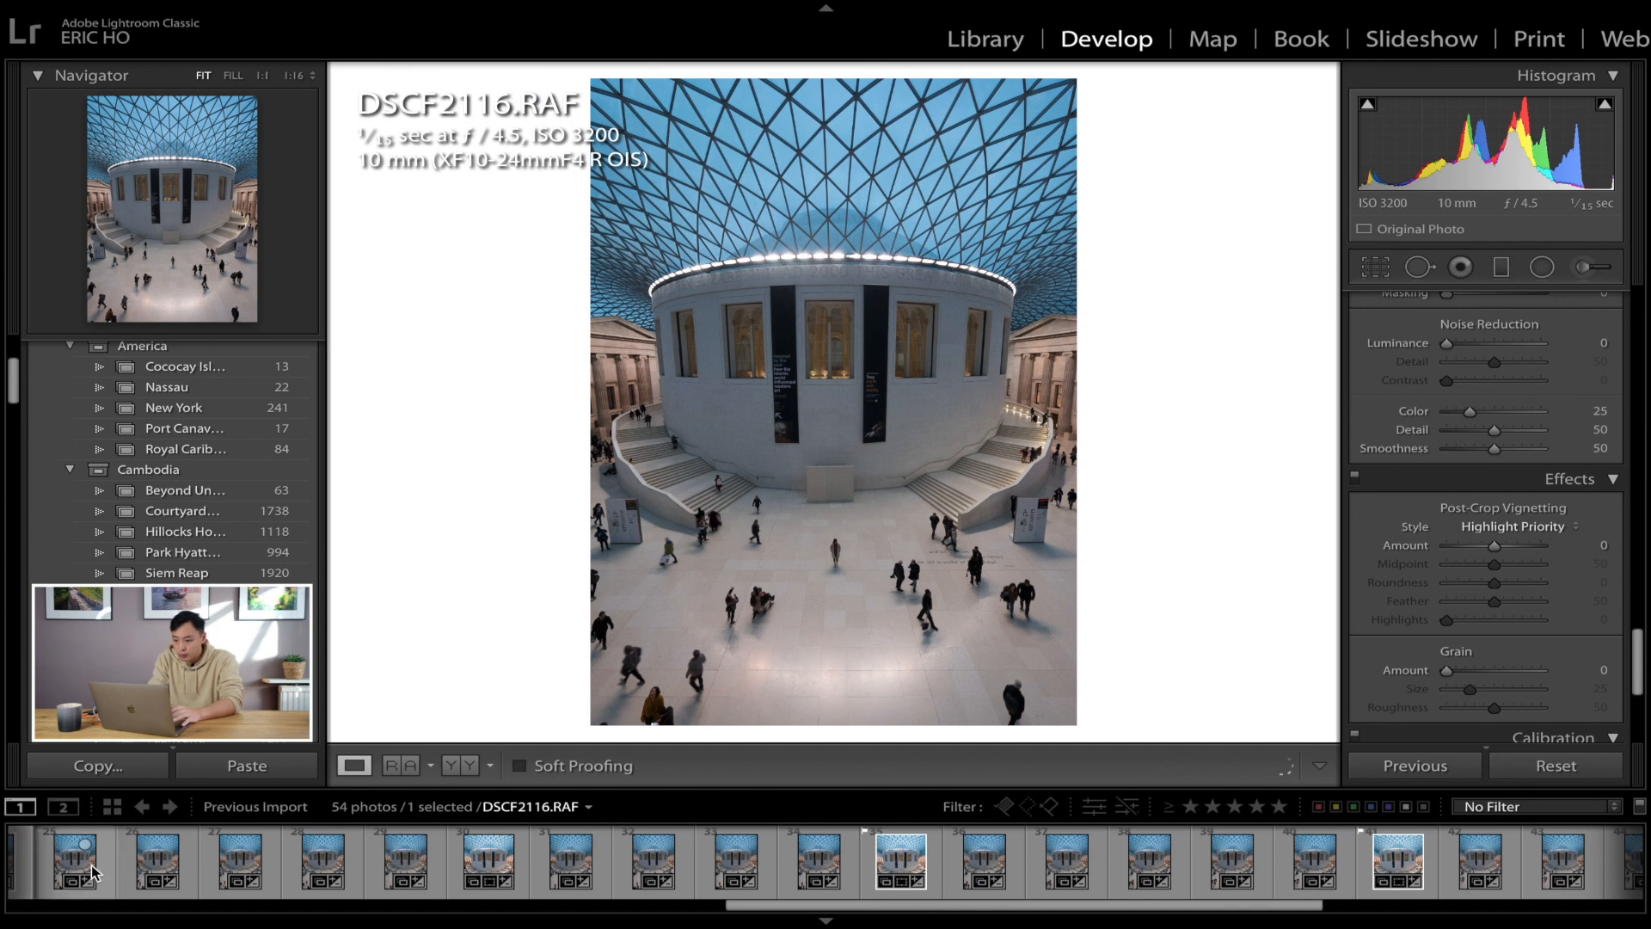
{"action": "key", "text": "Left"}
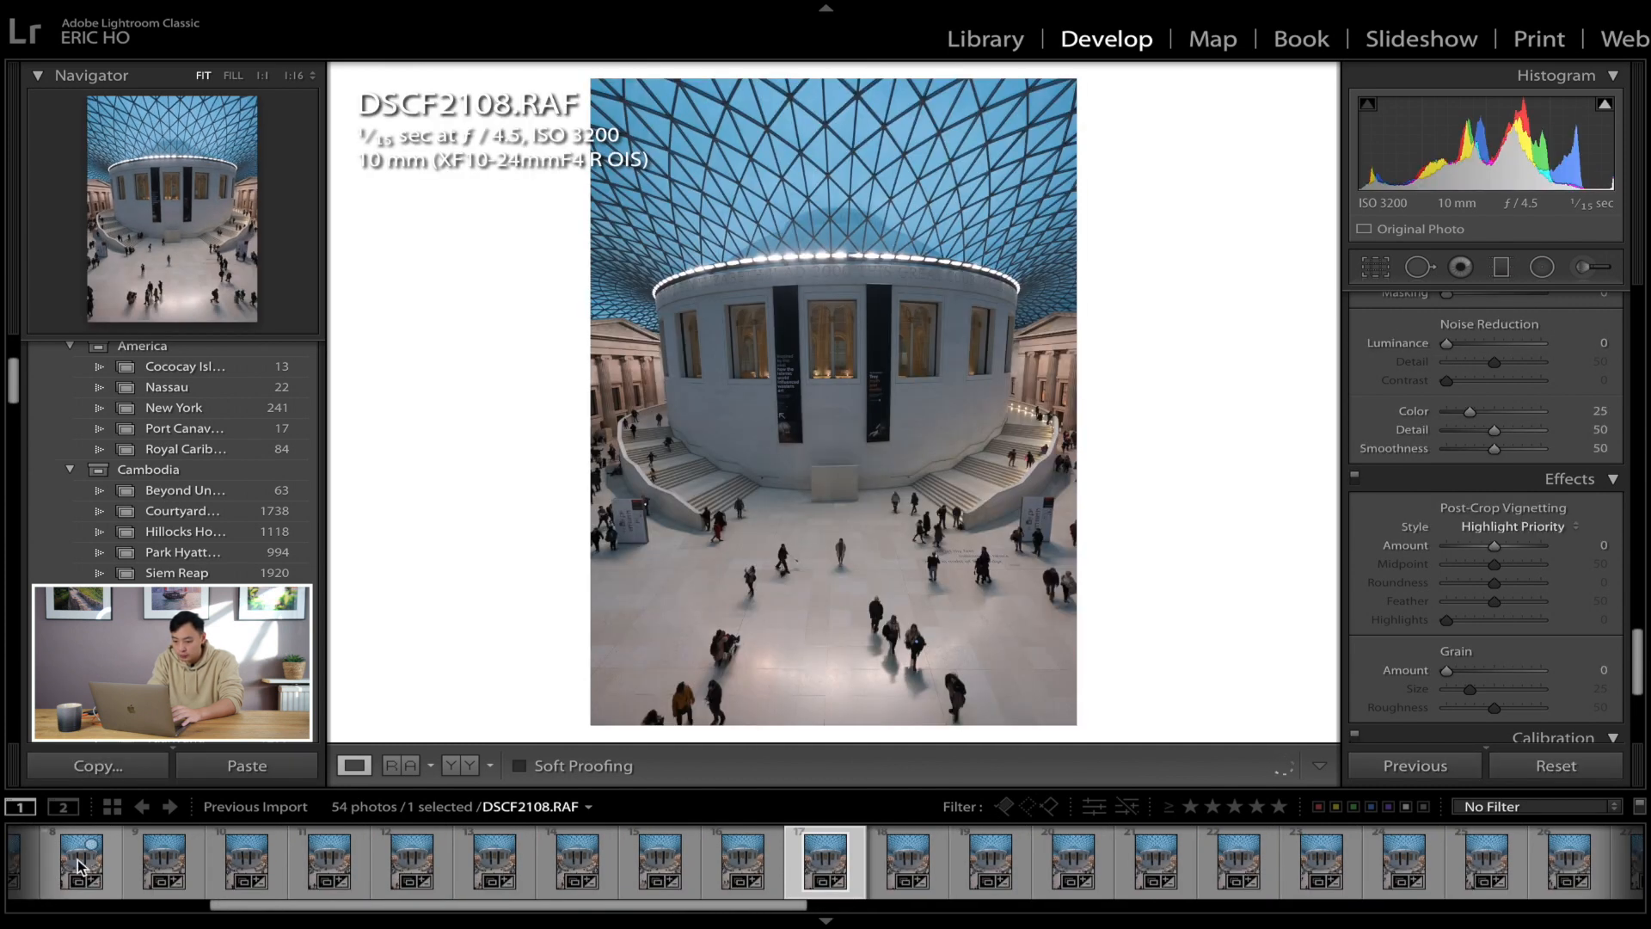
{"action": "left_click", "coordinate": [225, 766]}
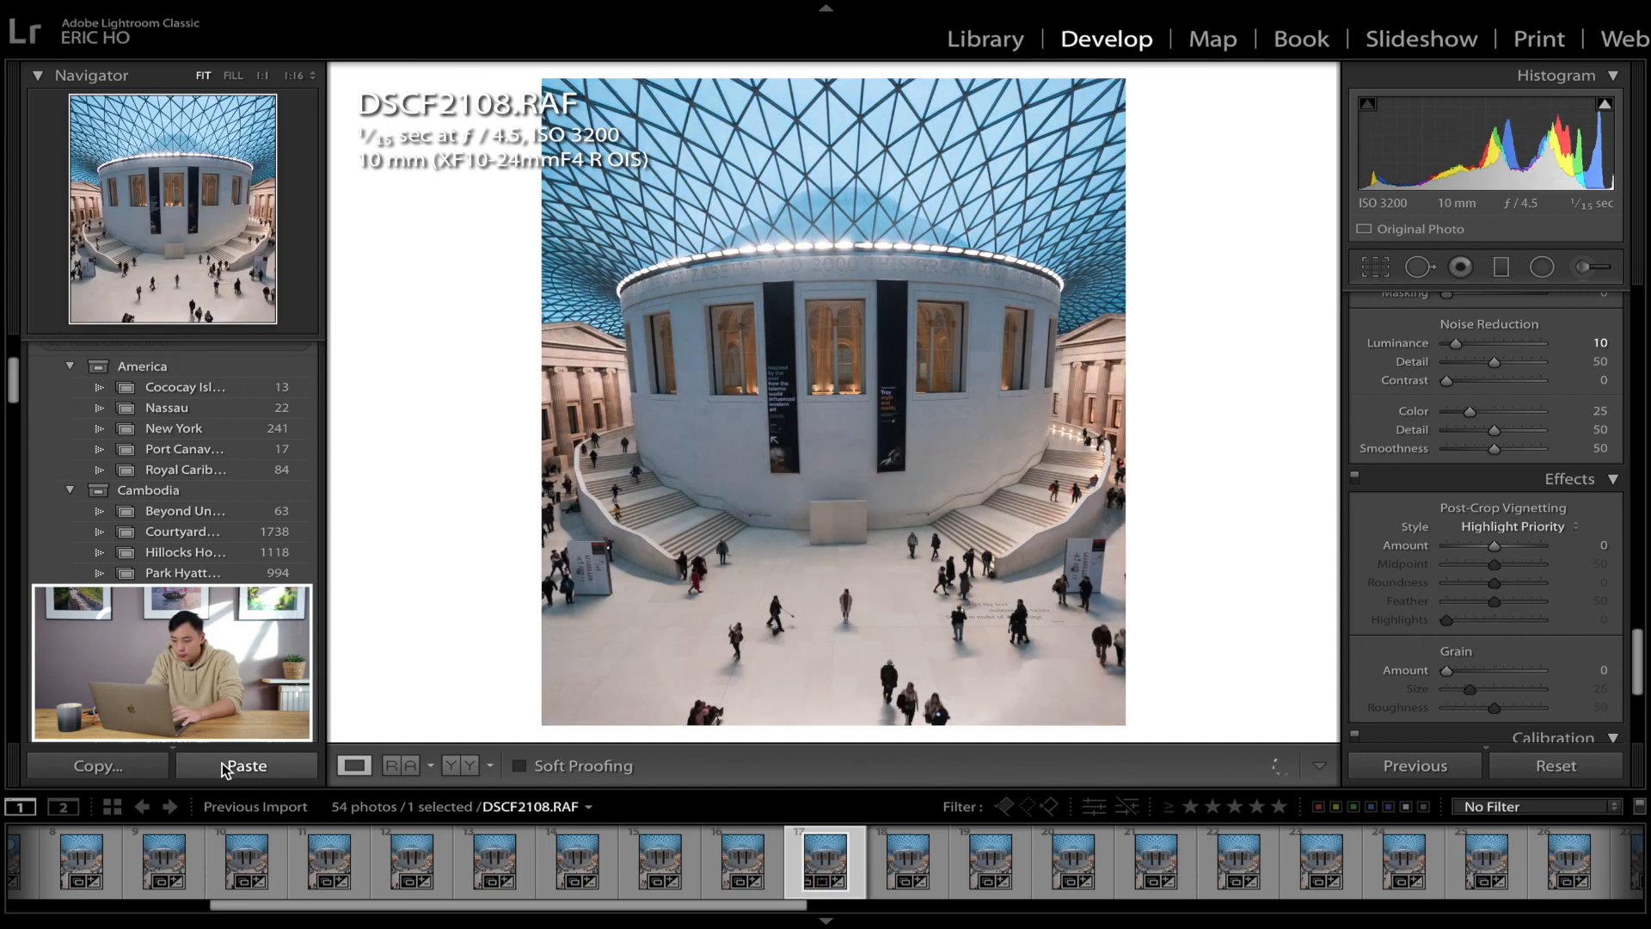
Step: Continue back through the earlier shots to DSCF2096.RAF and paste the copied develop settings onto it
{"action": "key", "text": "Left"}
{"action": "key", "text": "Left"}
{"action": "key", "text": "Left"}
{"action": "key", "text": "Left"}
{"action": "key", "text": "Left"}
{"action": "key", "text": "Left"}
{"action": "key", "text": "Left"}
{"action": "key", "text": "Left"}
{"action": "key", "text": "Left"}
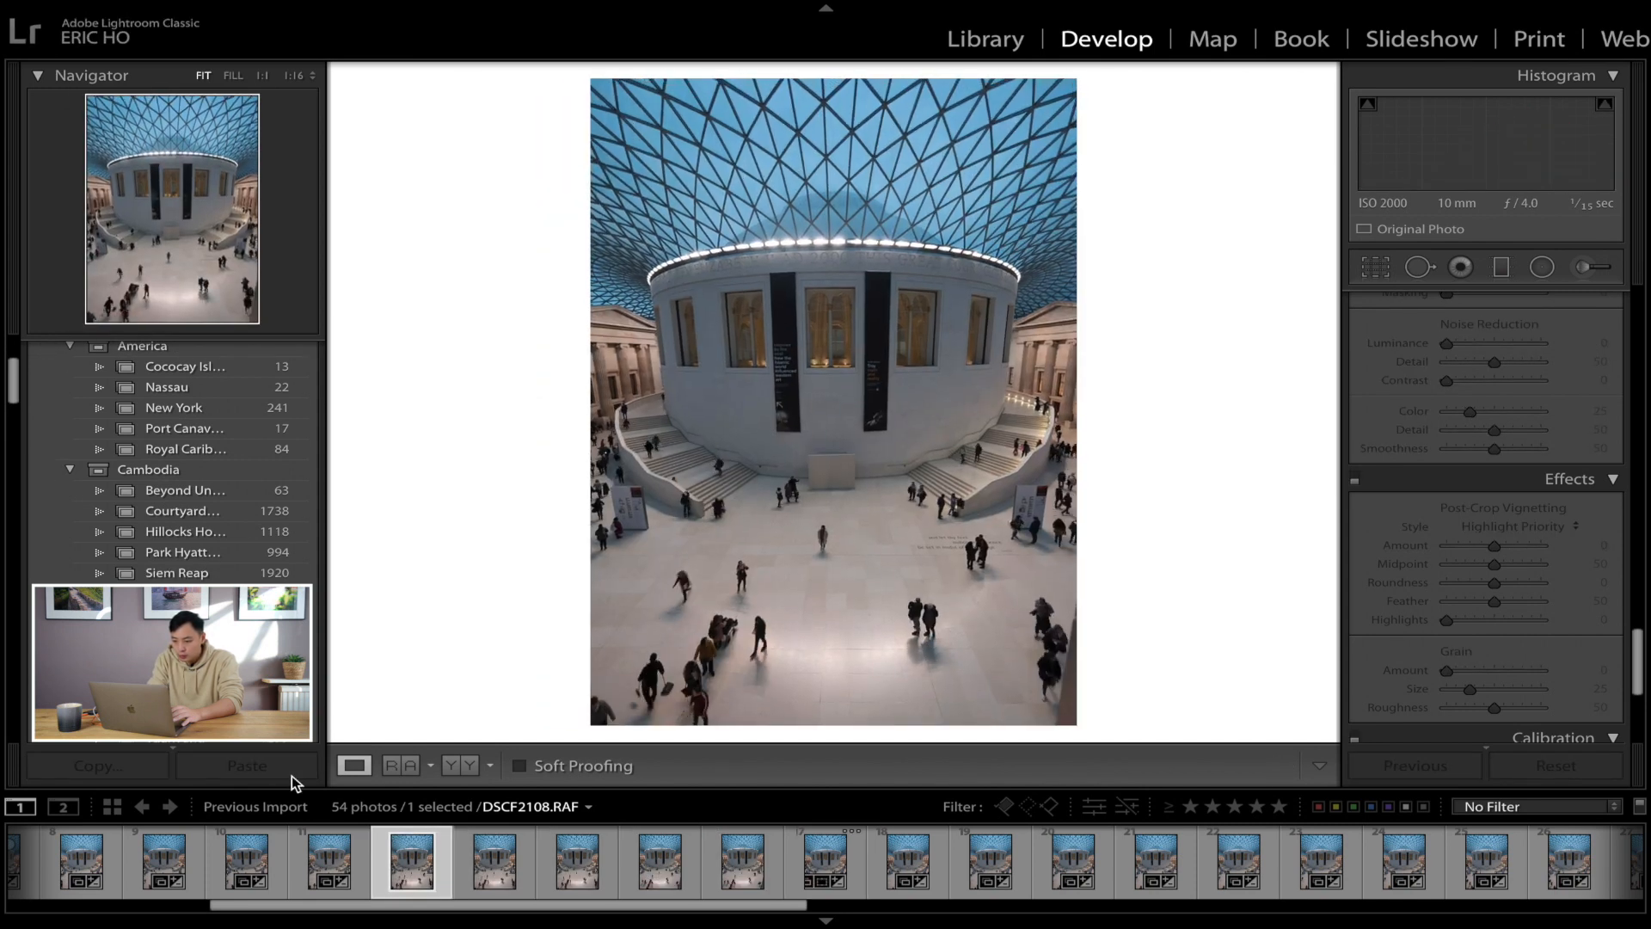
{"action": "key", "text": "Left"}
{"action": "key", "text": "Left"}
{"action": "key", "text": "Left"}
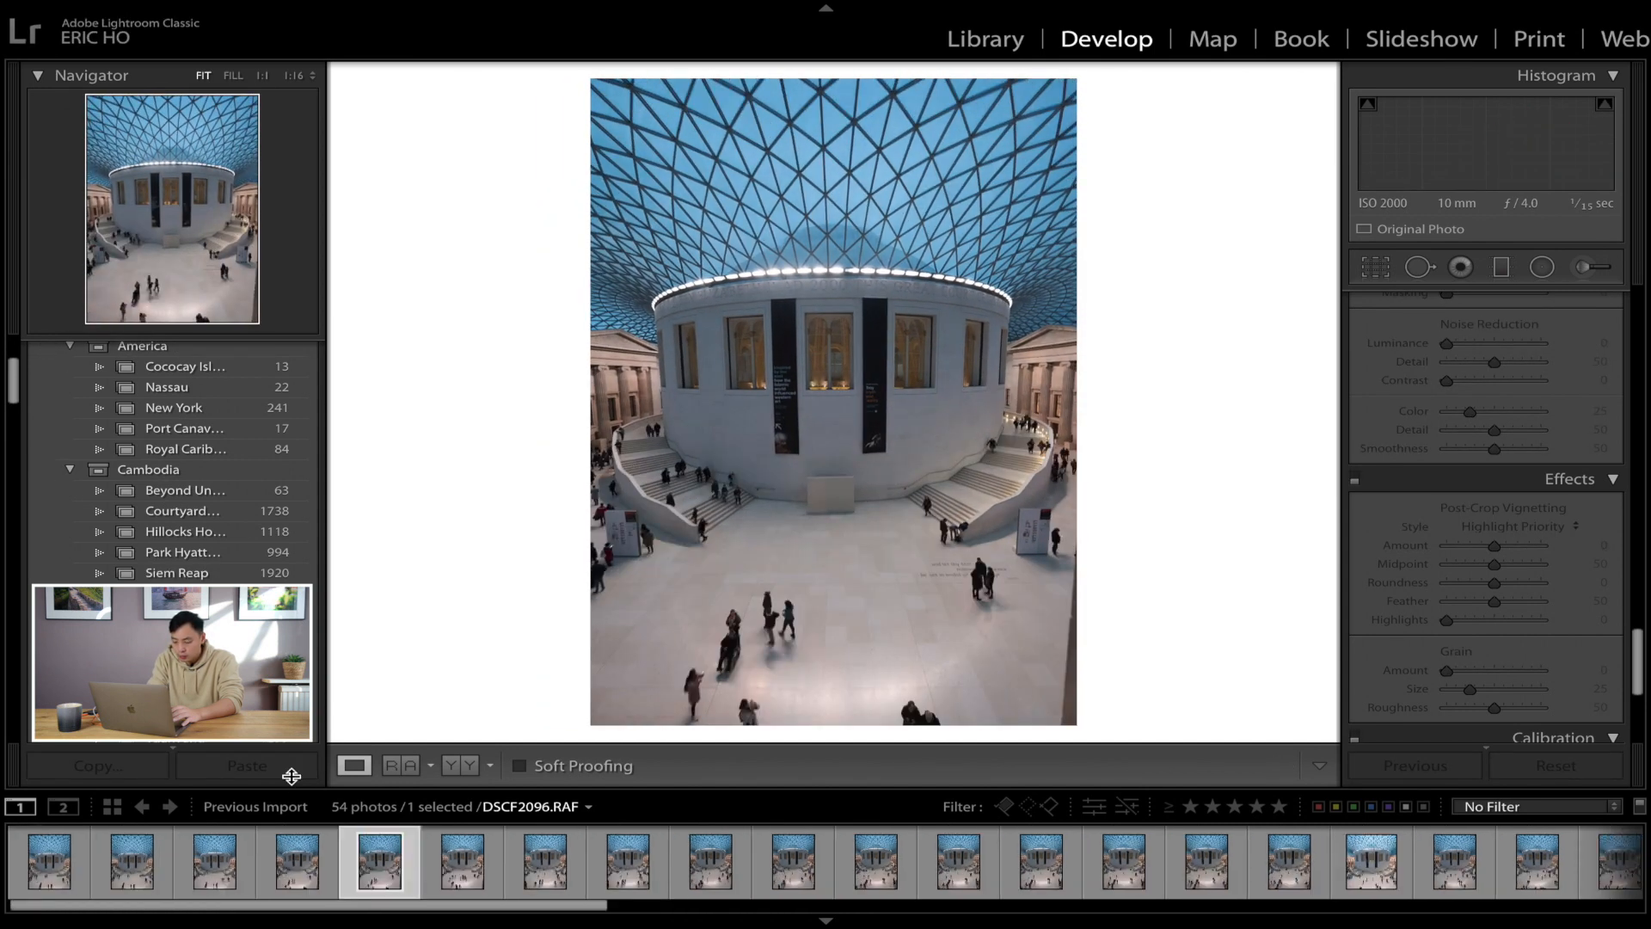
{"action": "left_click", "coordinate": [247, 772]}
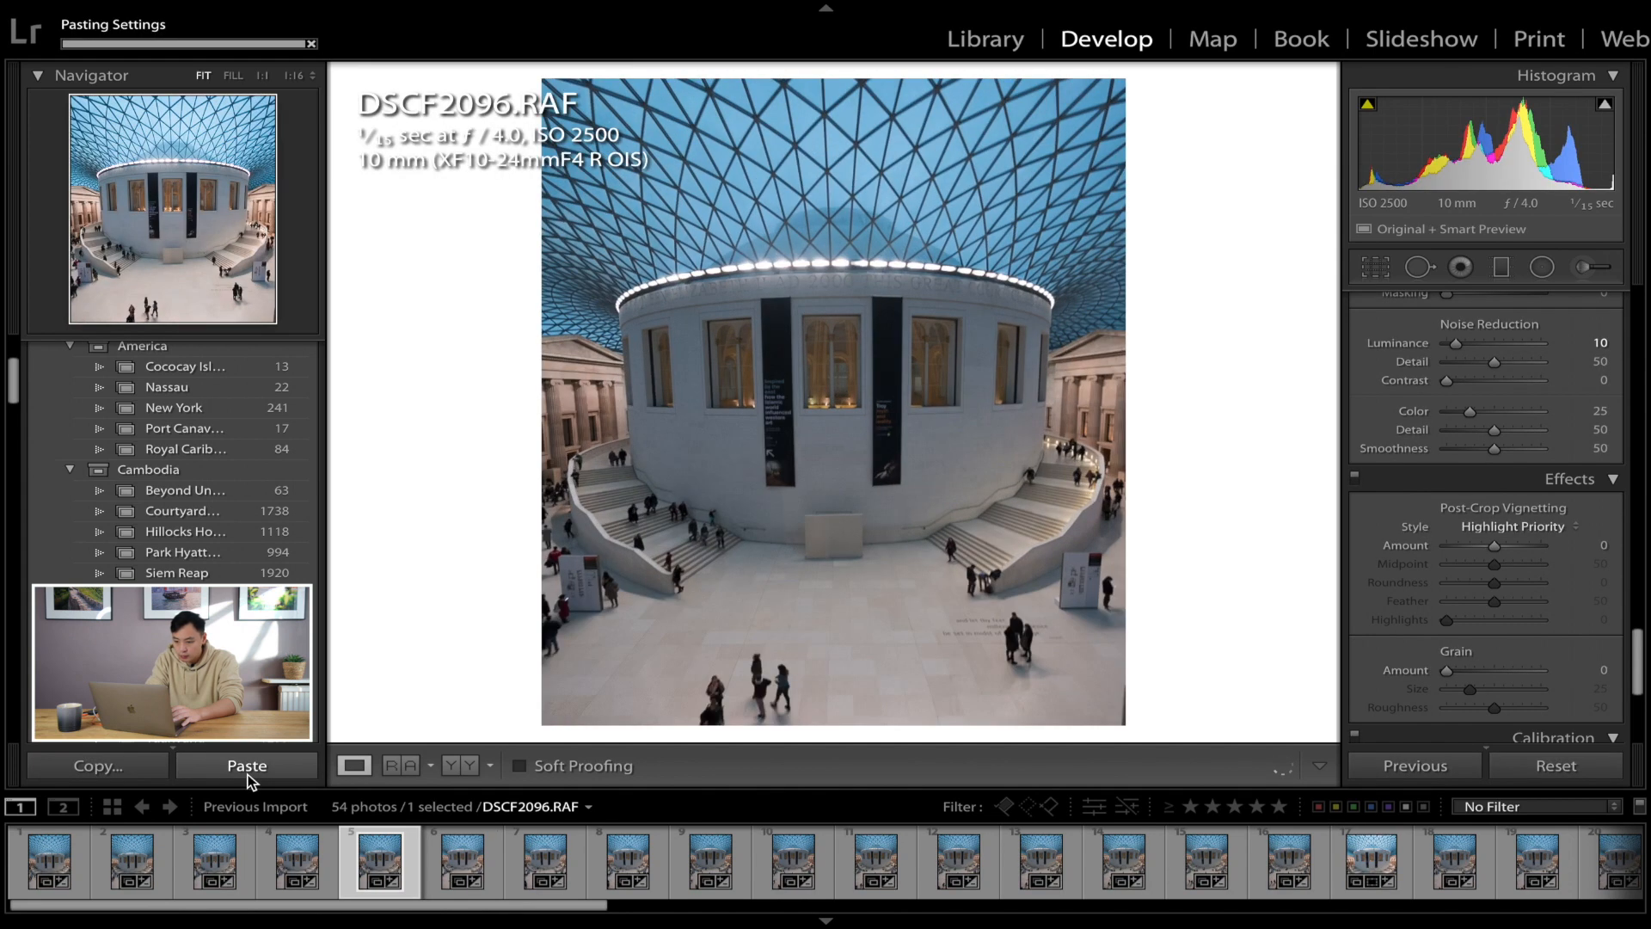
Step: Paste the copied develop settings onto the first shot of the series, DSCF2092.RAF
{"action": "key", "text": "Left"}
{"action": "key", "text": "Left"}
{"action": "key", "text": "Left"}
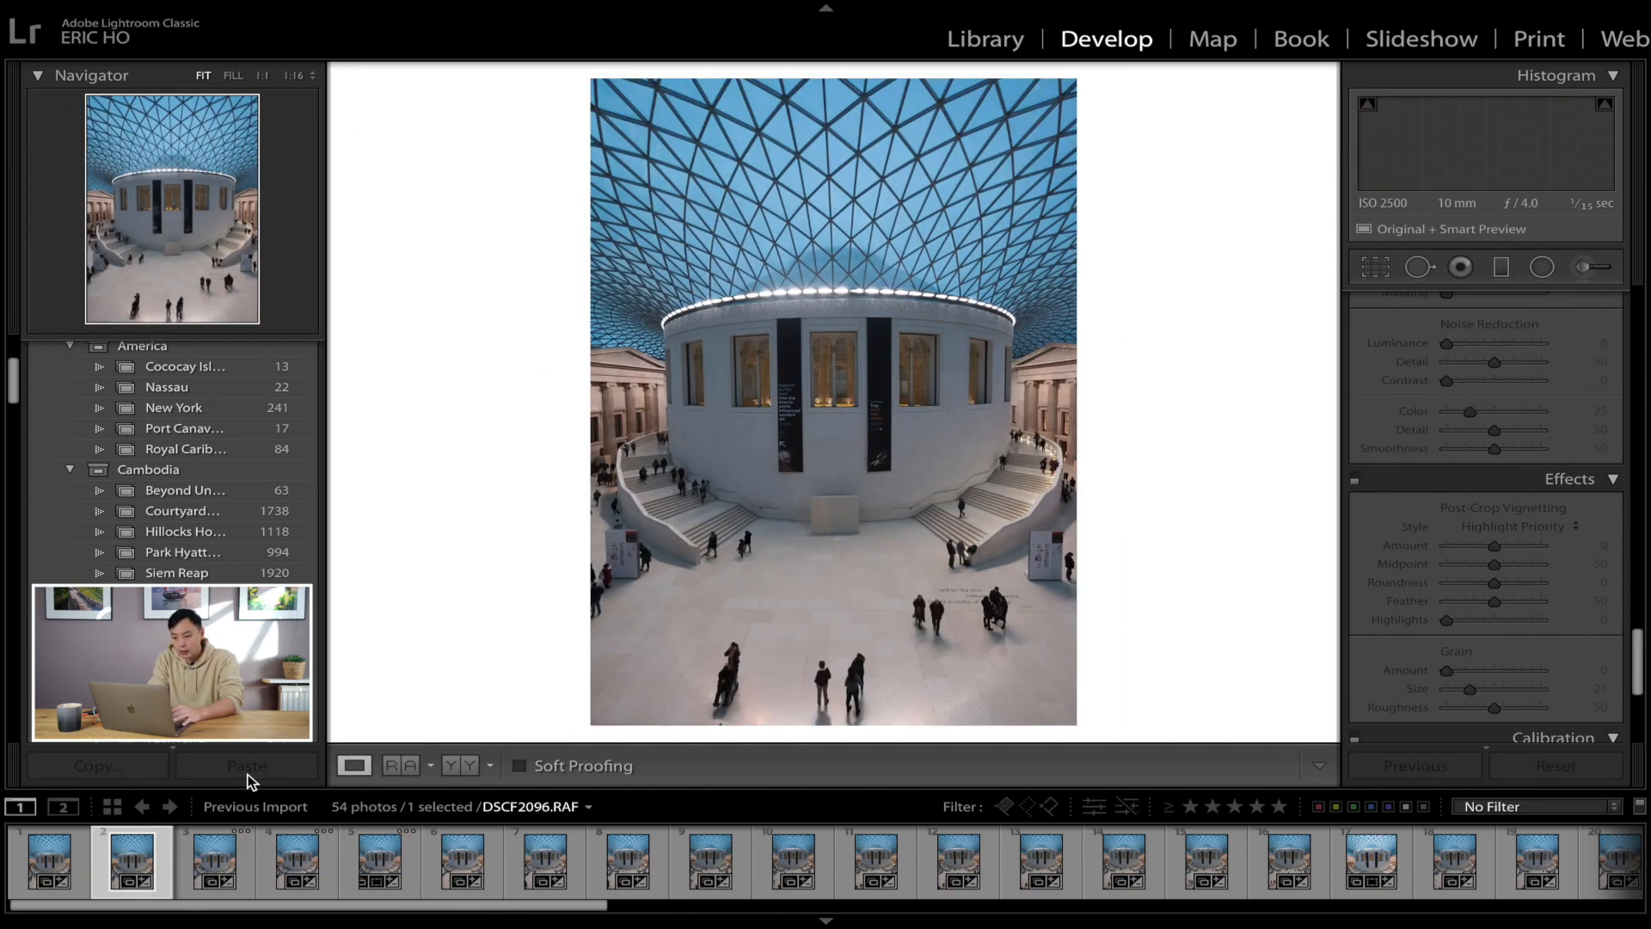
{"action": "key", "text": "Left"}
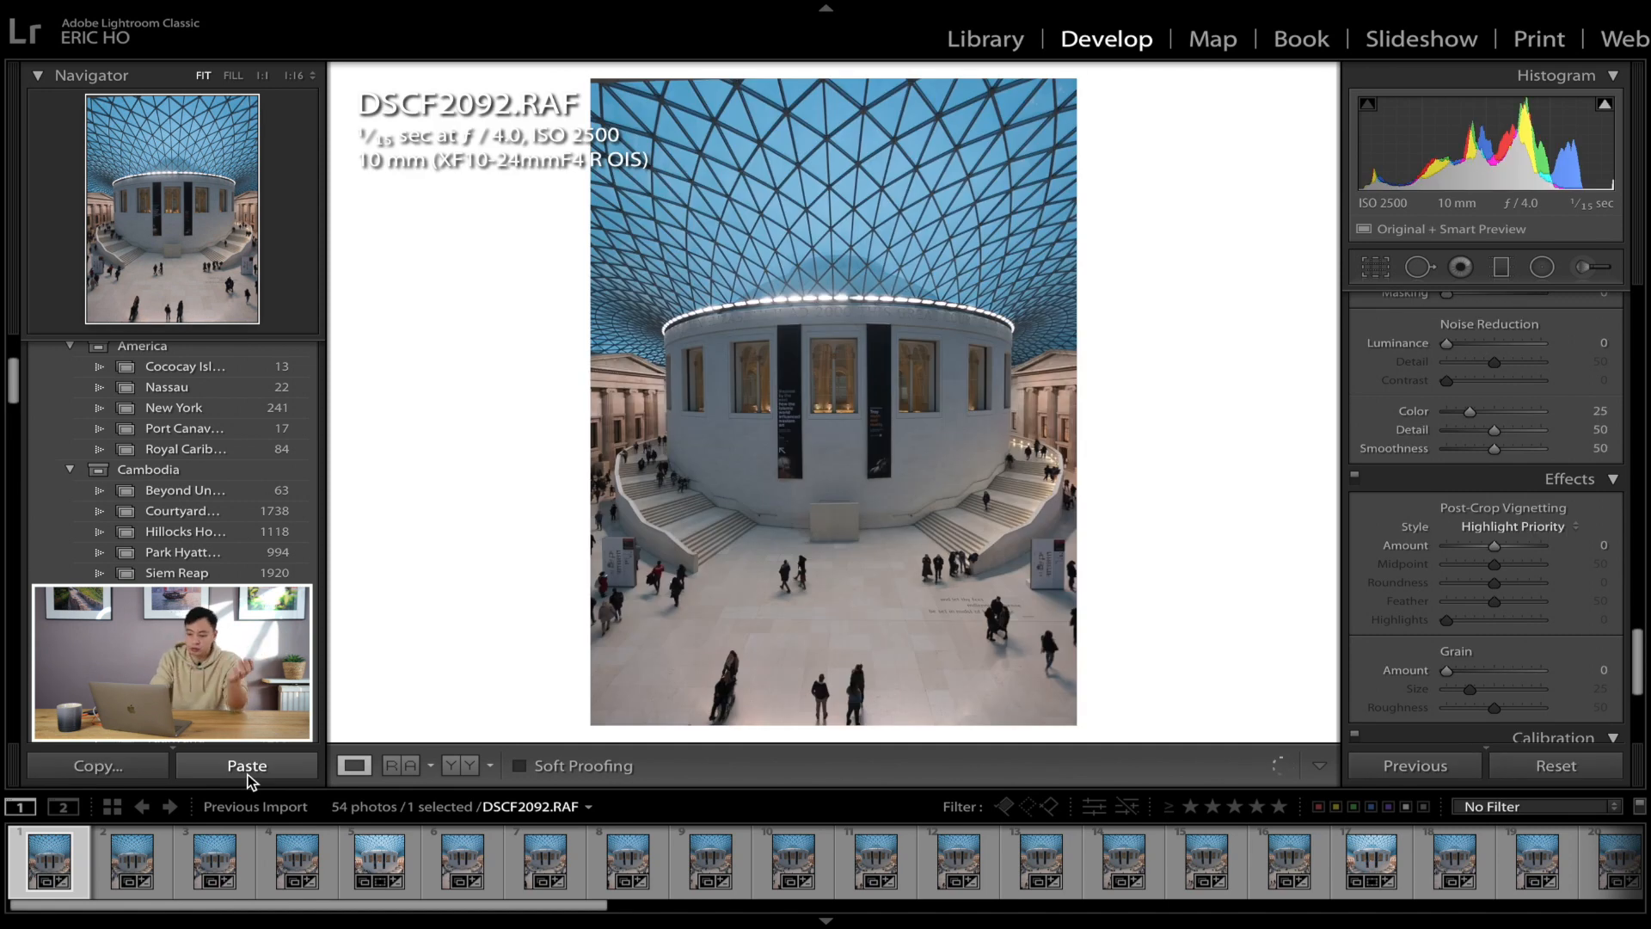
{"action": "left_click", "coordinate": [248, 768]}
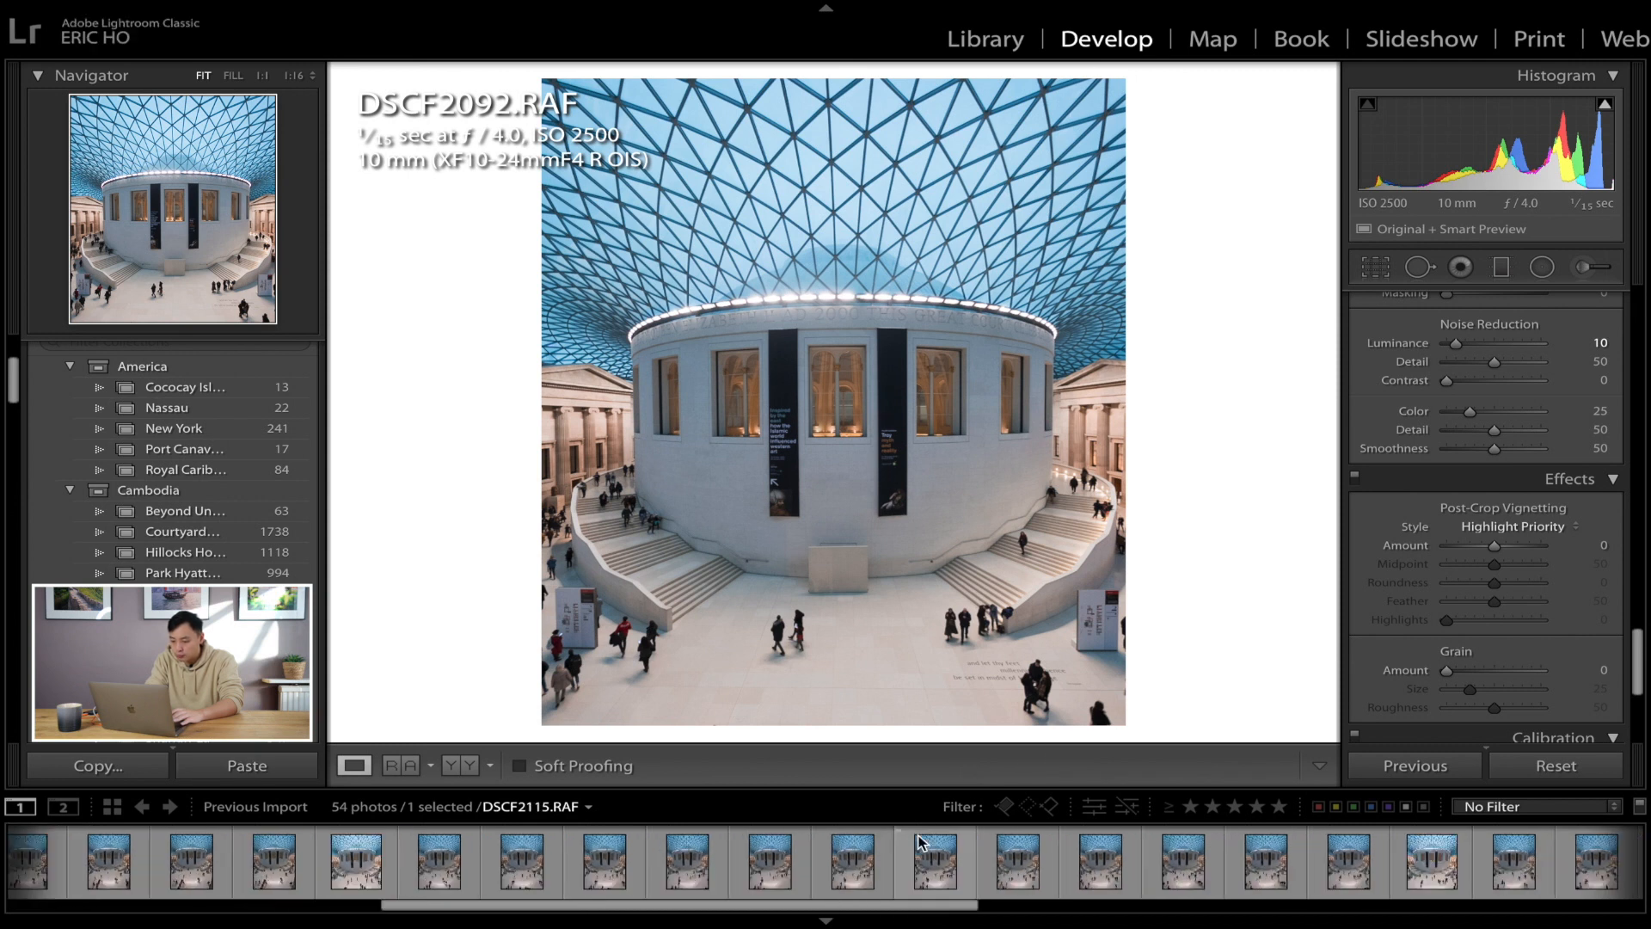
Step: Flag the edited photos DSCF2092.RAF and DSCF2096.RAF as picks
{"action": "key", "text": "p"}
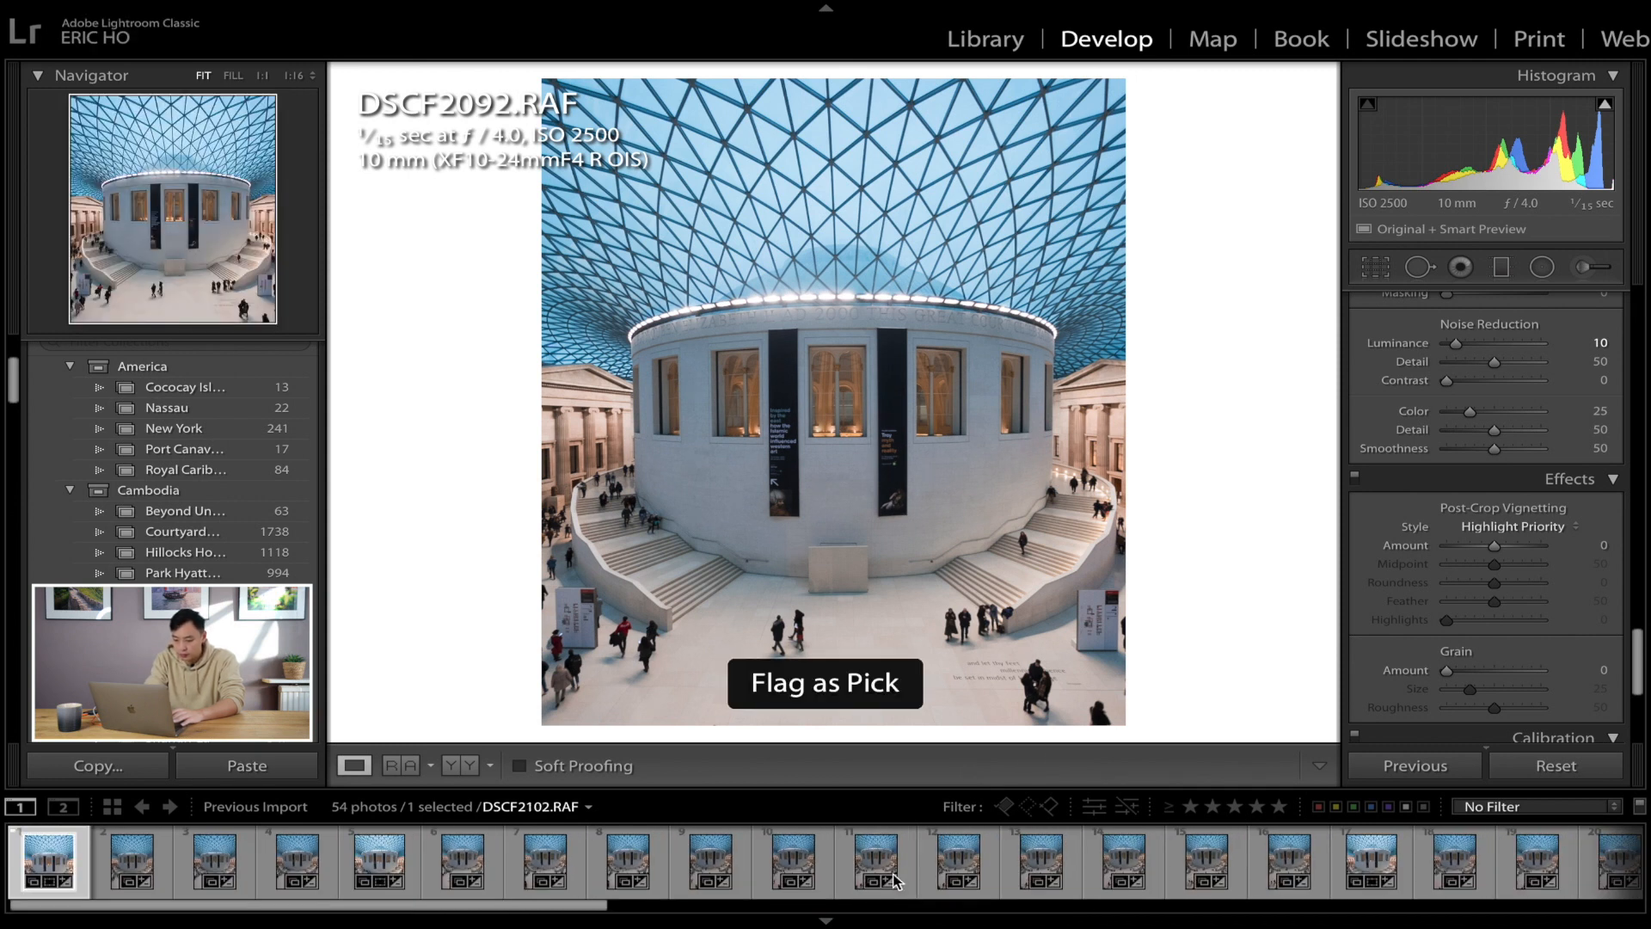
{"action": "left_click", "coordinate": [391, 865]}
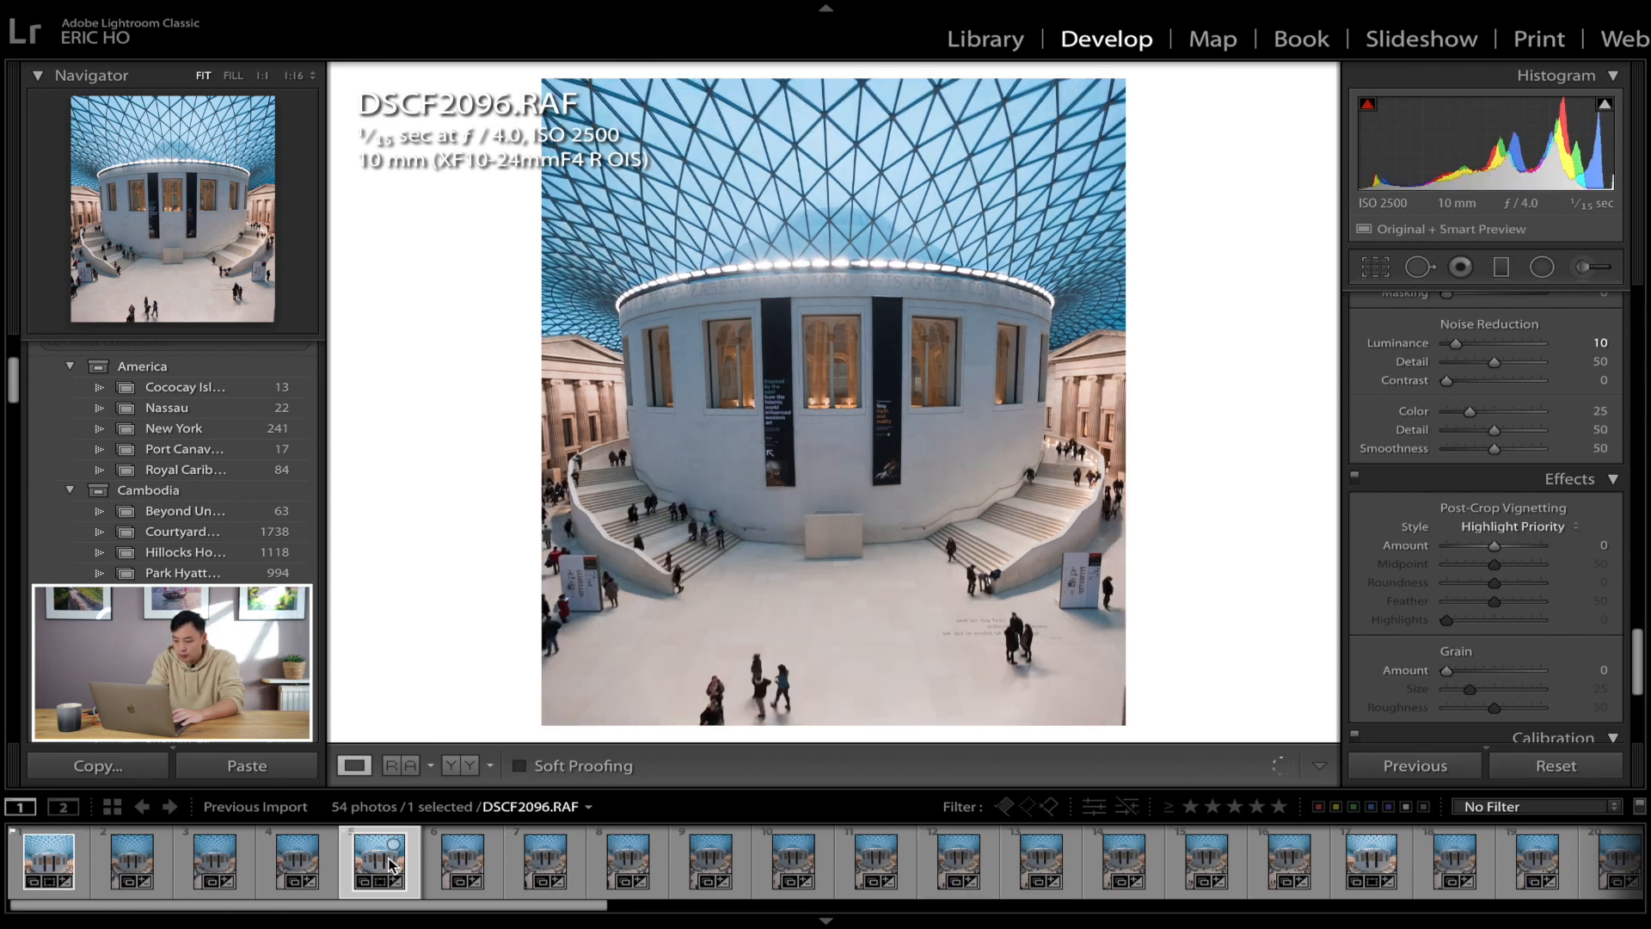
{"action": "key", "text": "p"}
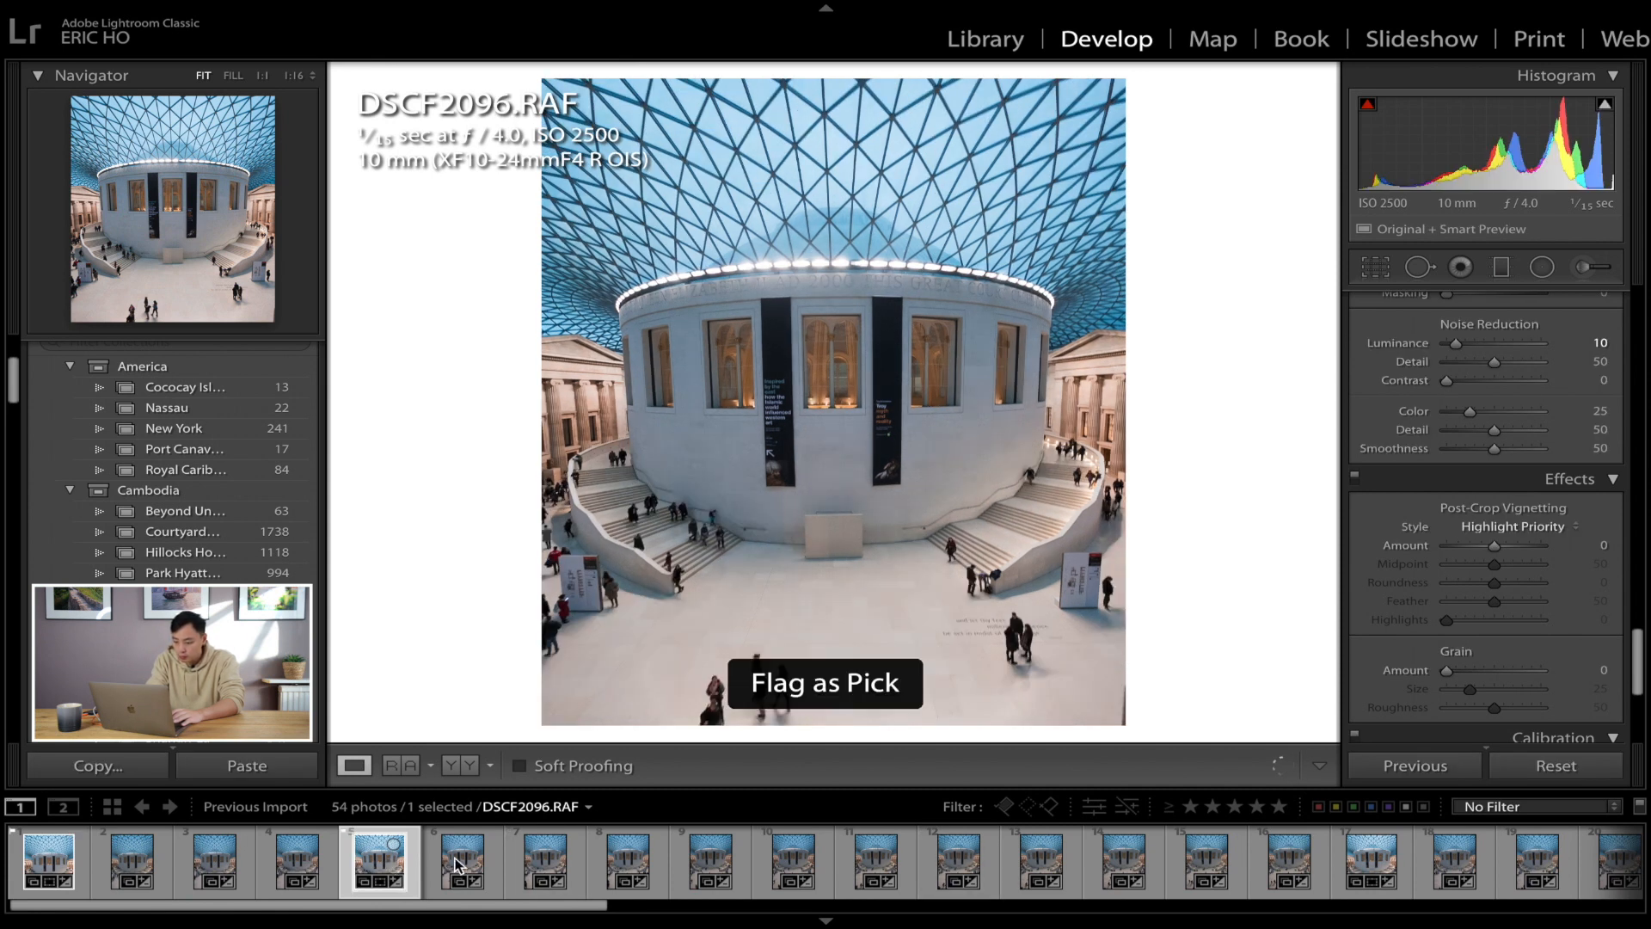
Step: Check DSCF2103.RAF, go to DSCF2129.RAF and paste the copied develop settings onto it
{"action": "left_click", "coordinate": [946, 863]}
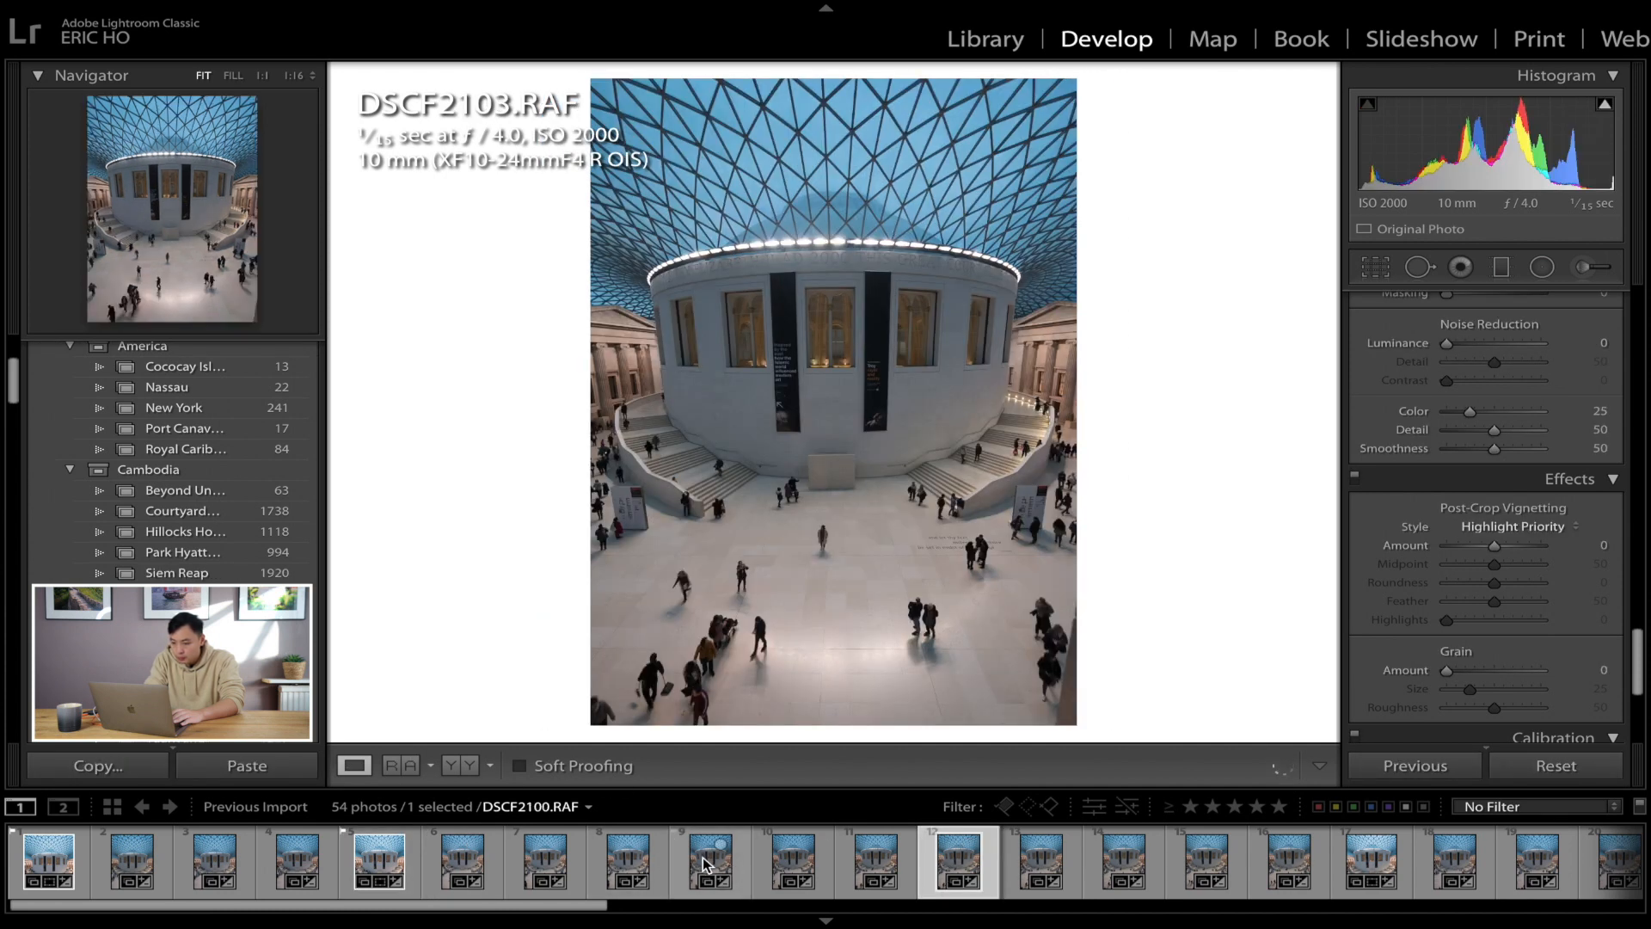
{"action": "scroll", "coordinate": [705, 864], "scroll_direction": "down", "scroll_amount": 5}
{"action": "scroll", "coordinate": [705, 864], "scroll_direction": "down", "scroll_amount": 3}
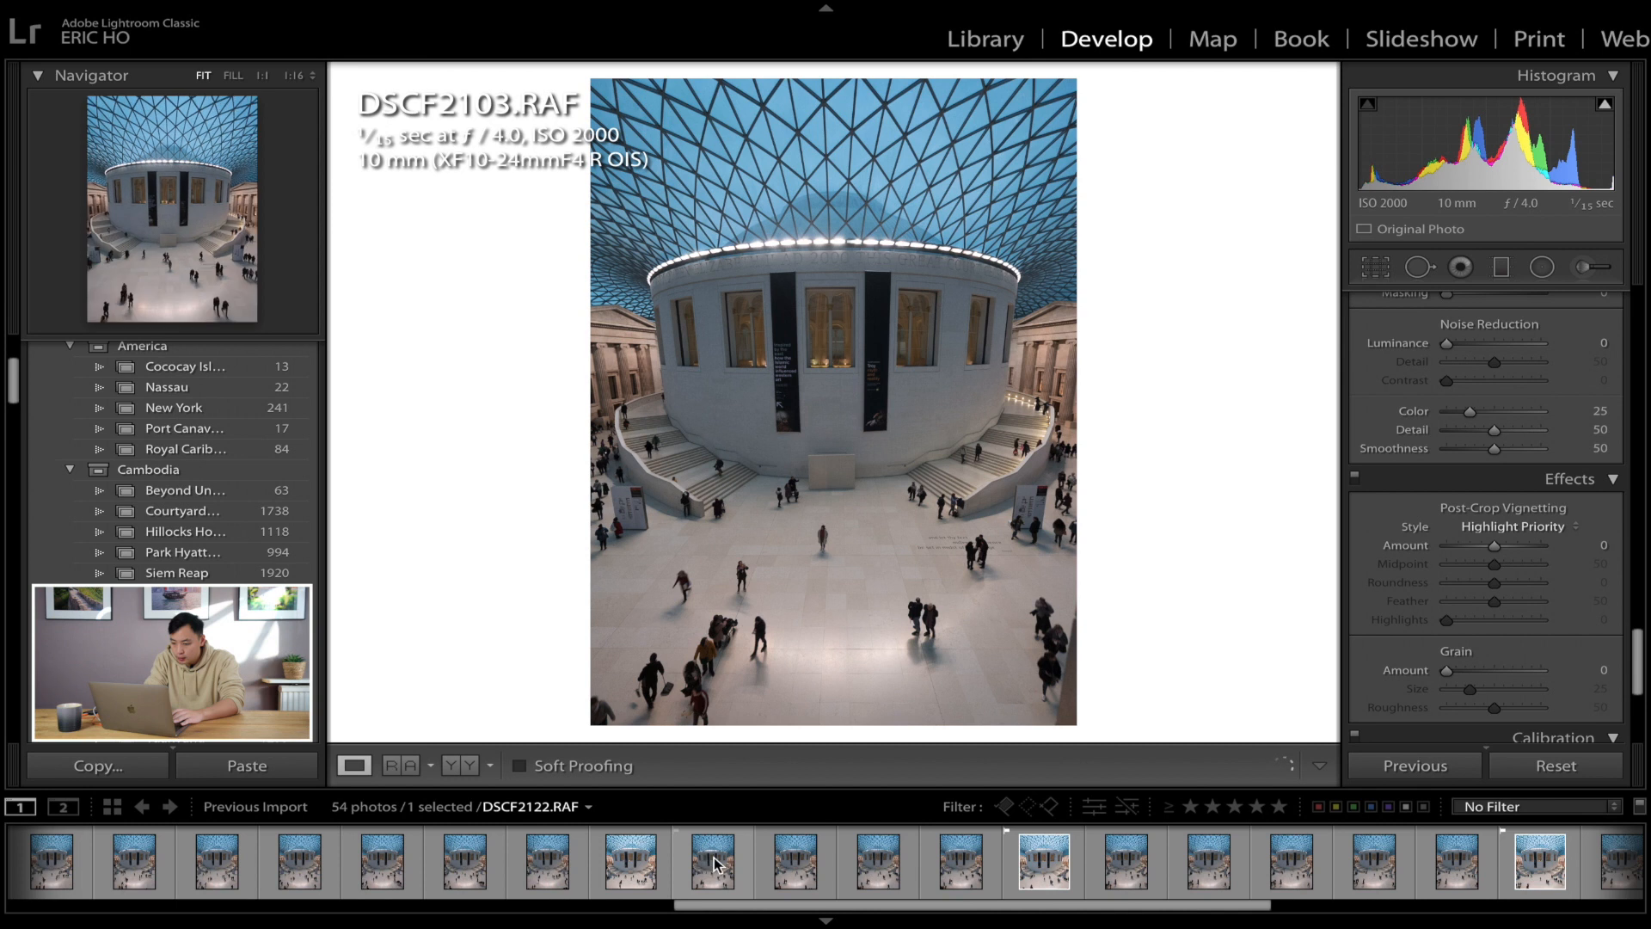
{"action": "left_click", "coordinate": [1289, 863]}
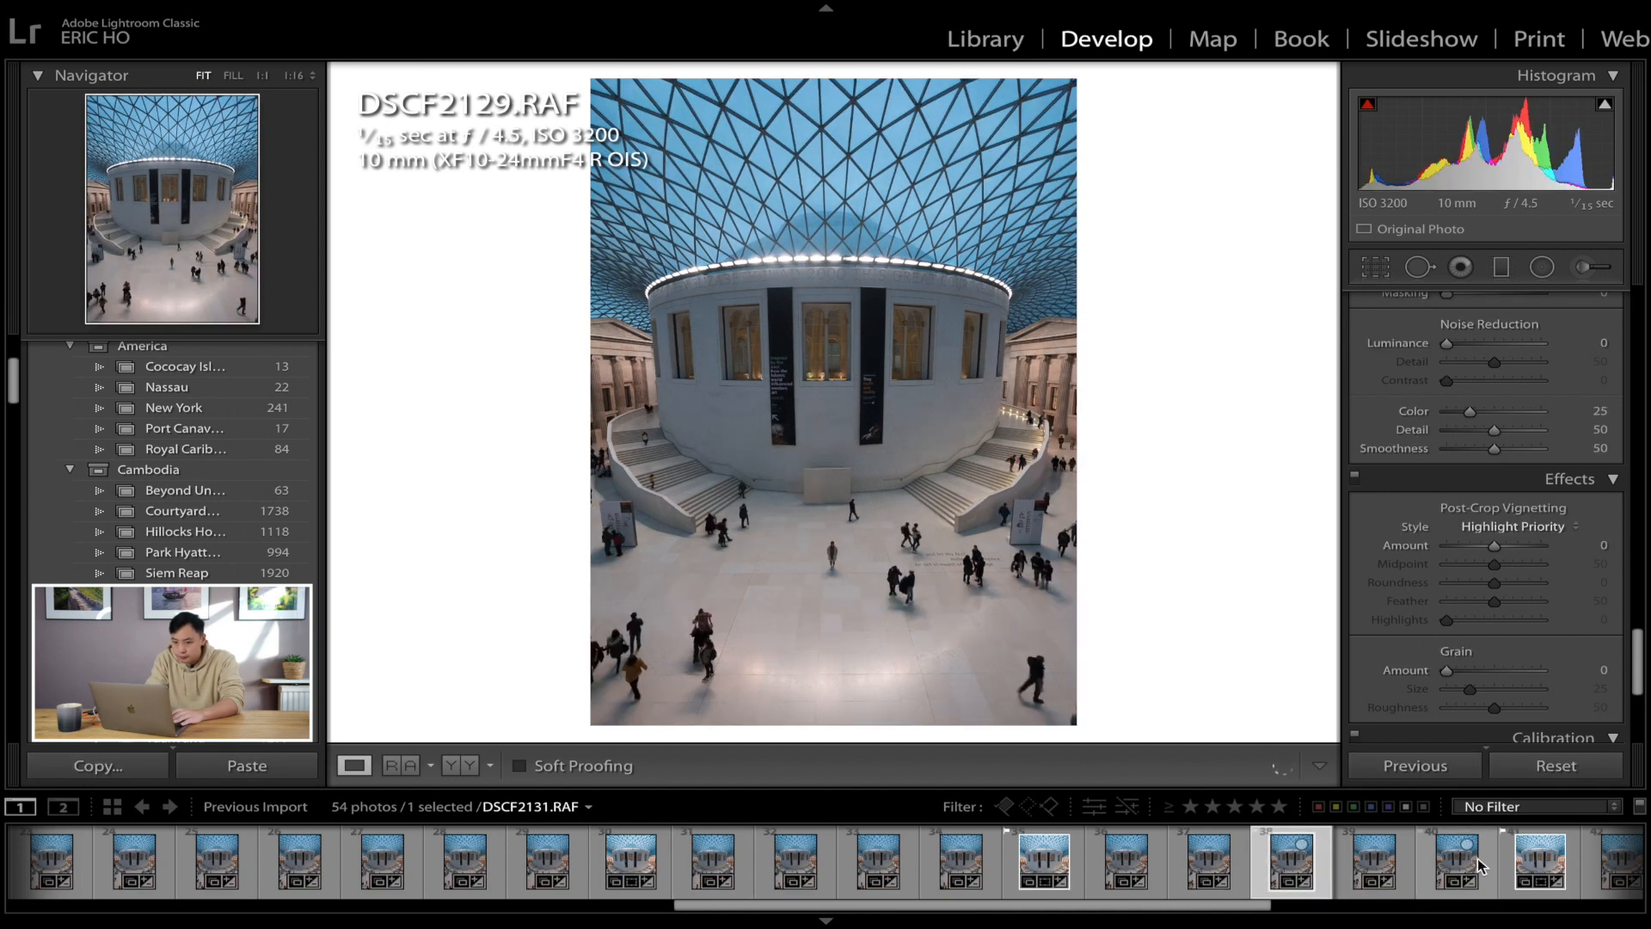
{"action": "left_click", "coordinate": [274, 765]}
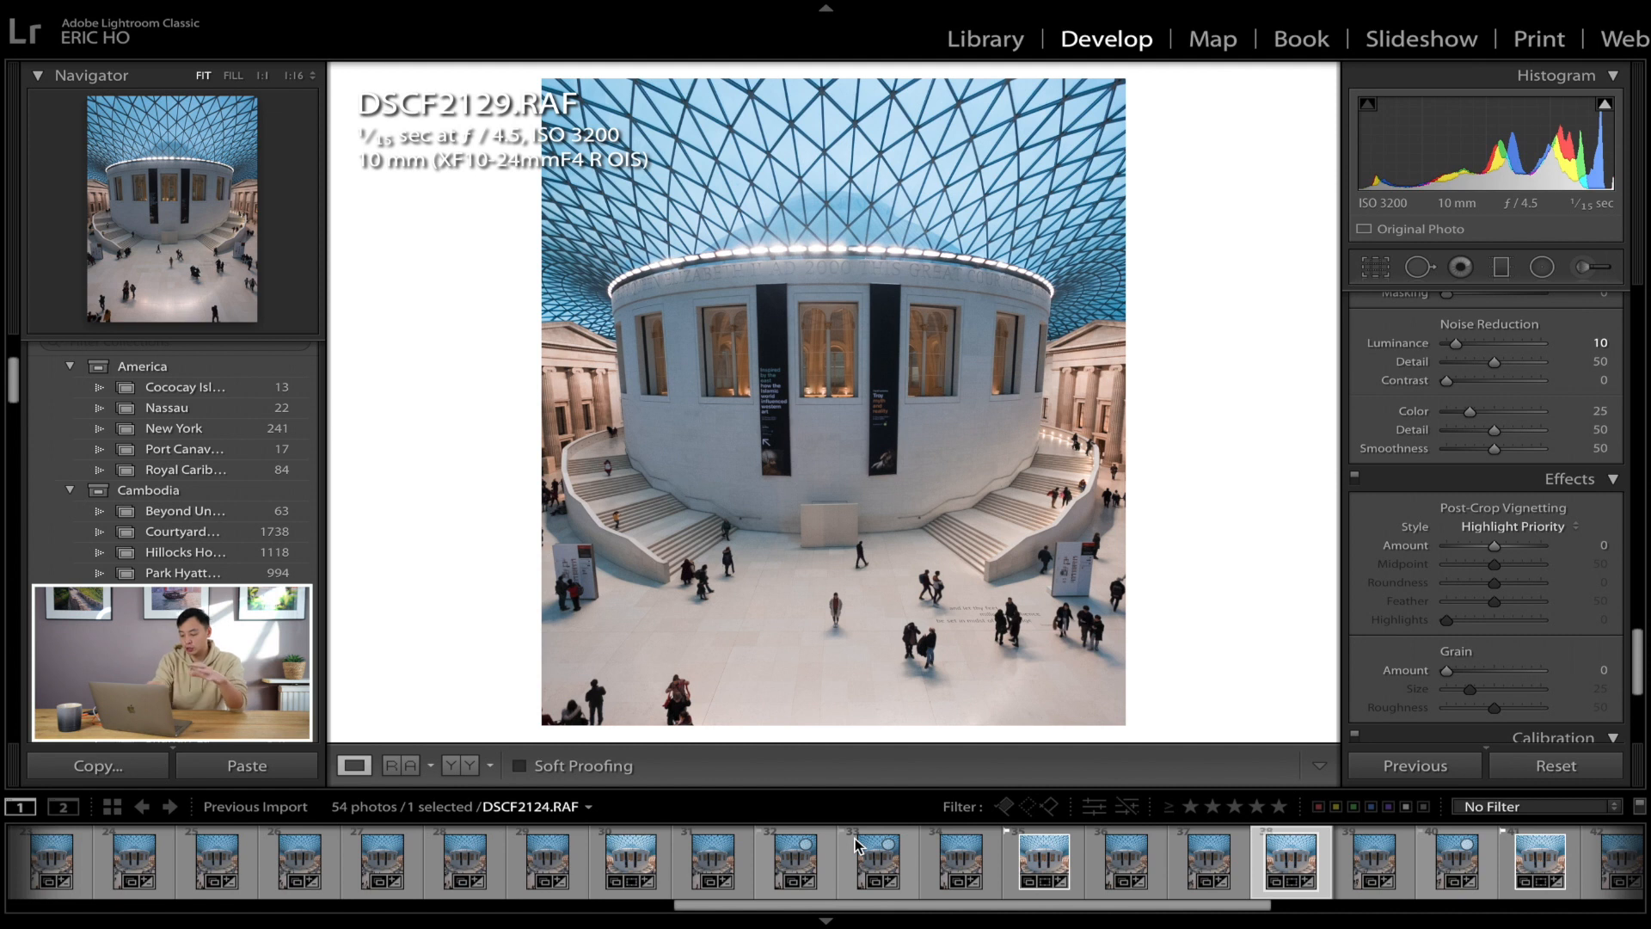
Step: Filter the photos to flagged picks only and compare the flagged shots between DSCF2092.RAF and DSCF2132.RAF
{"action": "left_click", "coordinate": [1006, 807]}
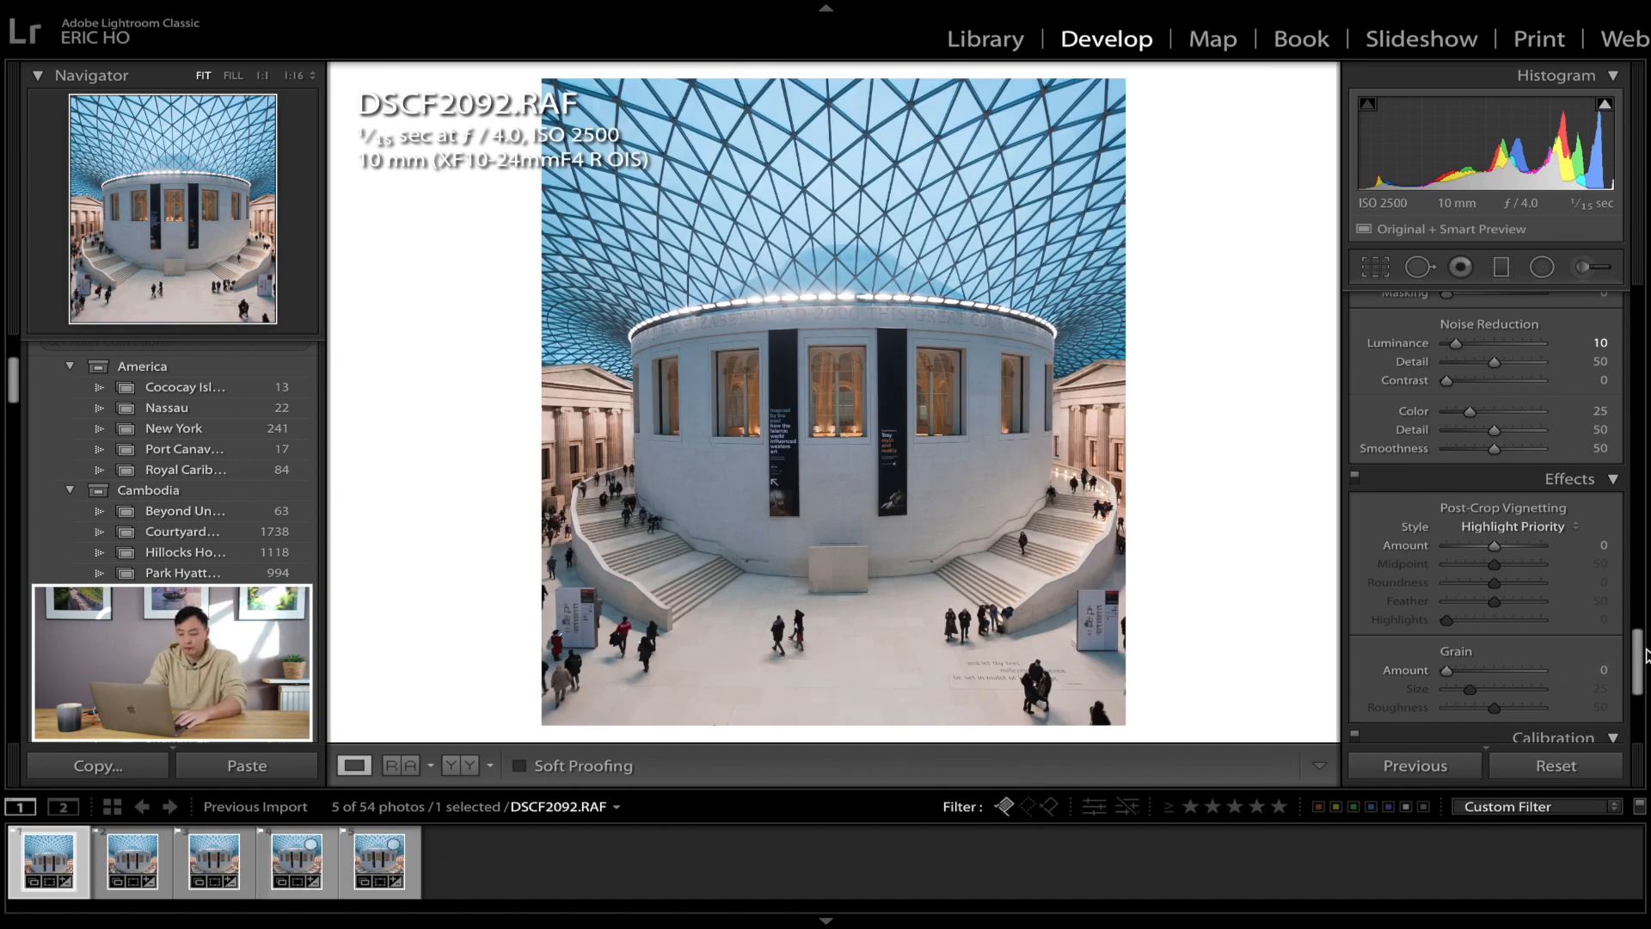
{"action": "key", "text": "Right"}
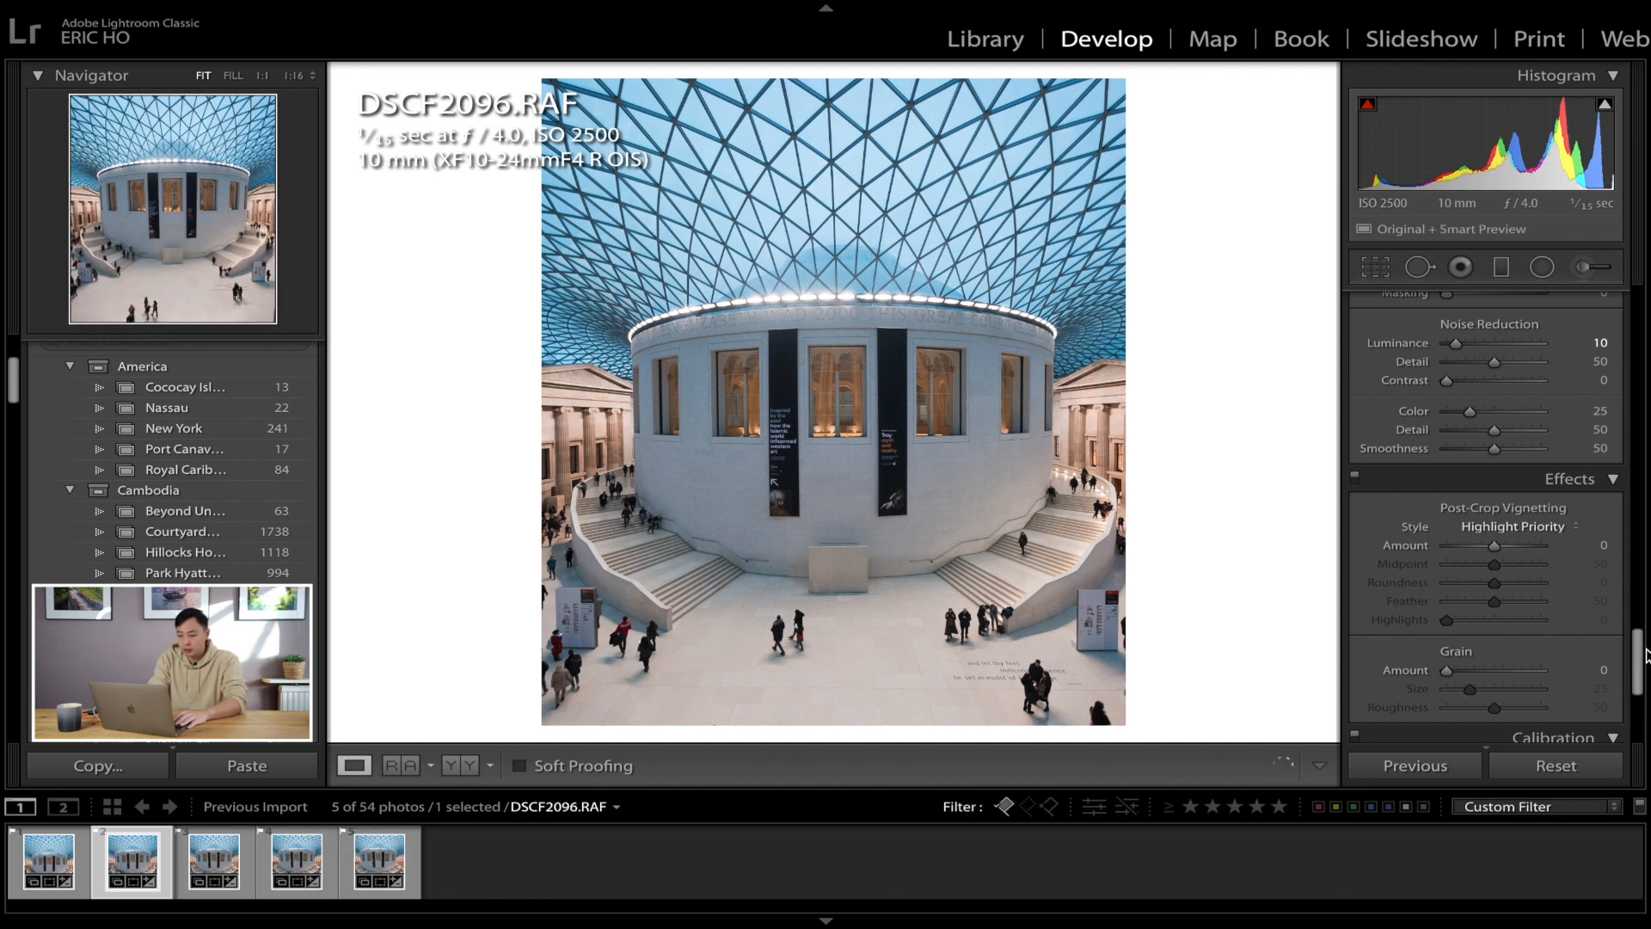
{"action": "key", "text": "Right"}
{"action": "key", "text": "Right"}
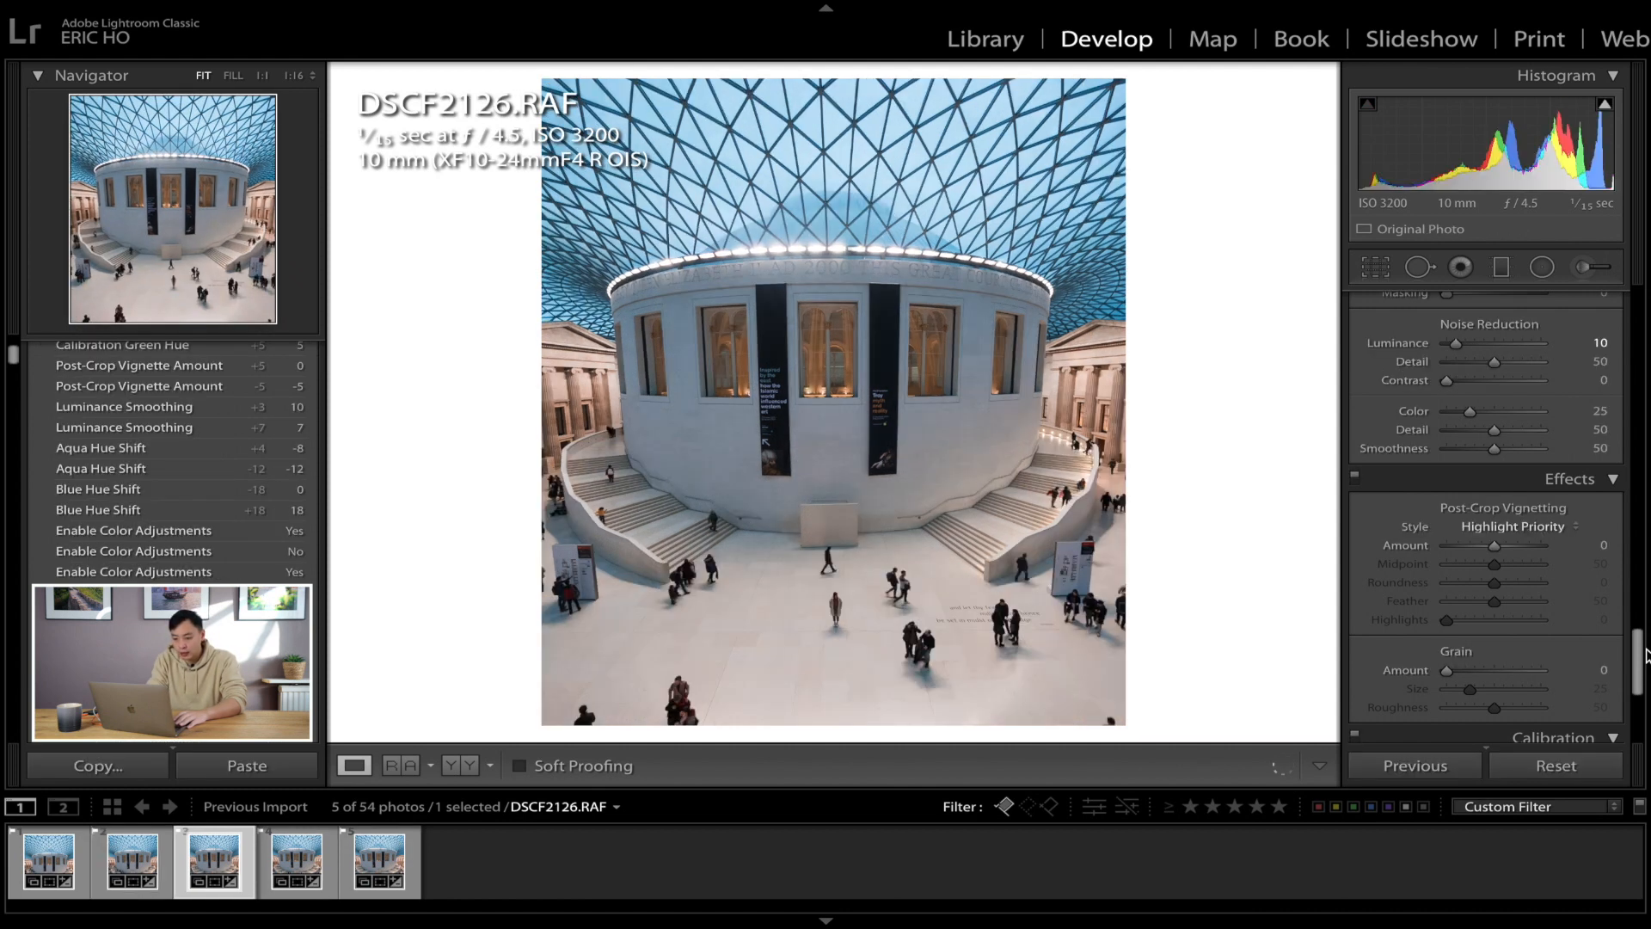
{"action": "key", "text": "Right"}
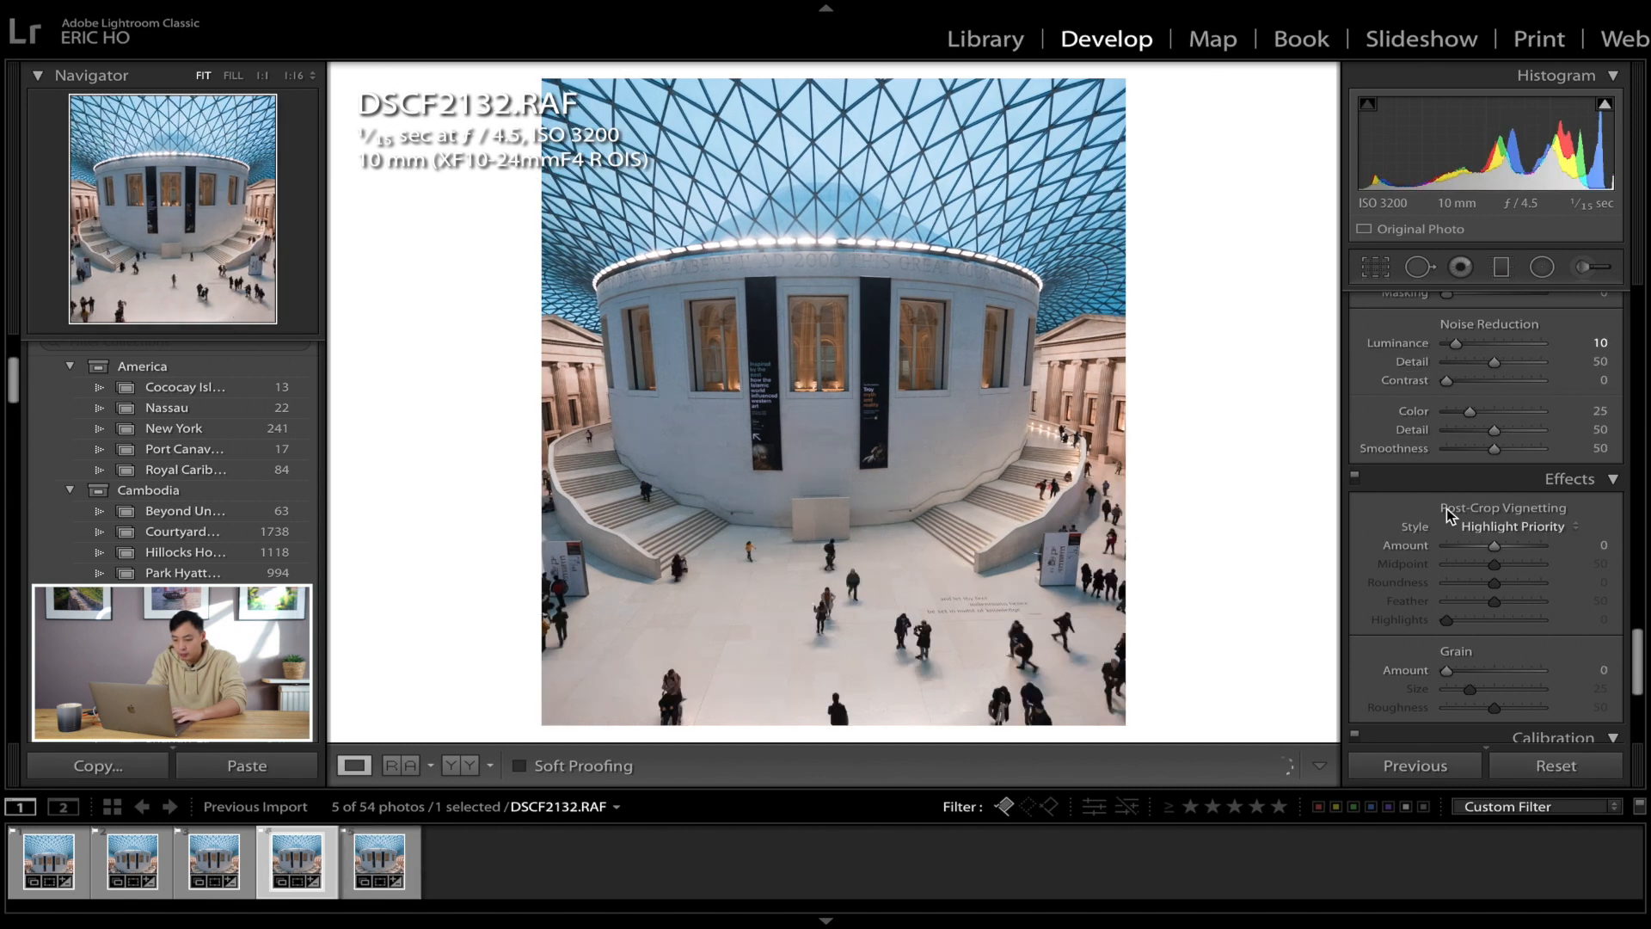
{"action": "key", "text": "Left"}
{"action": "key", "text": "Left"}
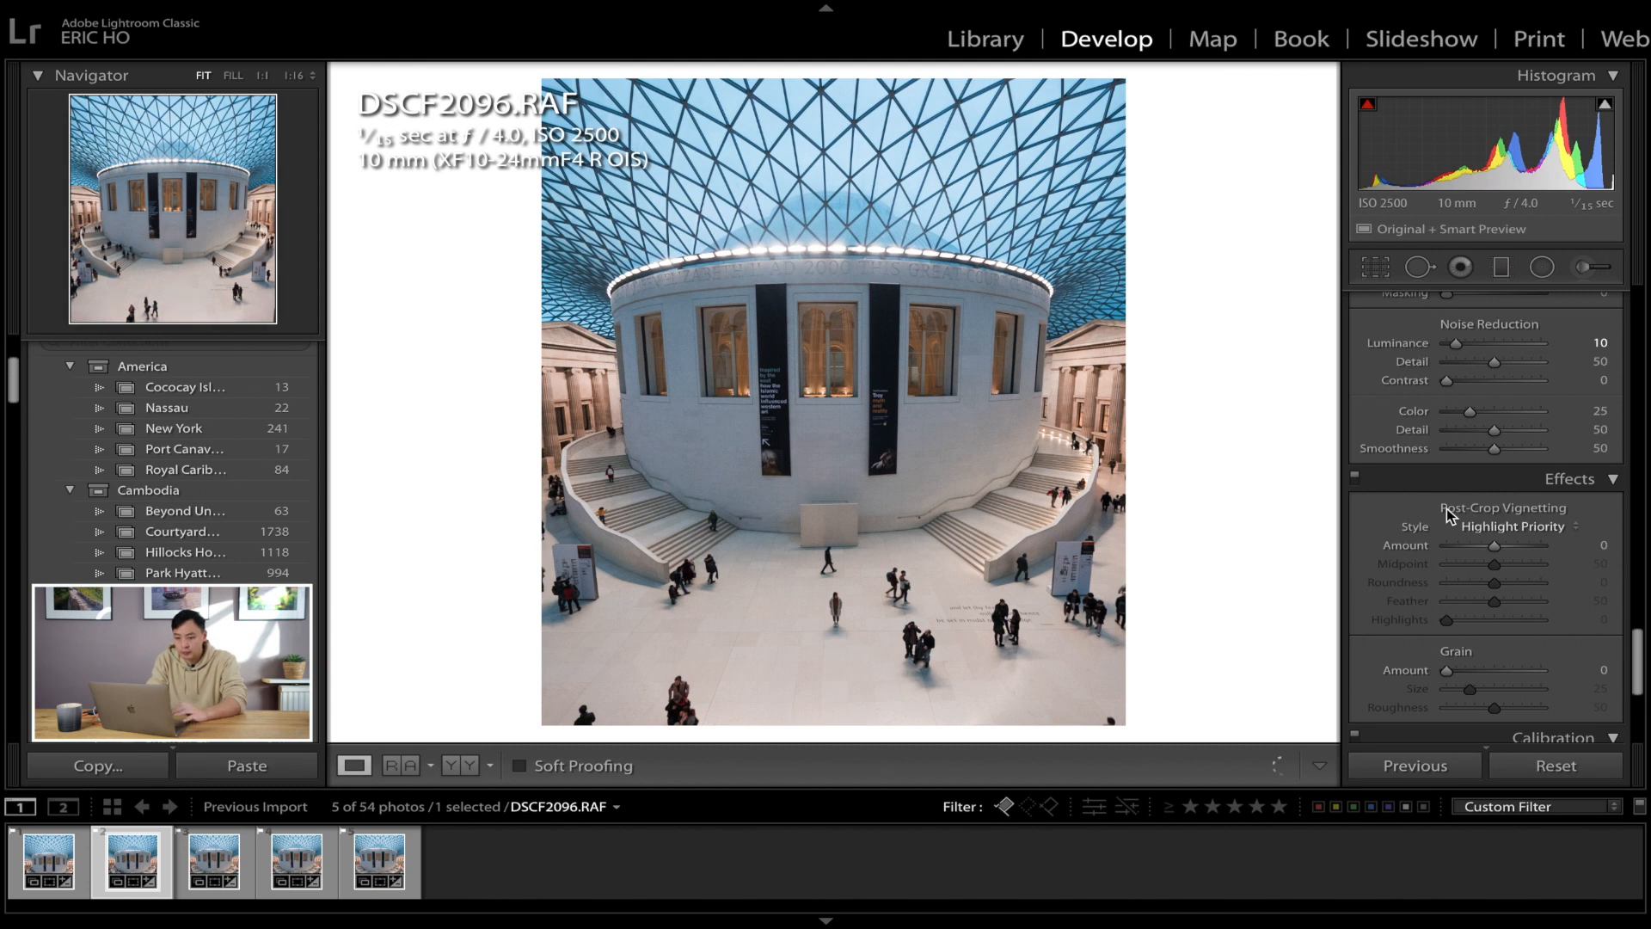
{"action": "key", "text": "Left"}
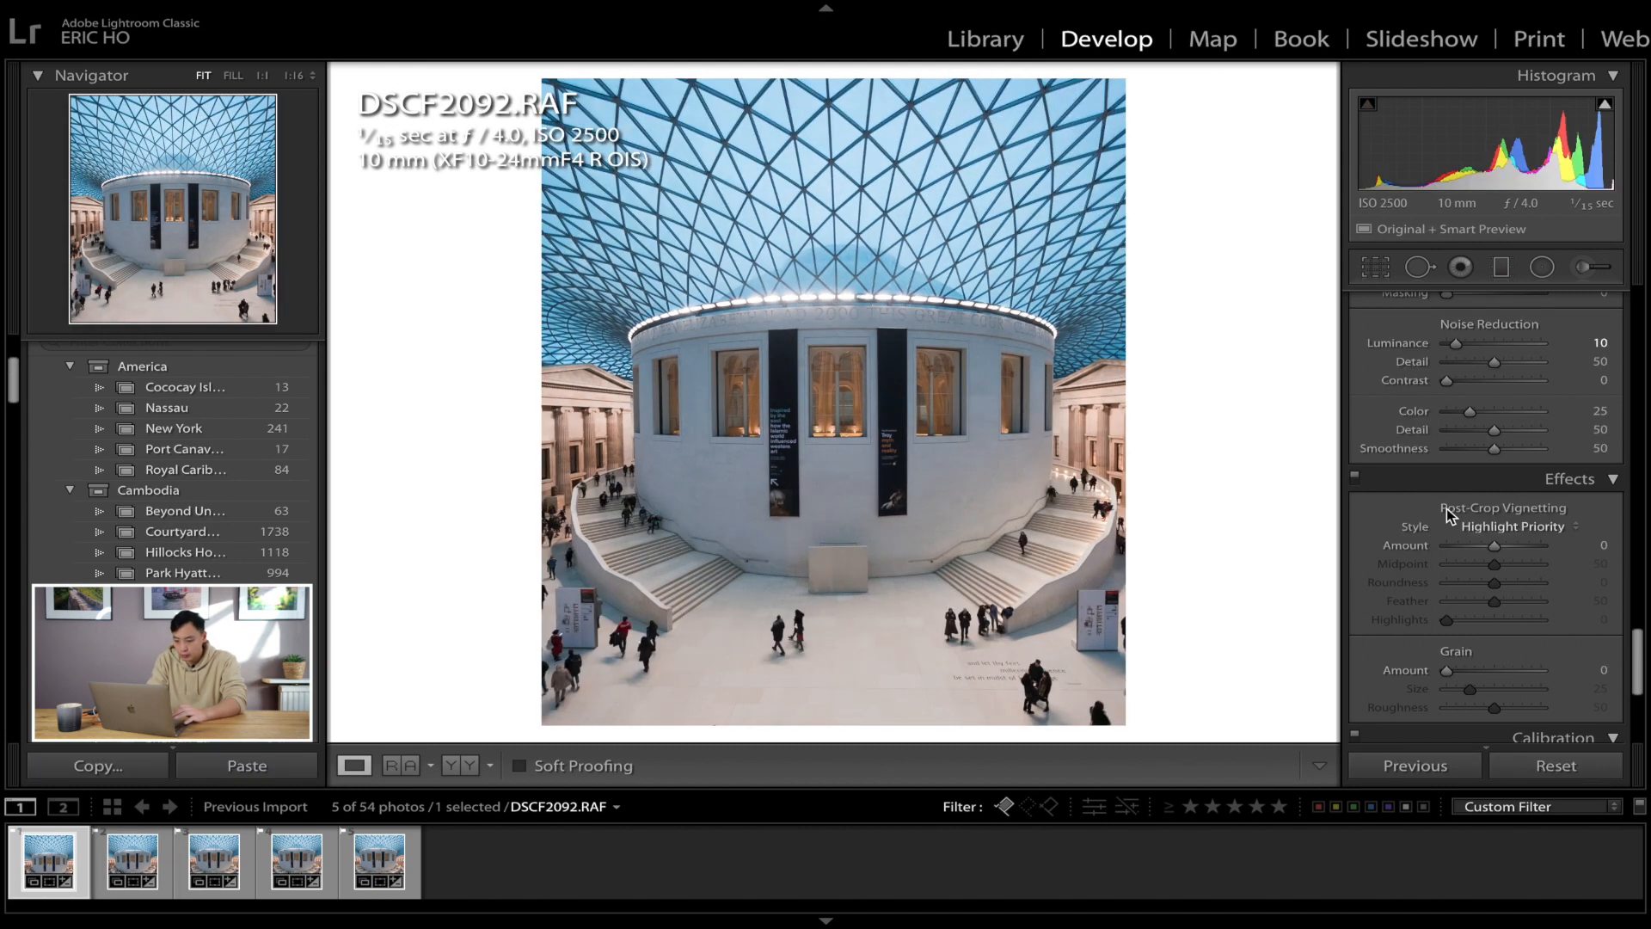
Step: Inspect the people beside the left staircase in DSCF2092.RAF up close and turn the flagged-photo filter off
{"action": "left_click", "coordinate": [556, 663]}
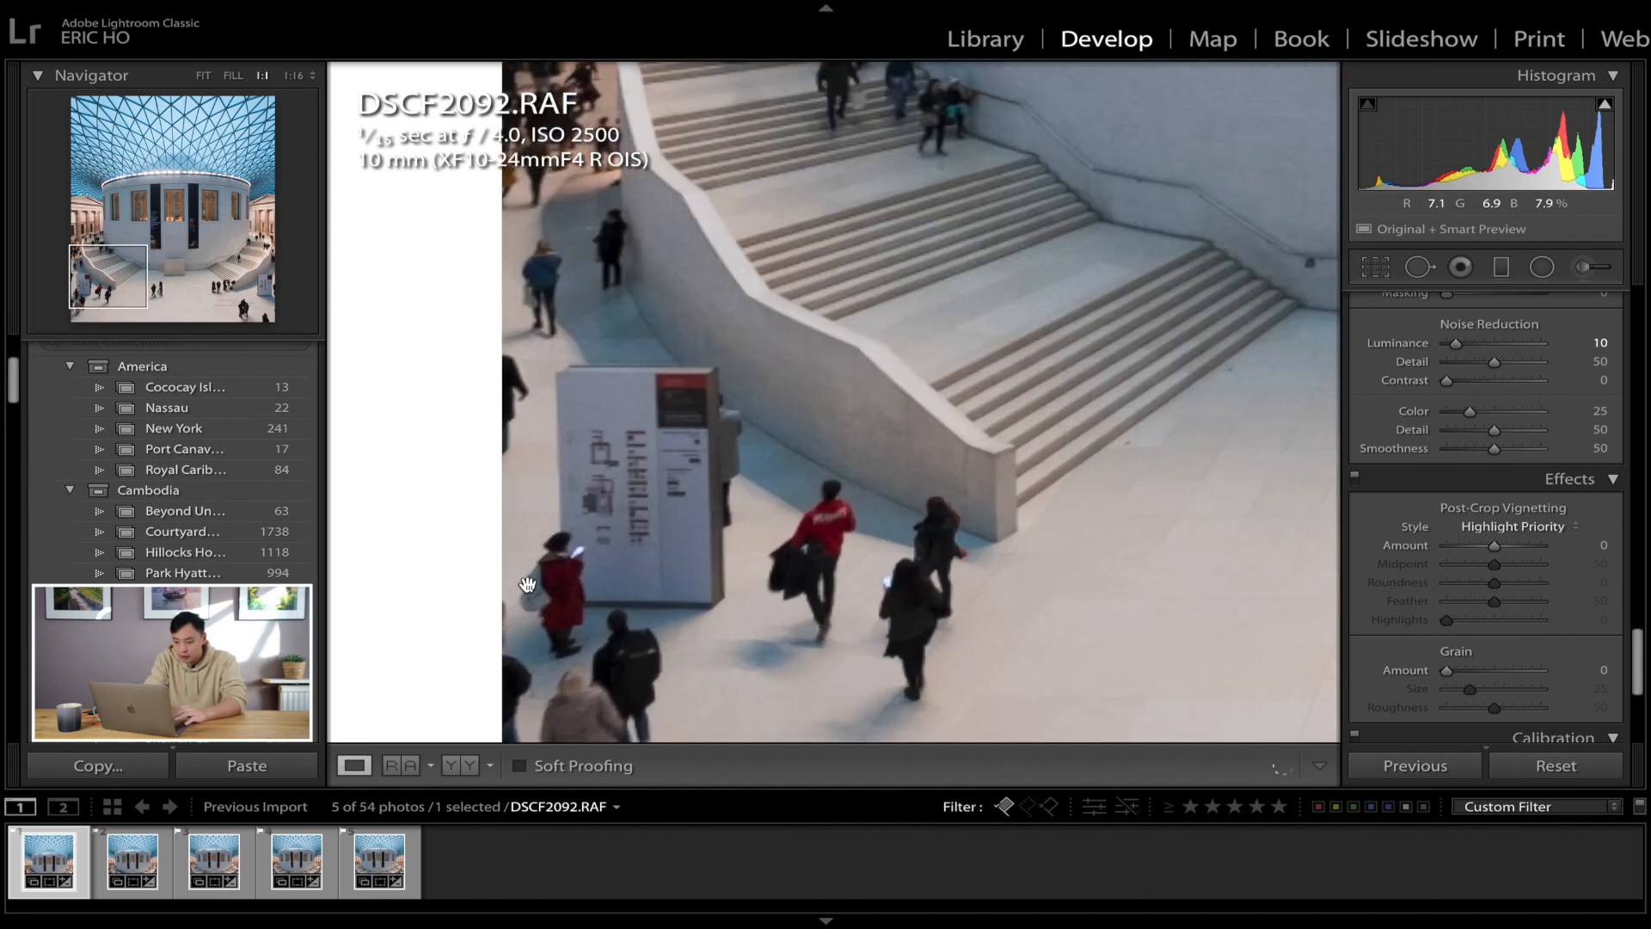
{"action": "left_click", "coordinate": [611, 589]}
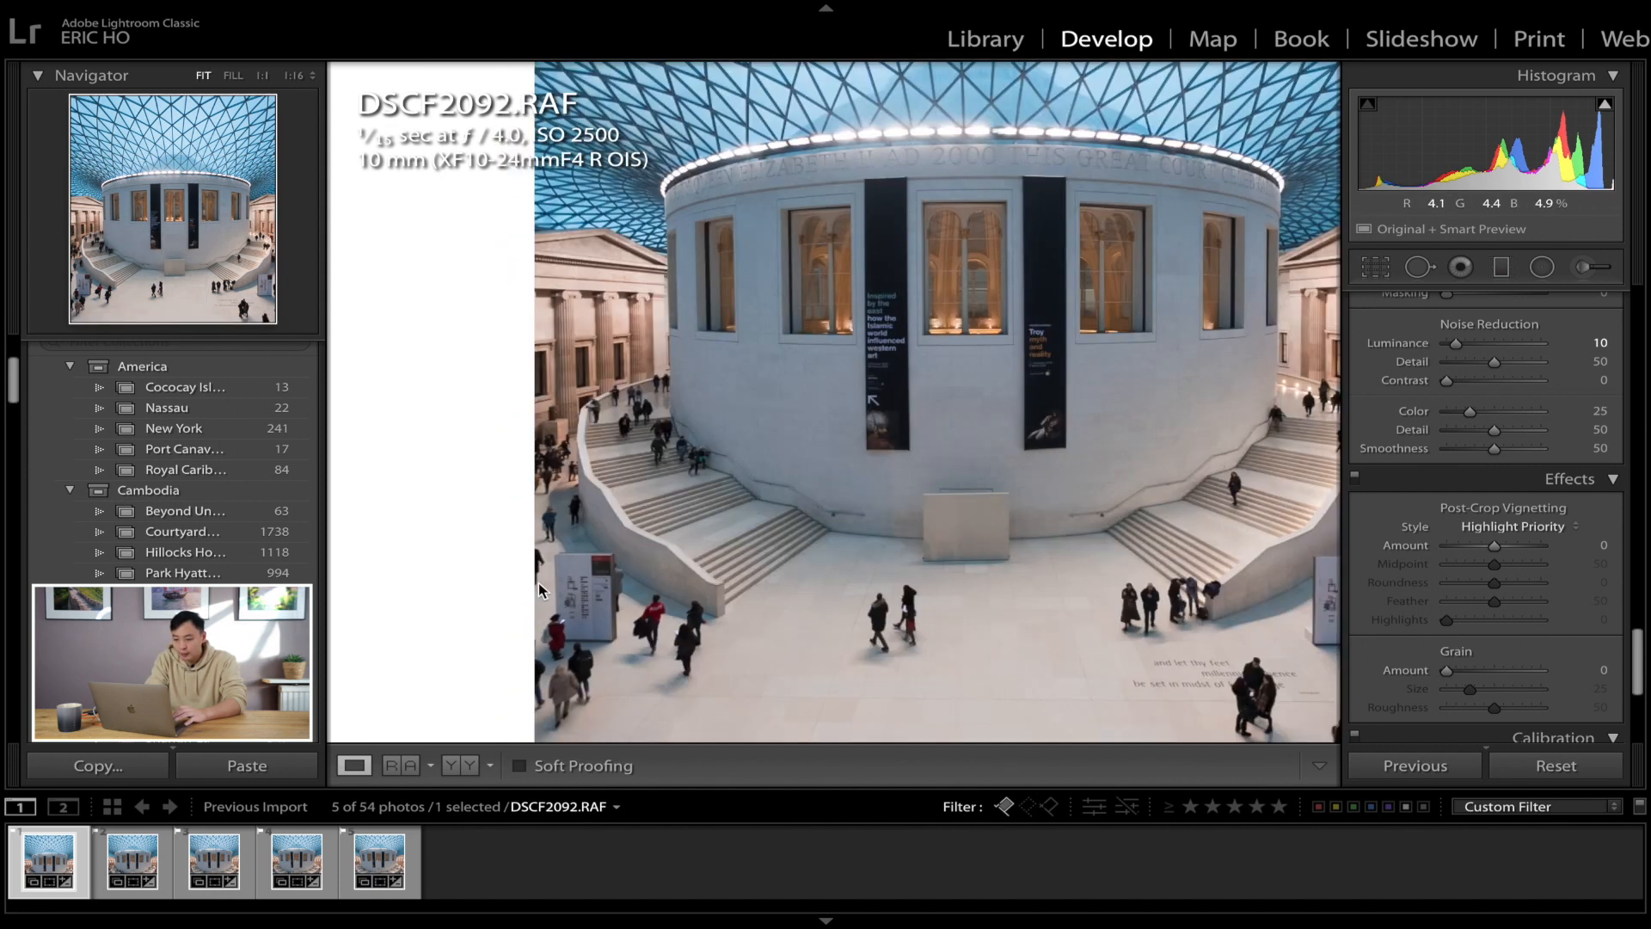
{"action": "left_click", "coordinate": [1004, 807]}
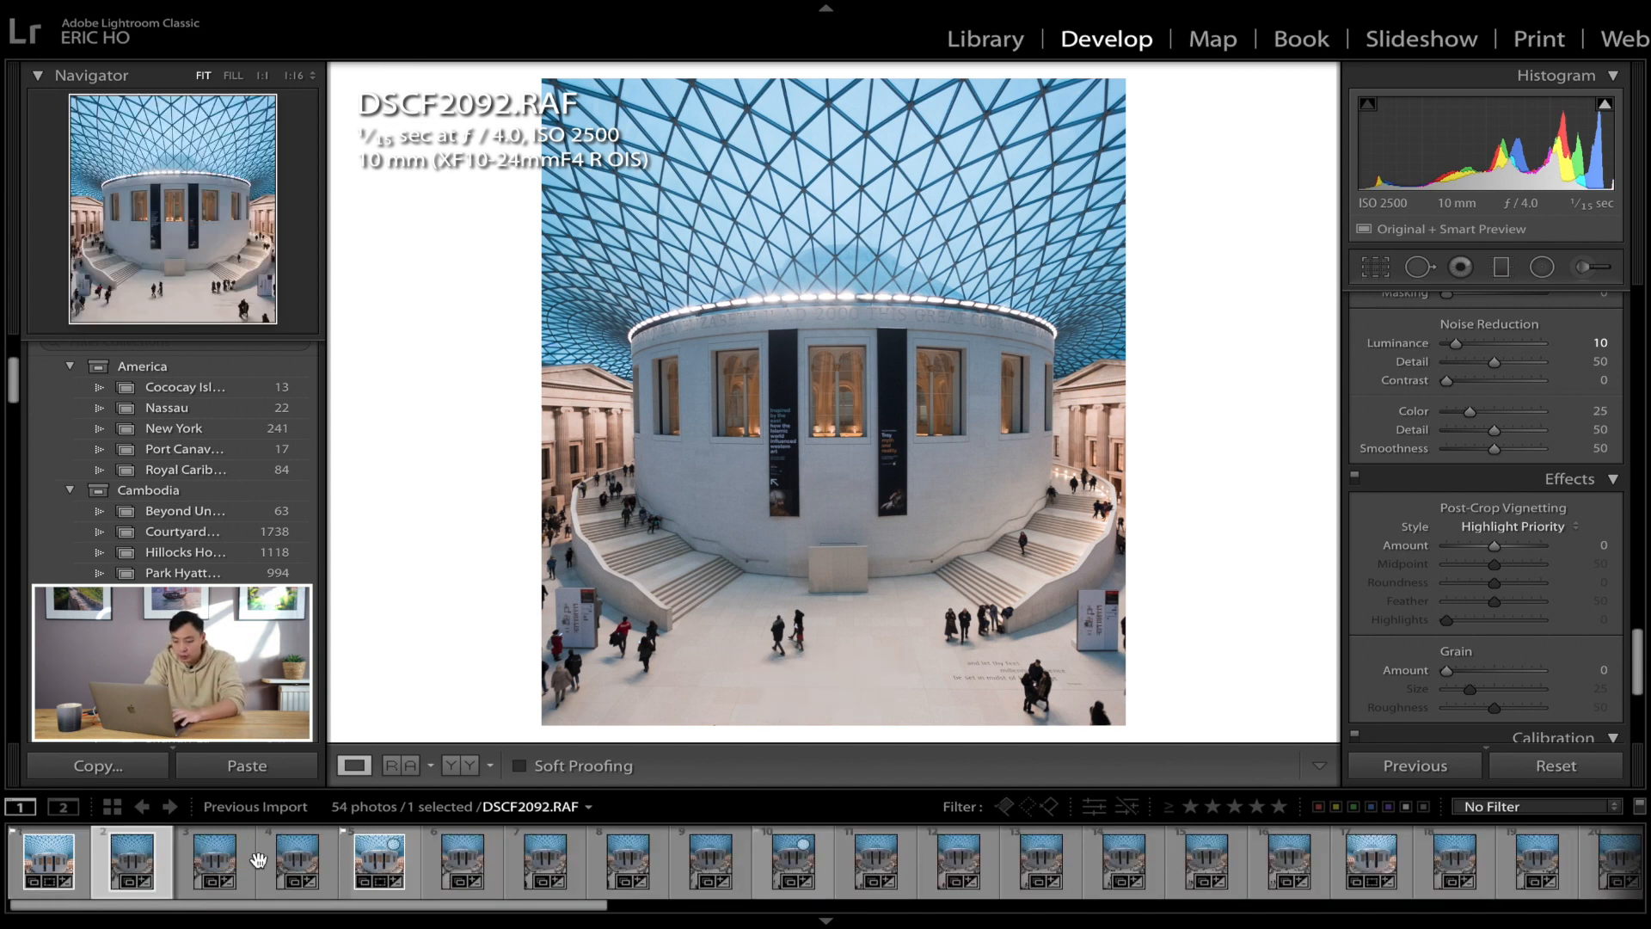
Step: Browse the shots from DSCF2093.RAF past DSCF2108.RAF, comparing where the people stand
{"action": "key", "text": "Right"}
{"action": "key", "text": "Right"}
{"action": "key", "text": "Right"}
{"action": "key", "text": "Right"}
{"action": "key", "text": "Right"}
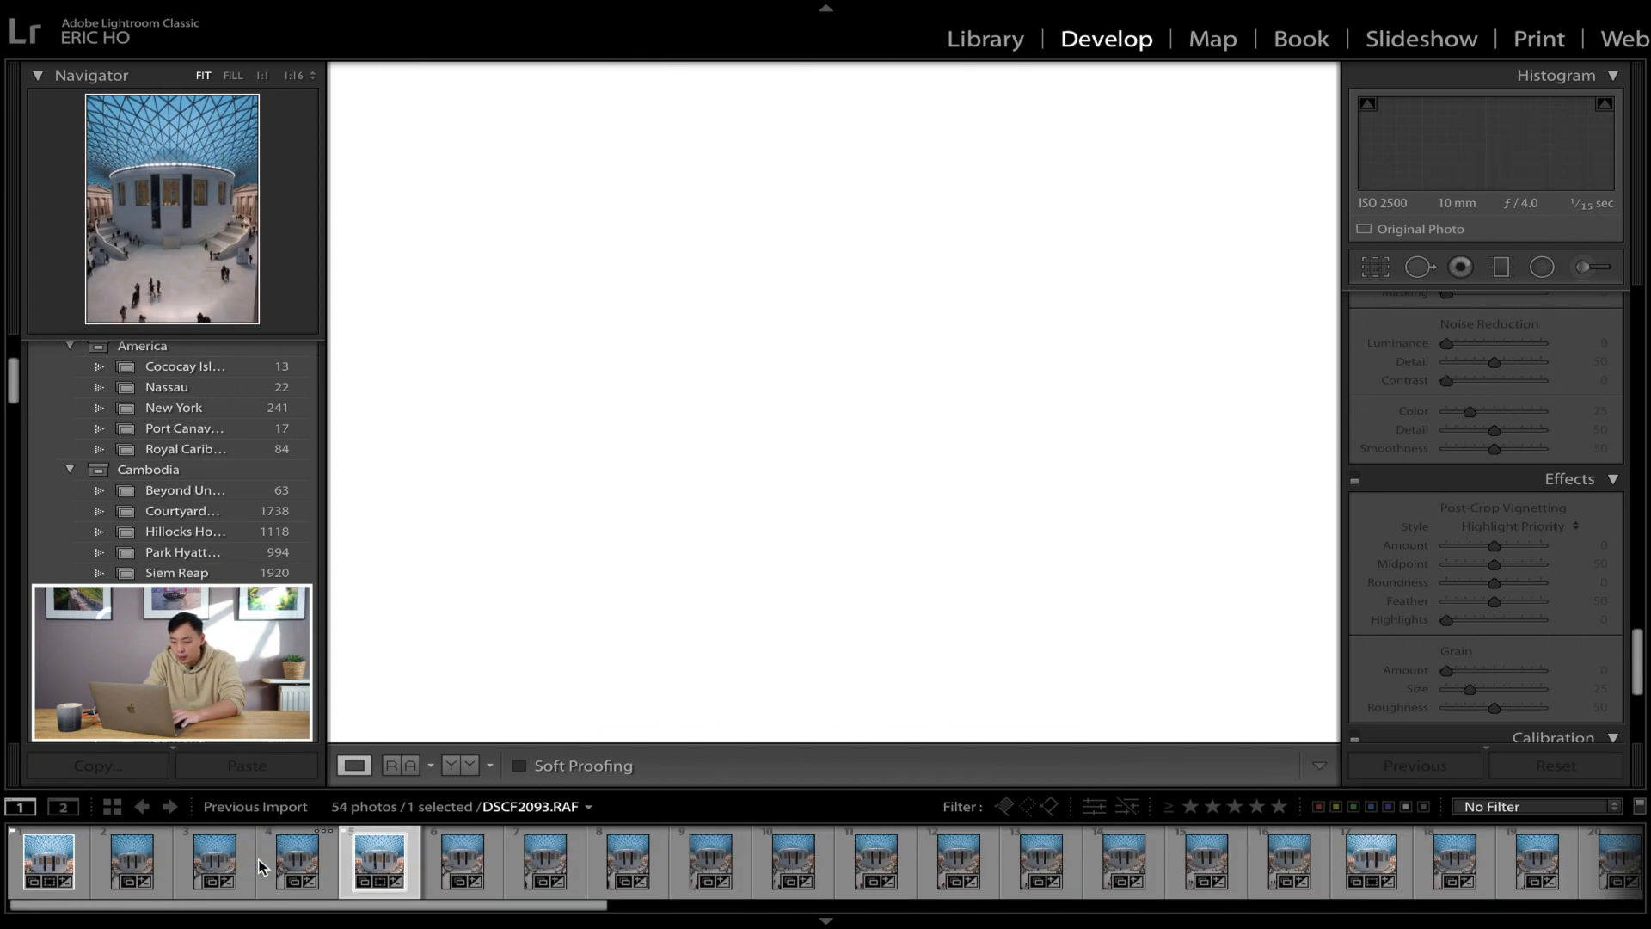
{"action": "key", "text": "Right"}
{"action": "key", "text": "Right"}
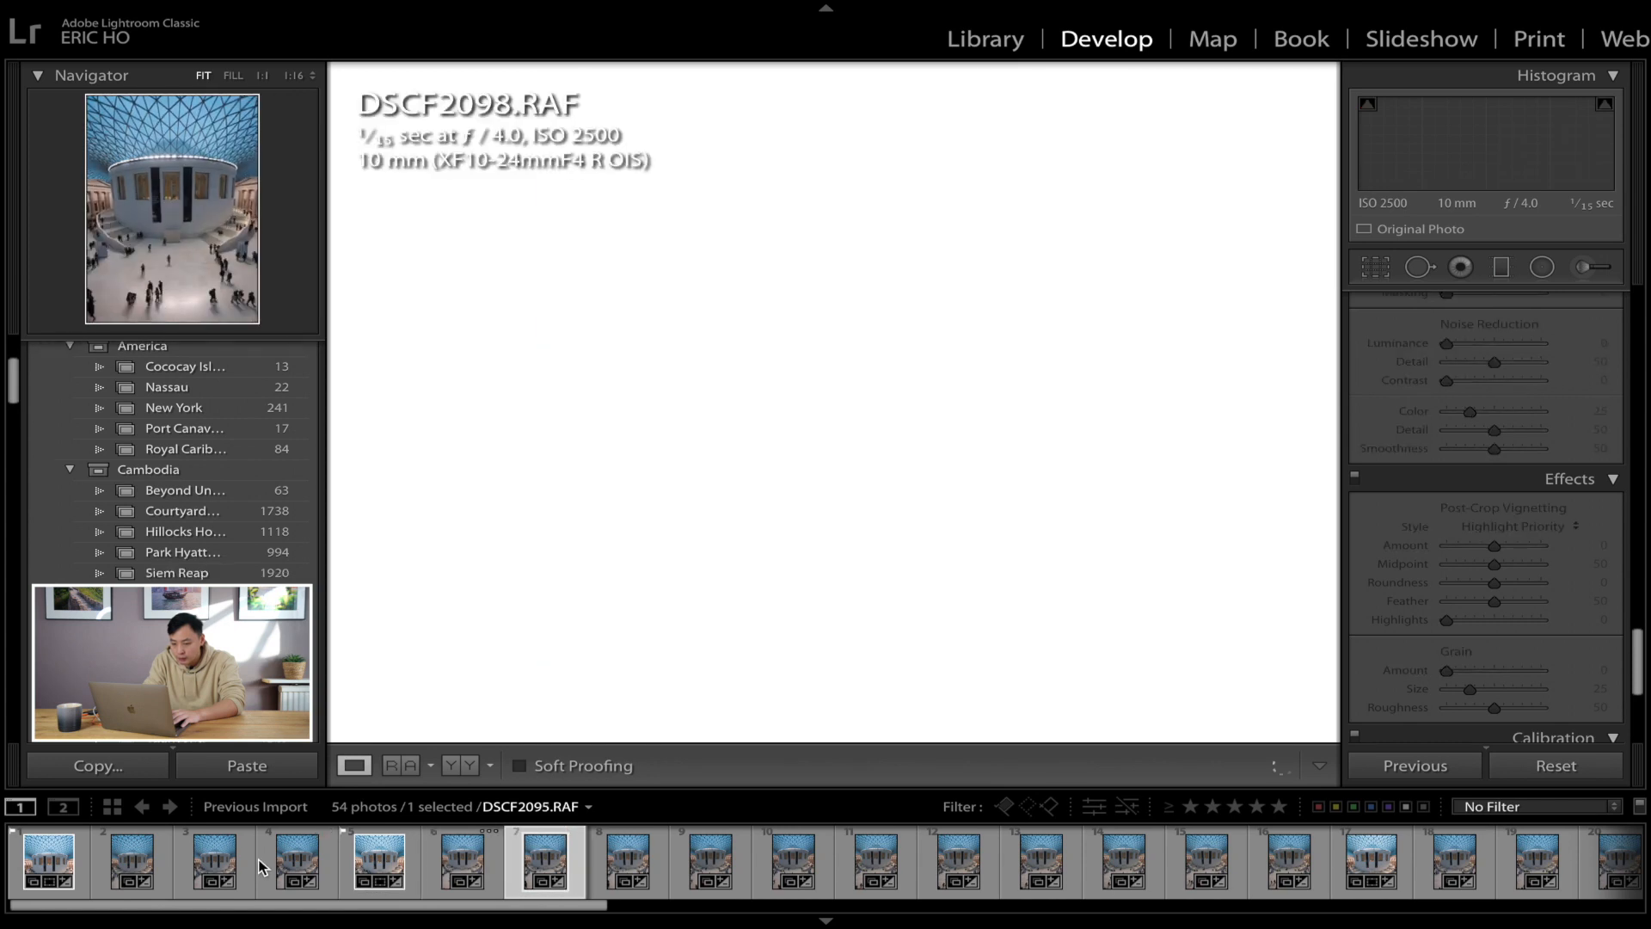
{"action": "key", "text": "Right"}
{"action": "key", "text": "Right"}
{"action": "key", "text": "Right"}
{"action": "key", "text": "Right"}
{"action": "key", "text": "Right"}
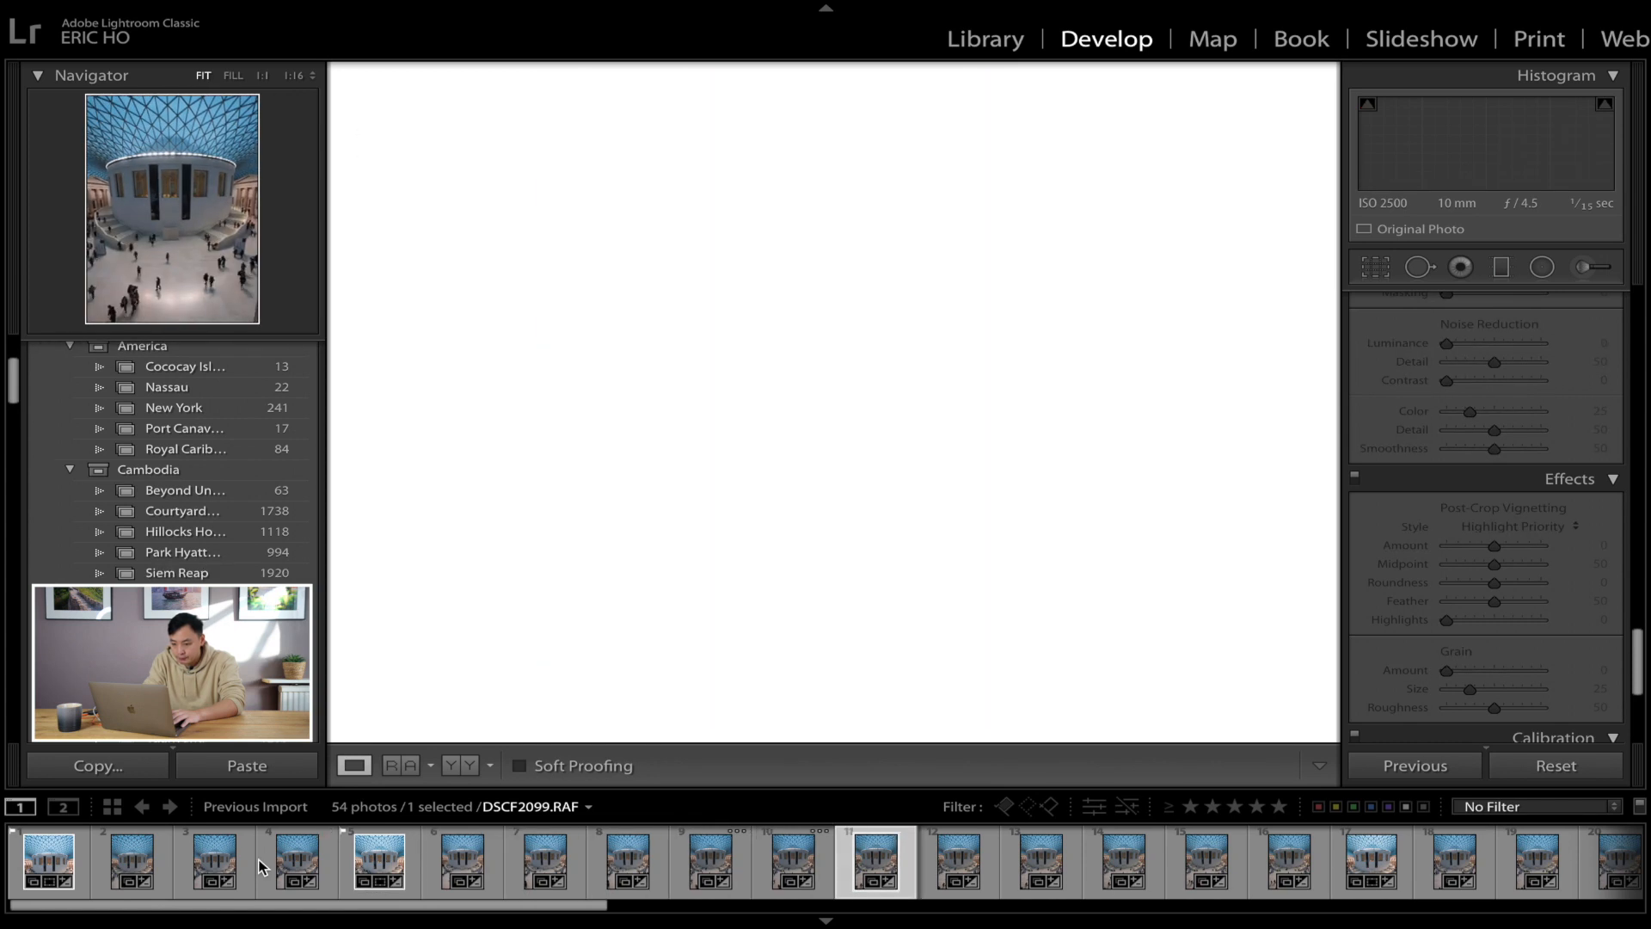
{"action": "key", "text": "Right"}
{"action": "key", "text": "Right"}
{"action": "key", "text": "Right"}
{"action": "key", "text": "Right"}
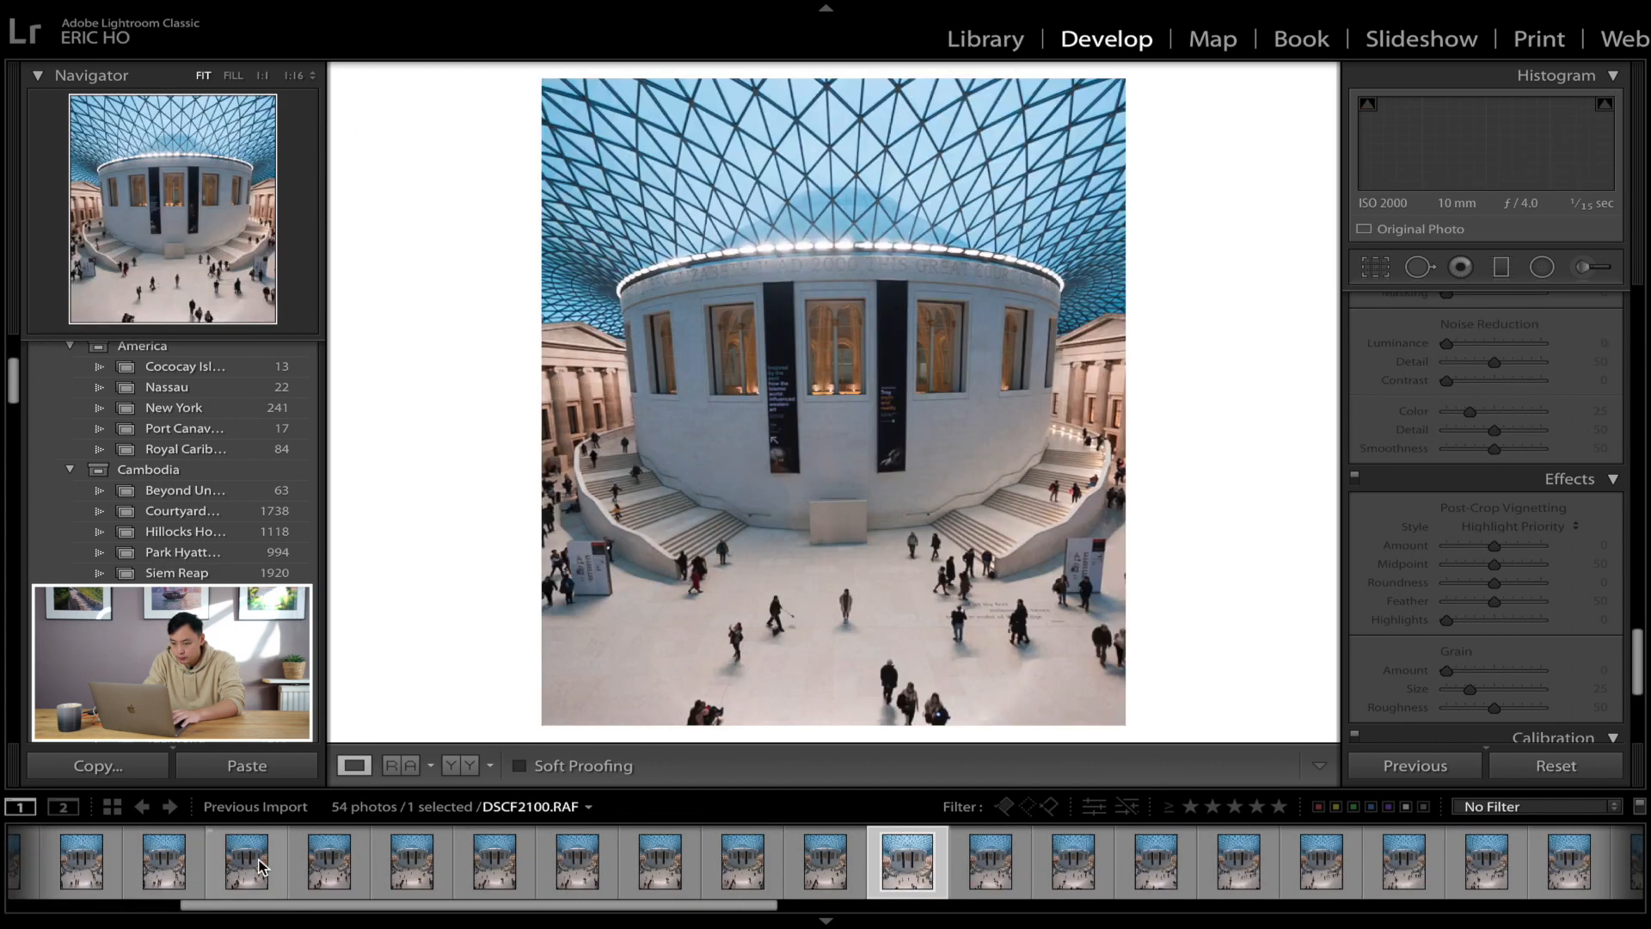
{"action": "key", "text": "Right"}
{"action": "key", "text": "Right"}
{"action": "key", "text": "Right"}
{"action": "key", "text": "Right"}
{"action": "key", "text": "Right"}
{"action": "key", "text": "Right"}
{"action": "key", "text": "Right"}
{"action": "key", "text": "Right"}
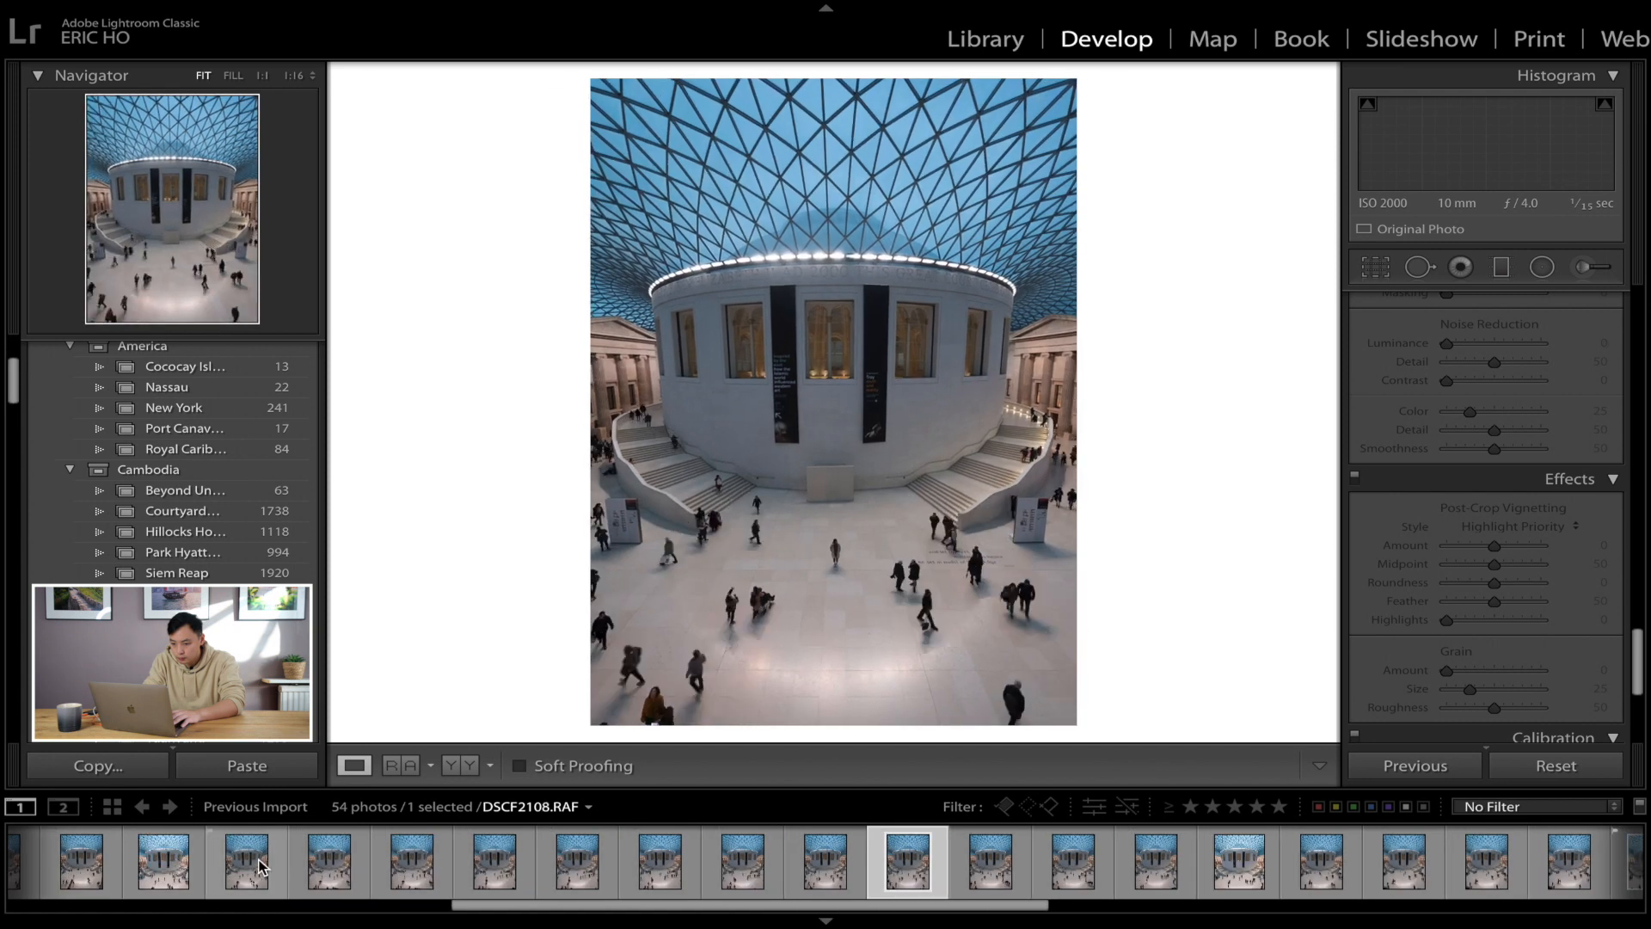
Step: Paste the copied develop settings onto DSCF2118.RAF and flag it as a pick
{"action": "key", "text": "Right"}
{"action": "key", "text": "Right"}
{"action": "key", "text": "Right"}
{"action": "key", "text": "Right"}
{"action": "key", "text": "Right"}
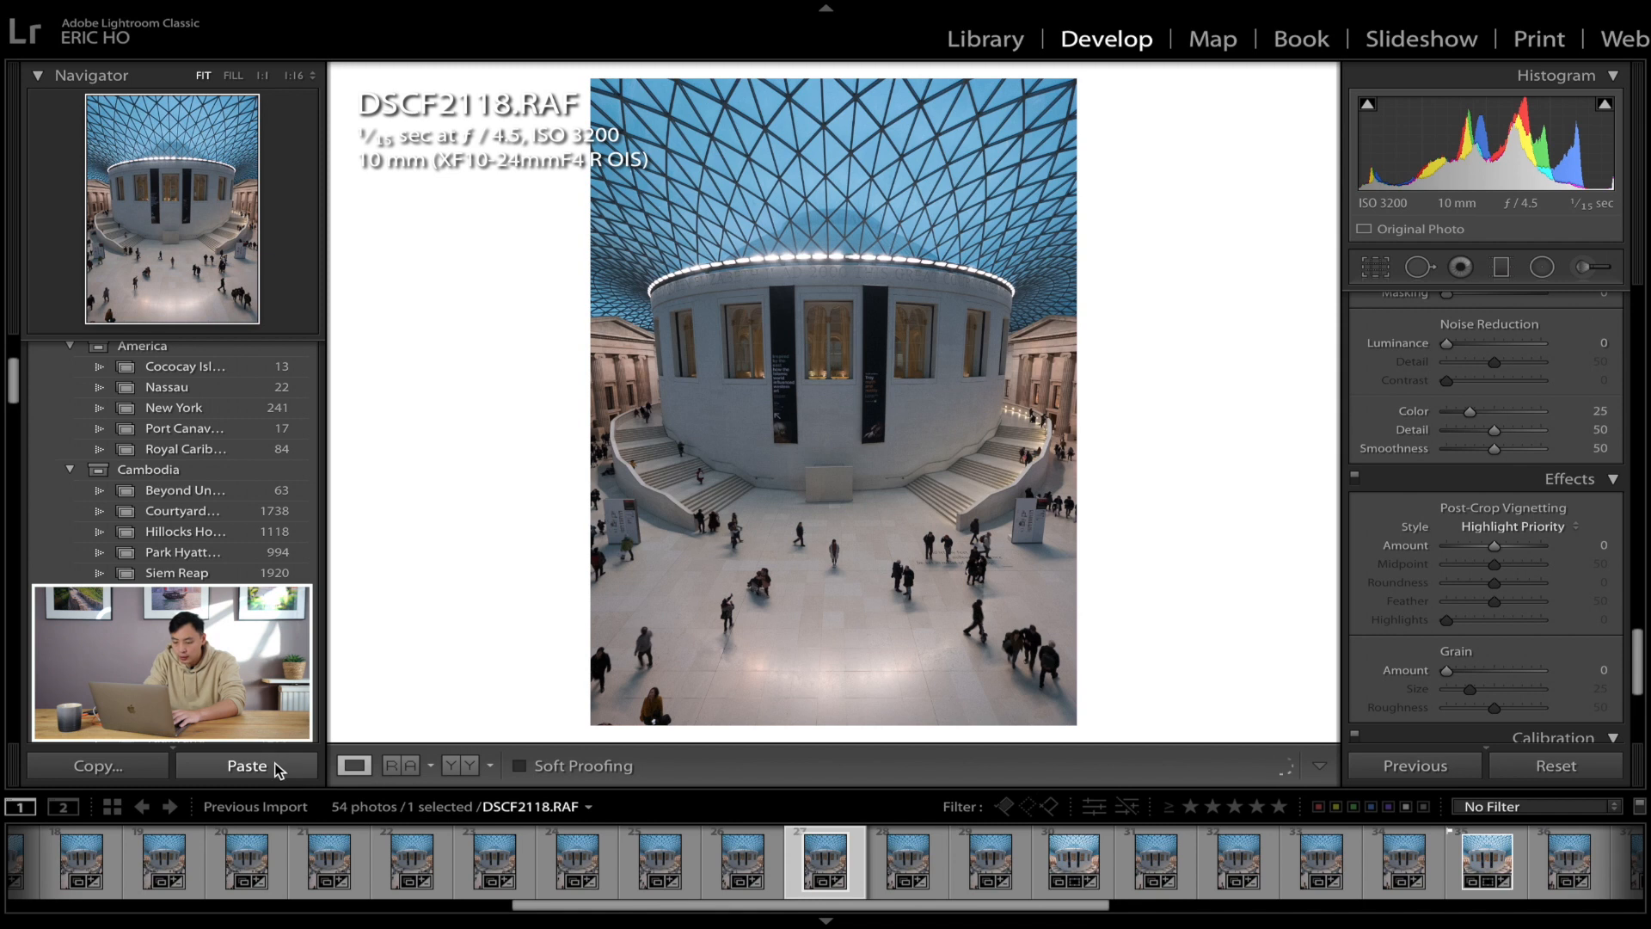
{"action": "left_click", "coordinate": [276, 767]}
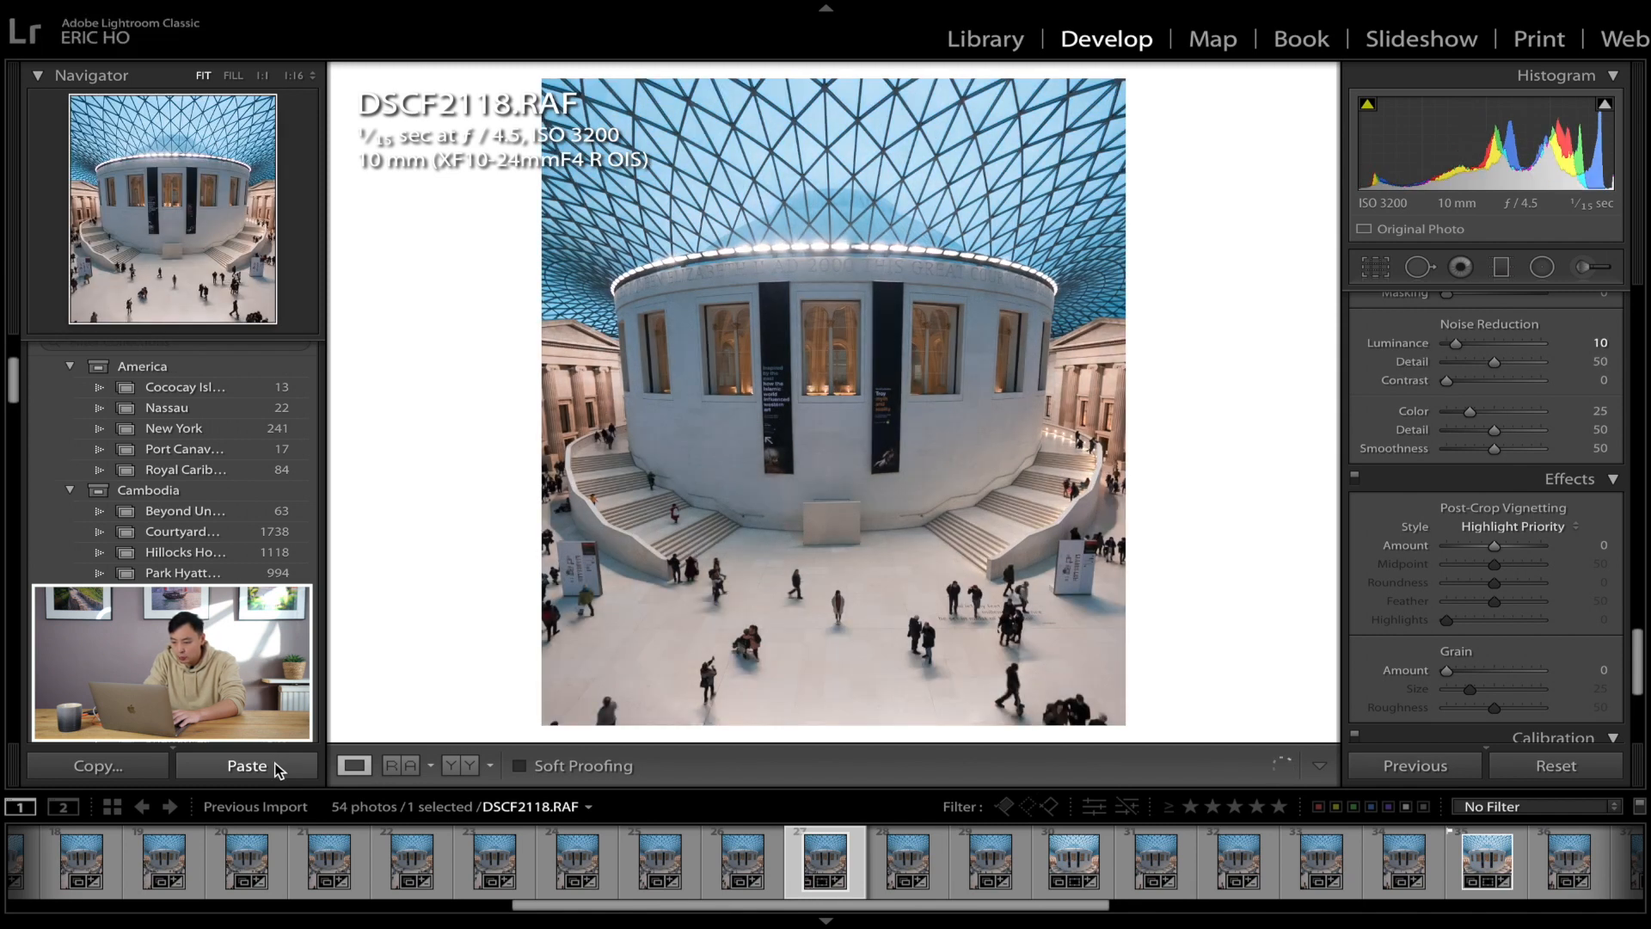
{"action": "key", "text": "p"}
Step: Browse the remaining shots after DSCF2118.RAF through DSCF2145.RAF, comparing where the people stand
{"action": "key", "text": "Right"}
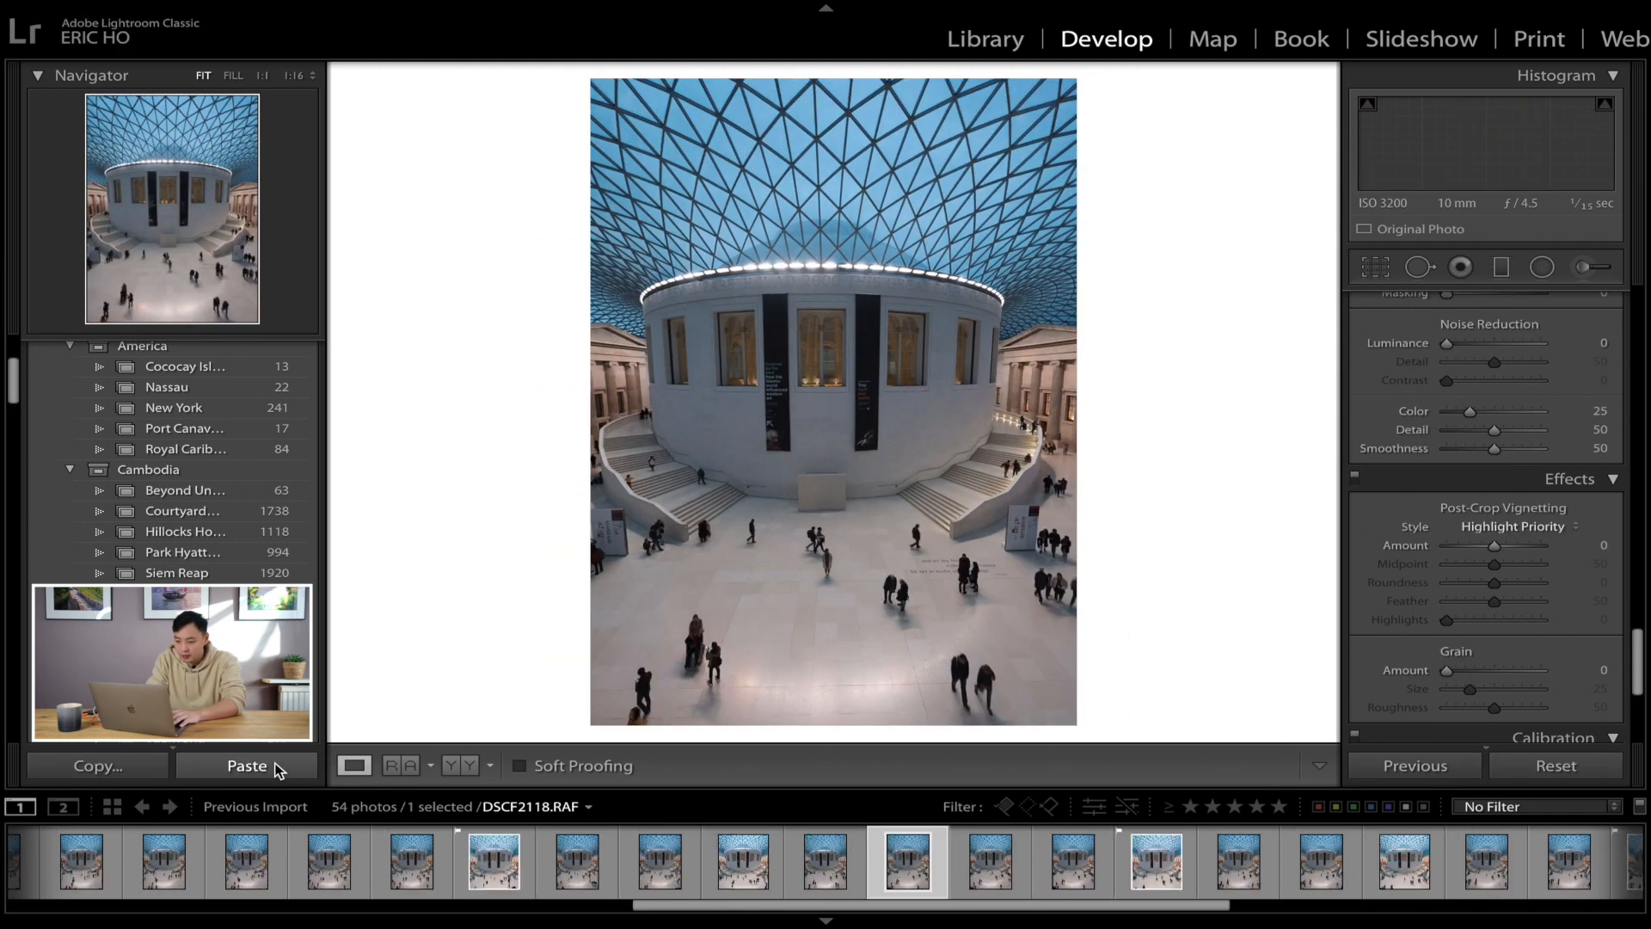
{"action": "key", "text": "Right"}
{"action": "key", "text": "Right"}
{"action": "key", "text": "Right"}
{"action": "key", "text": "Right"}
{"action": "key", "text": "Right"}
{"action": "key", "text": "Right"}
{"action": "key", "text": "Right"}
{"action": "key", "text": "Right"}
{"action": "key", "text": "Right"}
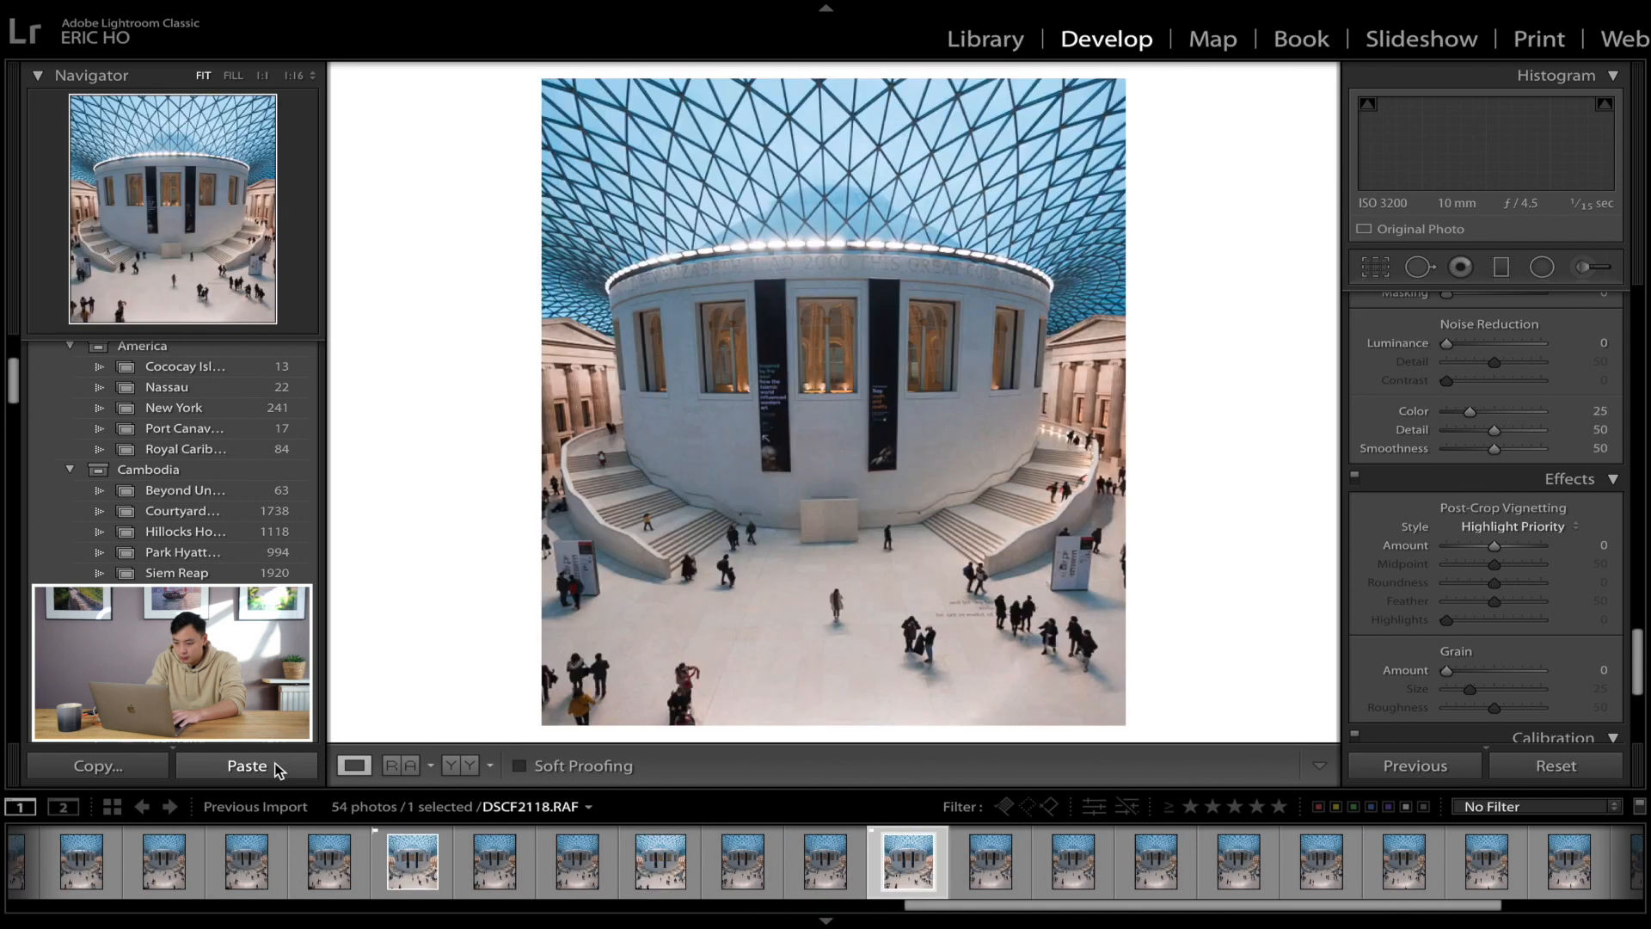
{"action": "key", "text": "Right"}
{"action": "key", "text": "Right"}
{"action": "key", "text": "Right"}
{"action": "key", "text": "Right"}
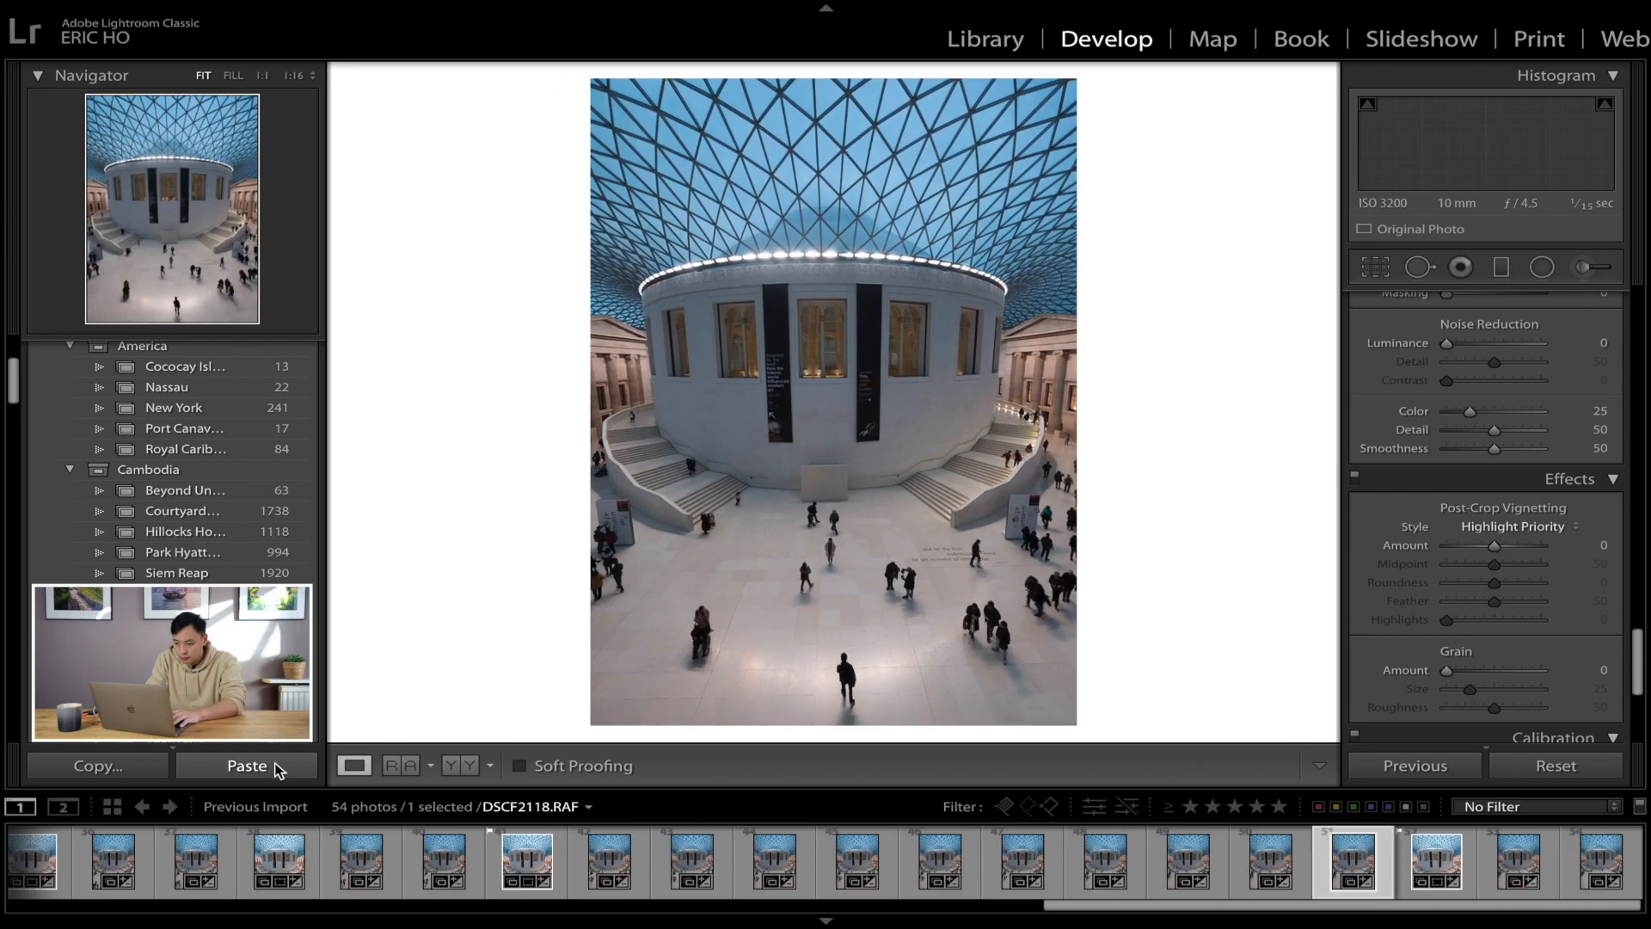
{"action": "key", "text": "Right"}
{"action": "key", "text": "Right"}
{"action": "key", "text": "Right"}
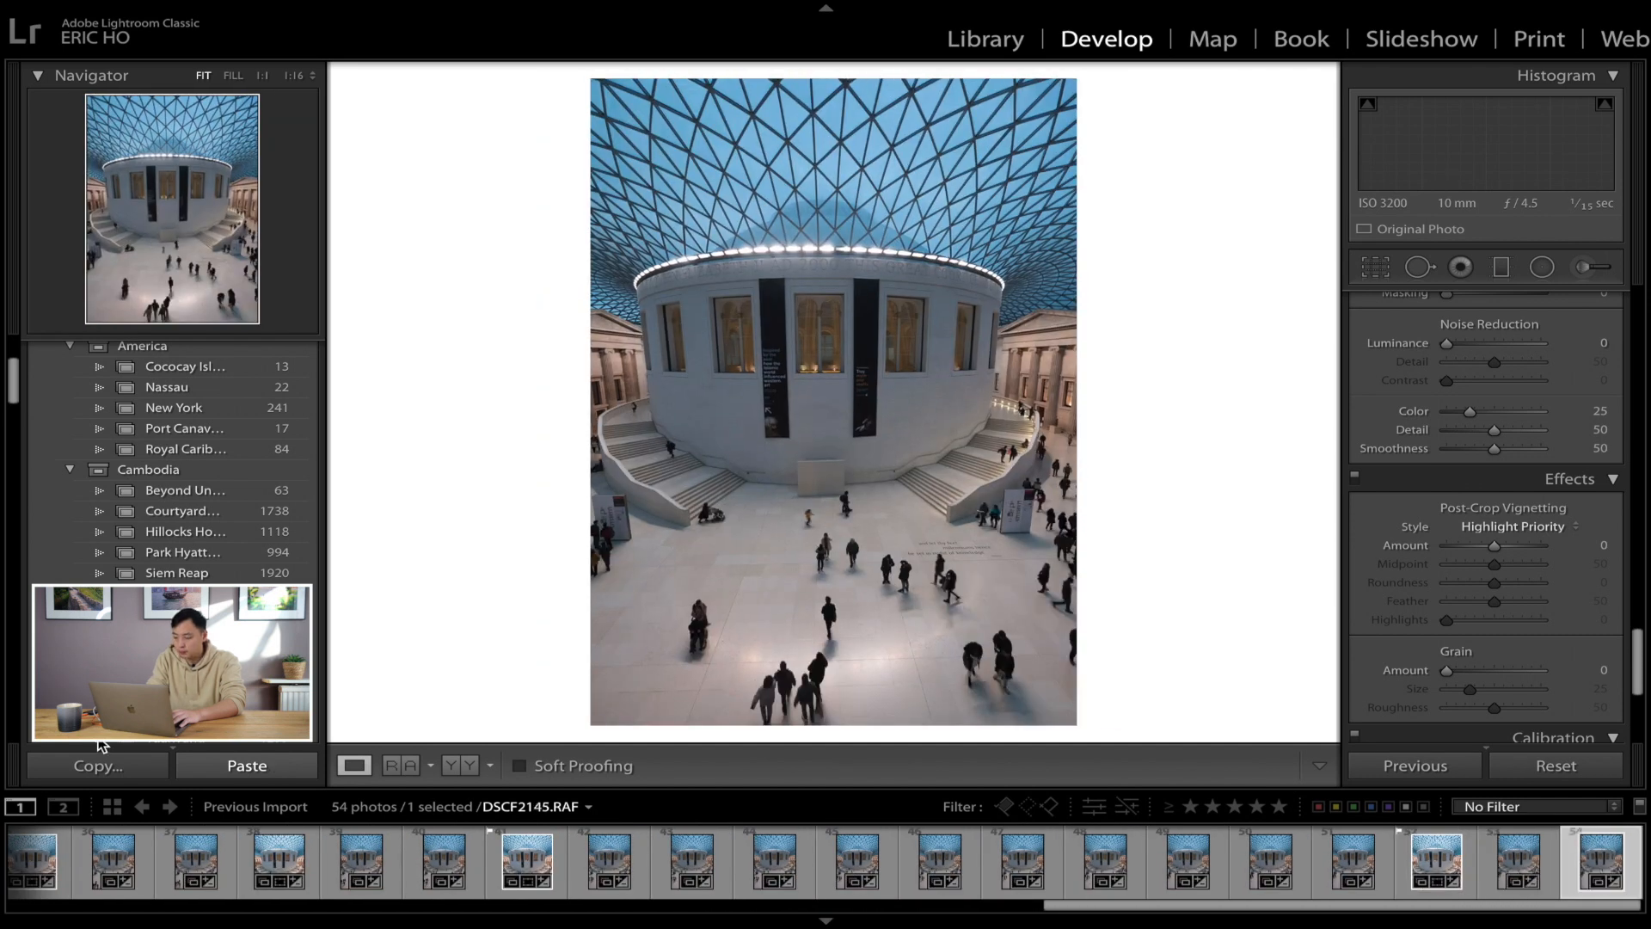
Step: Filter the photos to flagged picks only, select all six and open them as layers in Photoshop
{"action": "left_click", "coordinate": [1001, 806]}
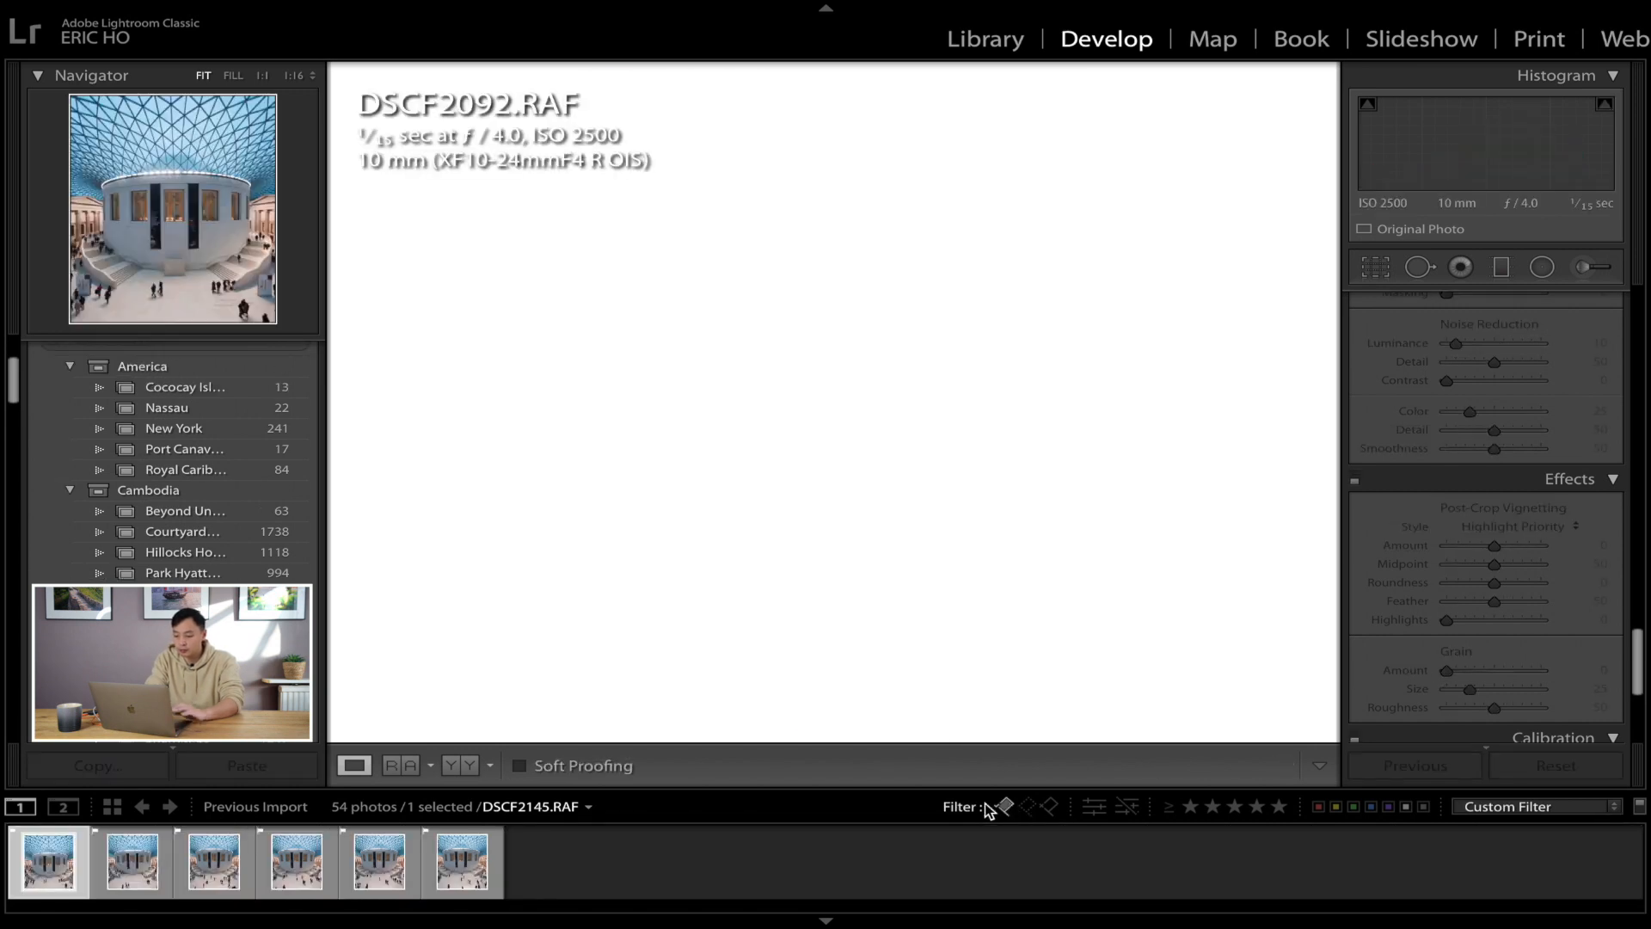
{"action": "key", "text": "super+a"}
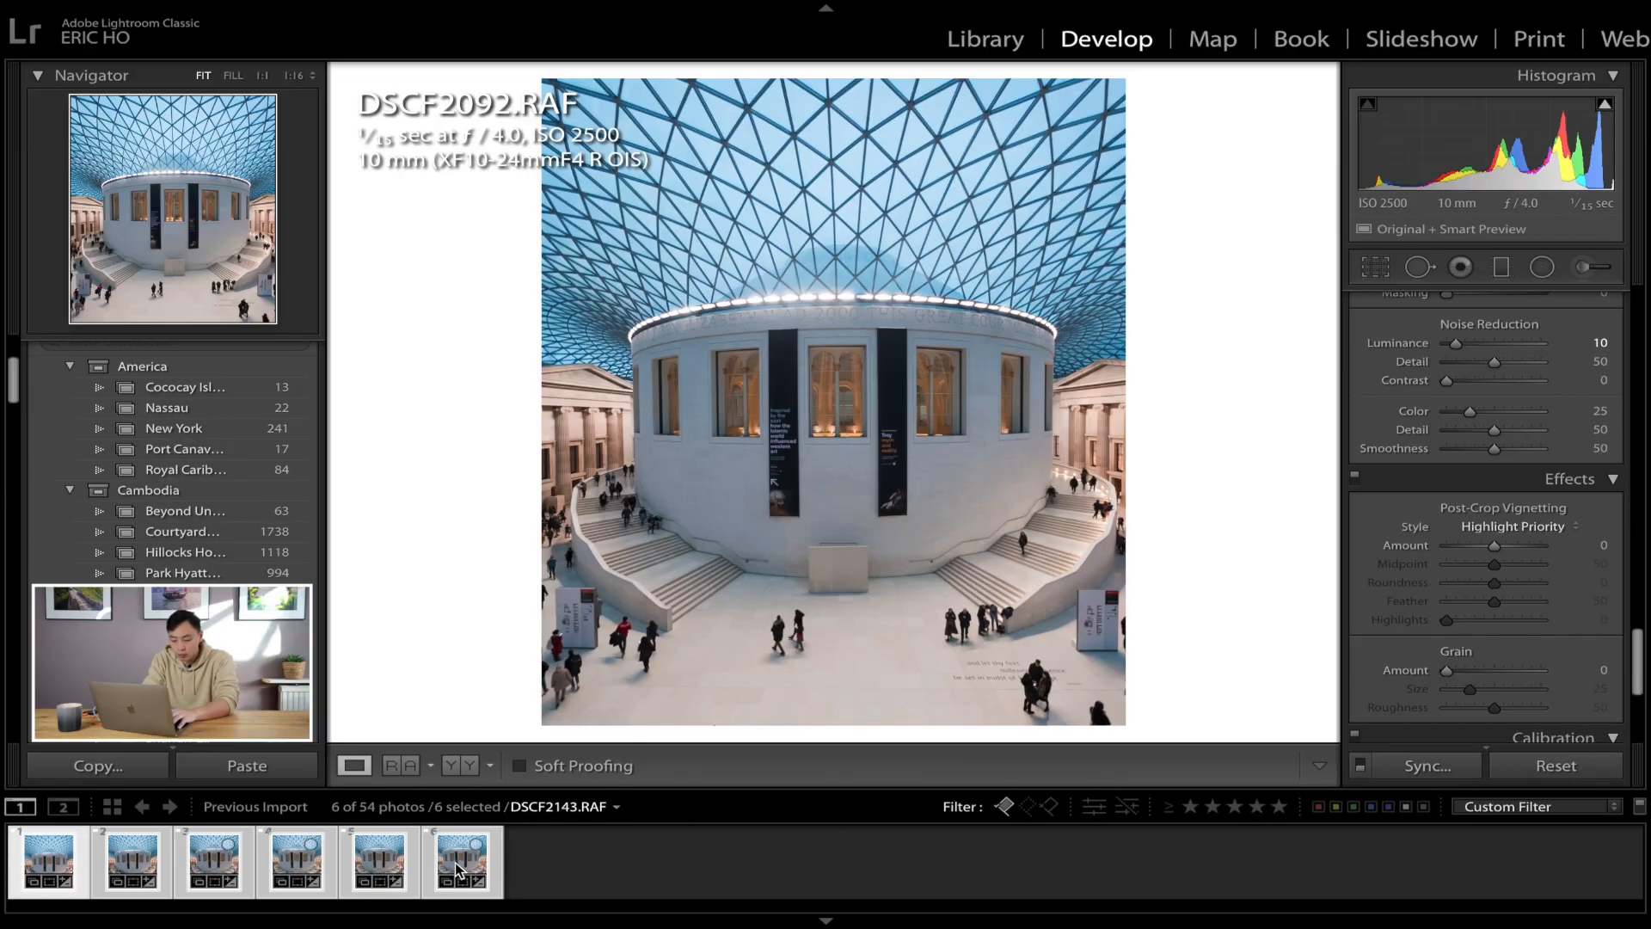
{"action": "right_click", "coordinate": [458, 866]}
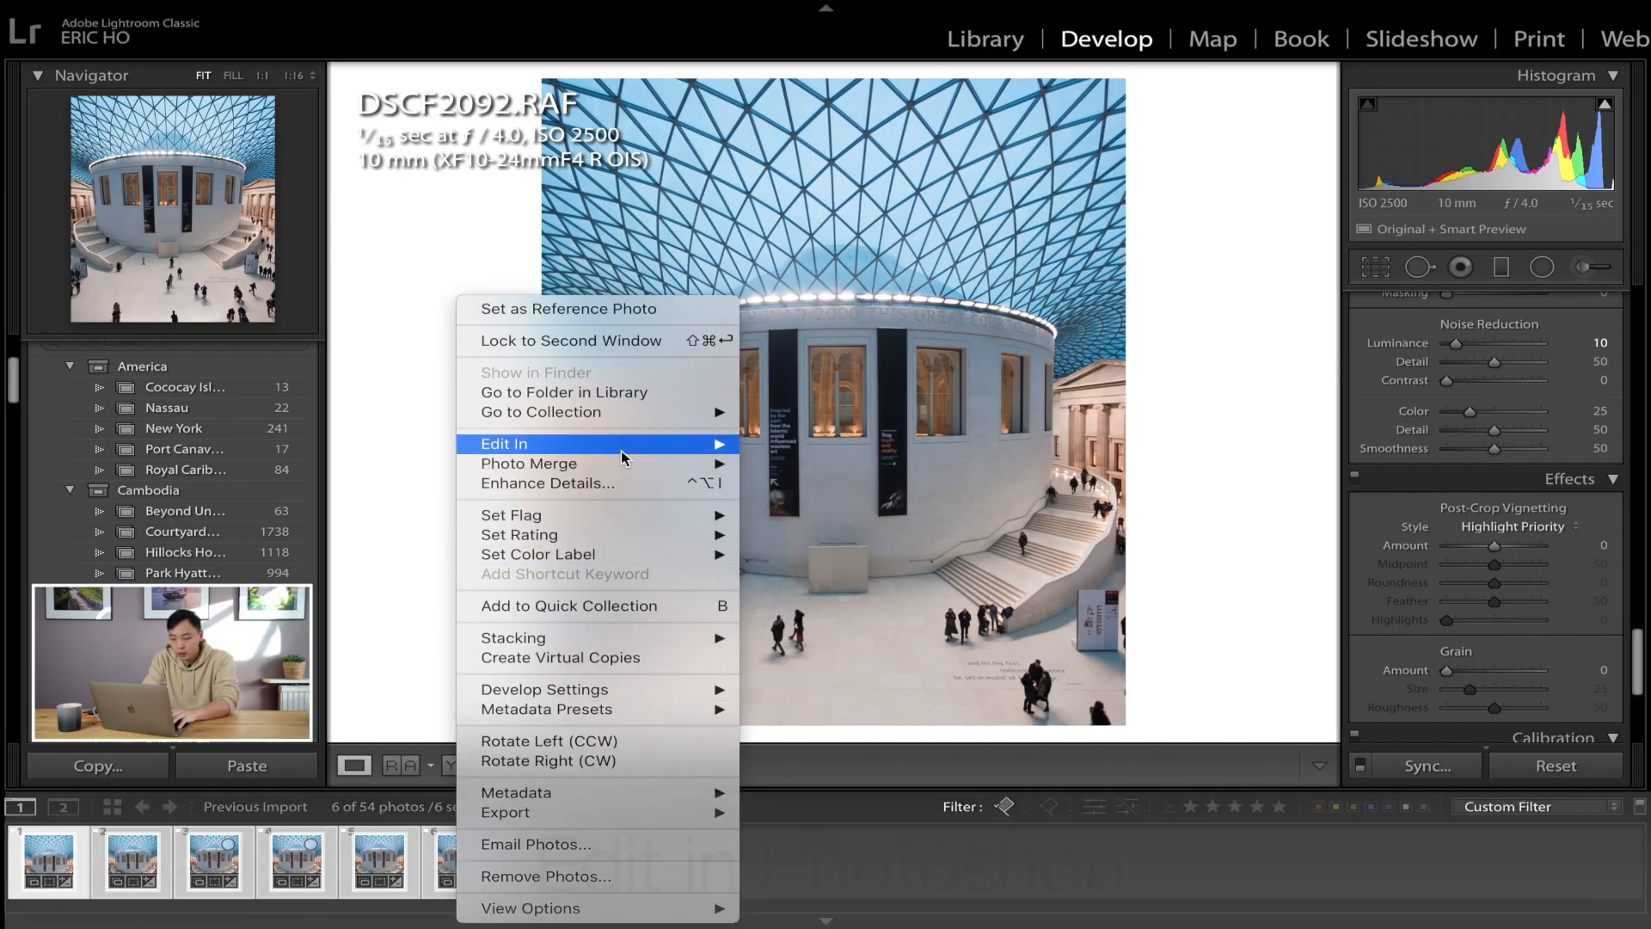
{"action": "mouse_move", "coordinate": [623, 457]}
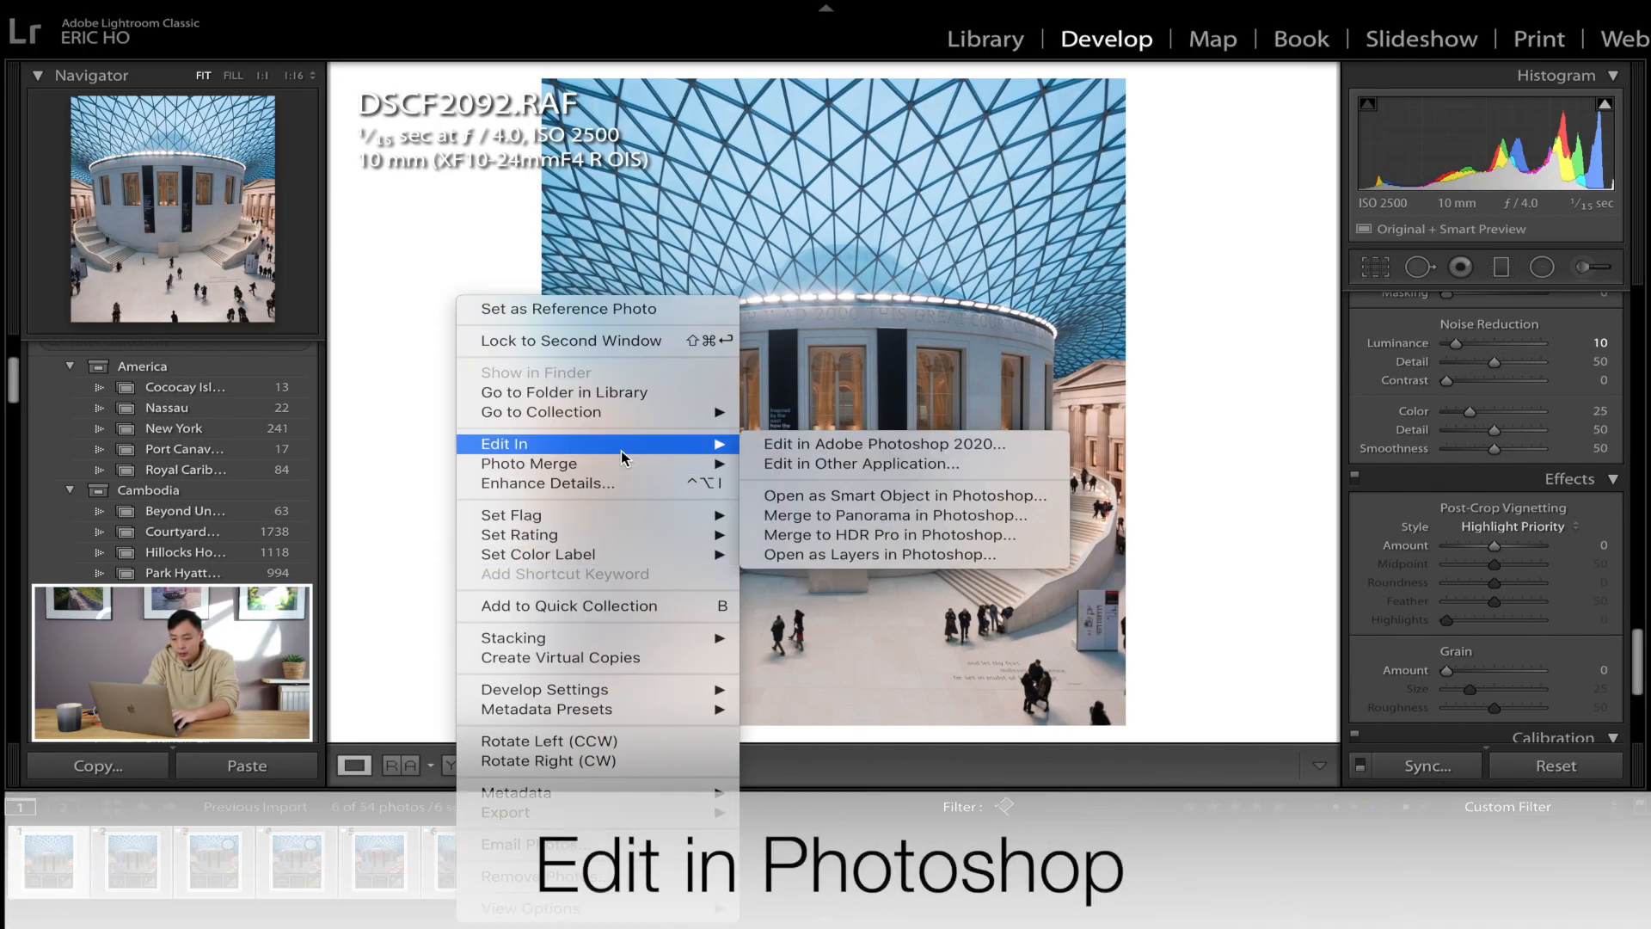
{"action": "left_click", "coordinate": [781, 555]}
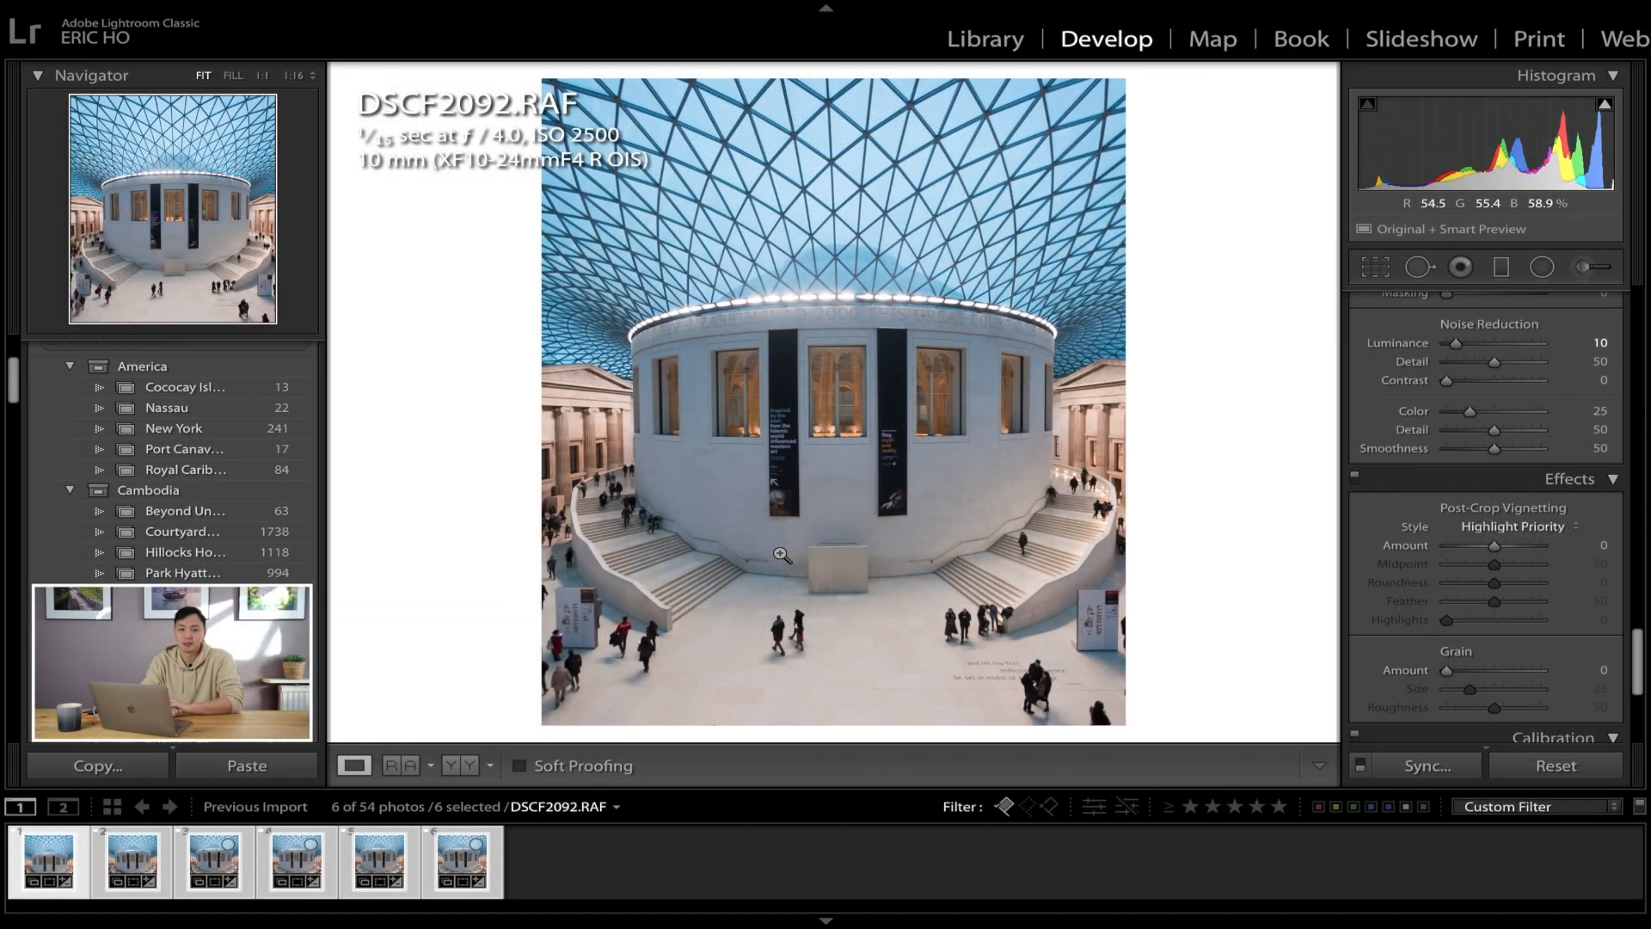
Step: Open the six selected picks as layers in Photoshop again and close the extra Untitled-1 document without saving
{"action": "key", "text": "ctrl+Up"}
{"action": "left_click", "coordinate": [954, 67]}
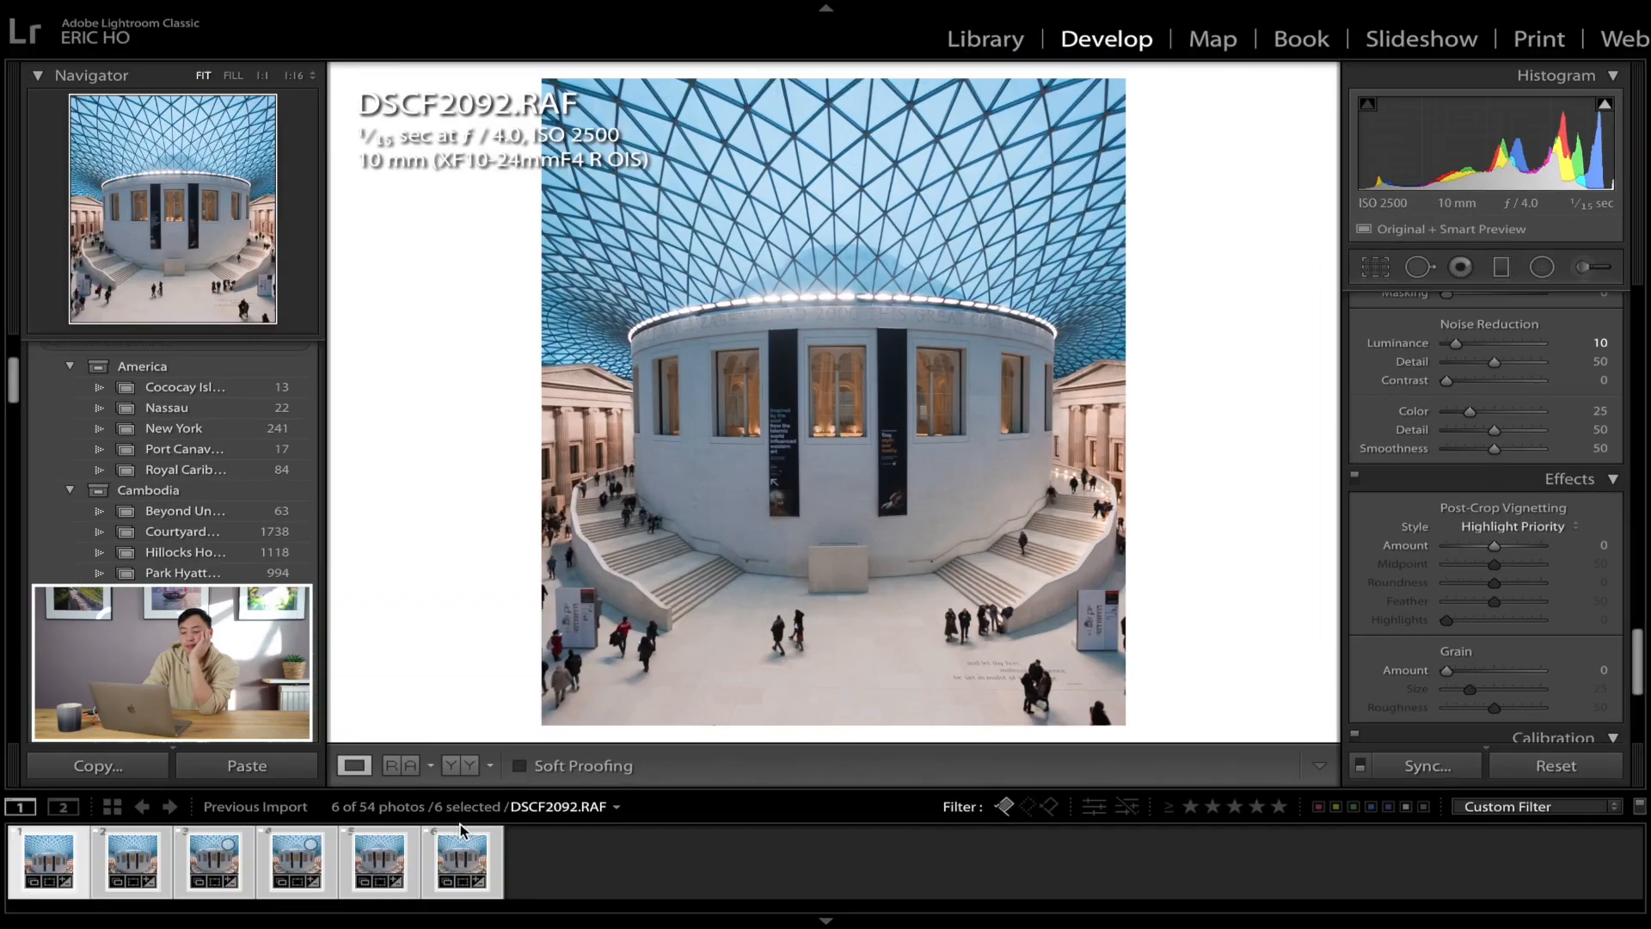
{"action": "right_click", "coordinate": [461, 847]}
{"action": "mouse_move", "coordinate": [481, 443]}
{"action": "left_click", "coordinate": [787, 557]}
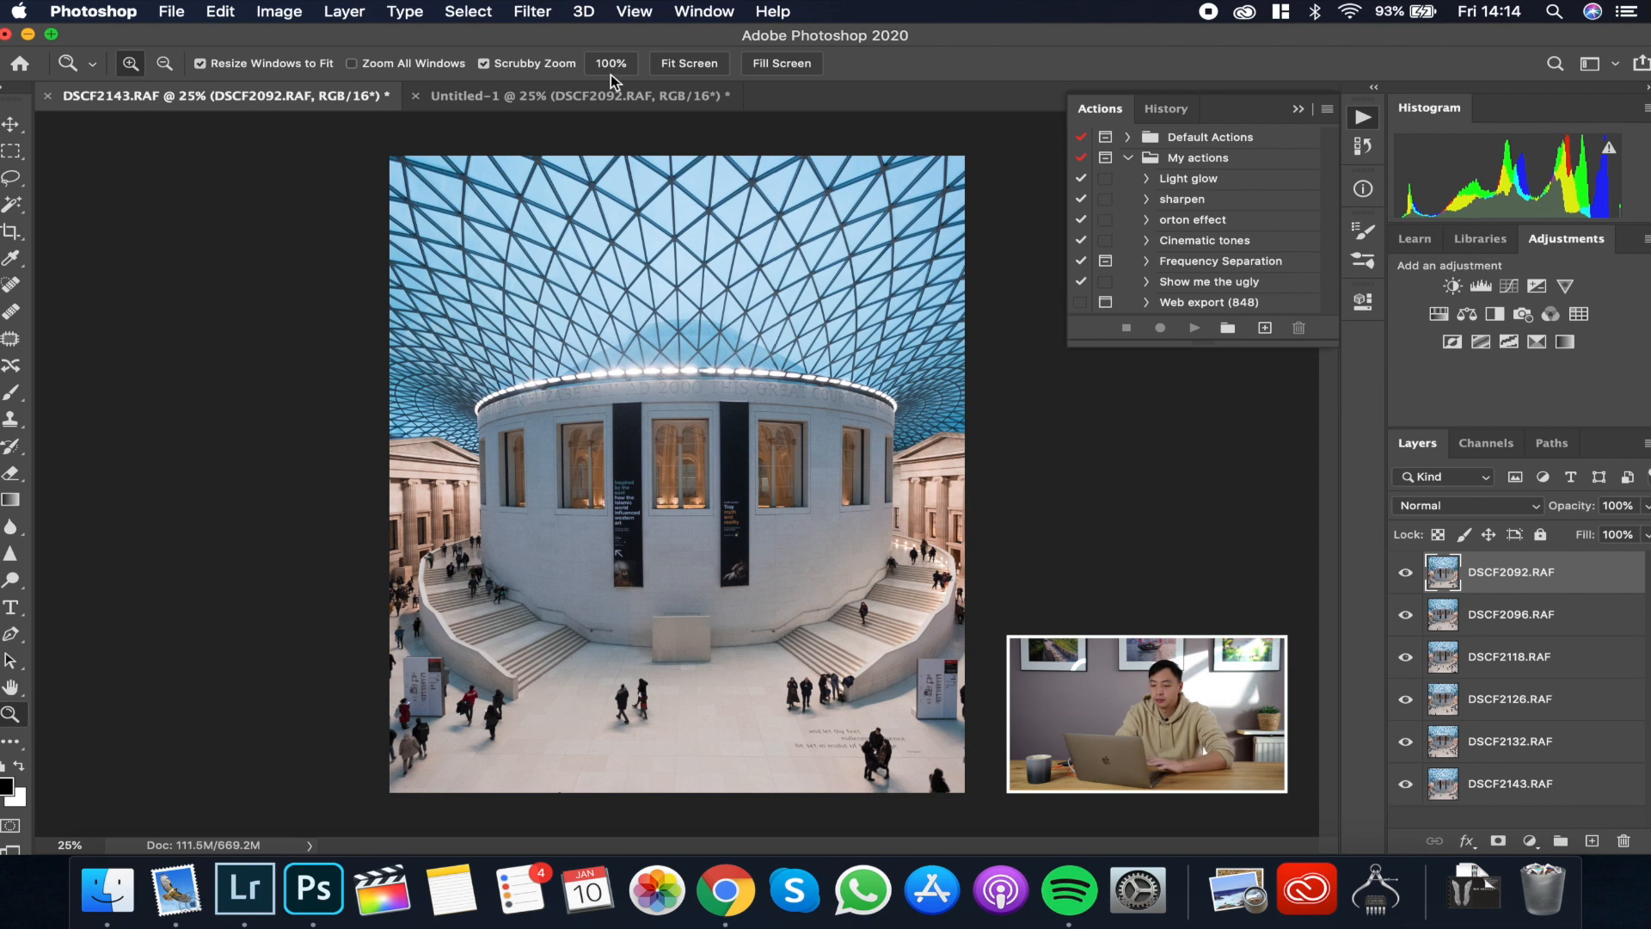
{"action": "left_click", "coordinate": [417, 96]}
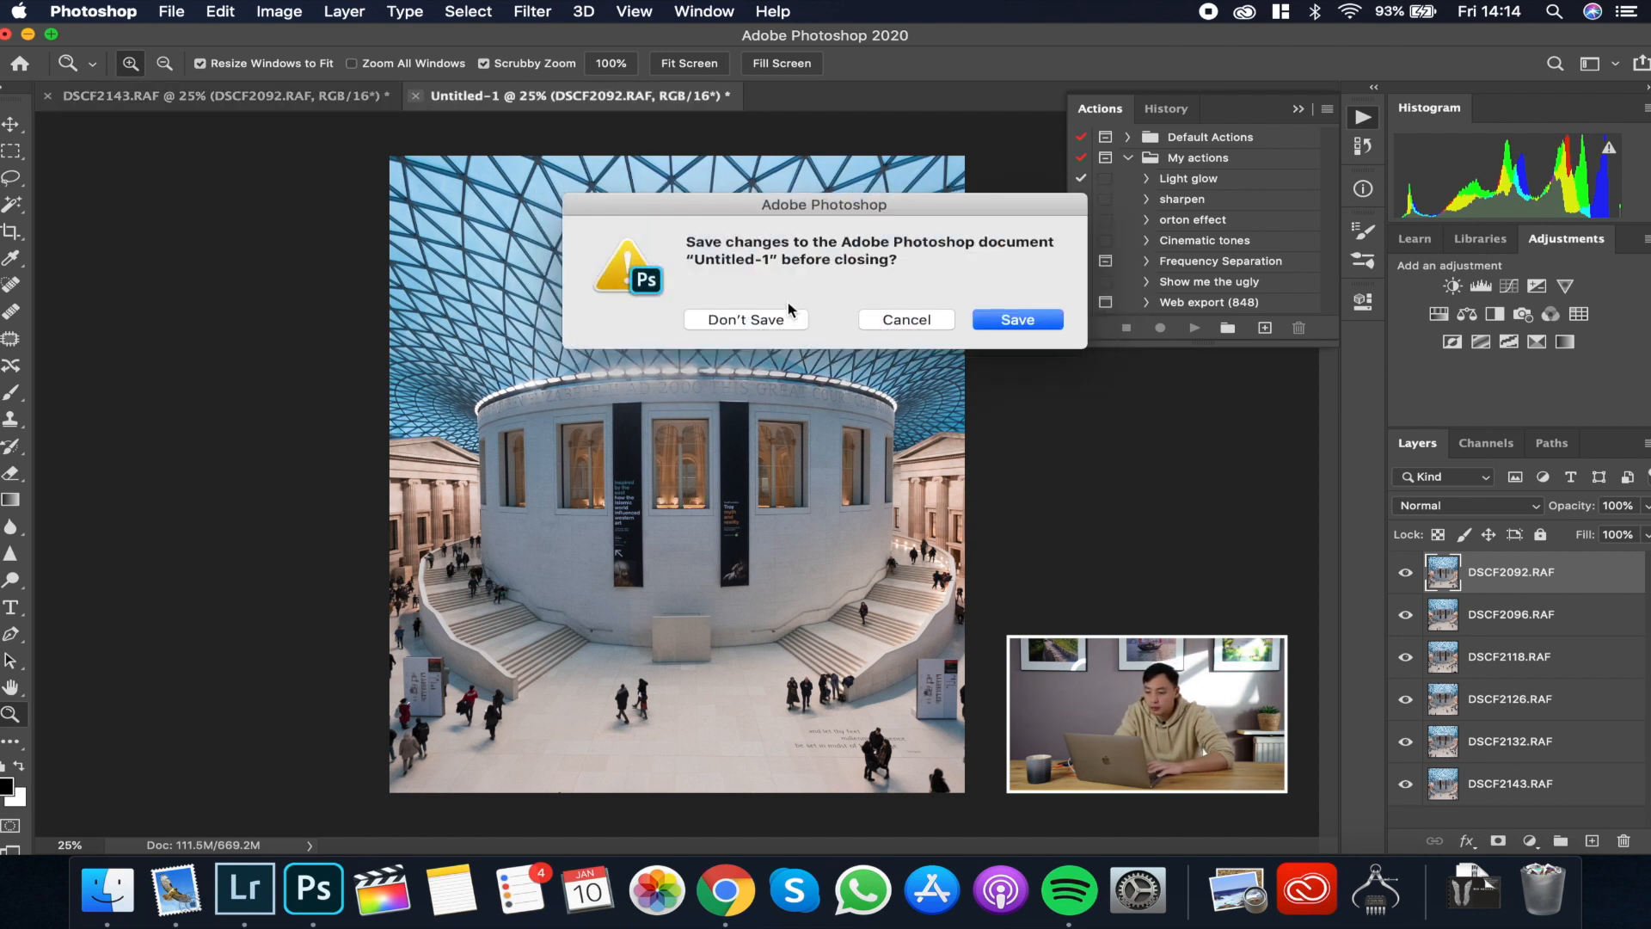
{"action": "left_click", "coordinate": [782, 318]}
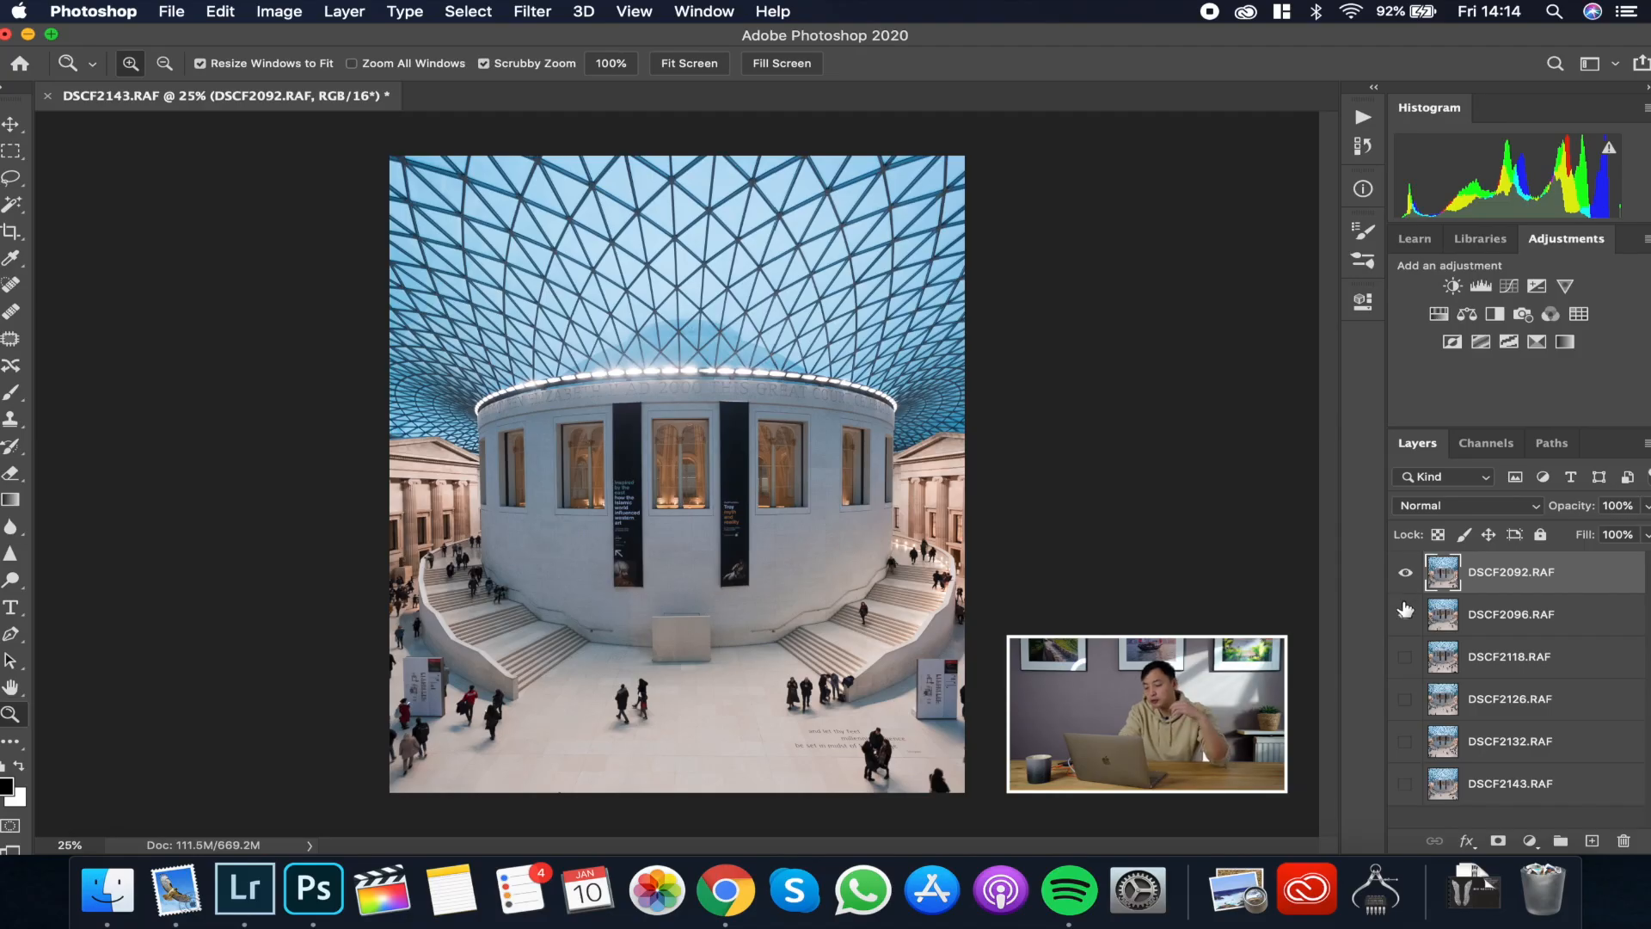
Step: Compare the layered shots by hiding them from the top down, leaving only DSCF2092.RAF and DSCF2096.RAF hidden
{"action": "left_click_drag", "start_coordinate": [1405, 610], "coordinate": [1405, 667]}
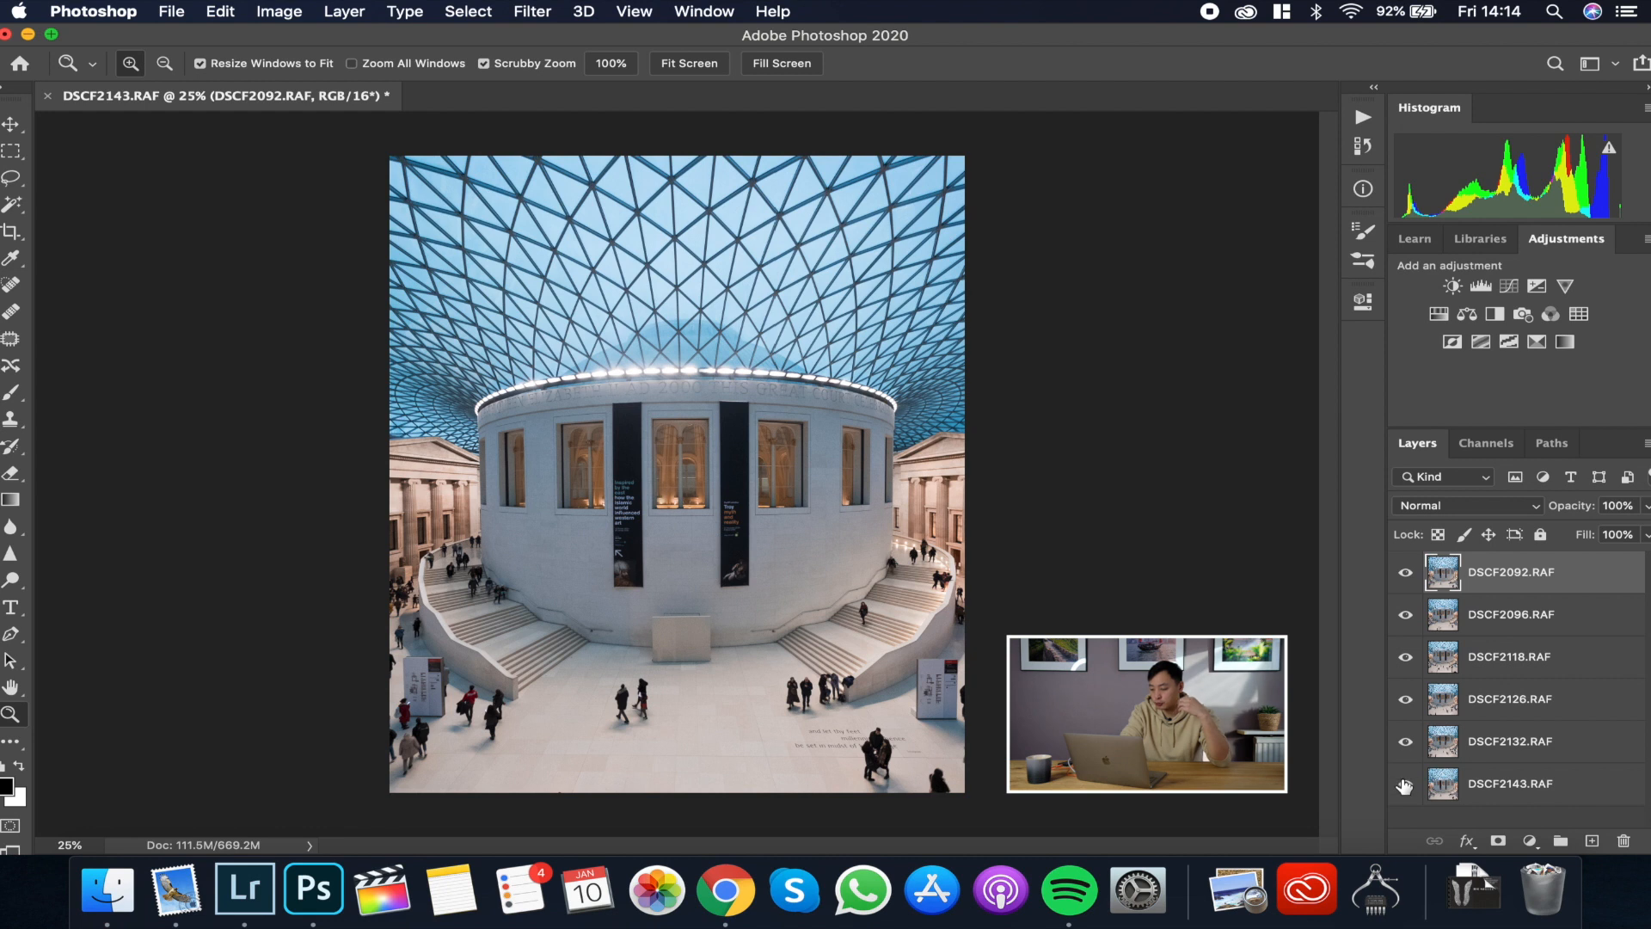
{"action": "left_click", "coordinate": [1407, 574]}
{"action": "left_click", "coordinate": [1411, 615]}
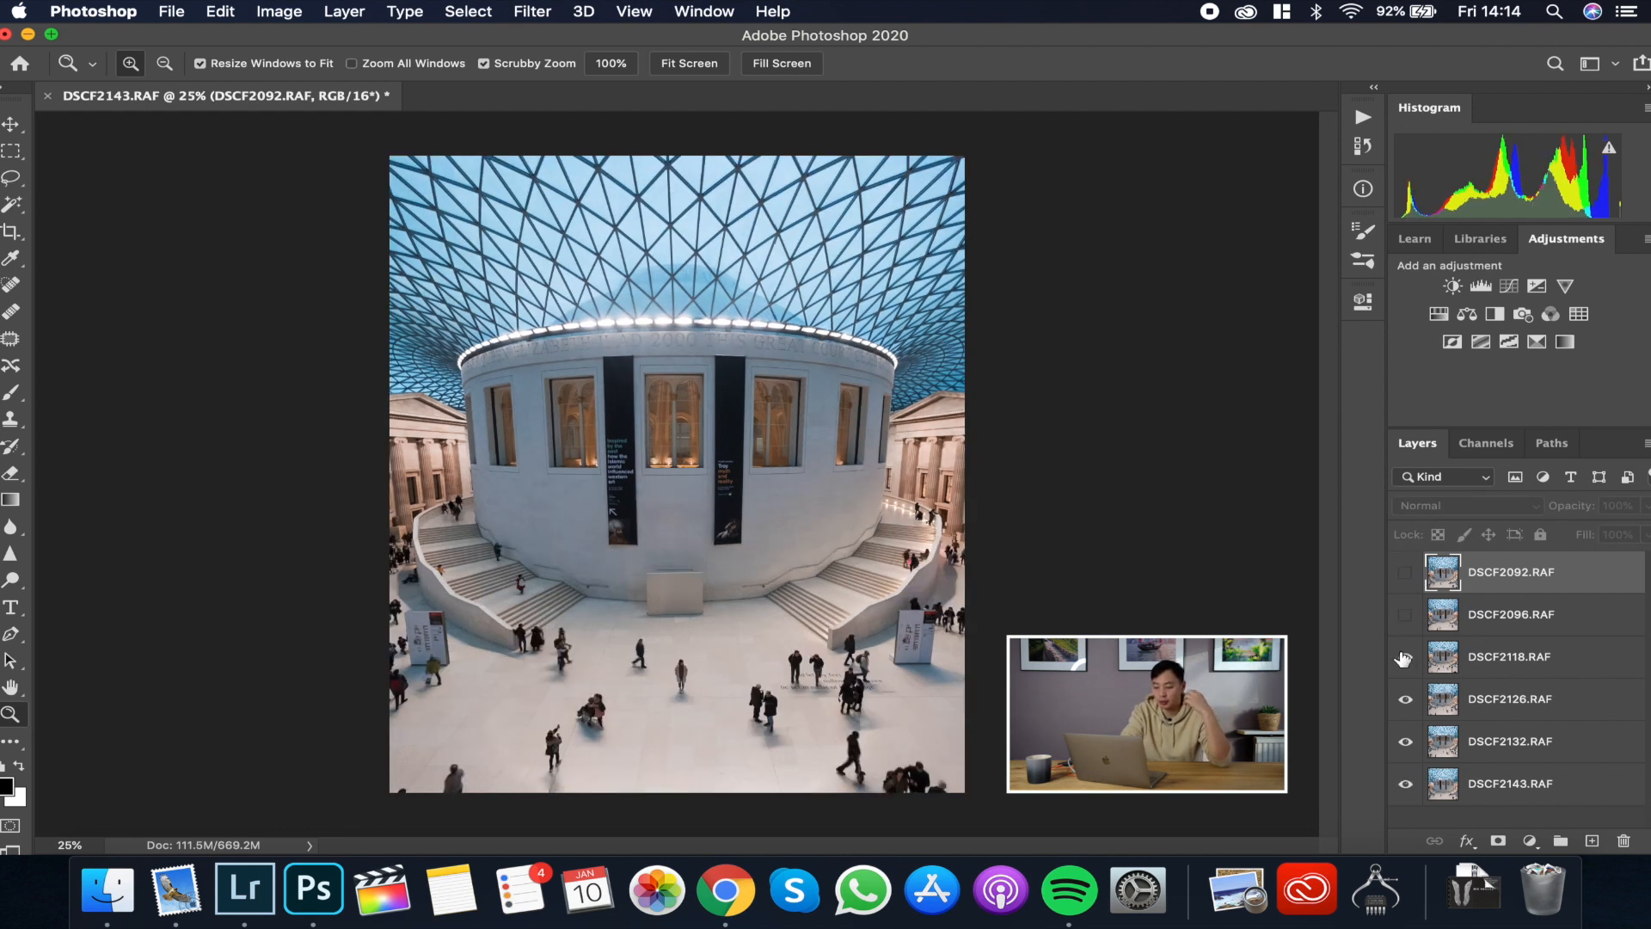
{"action": "left_click", "coordinate": [1402, 659]}
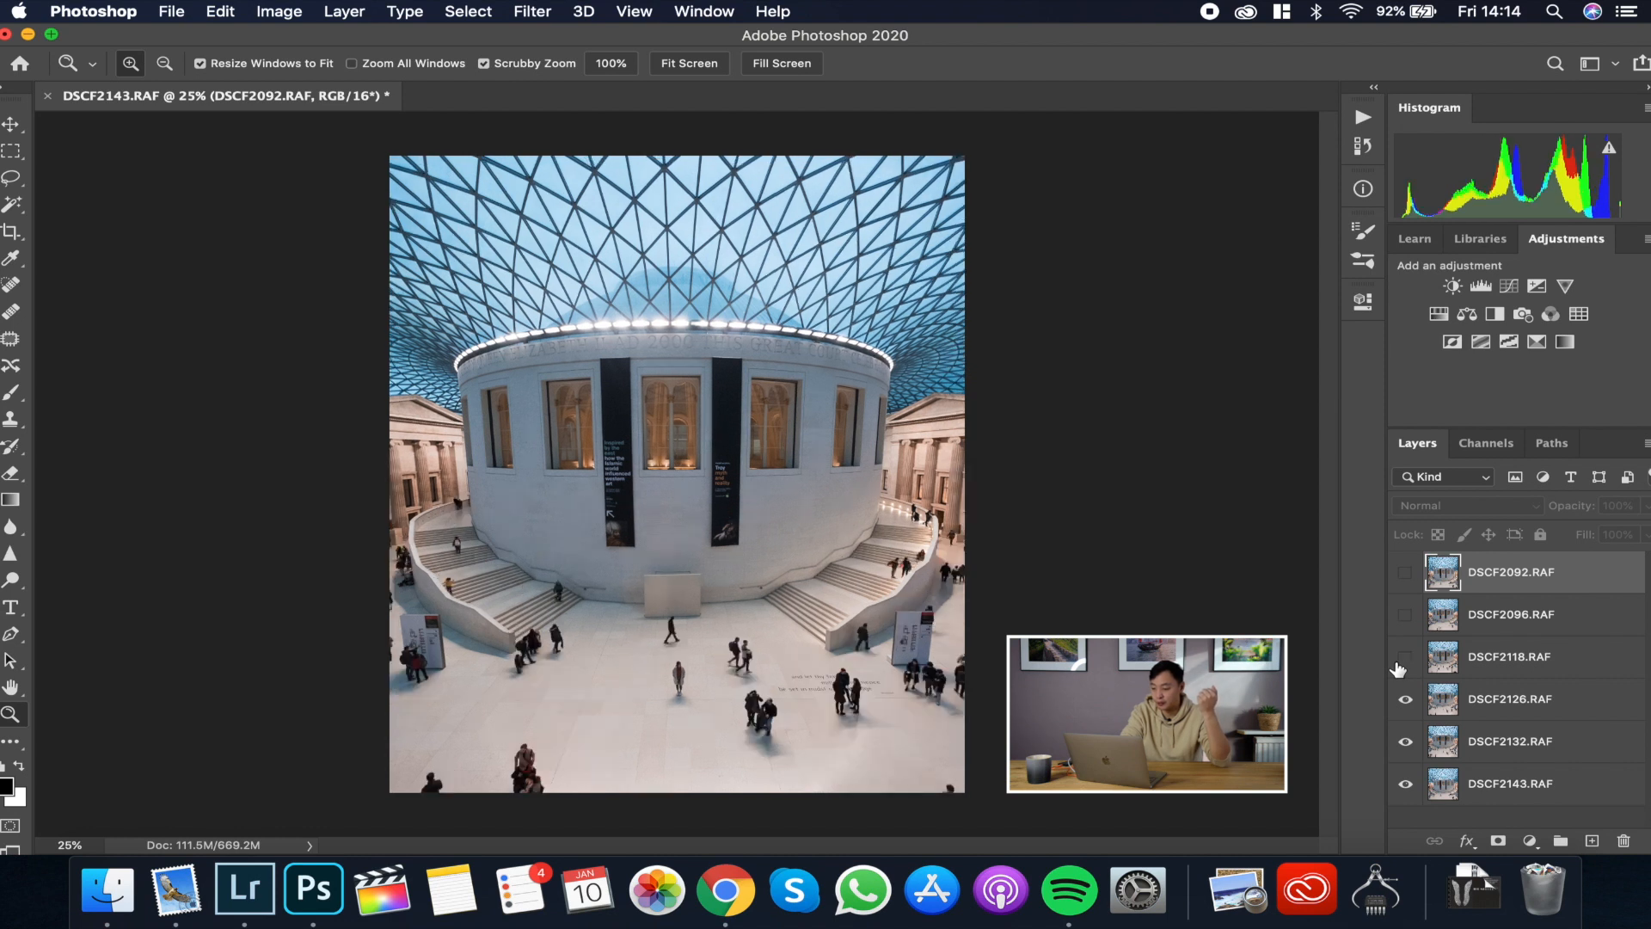
{"action": "left_click", "coordinate": [1406, 702]}
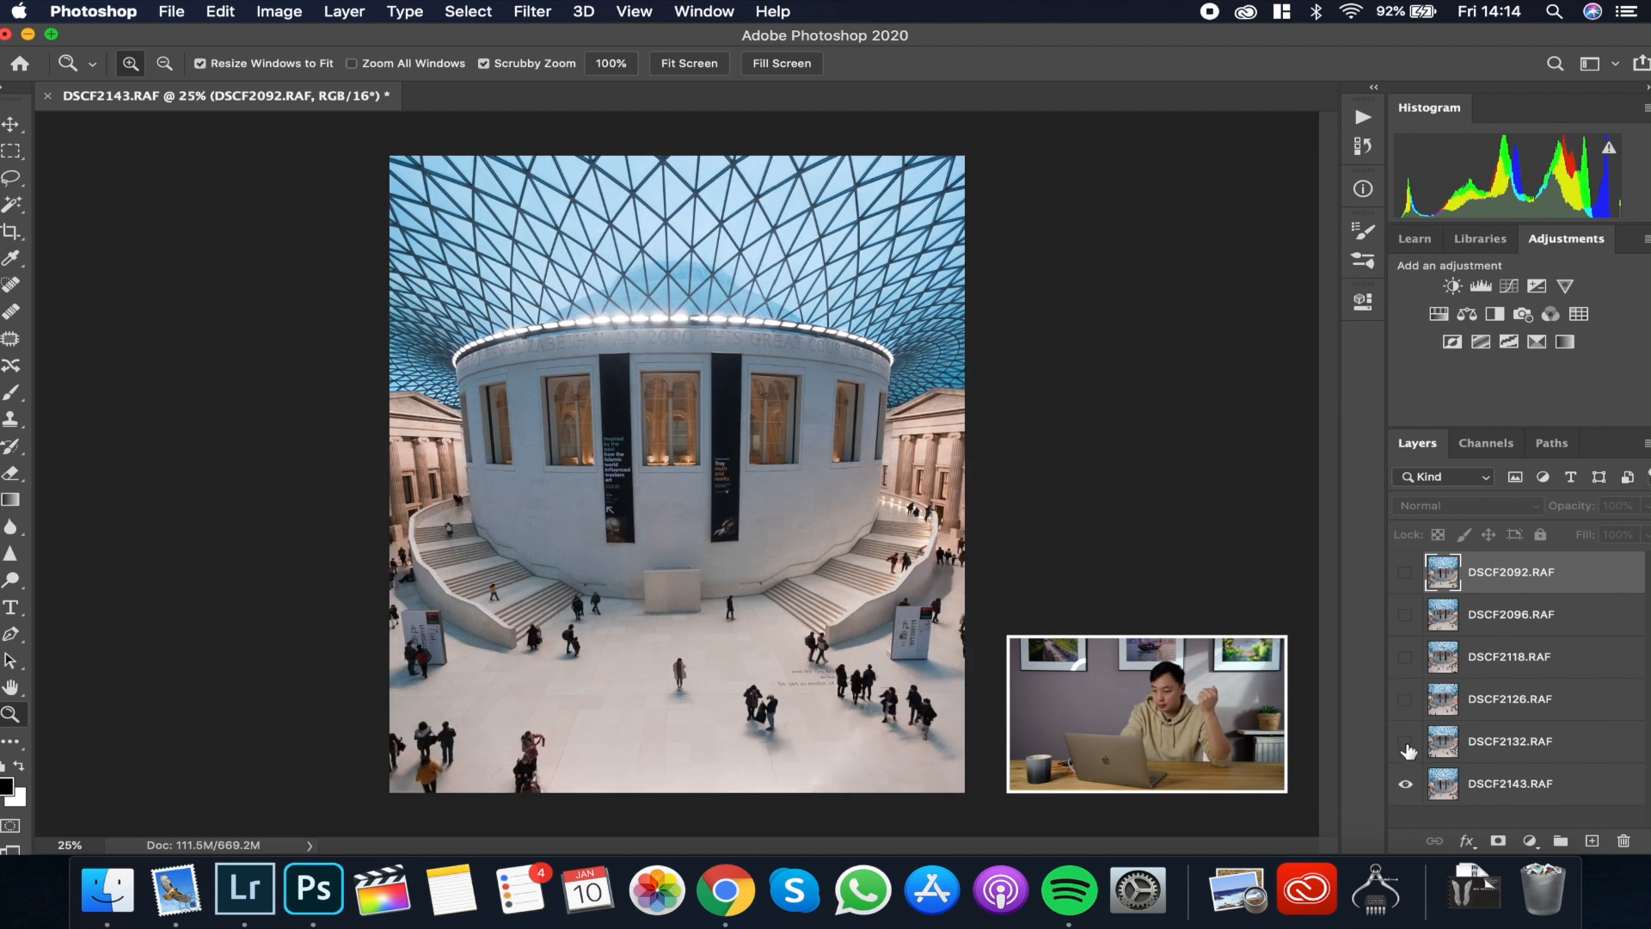
{"action": "left_click", "coordinate": [1406, 743]}
{"action": "left_click", "coordinate": [1407, 702]}
{"action": "left_click", "coordinate": [1406, 661]}
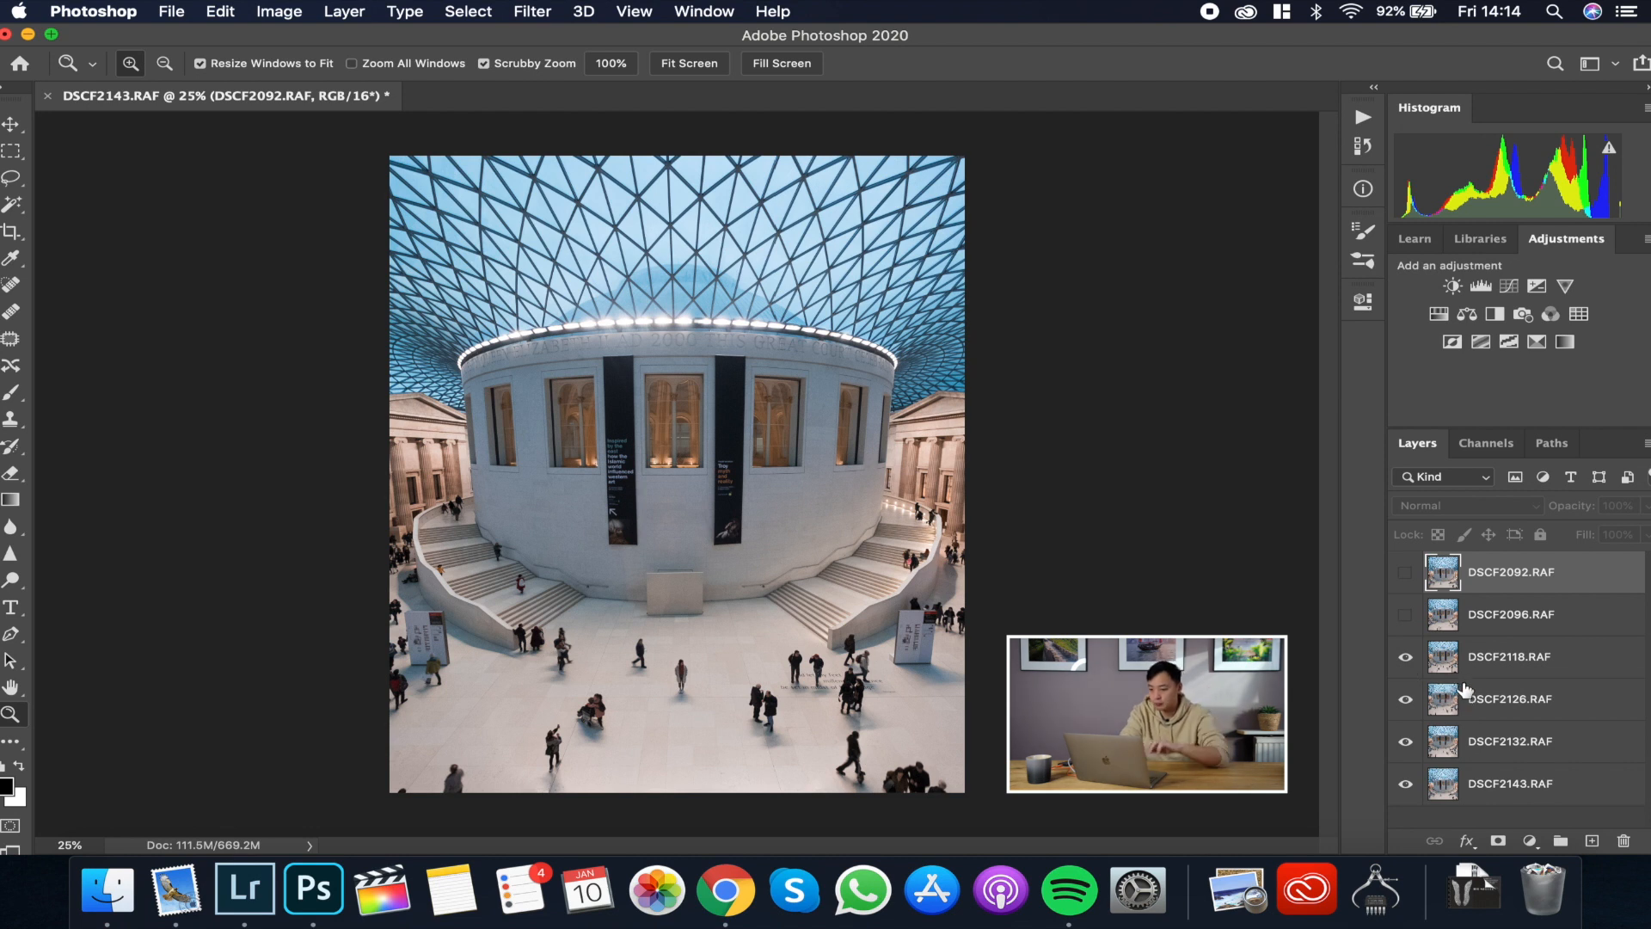
Step: Move the DSCF2118.RAF layer to the bottom of the stack and hide DSCF2126.RAF, DSCF2132.RAF and DSCF2143.RAF
{"action": "left_click", "coordinate": [1515, 667]}
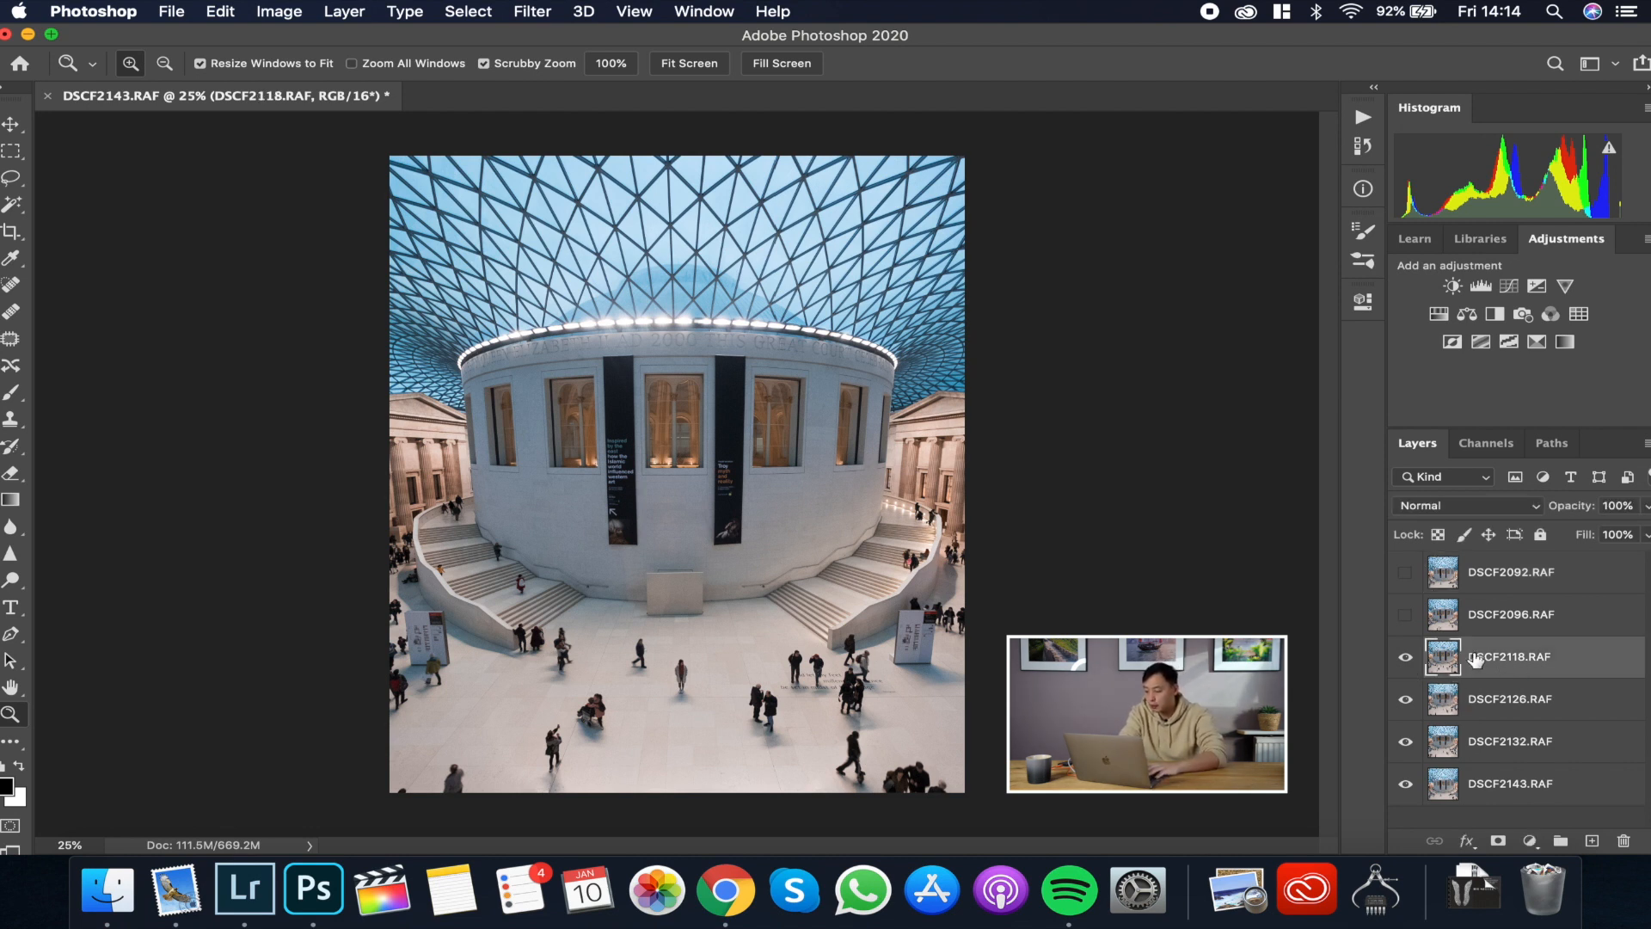
{"action": "left_click_drag", "start_coordinate": [1476, 659], "coordinate": [1470, 787]}
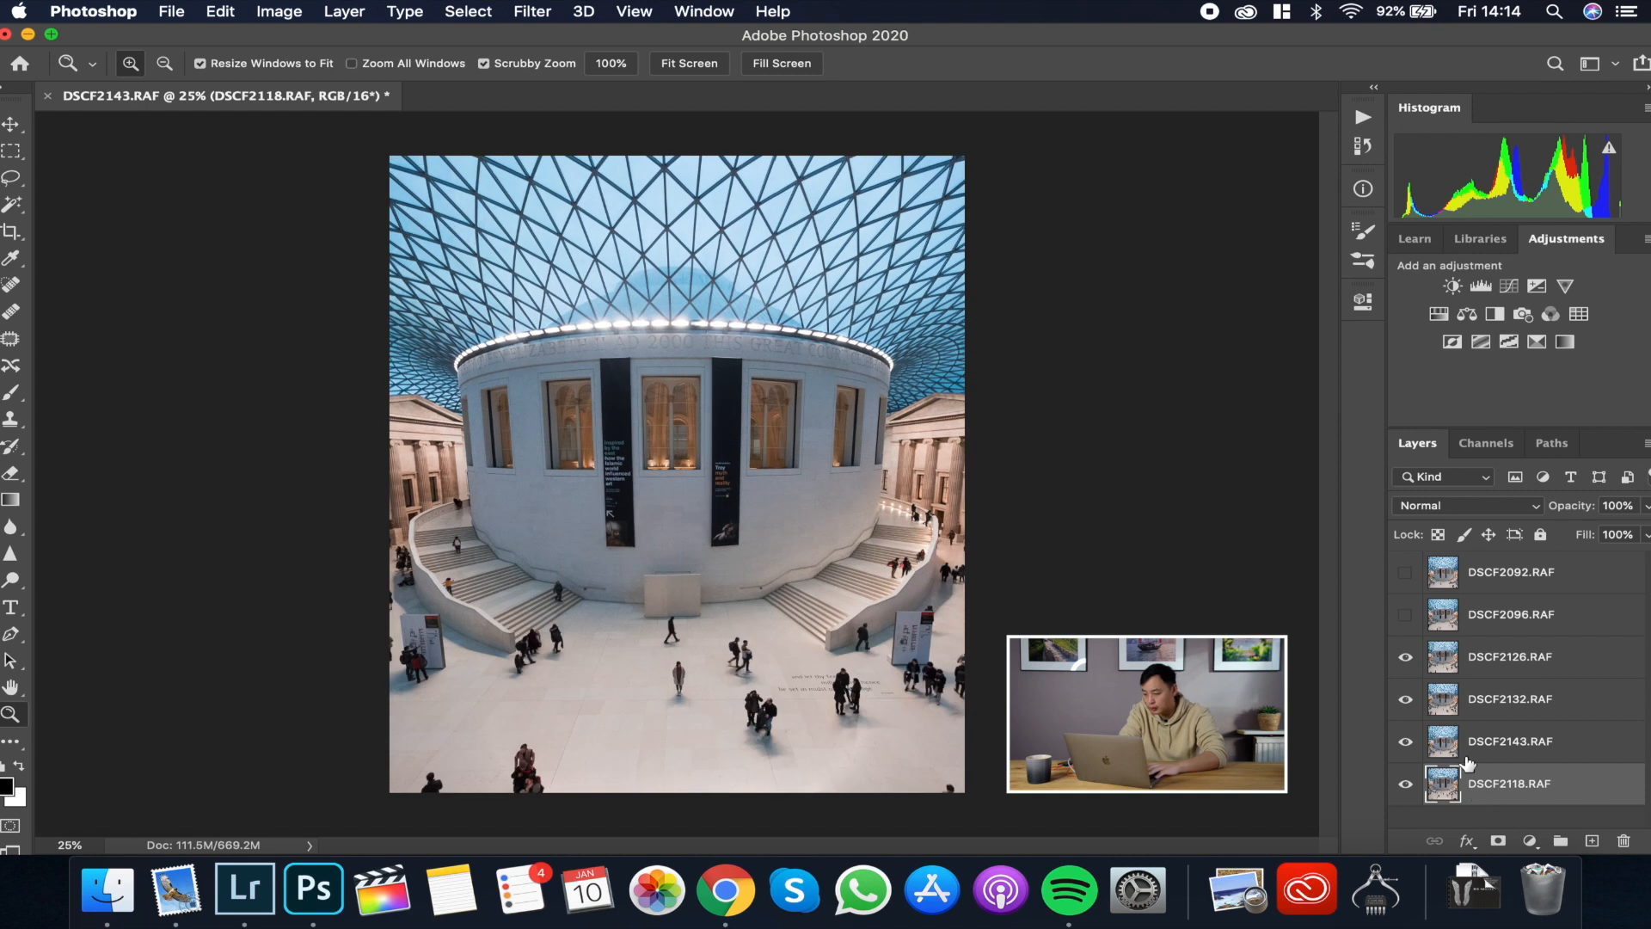
{"action": "left_click", "coordinate": [1405, 659]}
{"action": "left_click", "coordinate": [1405, 699]}
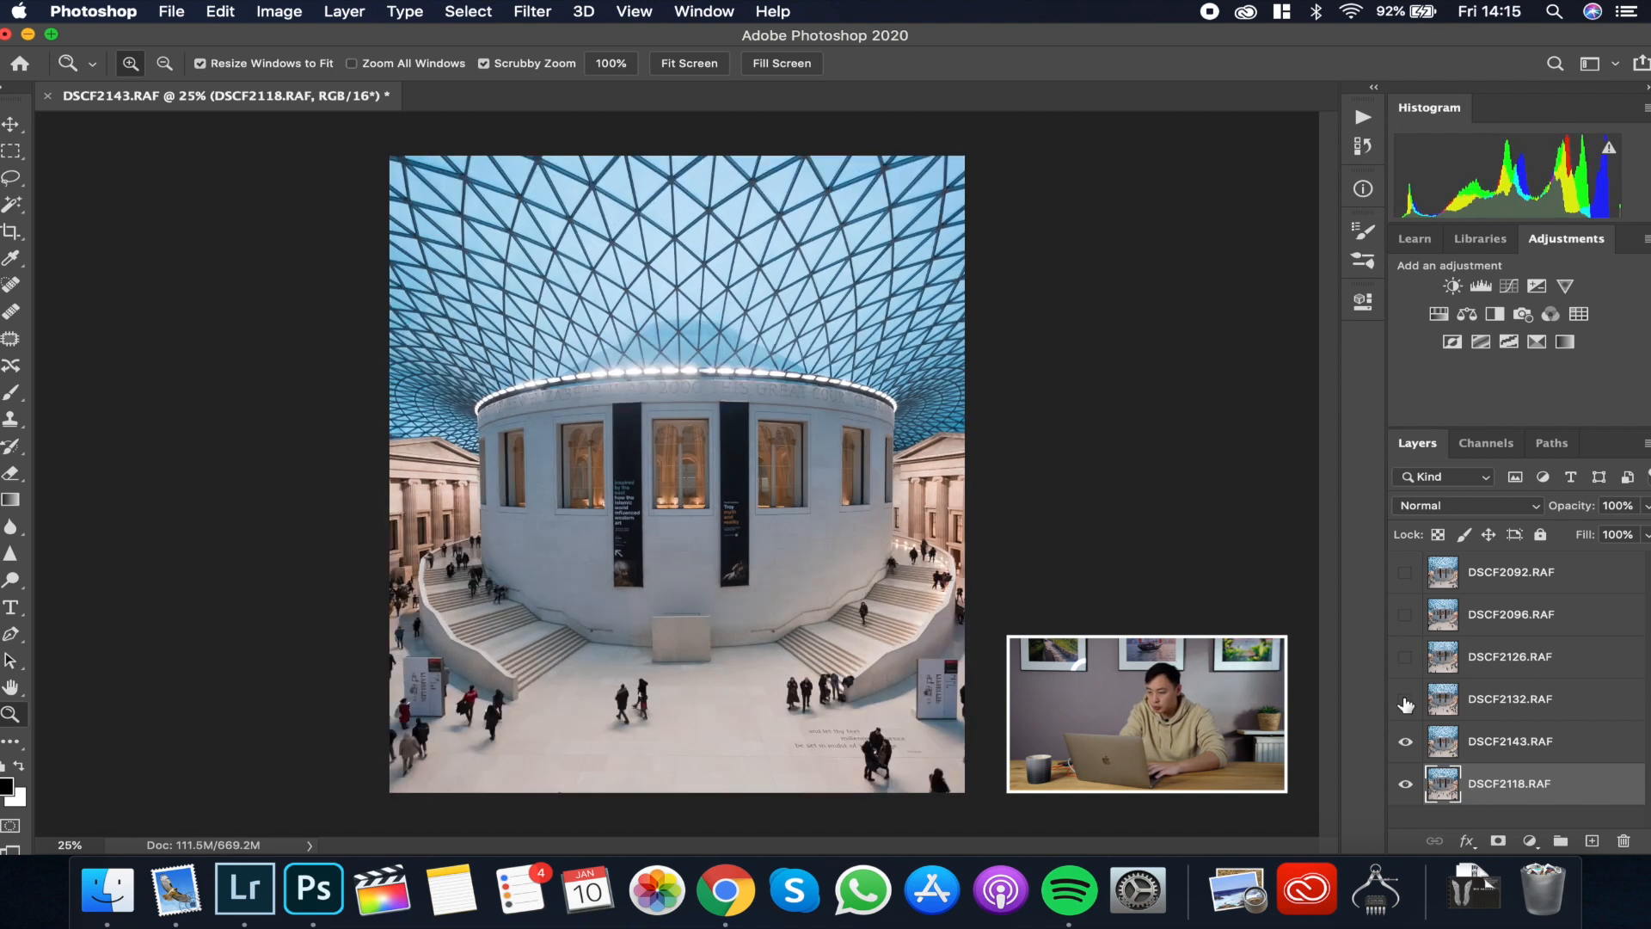
{"action": "left_click", "coordinate": [1405, 743]}
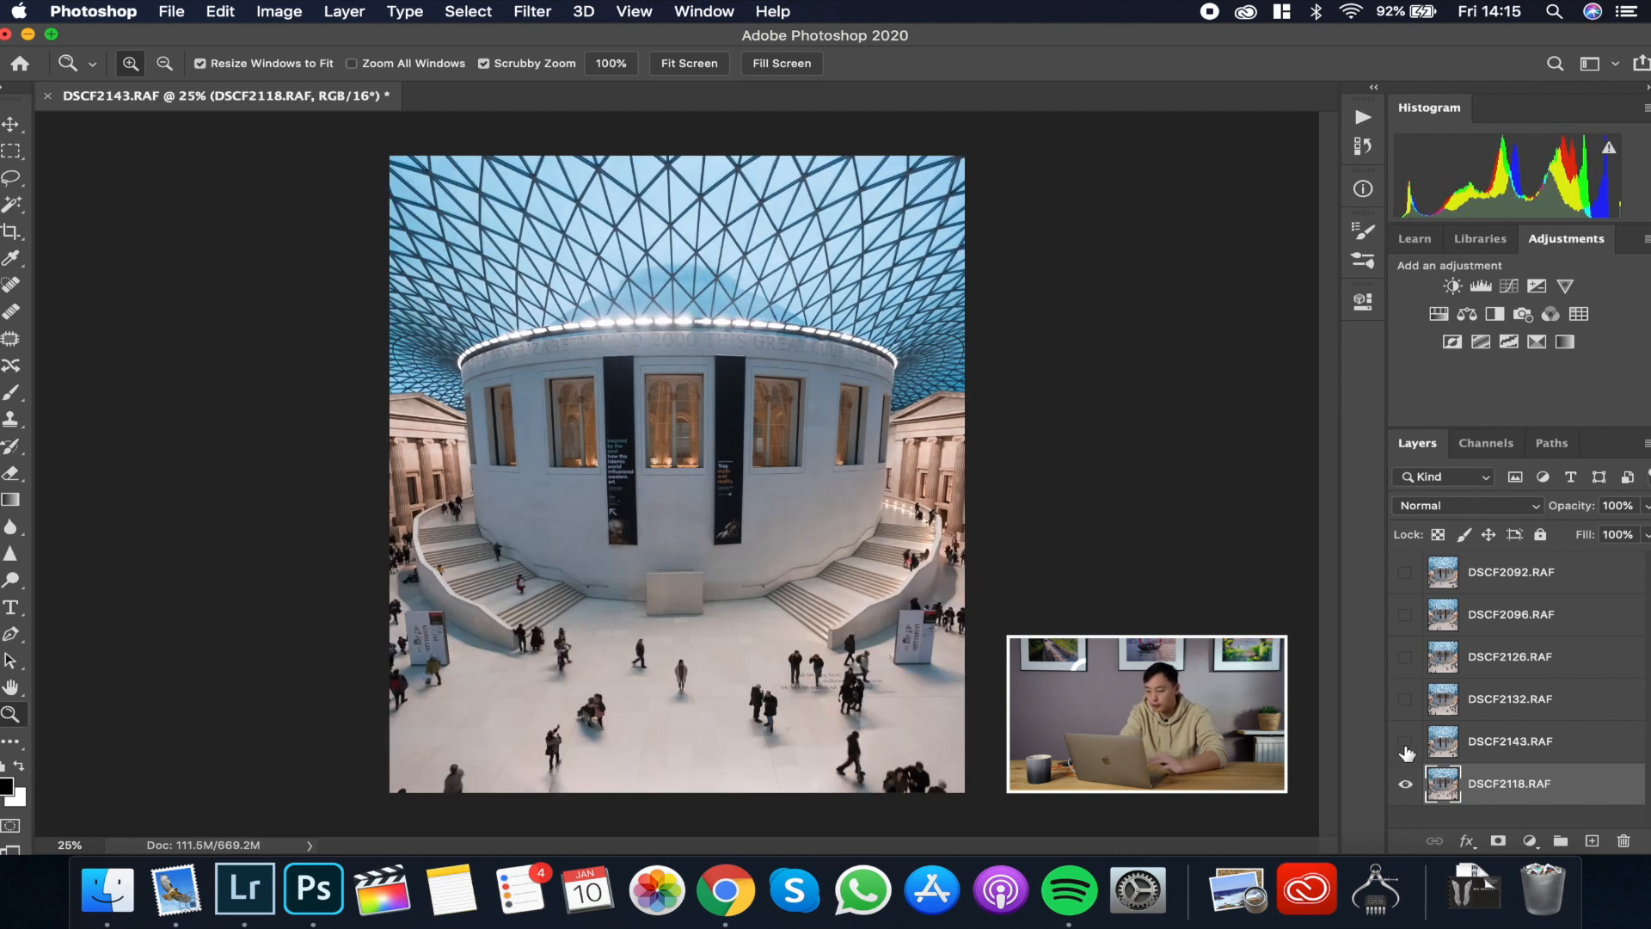
Step: Show the DSCF2092.RAF layer and auto-align it with DSCF2118.RAF using the Auto projection
{"action": "left_click", "coordinate": [1405, 573]}
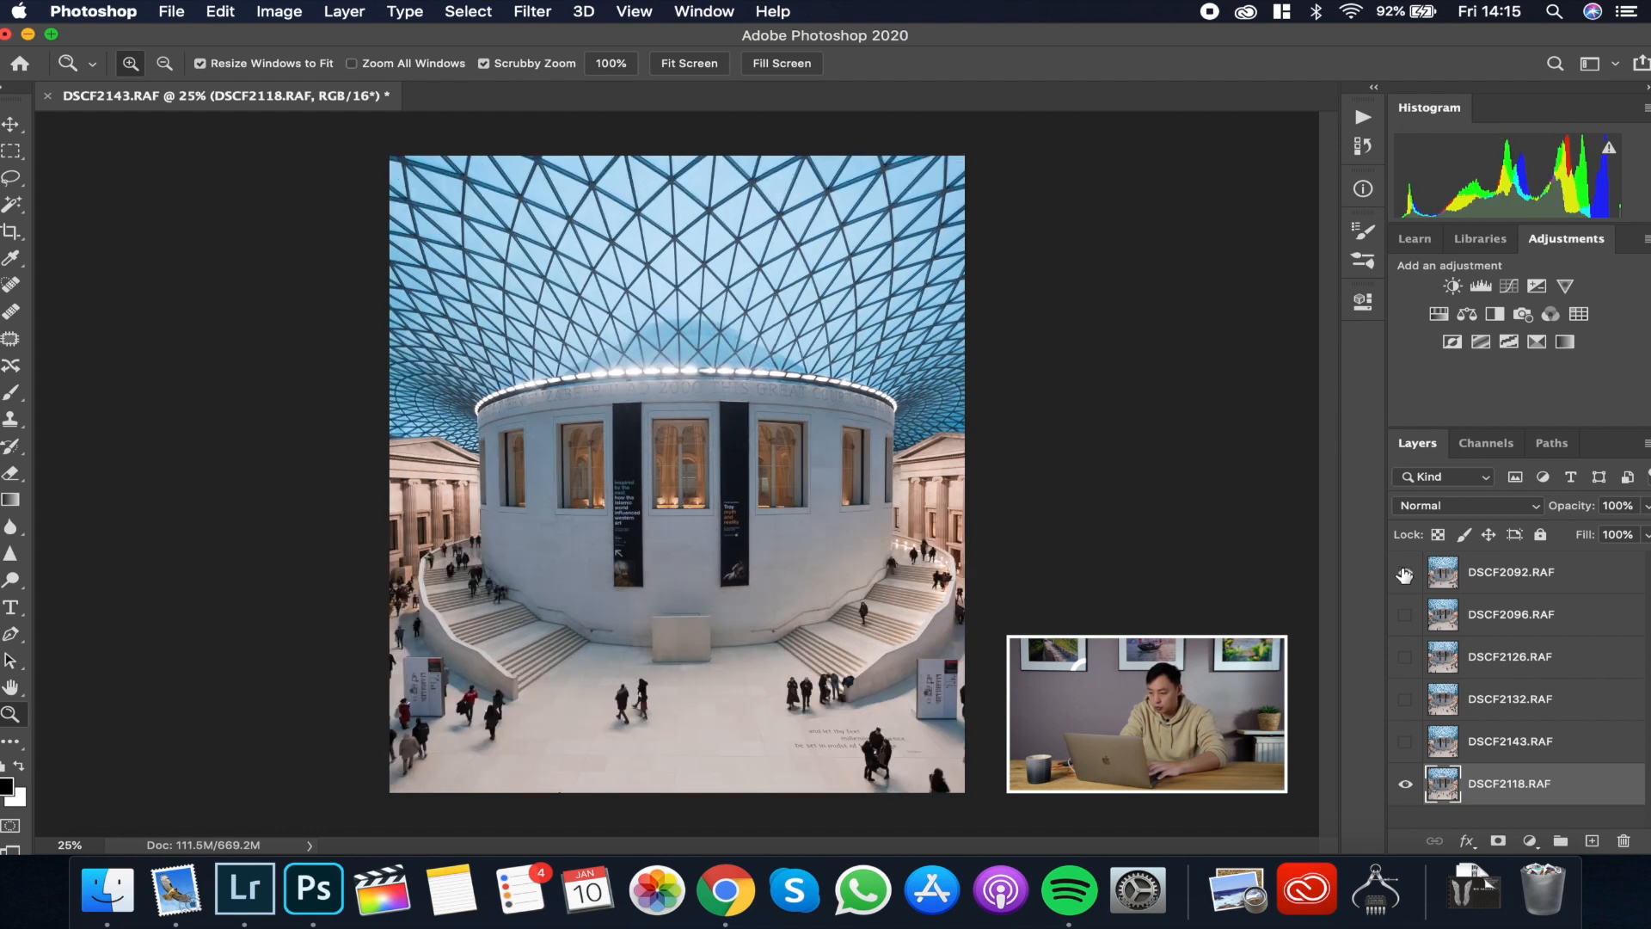
{"action": "left_click", "coordinate": [1523, 585]}
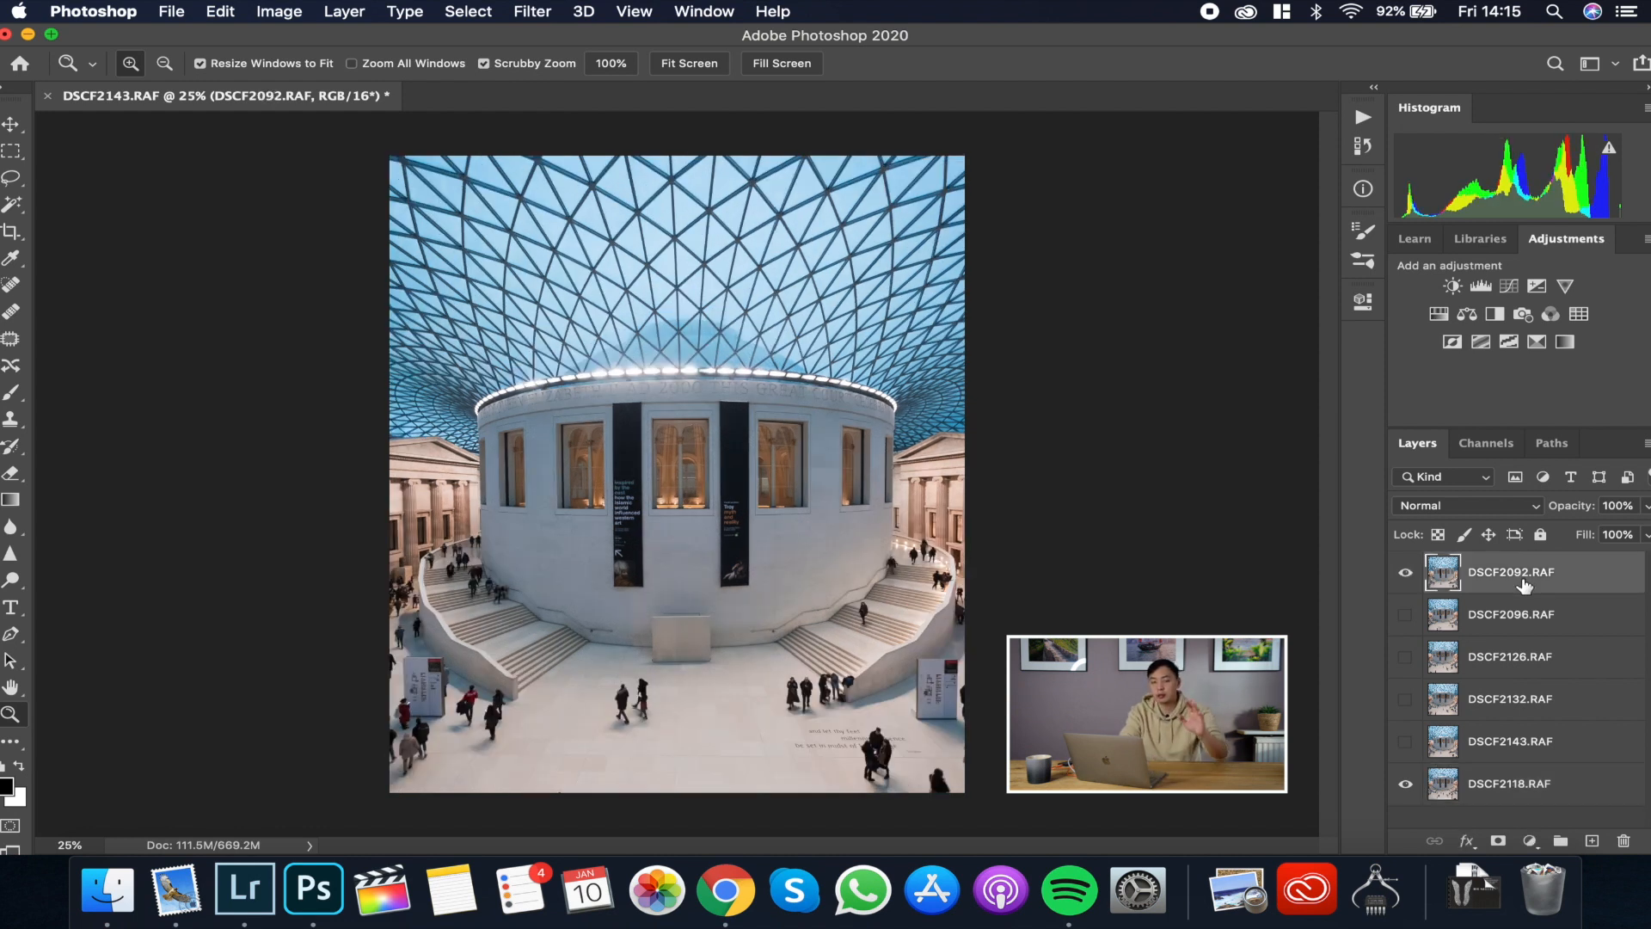
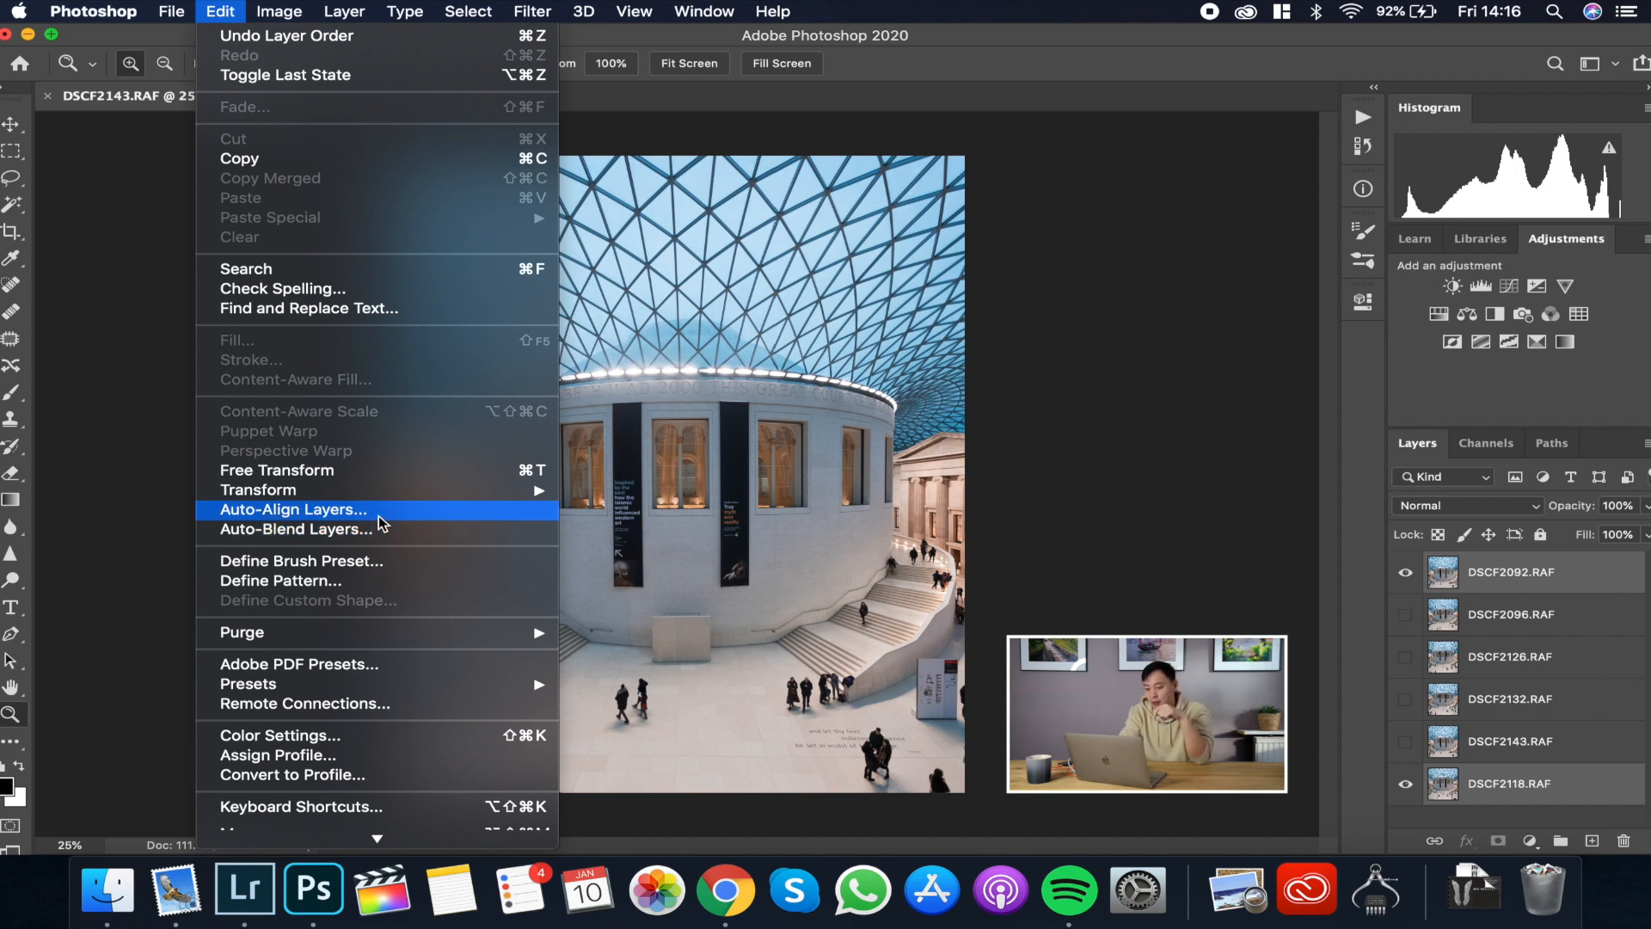
{"action": "left_click", "coordinate": [379, 515]}
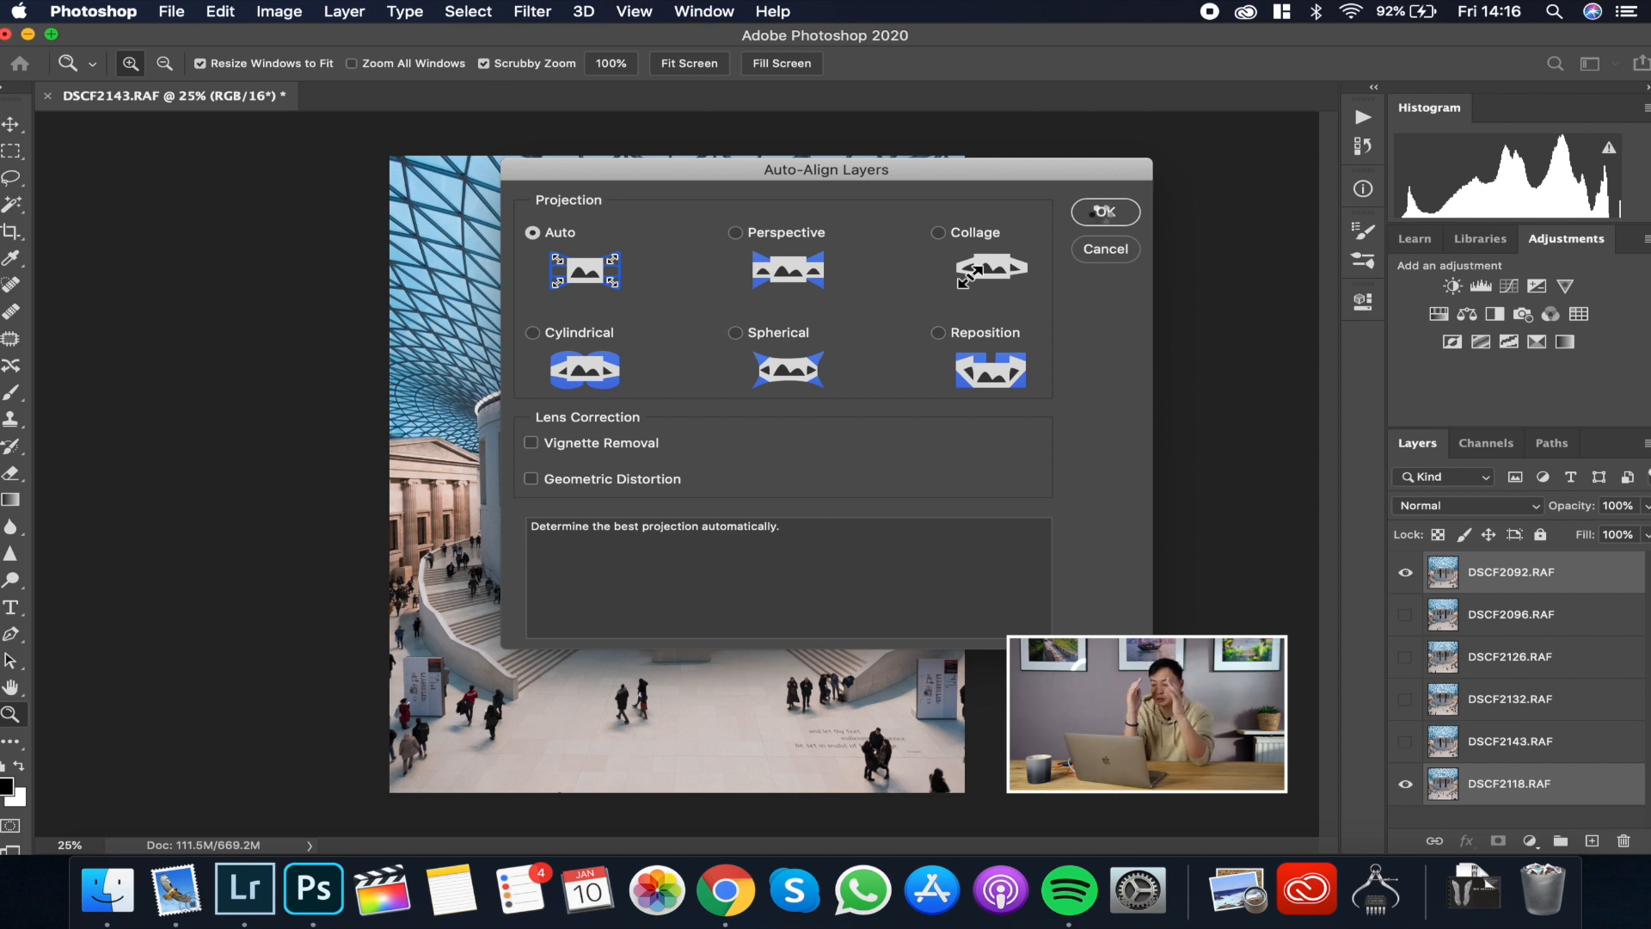
{"action": "left_click", "coordinate": [1103, 211]}
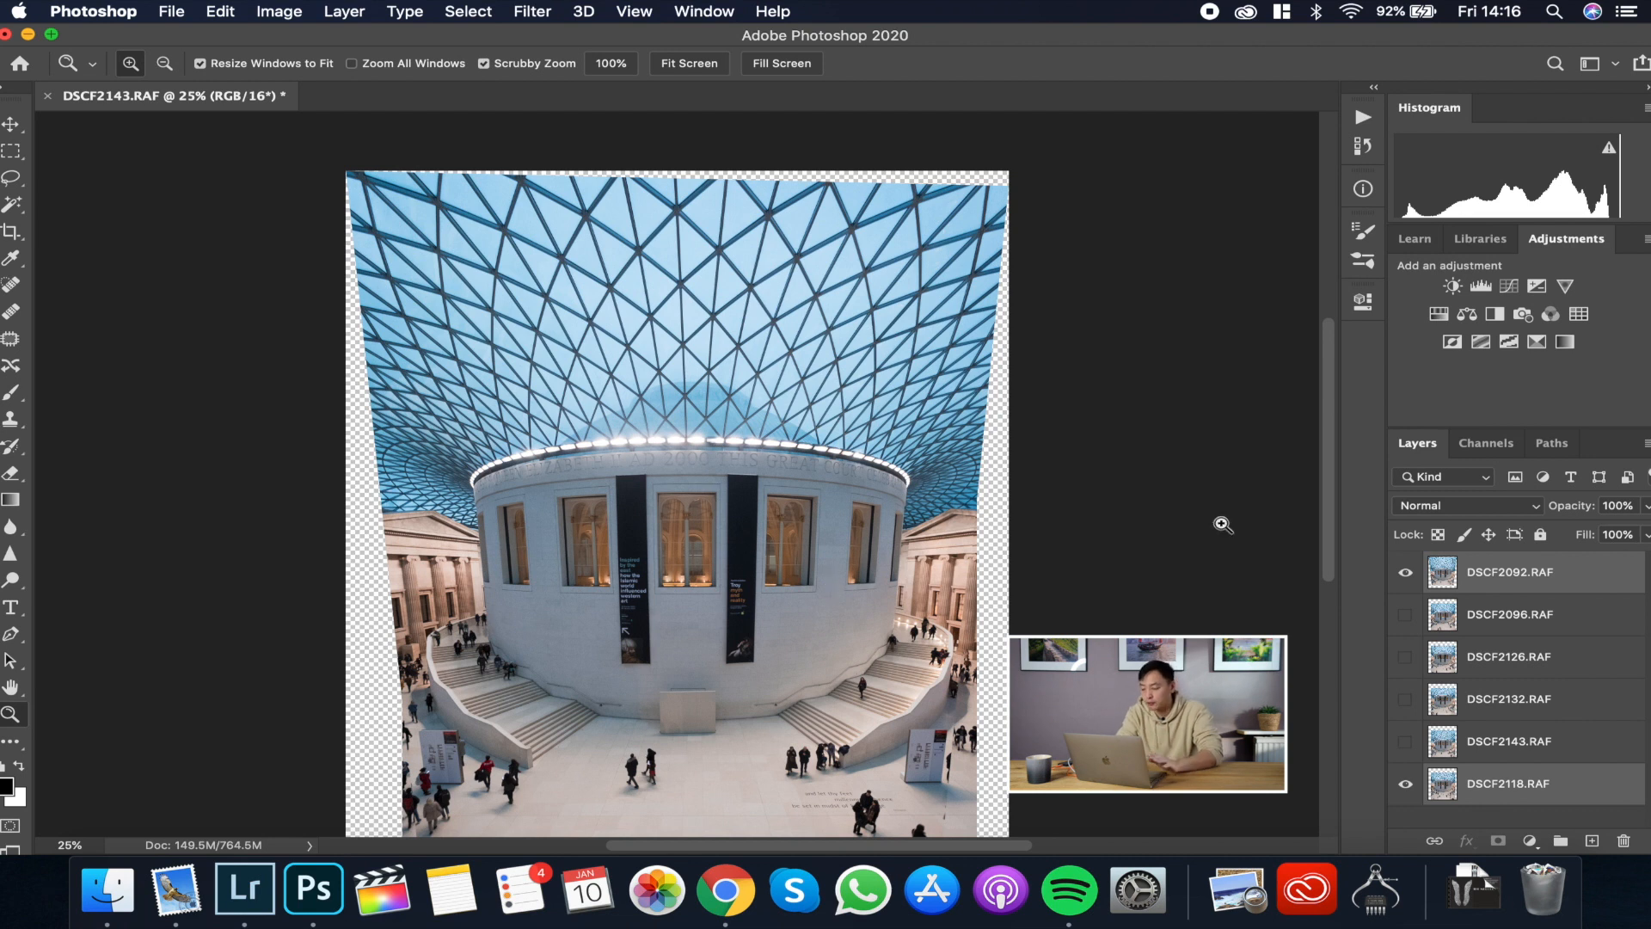
Step: Check the alignment of DSCF2092.RAF against DSCF2118.RAF by toggling the upper layer's visibility, and inspect the central windows at 50% zoom
{"action": "left_click", "coordinate": [1405, 573]}
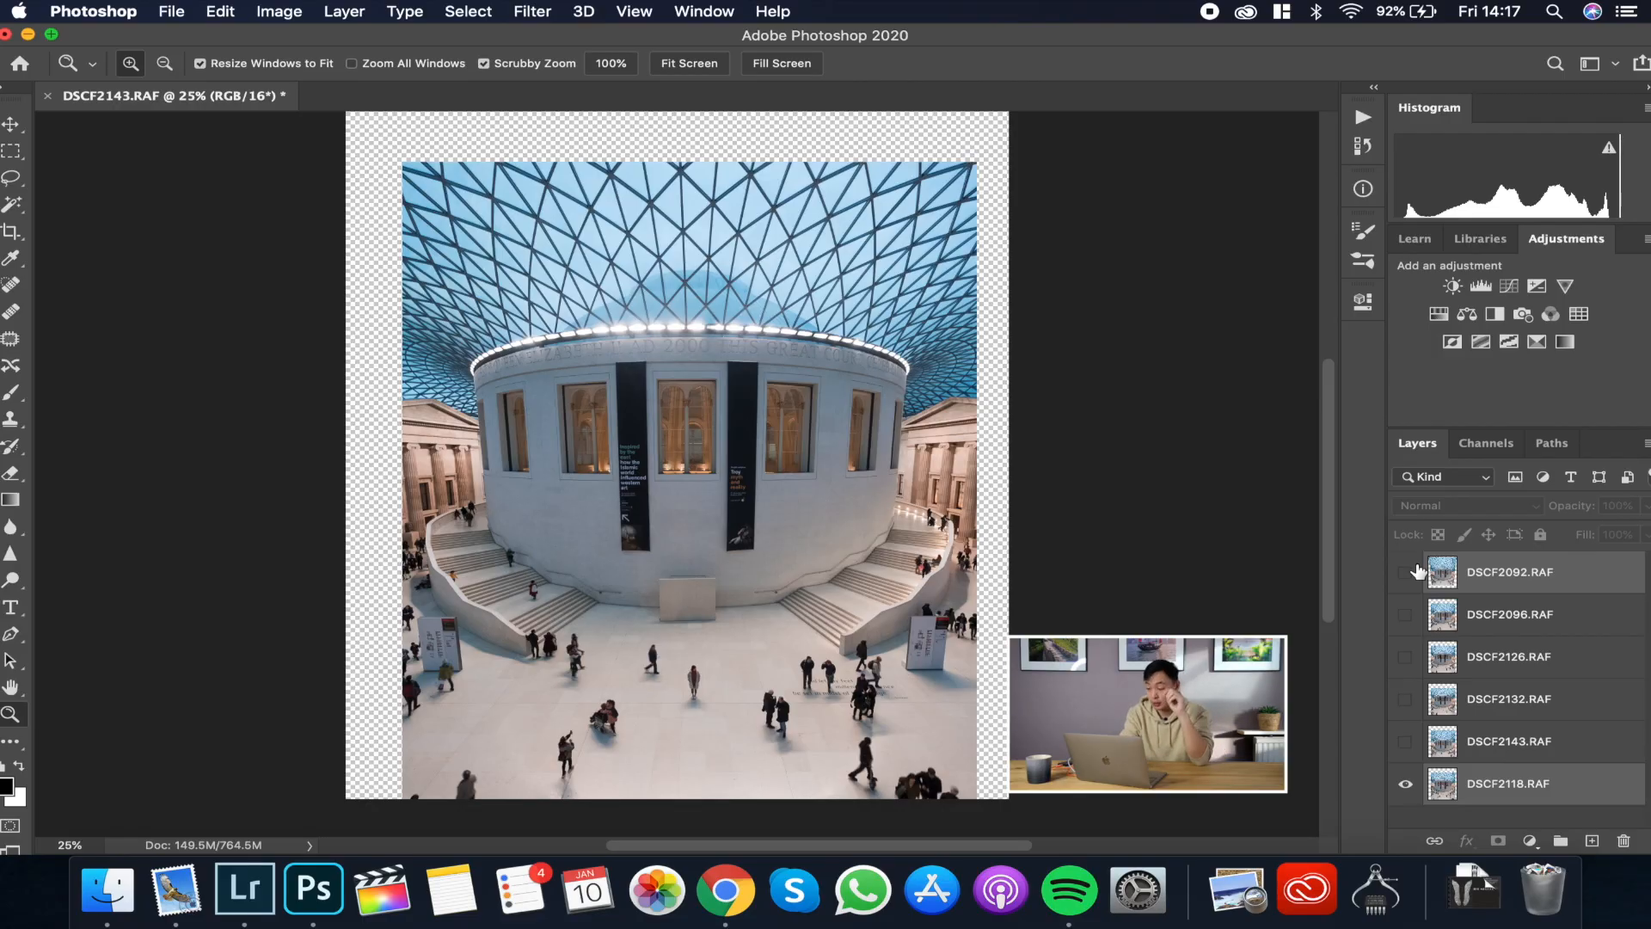
{"action": "left_click", "coordinate": [1406, 573]}
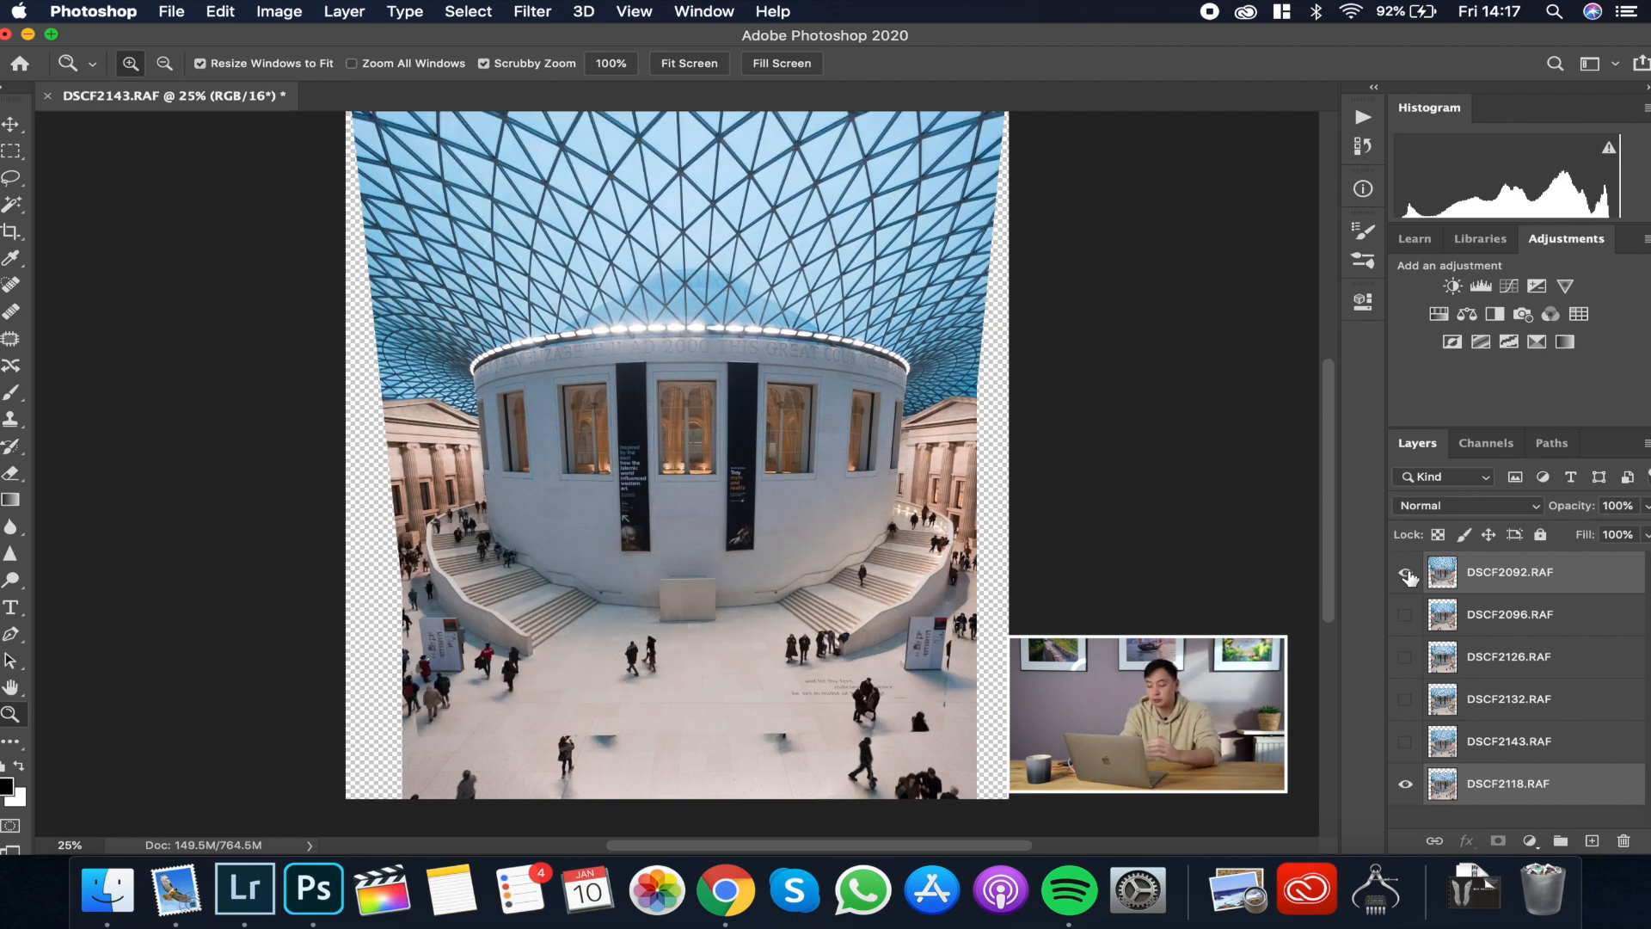
{"action": "left_click", "coordinate": [1406, 574]}
{"action": "left_click", "coordinate": [1406, 574]}
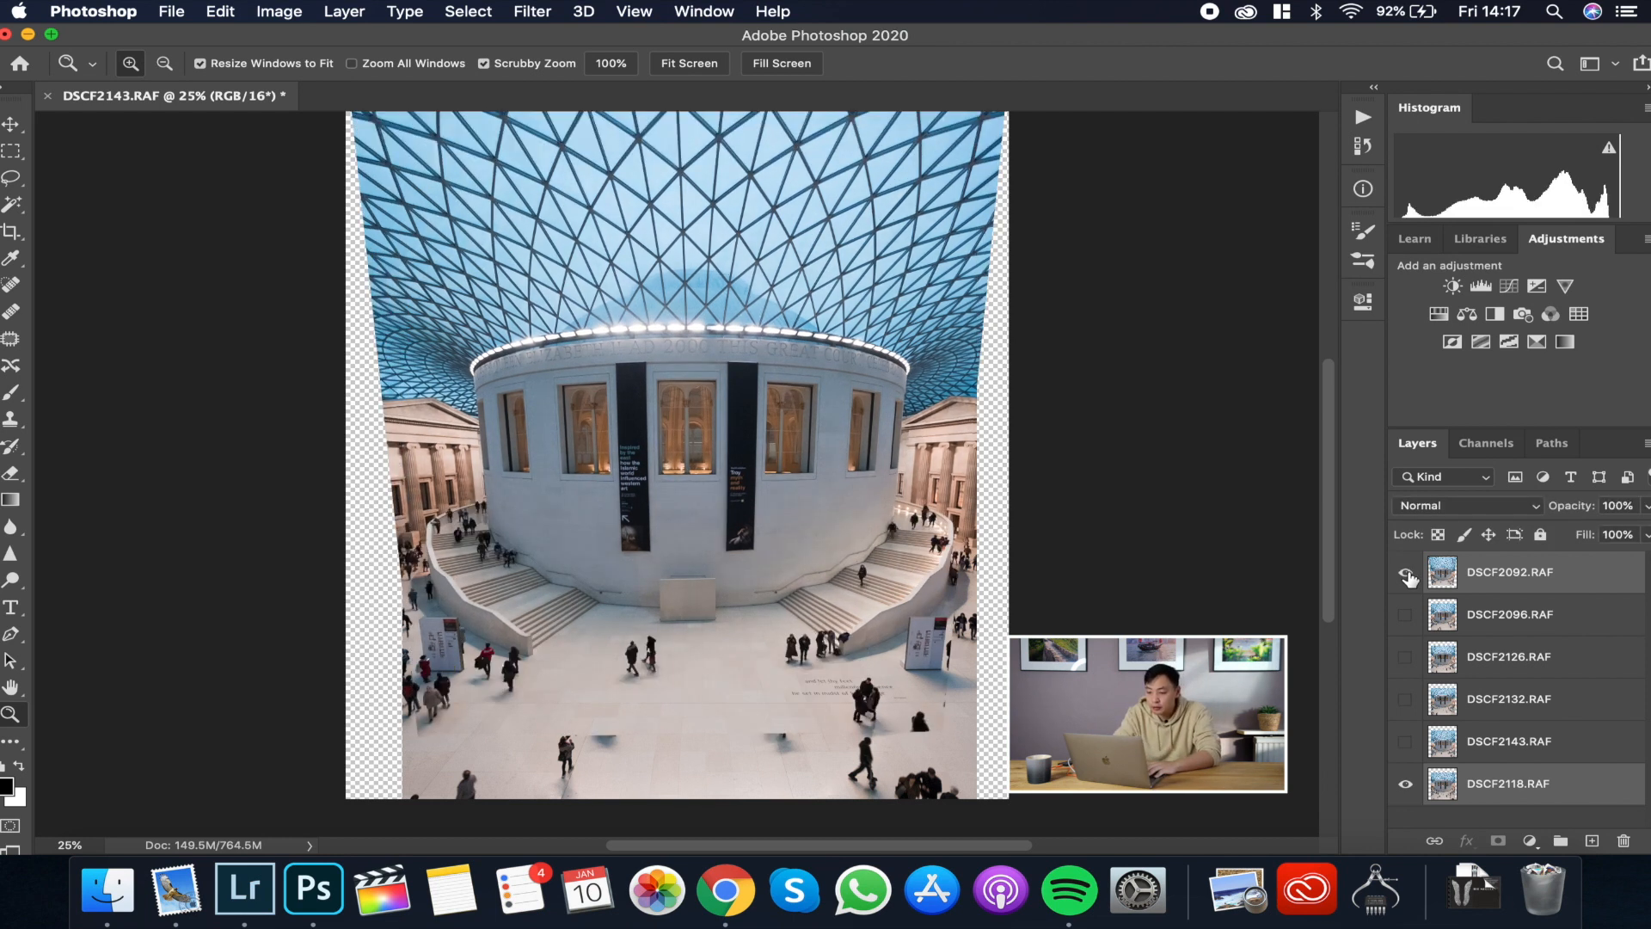
{"action": "left_click", "coordinate": [1405, 574]}
{"action": "left_click", "coordinate": [1405, 574]}
{"action": "left_click", "coordinate": [1407, 575]}
{"action": "left_click", "coordinate": [1408, 575]}
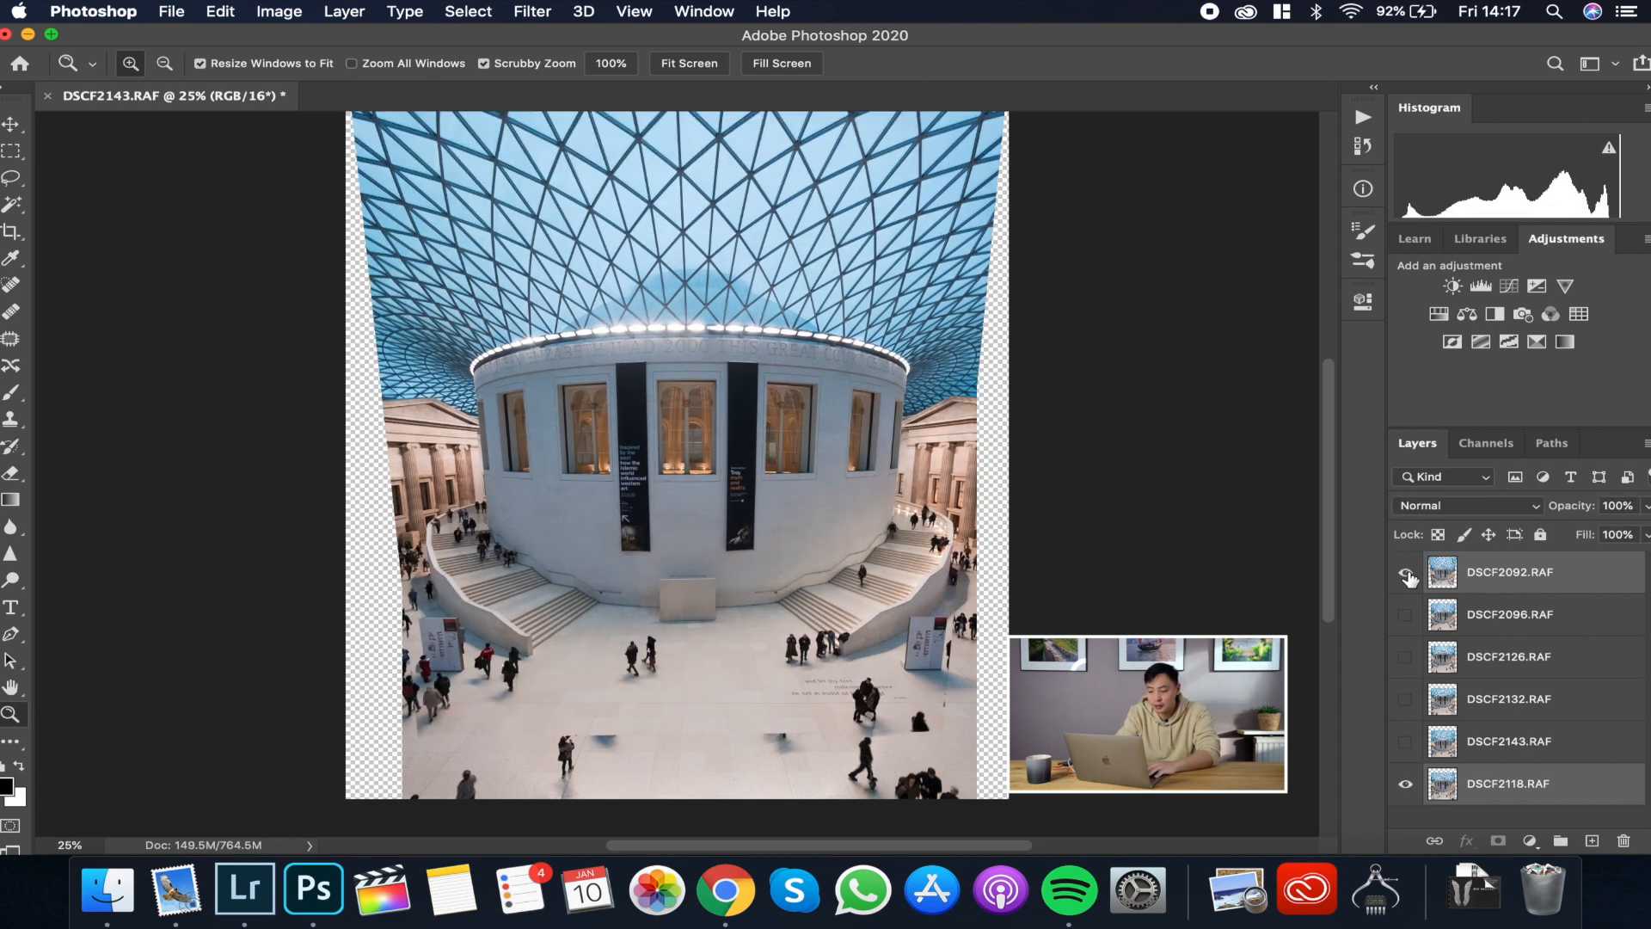
{"action": "left_click", "coordinate": [1407, 575]}
{"action": "left_click", "coordinate": [1407, 575]}
{"action": "left_click", "coordinate": [1408, 576]}
{"action": "left_click", "coordinate": [1408, 575]}
{"action": "left_click", "coordinate": [1407, 576]}
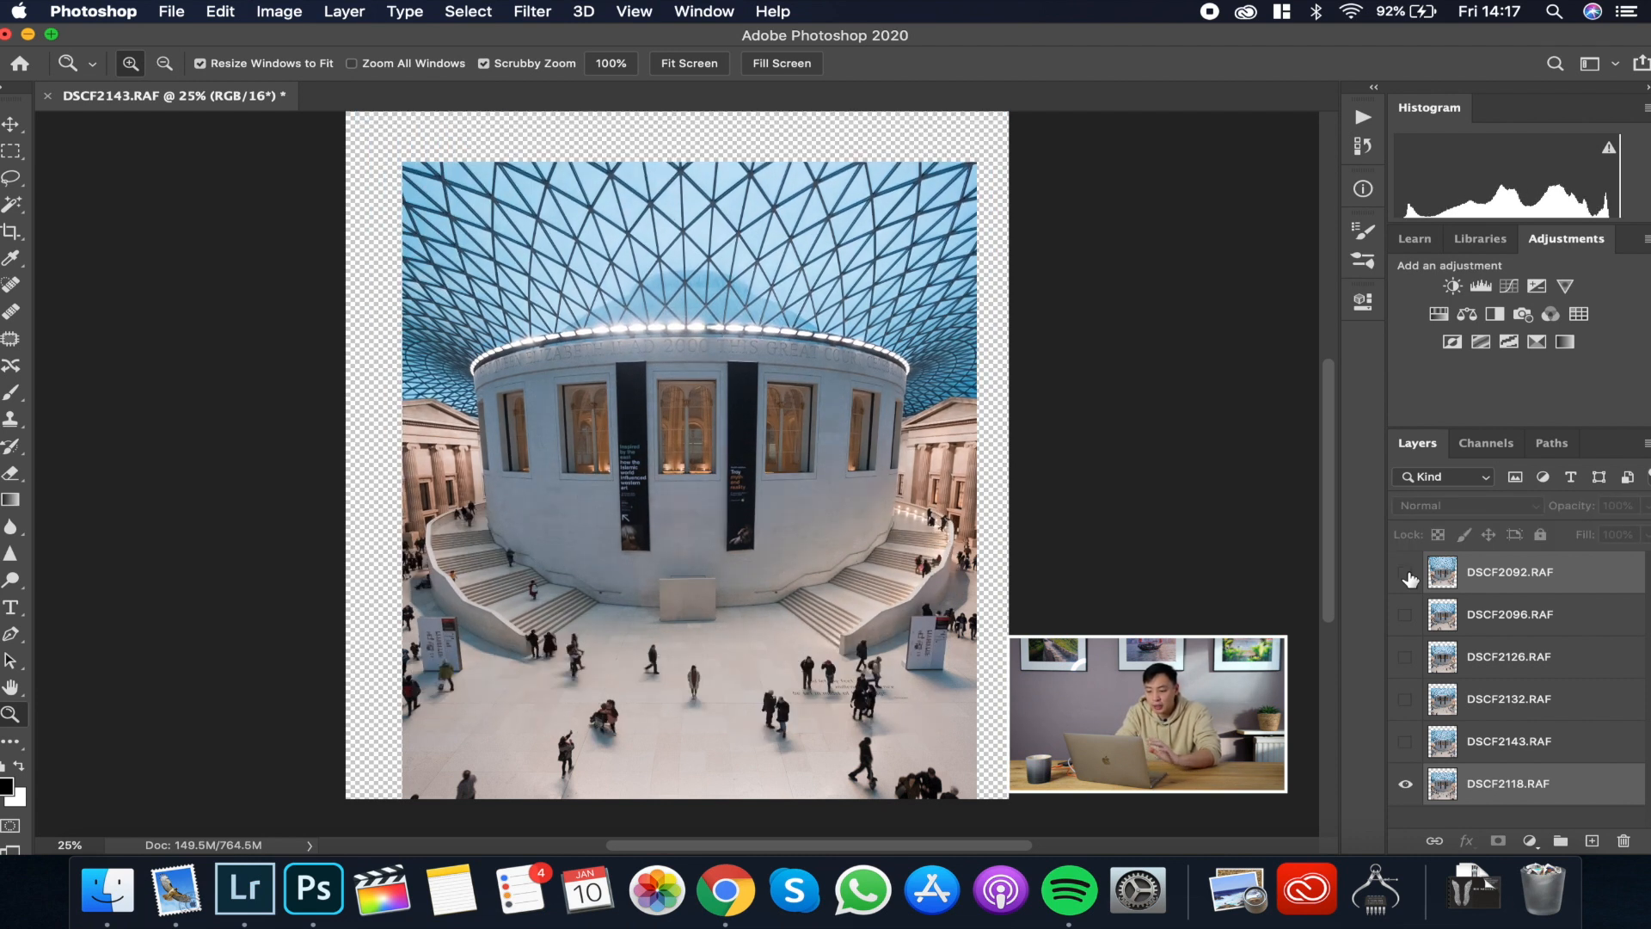
{"action": "left_click", "coordinate": [1408, 575]}
{"action": "left_click", "coordinate": [1407, 575]}
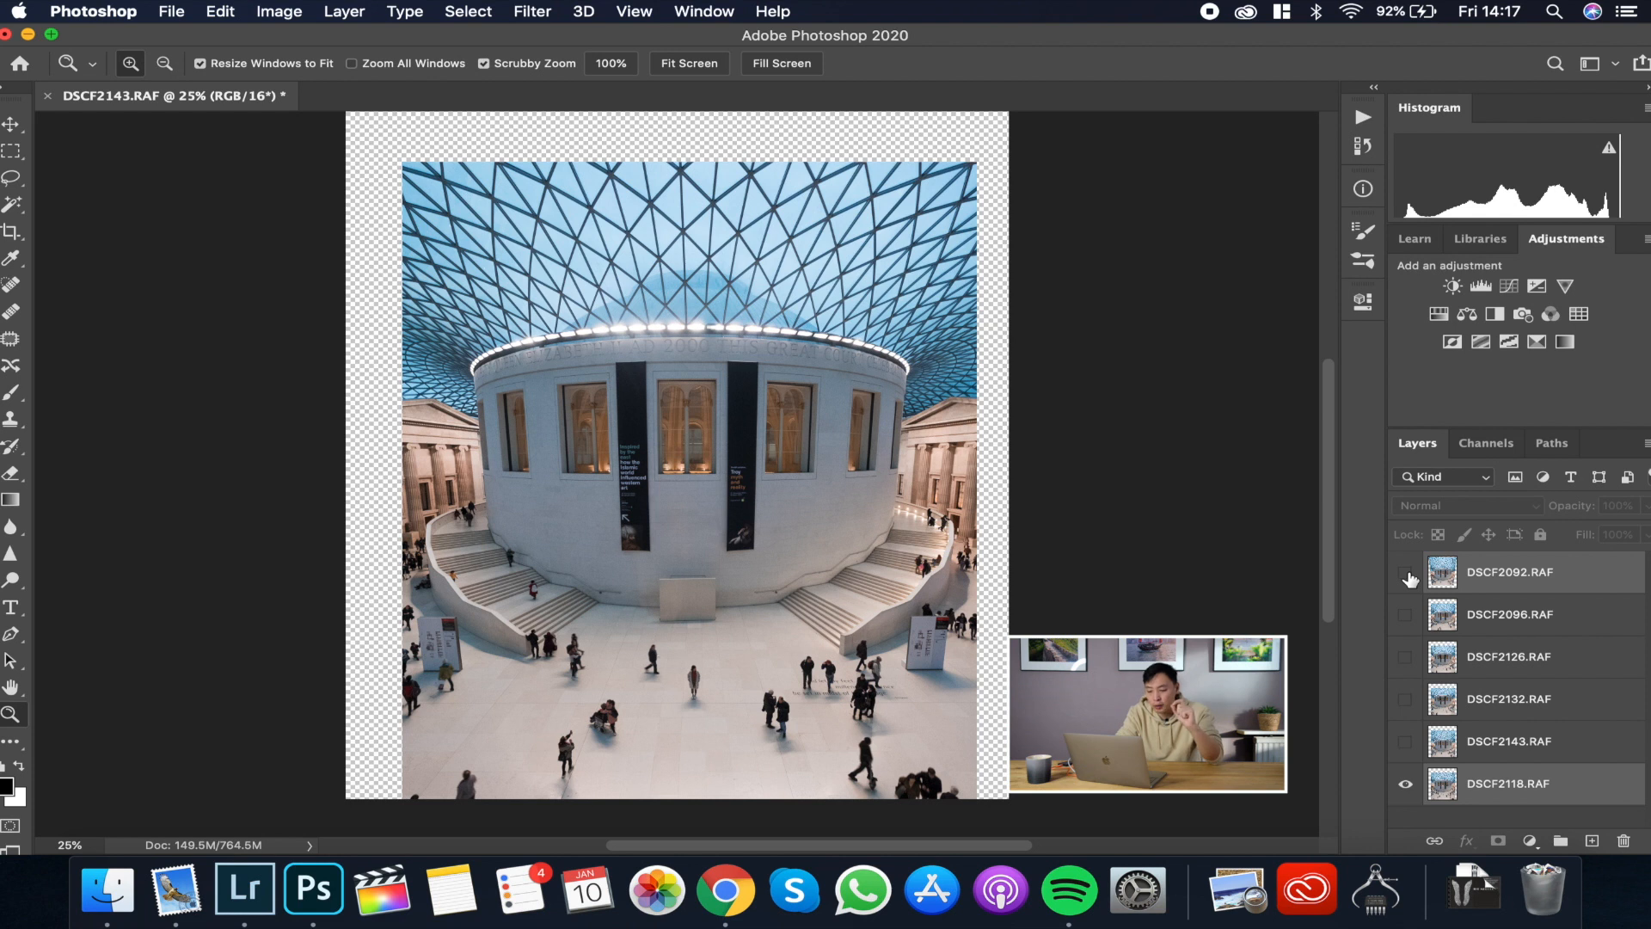
{"action": "left_click", "coordinate": [1408, 575]}
{"action": "left_click", "coordinate": [1408, 576]}
{"action": "left_click", "coordinate": [1408, 575]}
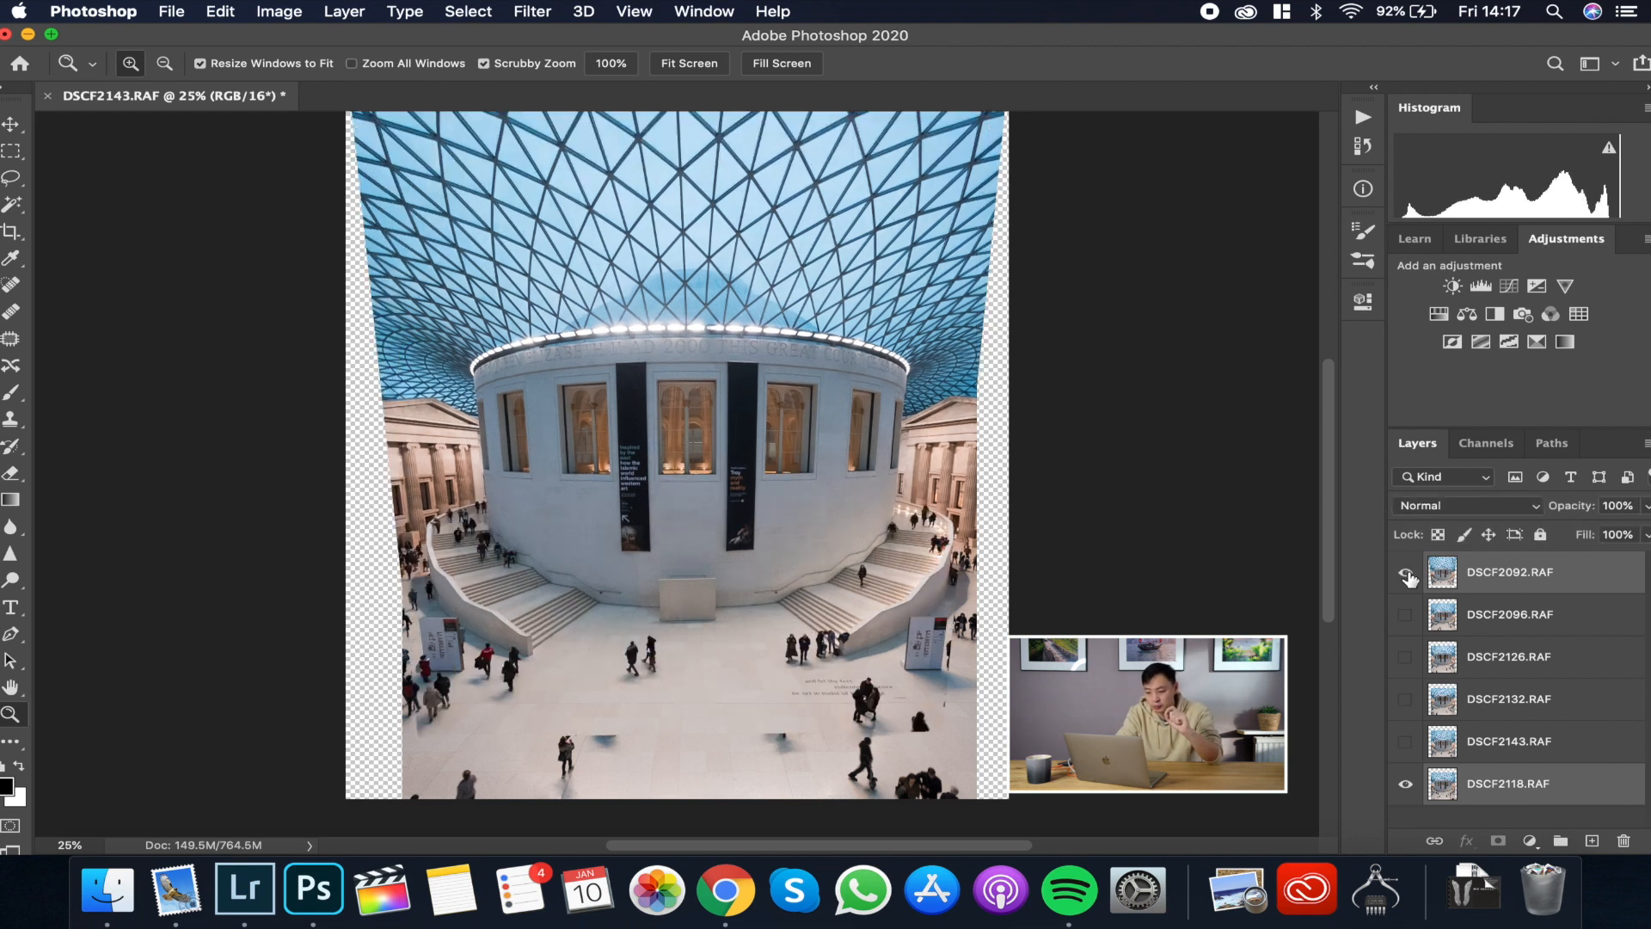
{"action": "left_click", "coordinate": [634, 474]}
{"action": "left_click", "coordinate": [662, 474]}
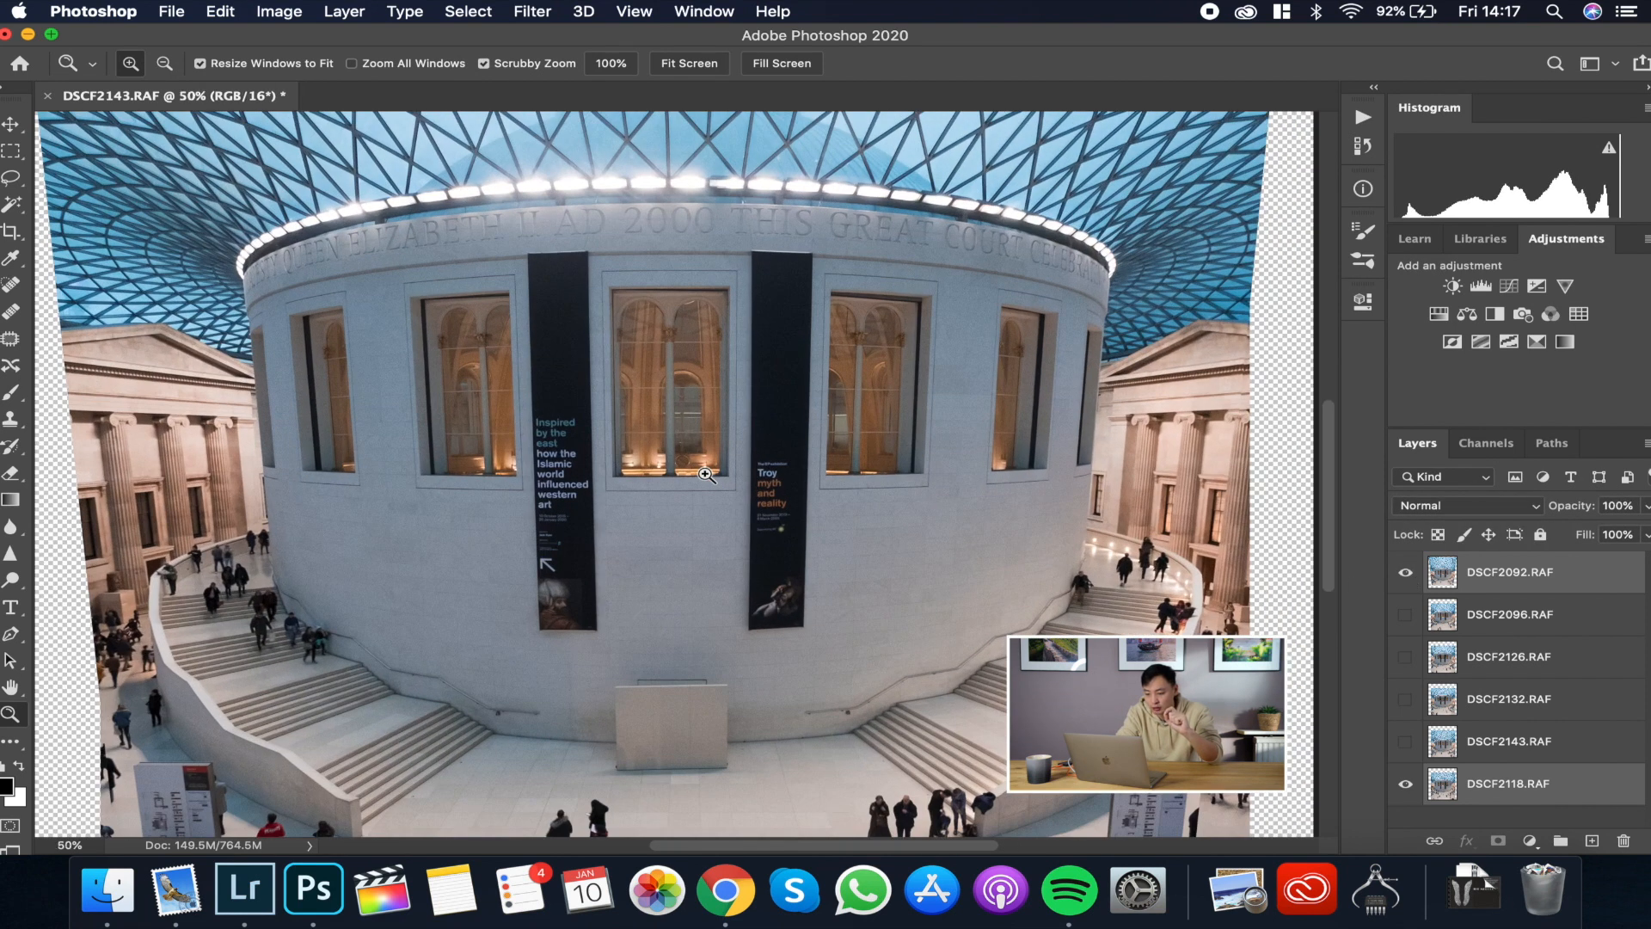
Step: Inspect the central window and banners at 200% zoom, toggling the DSCF2092.RAF layer's visibility to compare it with DSCF2118.RAF
{"action": "left_click", "coordinate": [688, 475]}
{"action": "left_click", "coordinate": [705, 474]}
{"action": "left_click", "coordinate": [705, 474]}
{"action": "left_click", "coordinate": [1405, 574]}
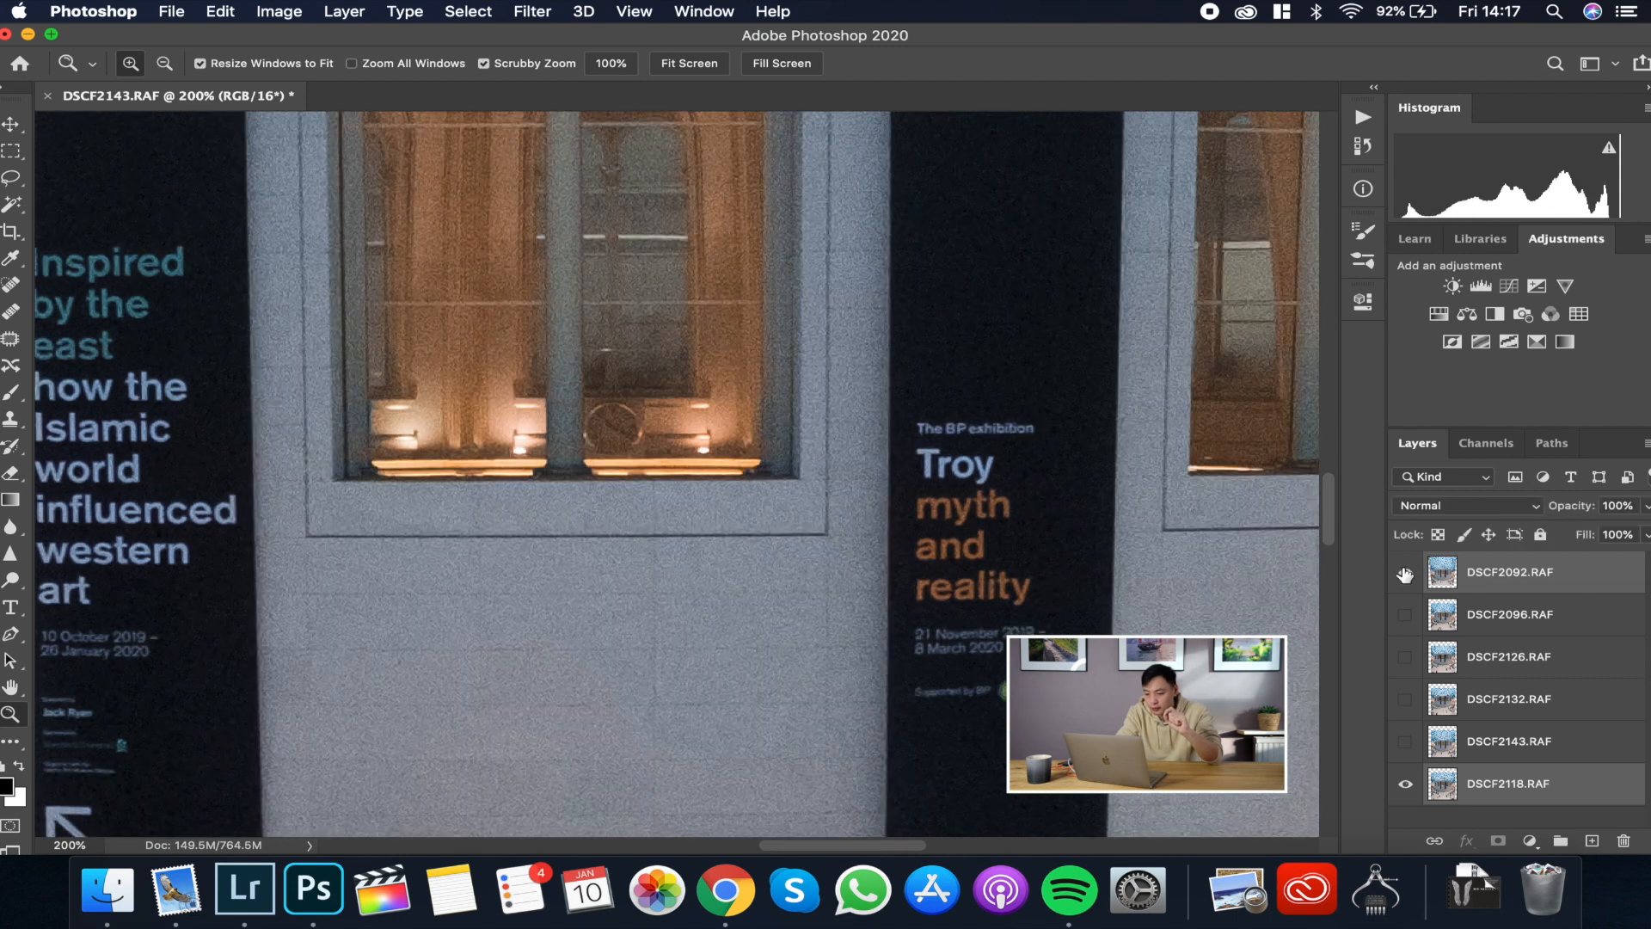
{"action": "left_click", "coordinate": [1405, 574]}
{"action": "left_click", "coordinate": [1405, 575]}
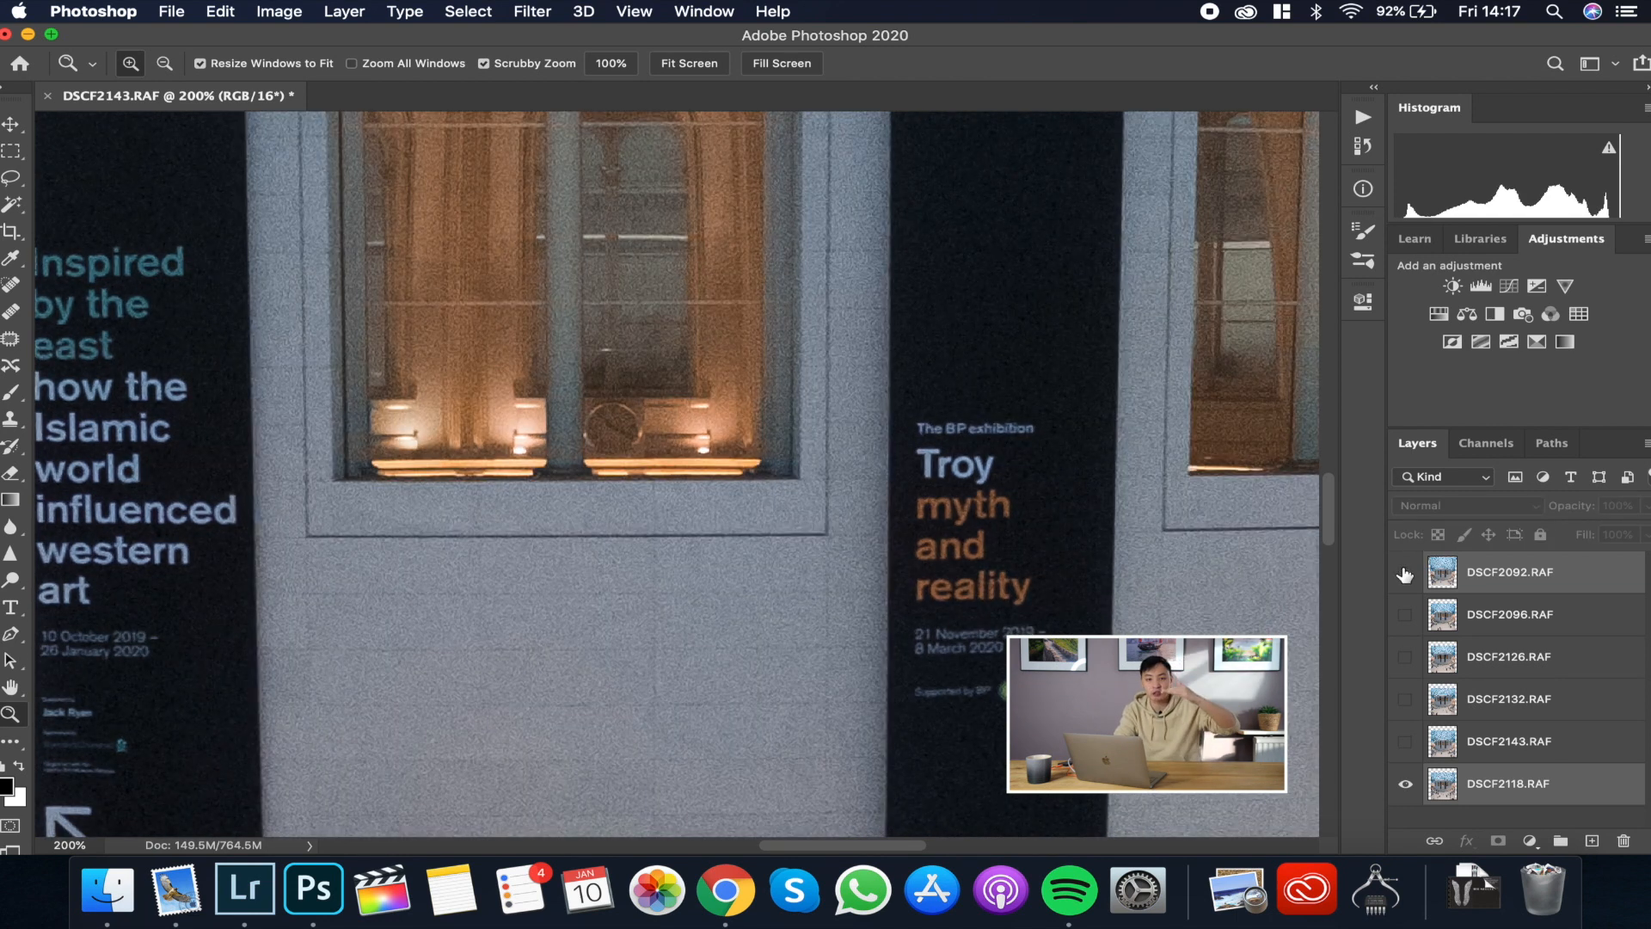
{"action": "left_click", "coordinate": [1405, 575]}
{"action": "left_click", "coordinate": [1405, 574]}
{"action": "left_click", "coordinate": [1404, 574]}
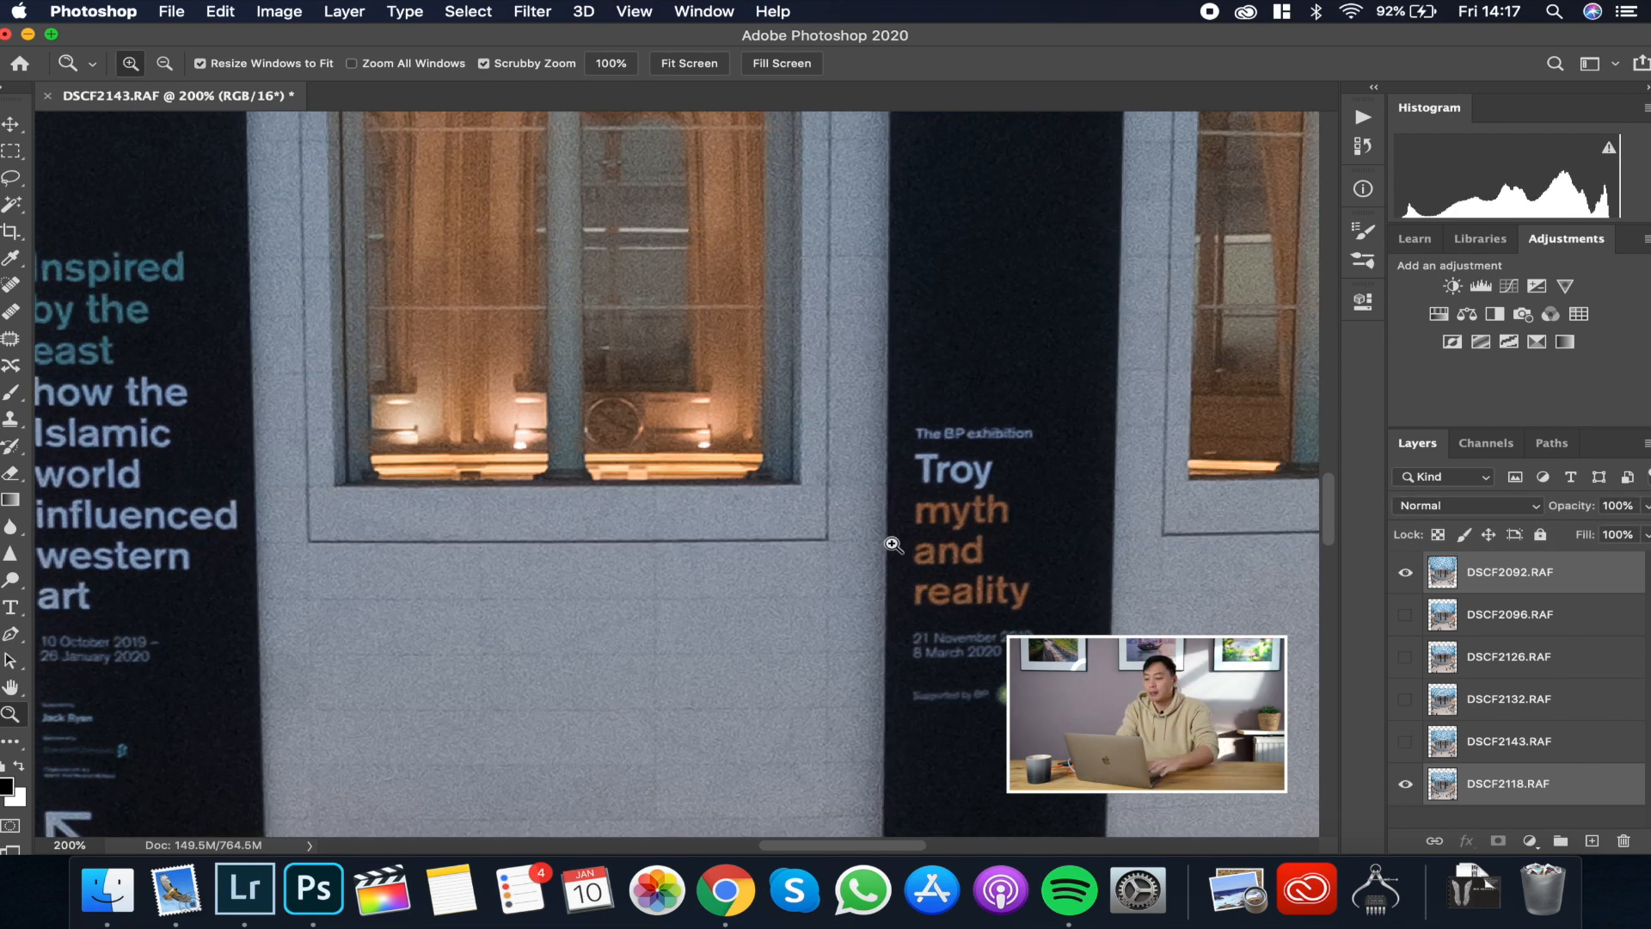
Step: Compare DSCF2092.RAF with DSCF2118.RAF over the whole building and floor at 33.3% zoom by repeatedly toggling the upper layer's visibility
{"action": "left_click", "coordinate": [799, 512], "text": "alt"}
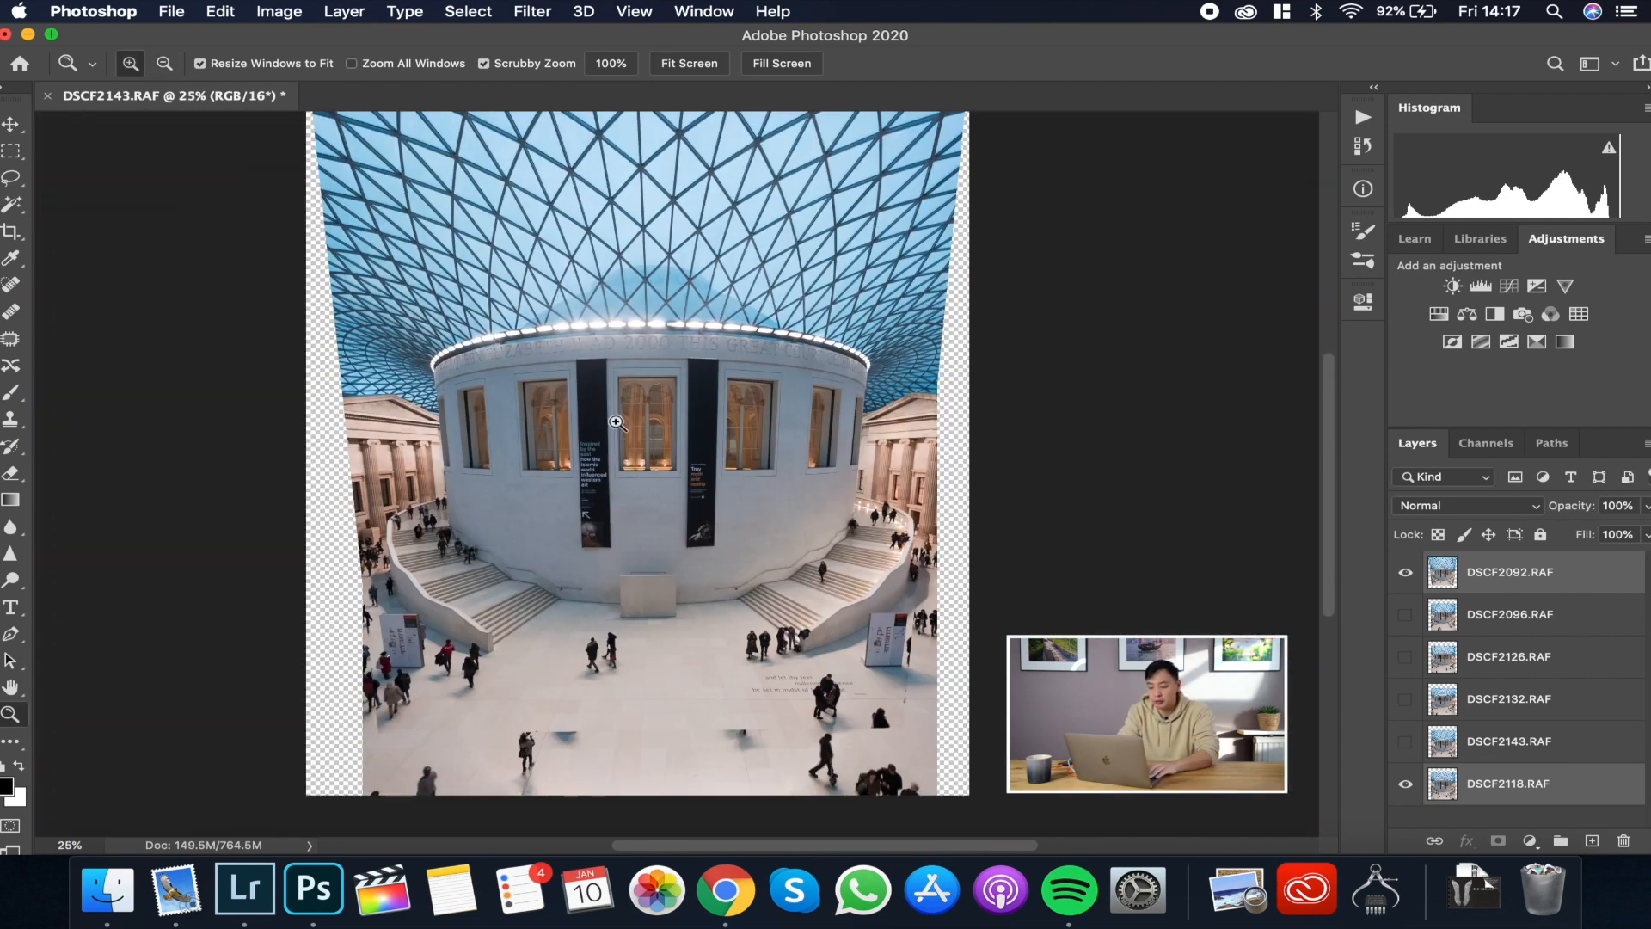
{"action": "left_click", "coordinate": [616, 422]}
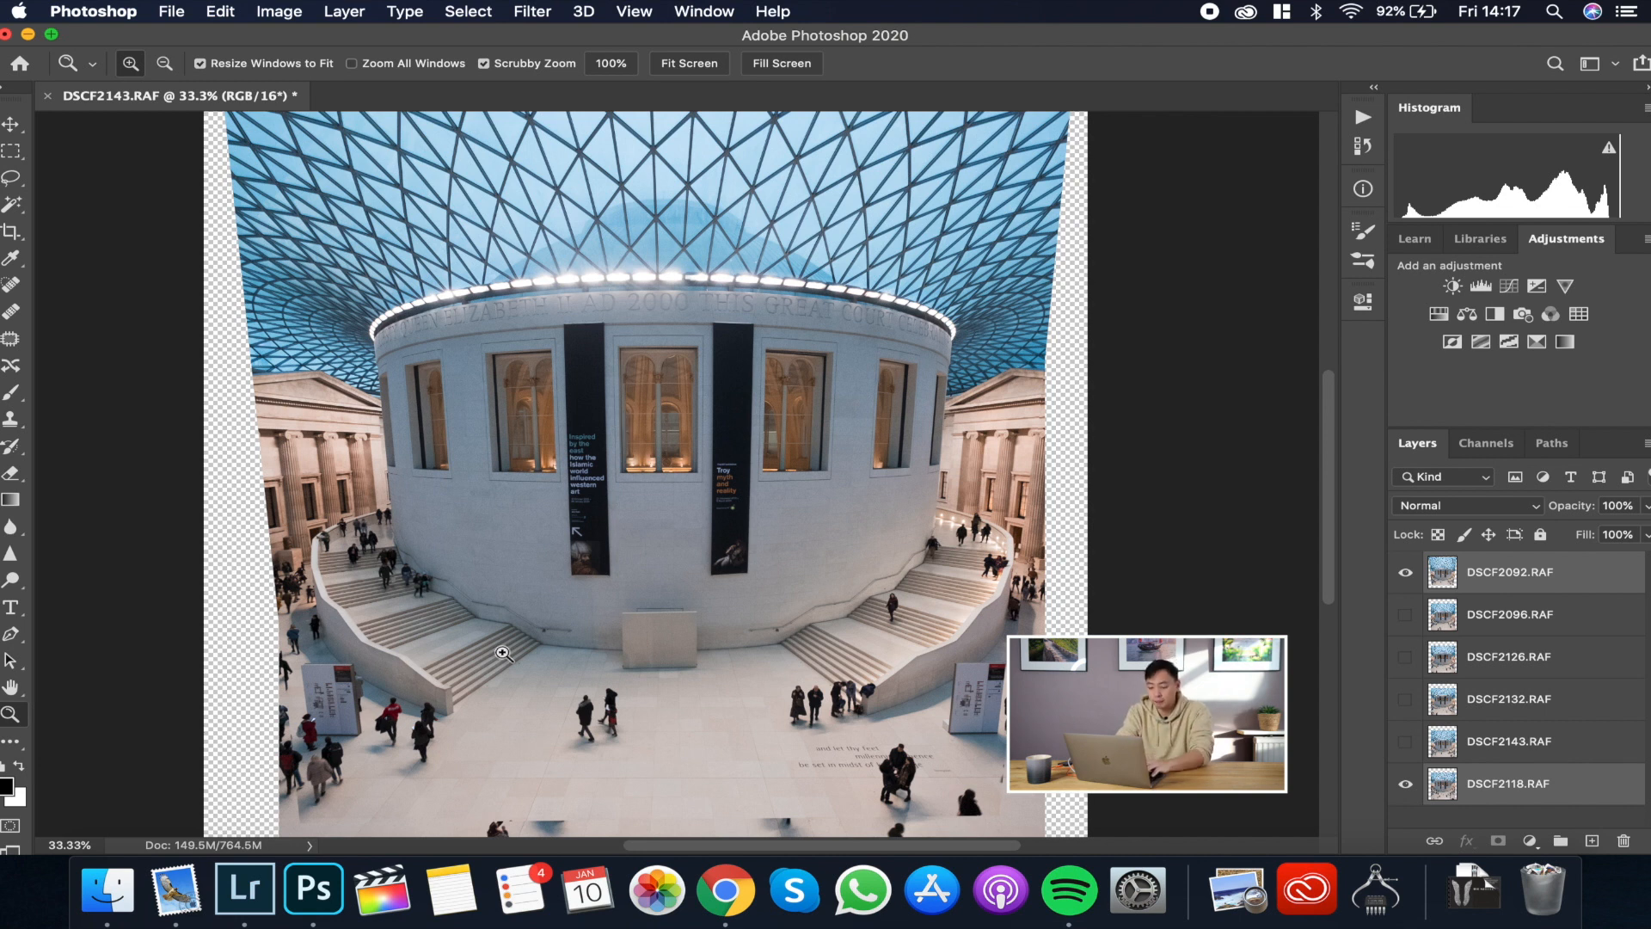
{"action": "scroll", "coordinate": [194, 620], "scroll_direction": "down", "scroll_amount": 3}
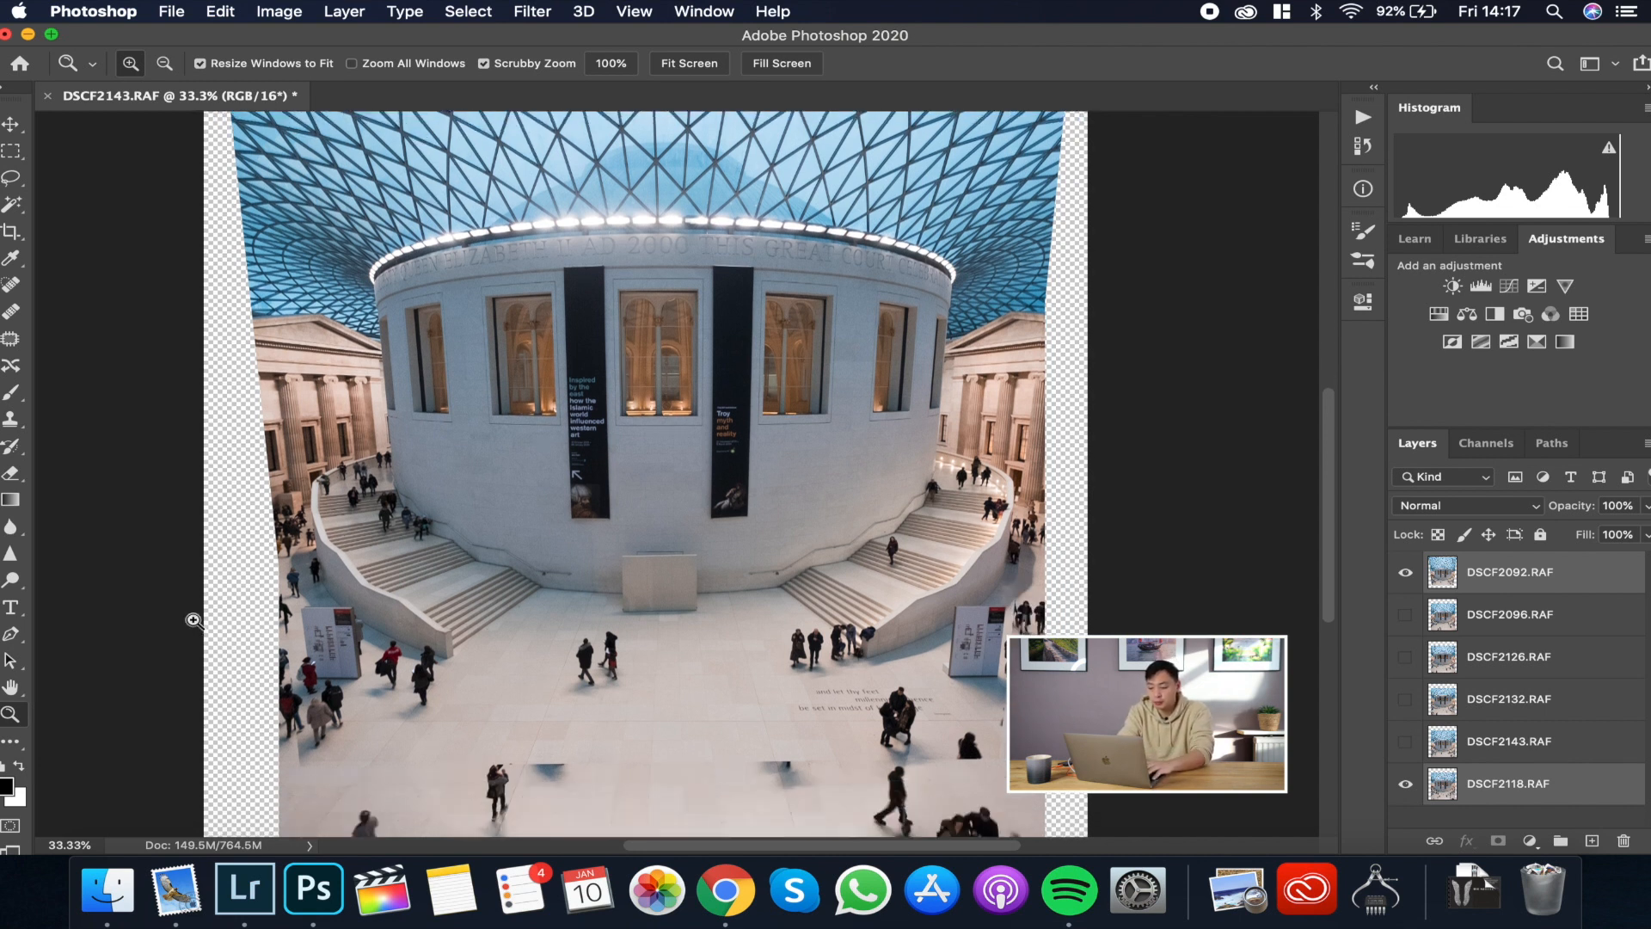
{"action": "scroll", "coordinate": [389, 677], "scroll_direction": "down", "scroll_amount": 2}
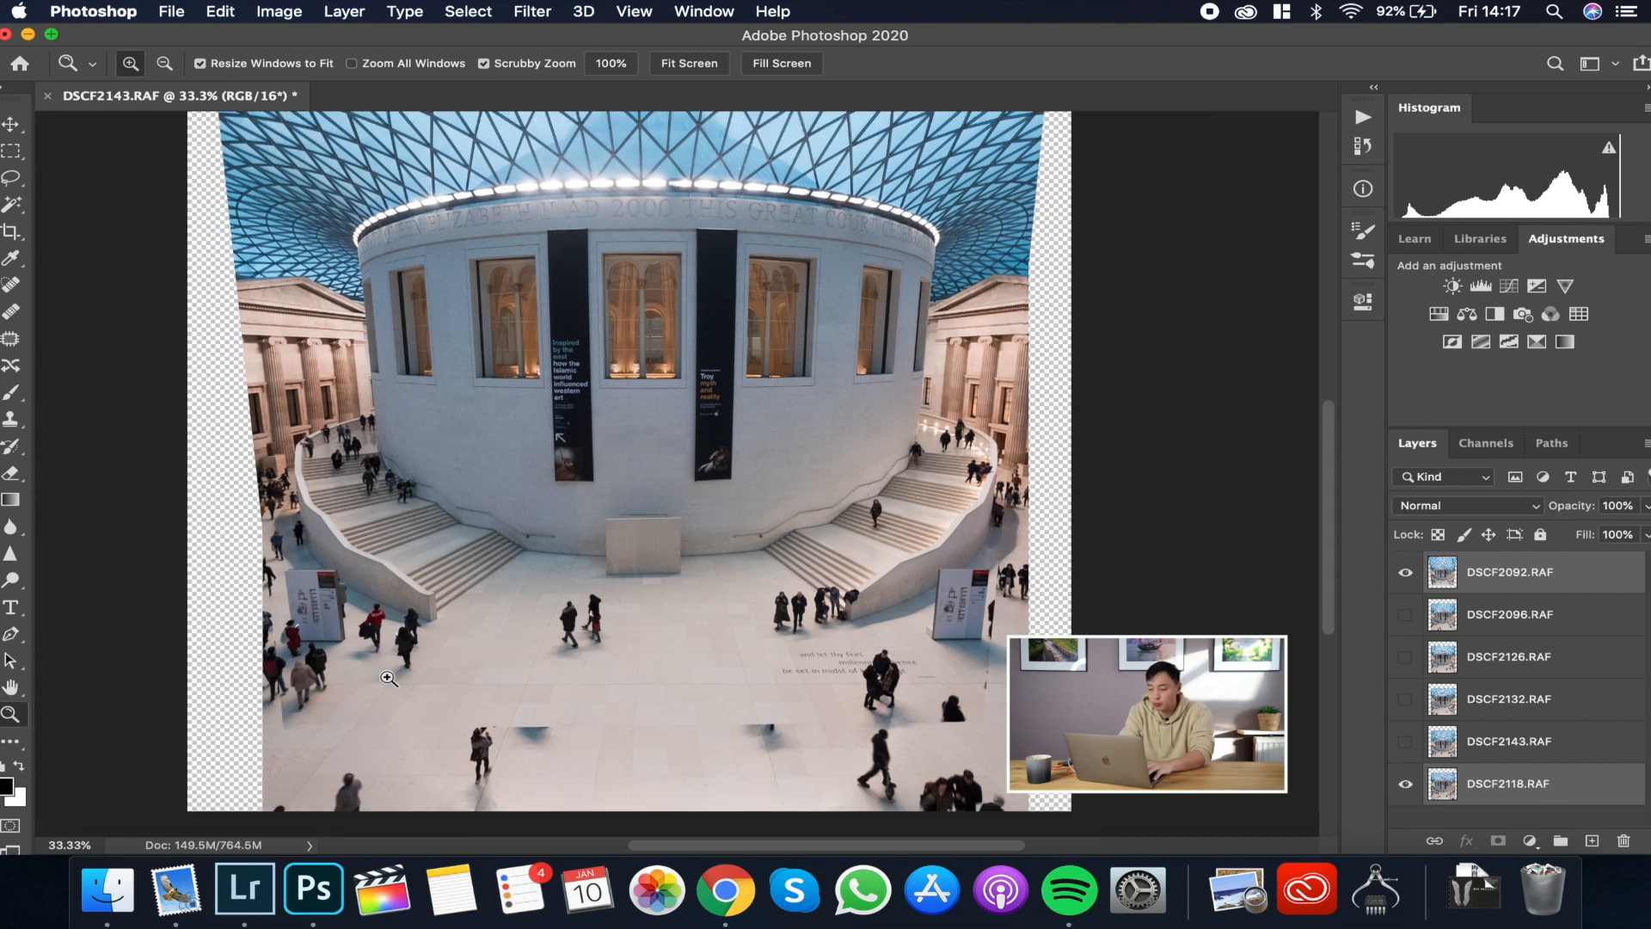
{"action": "scroll", "coordinate": [482, 548], "scroll_direction": "left", "scroll_amount": 4}
{"action": "left_click", "coordinate": [1404, 572]}
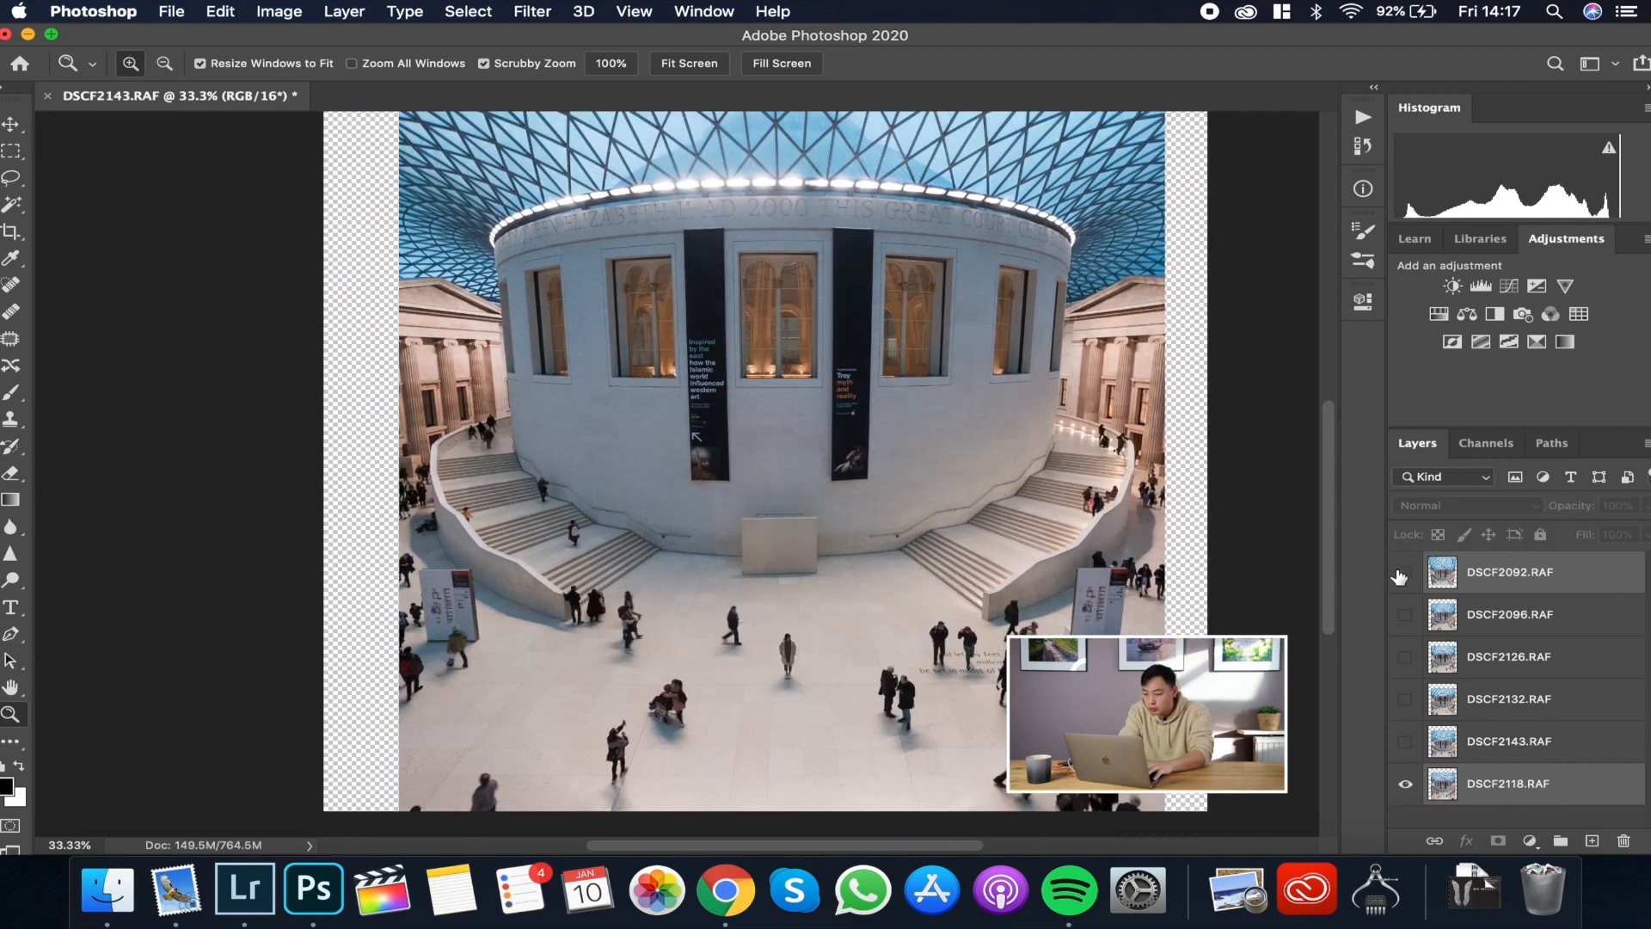
{"action": "left_click", "coordinate": [1404, 572]}
{"action": "left_click", "coordinate": [1404, 573]}
{"action": "left_click", "coordinate": [1402, 574]}
{"action": "left_click", "coordinate": [1404, 571]}
{"action": "left_click", "coordinate": [1404, 572]}
{"action": "left_click", "coordinate": [1404, 572]}
{"action": "left_click", "coordinate": [1404, 572]}
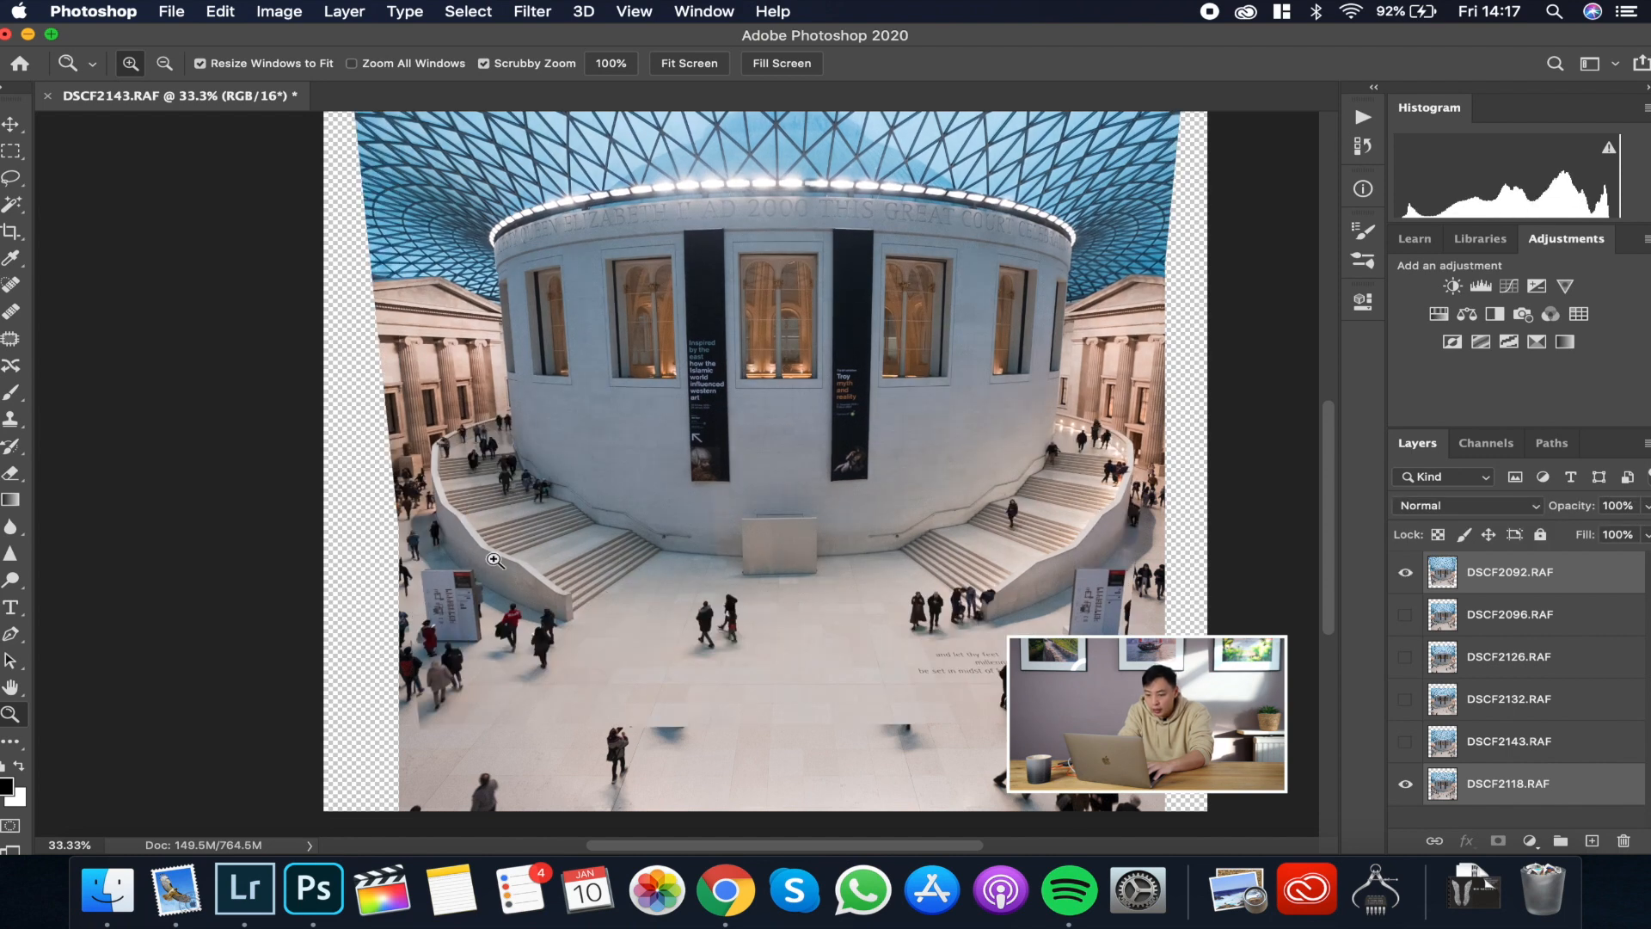
Step: Check the alignment of the left staircase wall and steps at 300% zoom by toggling the DSCF2092.RAF layer
{"action": "left_click_drag", "start_coordinate": [495, 560], "coordinate": [490, 553]}
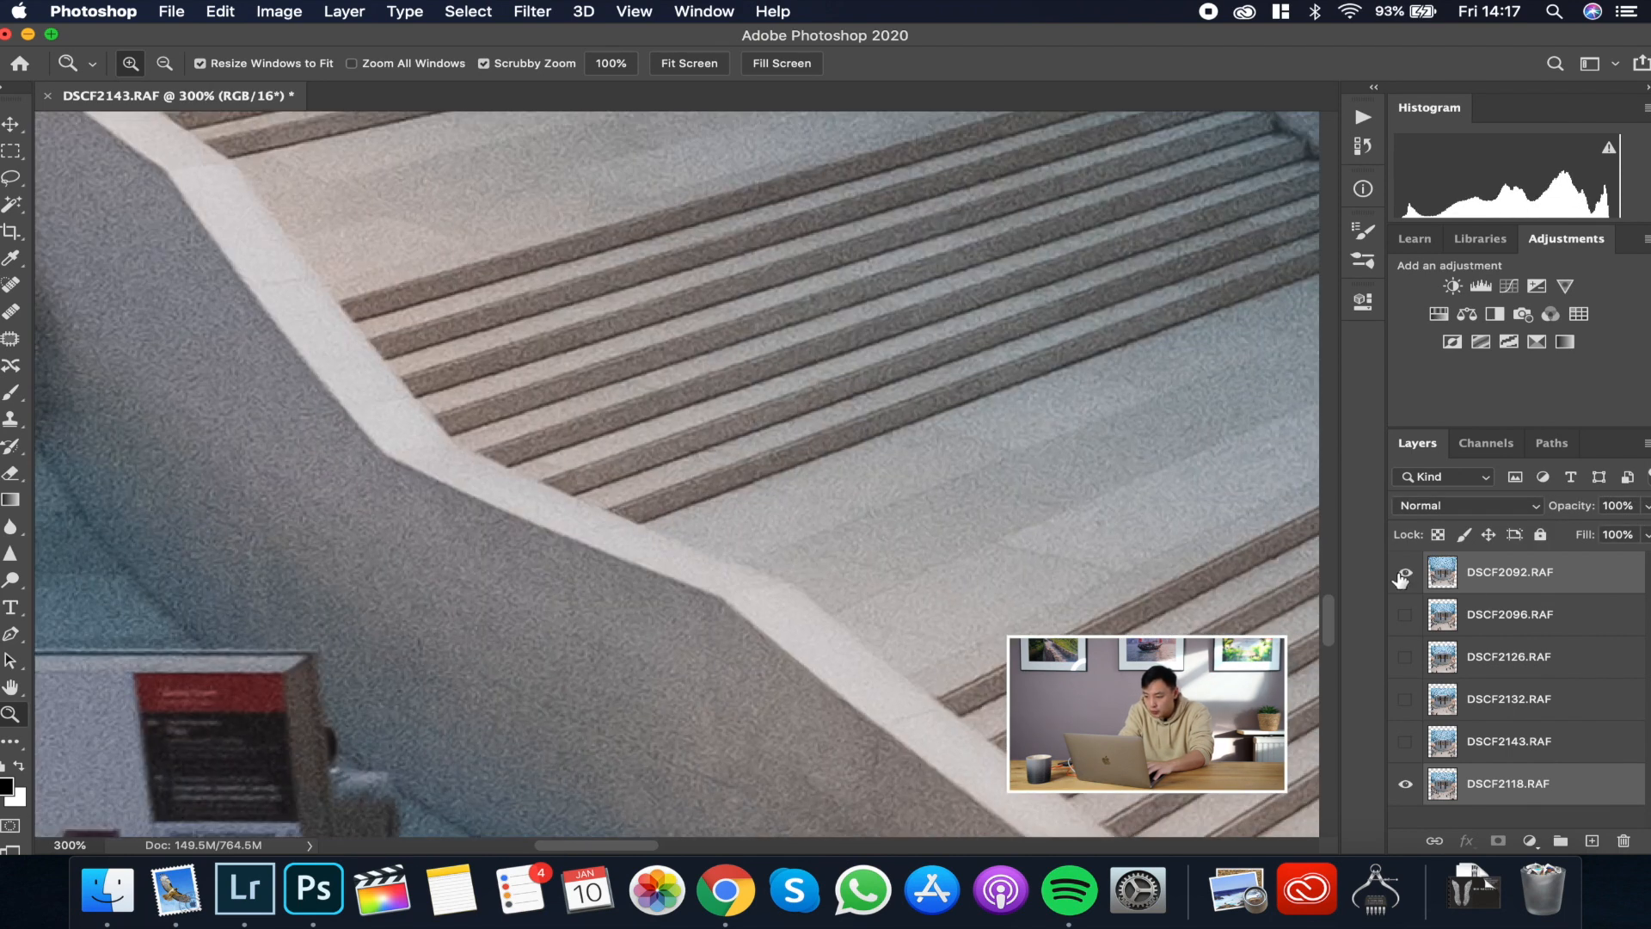
{"action": "left_click", "coordinate": [1403, 573]}
{"action": "left_click", "coordinate": [1403, 573]}
{"action": "left_click", "coordinate": [1403, 572]}
{"action": "left_click", "coordinate": [1403, 573]}
Step: Select only the DSCF2092.RAF layer and set its blend mode to Difference
{"action": "left_click", "coordinate": [1590, 580]}
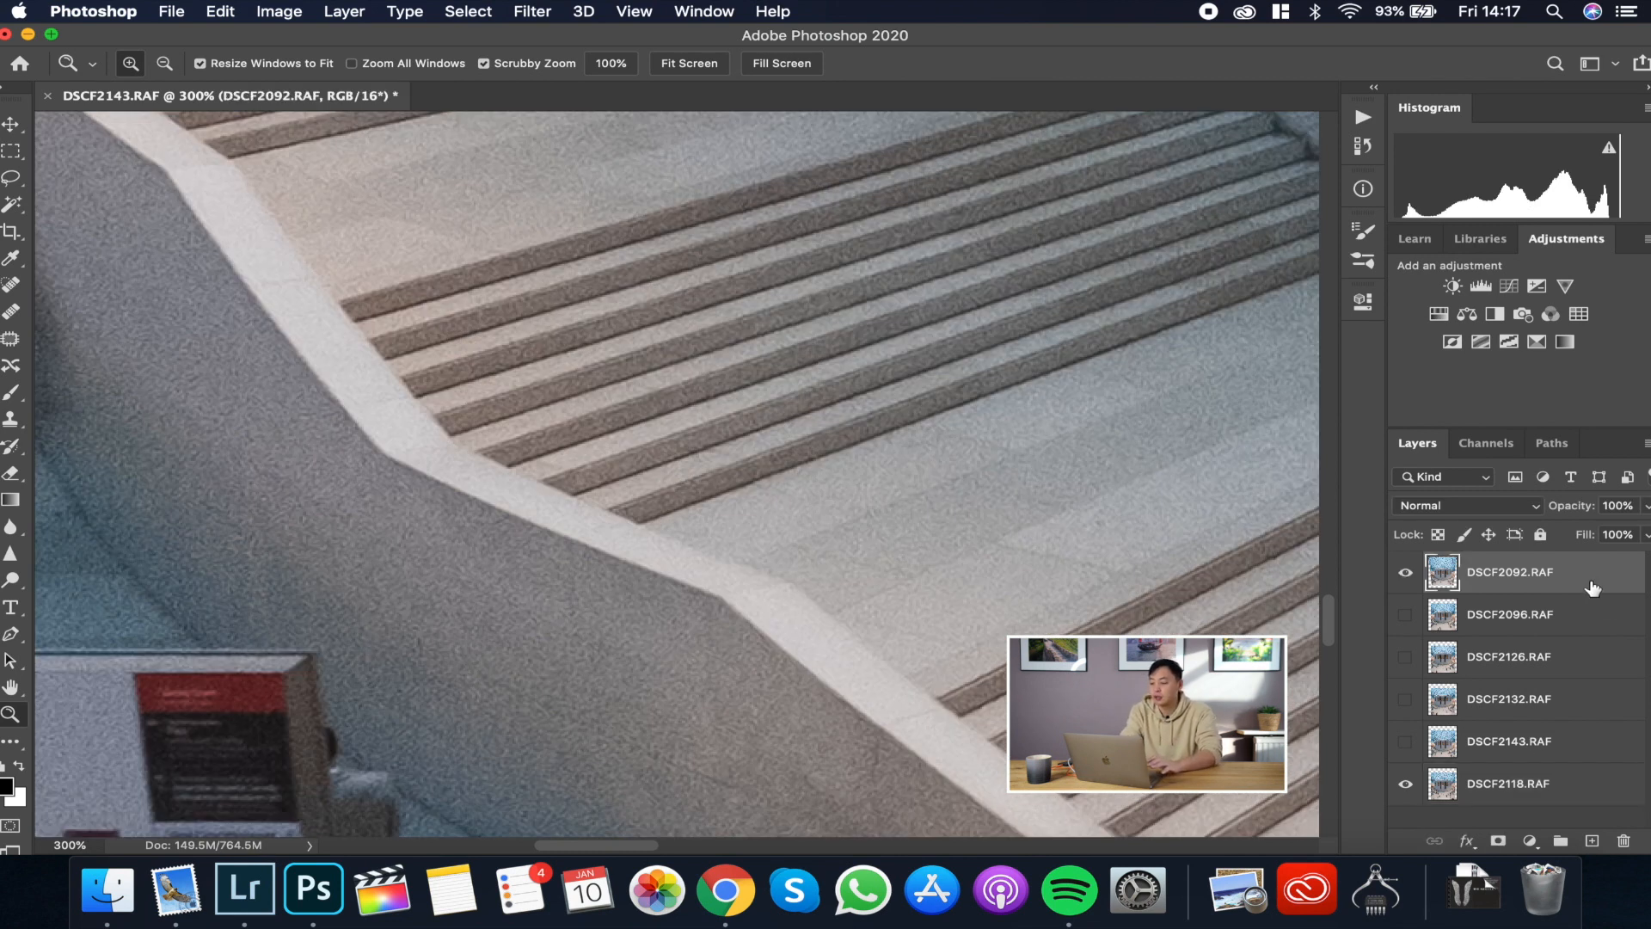
{"action": "left_click", "coordinate": [1457, 513]}
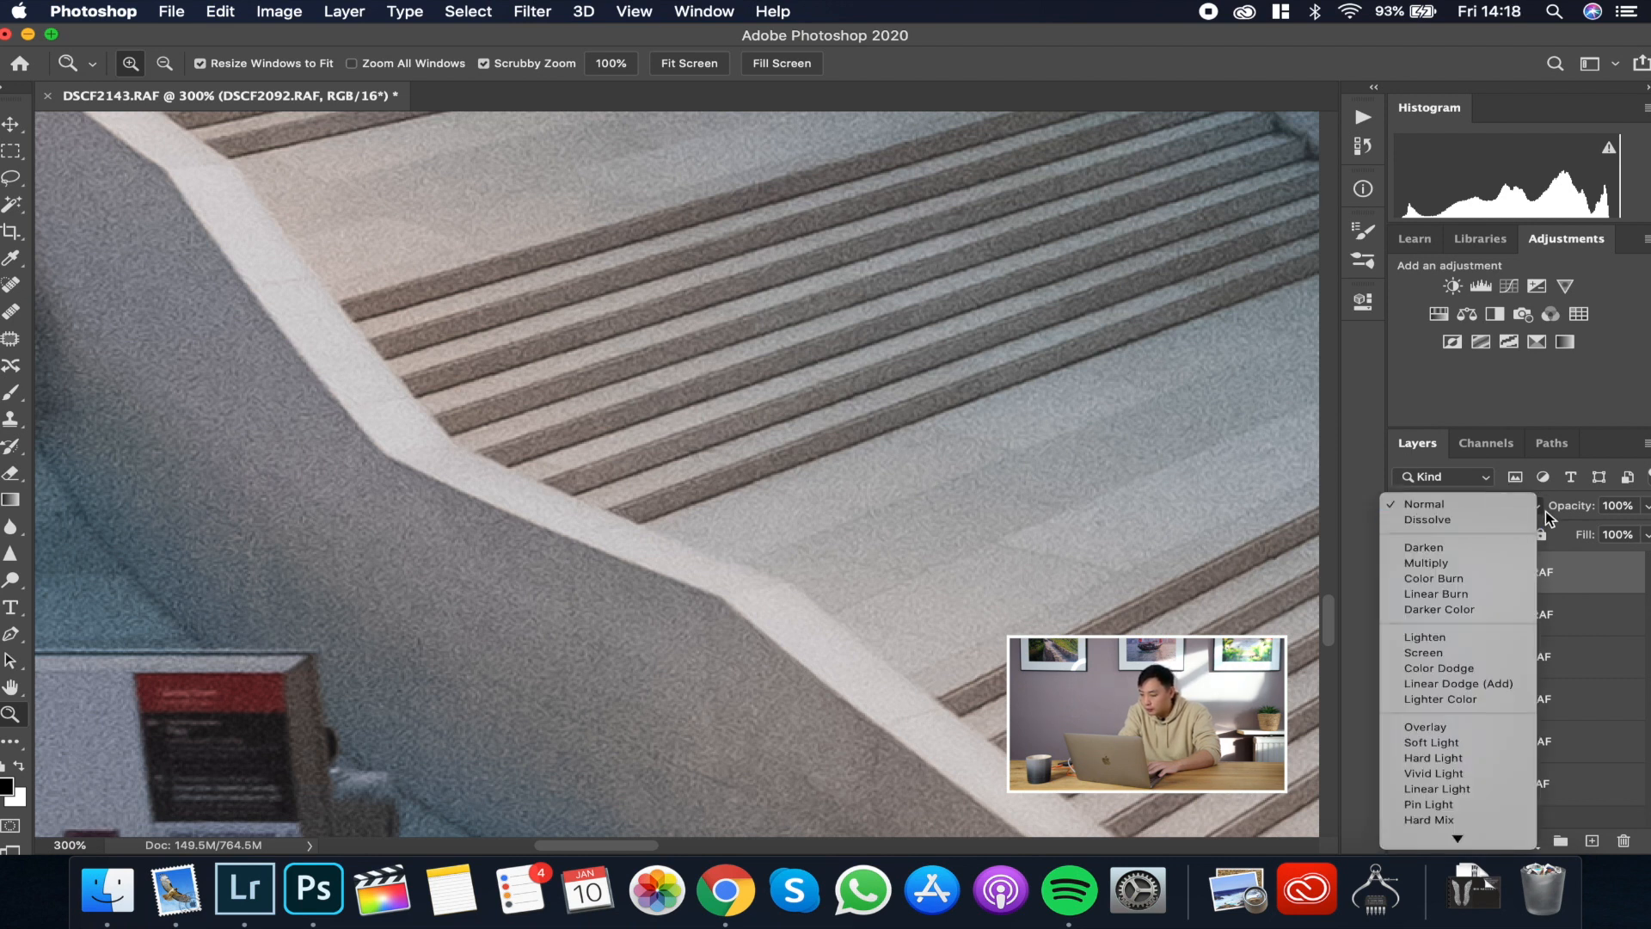
{"action": "left_click", "coordinate": [1554, 505]}
{"action": "left_click", "coordinate": [1530, 508]}
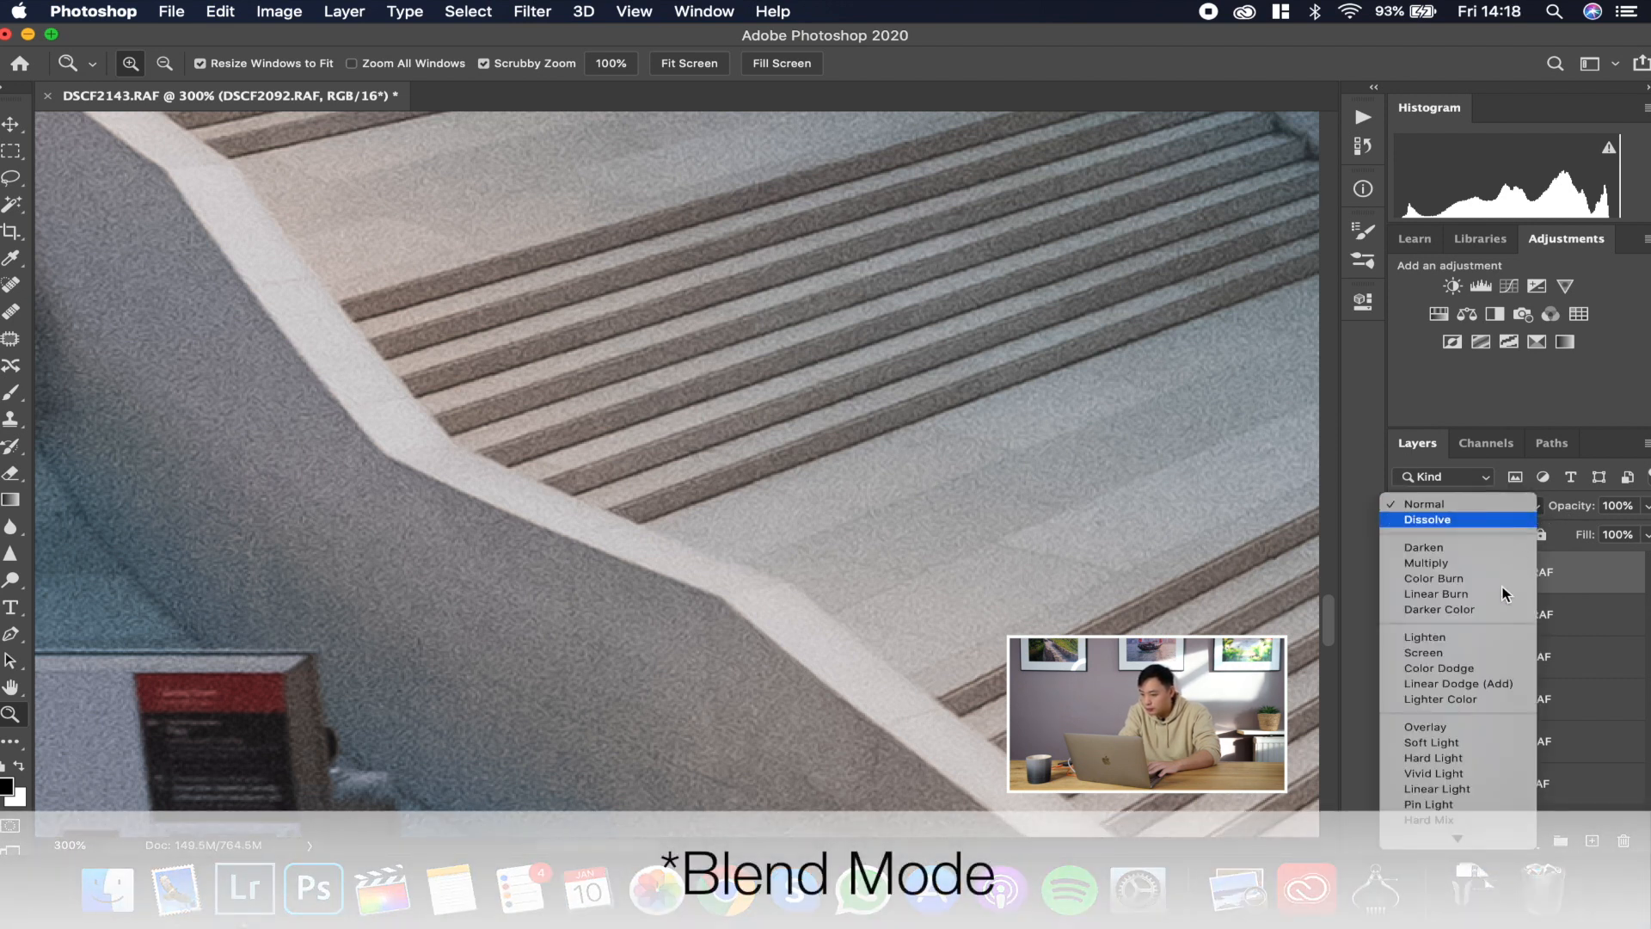
{"action": "scroll", "coordinate": [1493, 615], "scroll_direction": "down", "scroll_amount": 4}
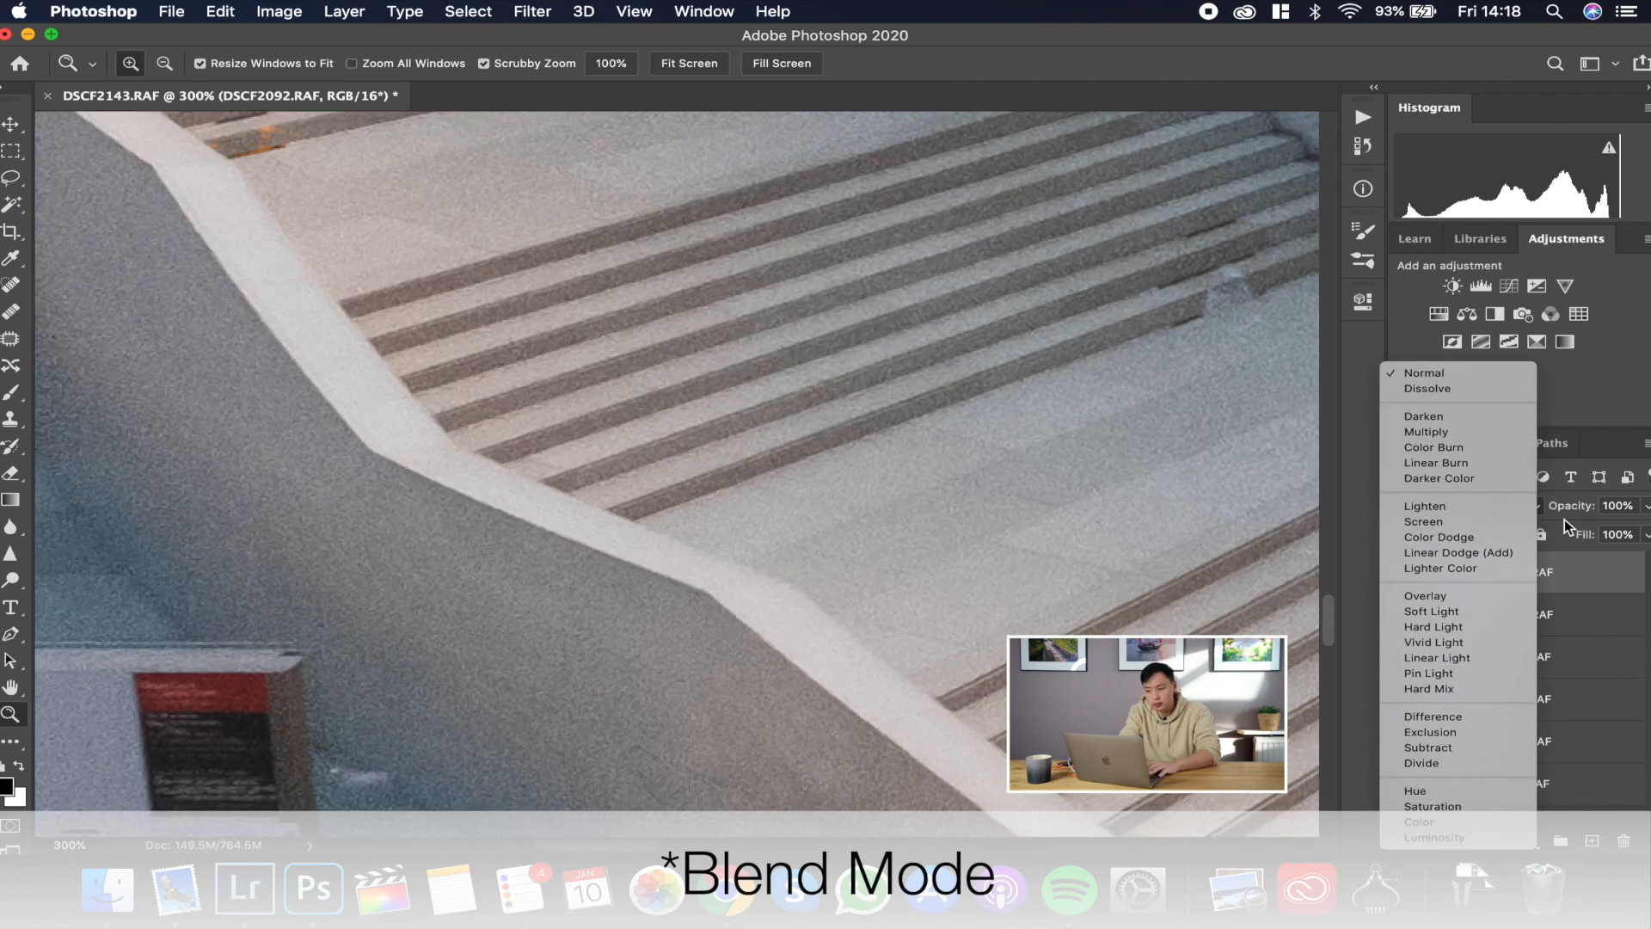
{"action": "left_click", "coordinate": [1565, 518]}
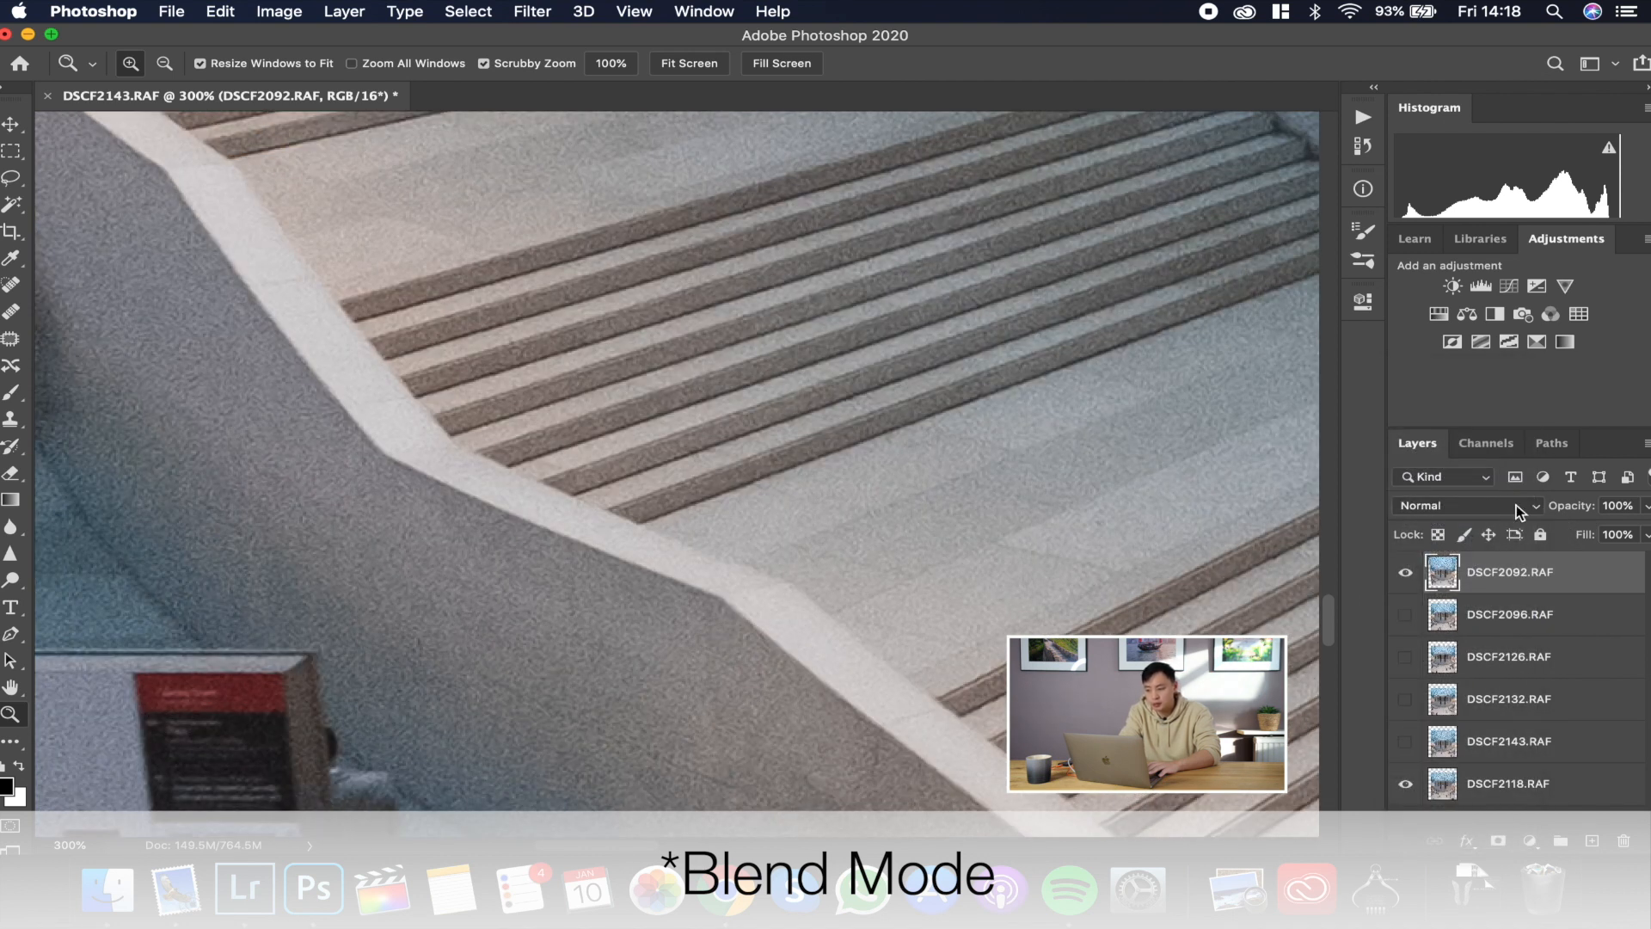
{"action": "left_click", "coordinate": [1515, 503]}
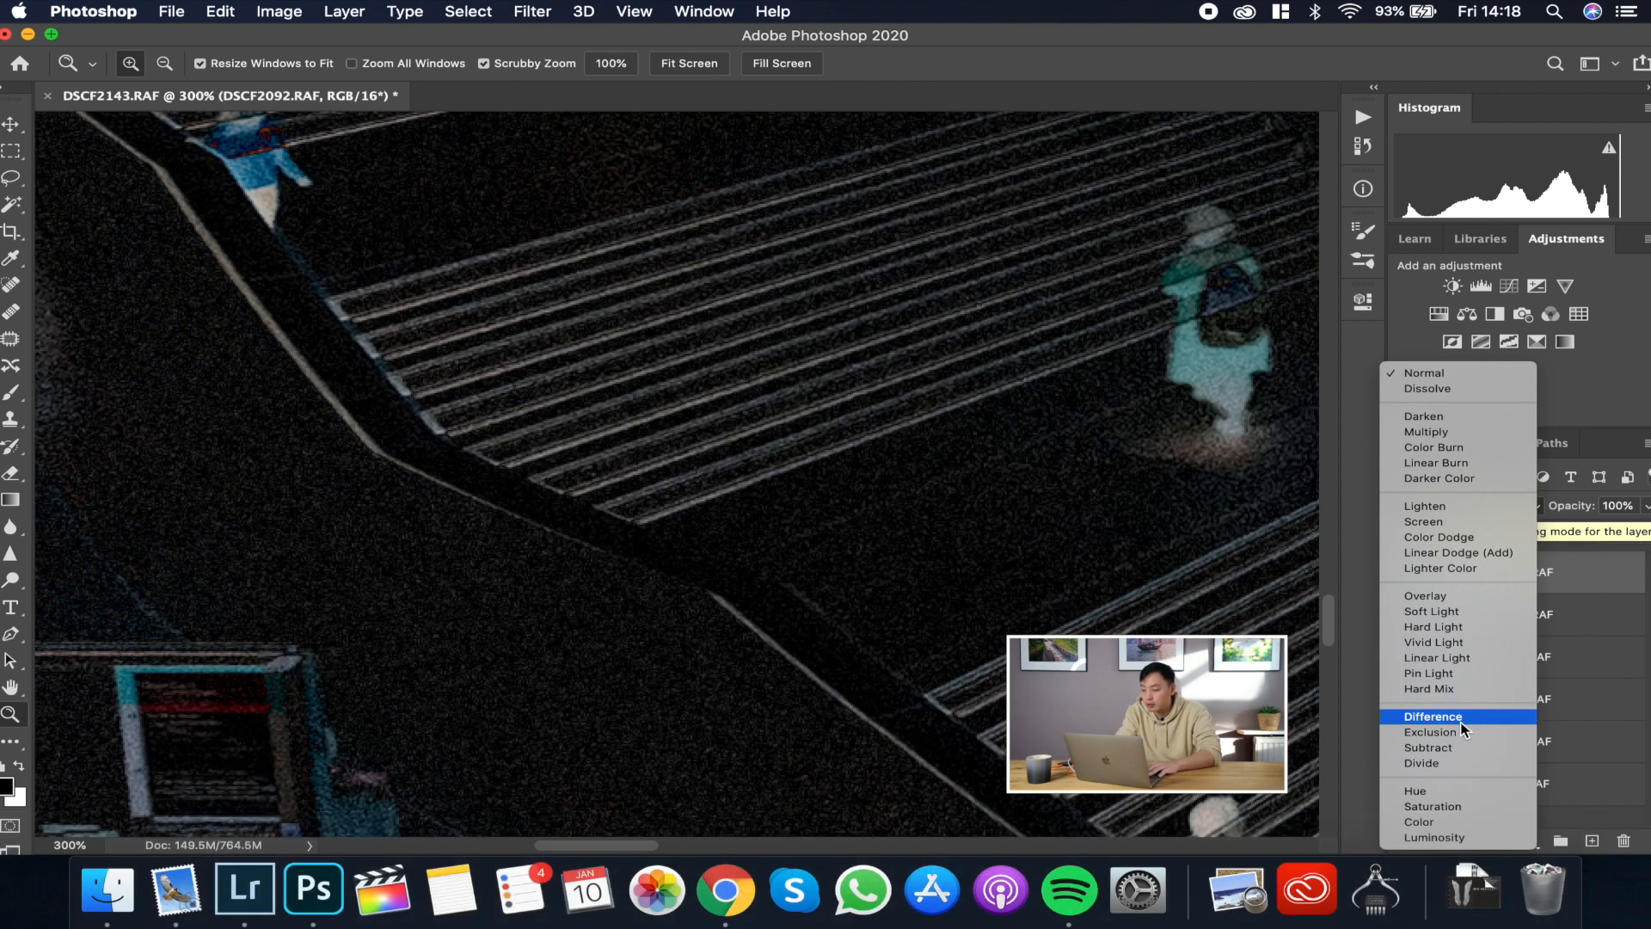
{"action": "left_click", "coordinate": [1460, 721]}
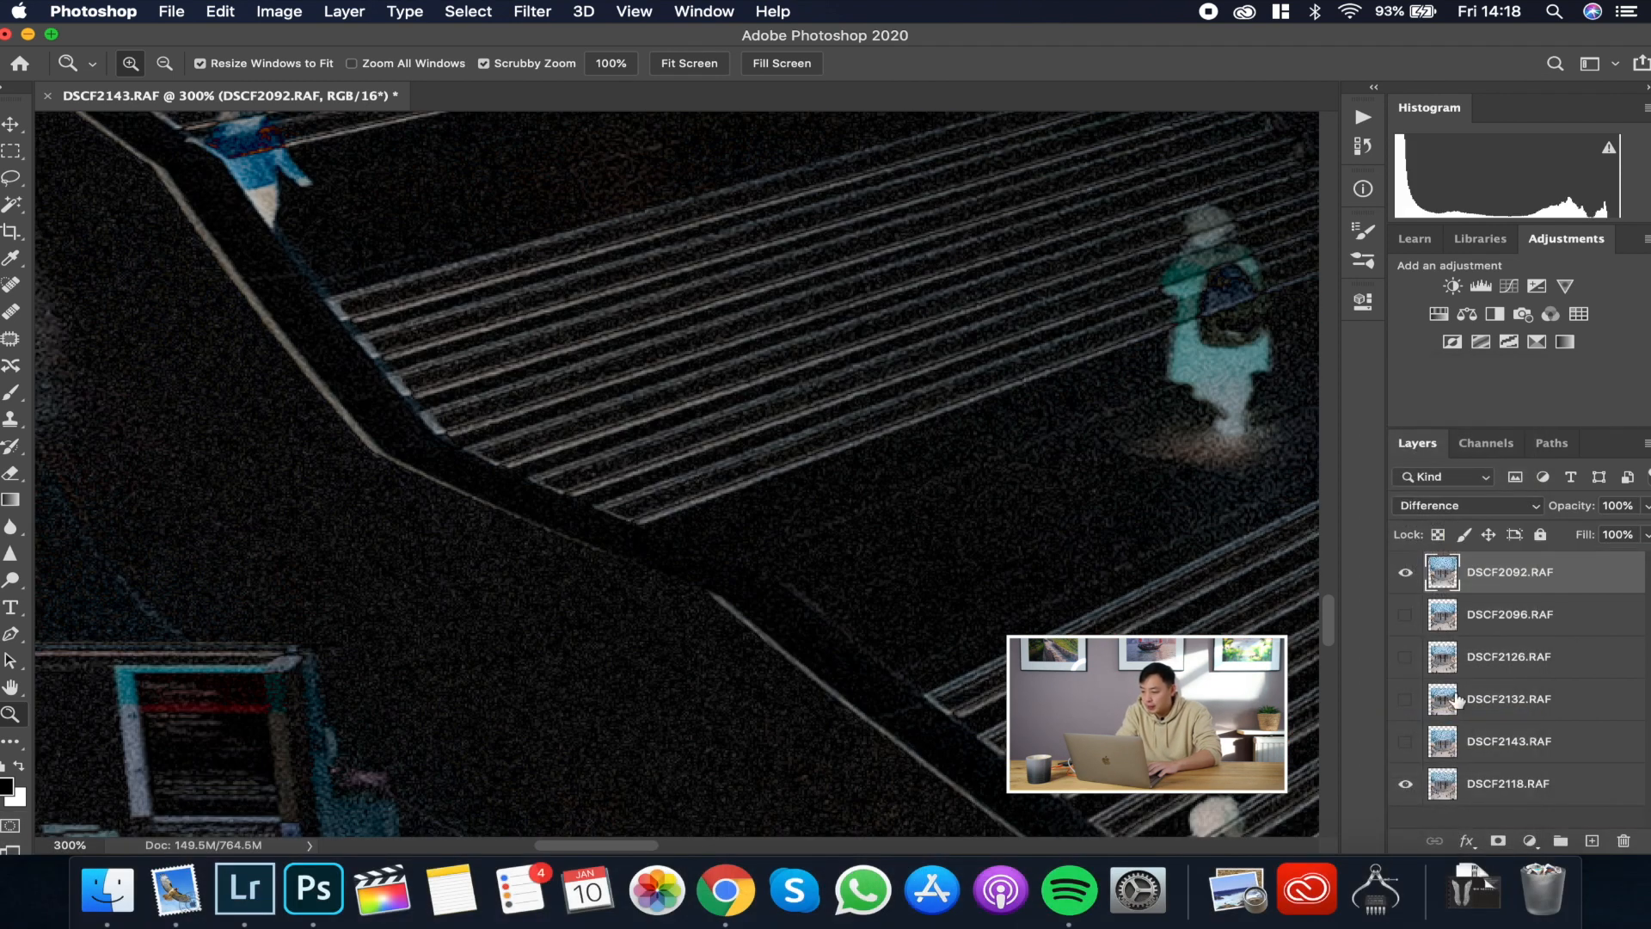
Step: Examine the difference edges along the left staircase, first in a wider view and again at 200% zoom
{"action": "left_click", "coordinate": [804, 507], "text": "alt"}
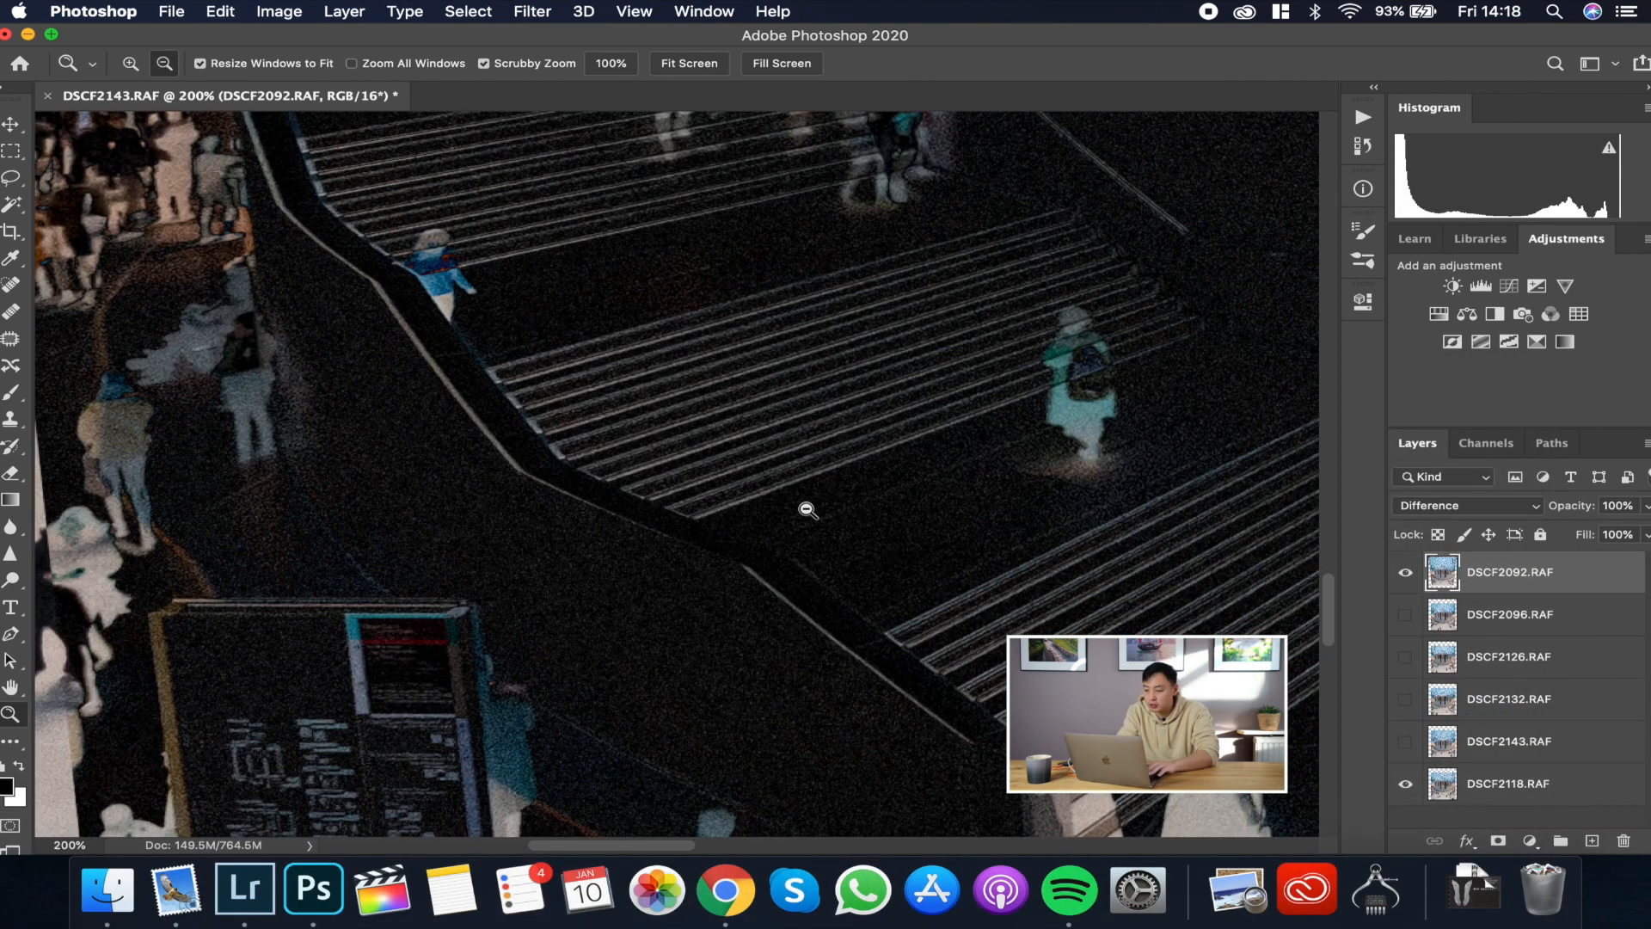
{"action": "left_click", "coordinate": [806, 509], "text": "alt"}
{"action": "left_click", "coordinate": [807, 510], "text": "alt"}
{"action": "left_click", "coordinate": [806, 510], "text": "alt"}
{"action": "left_click", "coordinate": [807, 510]}
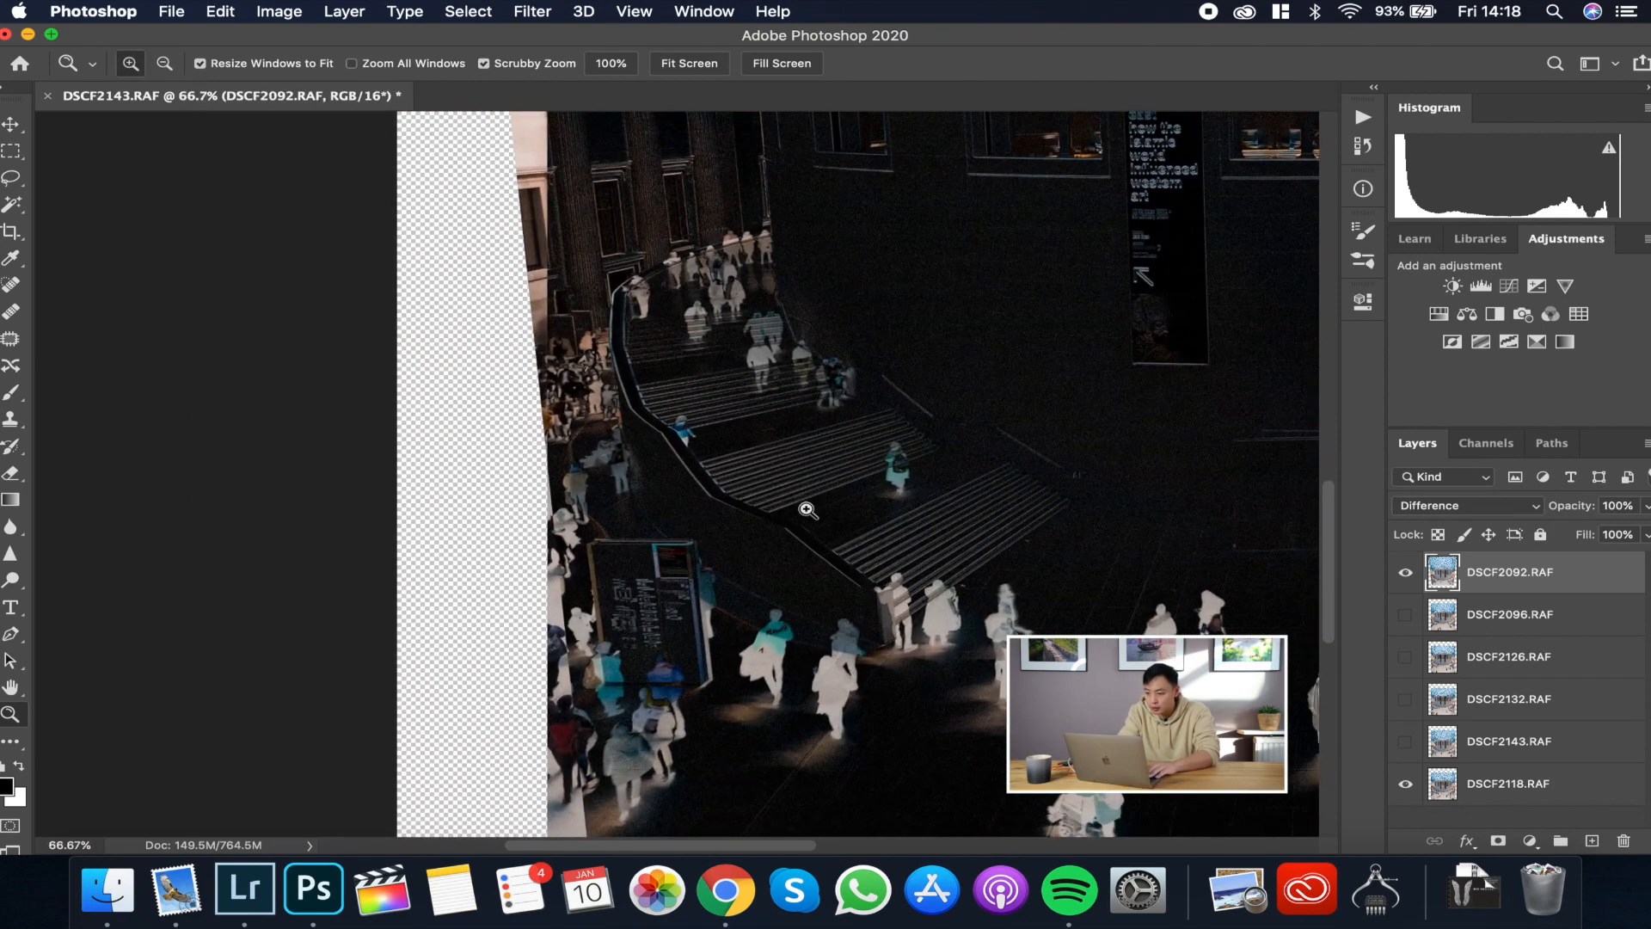
{"action": "scroll", "coordinate": [806, 510], "scroll_direction": "right", "scroll_amount": 2}
{"action": "left_click", "coordinate": [793, 511]}
{"action": "left_click", "coordinate": [793, 512]}
{"action": "scroll", "coordinate": [792, 507], "scroll_direction": "down", "scroll_amount": 1}
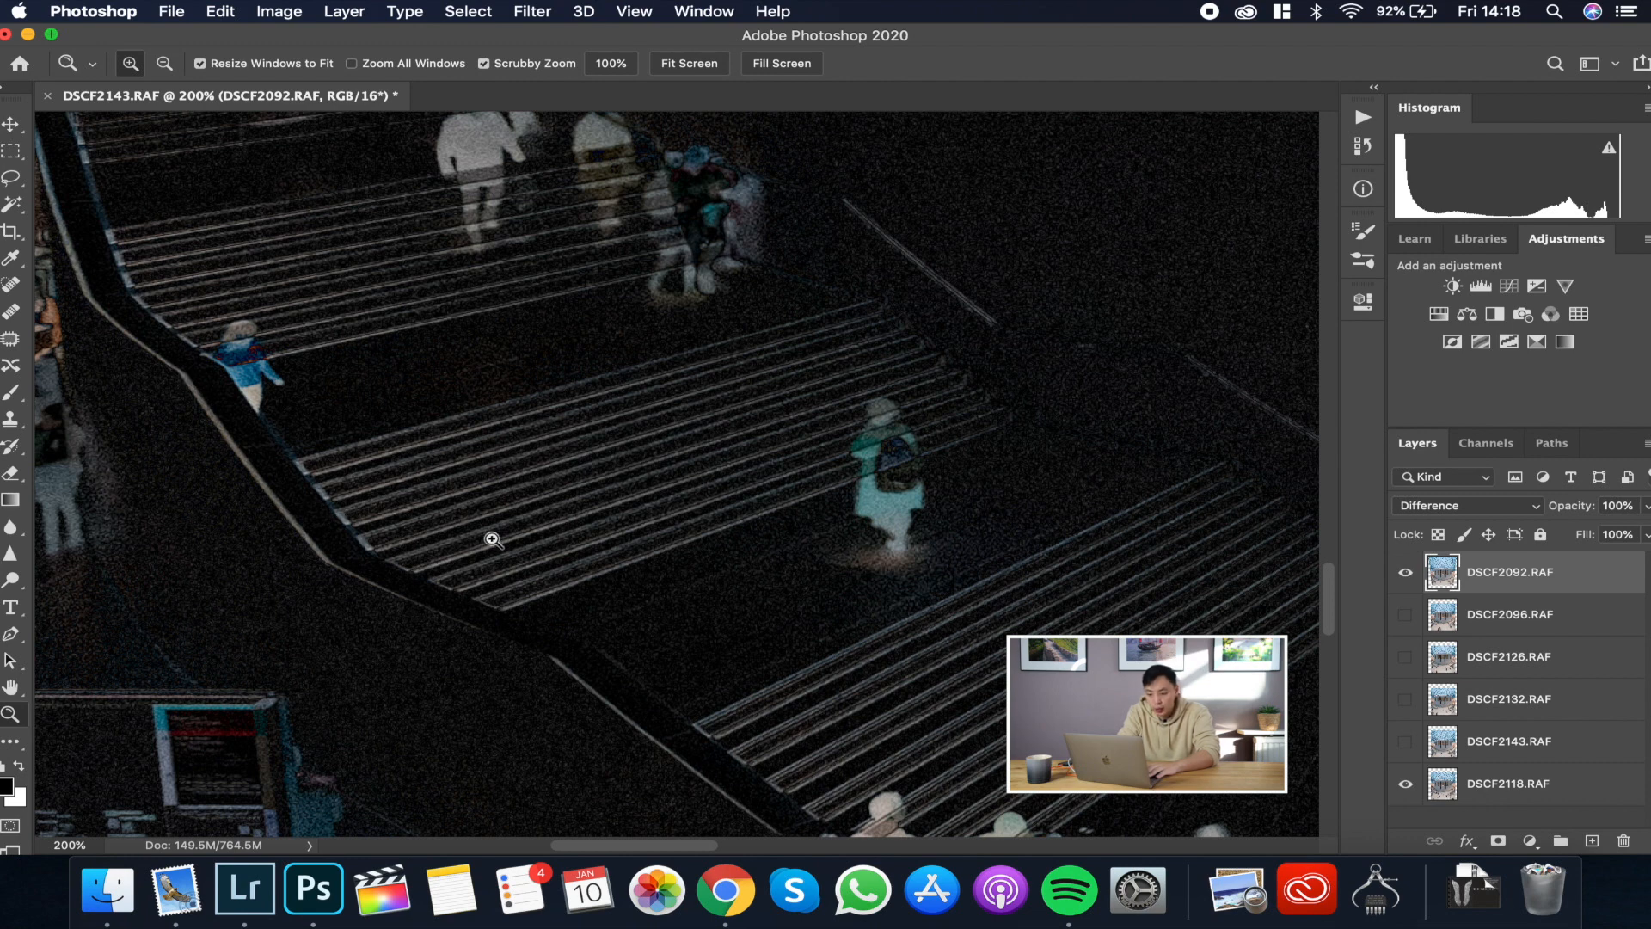
Step: Examine the differences across the museum floor and the people, and review the whole building and roof at 33.3% zoom
{"action": "scroll", "coordinate": [581, 605], "scroll_direction": "down", "scroll_amount": 10}
{"action": "scroll", "coordinate": [581, 605], "scroll_direction": "right", "scroll_amount": 8}
{"action": "left_click", "coordinate": [582, 605], "text": "alt"}
{"action": "left_click", "coordinate": [582, 606], "text": "alt"}
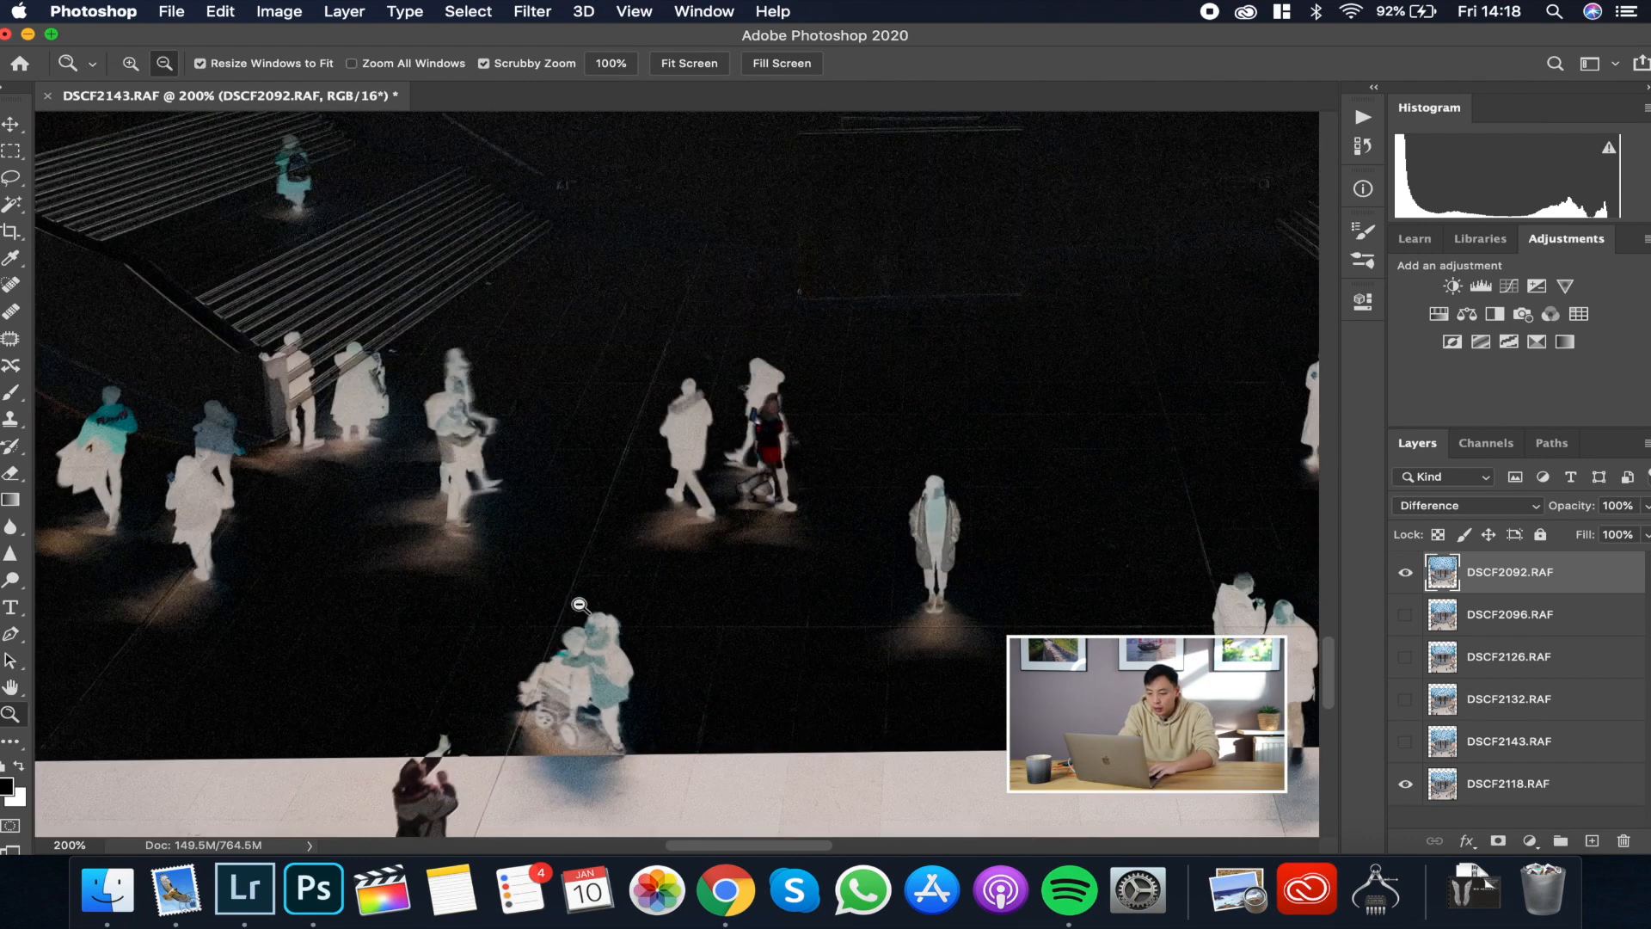
{"action": "left_click", "coordinate": [581, 606], "text": "alt"}
{"action": "left_click", "coordinate": [582, 605], "text": "alt"}
{"action": "left_click", "coordinate": [581, 605], "text": "alt"}
{"action": "left_click", "coordinate": [581, 605], "text": "alt"}
{"action": "left_click", "coordinate": [668, 424]}
{"action": "left_click", "coordinate": [668, 424]}
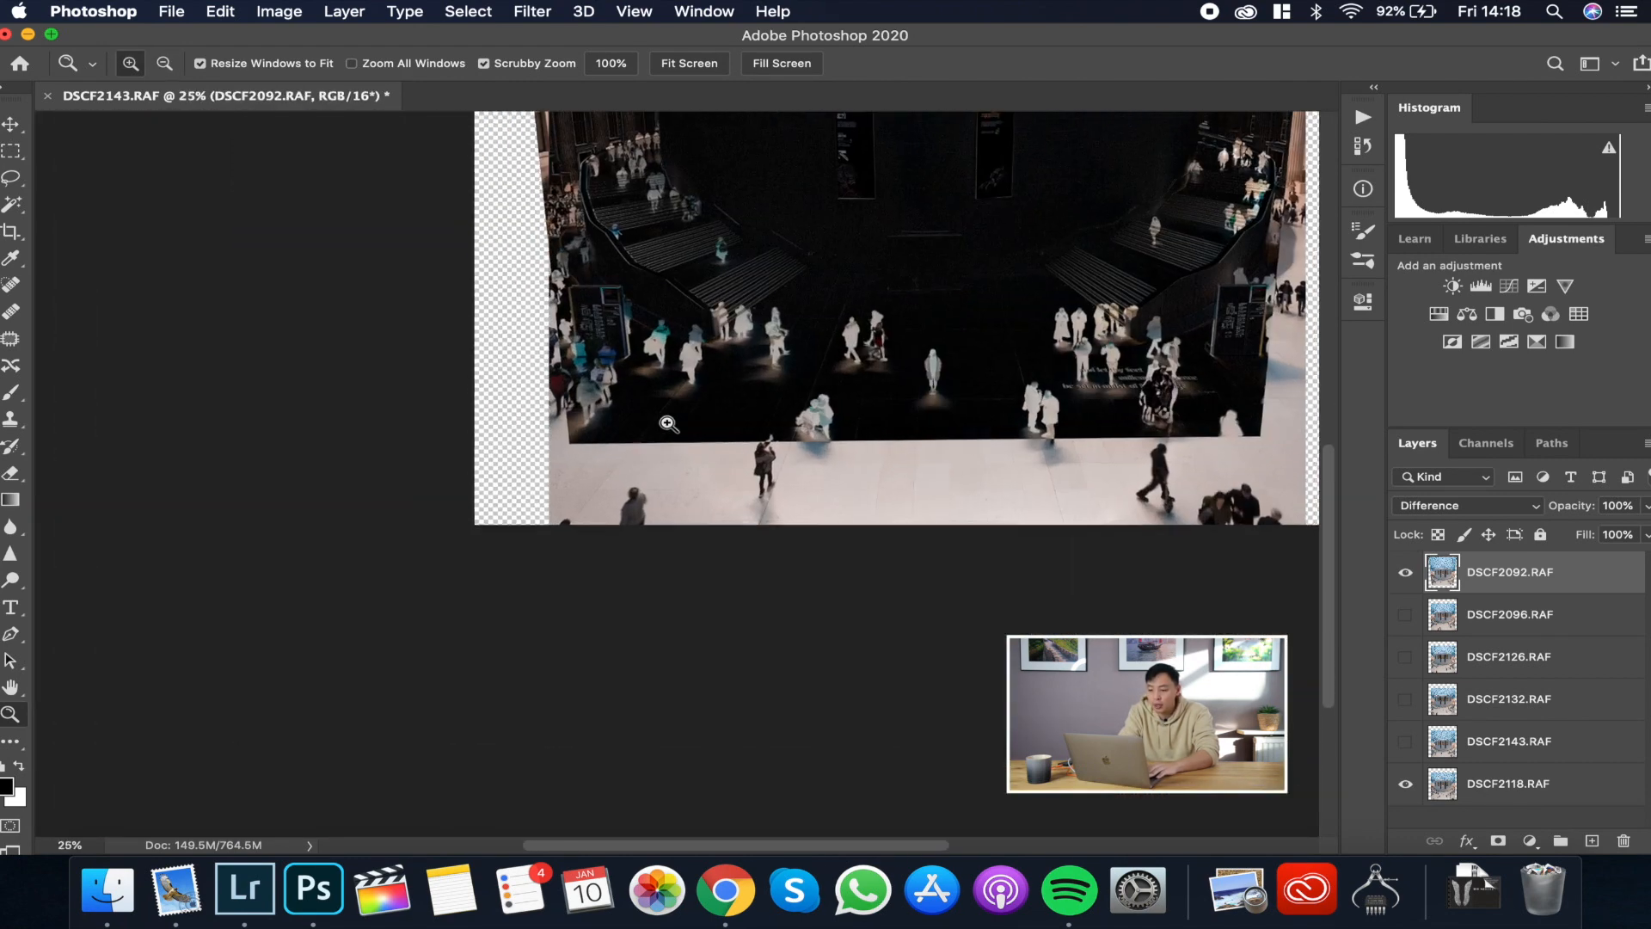
{"action": "scroll", "coordinate": [668, 424], "scroll_direction": "up", "scroll_amount": 8}
{"action": "scroll", "coordinate": [668, 424], "scroll_direction": "right", "scroll_amount": 3}
{"action": "scroll", "coordinate": [668, 424], "scroll_direction": "up", "scroll_amount": 2}
{"action": "scroll", "coordinate": [668, 424], "scroll_direction": "right", "scroll_amount": 1}
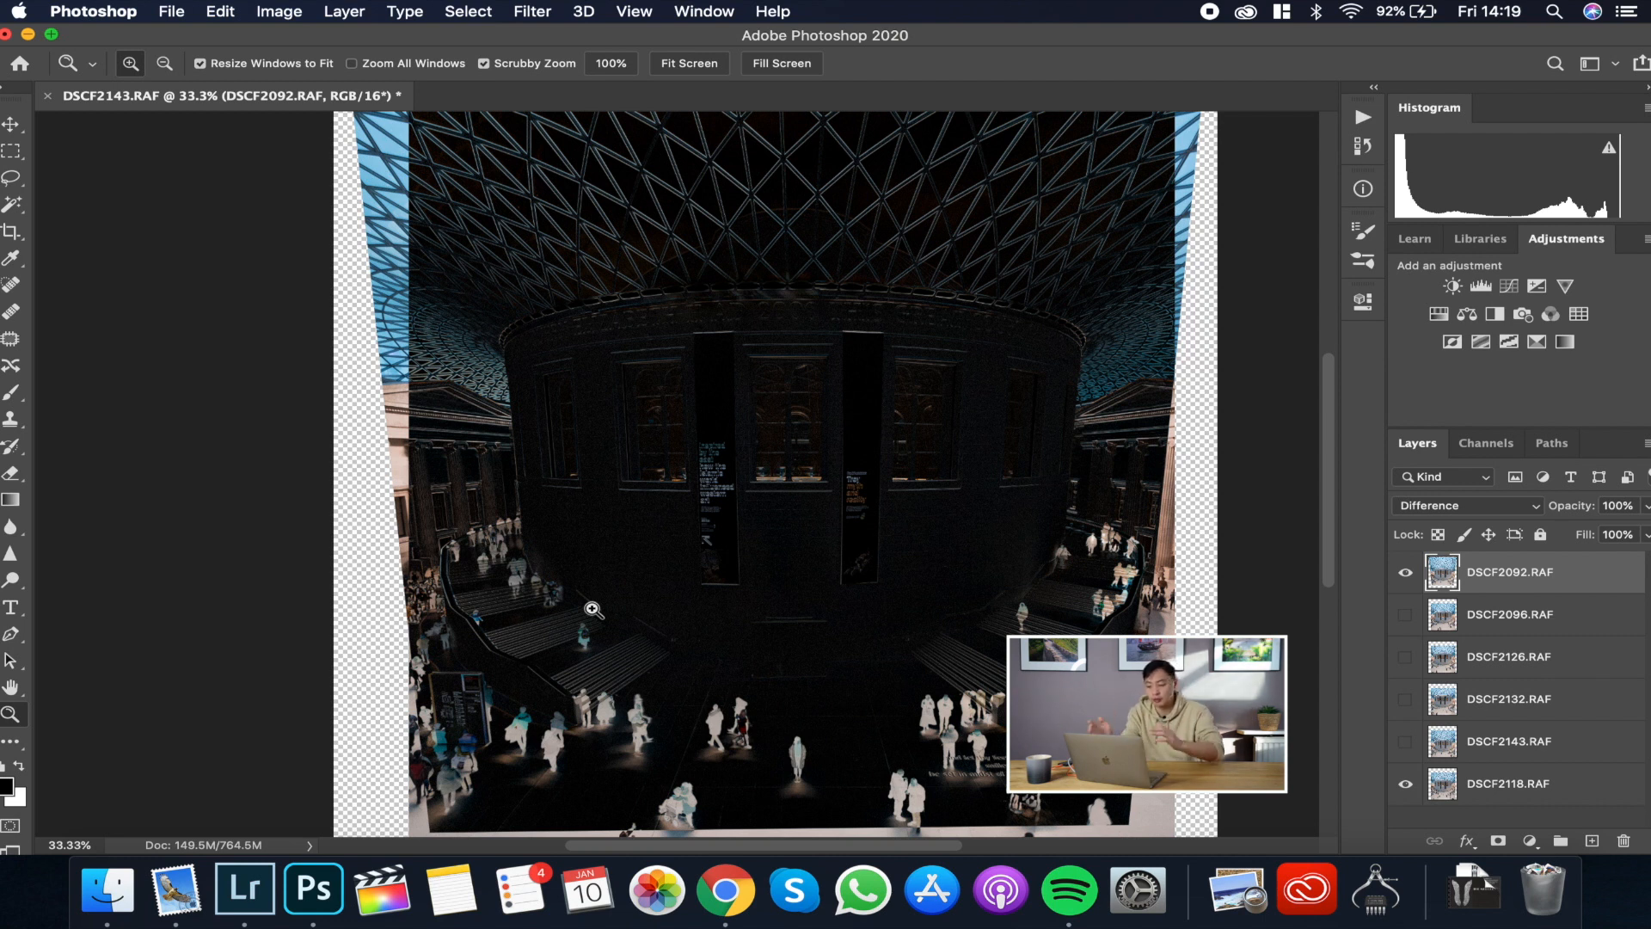
Step: Nudge the DSCF2092.RAF layer with the Move tool in small steps to minimise the difference lines on the left staircase's lower flights
{"action": "left_click_drag", "start_coordinate": [499, 644], "coordinate": [522, 657]}
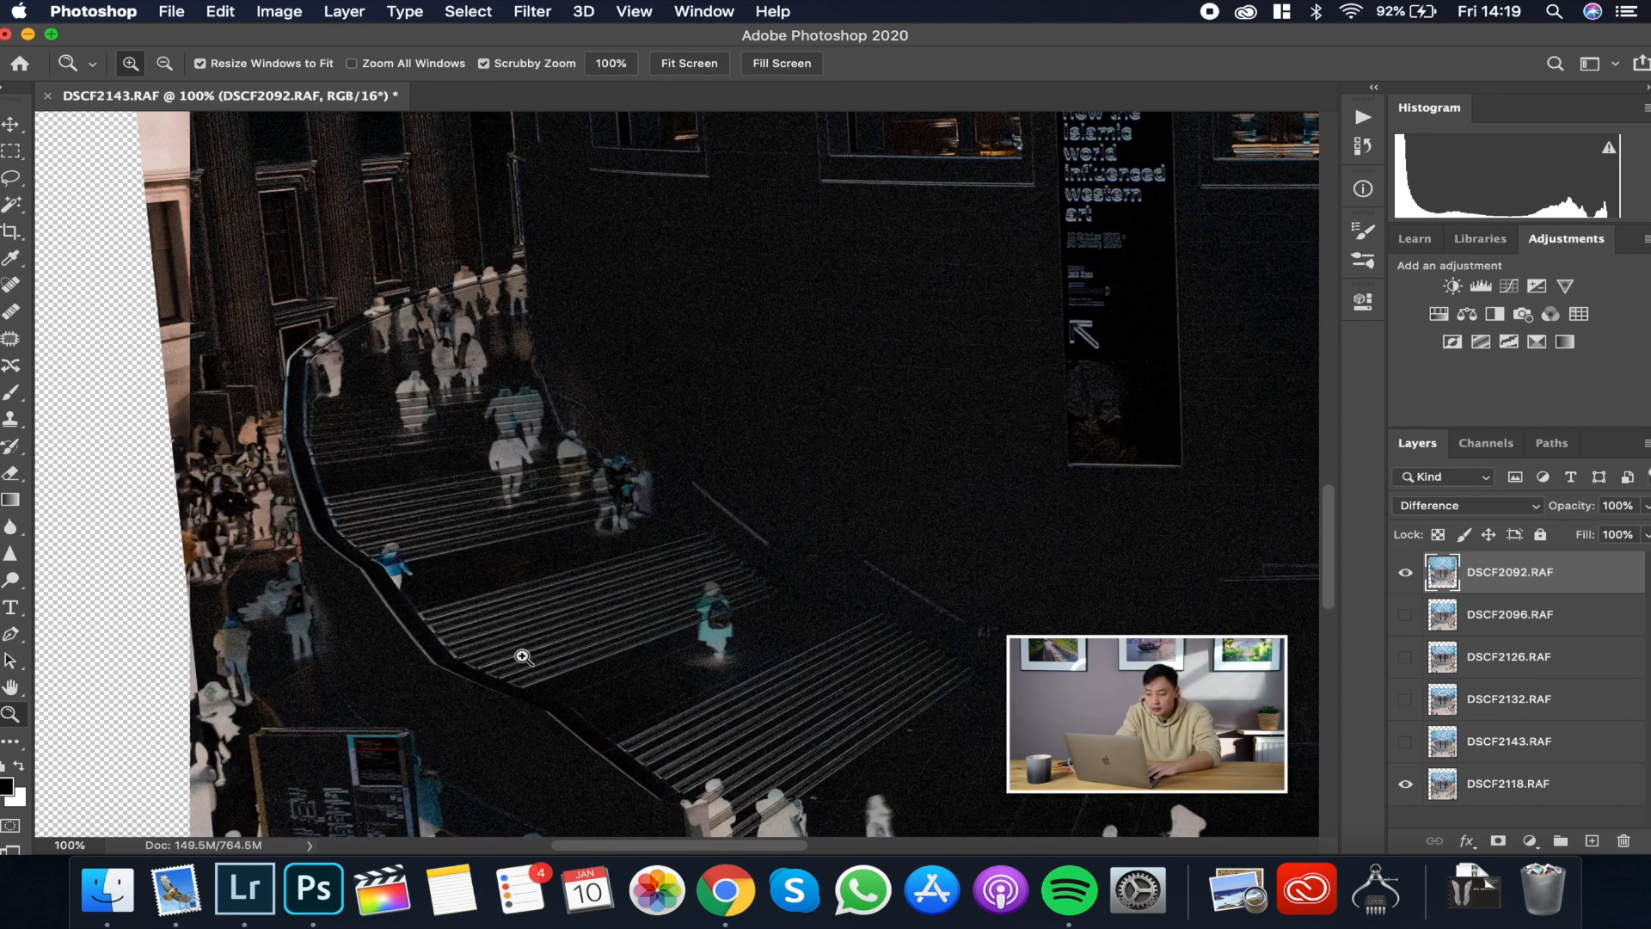
{"action": "left_click", "coordinate": [522, 657]}
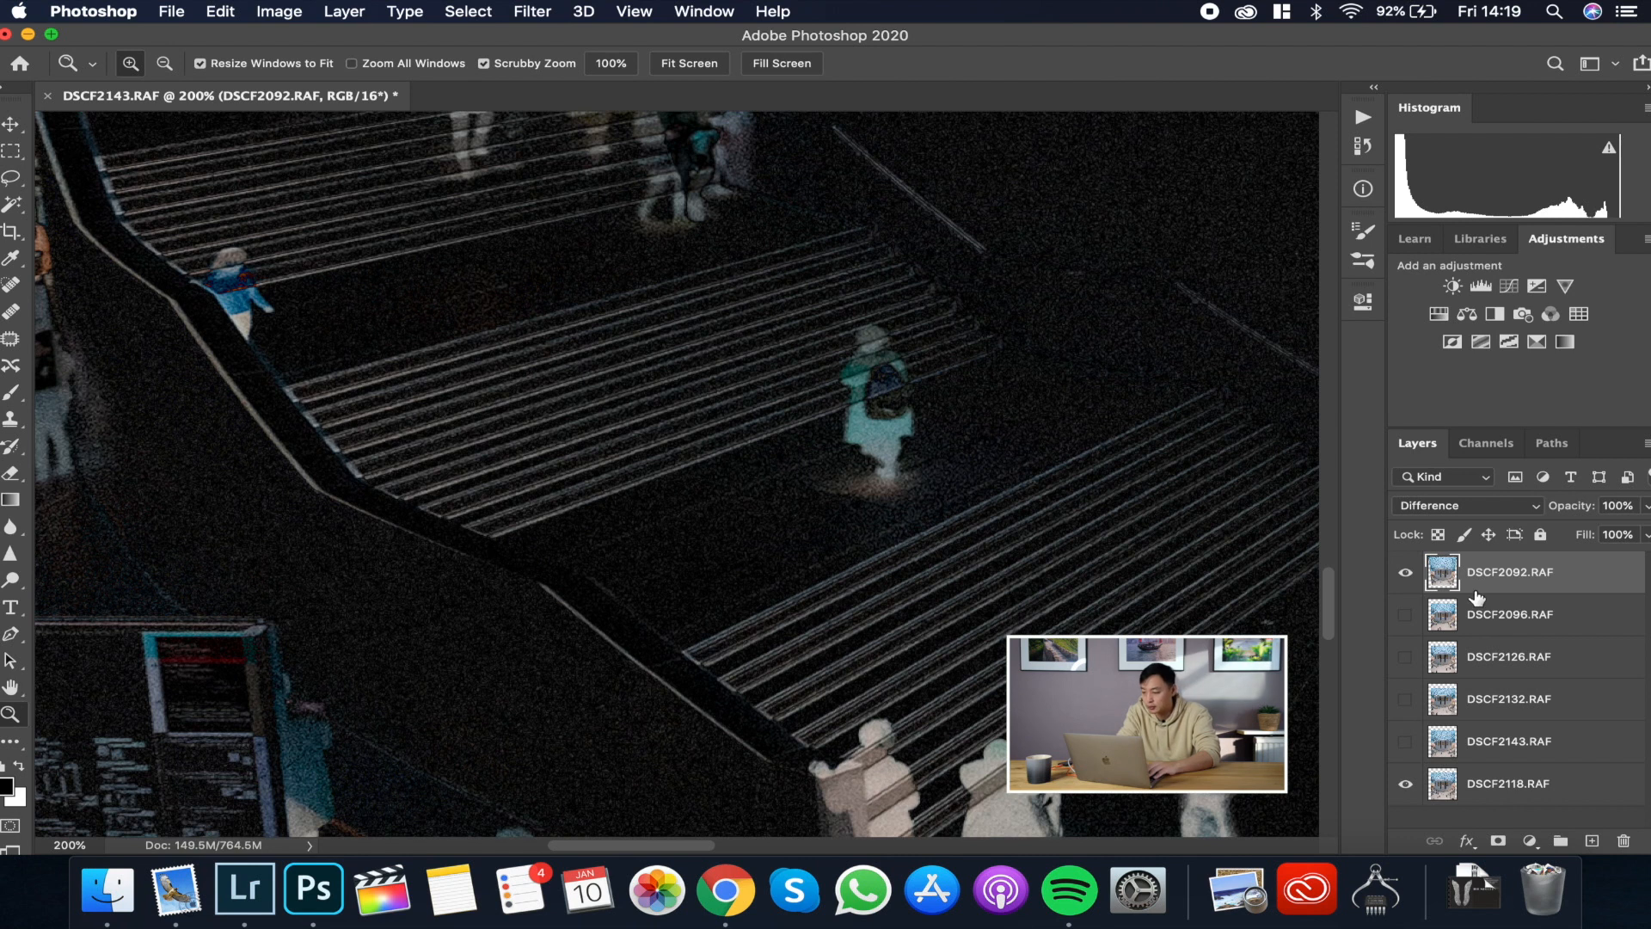
{"action": "scroll", "coordinate": [1023, 608], "scroll_direction": "right", "scroll_amount": 5}
{"action": "scroll", "coordinate": [1023, 609], "scroll_direction": "down", "scroll_amount": 1}
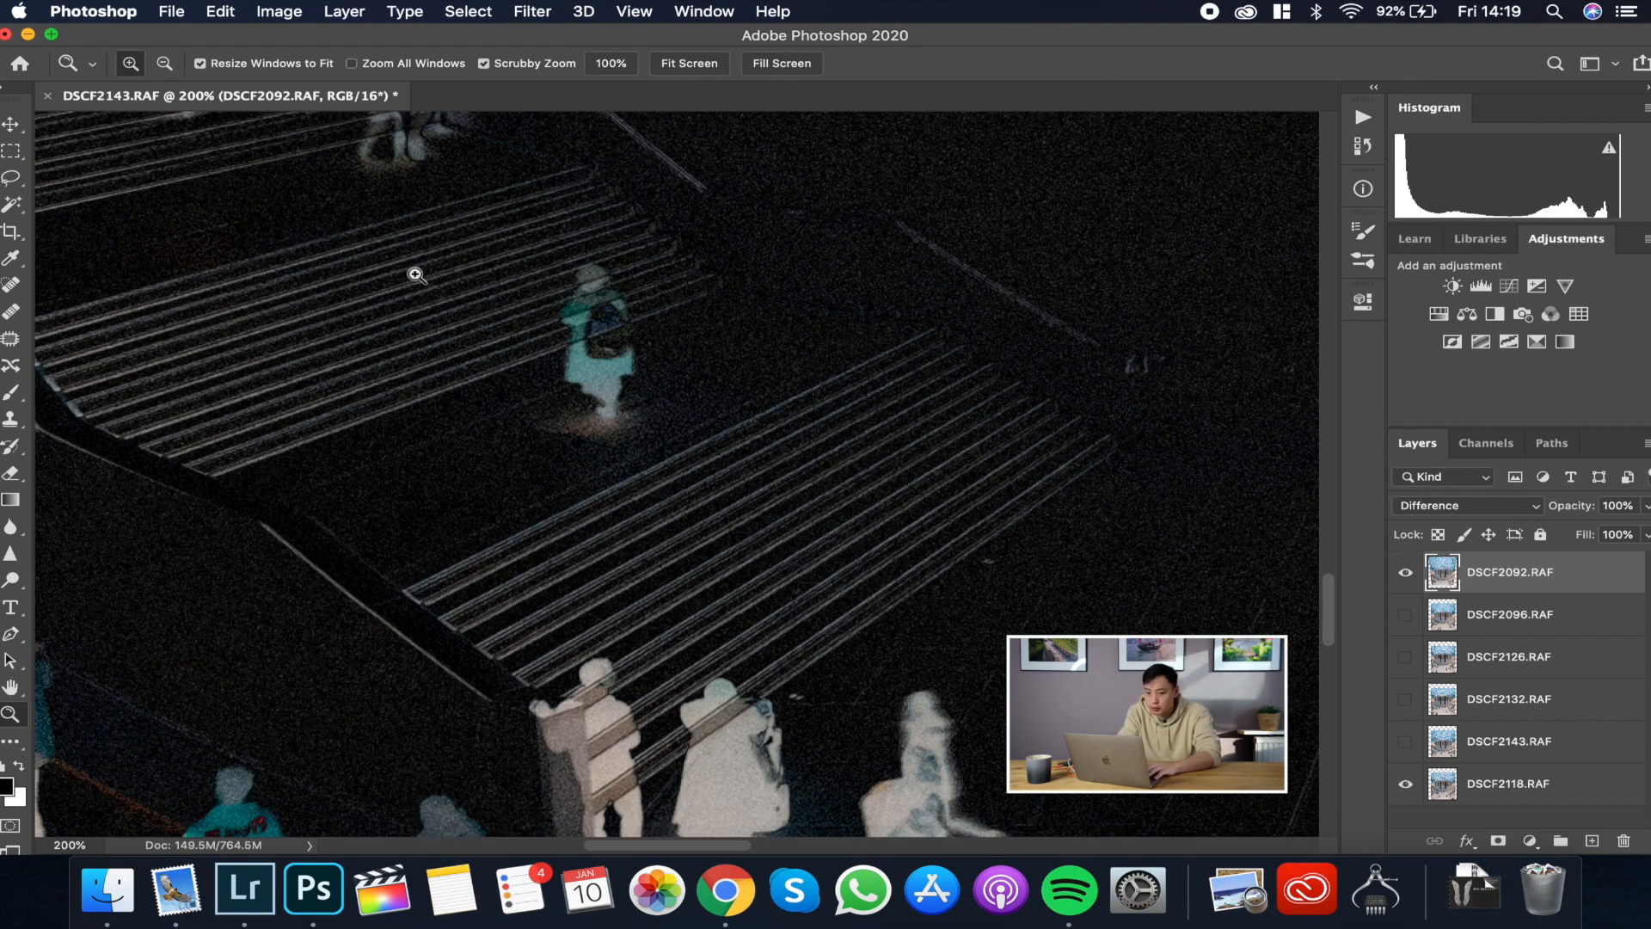
{"action": "left_click", "coordinate": [12, 127]}
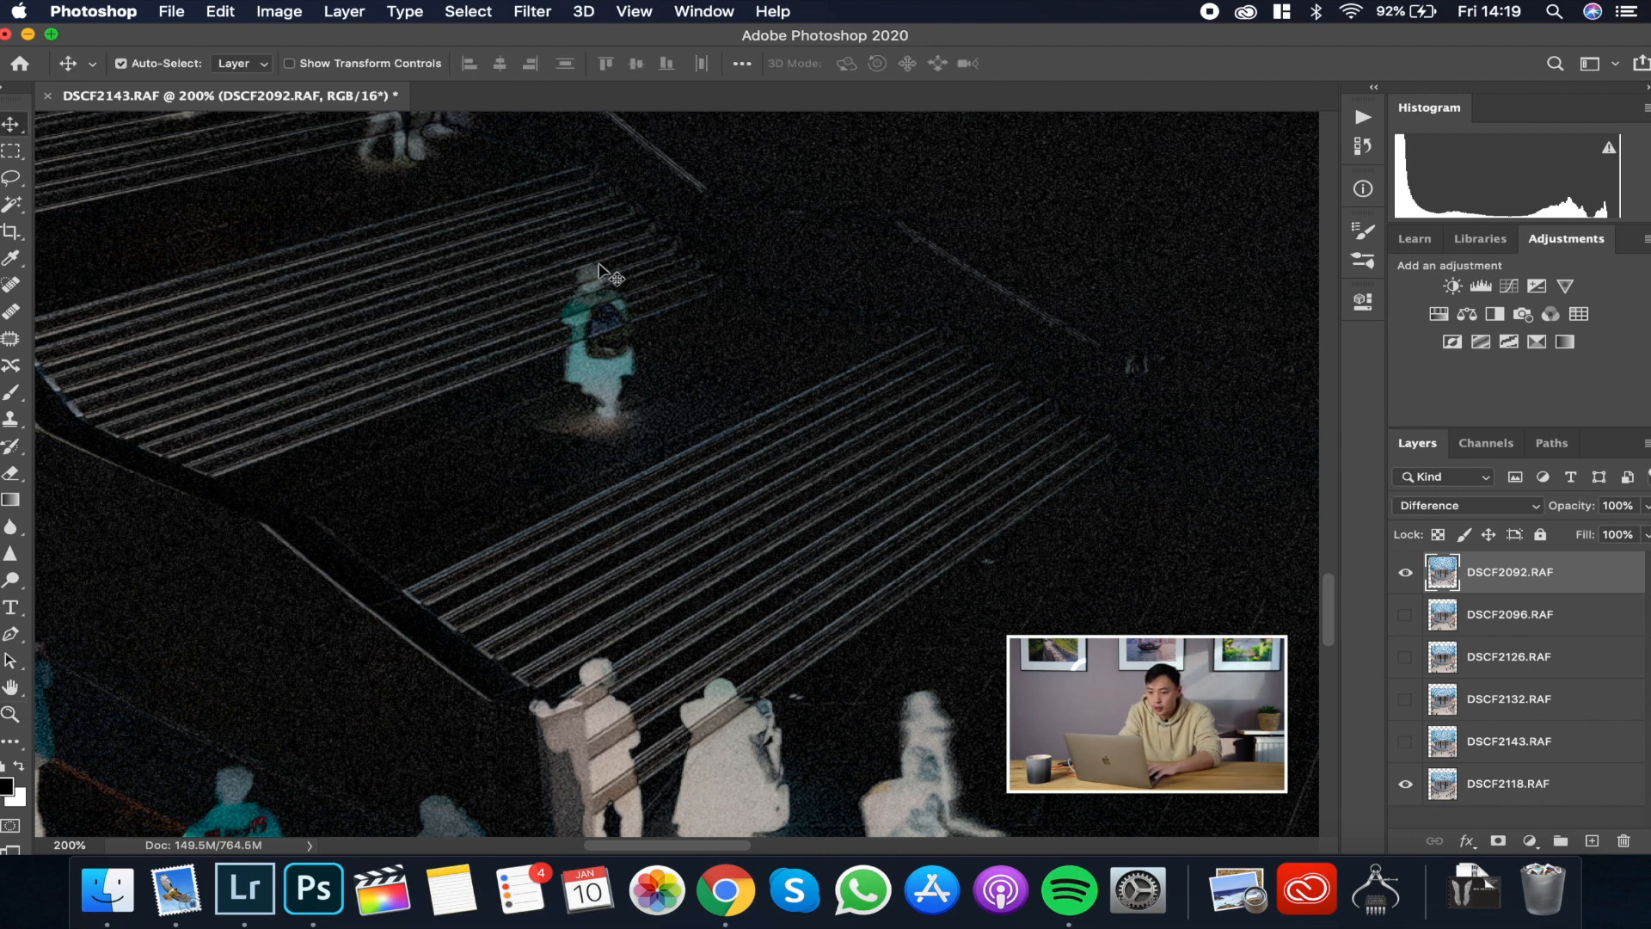
{"action": "key", "text": "Up"}
{"action": "key", "text": "Down"}
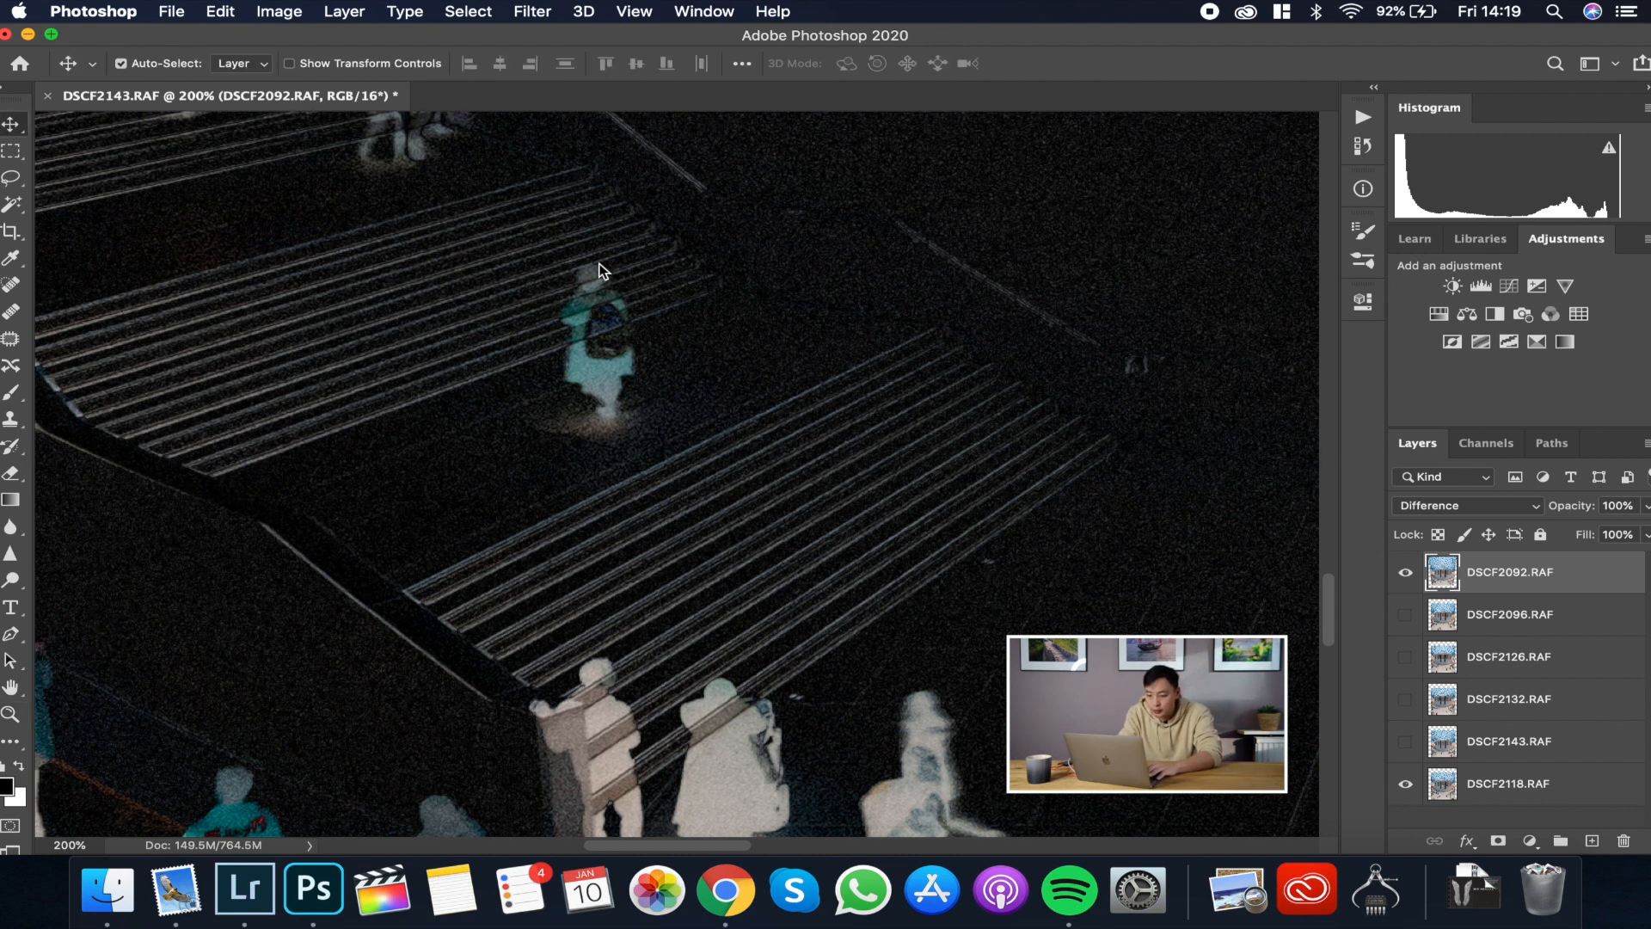
{"action": "key", "text": "Left"}
{"action": "key", "text": "Down"}
{"action": "key", "text": "Down"}
{"action": "key", "text": "Down"}
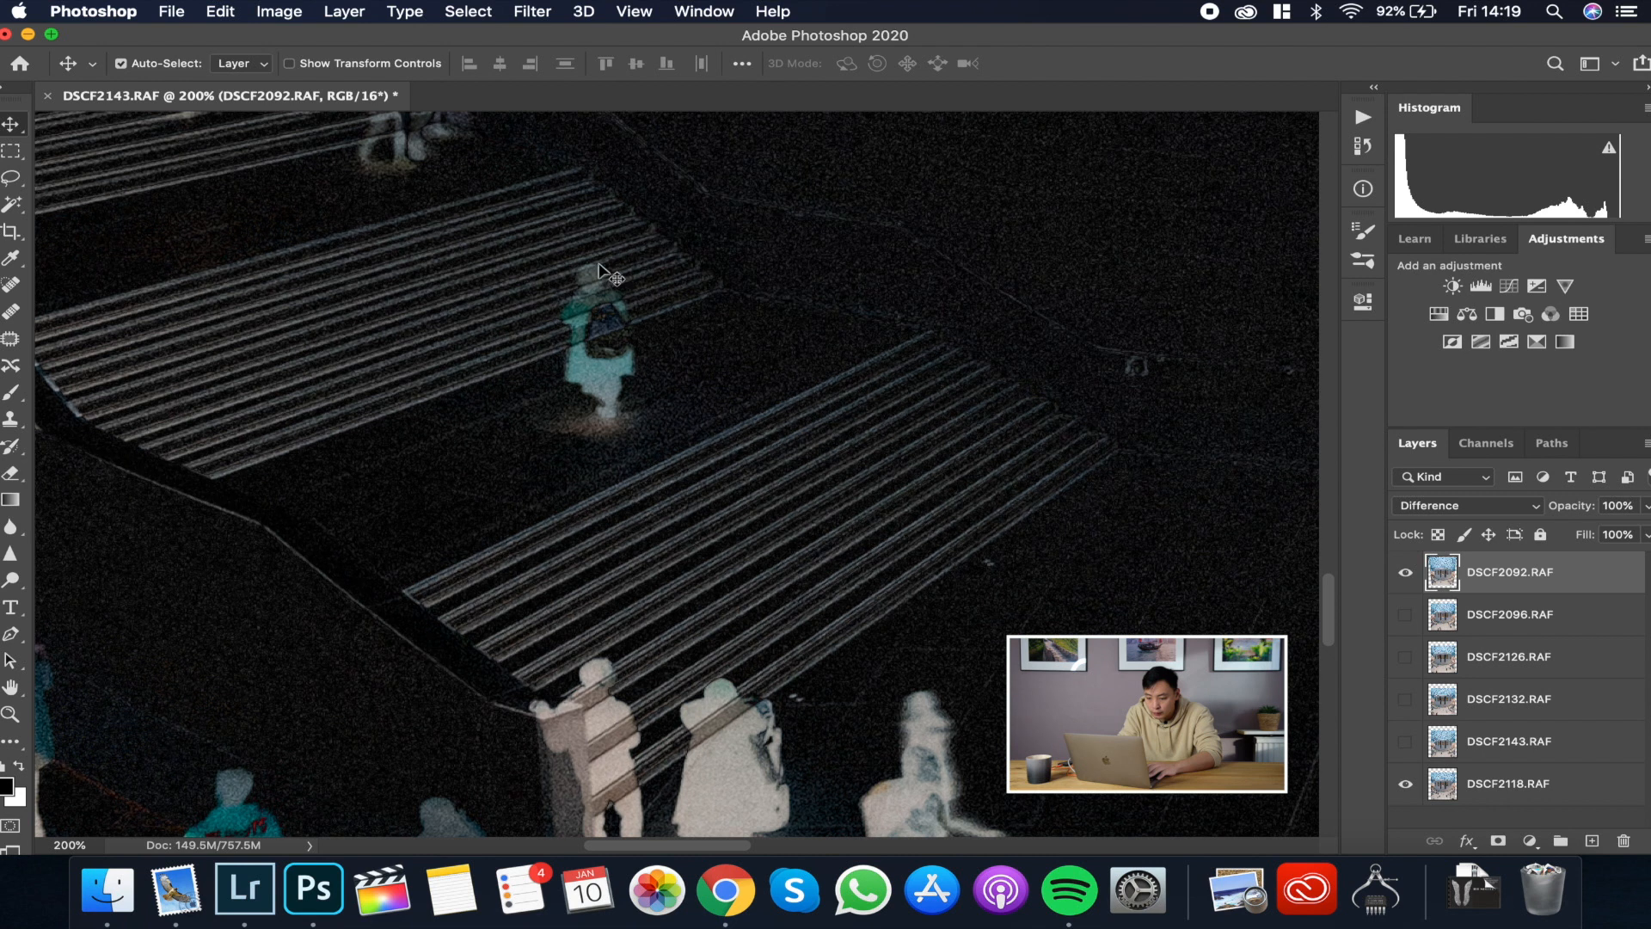
{"action": "key", "text": "Left"}
{"action": "key", "text": "Down"}
{"action": "key", "text": "Up"}
{"action": "key", "text": "Up"}
{"action": "key", "text": "Up"}
{"action": "key", "text": "Up"}
{"action": "key", "text": "Up"}
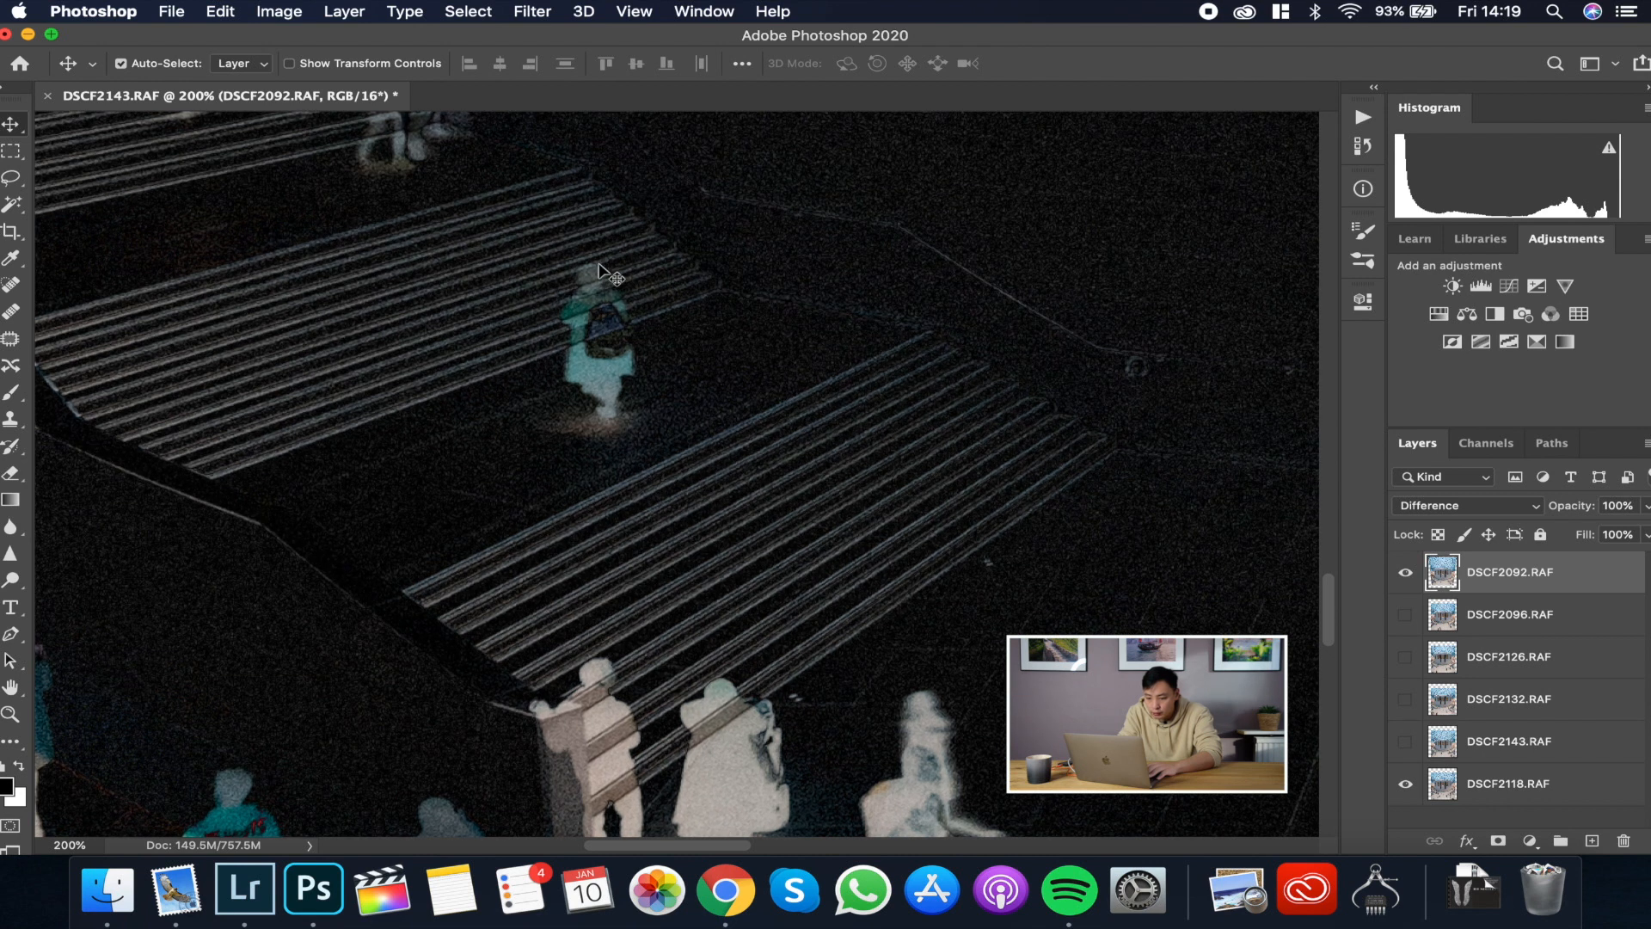
{"action": "key", "text": "Up"}
{"action": "key", "text": "Up"}
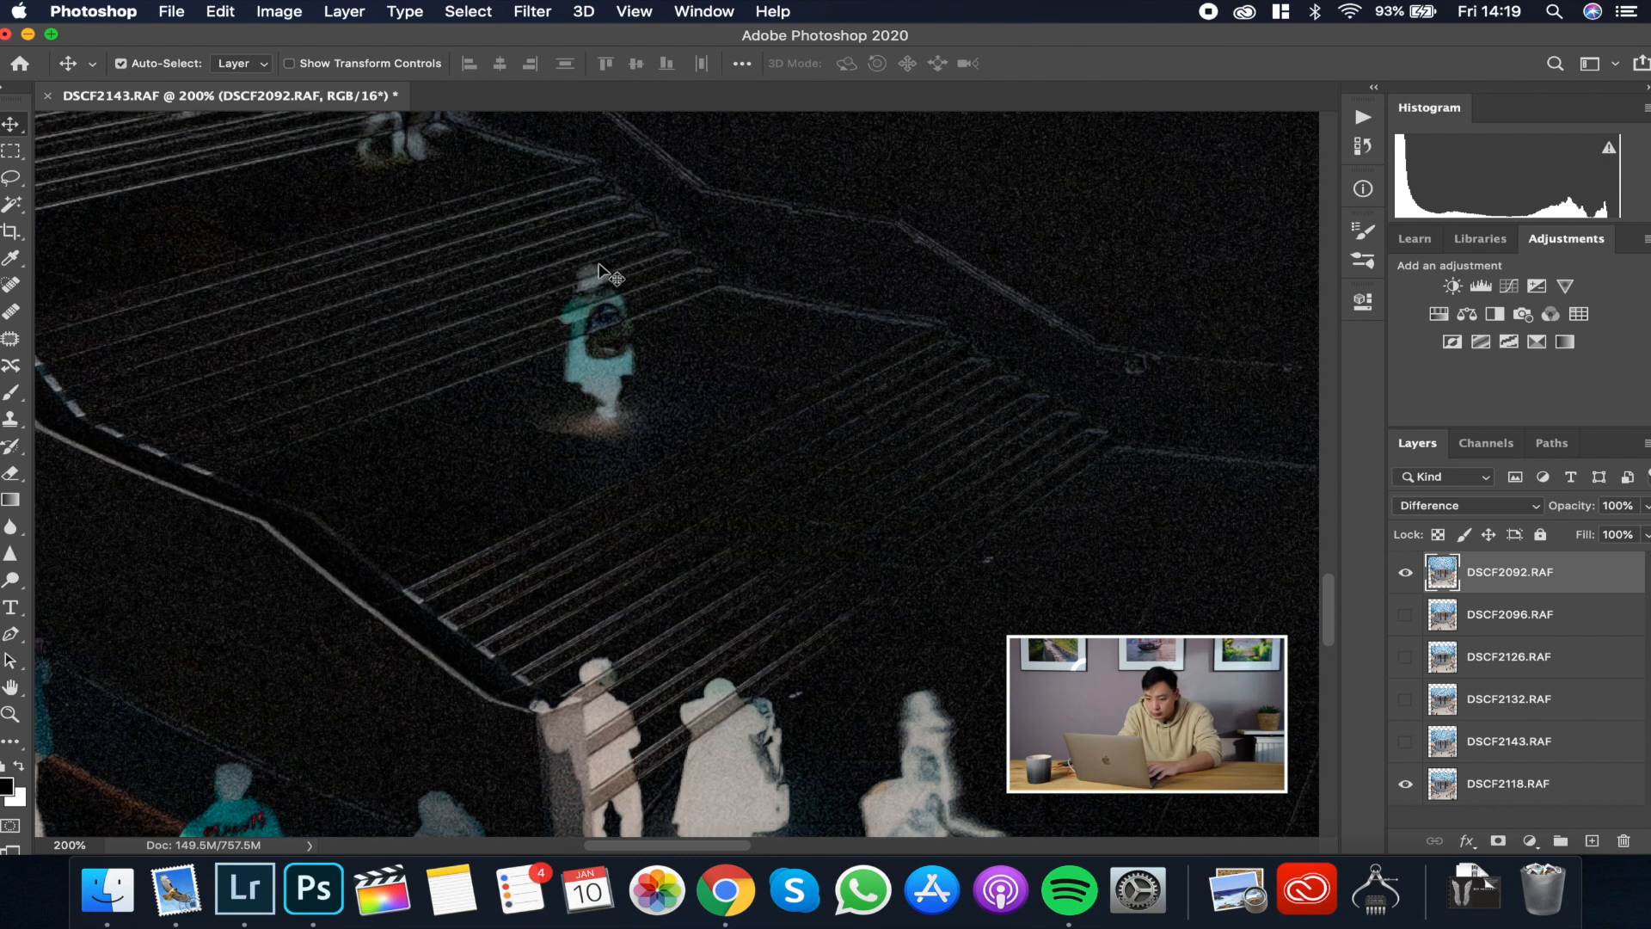
{"action": "key", "text": "Left"}
{"action": "key", "text": "Left"}
{"action": "key", "text": "Down"}
{"action": "key", "text": "Down"}
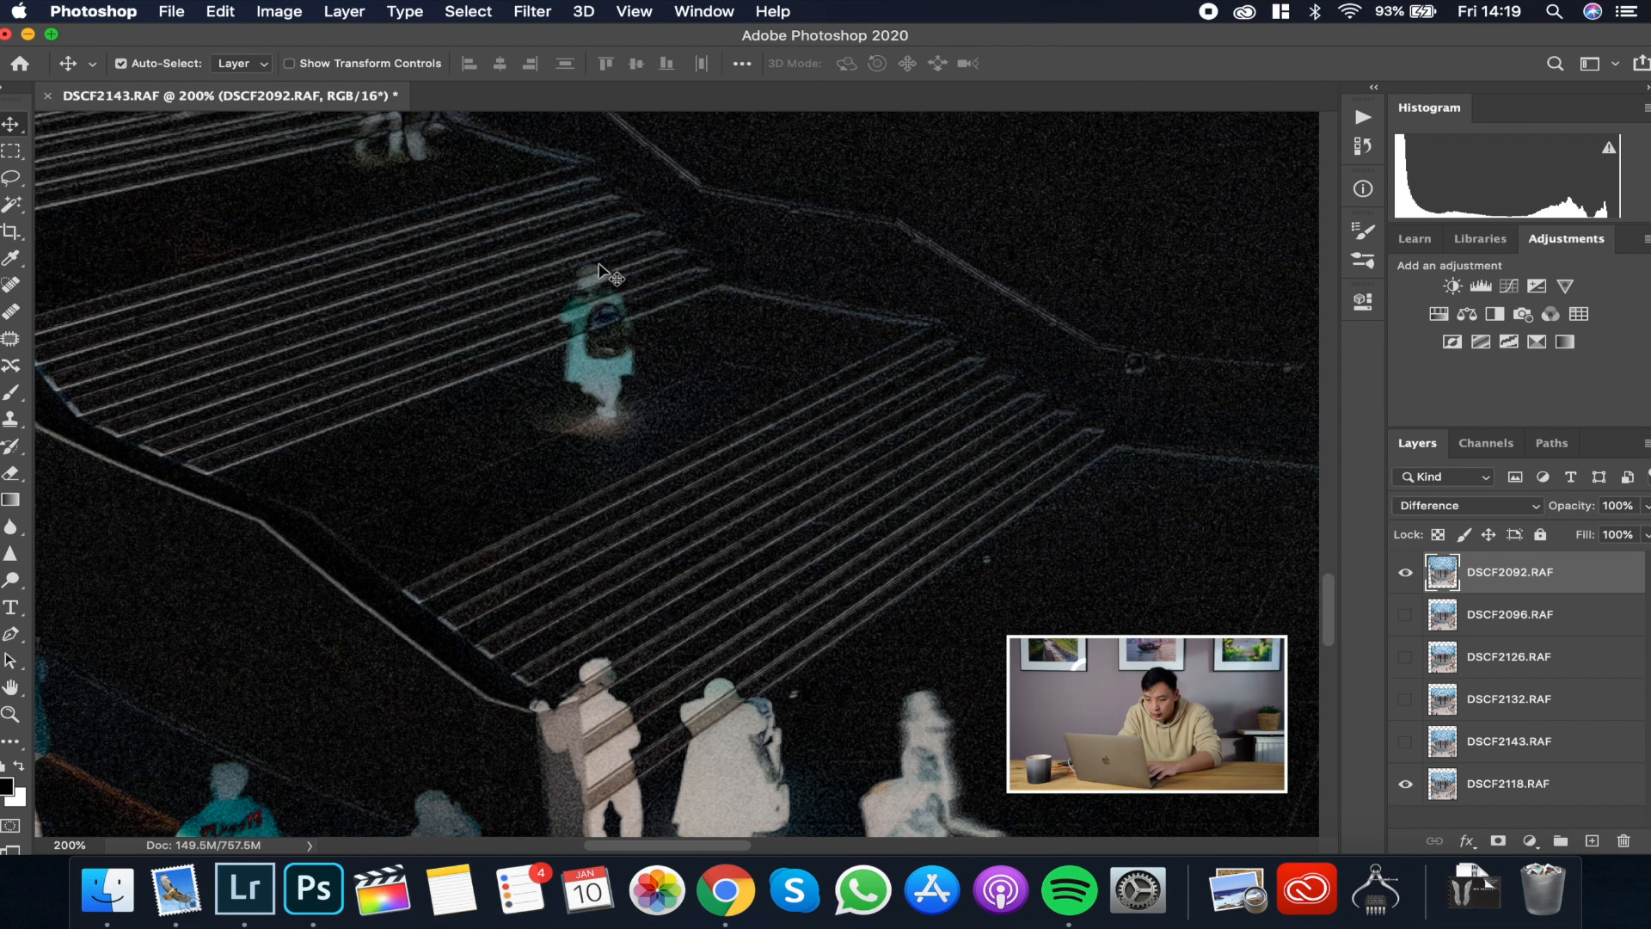
{"action": "key", "text": "Left"}
{"action": "key", "text": "Left"}
{"action": "key", "text": "Right"}
{"action": "key", "text": "Right"}
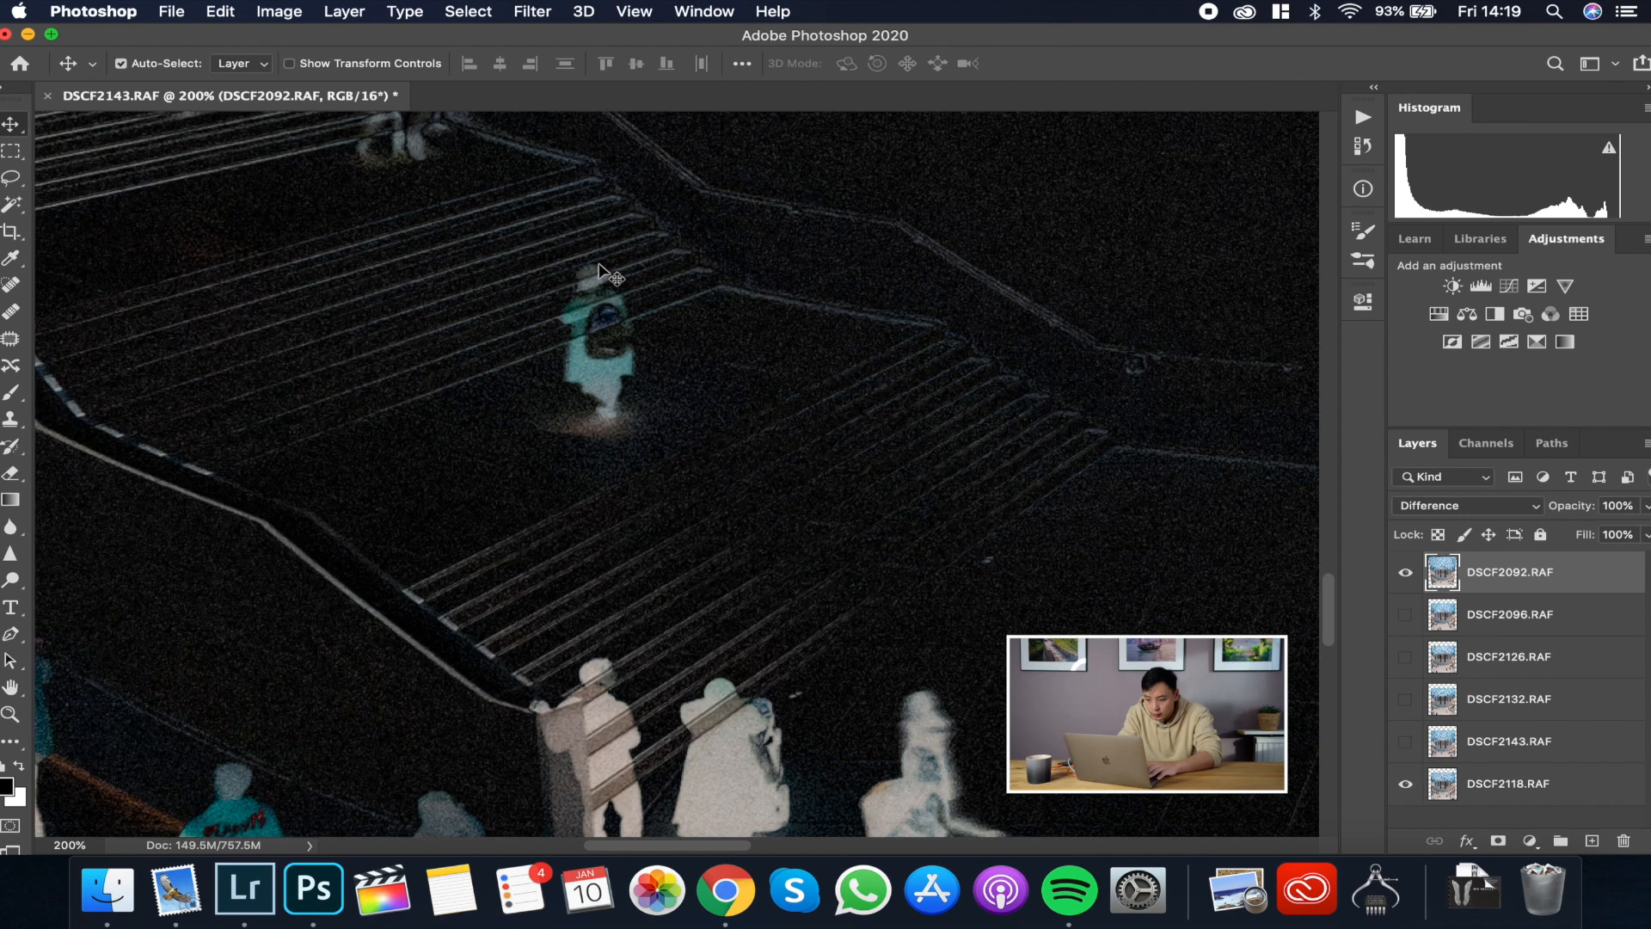
{"action": "key", "text": "Right"}
Step: Nudge the DSCF2092.RAF layer in small steps to minimise the difference lines along the left staircase's upper and middle flights
{"action": "scroll", "coordinate": [599, 270], "scroll_direction": "up", "scroll_amount": 7}
{"action": "scroll", "coordinate": [600, 270], "scroll_direction": "left", "scroll_amount": 6}
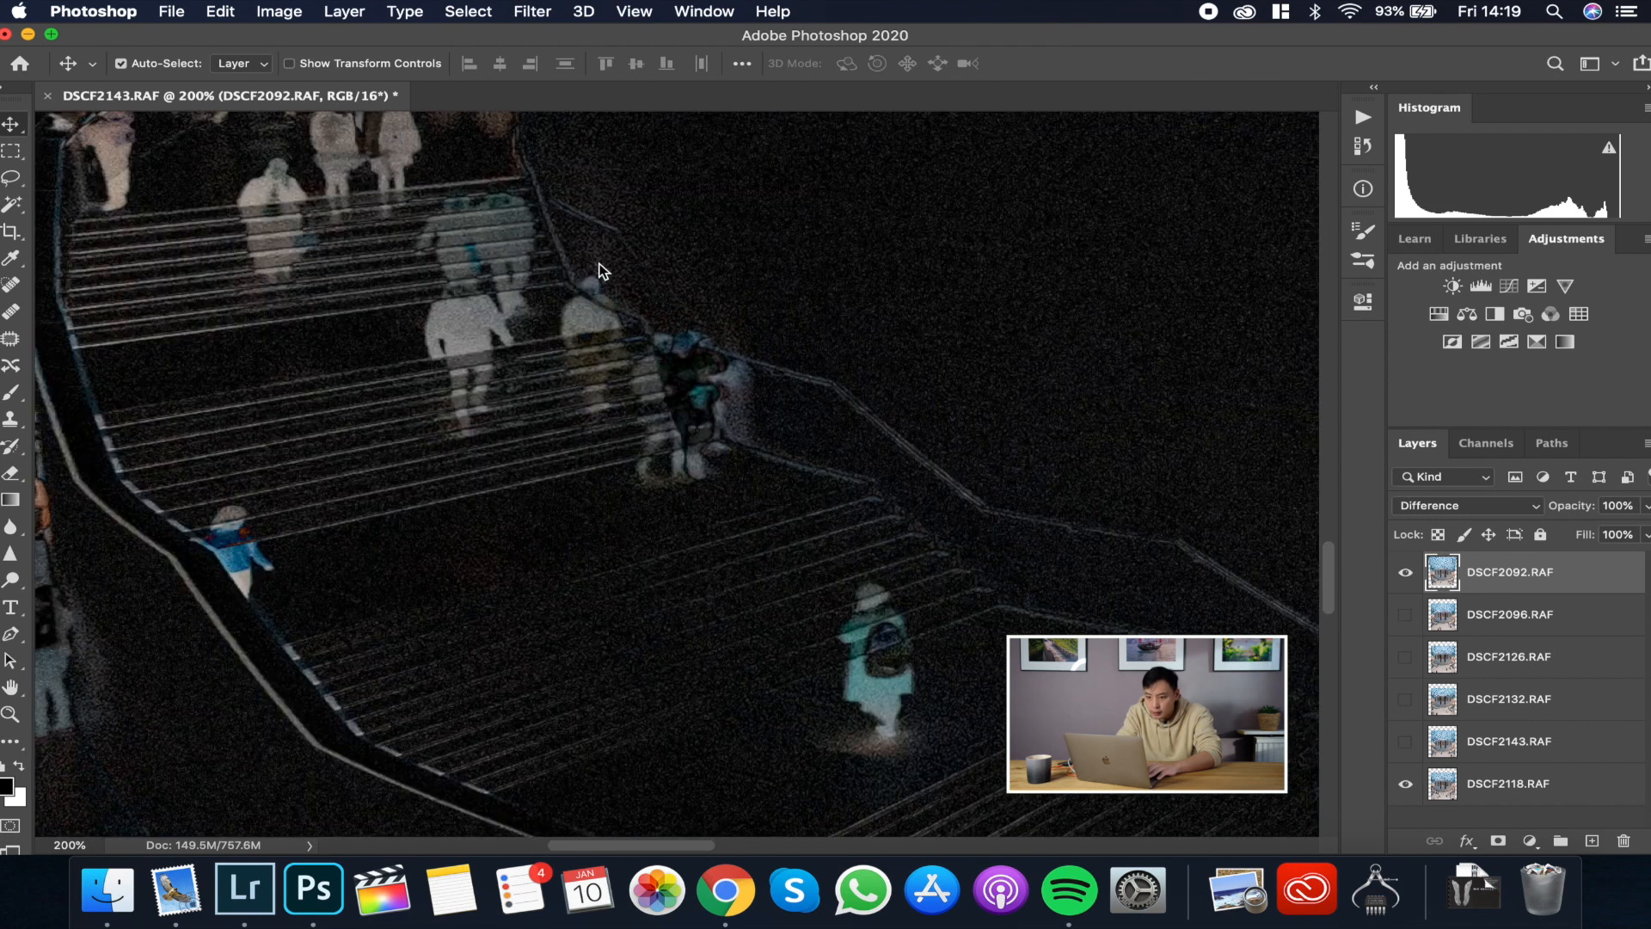
{"action": "key", "text": "Left"}
{"action": "key", "text": "Left"}
{"action": "key", "text": "Left"}
{"action": "key", "text": "Left"}
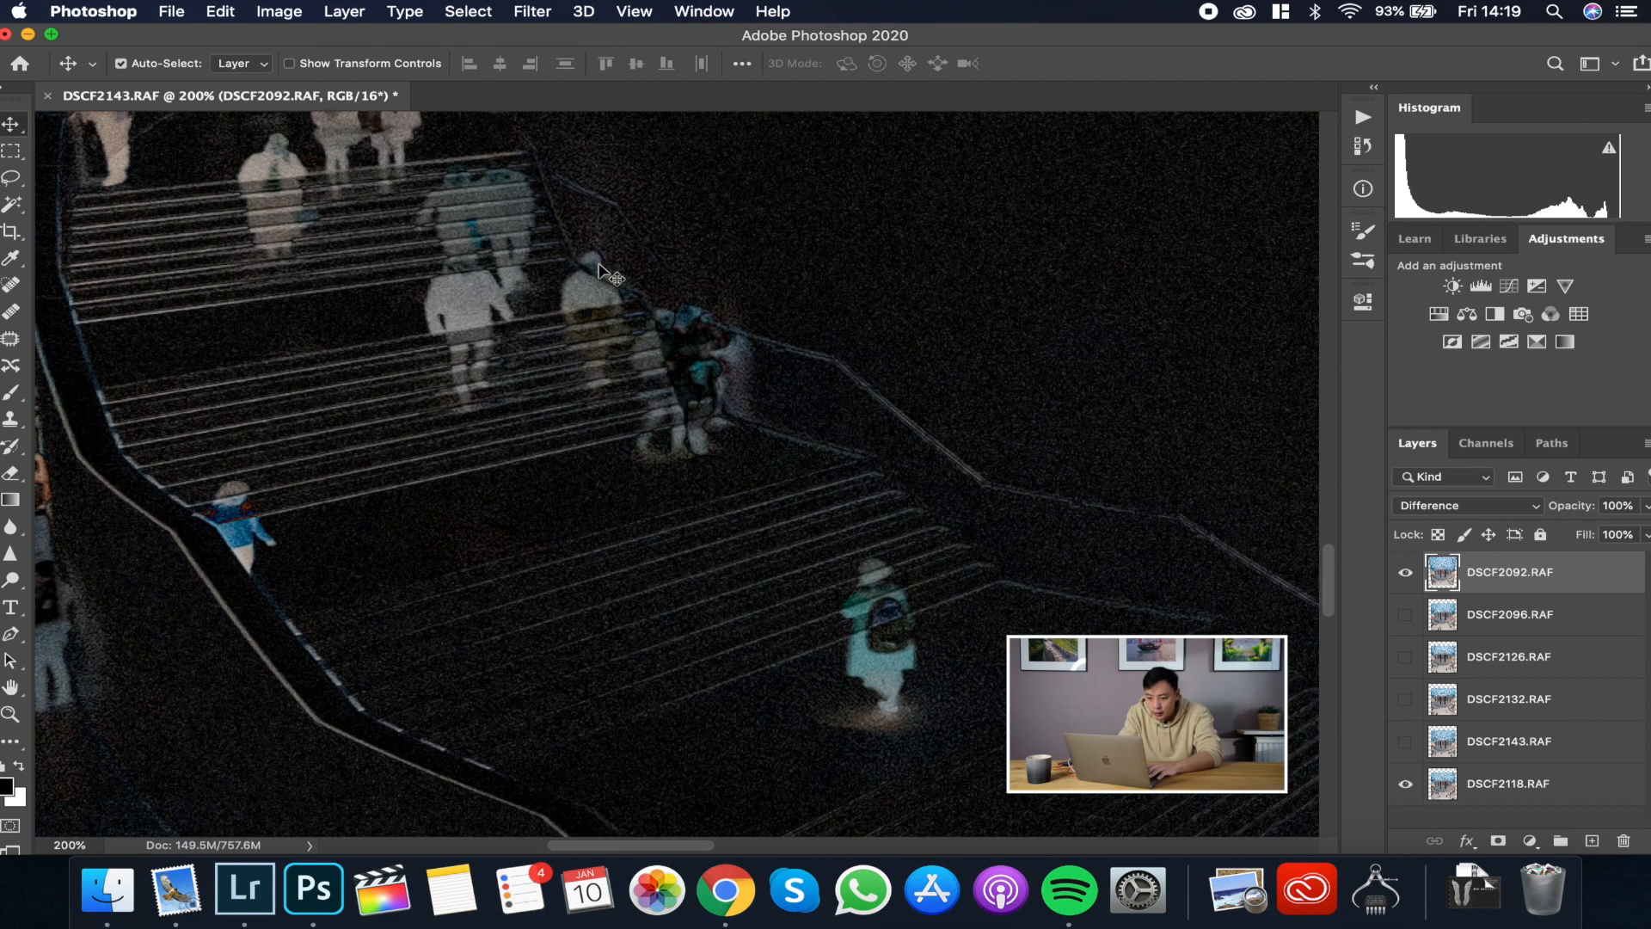
{"action": "key", "text": "Left"}
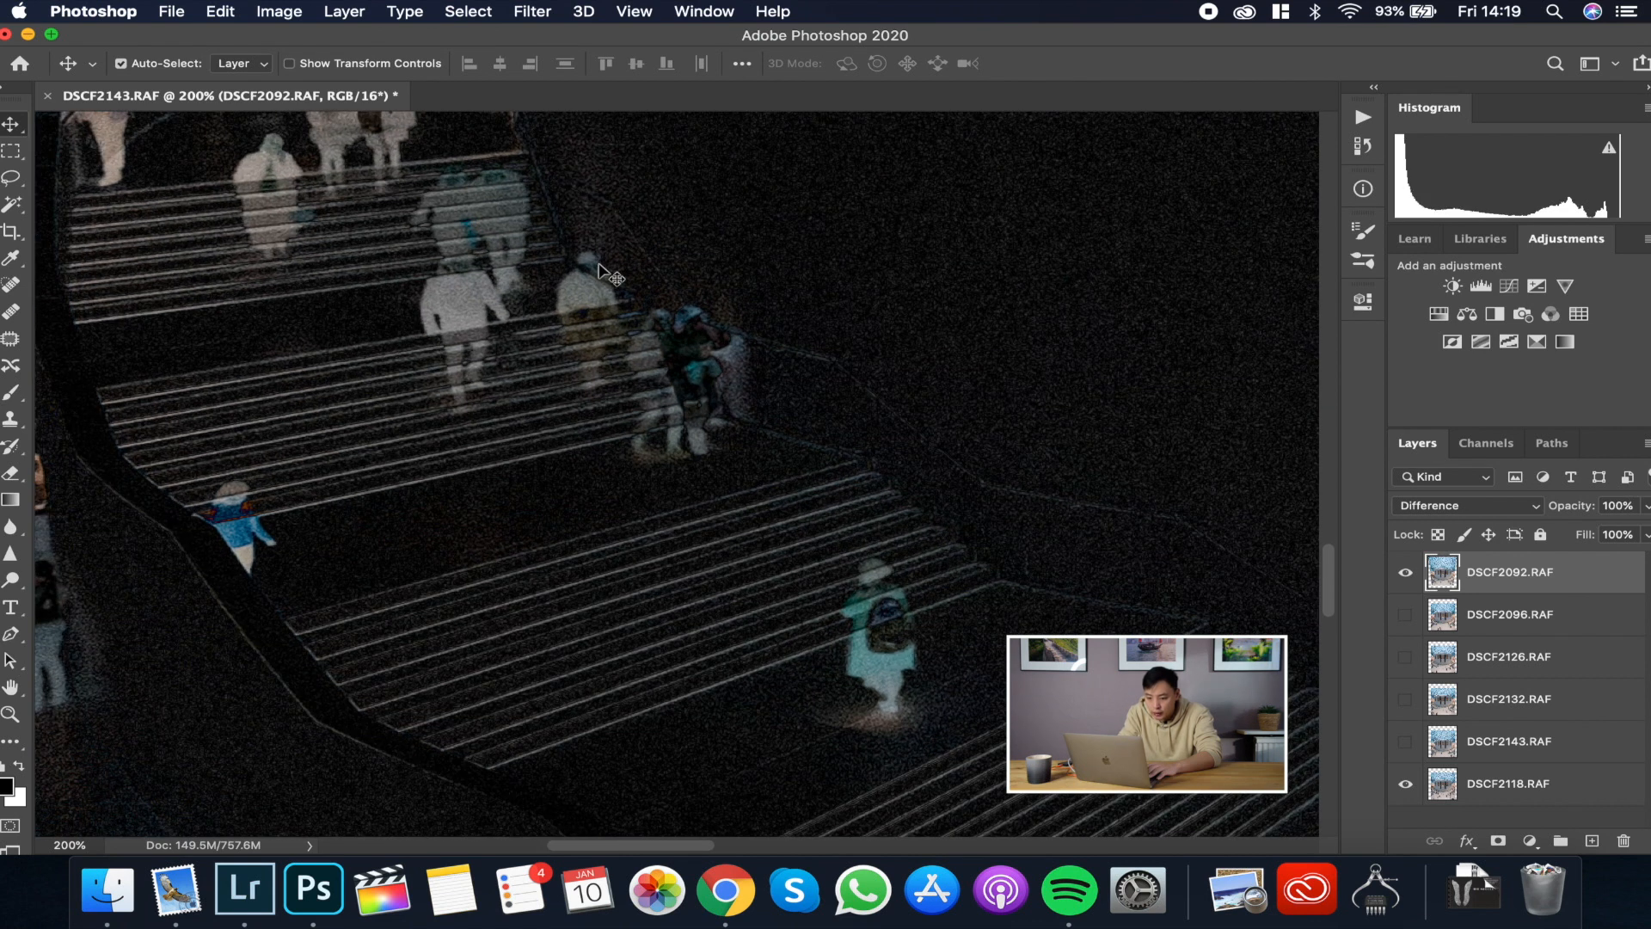
{"action": "key", "text": "Right"}
{"action": "key", "text": "Right"}
{"action": "key", "text": "Left"}
{"action": "key", "text": "Left"}
{"action": "key", "text": "Down"}
{"action": "scroll", "coordinate": [599, 267], "scroll_direction": "down", "scroll_amount": 5}
{"action": "scroll", "coordinate": [599, 266], "scroll_direction": "right", "scroll_amount": 3}
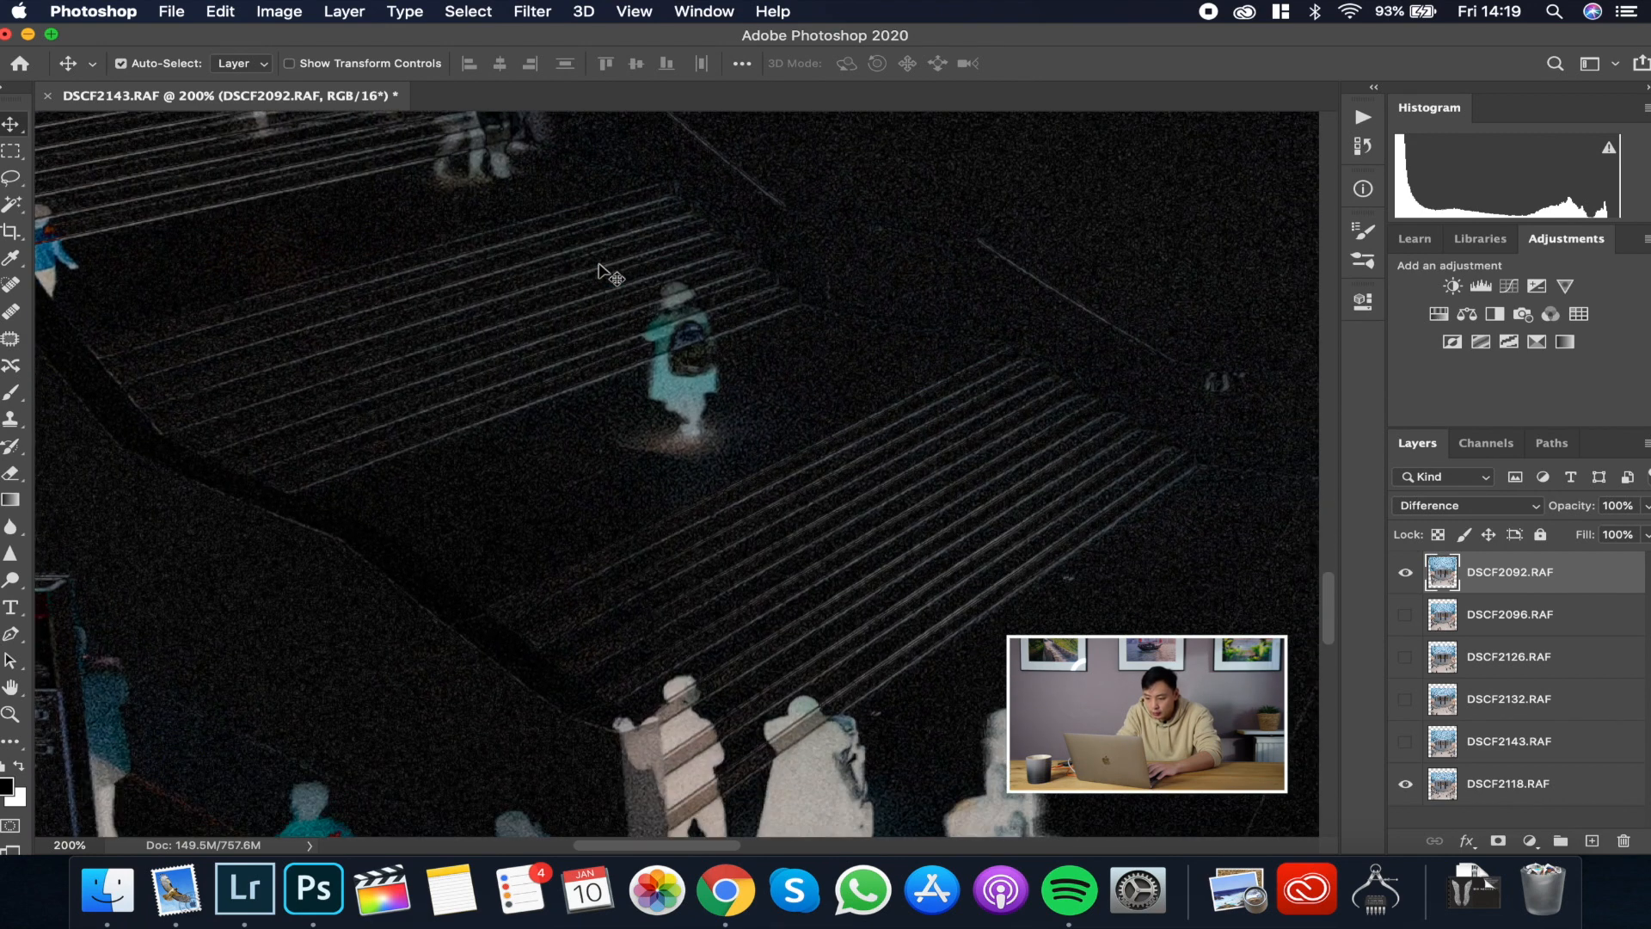
{"action": "scroll", "coordinate": [600, 267], "scroll_direction": "up", "scroll_amount": 5}
{"action": "scroll", "coordinate": [599, 267], "scroll_direction": "left", "scroll_amount": 4}
{"action": "scroll", "coordinate": [599, 266], "scroll_direction": "down", "scroll_amount": 4}
{"action": "scroll", "coordinate": [600, 267], "scroll_direction": "right", "scroll_amount": 5}
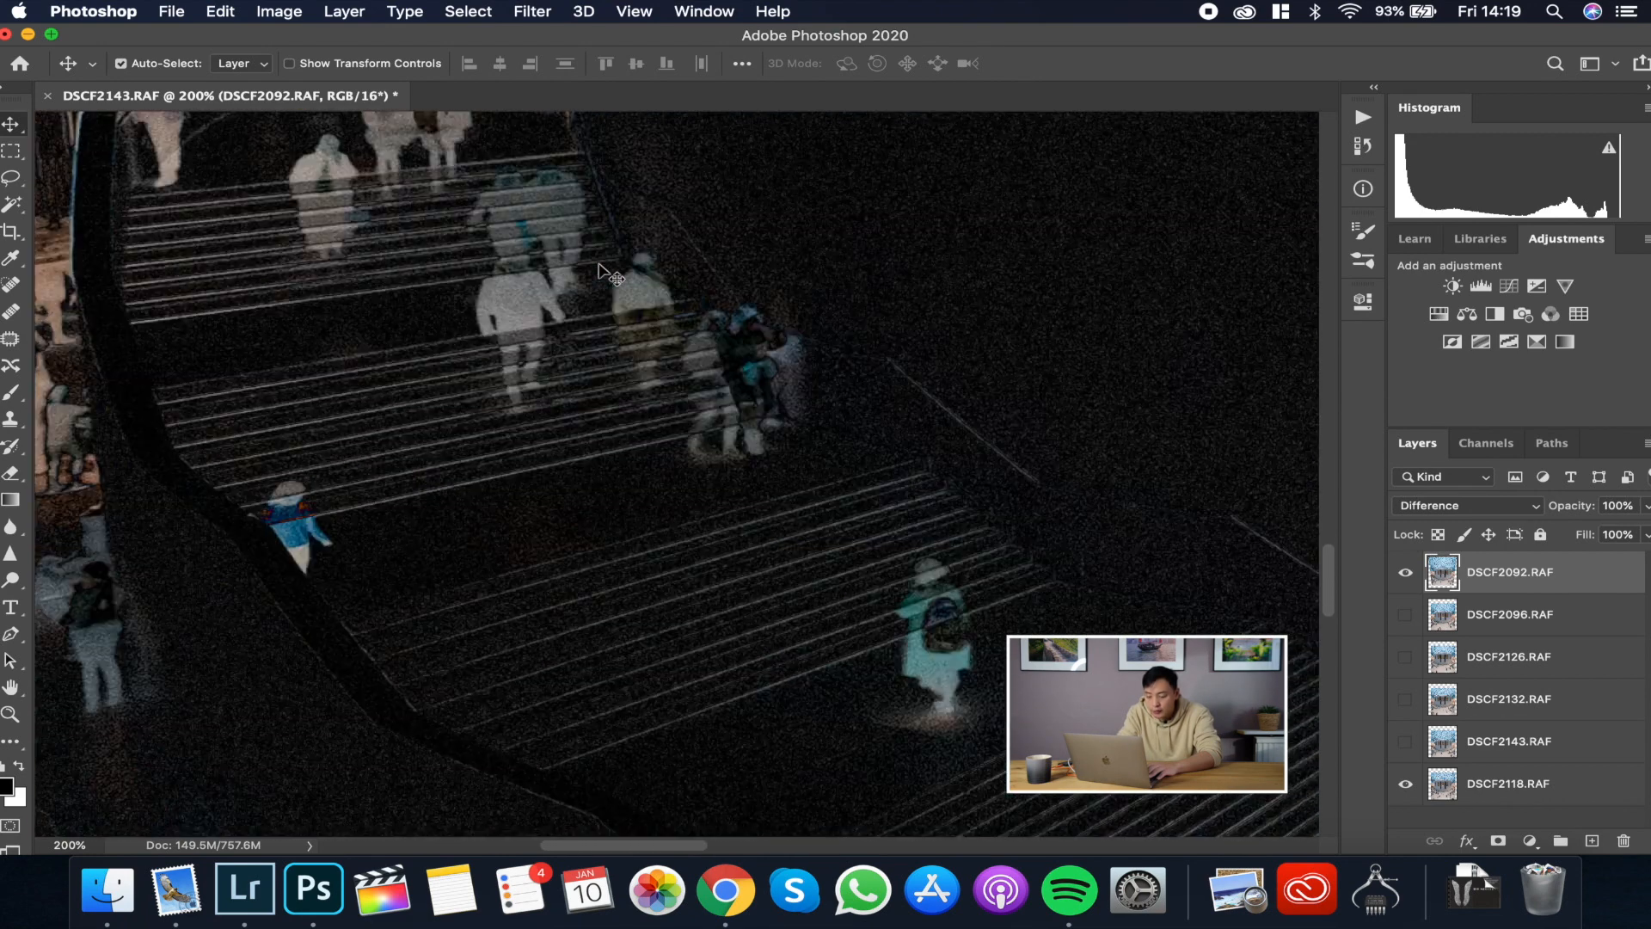
Step: Set the DSCF2092.RAF layer's blend mode back to Normal
{"action": "left_click", "coordinate": [1455, 505]}
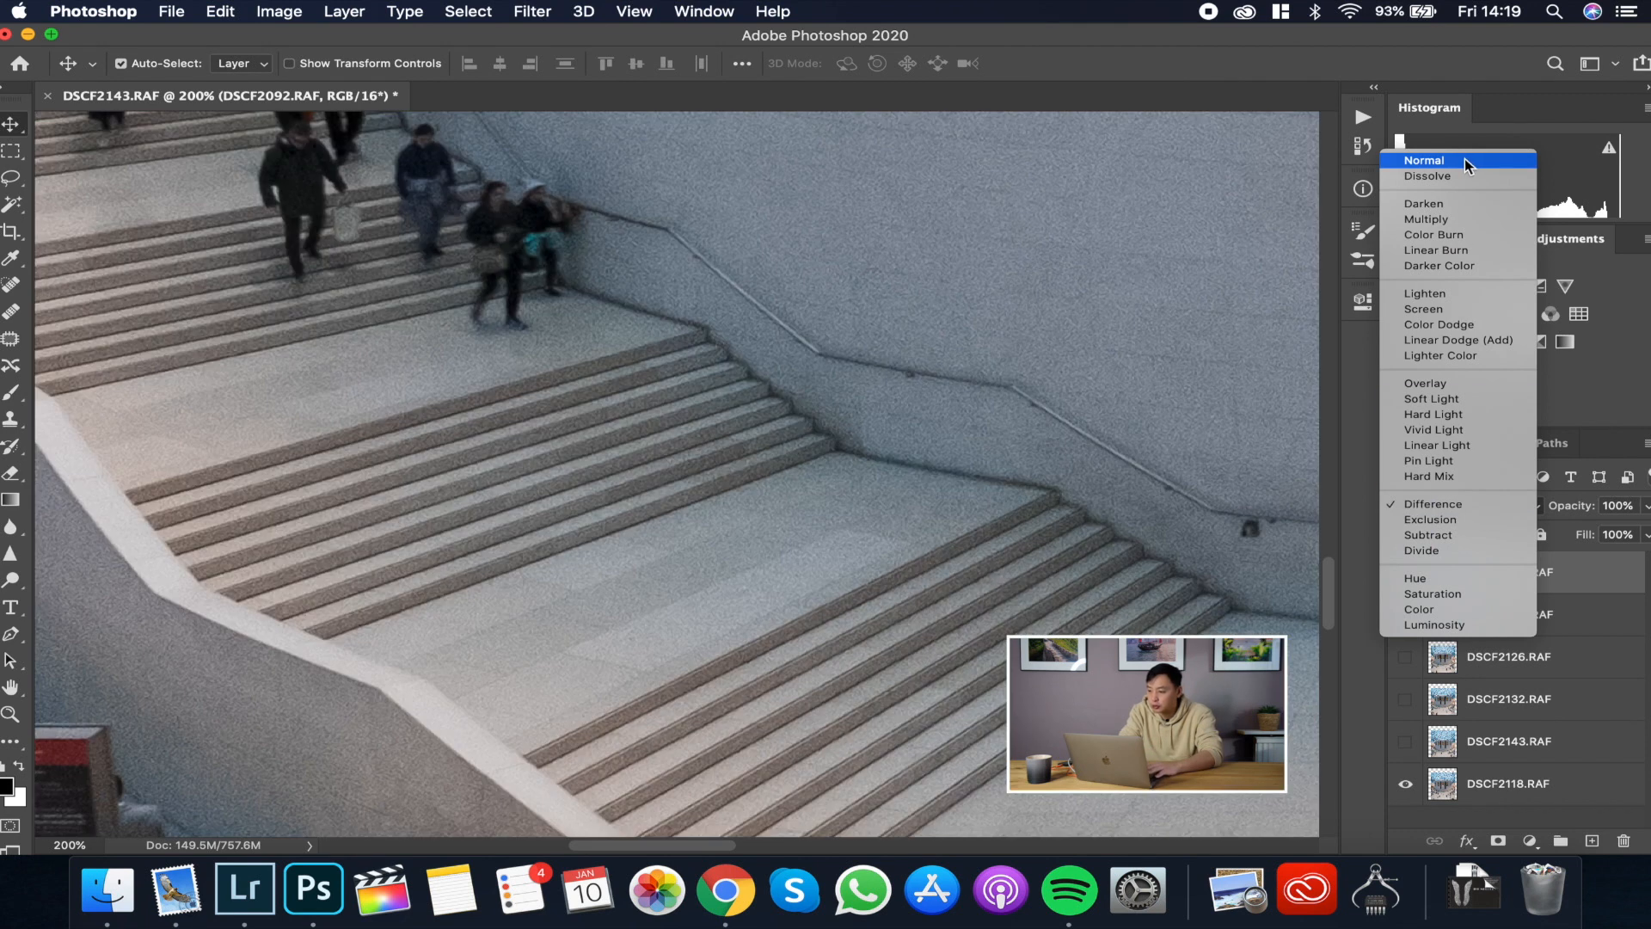
{"action": "left_click", "coordinate": [1463, 158]}
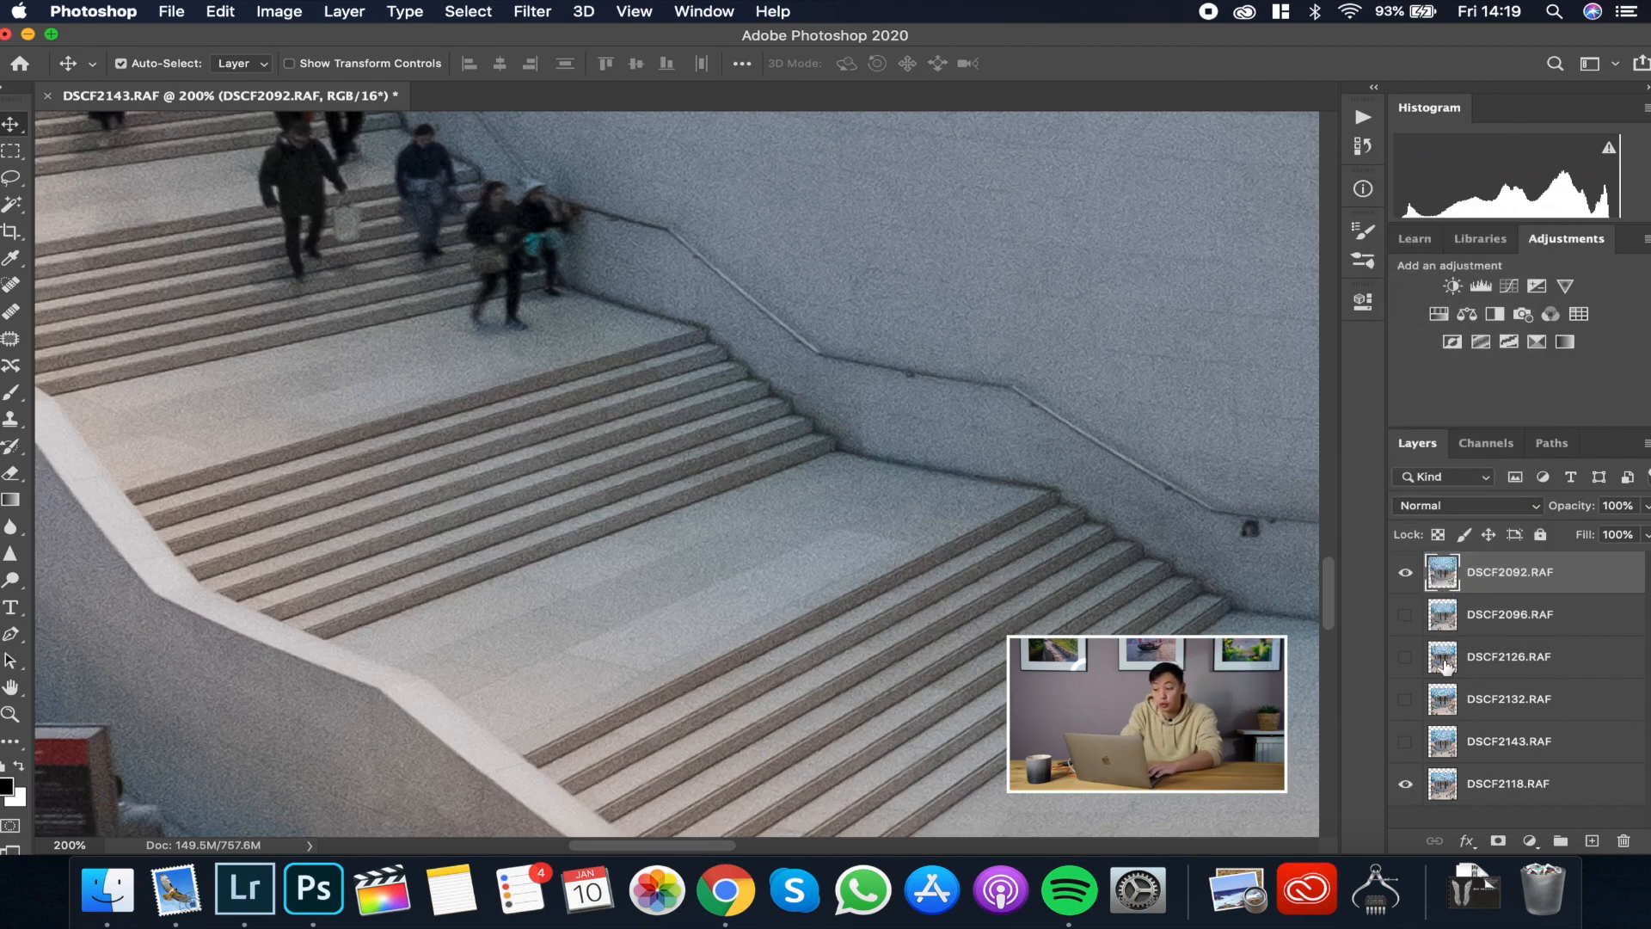
{"action": "left_click", "coordinate": [1486, 505]}
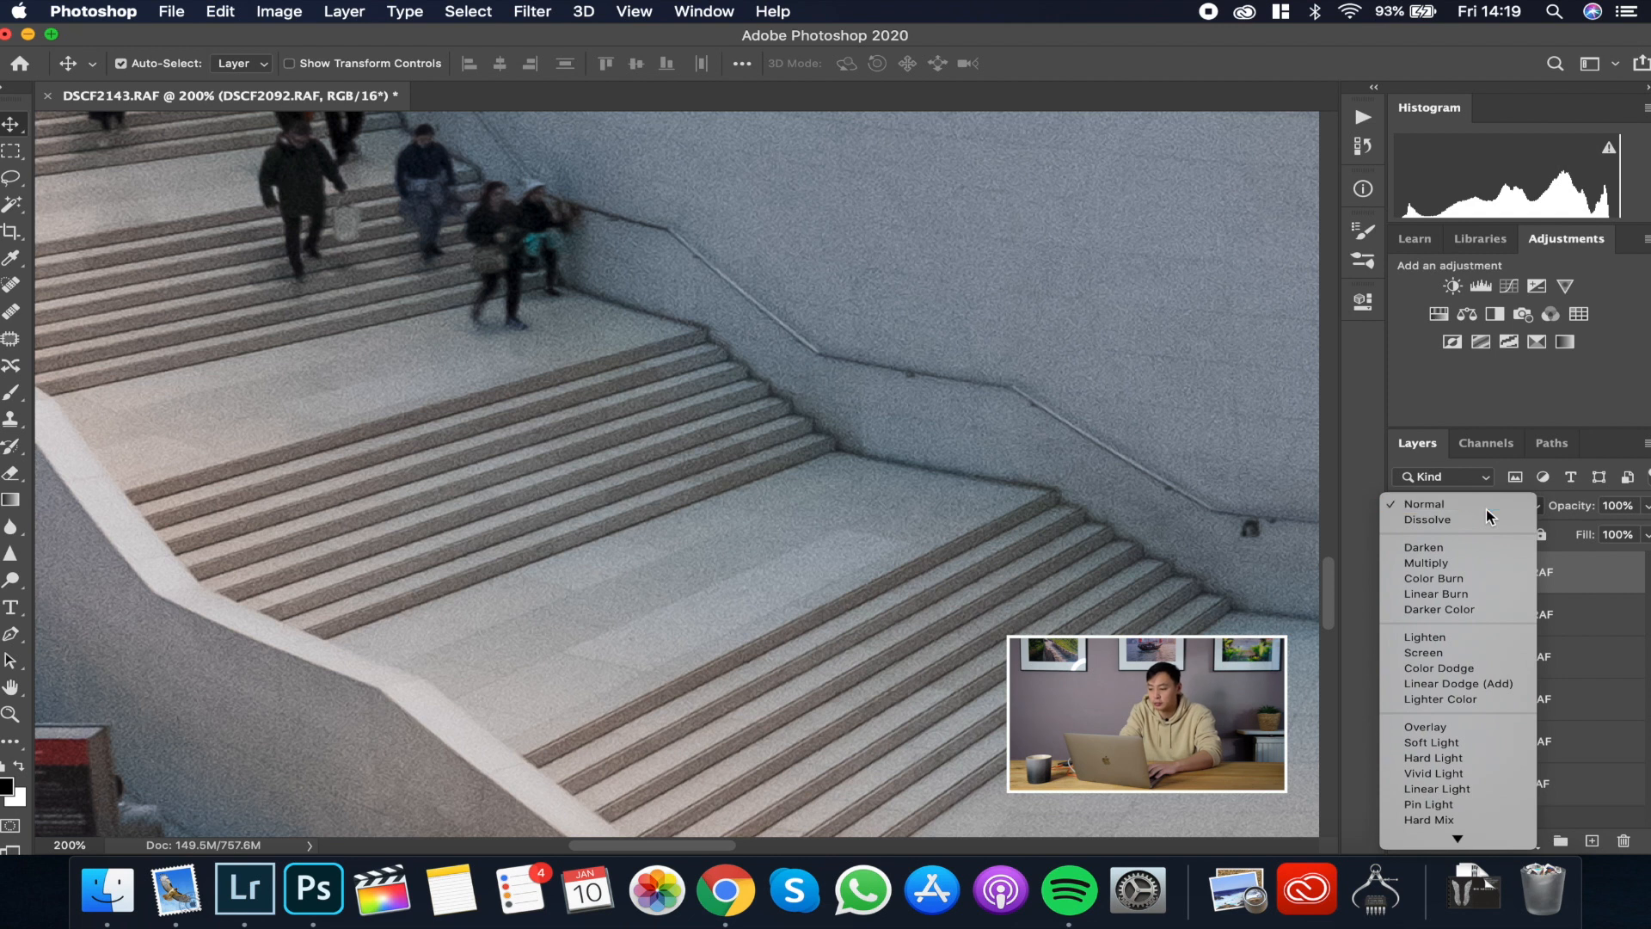
{"action": "left_click", "coordinate": [1486, 508]}
Step: Add a layer mask to the DSCF2092.RAF layer and invert it to black to hide the layer
{"action": "key", "text": "z"}
{"action": "left_click", "coordinate": [388, 340], "text": "alt"}
{"action": "left_click", "coordinate": [404, 353], "text": "alt"}
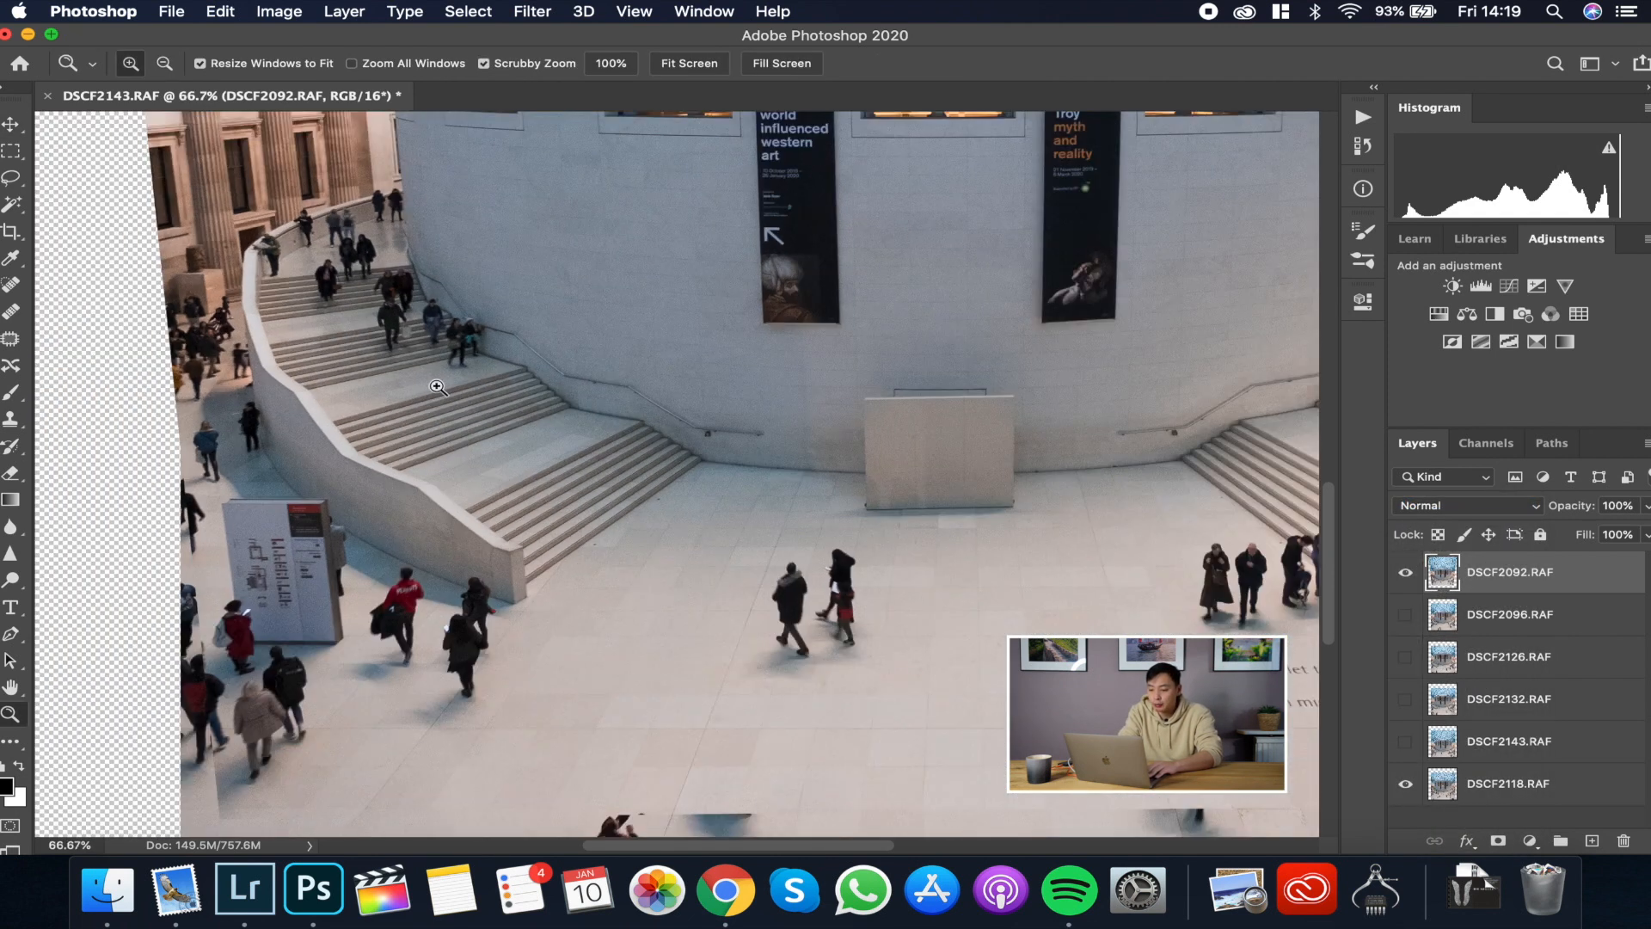
{"action": "left_click", "coordinate": [421, 370], "text": "alt"}
{"action": "left_click", "coordinate": [437, 387], "text": "alt"}
{"action": "left_click", "coordinate": [437, 387]}
{"action": "scroll", "coordinate": [437, 387], "scroll_direction": "up", "scroll_amount": 3}
{"action": "scroll", "coordinate": [437, 387], "scroll_direction": "left", "scroll_amount": 3}
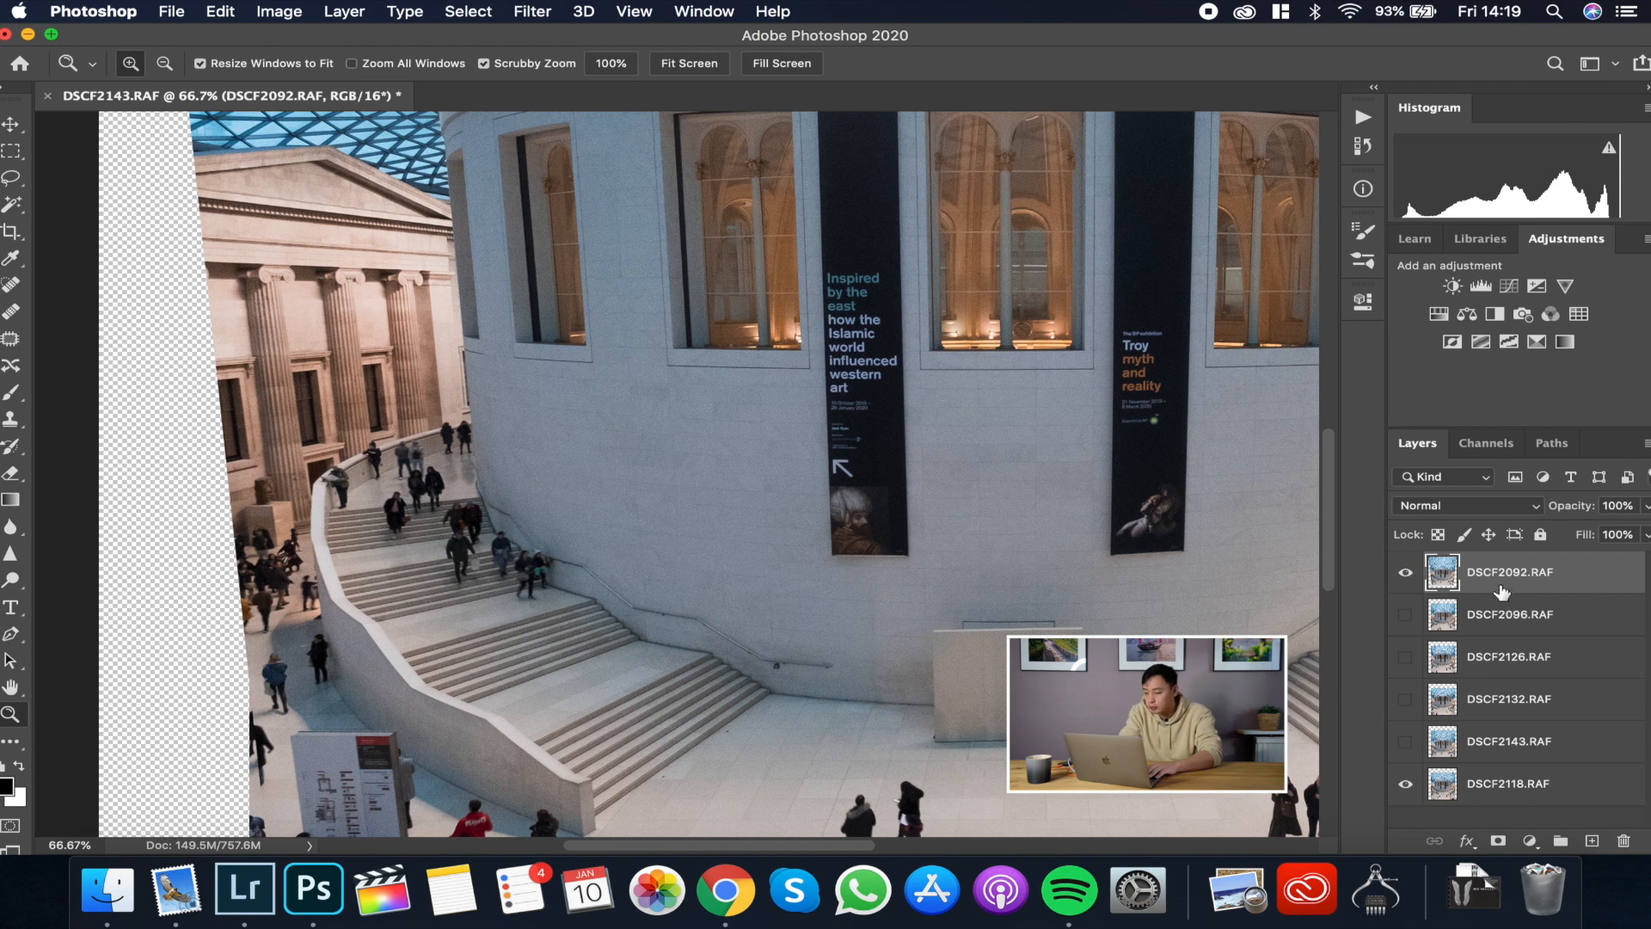
{"action": "left_click", "coordinate": [1501, 840]}
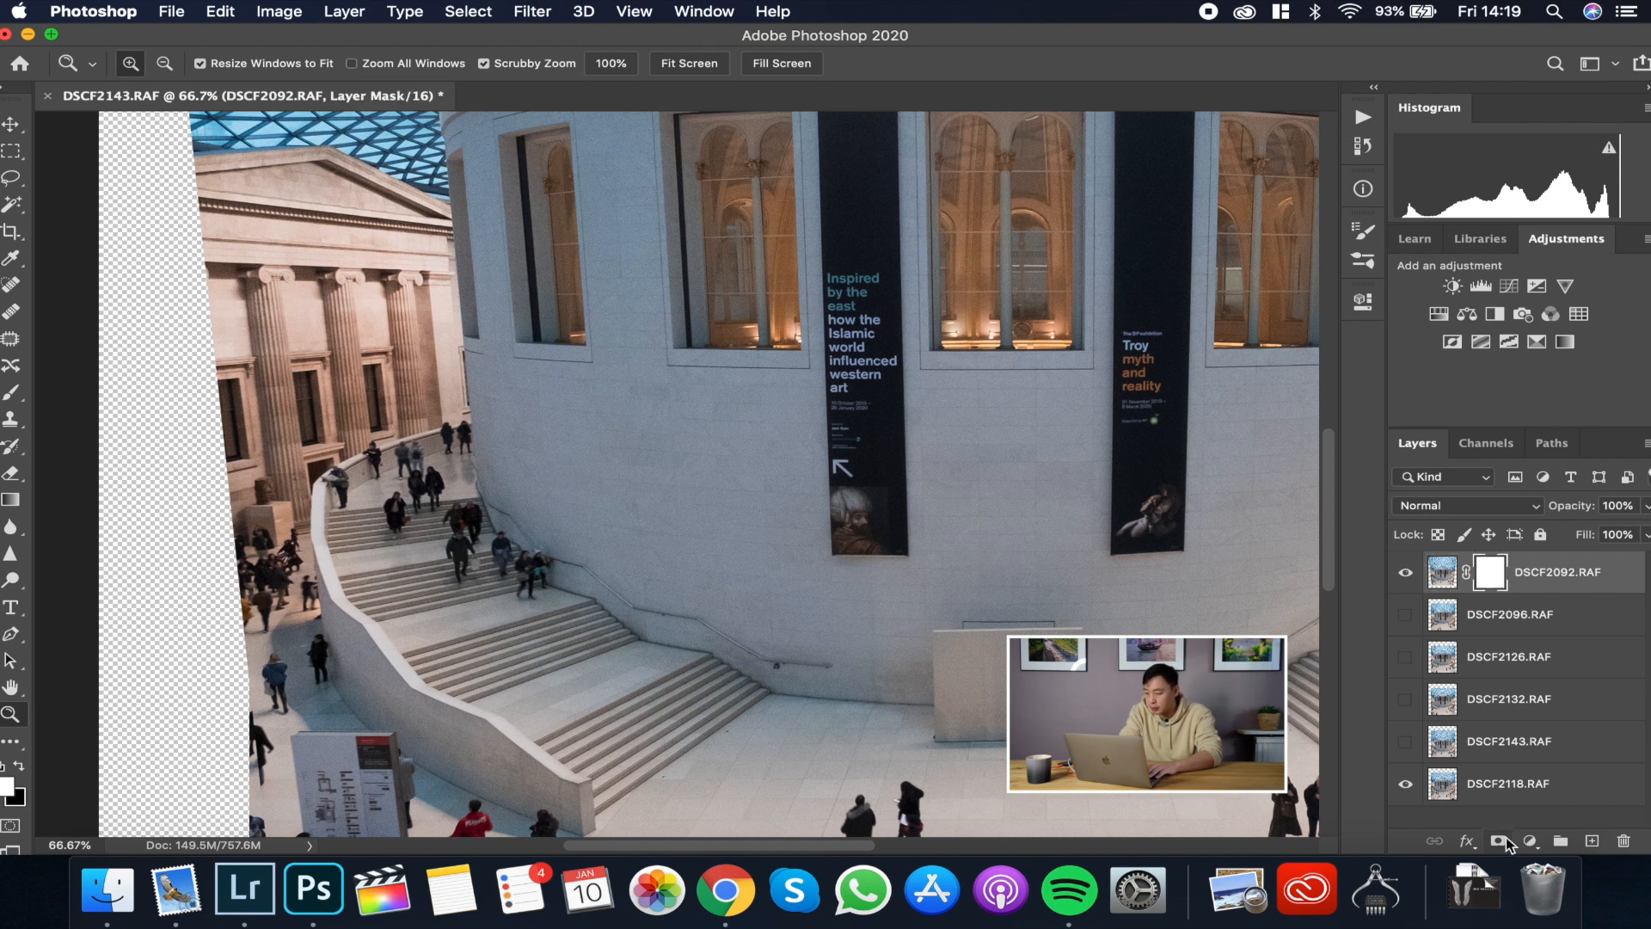
{"action": "scroll", "coordinate": [1303, 661], "scroll_direction": "down", "scroll_amount": 2}
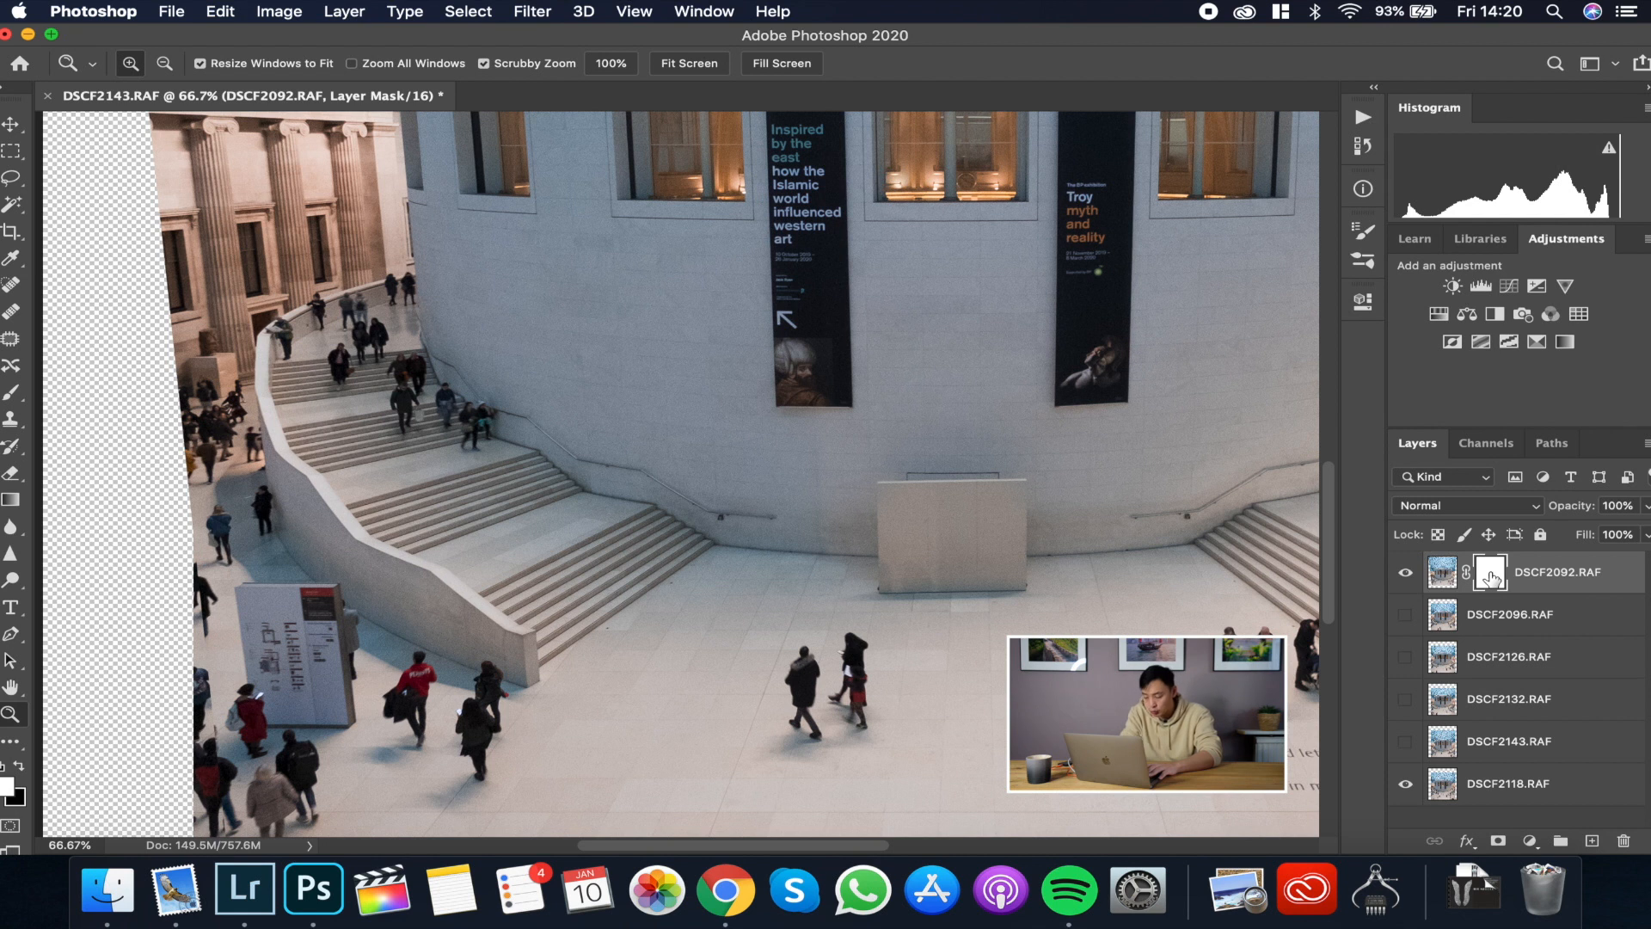
{"action": "key", "text": "super+i"}
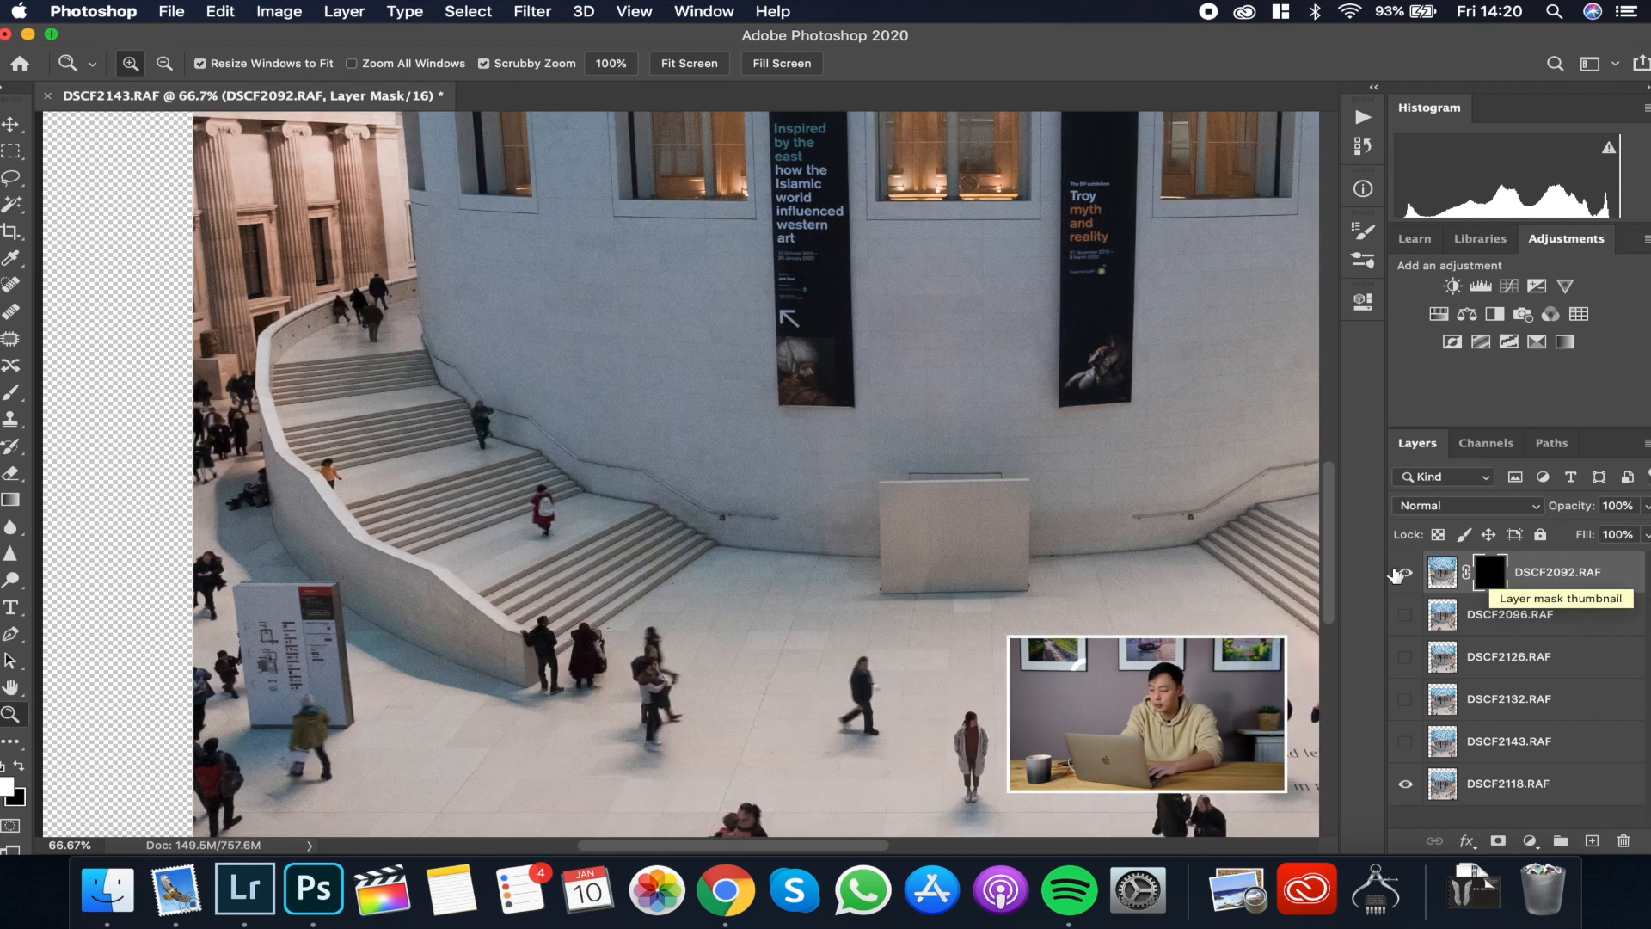
Step: Compare the whole hall at 33.3% zoom with the masked DSCF2092.RAF layer repeatedly hidden and shown
{"action": "left_click", "coordinate": [895, 498], "text": "alt"}
{"action": "left_click", "coordinate": [895, 499], "text": "alt"}
{"action": "left_click", "coordinate": [896, 498], "text": "alt"}
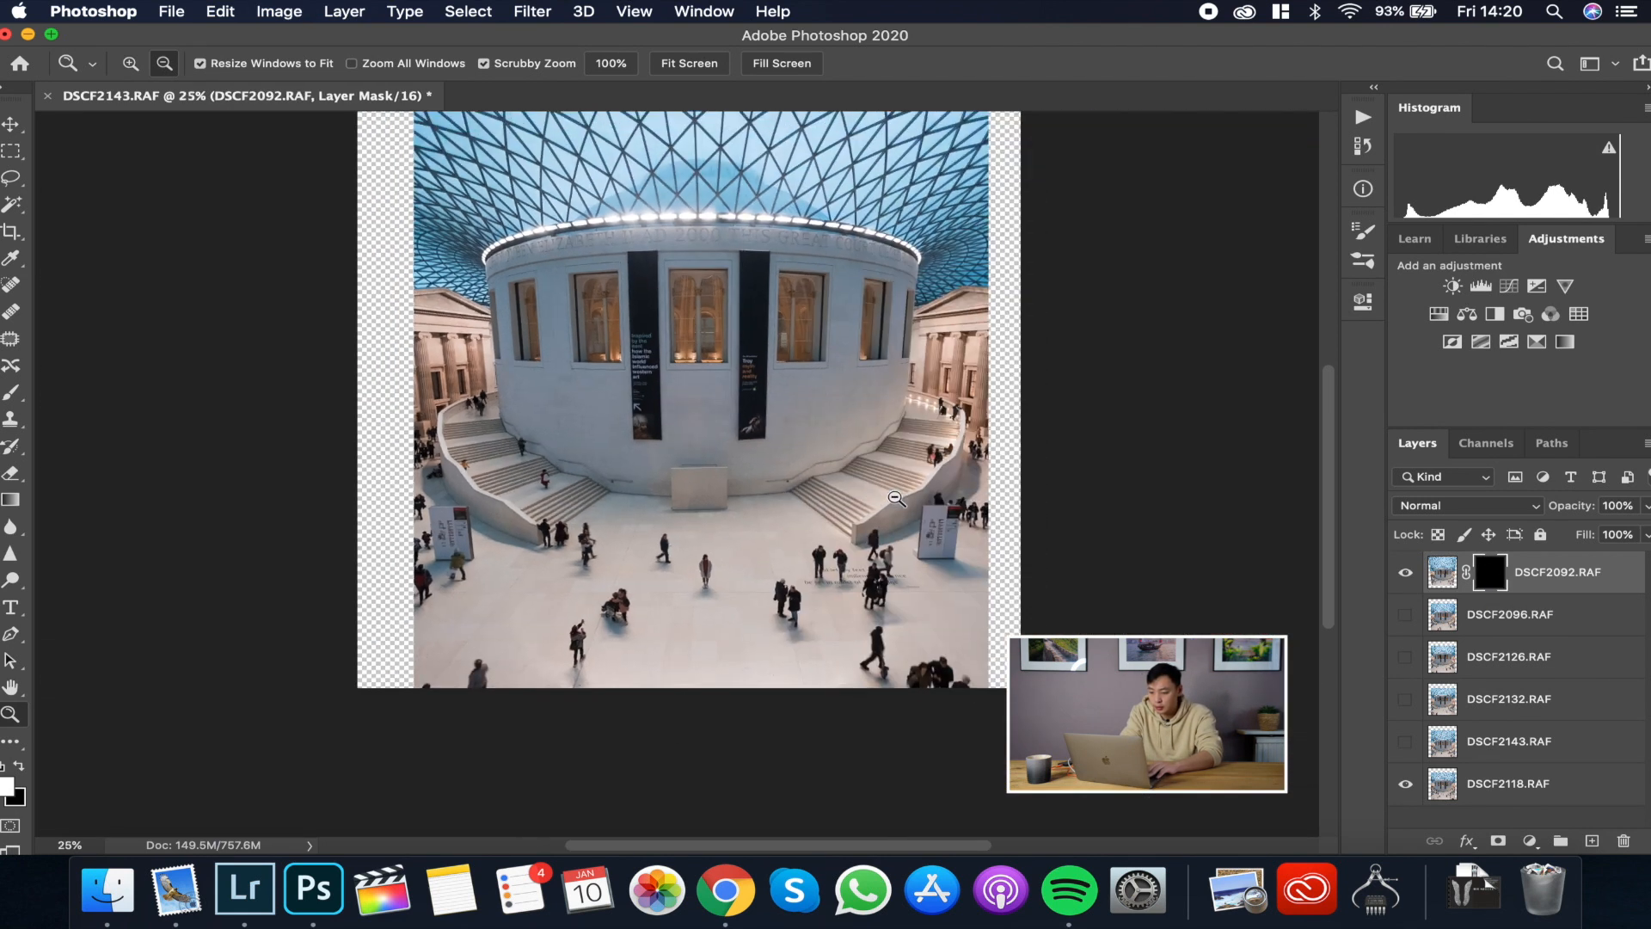
{"action": "left_click", "coordinate": [896, 498]}
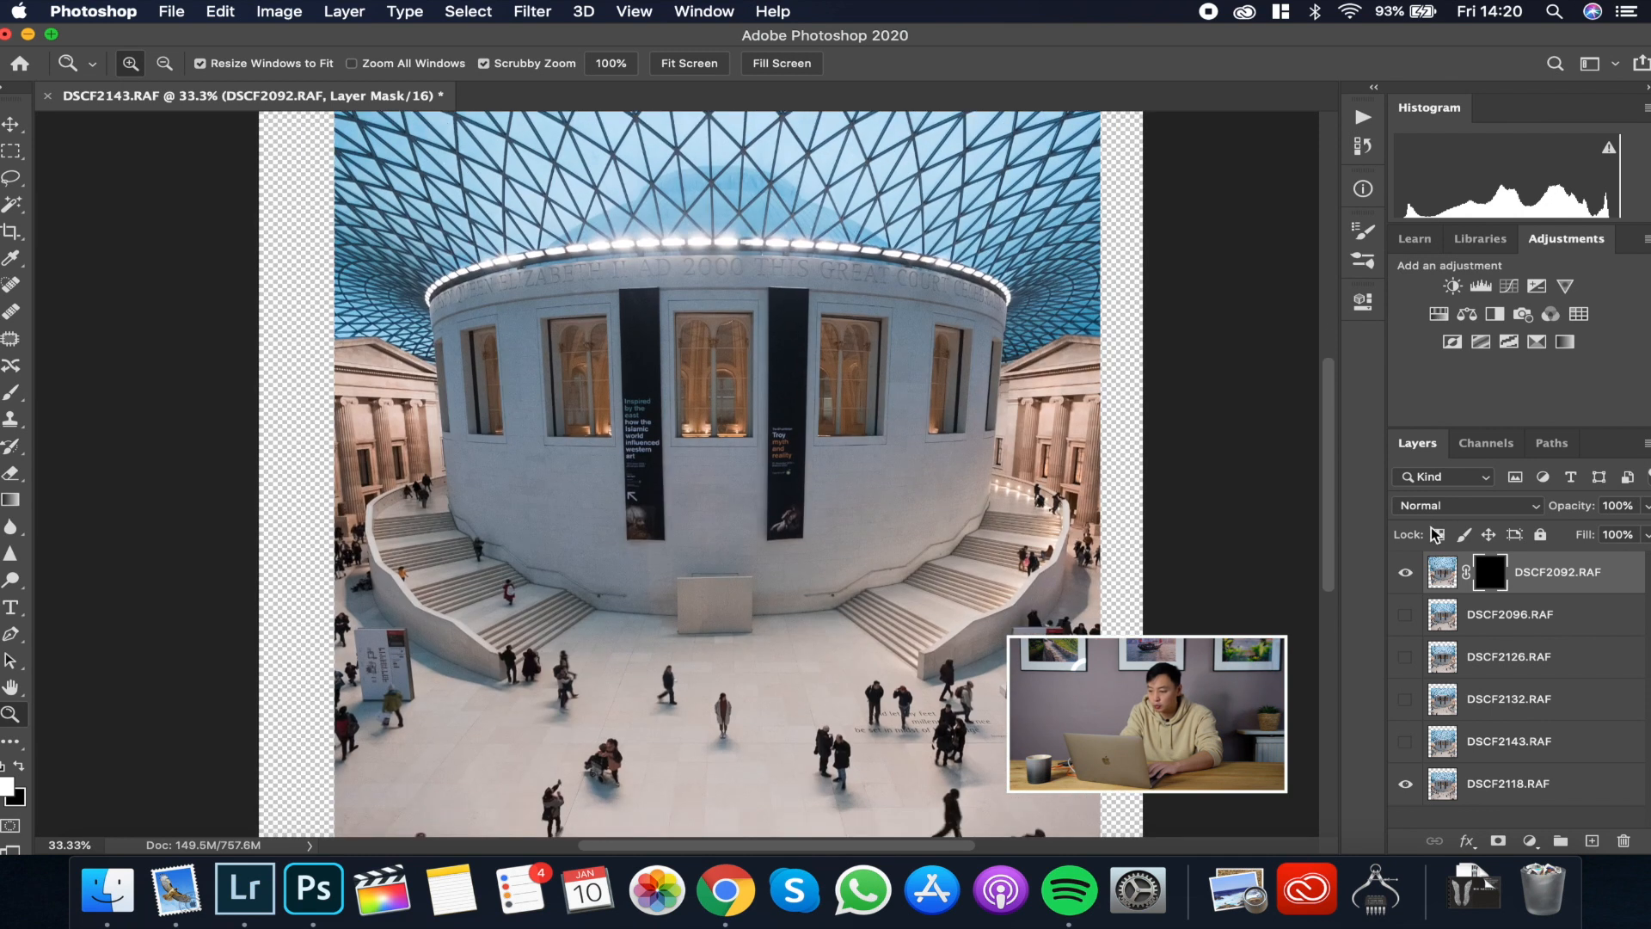
{"action": "left_click", "coordinate": [1405, 573]}
{"action": "left_click", "coordinate": [1405, 574]}
{"action": "left_click", "coordinate": [1404, 574]}
{"action": "left_click", "coordinate": [1405, 573]}
{"action": "left_click", "coordinate": [1404, 574]}
{"action": "left_click", "coordinate": [1405, 573]}
{"action": "left_click", "coordinate": [1405, 573]}
{"action": "left_click", "coordinate": [1405, 574]}
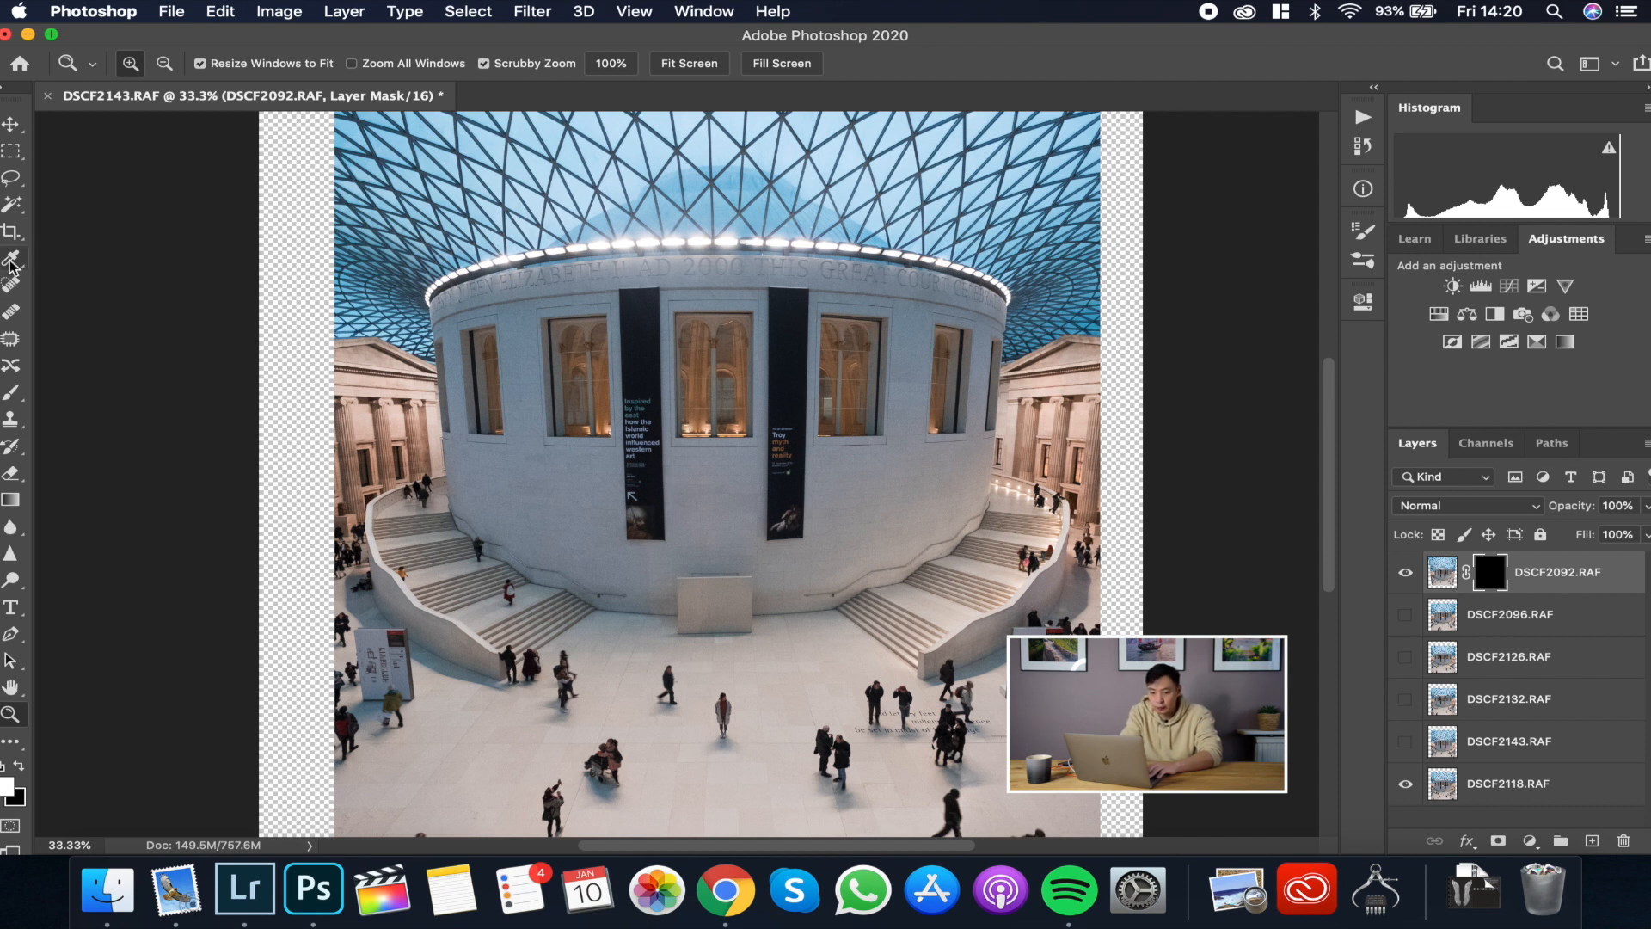
Step: Paint white on the DSCF2092.RAF mask with a size 90 brush to remove the red-coated and yellow-topped people from the left staircase
{"action": "key", "text": "b"}
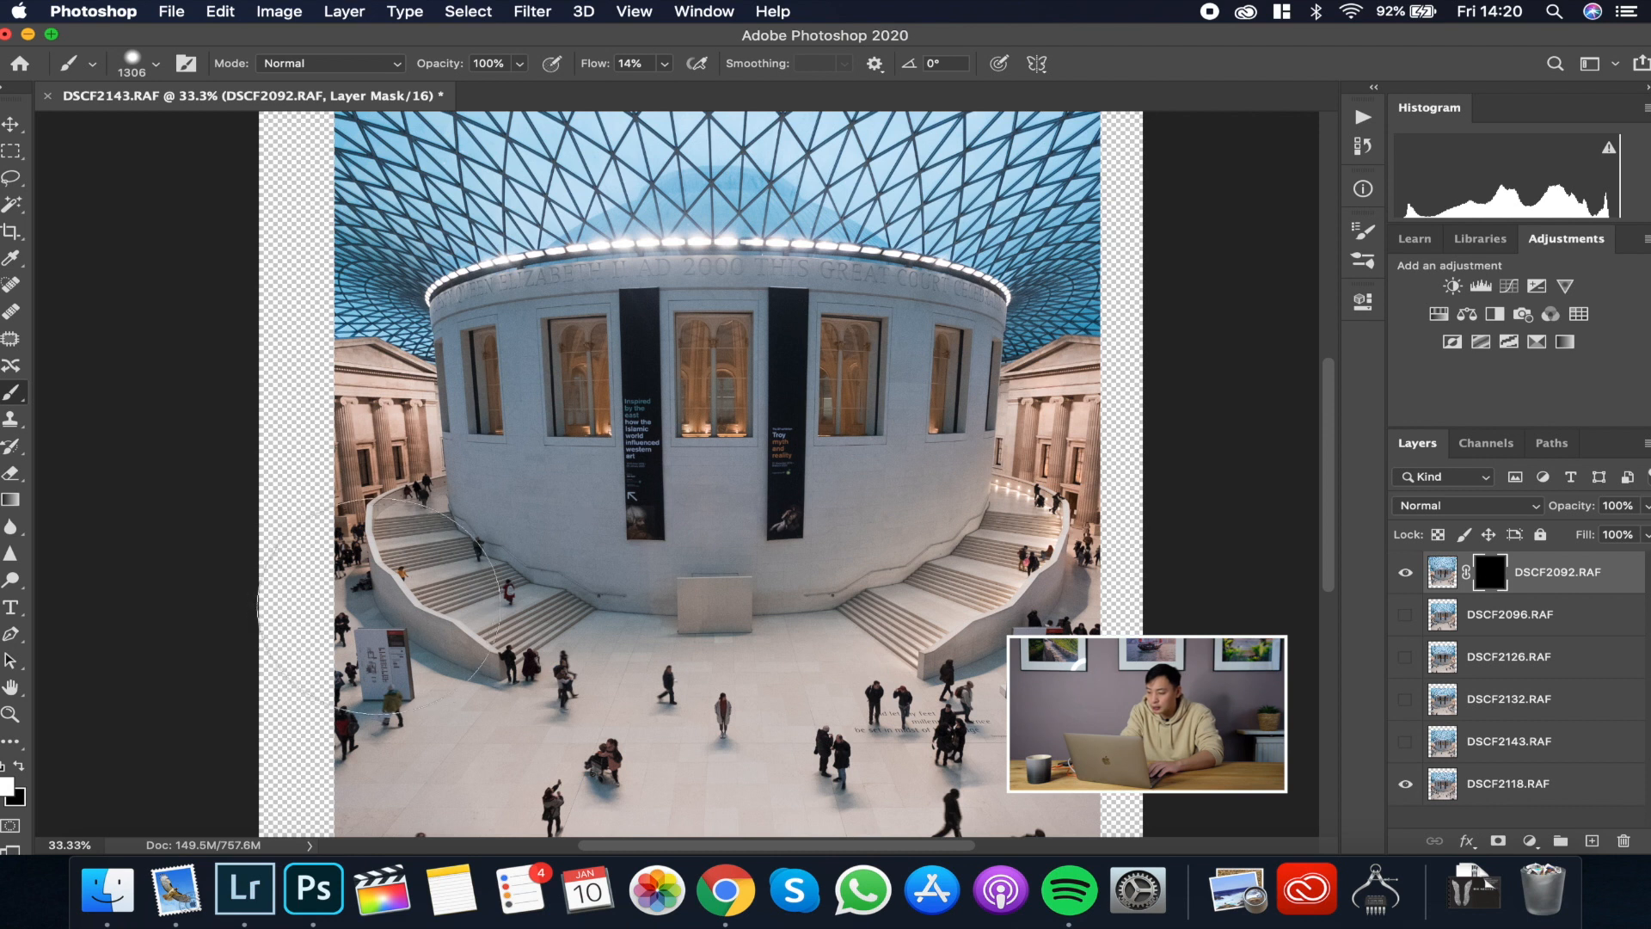
{"action": "key", "text": "z"}
{"action": "left_click", "coordinate": [531, 613]}
{"action": "left_click", "coordinate": [656, 624]}
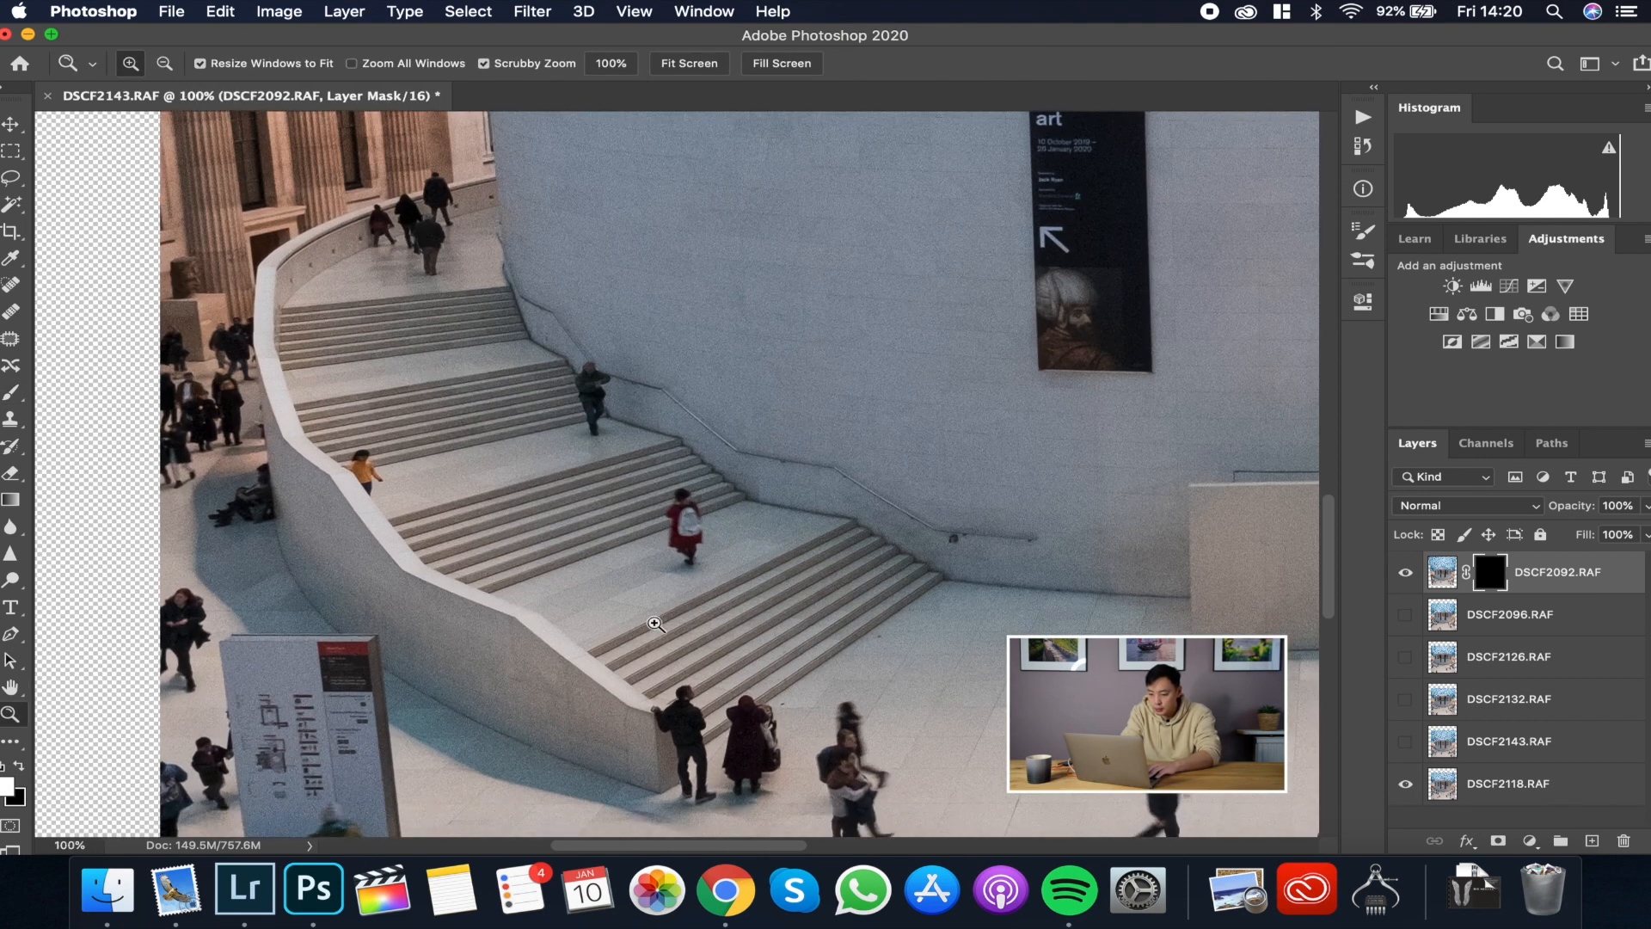
{"action": "left_click", "coordinate": [571, 533]}
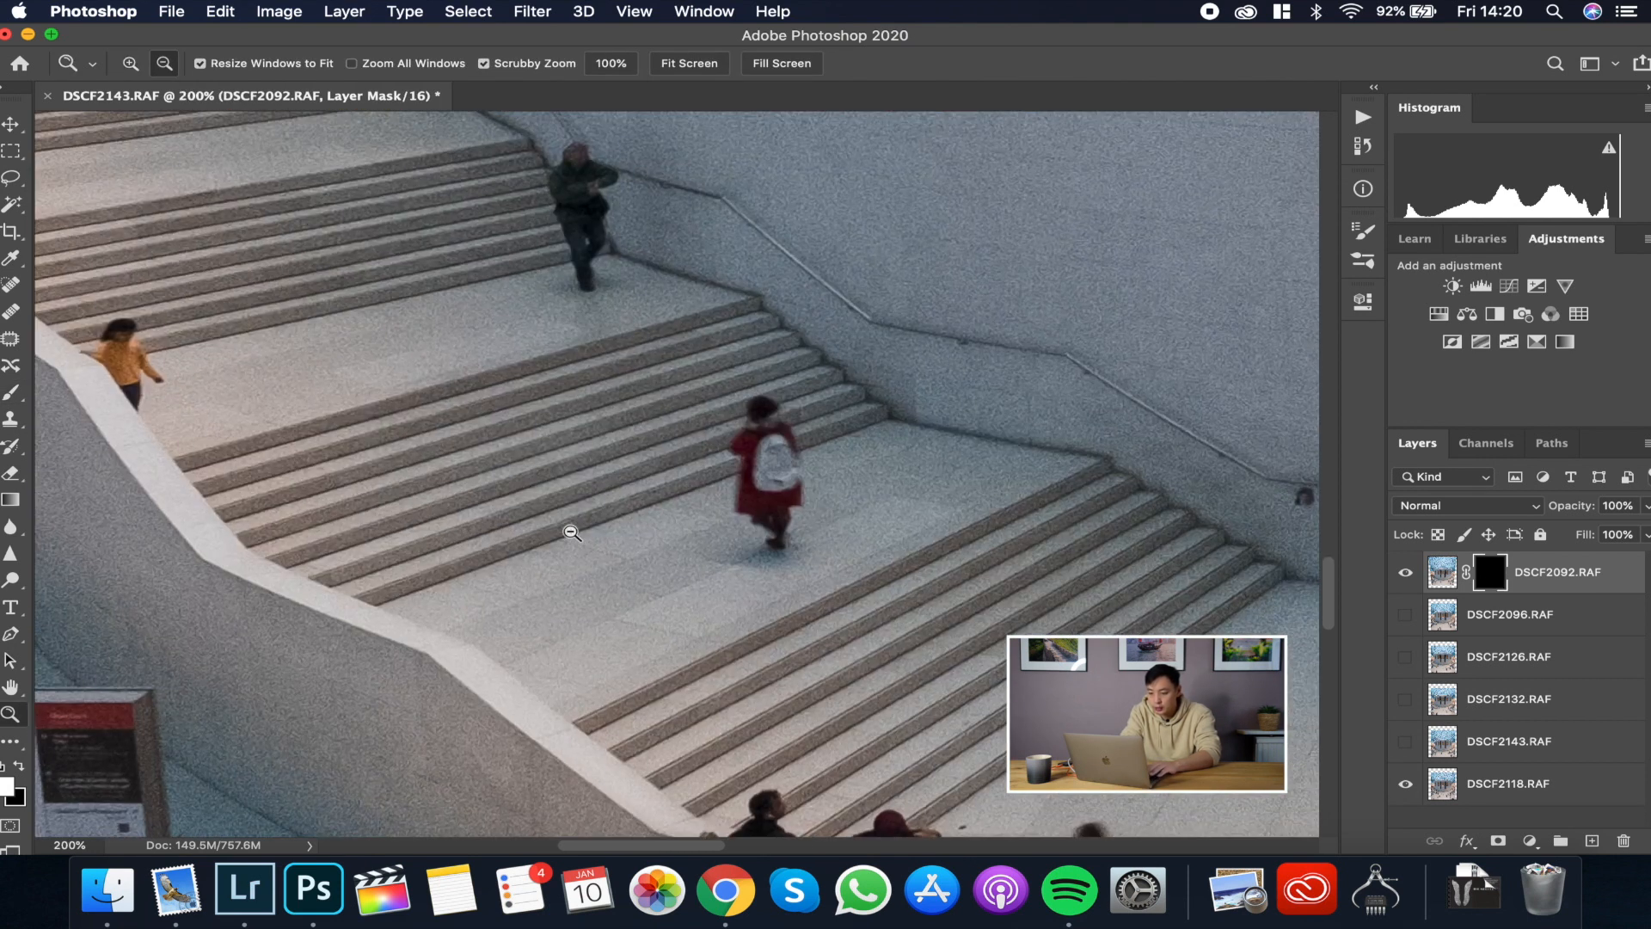
{"action": "left_click", "coordinate": [571, 533], "text": "alt"}
{"action": "key", "text": "b"}
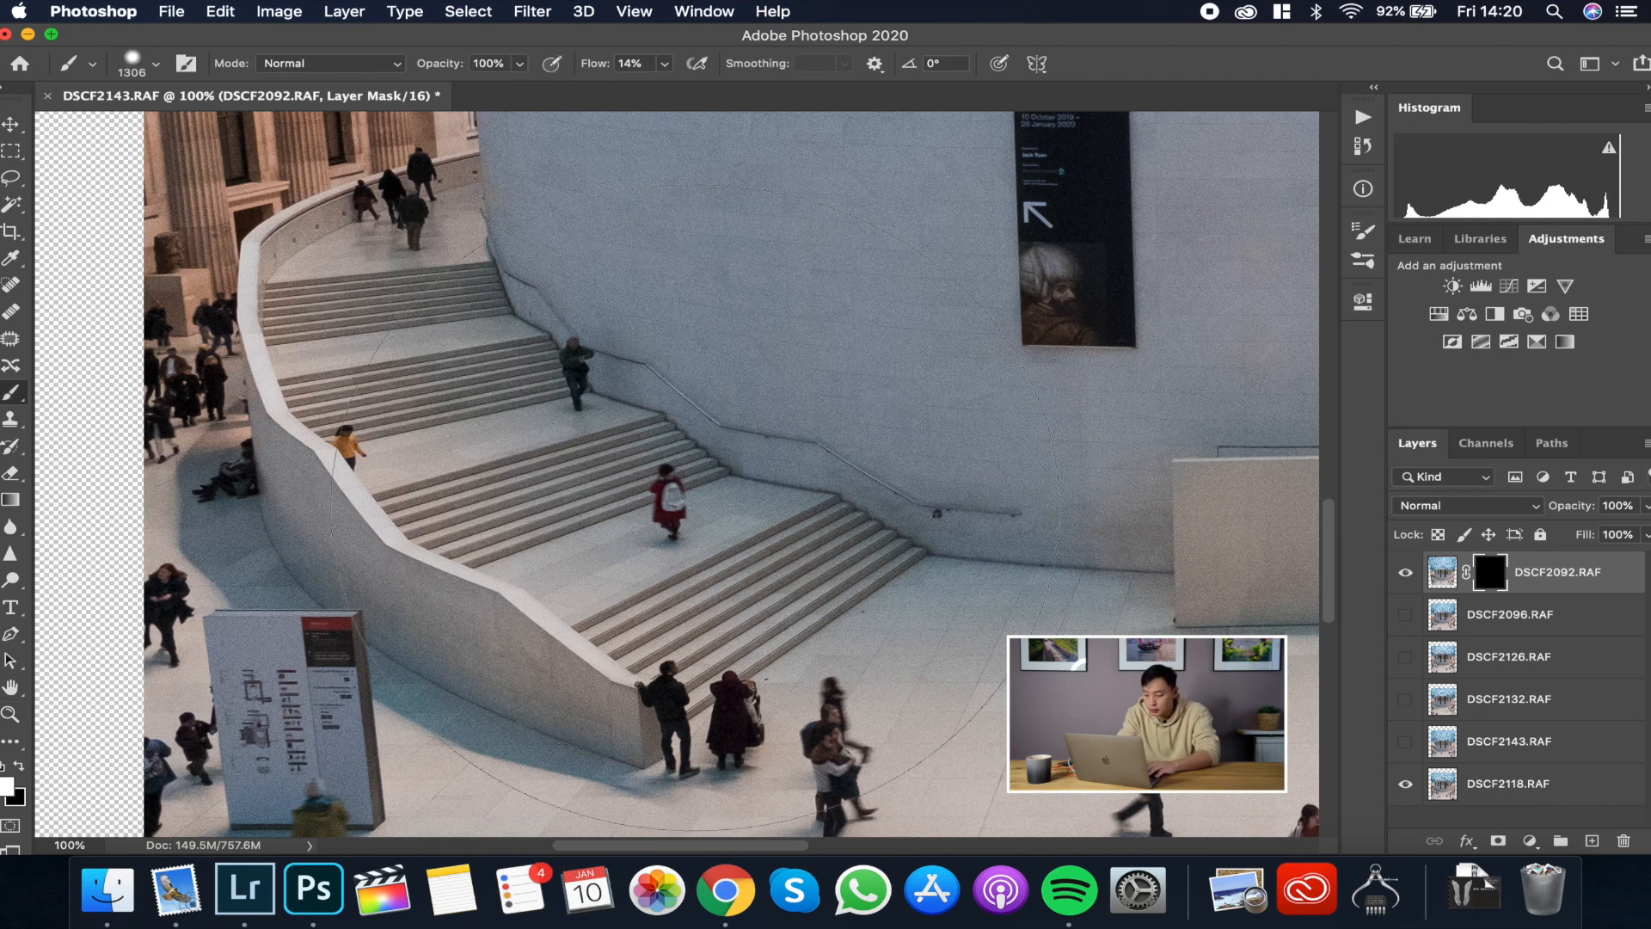
{"action": "key", "text": "bracketleft"}
{"action": "key", "text": "bracketleft"}
{"action": "key", "text": "bracketleft"}
{"action": "key", "text": "bracketleft"}
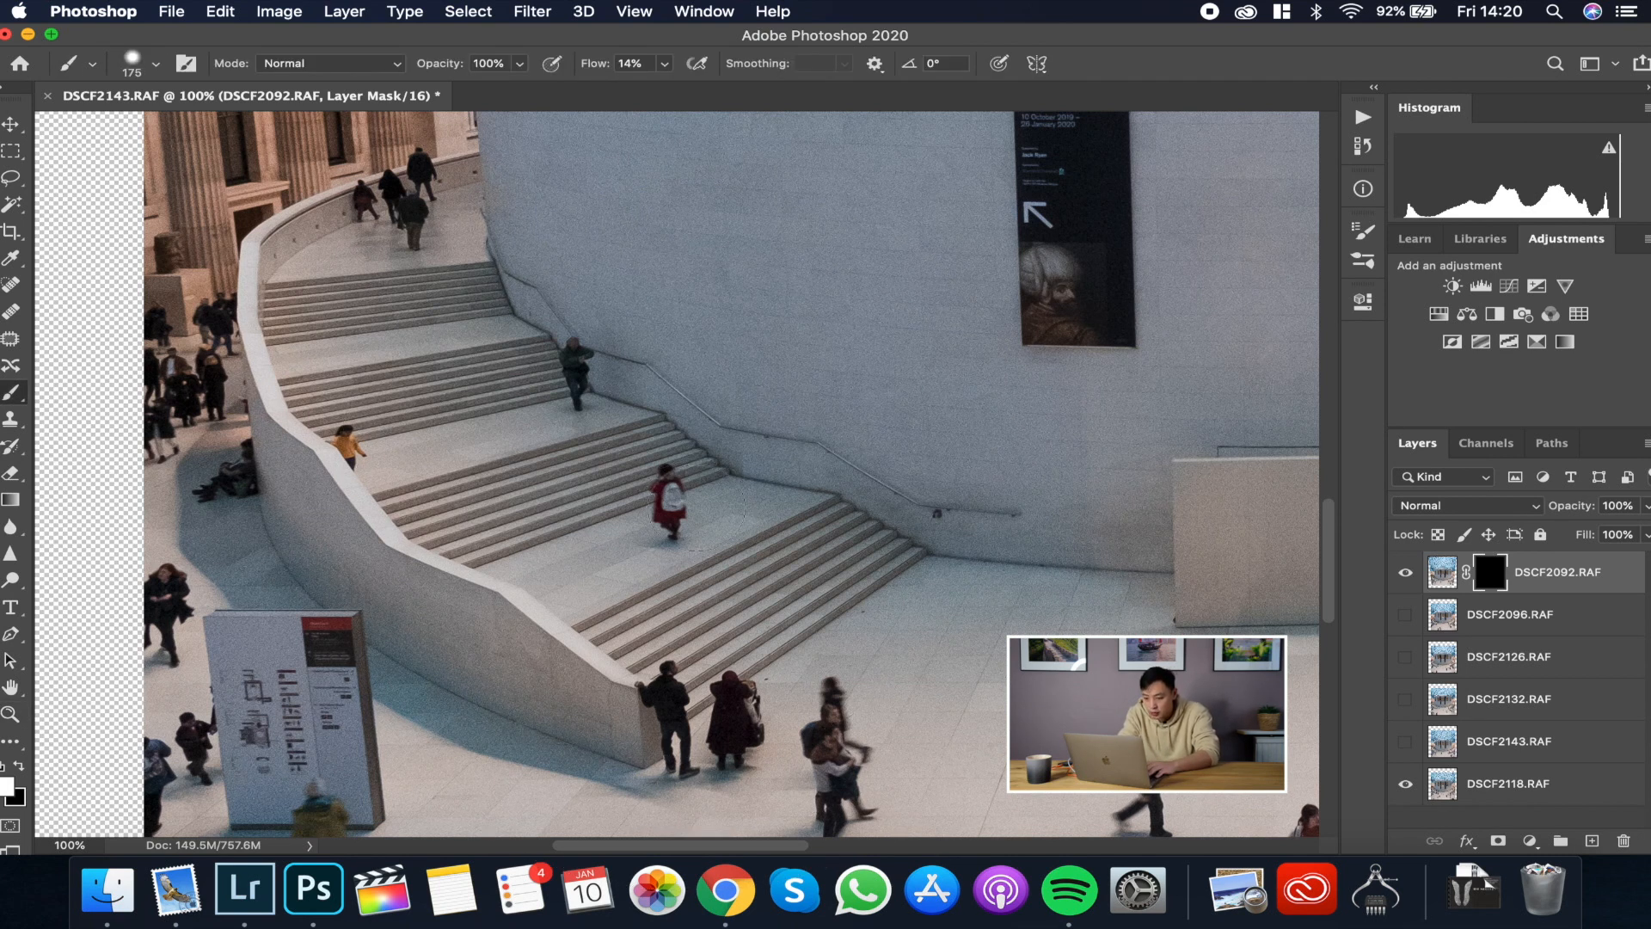
{"action": "key", "text": "bracketleft"}
{"action": "key", "text": "bracketleft"}
{"action": "key", "text": "bracketleft"}
{"action": "mouse_move", "coordinate": [646, 536]}
{"action": "left_mouse_down"}
{"action": "mouse_move", "coordinate": [667, 521]}
{"action": "mouse_move", "coordinate": [653, 535]}
{"action": "left_mouse_up"}
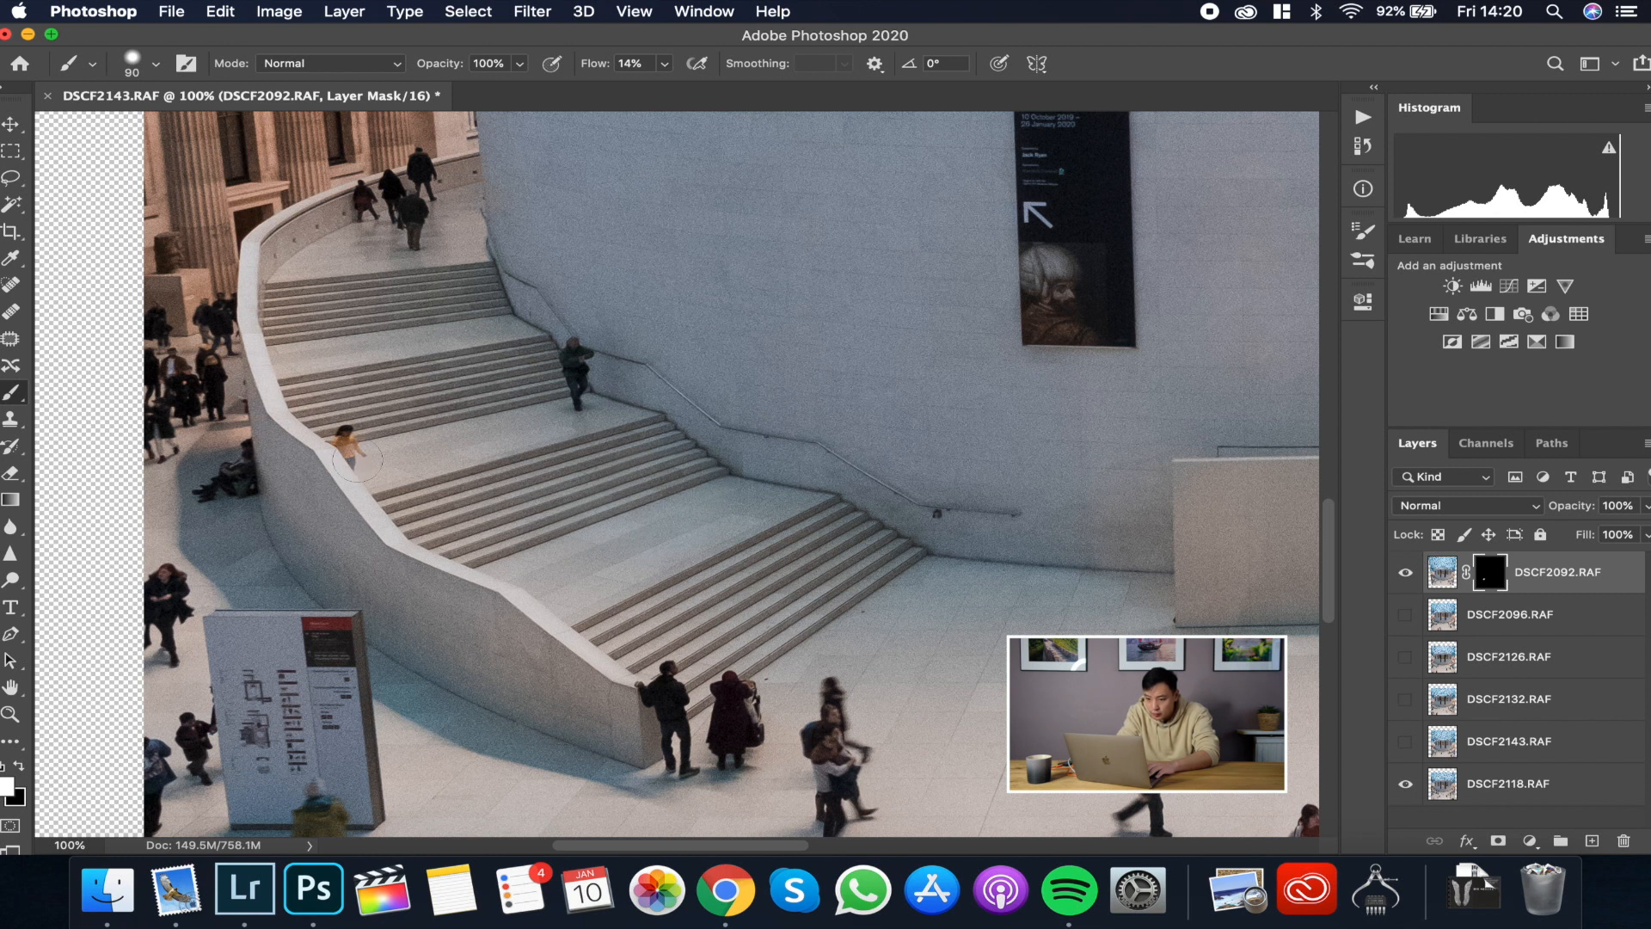
{"action": "left_click_drag", "start_coordinate": [358, 462], "coordinate": [345, 436]}
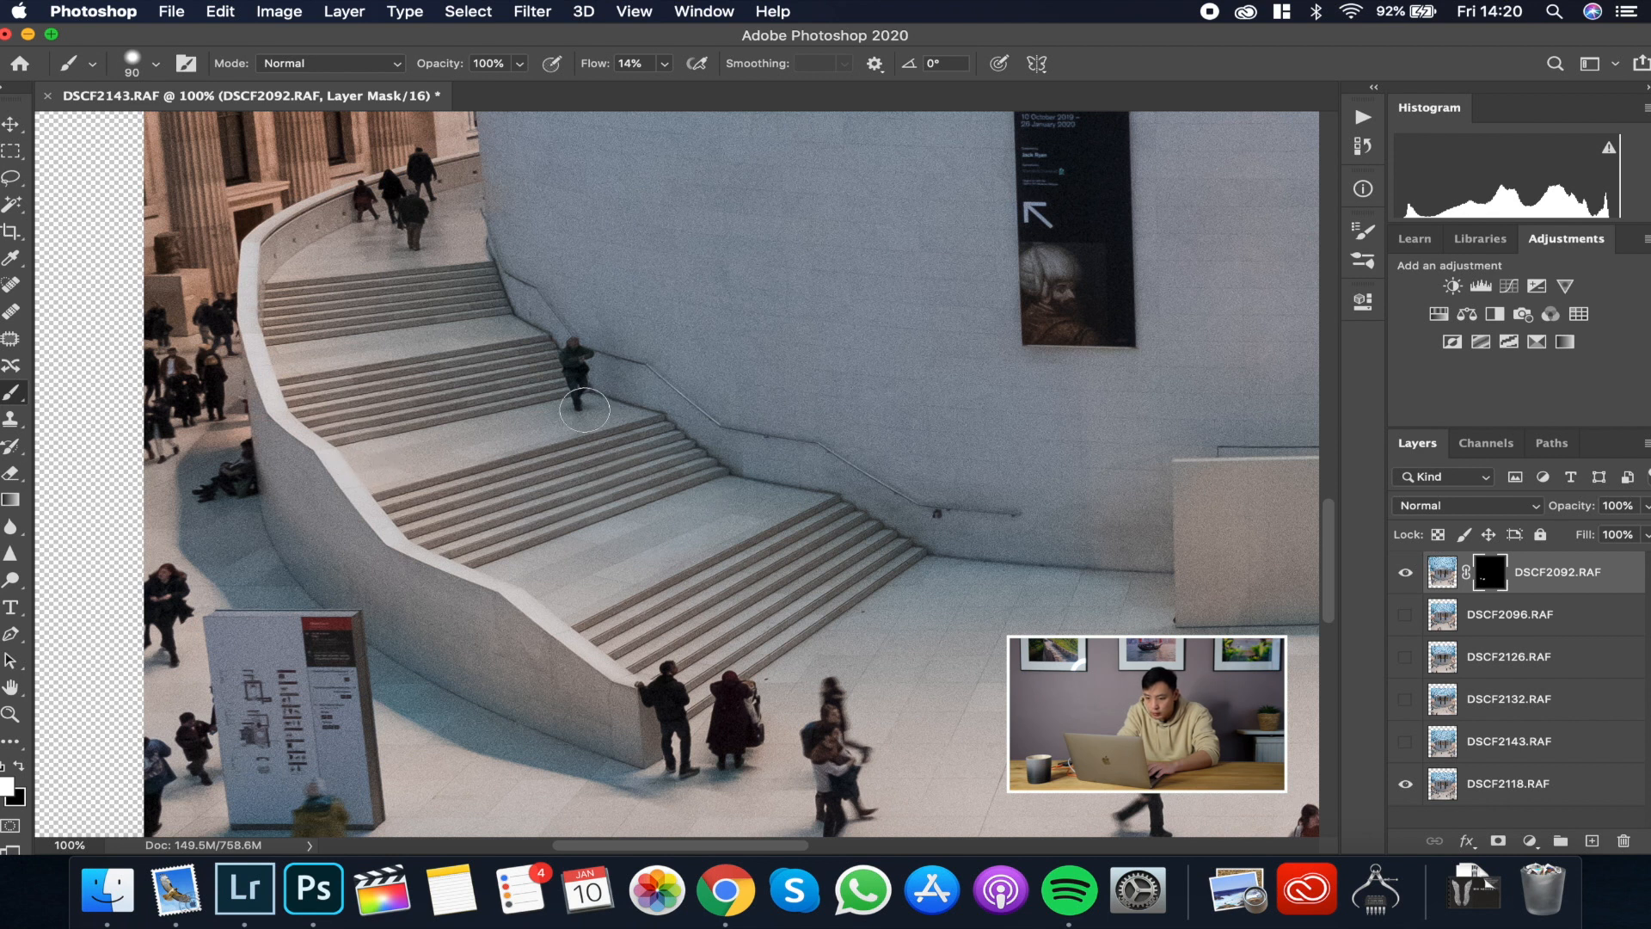
Step: Try to paint out the person in dark clothing beside the left staircase's handrail on the DSCF2092.RAF mask
{"action": "mouse_move", "coordinate": [582, 411]}
{"action": "left_mouse_down"}
{"action": "mouse_move", "coordinate": [598, 412]}
{"action": "mouse_move", "coordinate": [578, 341]}
{"action": "mouse_move", "coordinate": [582, 382]}
{"action": "mouse_move", "coordinate": [577, 361]}
{"action": "mouse_move", "coordinate": [561, 378]}
{"action": "mouse_move", "coordinate": [556, 345]}
{"action": "mouse_move", "coordinate": [556, 386]}
{"action": "mouse_move", "coordinate": [596, 340]}
{"action": "mouse_move", "coordinate": [549, 408]}
{"action": "left_mouse_up"}
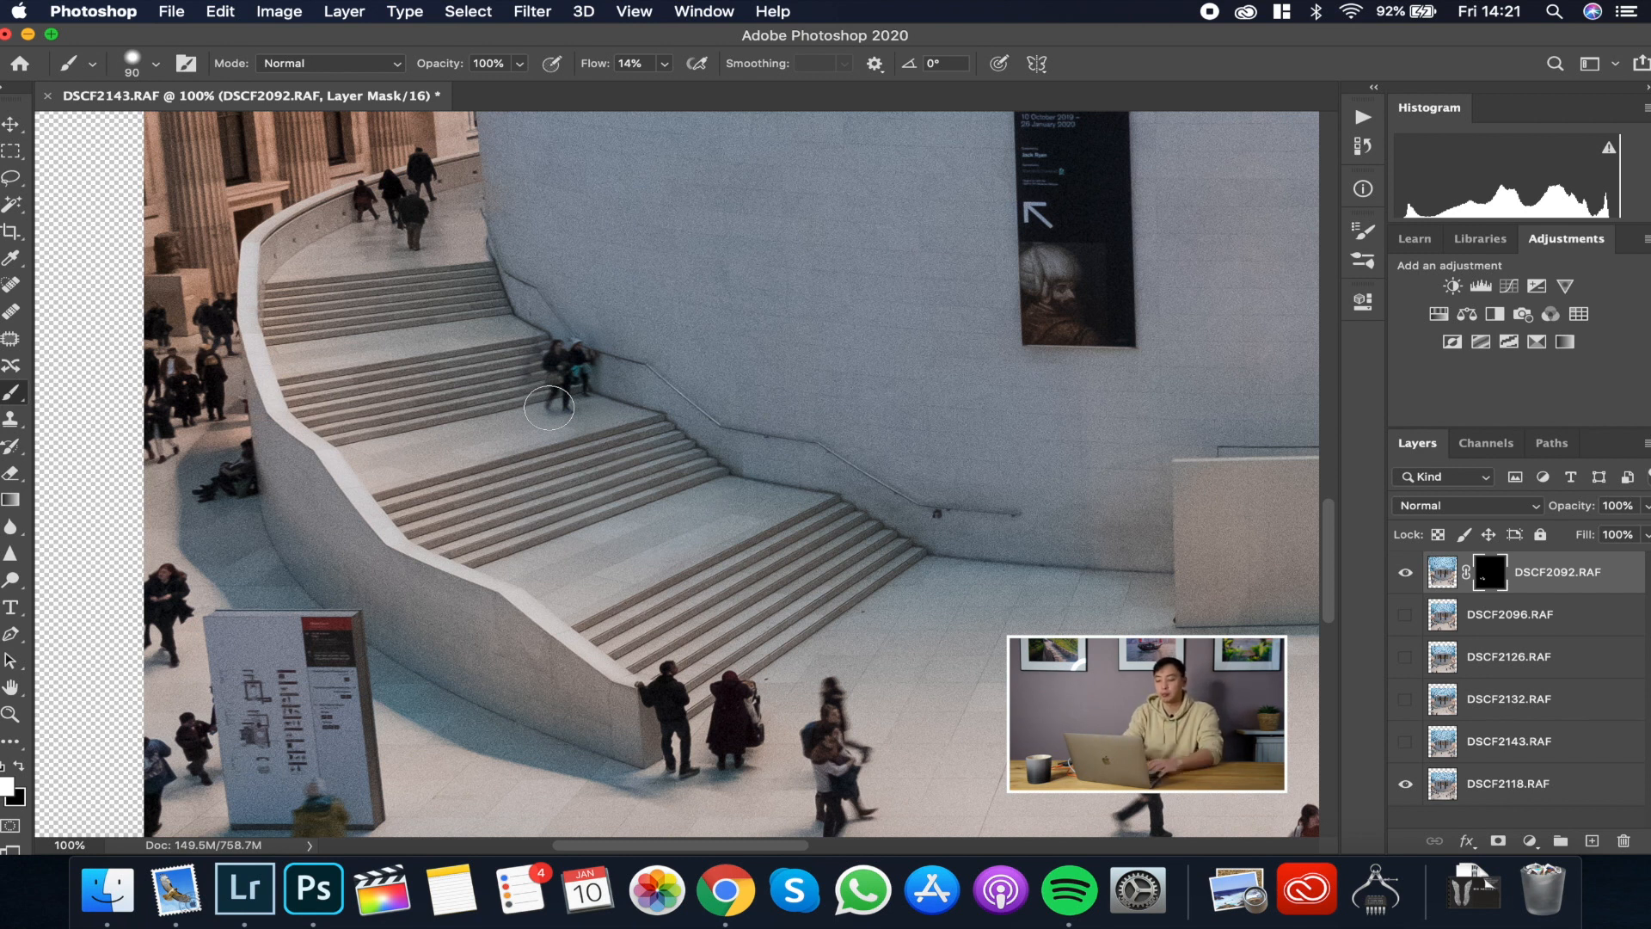
{"action": "left_click_drag", "start_coordinate": [549, 408], "coordinate": [578, 380]}
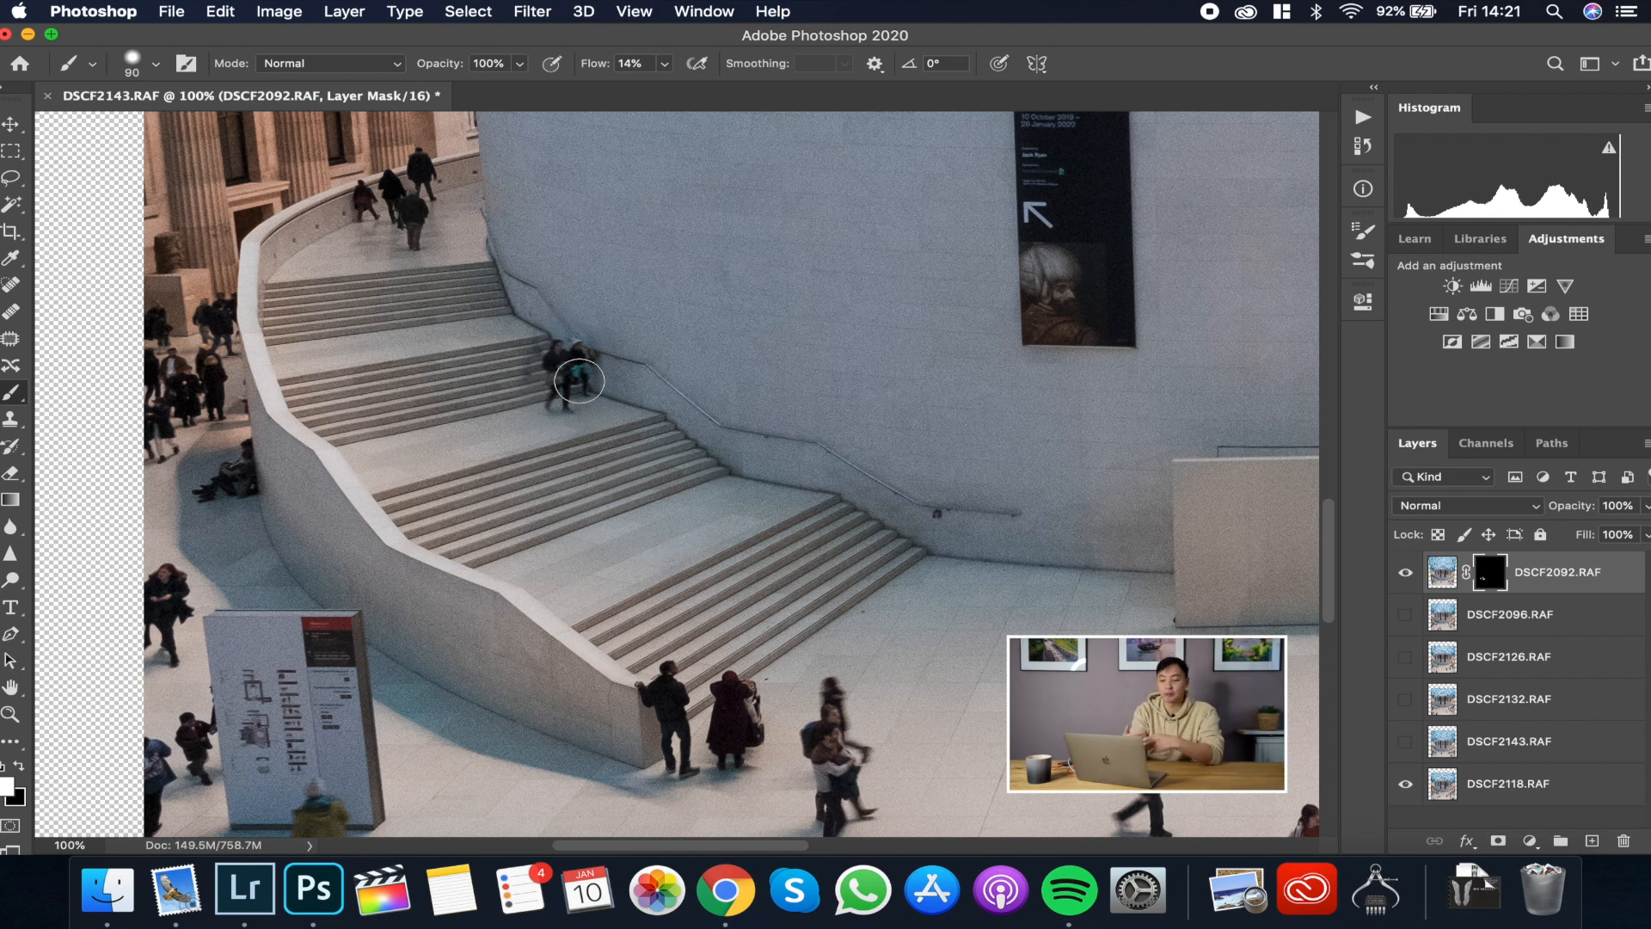
{"action": "left_click_drag", "start_coordinate": [578, 380], "coordinate": [575, 372]}
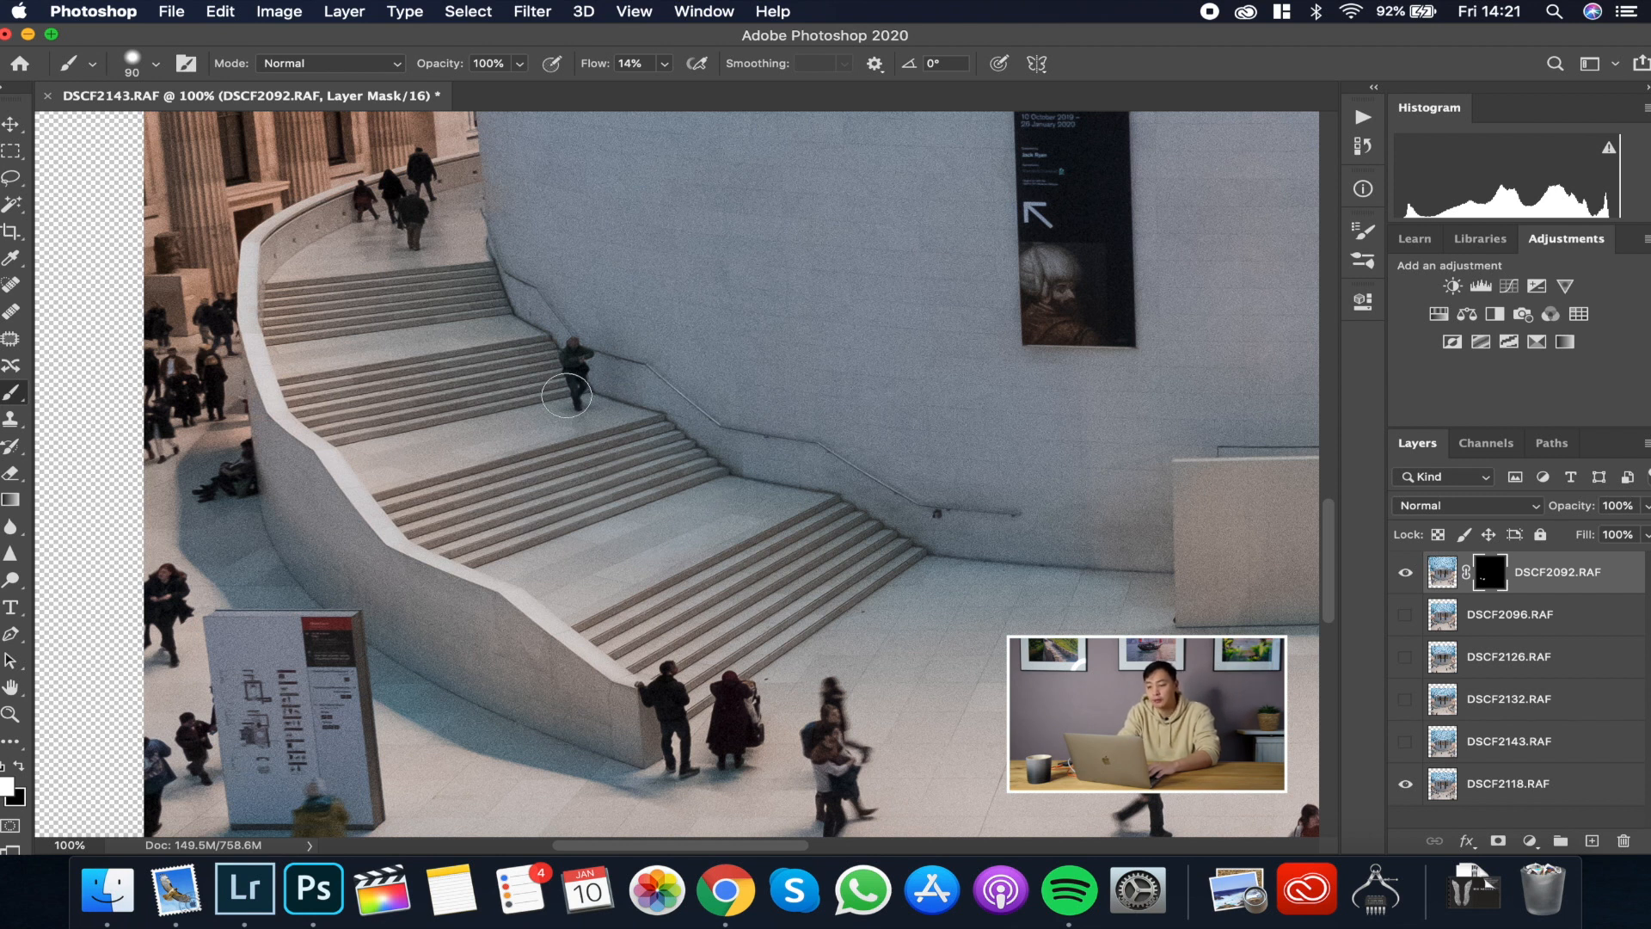
Step: Try painting white on the mask over the walking person in the middle of the floor, and undo the stroke
{"action": "scroll", "coordinate": [567, 395], "scroll_direction": "down", "scroll_amount": 5}
{"action": "scroll", "coordinate": [566, 396], "scroll_direction": "right", "scroll_amount": 3}
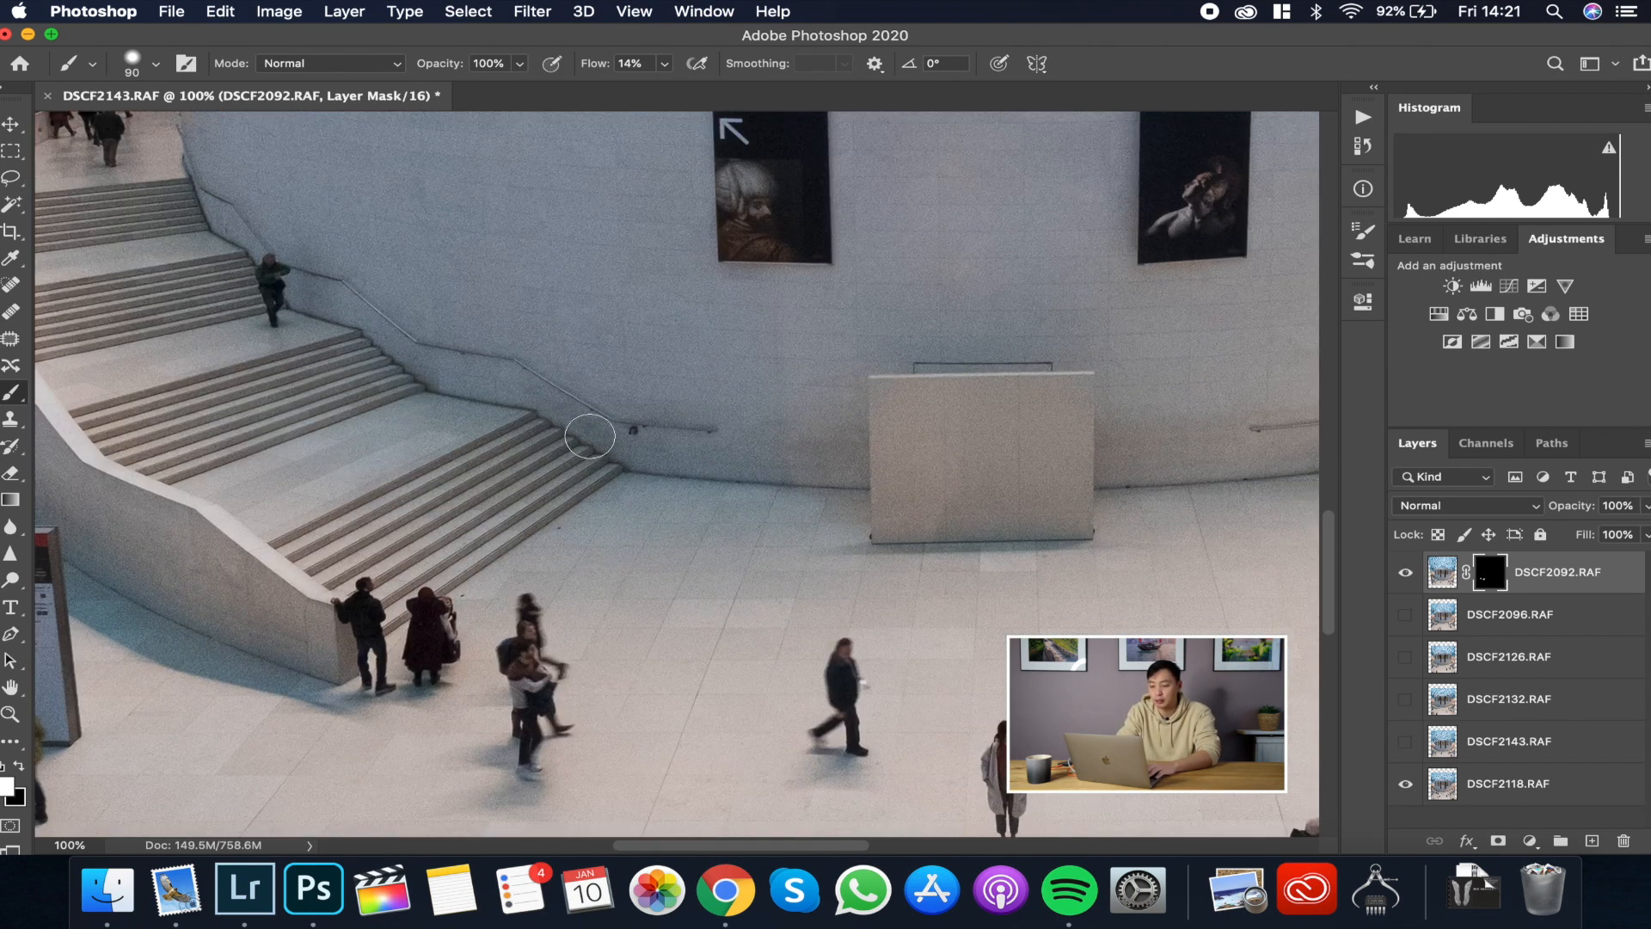
{"action": "scroll", "coordinate": [872, 587], "scroll_direction": "down", "scroll_amount": 2}
{"action": "scroll", "coordinate": [872, 587], "scroll_direction": "right", "scroll_amount": 3}
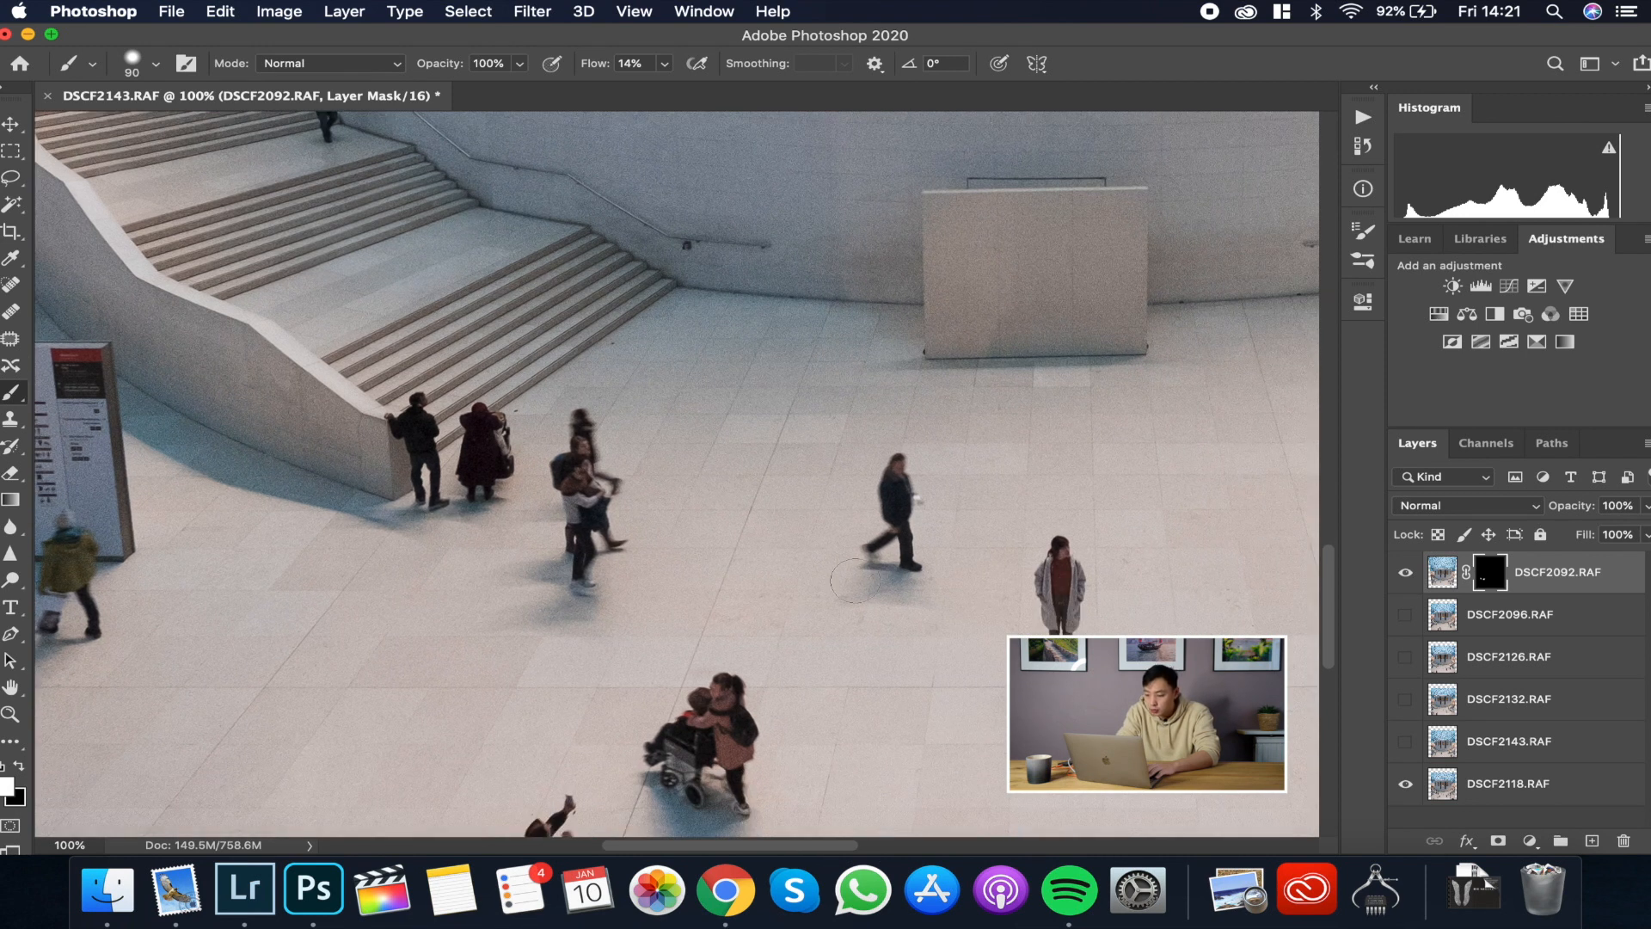
{"action": "mouse_move", "coordinate": [850, 588]}
{"action": "left_mouse_down"}
{"action": "mouse_move", "coordinate": [892, 557]}
{"action": "mouse_move", "coordinate": [890, 486]}
{"action": "mouse_move", "coordinate": [907, 471]}
{"action": "left_mouse_up"}
{"action": "key", "text": "super+z"}
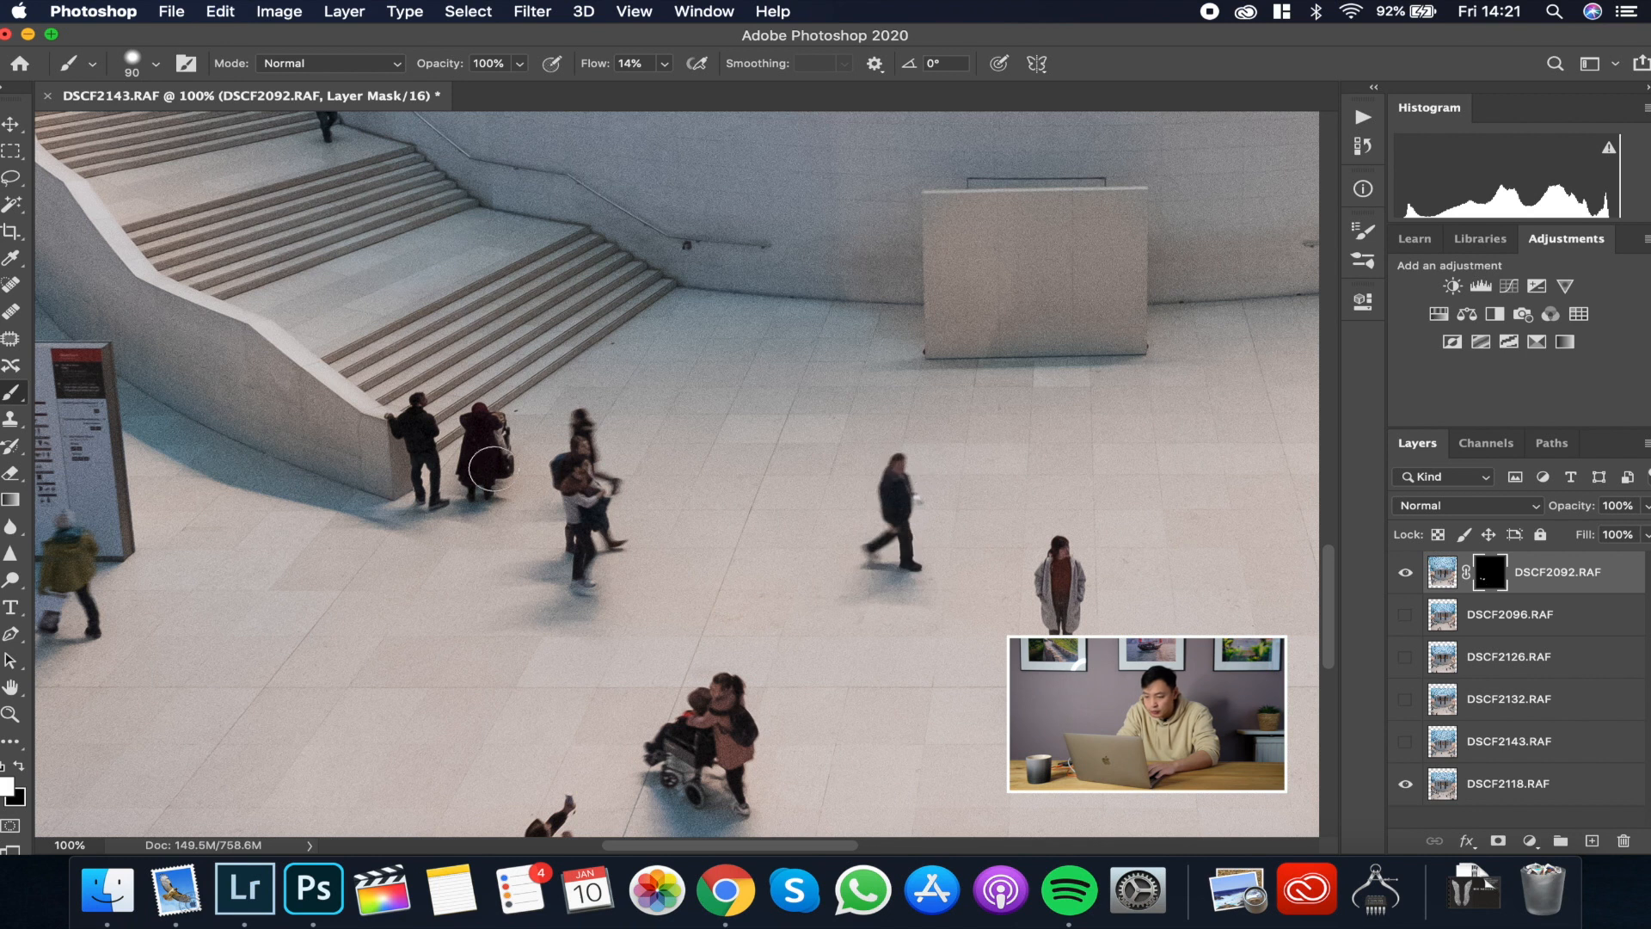
Step: Try painting white on the mask over the group at the top of the left staircase, and undo the stroke
{"action": "scroll", "coordinate": [543, 411], "scroll_direction": "left", "scroll_amount": 6}
{"action": "scroll", "coordinate": [543, 411], "scroll_direction": "up", "scroll_amount": 4}
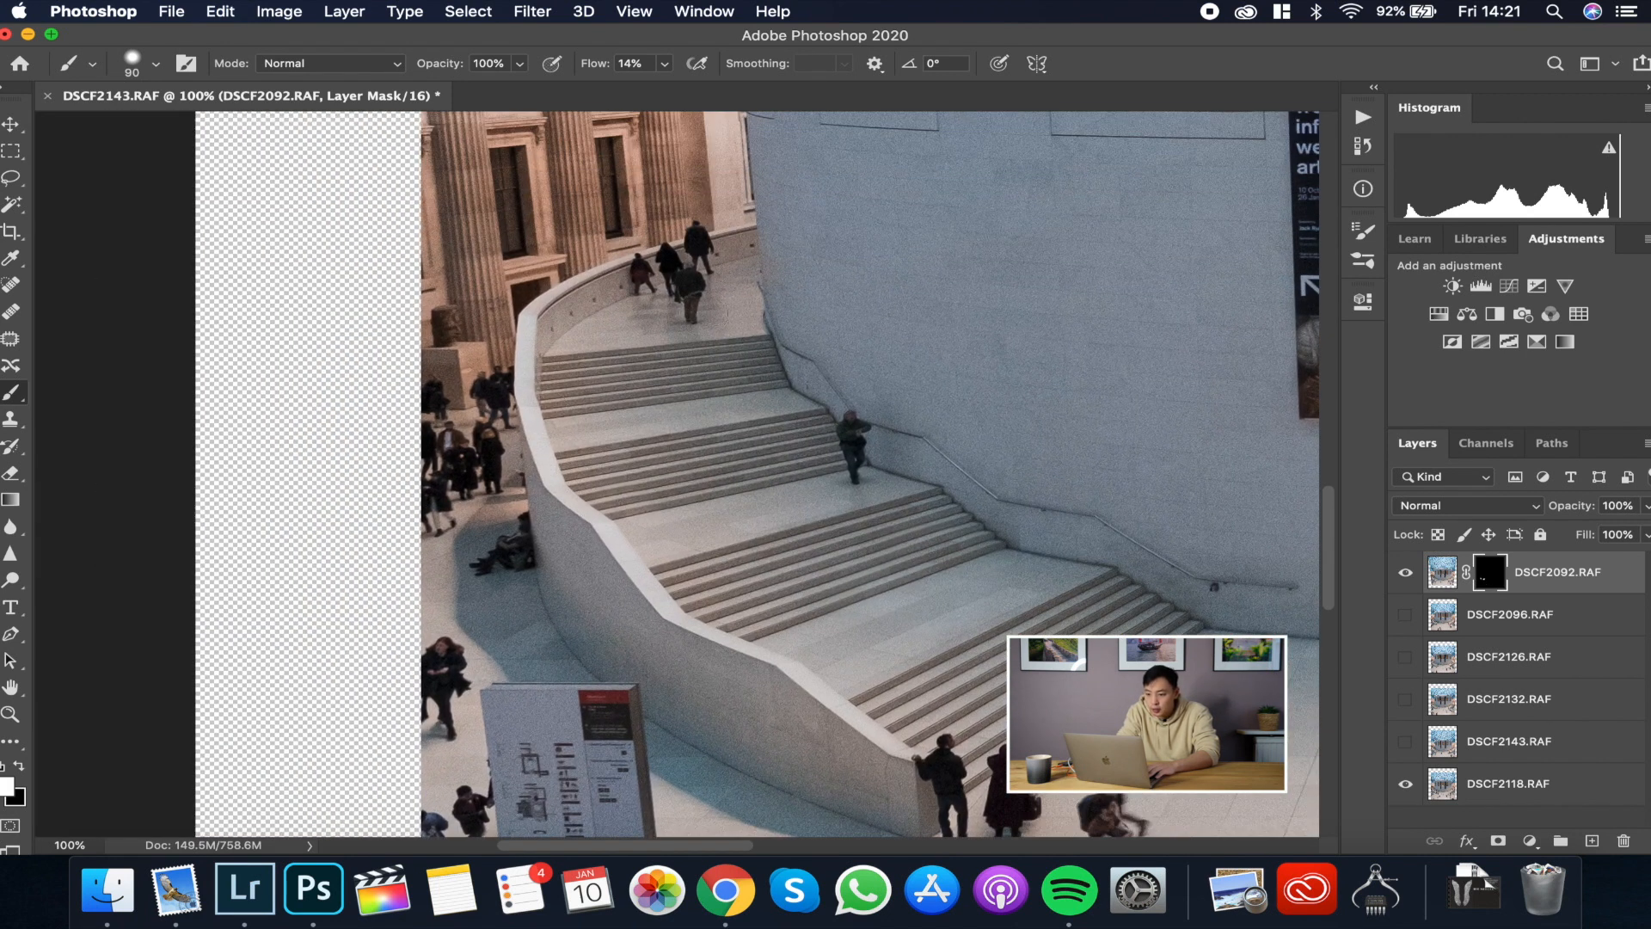
{"action": "mouse_move", "coordinate": [667, 331]}
{"action": "left_mouse_down"}
{"action": "mouse_move", "coordinate": [711, 326]}
{"action": "mouse_move", "coordinate": [655, 322]}
{"action": "mouse_move", "coordinate": [704, 285]}
{"action": "mouse_move", "coordinate": [683, 268]}
{"action": "mouse_move", "coordinate": [680, 233]}
{"action": "left_mouse_up"}
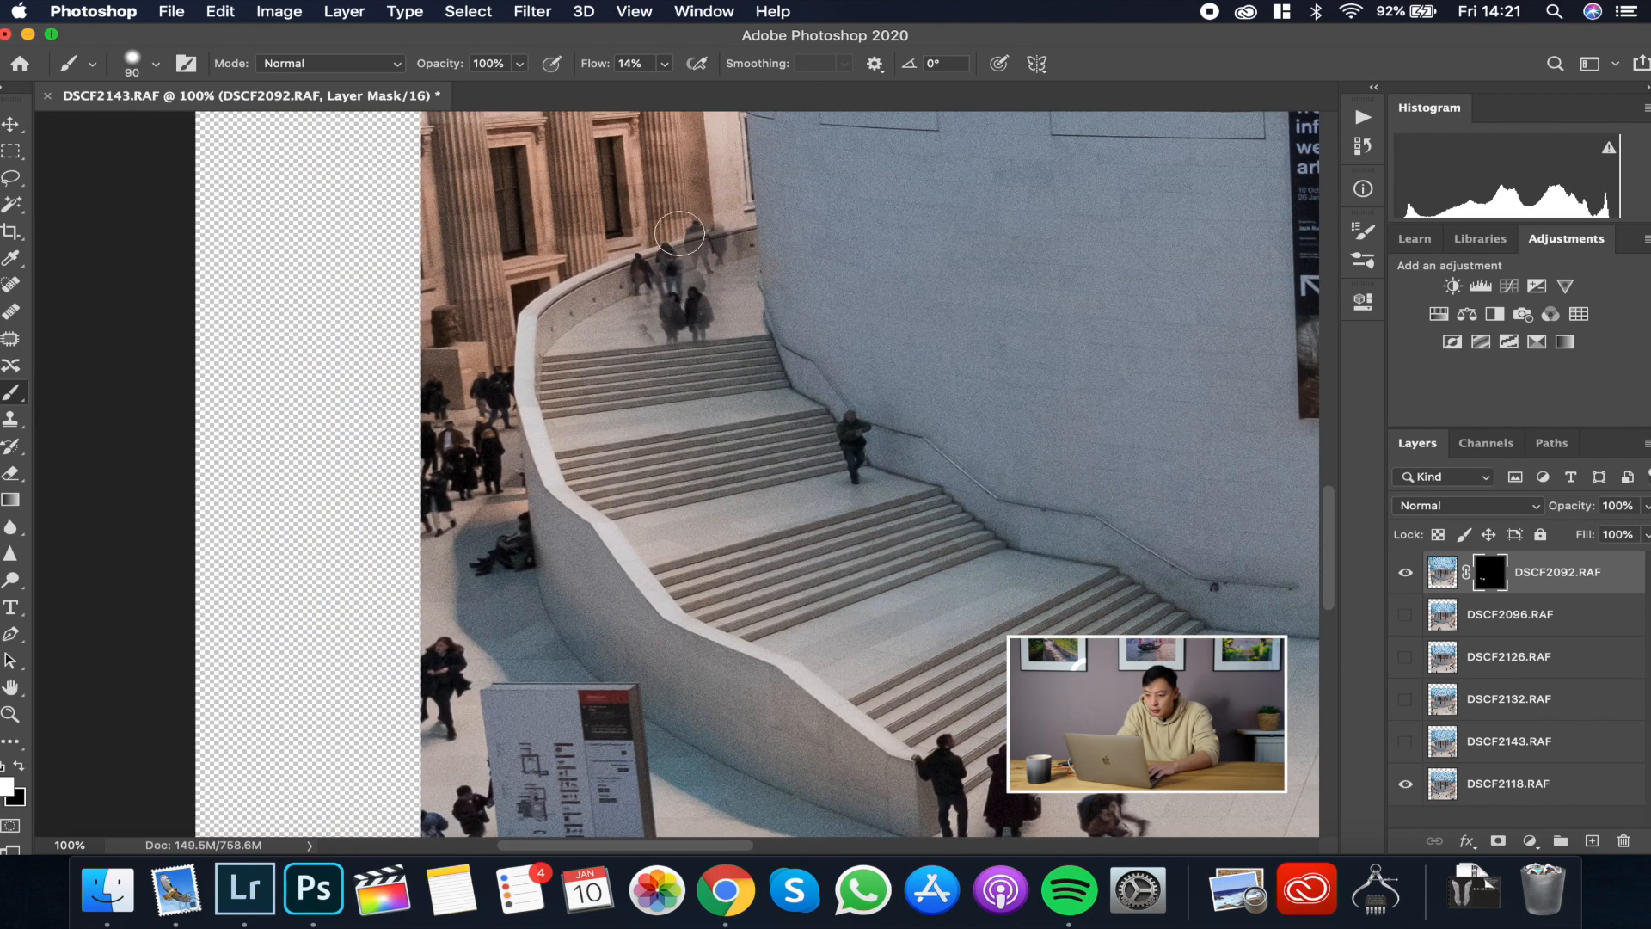
{"action": "key", "text": "super+z"}
Step: Examine the people around both staircases and the floor, and review the whole composite at 16.7% zoom
{"action": "scroll", "coordinate": [710, 390], "scroll_direction": "right", "scroll_amount": 8}
{"action": "scroll", "coordinate": [709, 390], "scroll_direction": "down", "scroll_amount": 3}
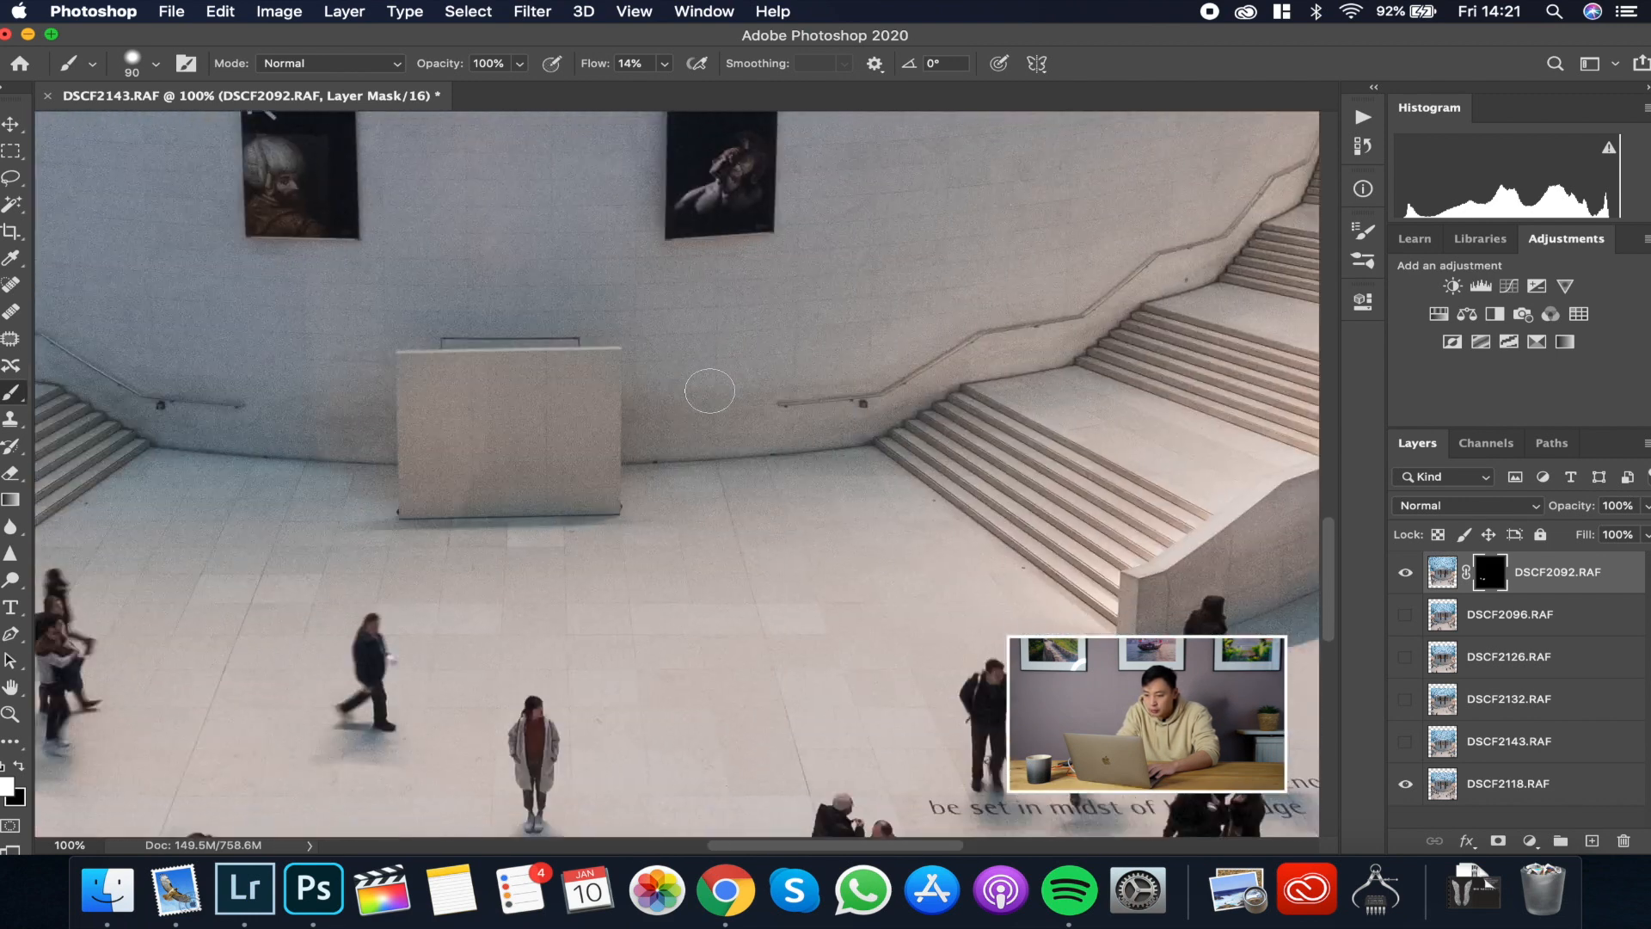
{"action": "scroll", "coordinate": [710, 391], "scroll_direction": "left", "scroll_amount": 12}
{"action": "scroll", "coordinate": [709, 391], "scroll_direction": "up", "scroll_amount": 2}
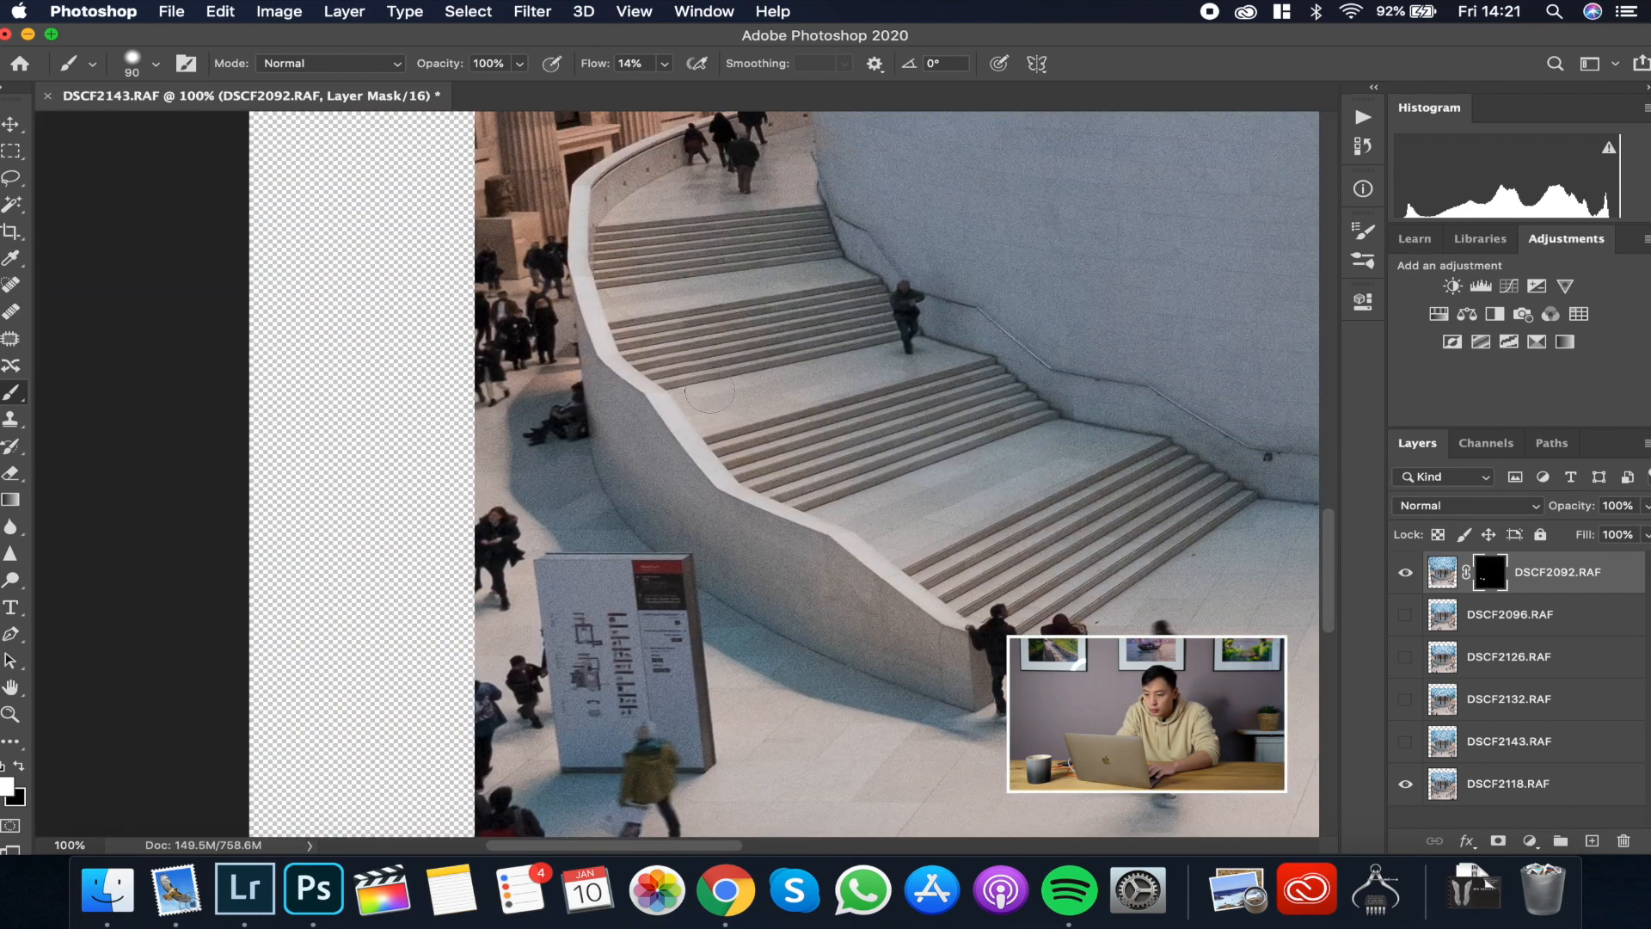
{"action": "key", "text": "z"}
{"action": "left_click", "coordinate": [743, 396], "text": "alt"}
{"action": "left_click", "coordinate": [739, 396], "text": "alt"}
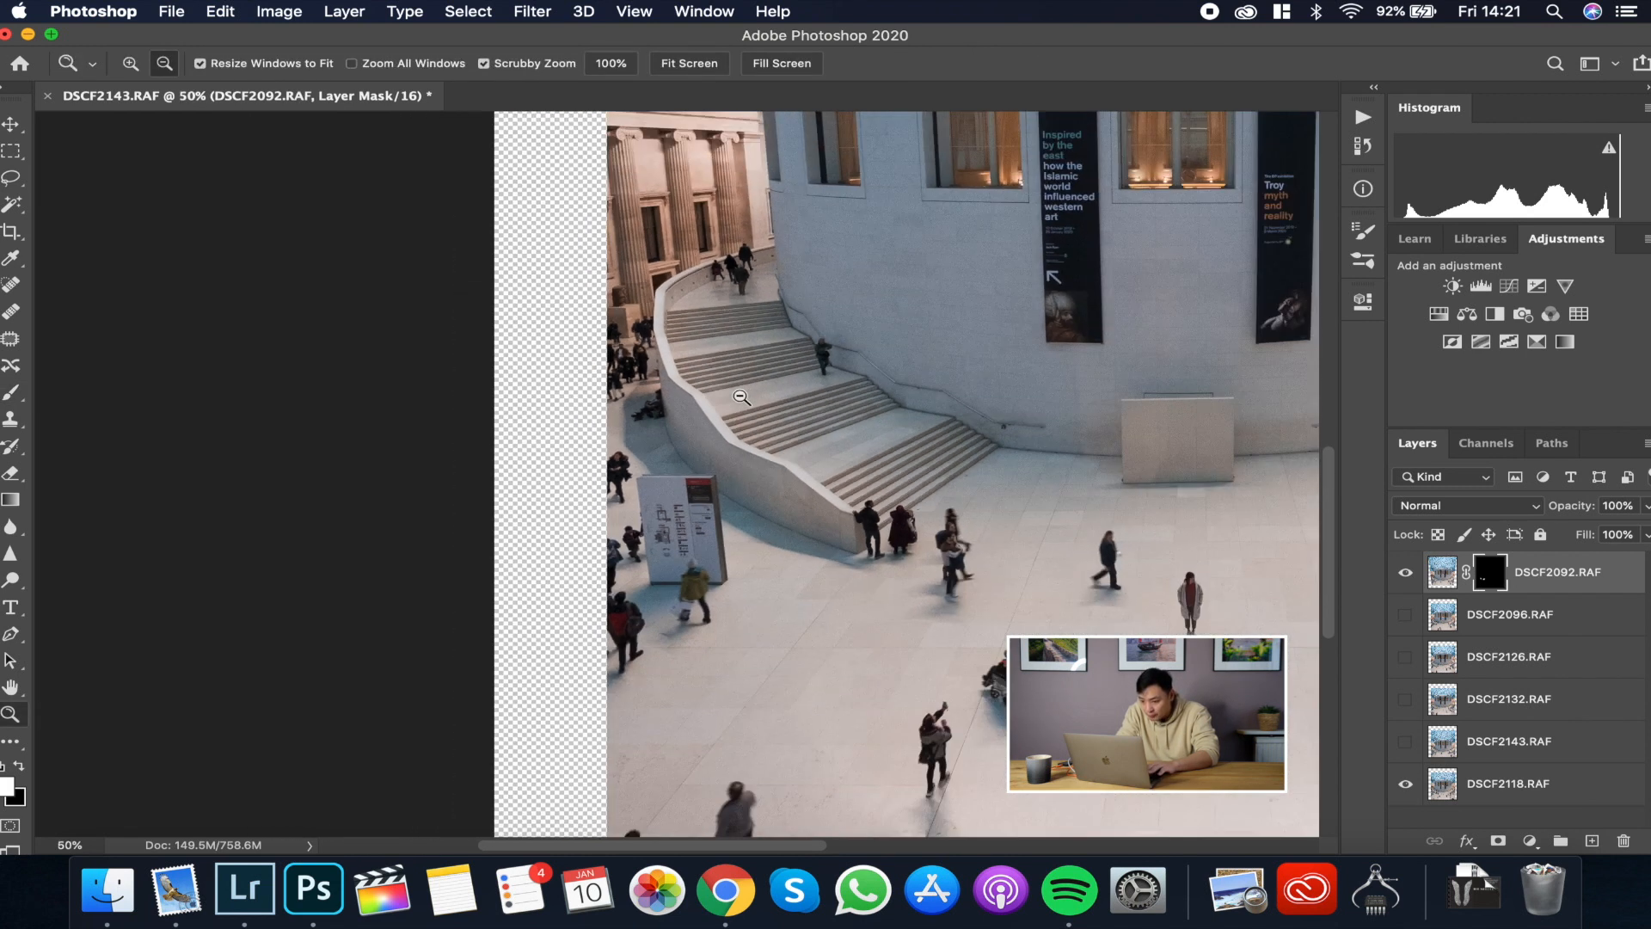
{"action": "left_click", "coordinate": [739, 395], "text": "alt"}
{"action": "left_click", "coordinate": [739, 397], "text": "alt"}
{"action": "left_click", "coordinate": [740, 397], "text": "alt"}
{"action": "left_click", "coordinate": [739, 397]}
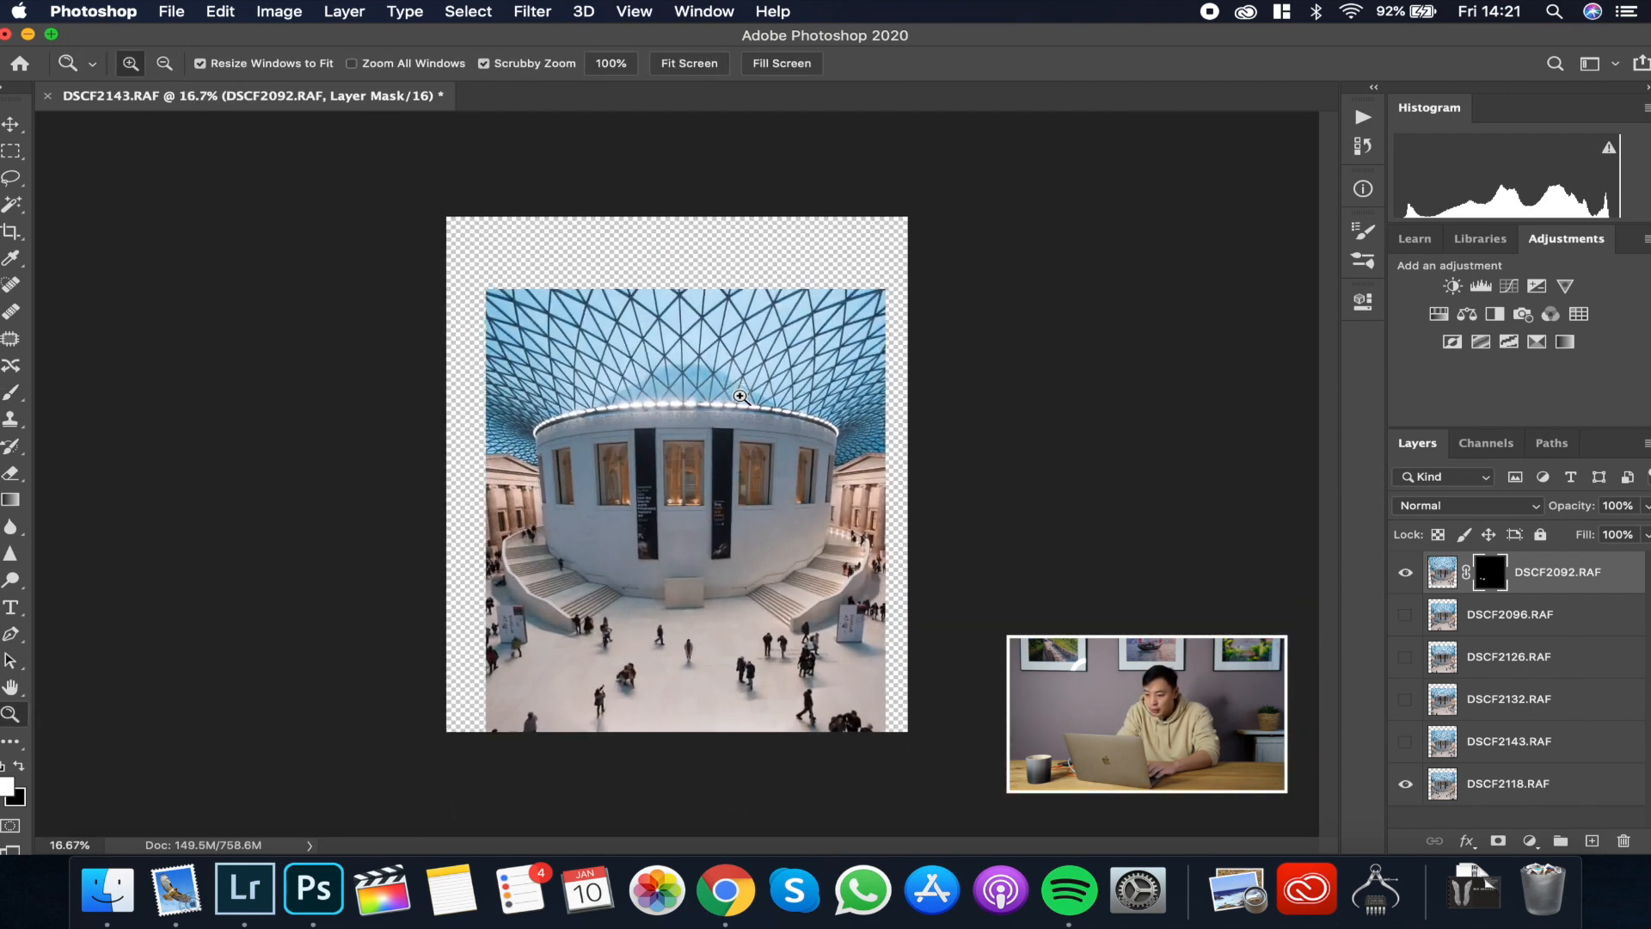
Step: Duplicate the masked DSCF2092.RAF layer together with its layer mask
{"action": "left_click", "coordinate": [740, 397]}
{"action": "scroll", "coordinate": [741, 398], "scroll_direction": "down", "scroll_amount": 3}
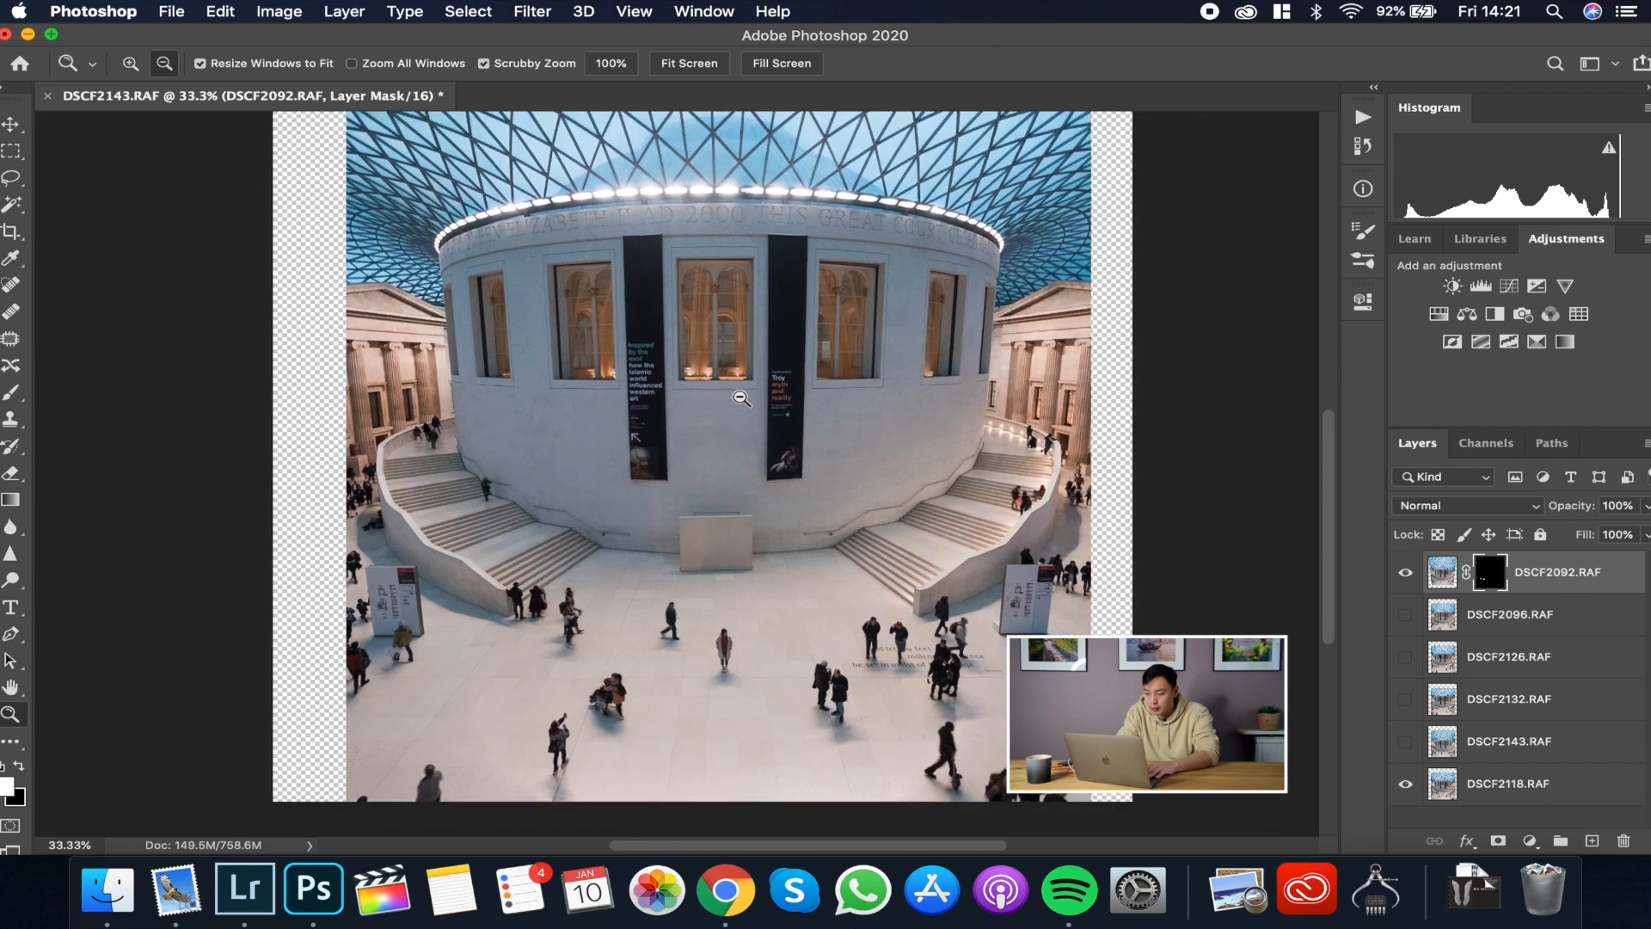
{"action": "left_click", "coordinate": [740, 397], "text": "alt"}
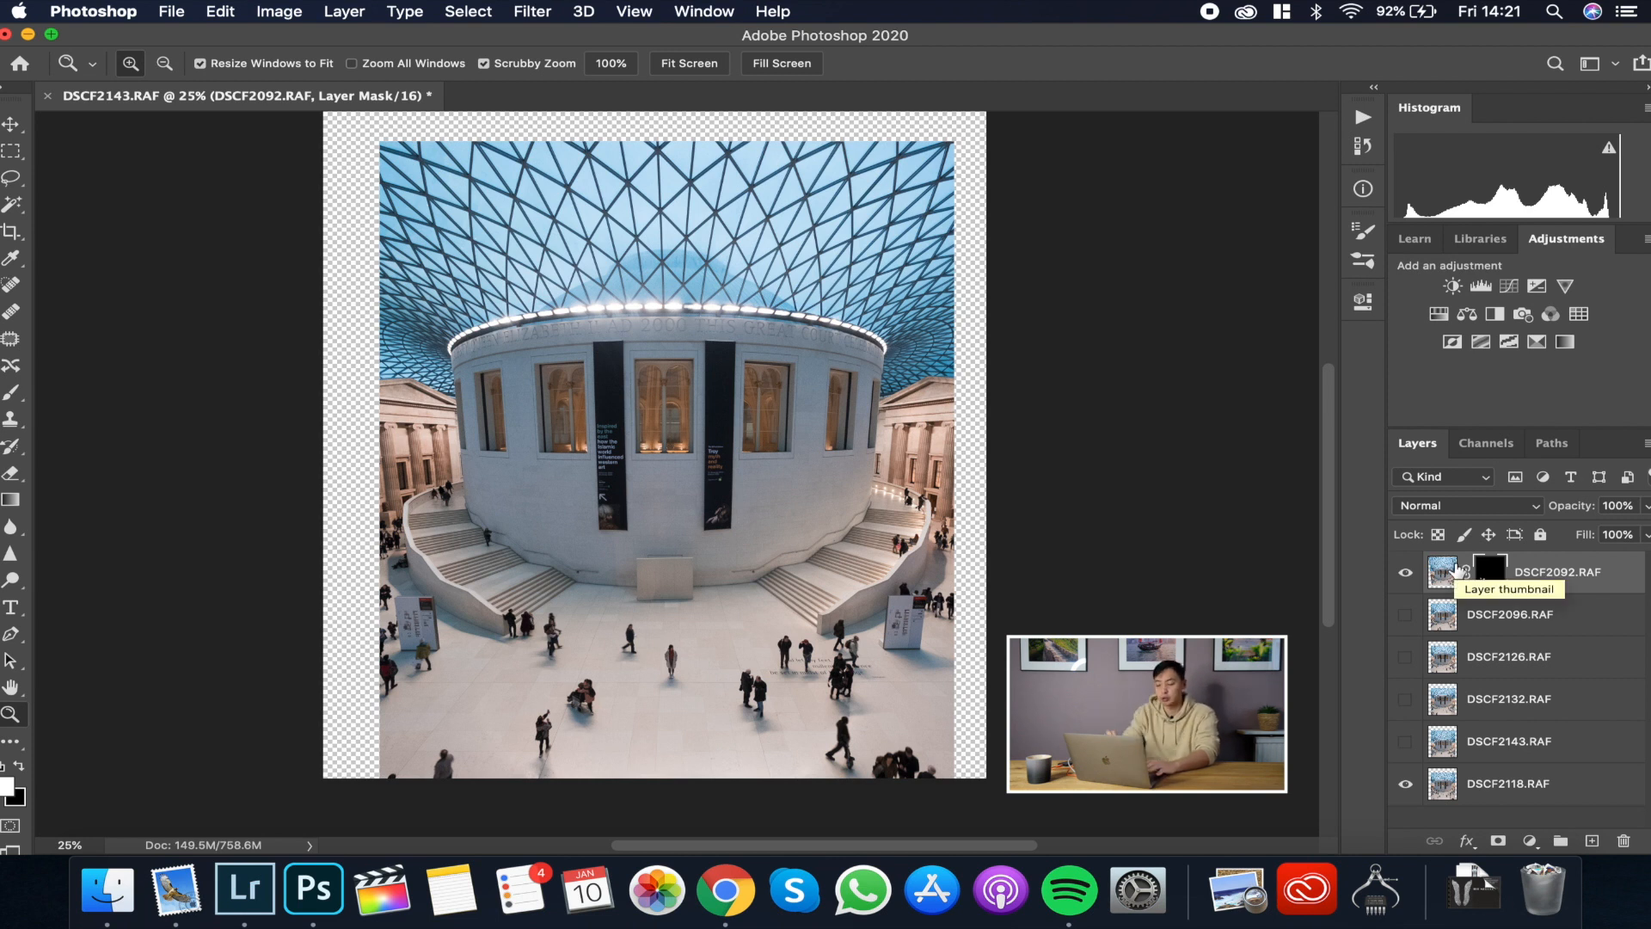
{"action": "key", "text": "super+j"}
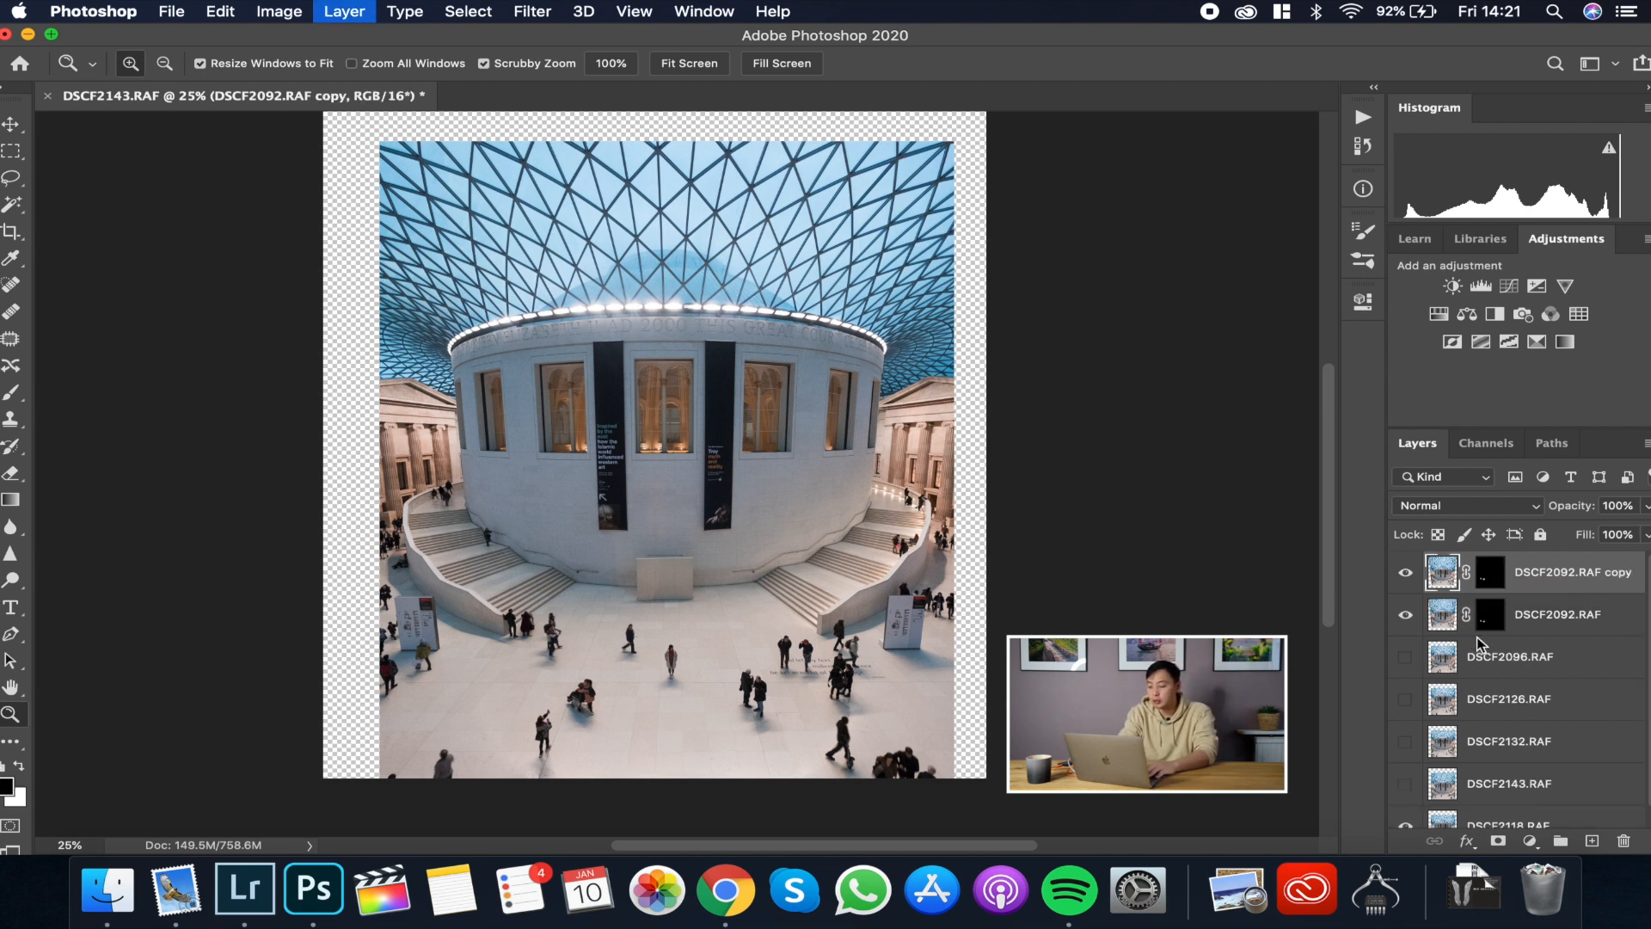
Step: Merge the original DSCF2092.RAF layer with DSCF2118.RAF and move the merged layer to the bottom of the layer stack
{"action": "left_click", "coordinate": [1556, 631]}
{"action": "scroll", "coordinate": [1558, 632], "scroll_direction": "down", "scroll_amount": 1}
{"action": "scroll", "coordinate": [1472, 602], "scroll_direction": "up", "scroll_amount": 1}
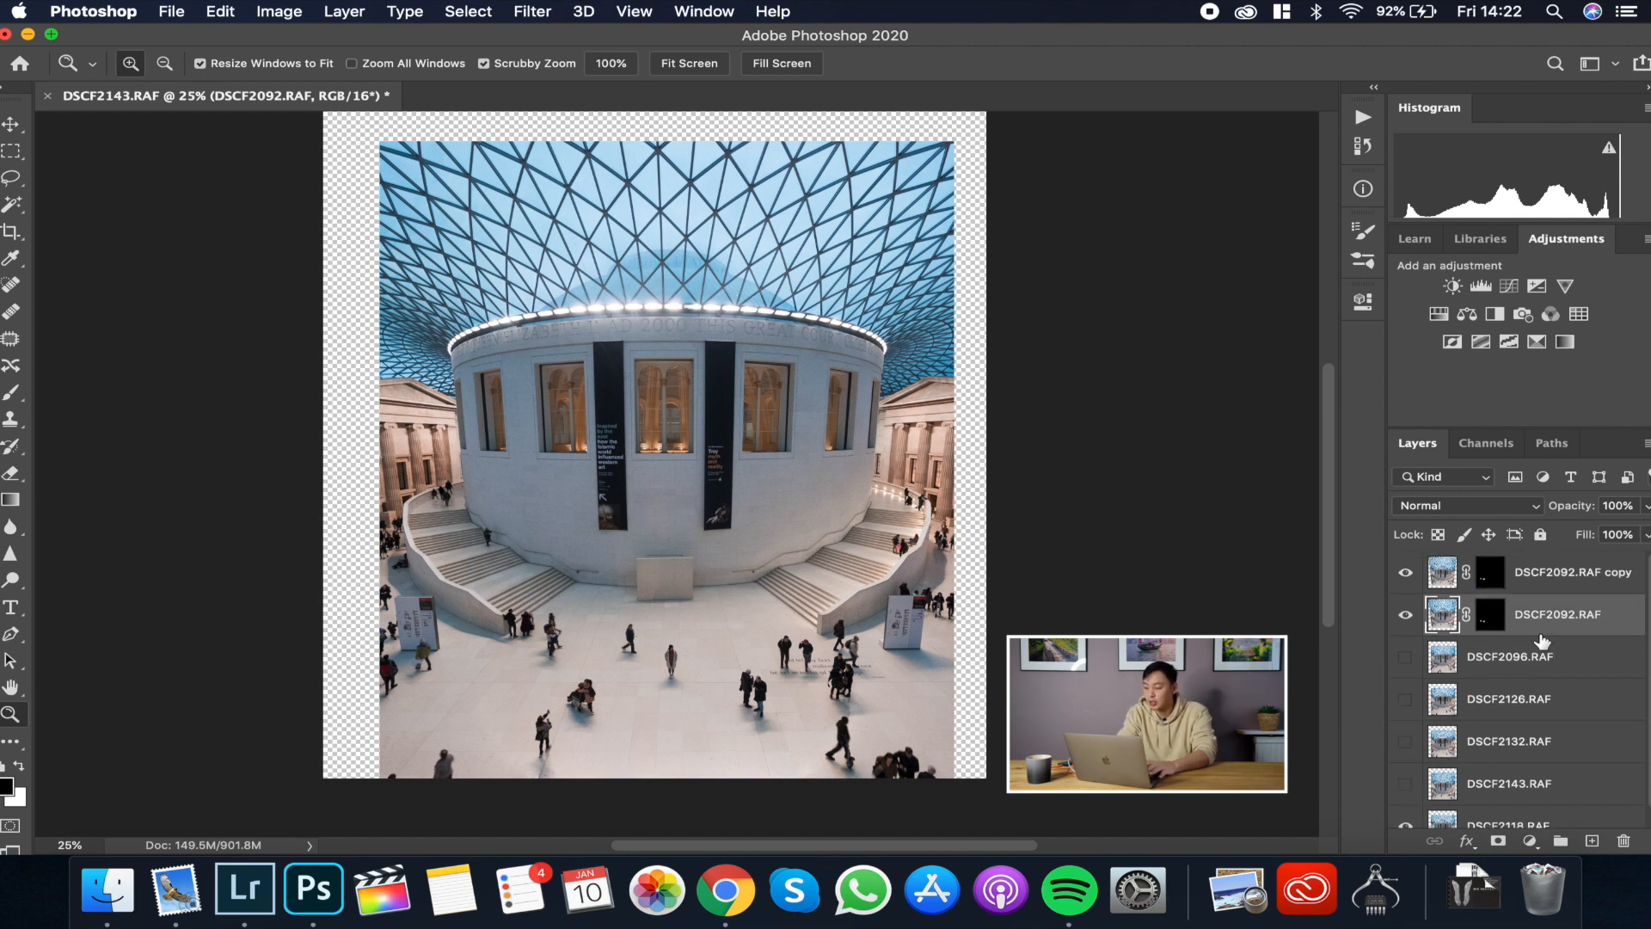
{"action": "scroll", "coordinate": [1541, 640], "scroll_direction": "down", "scroll_amount": 1}
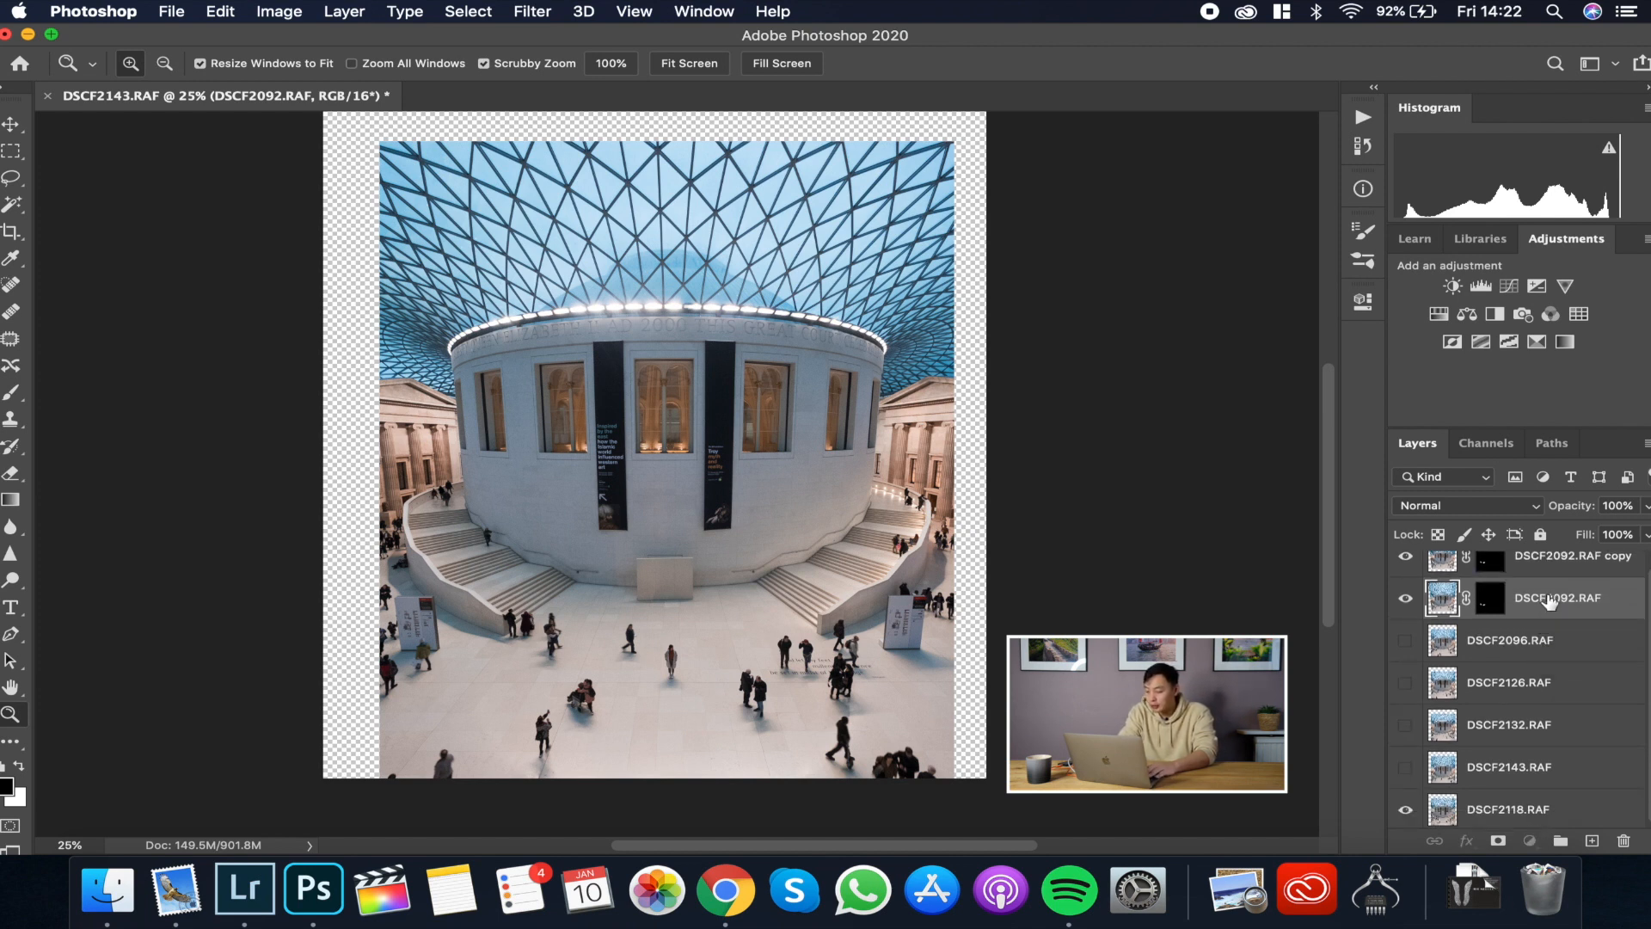
{"action": "scroll", "coordinate": [1545, 640], "scroll_direction": "down", "scroll_amount": 1}
{"action": "left_click", "coordinate": [1552, 817]}
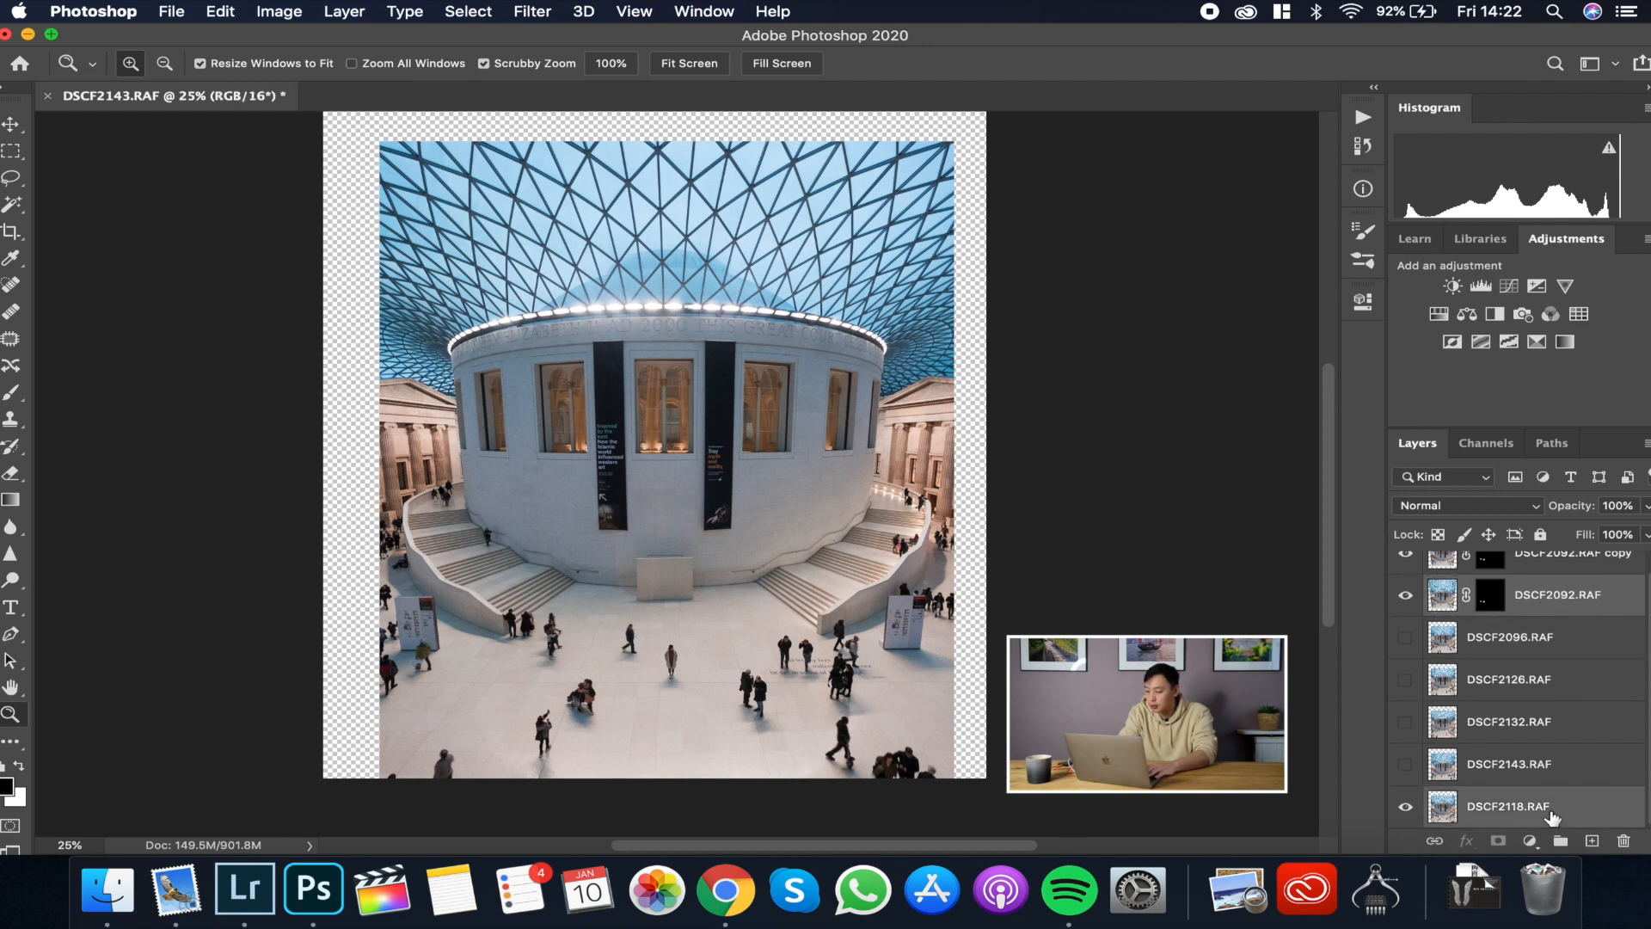
{"action": "key", "text": "super+e"}
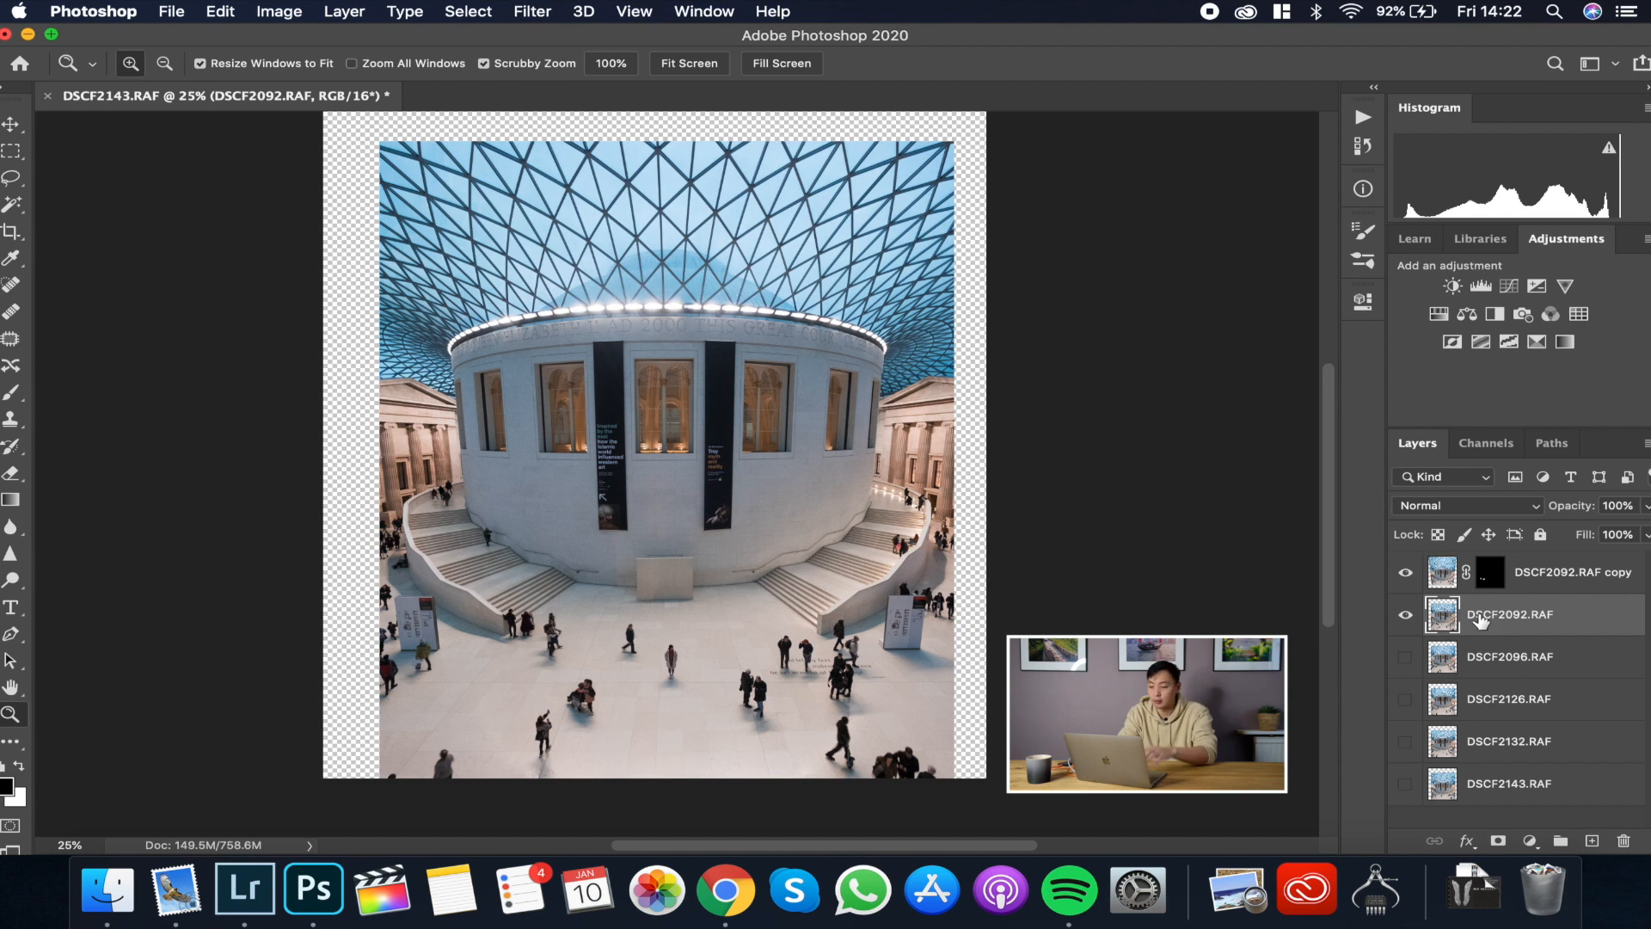
{"action": "left_click_drag", "start_coordinate": [1452, 617], "coordinate": [1477, 796]}
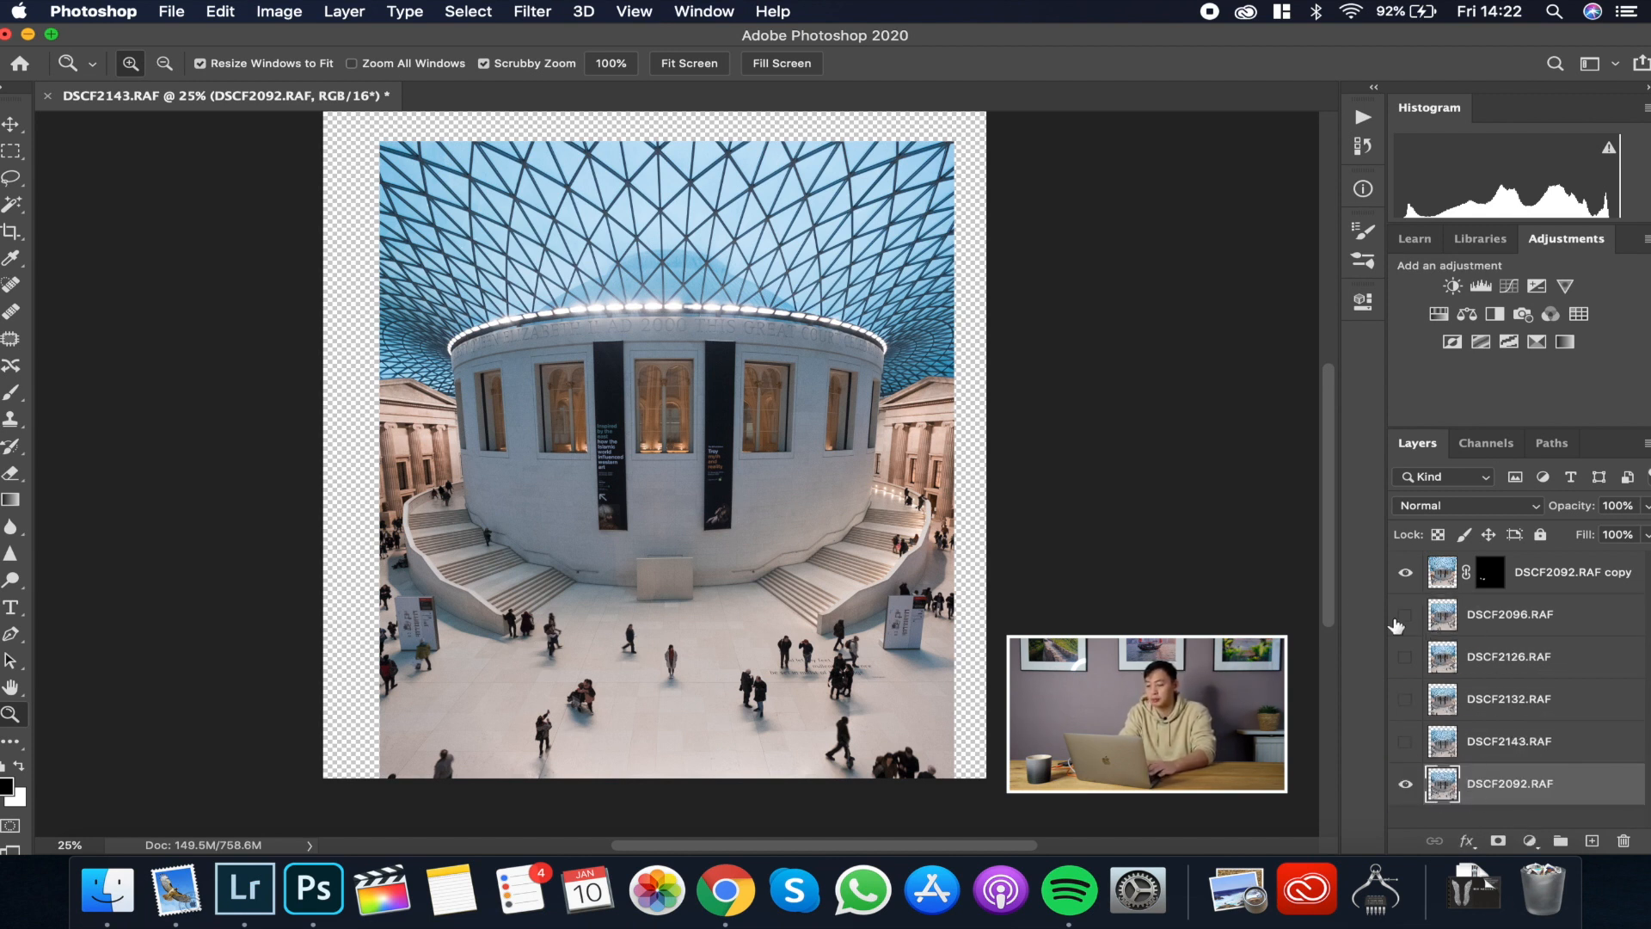
Step: Delete the layer mask from the DSCF2092.RAF copy layer
{"action": "left_click", "coordinate": [1488, 575]}
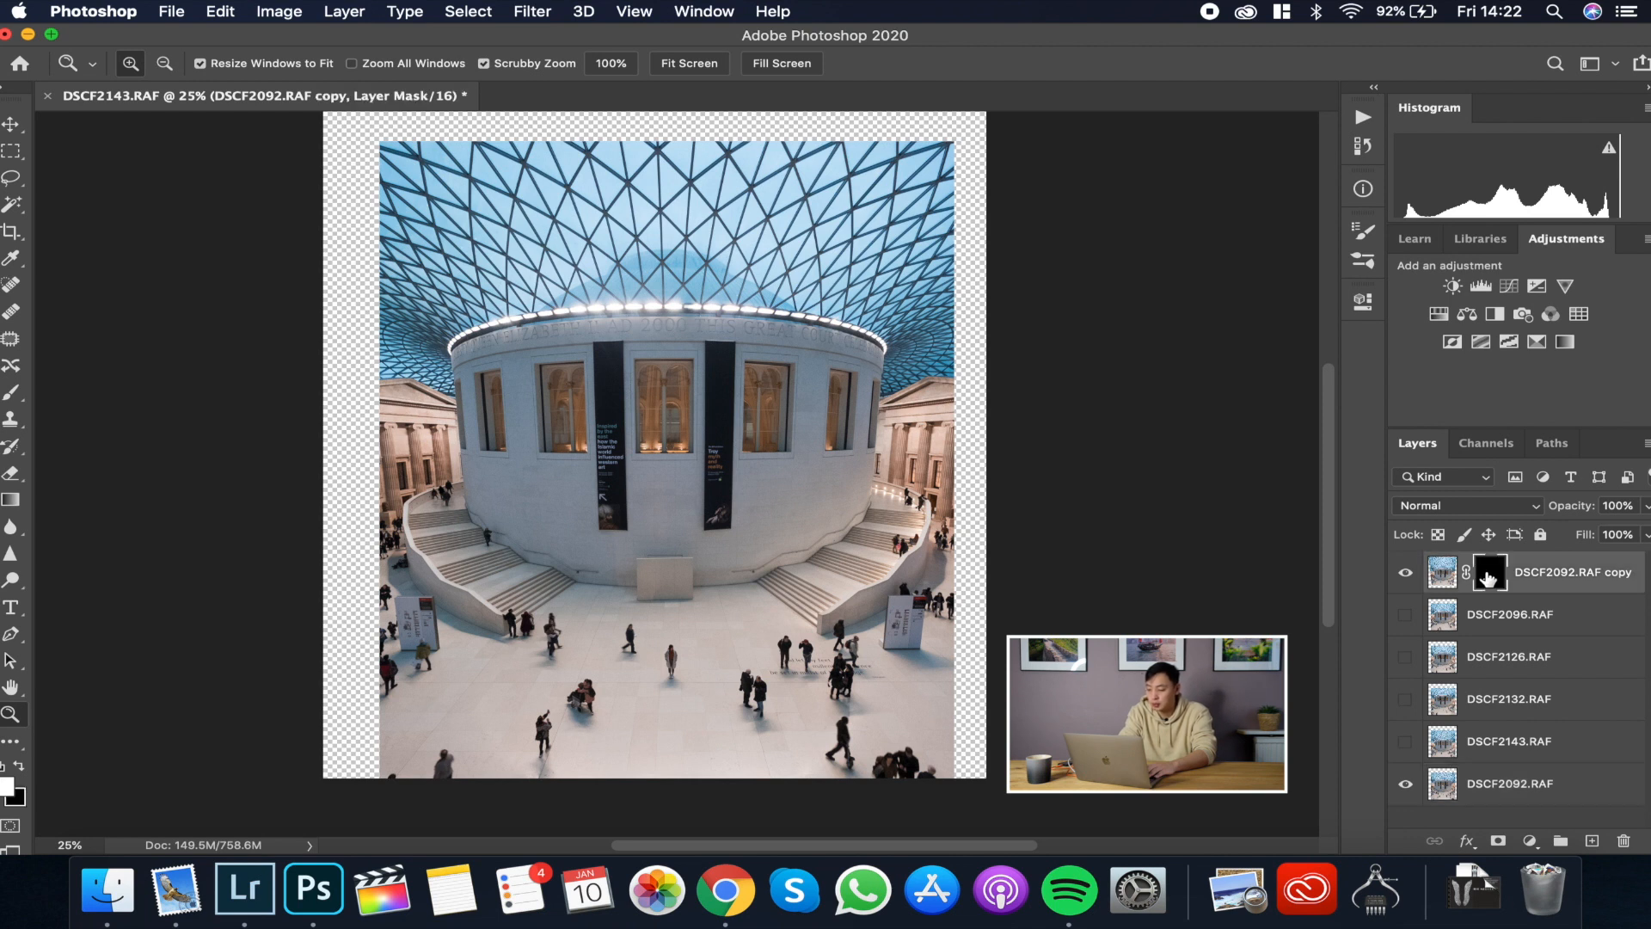
{"action": "right_click", "coordinate": [1489, 578]}
{"action": "left_click", "coordinate": [1506, 578]}
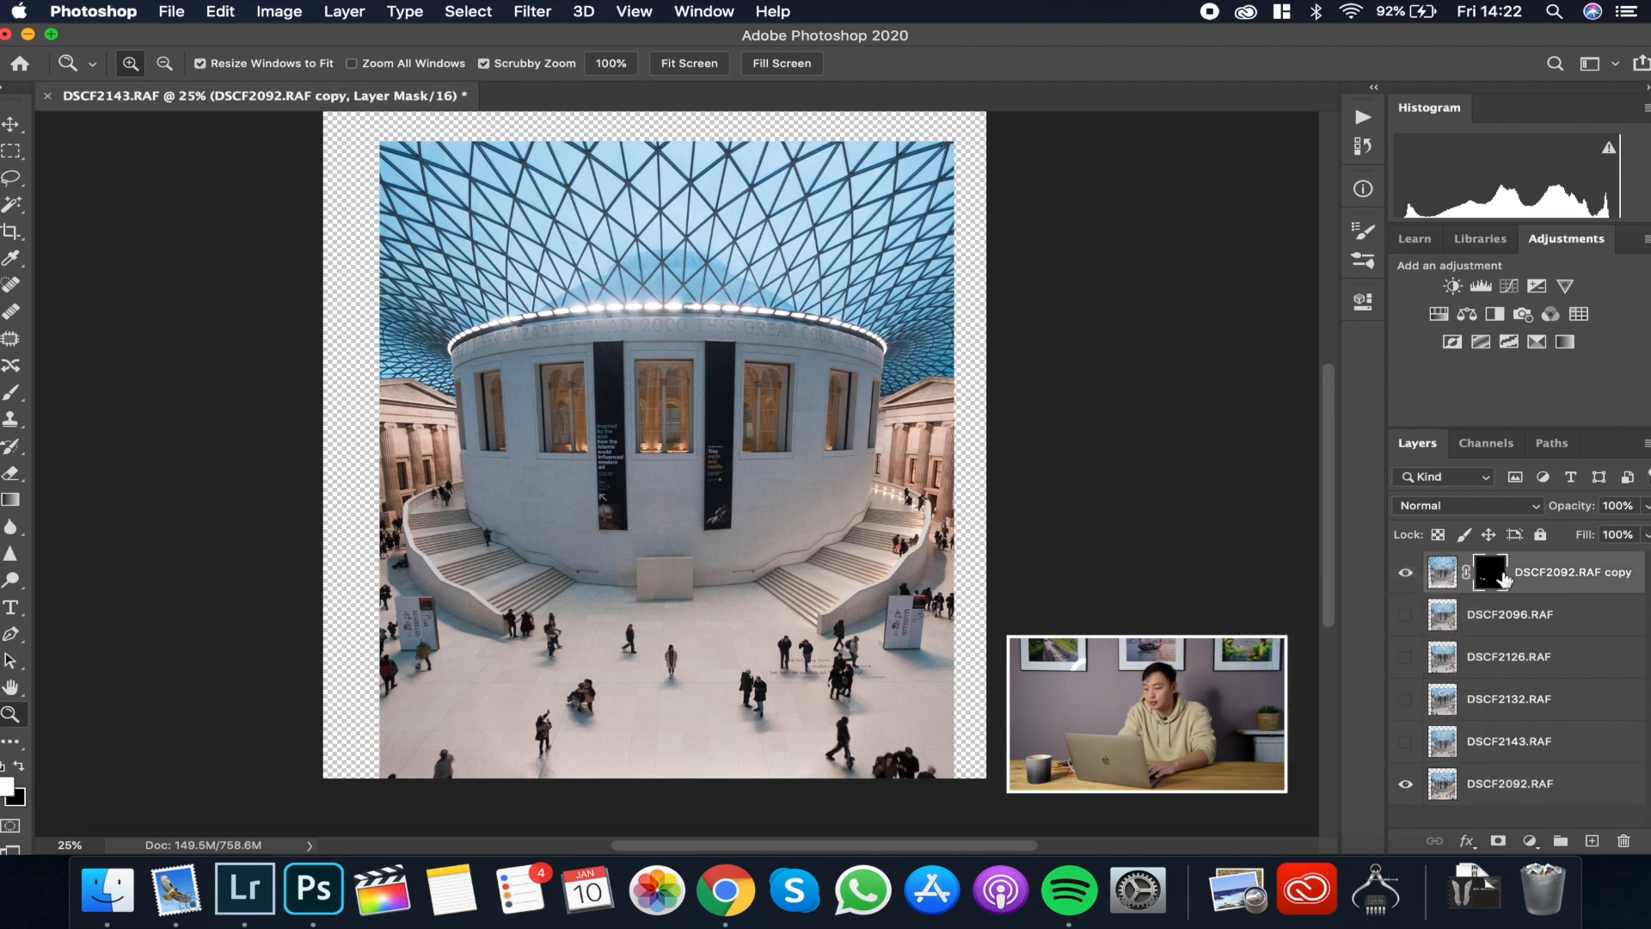
{"action": "right_click", "coordinate": [1490, 574]}
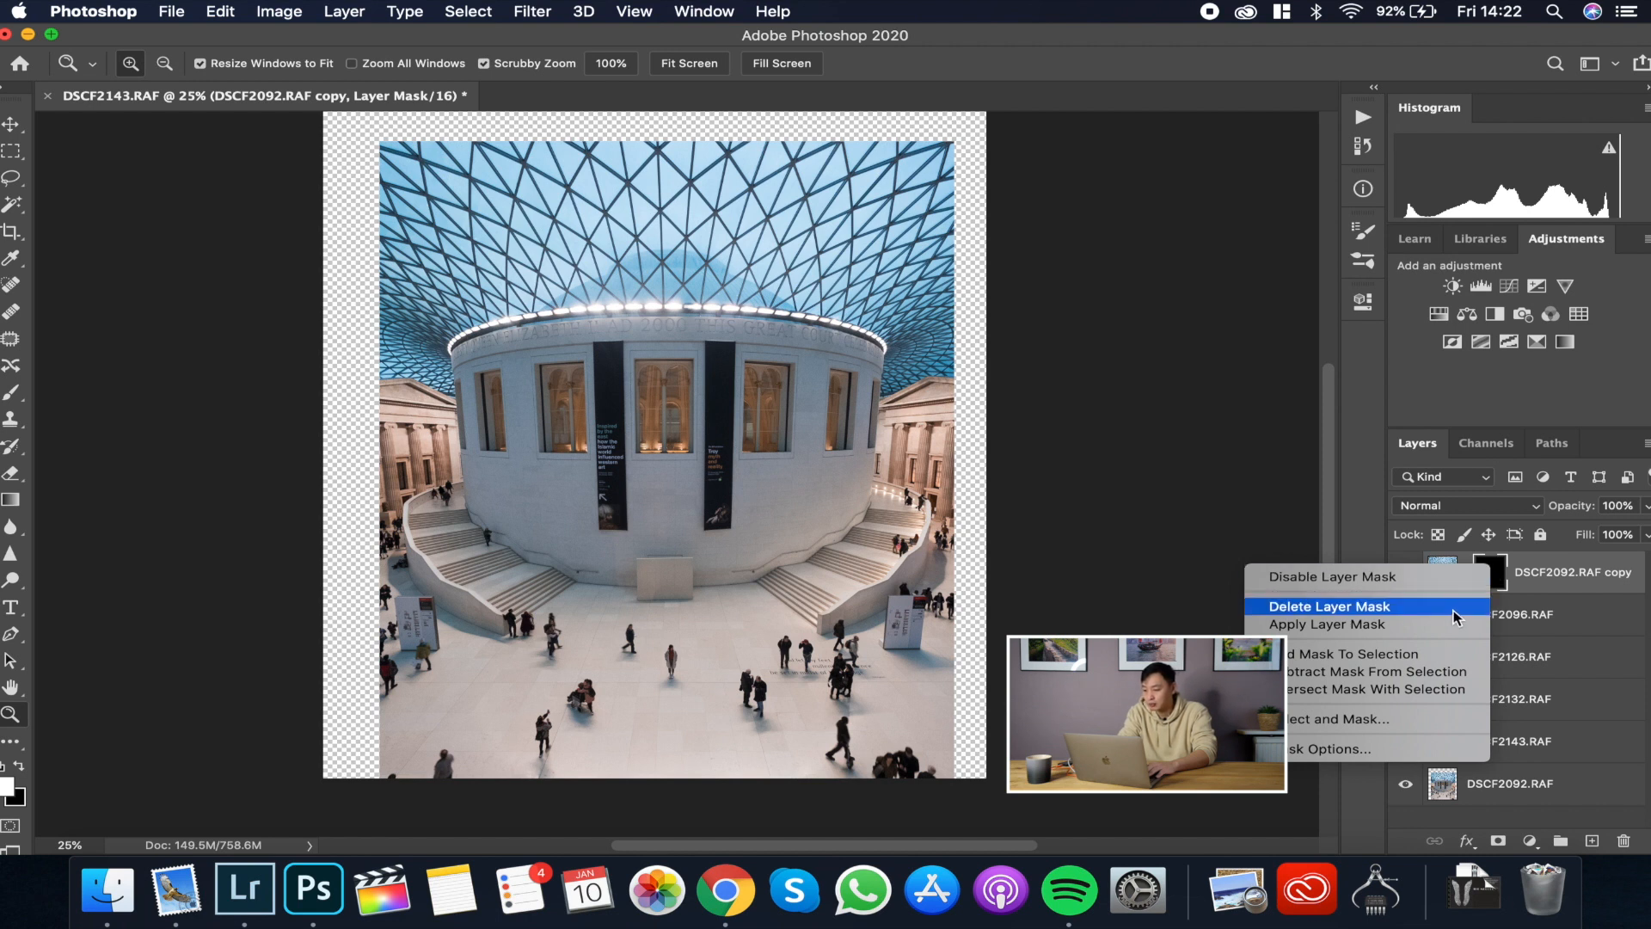
{"action": "left_click", "coordinate": [1457, 610]}
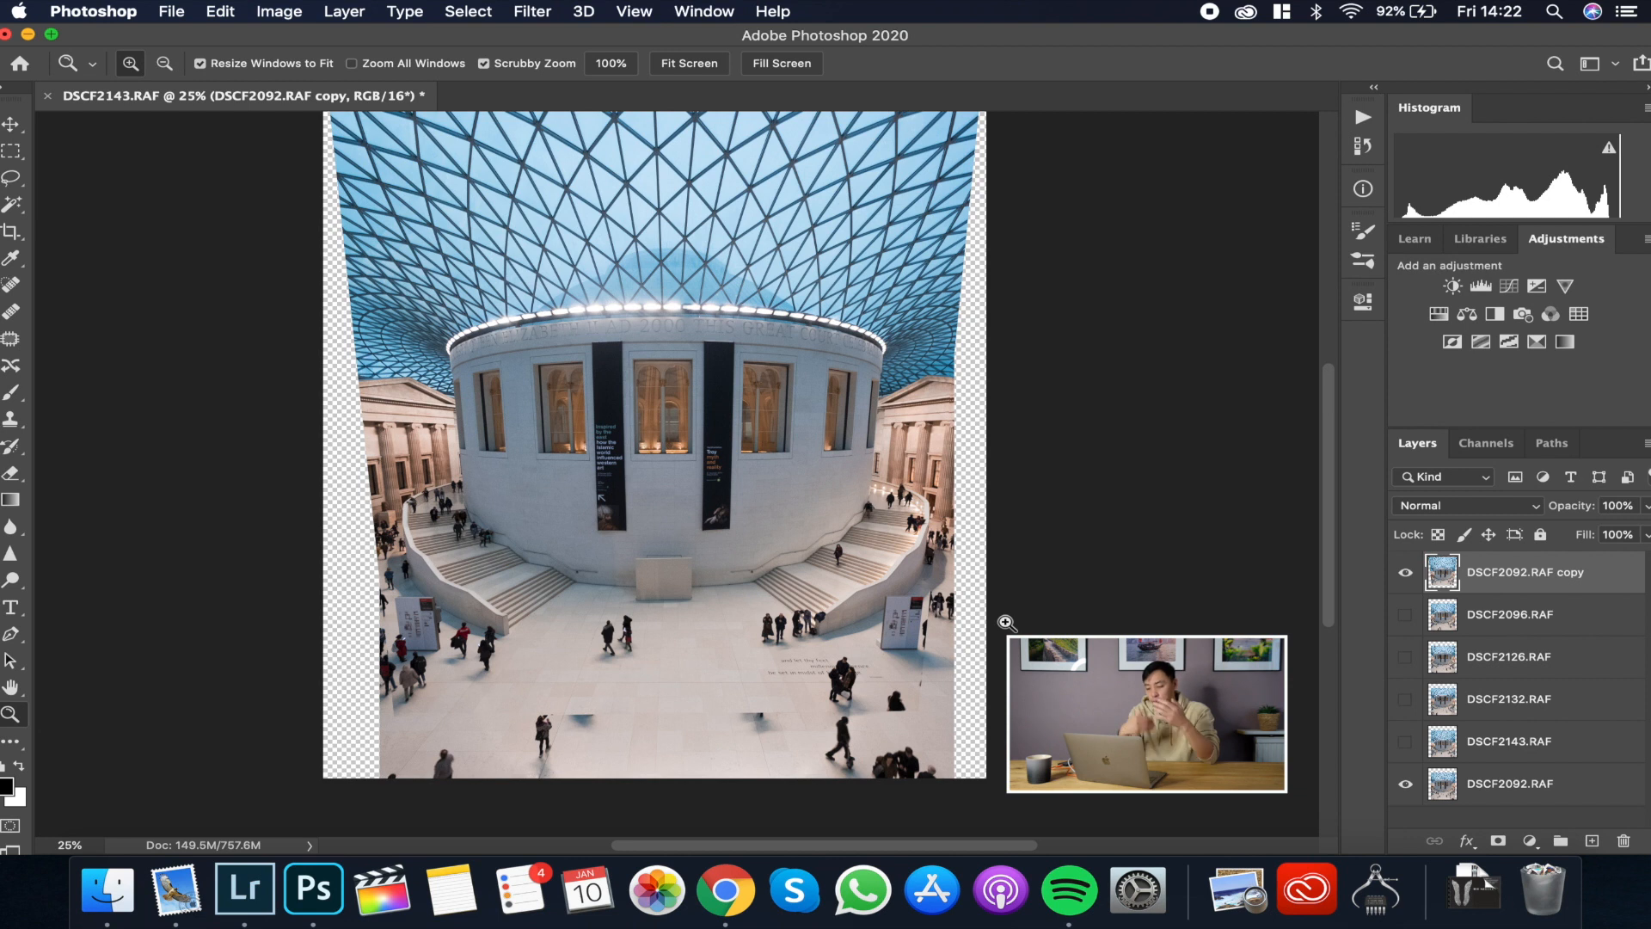
Step: Set the DSCF2092.RAF copy layer's blend mode to Difference and inspect the right staircase at 200% zoom
{"action": "left_click", "coordinate": [1518, 508]}
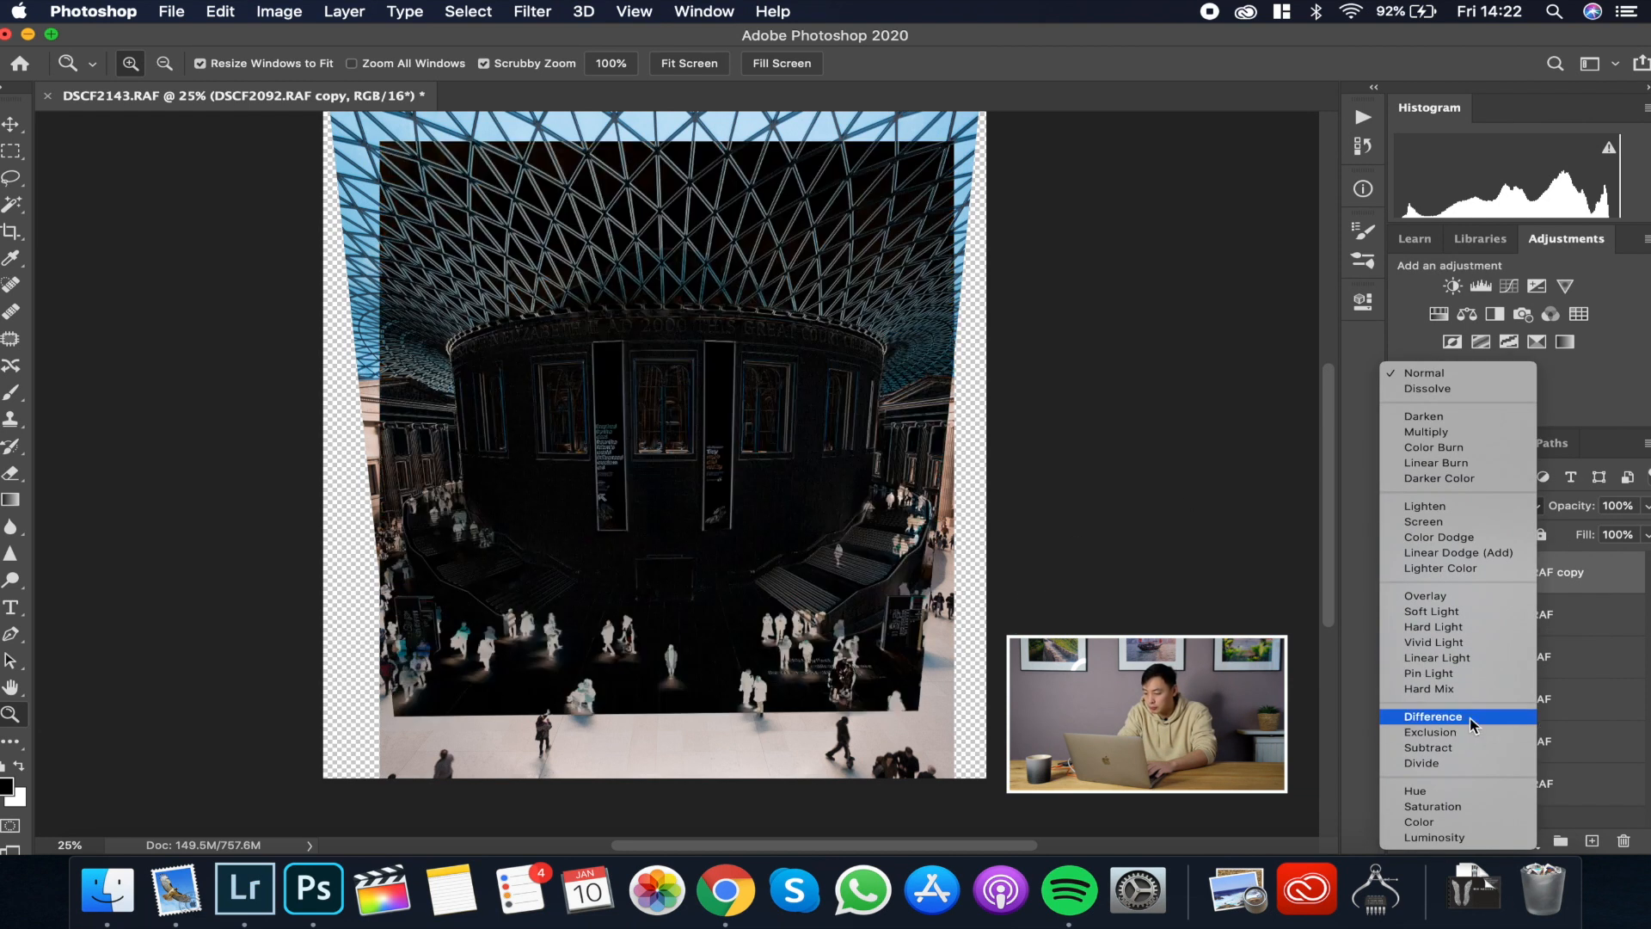
{"action": "left_click", "coordinate": [1468, 717]}
{"action": "left_click_drag", "start_coordinate": [808, 611], "coordinate": [959, 551]}
{"action": "scroll", "coordinate": [959, 550], "scroll_direction": "right", "scroll_amount": 1}
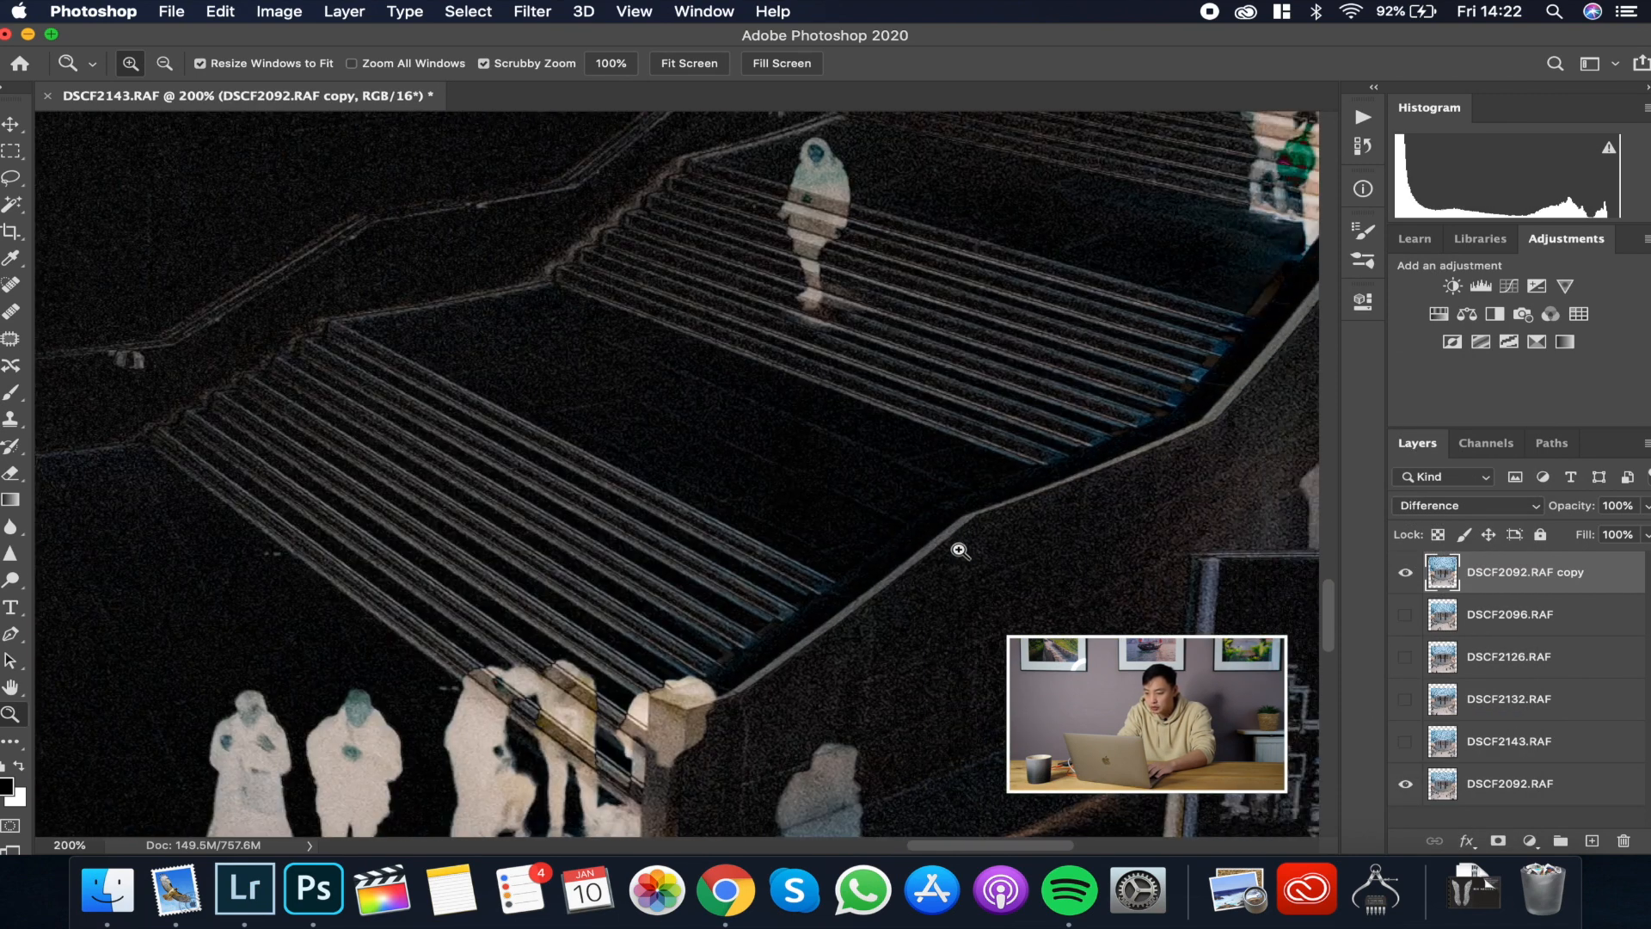
{"action": "left_click", "coordinate": [960, 551]}
{"action": "left_click", "coordinate": [960, 551], "text": "alt"}
Step: Nudge the DSCF2092.RAF copy layer until the right staircase's edges align with the layer below, and set its blend mode to Normal
{"action": "key", "text": "v"}
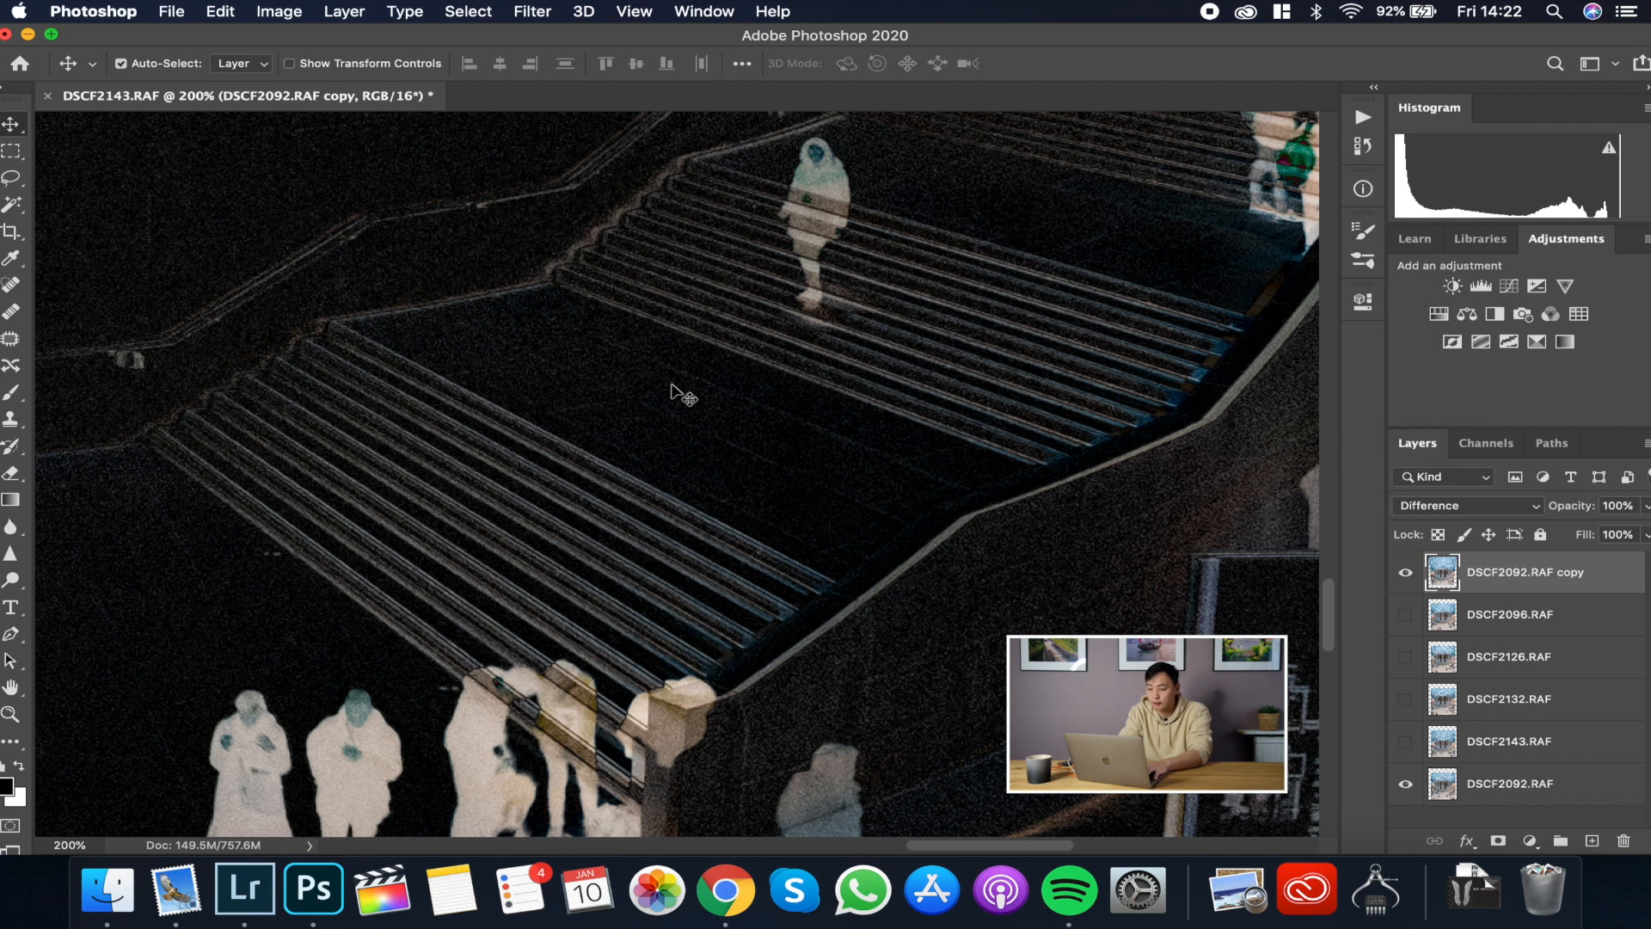
{"action": "key", "text": "Down"}
{"action": "key", "text": "Down"}
{"action": "key", "text": "Down"}
{"action": "key", "text": "Down"}
{"action": "key", "text": "Down"}
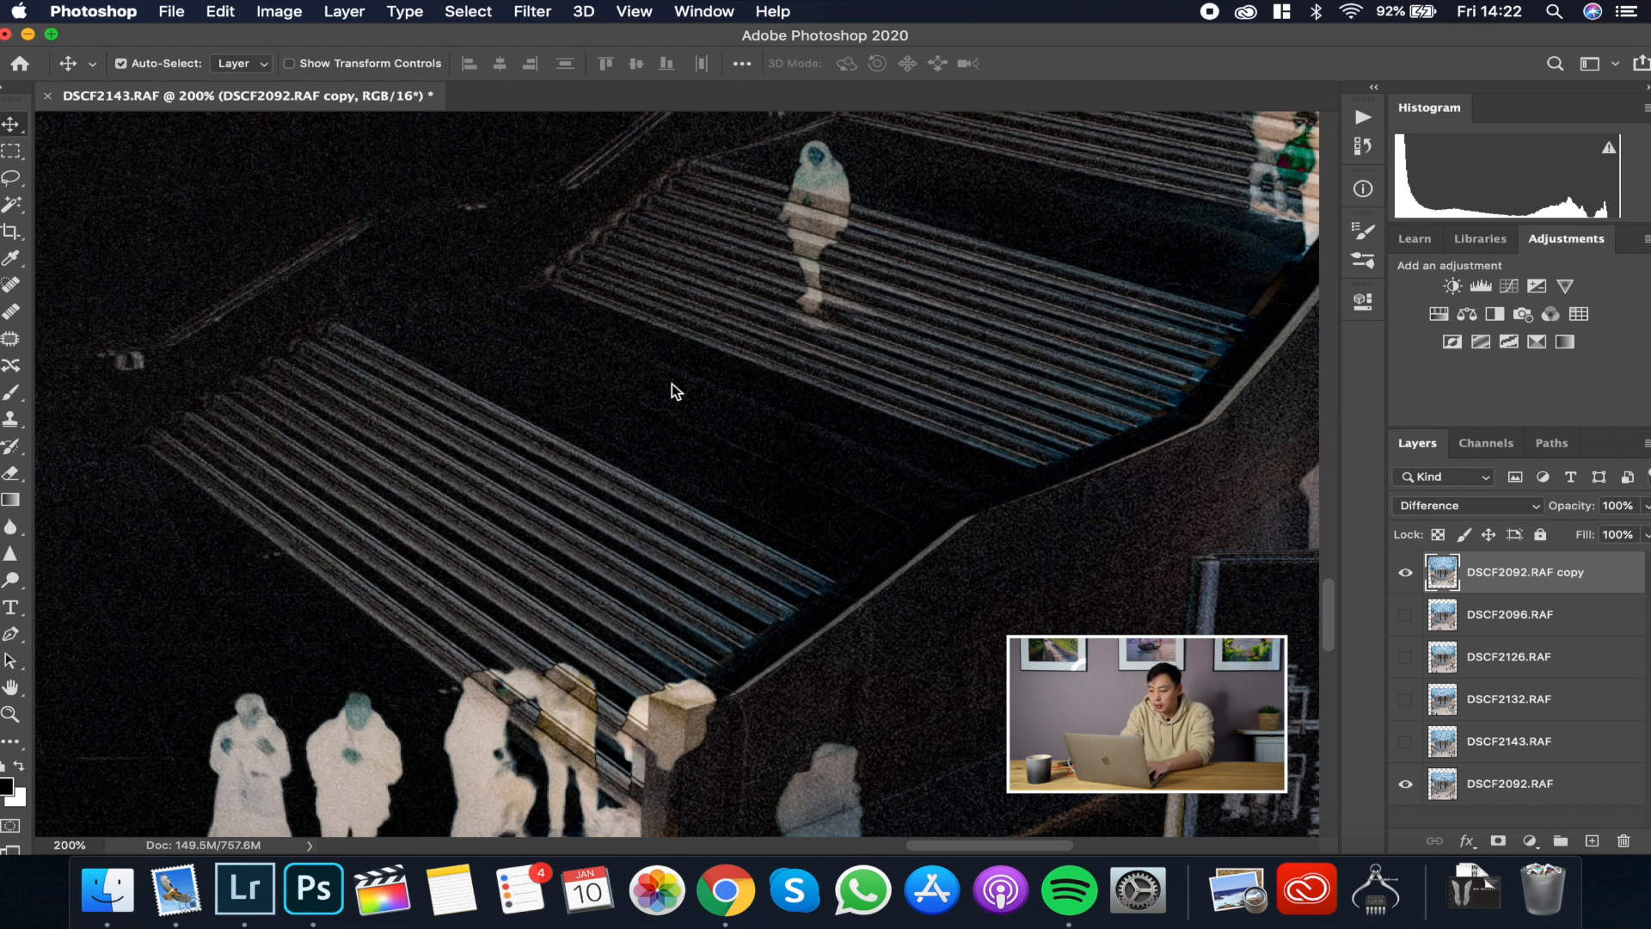
{"action": "key", "text": "Right"}
{"action": "key", "text": "Right"}
{"action": "key", "text": "Right"}
{"action": "key", "text": "Up"}
{"action": "key", "text": "Right"}
{"action": "key", "text": "Right"}
{"action": "key", "text": "Right"}
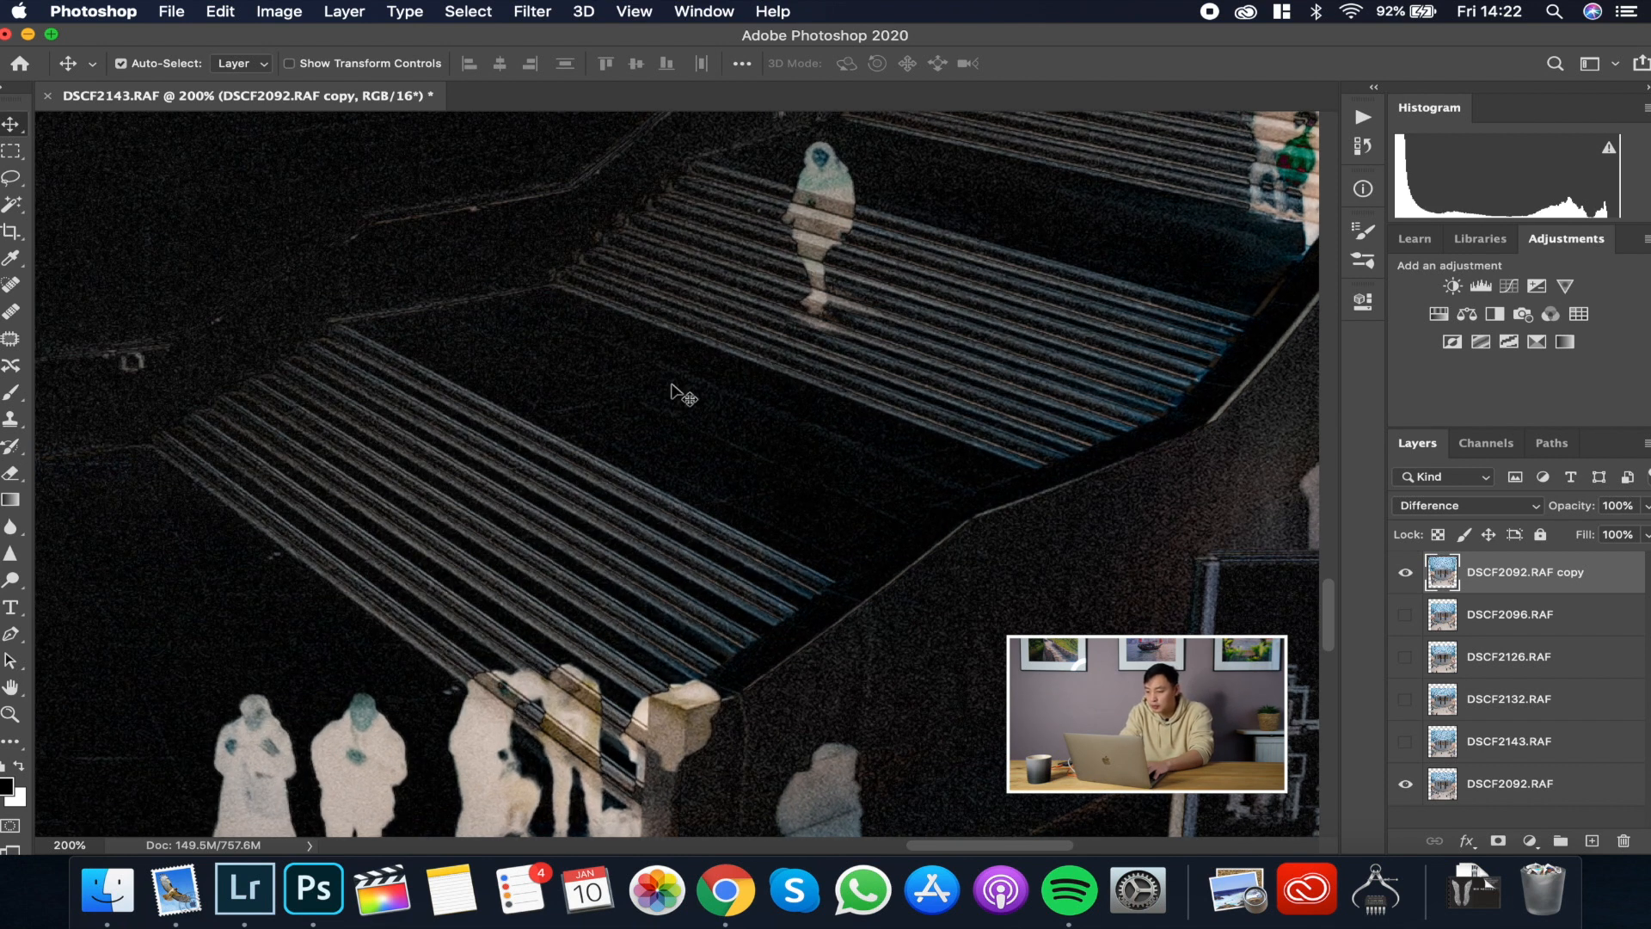
{"action": "key", "text": "Up"}
{"action": "key", "text": "Right"}
{"action": "key", "text": "Up"}
{"action": "key", "text": "Right"}
{"action": "key", "text": "Right"}
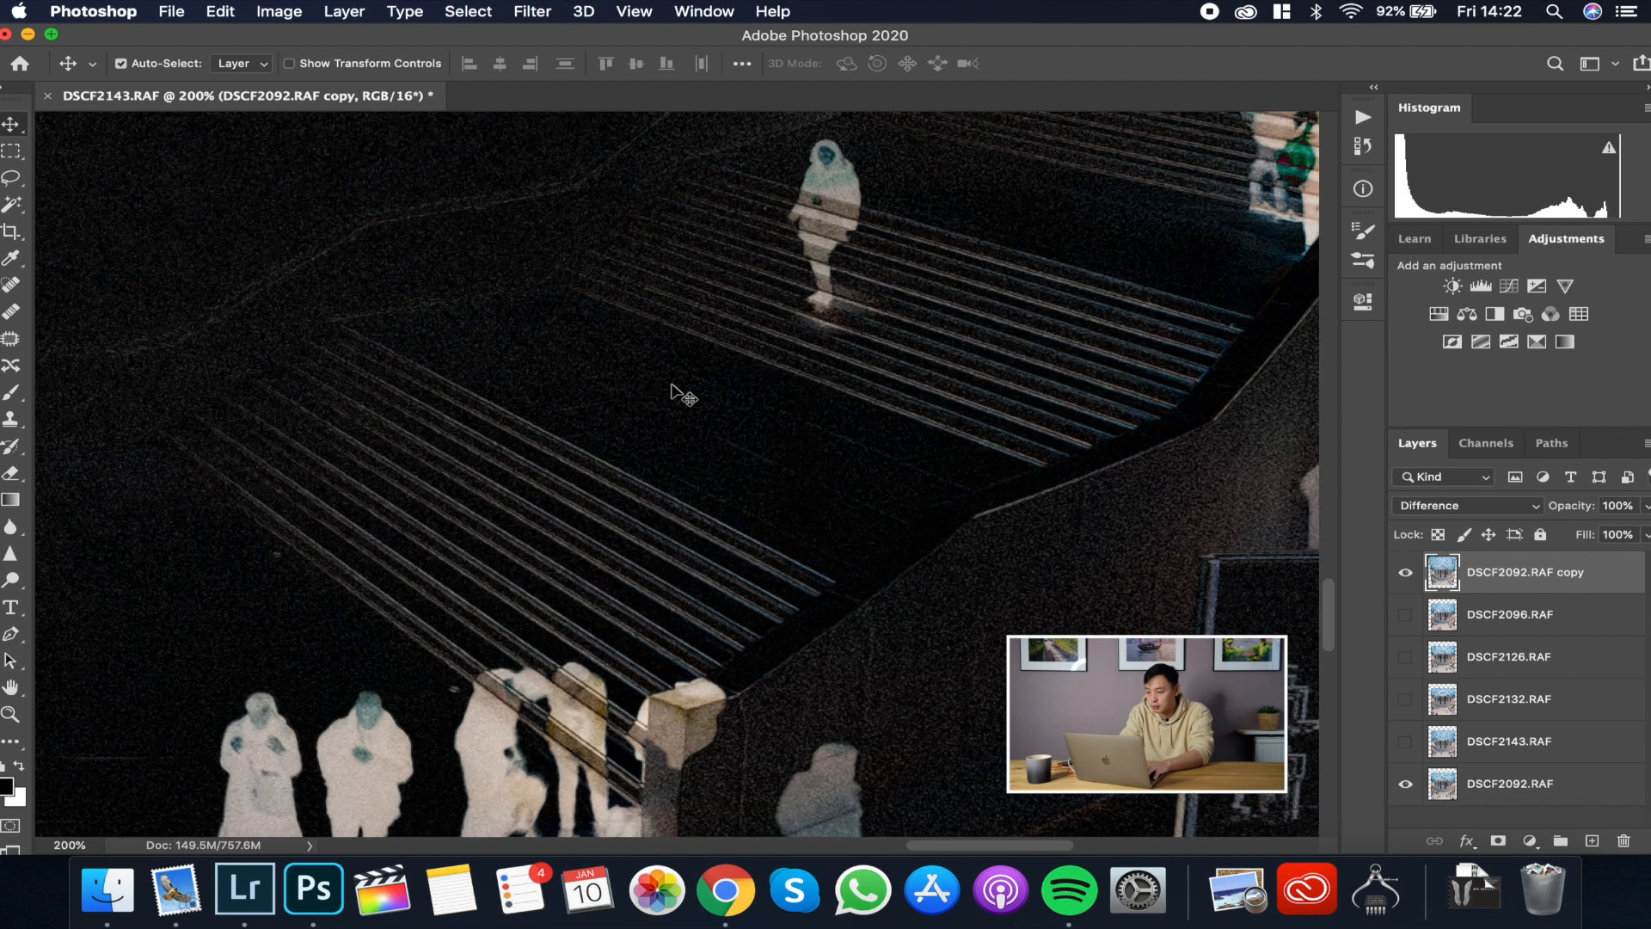
{"action": "key", "text": "Up"}
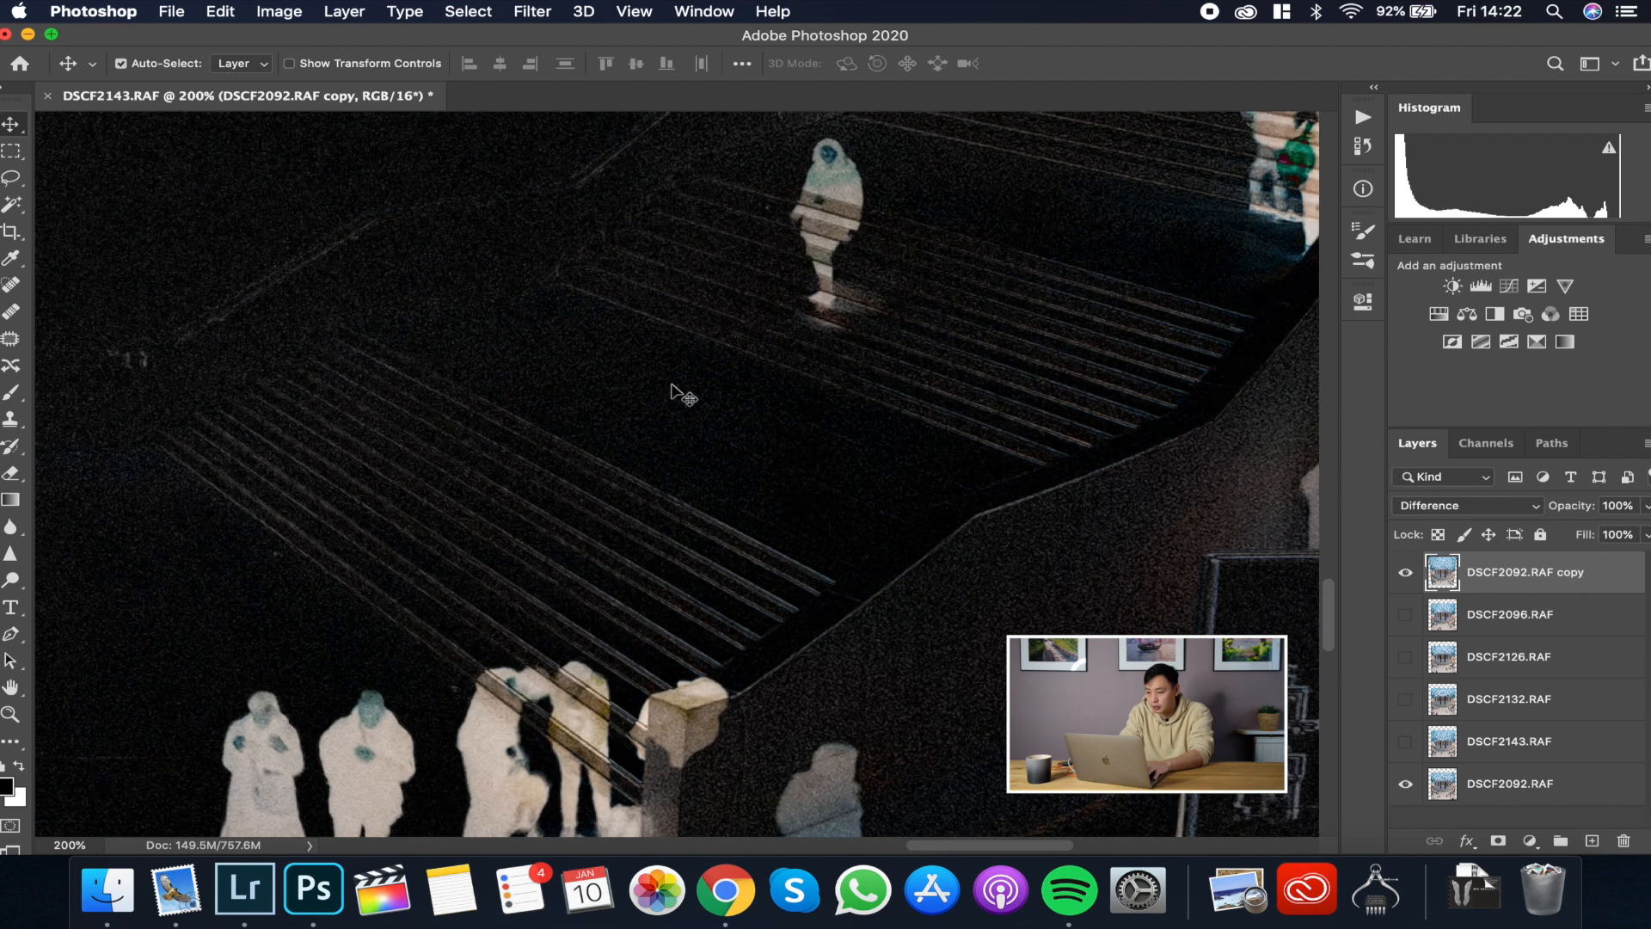
{"action": "key", "text": "Up"}
{"action": "key", "text": "Up"}
{"action": "key", "text": "Down"}
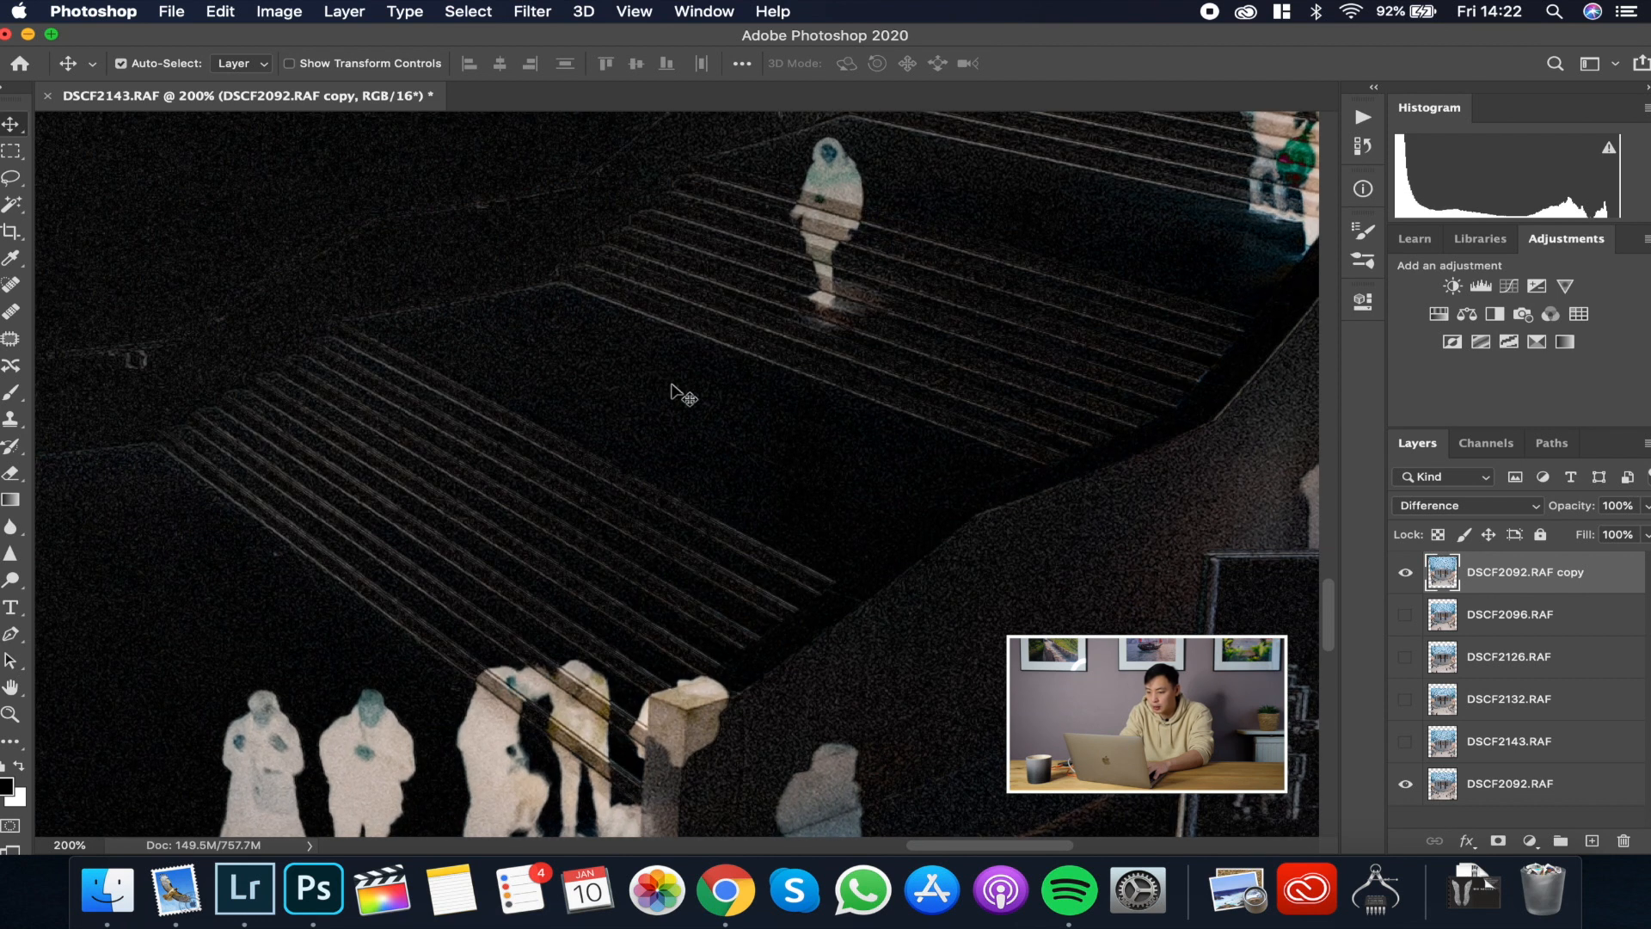
{"action": "key", "text": "Down"}
{"action": "key", "text": "Left"}
{"action": "key", "text": "Right"}
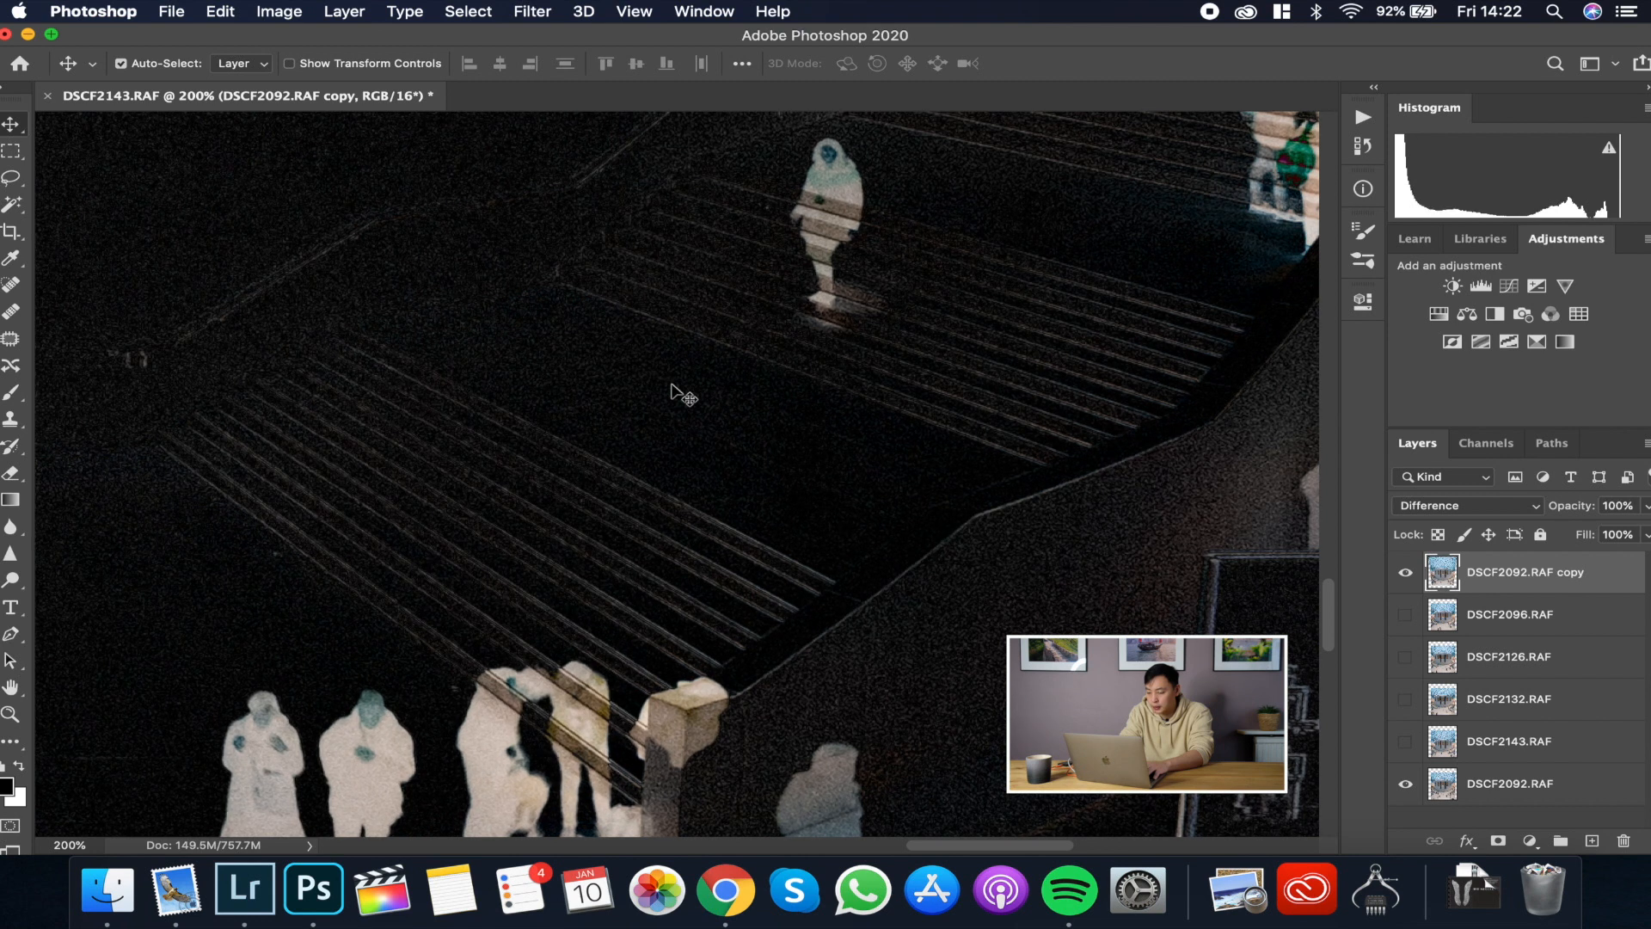
{"action": "key", "text": "Right"}
{"action": "key", "text": "Up"}
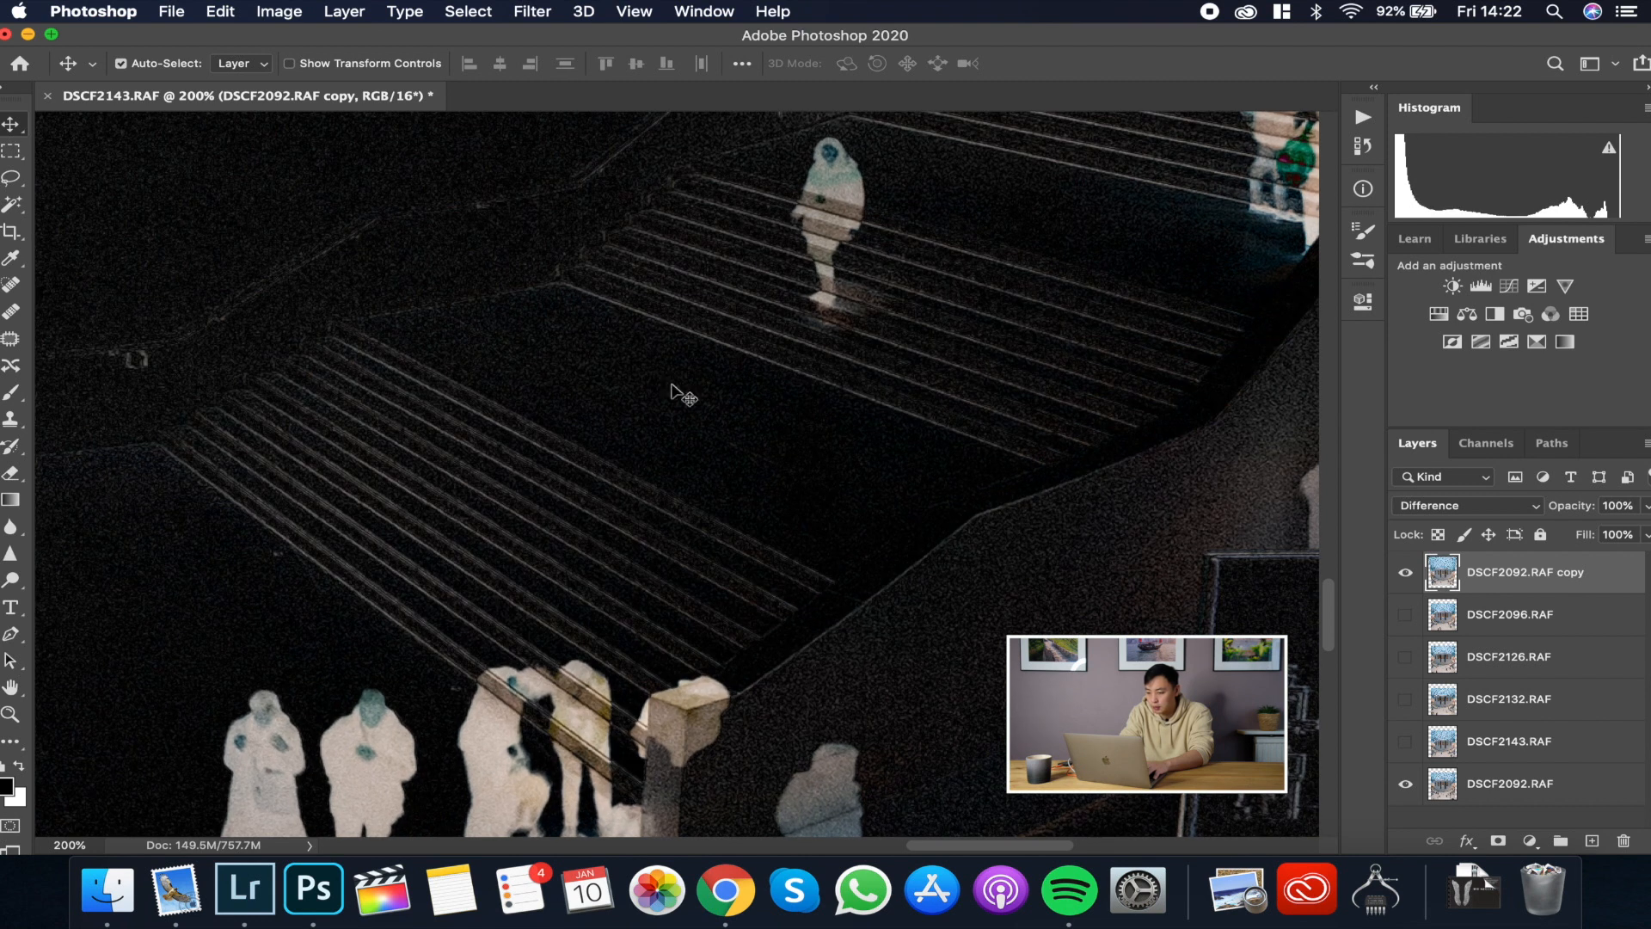
{"action": "key", "text": "Left"}
{"action": "key", "text": "Down"}
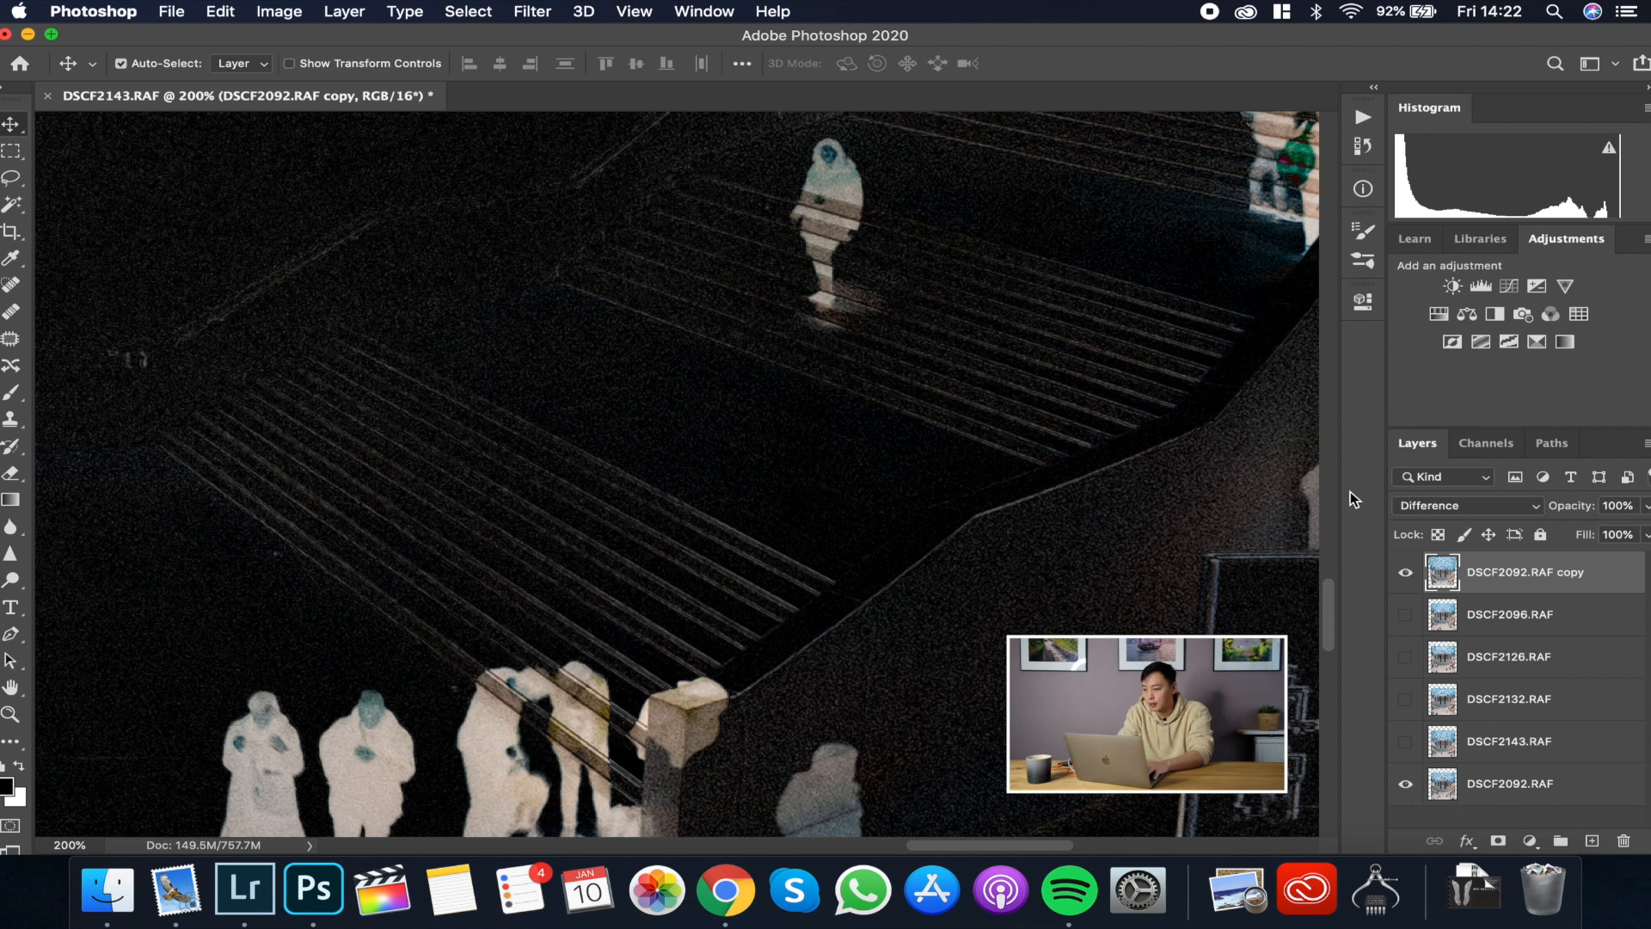
{"action": "left_click", "coordinate": [1466, 505]}
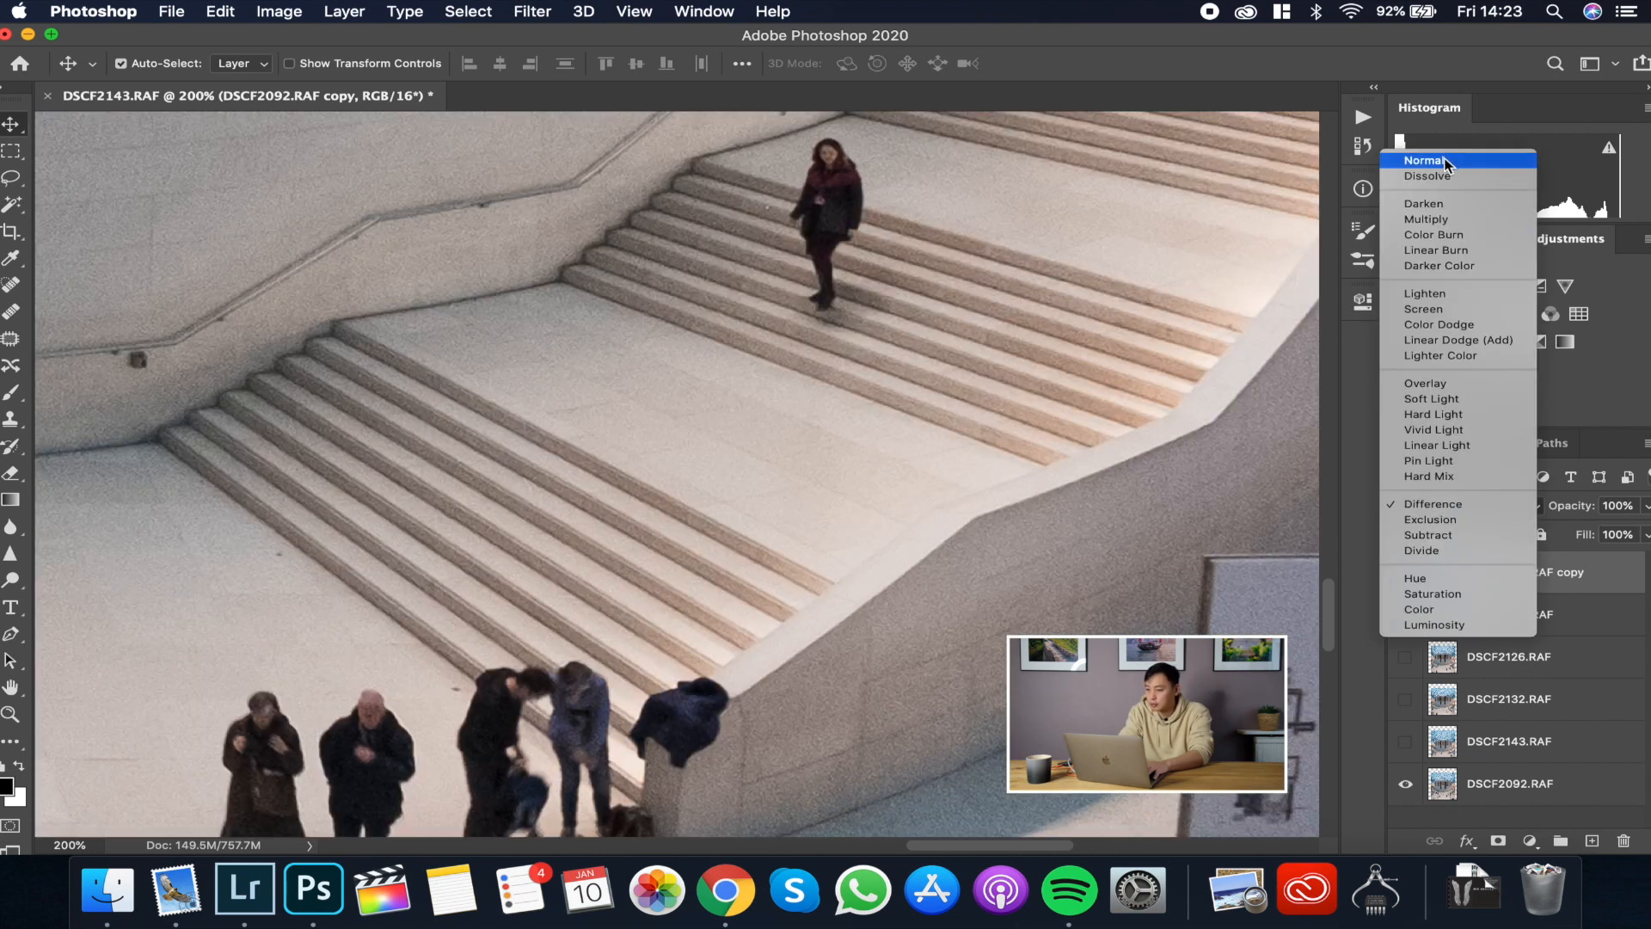
{"action": "left_click", "coordinate": [1444, 162]}
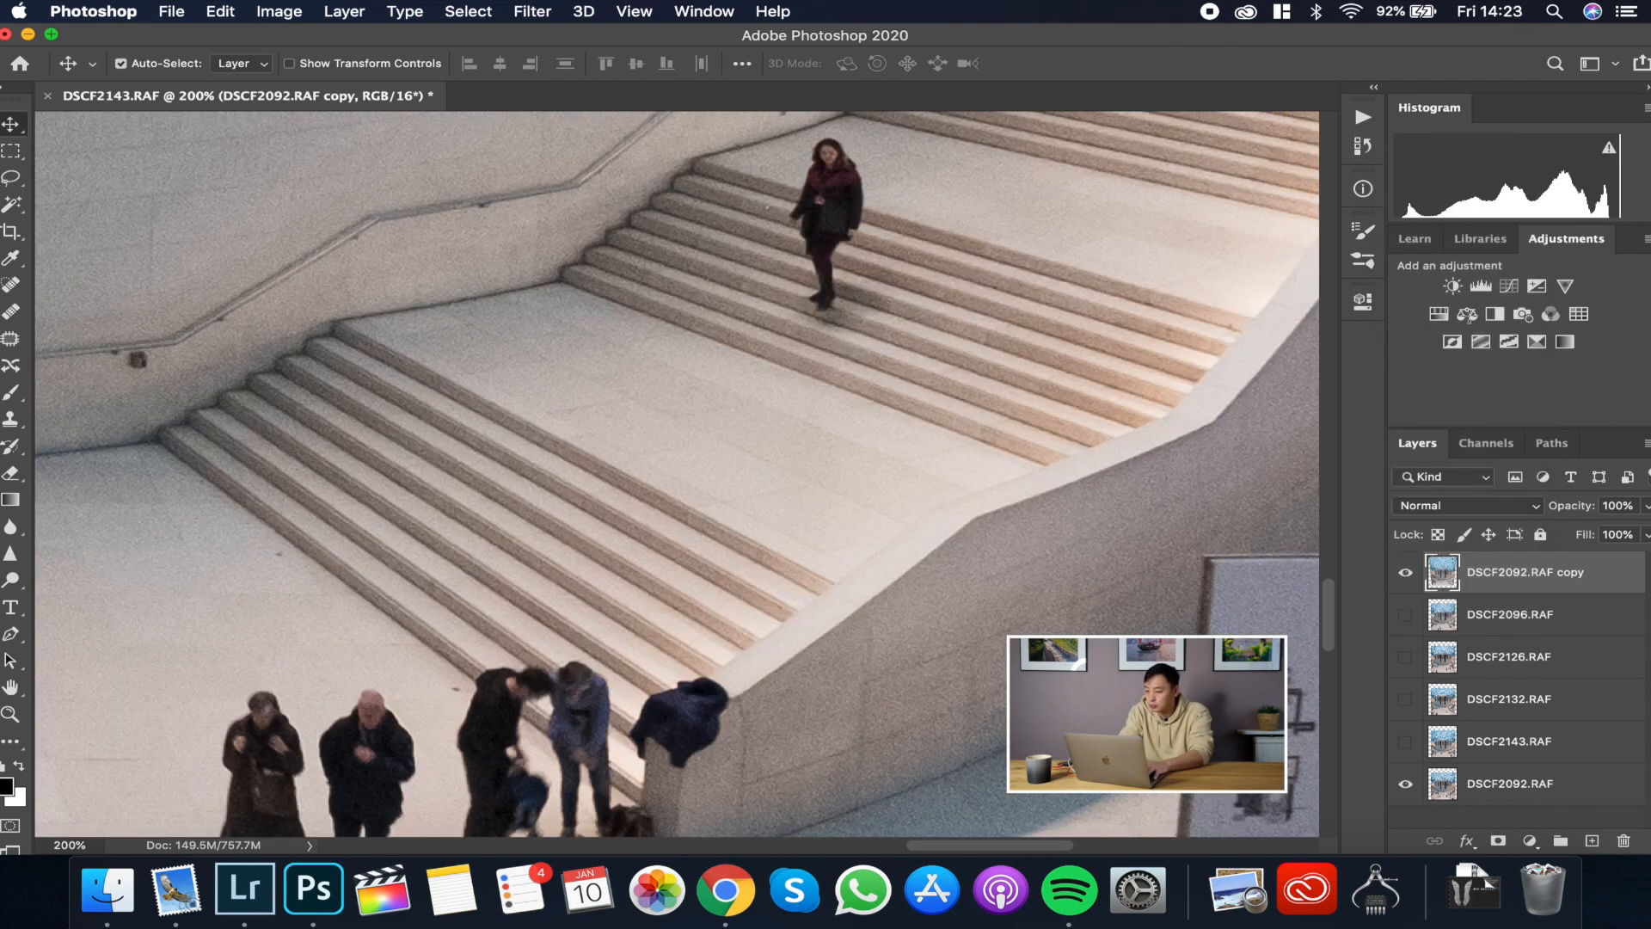
{"action": "left_click", "coordinate": [1497, 841]}
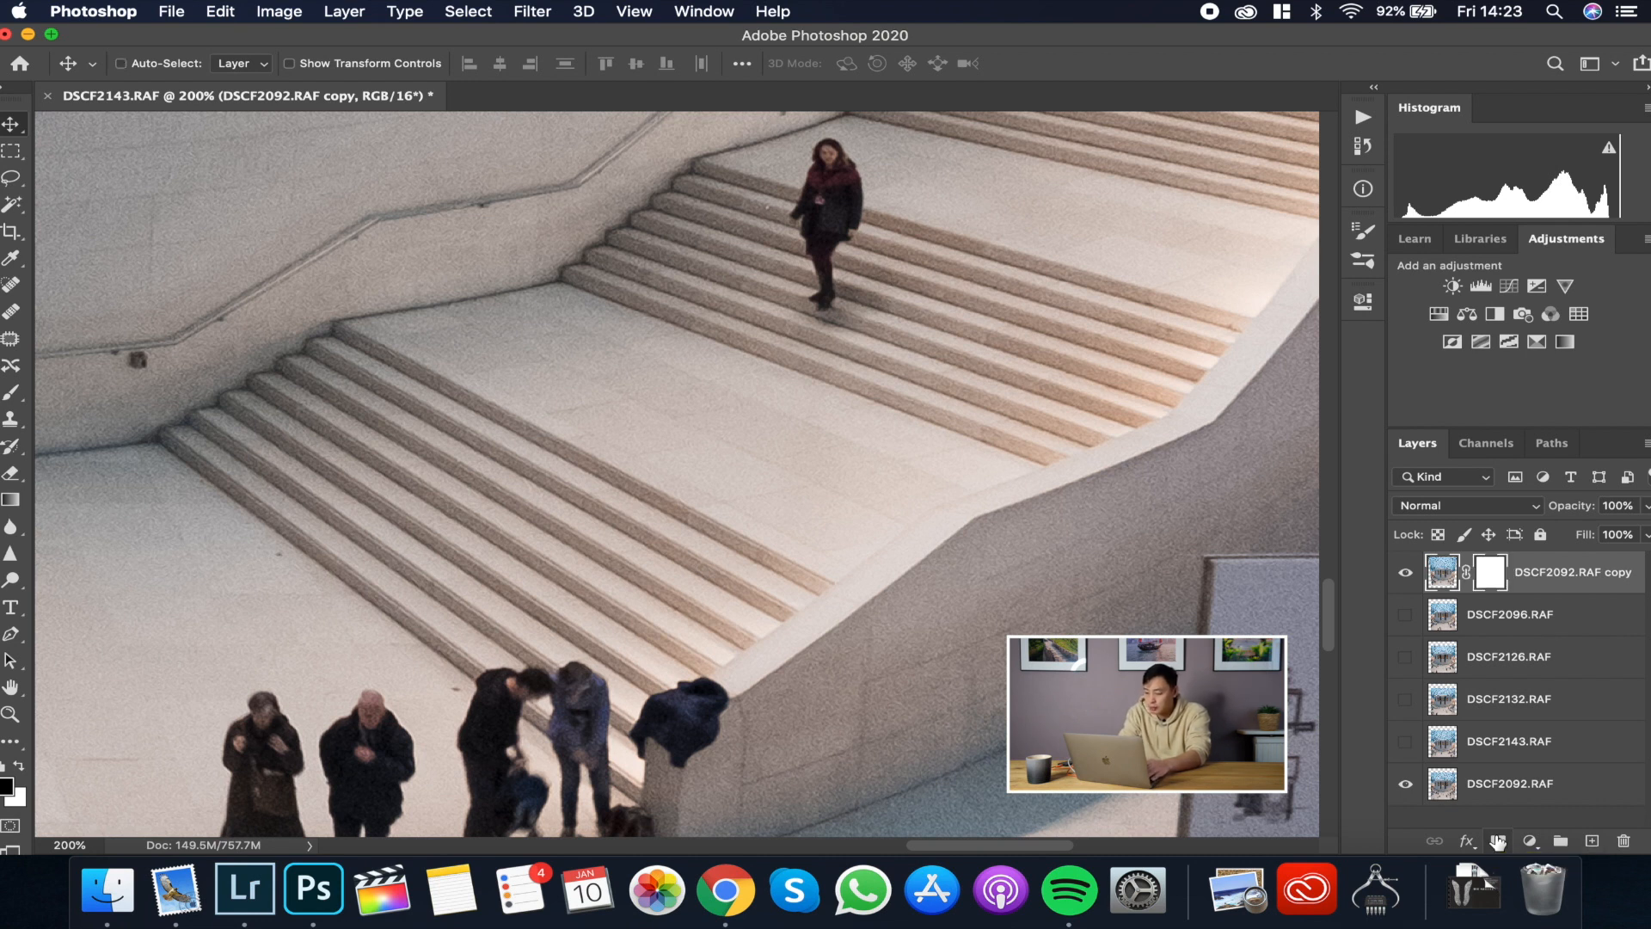
{"action": "key", "text": "super+i"}
{"action": "key", "text": "super+z"}
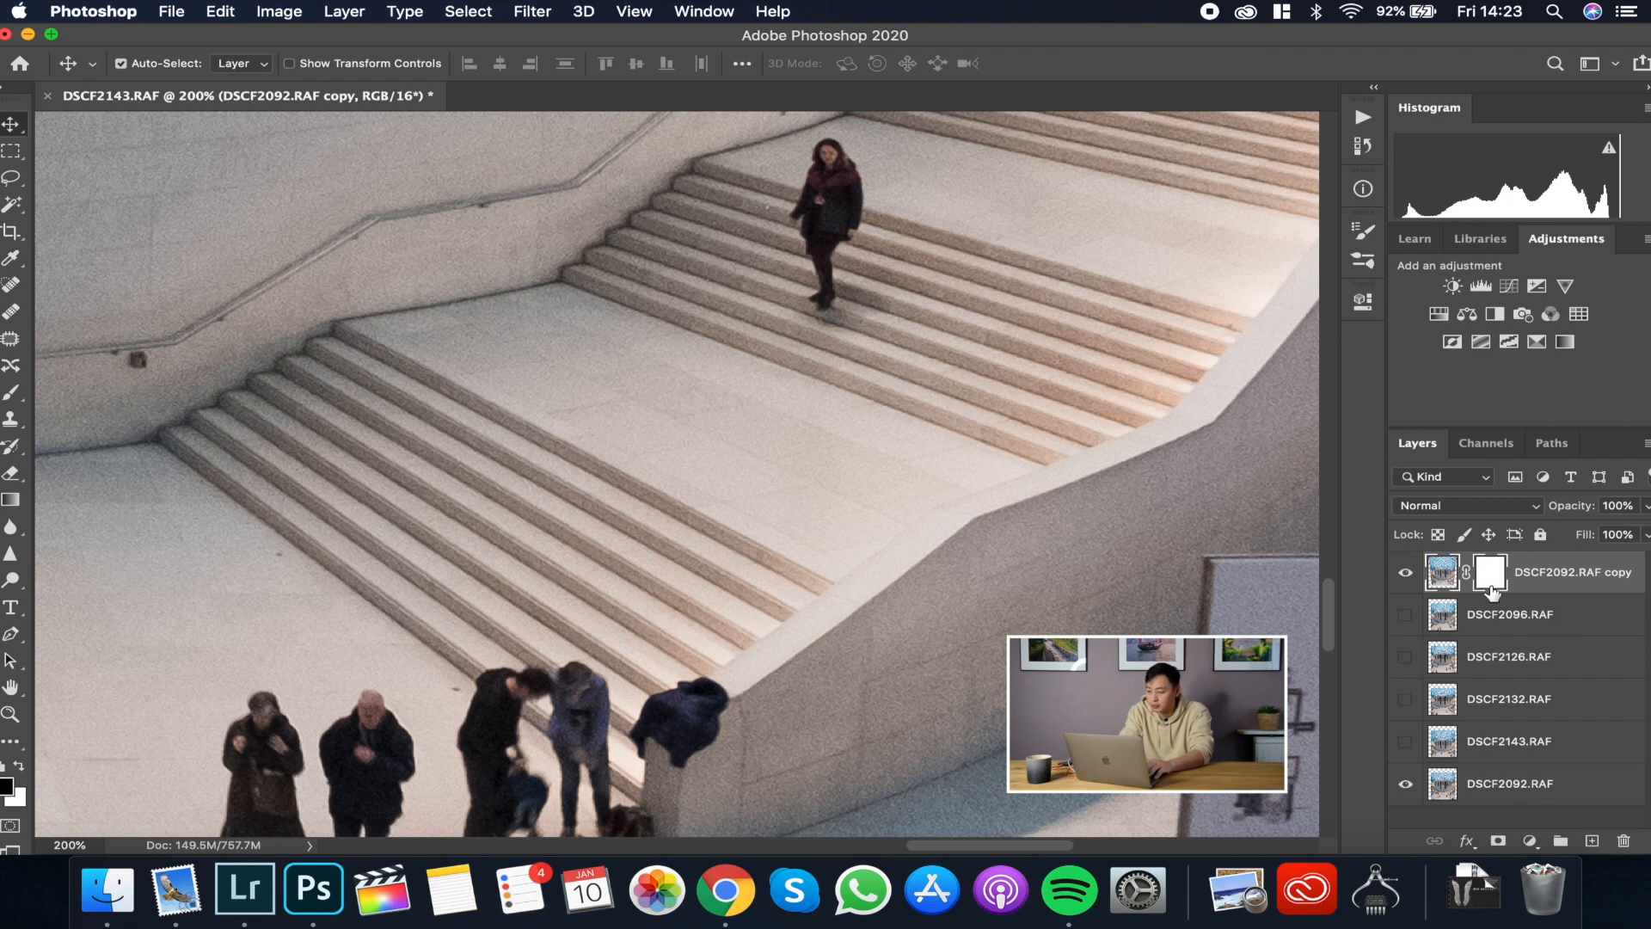
{"action": "left_click", "coordinate": [1452, 624]}
{"action": "left_click", "coordinate": [1487, 573]}
{"action": "key", "text": "super+i"}
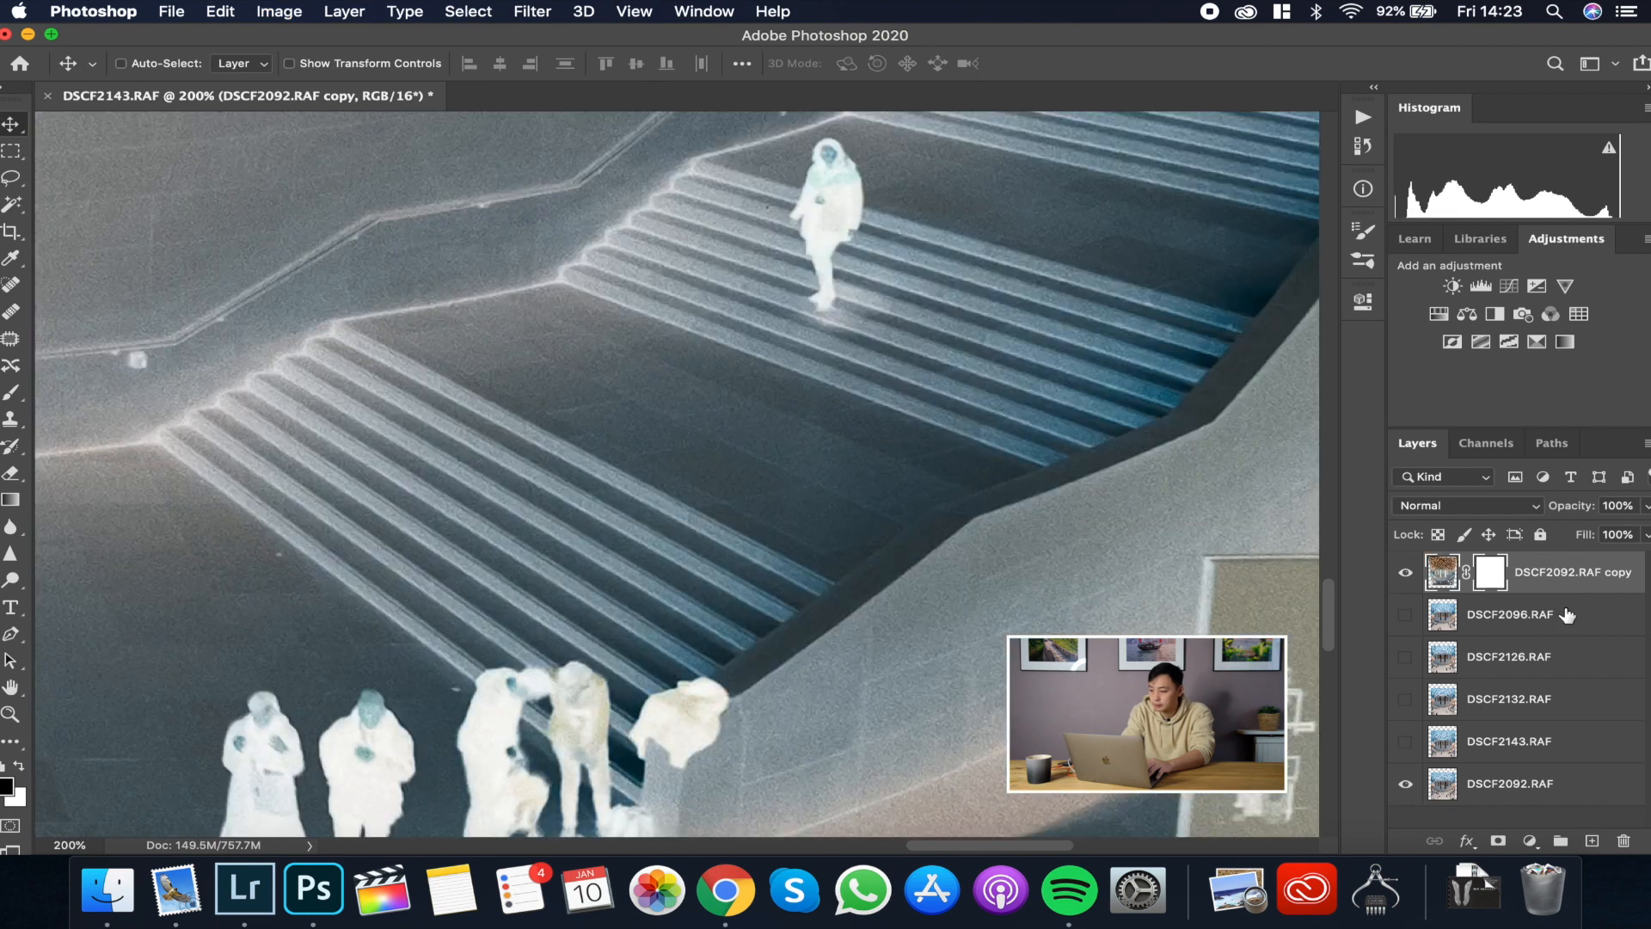
{"action": "key", "text": "super+z"}
{"action": "key", "text": "super+z"}
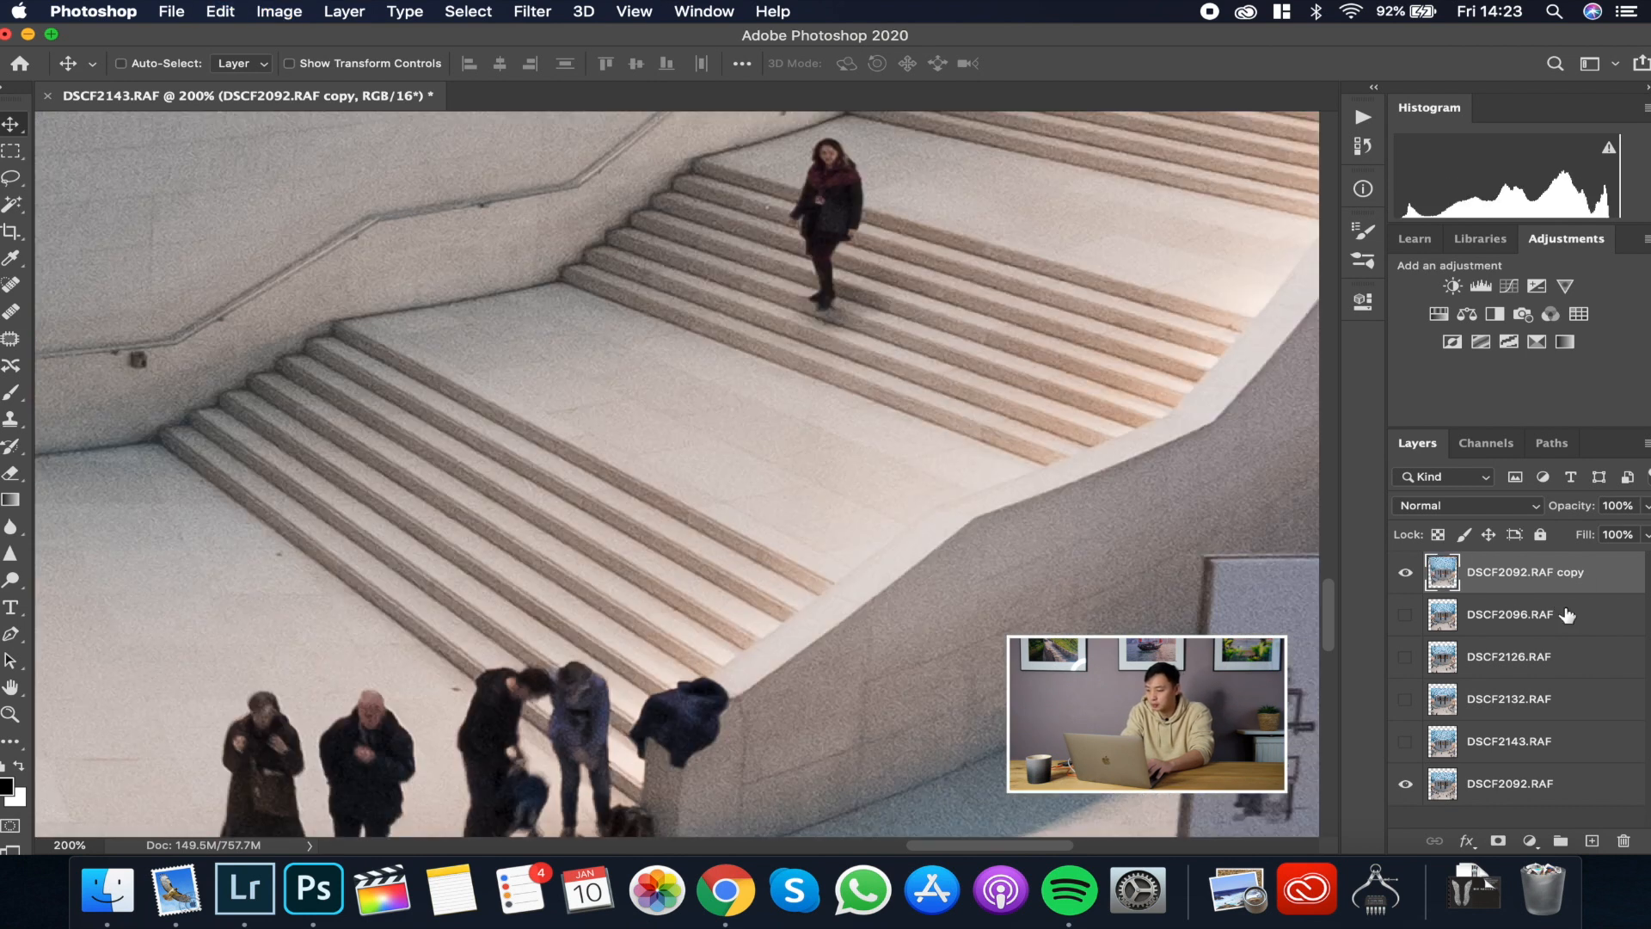
{"action": "left_click", "coordinate": [1500, 842]}
{"action": "left_click", "coordinate": [1502, 843]}
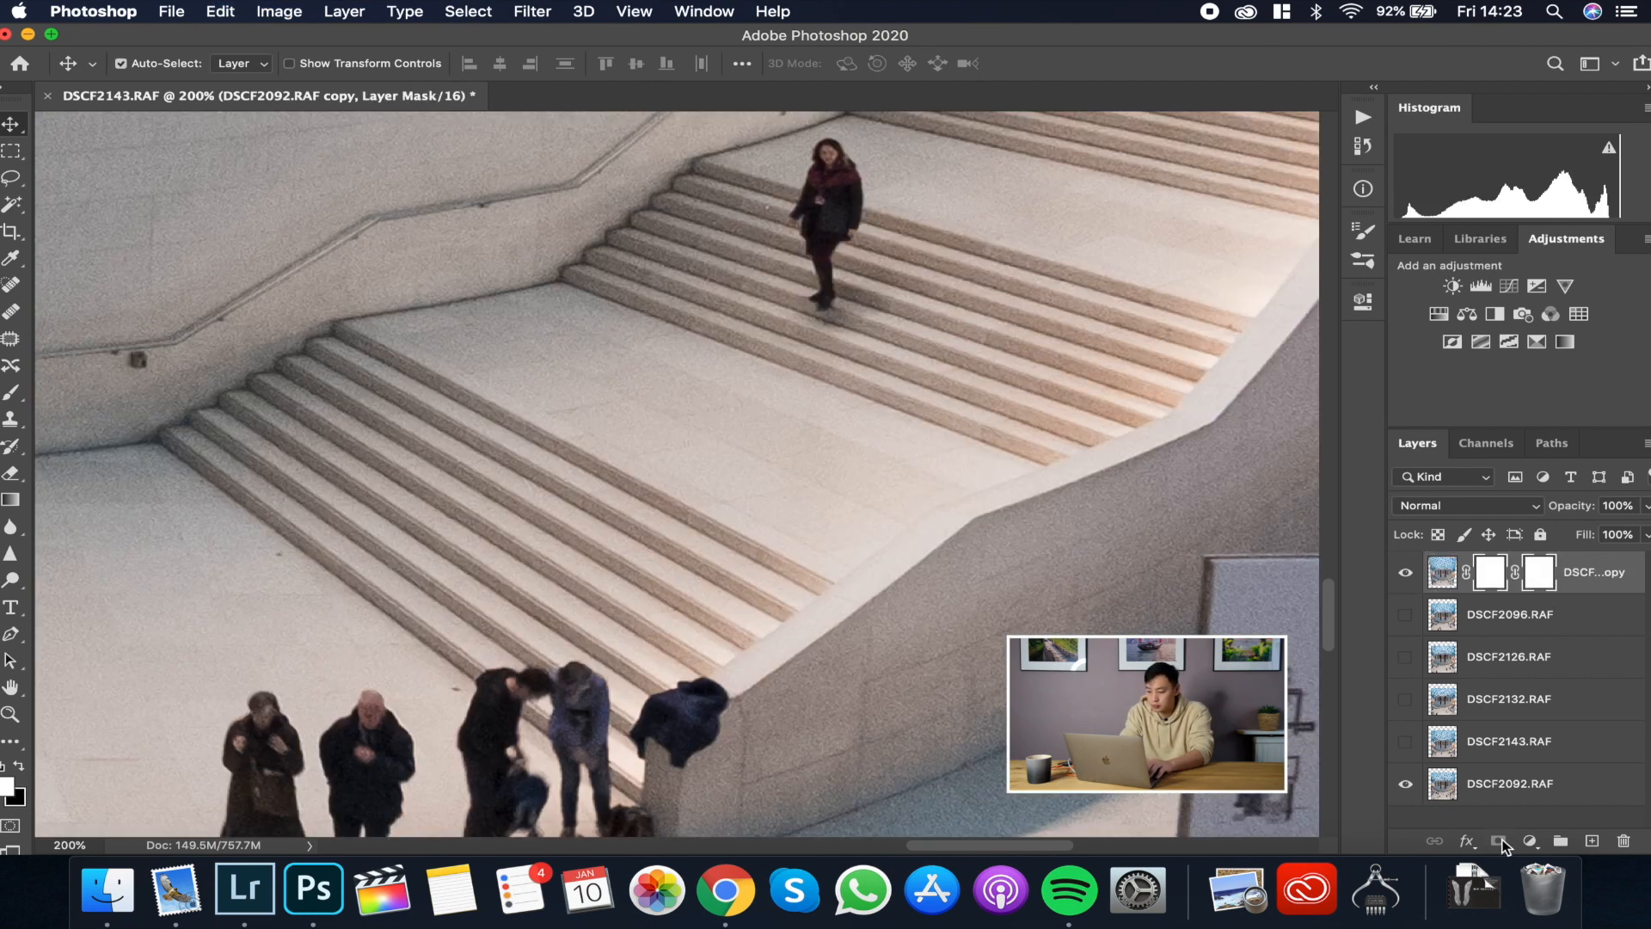
{"action": "key", "text": "i"}
{"action": "key", "text": "super+z"}
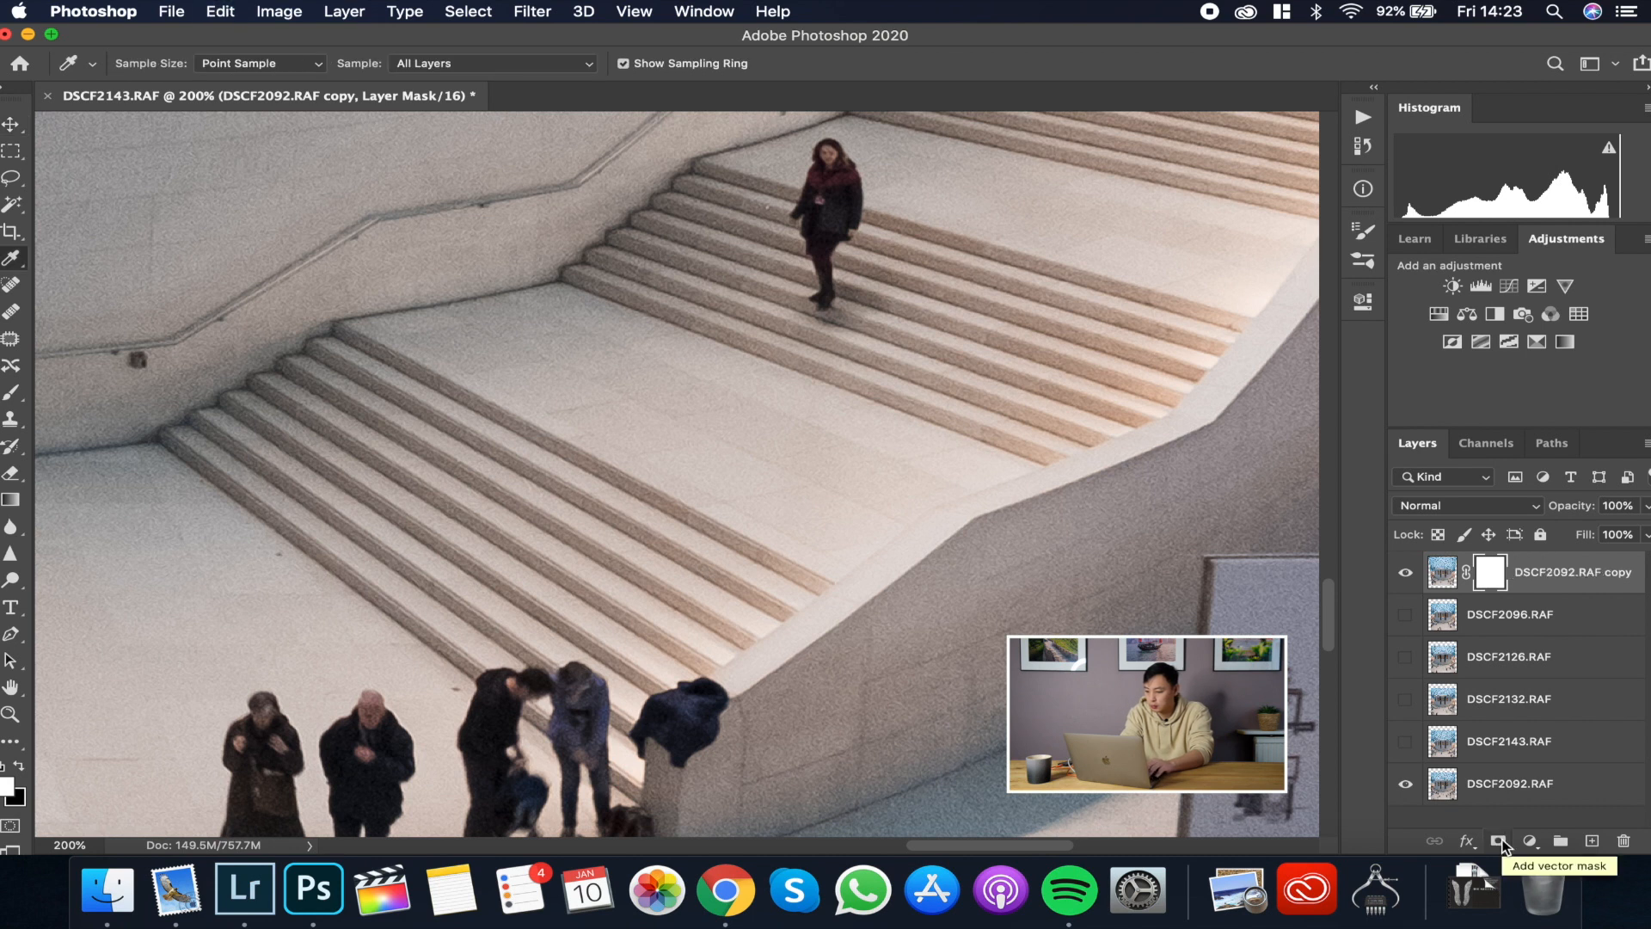
{"action": "key", "text": "super+z"}
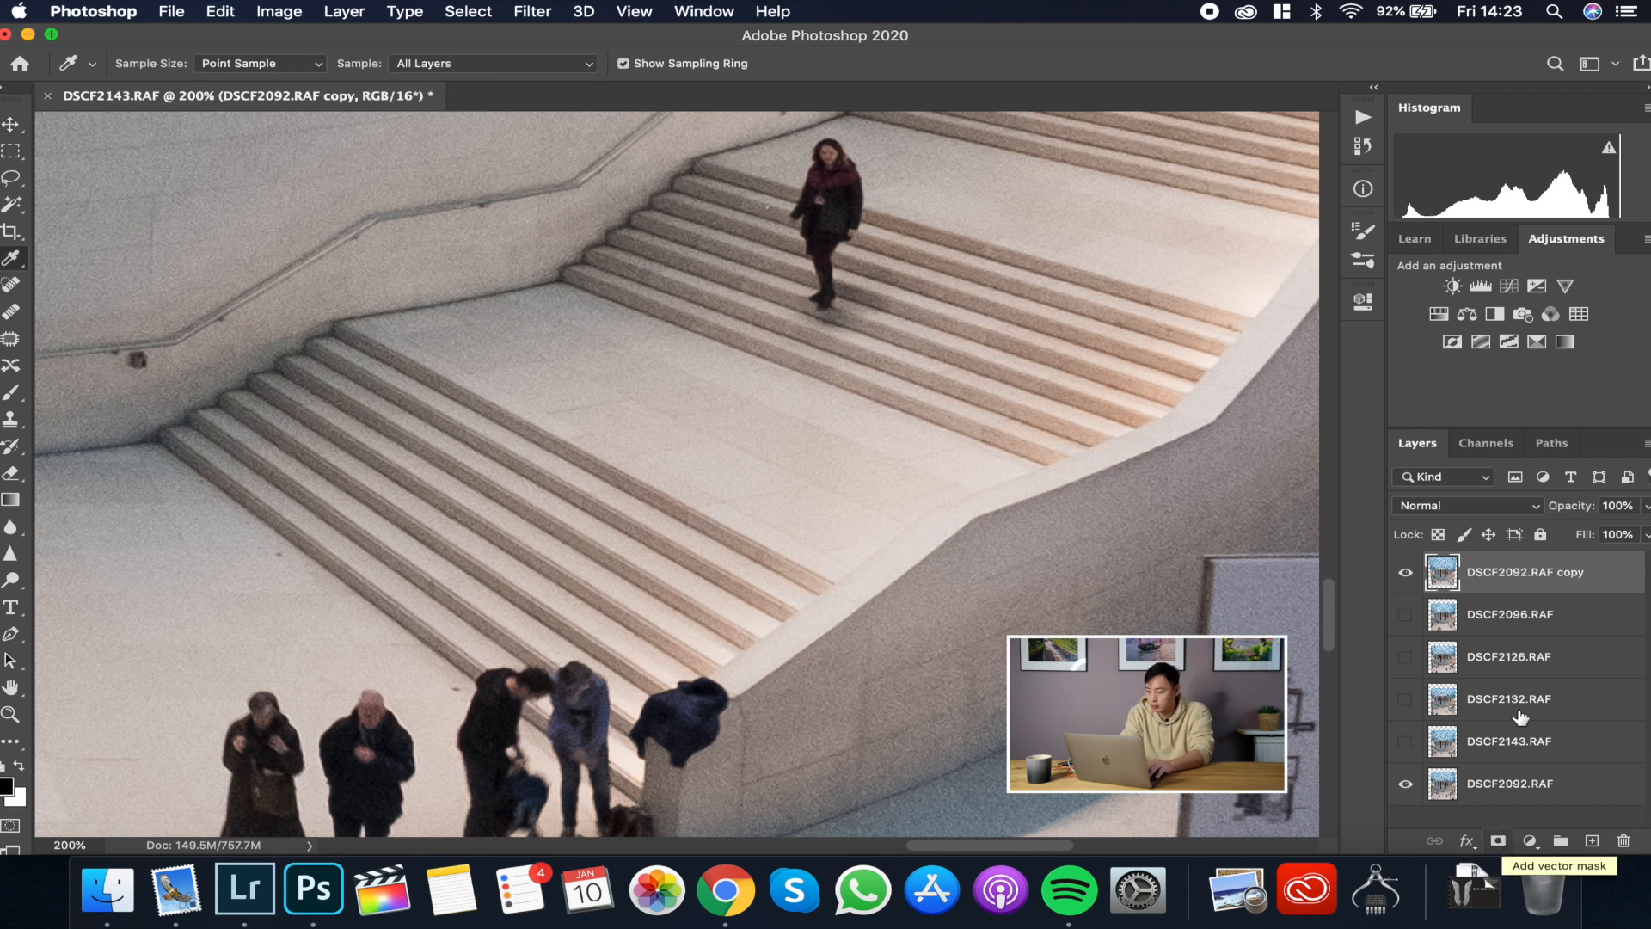
Step: Add a layer mask to the DSCF2092.RAF copy layer, inverted to black, and activate the Brush tool
{"action": "left_click", "coordinate": [1499, 841]}
{"action": "key", "text": "super+i"}
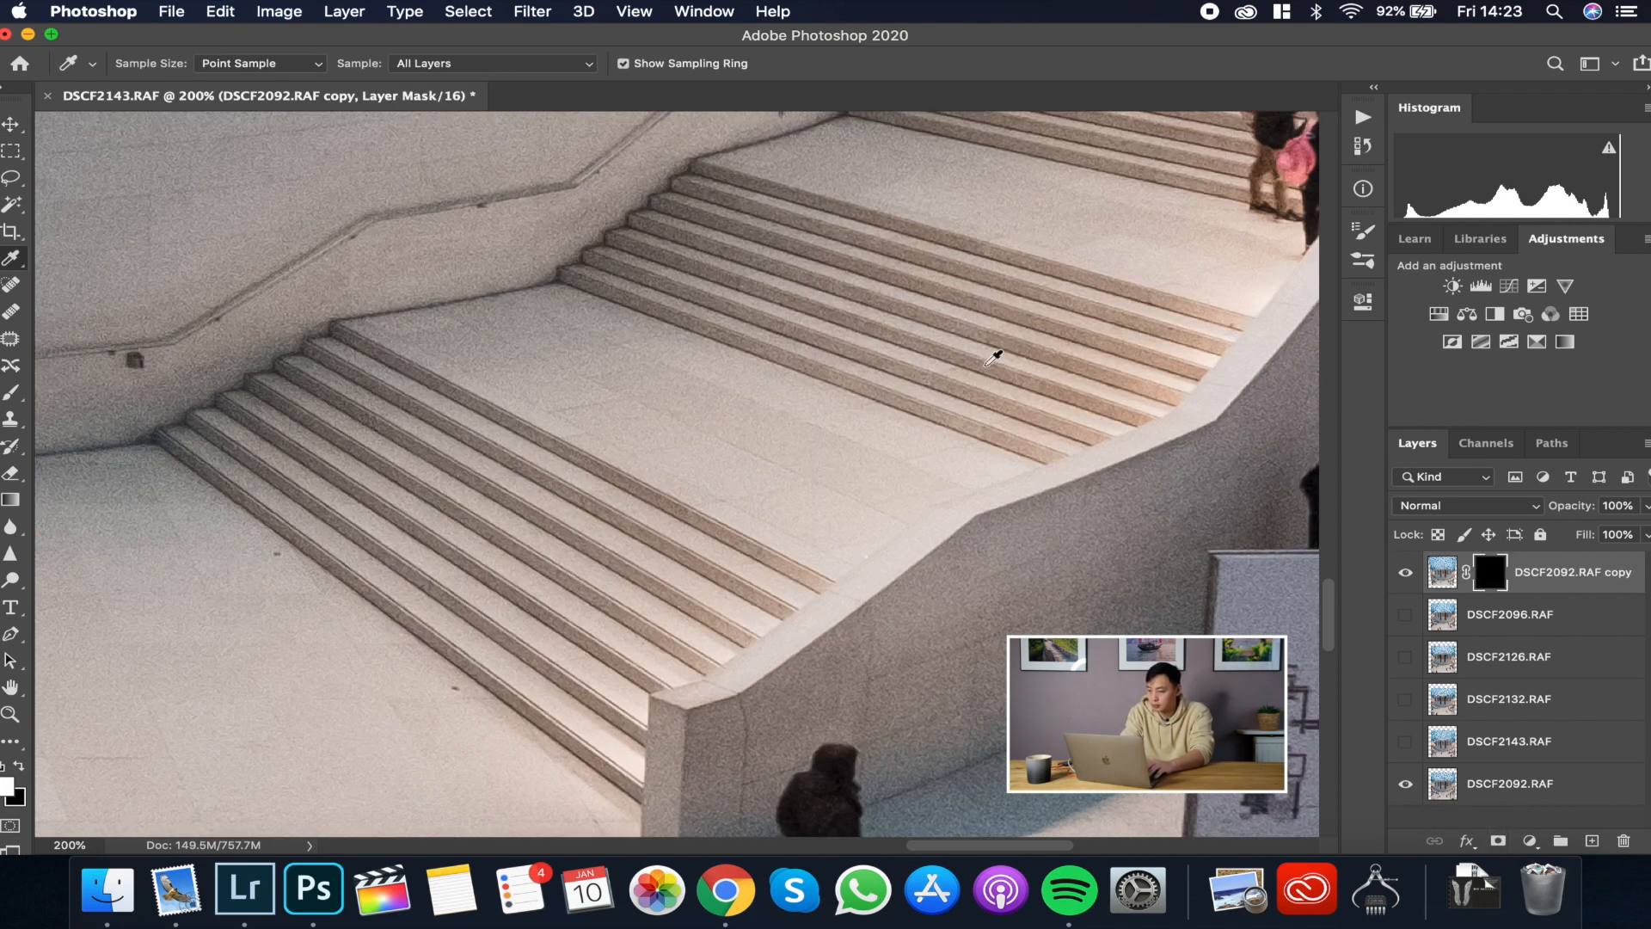
{"action": "left_click", "coordinate": [1513, 506]}
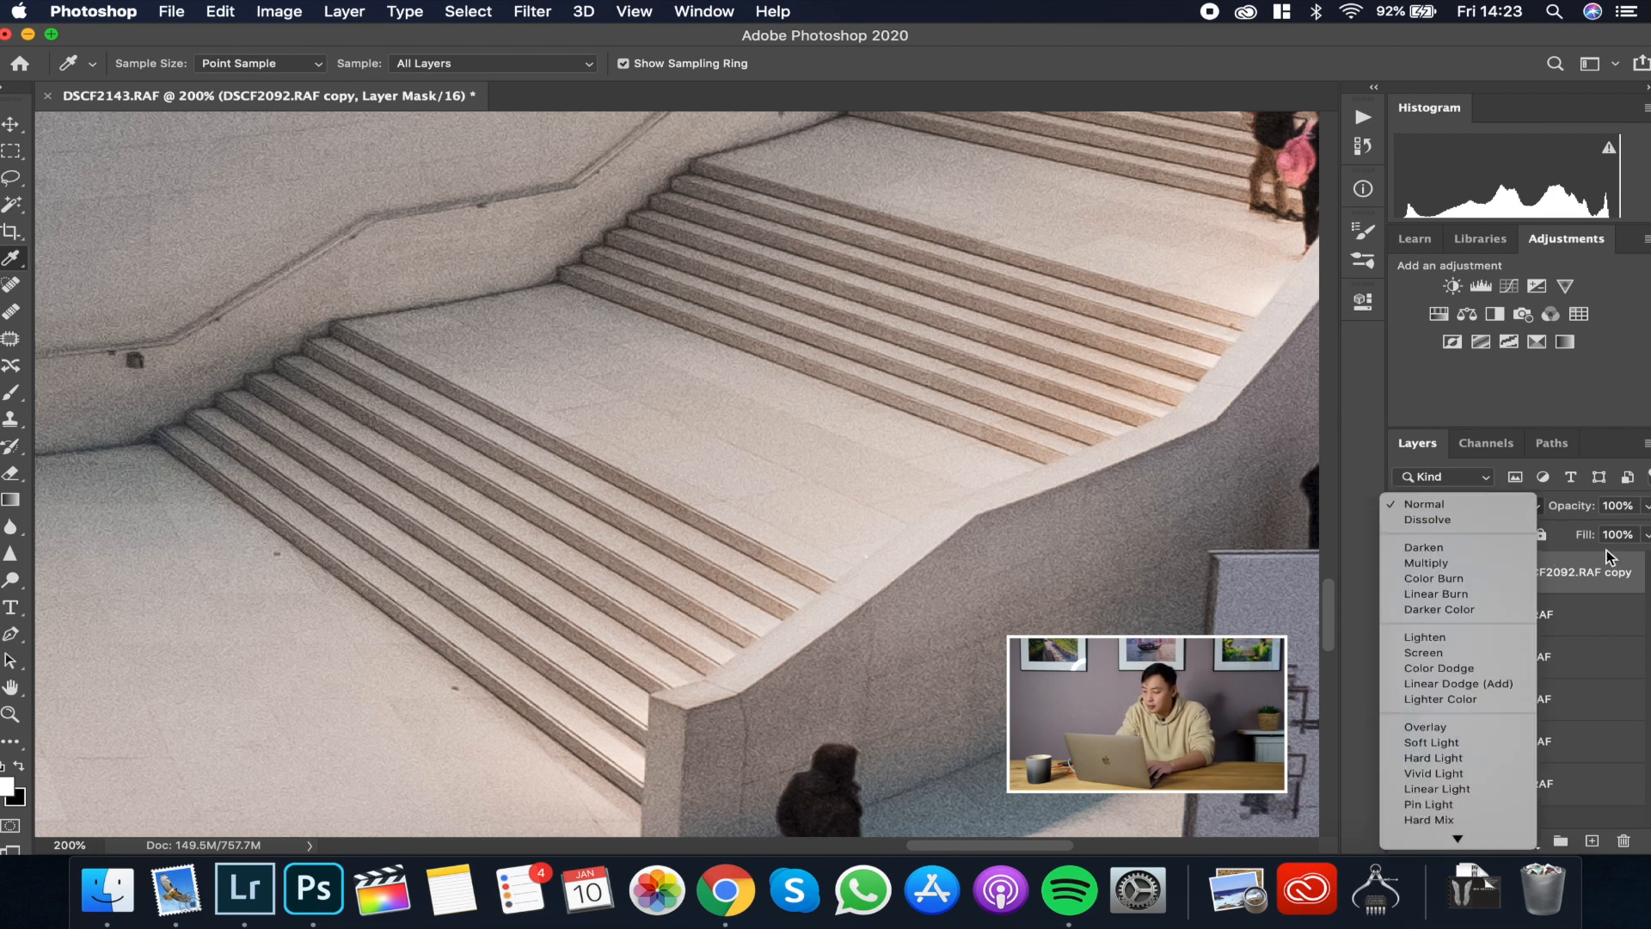
{"action": "left_click", "coordinate": [1580, 586]}
{"action": "key", "text": "b"}
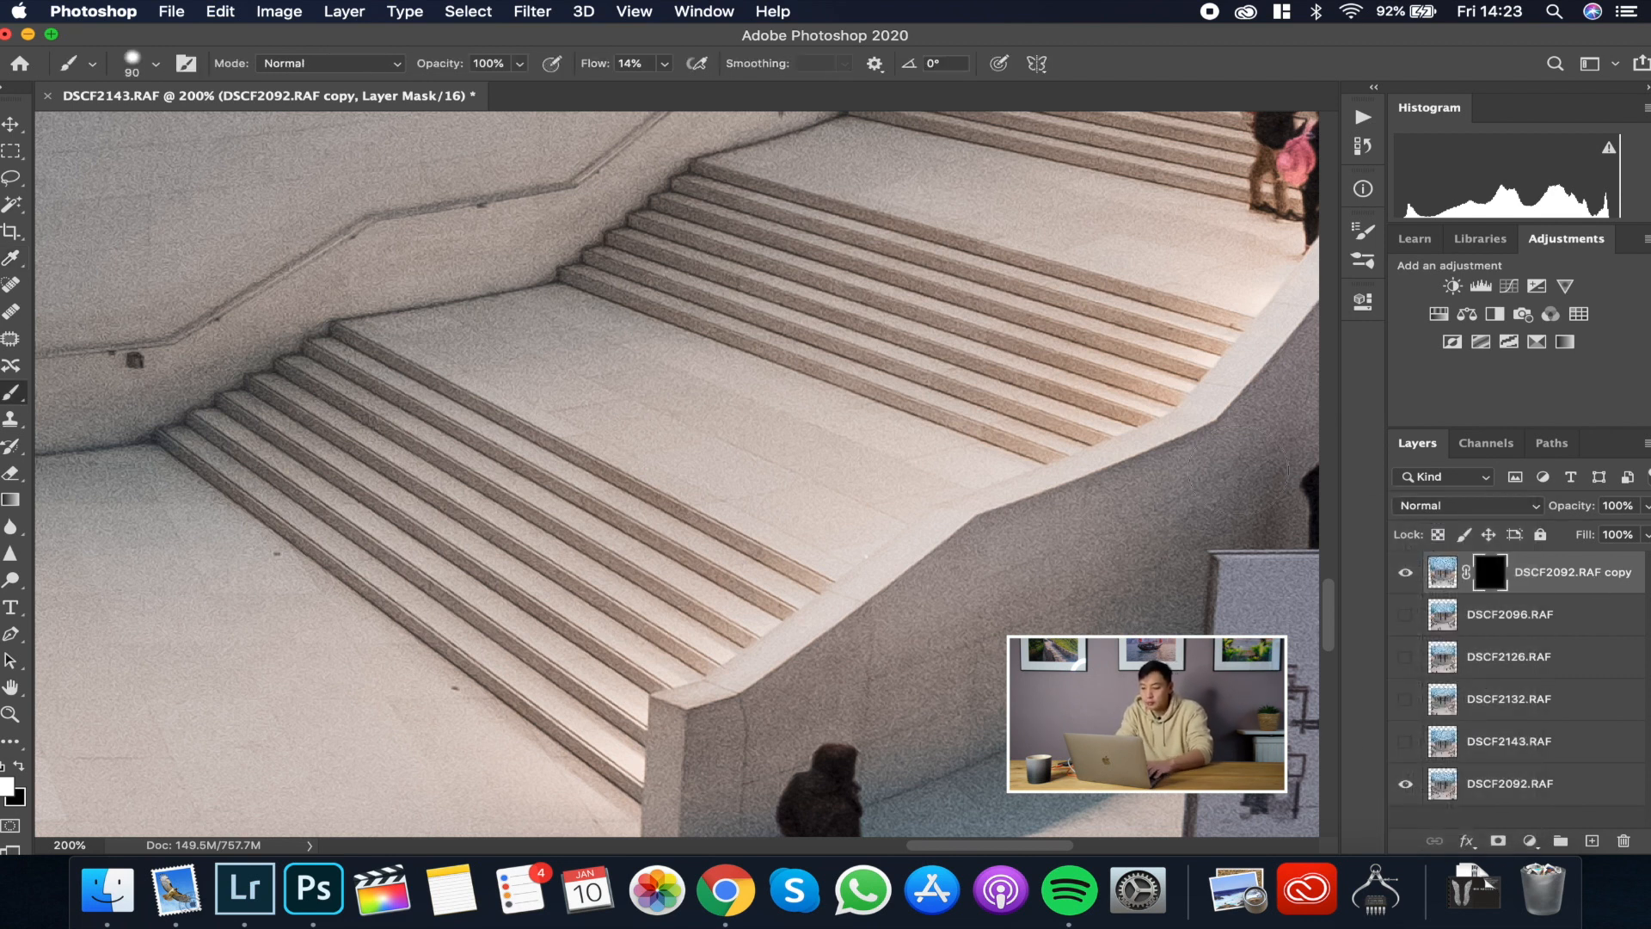
Step: Paint white on the DSCF2092.RAF copy layer's mask to remove the people from the right staircase's upper flights
{"action": "scroll", "coordinate": [791, 383], "scroll_direction": "up", "scroll_amount": 5}
{"action": "scroll", "coordinate": [791, 382], "scroll_direction": "right", "scroll_amount": 5}
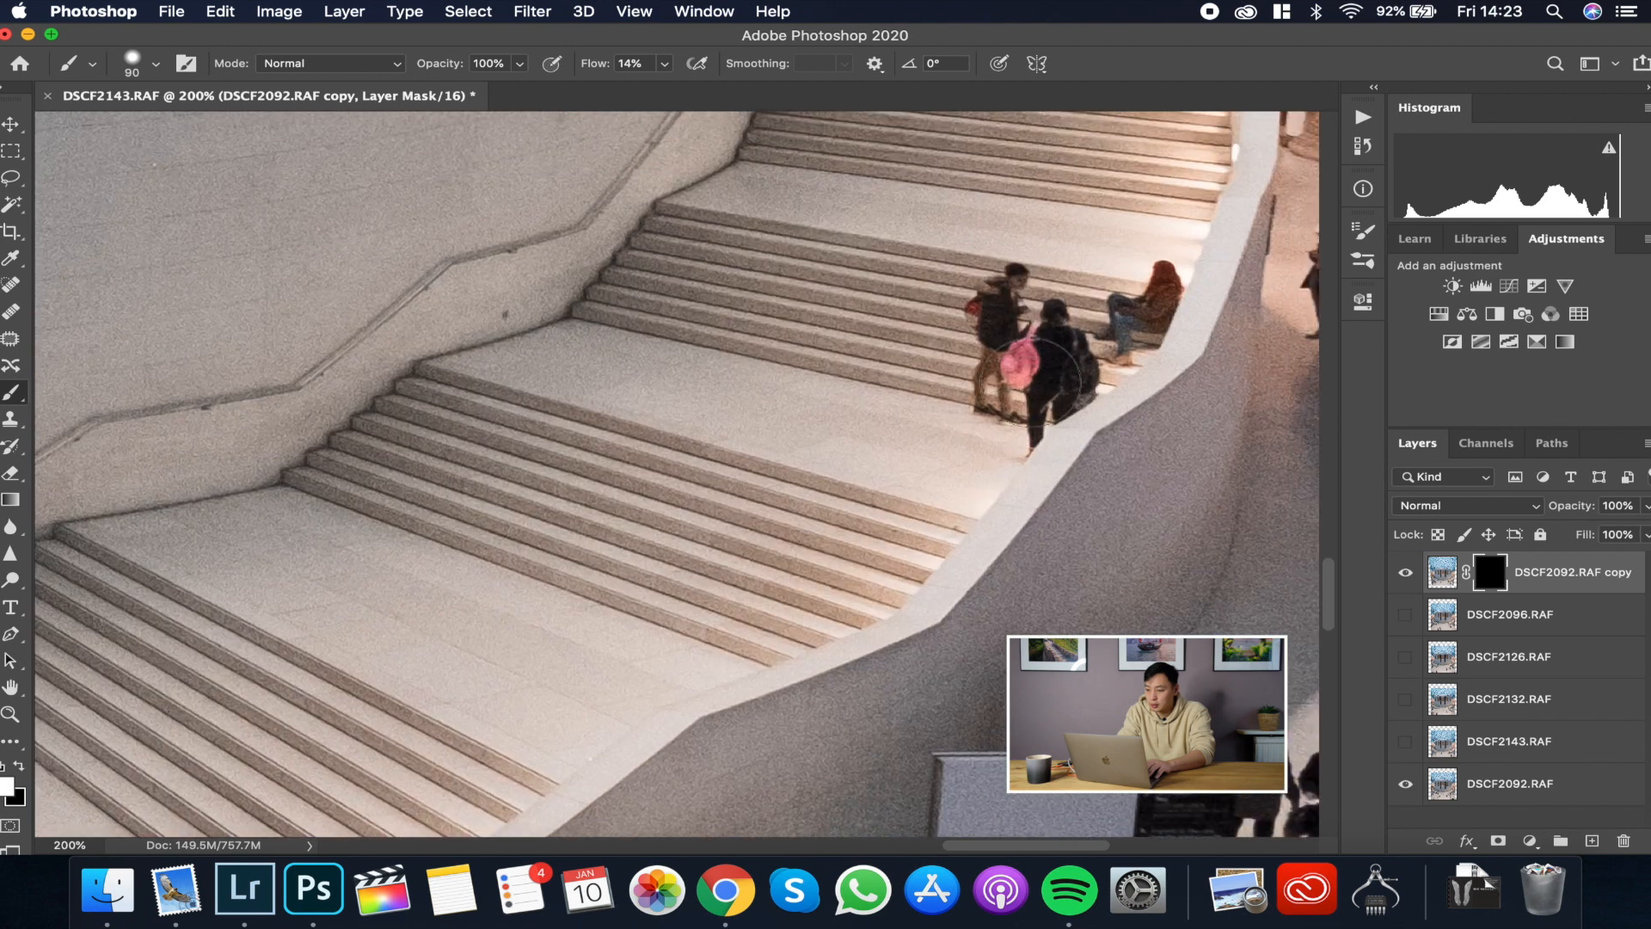
{"action": "mouse_move", "coordinate": [1144, 284]}
{"action": "left_mouse_down"}
{"action": "mouse_move", "coordinate": [1109, 355]}
{"action": "mouse_move", "coordinate": [1164, 283]}
{"action": "mouse_move", "coordinate": [1137, 328]}
{"action": "mouse_move", "coordinate": [1045, 407]}
{"action": "mouse_move", "coordinate": [1113, 352]}
{"action": "mouse_move", "coordinate": [1057, 371]}
{"action": "mouse_move", "coordinate": [1010, 464]}
{"action": "mouse_move", "coordinate": [1079, 374]}
{"action": "mouse_move", "coordinate": [1033, 386]}
{"action": "mouse_move", "coordinate": [1011, 346]}
{"action": "mouse_move", "coordinate": [981, 366]}
{"action": "left_mouse_up"}
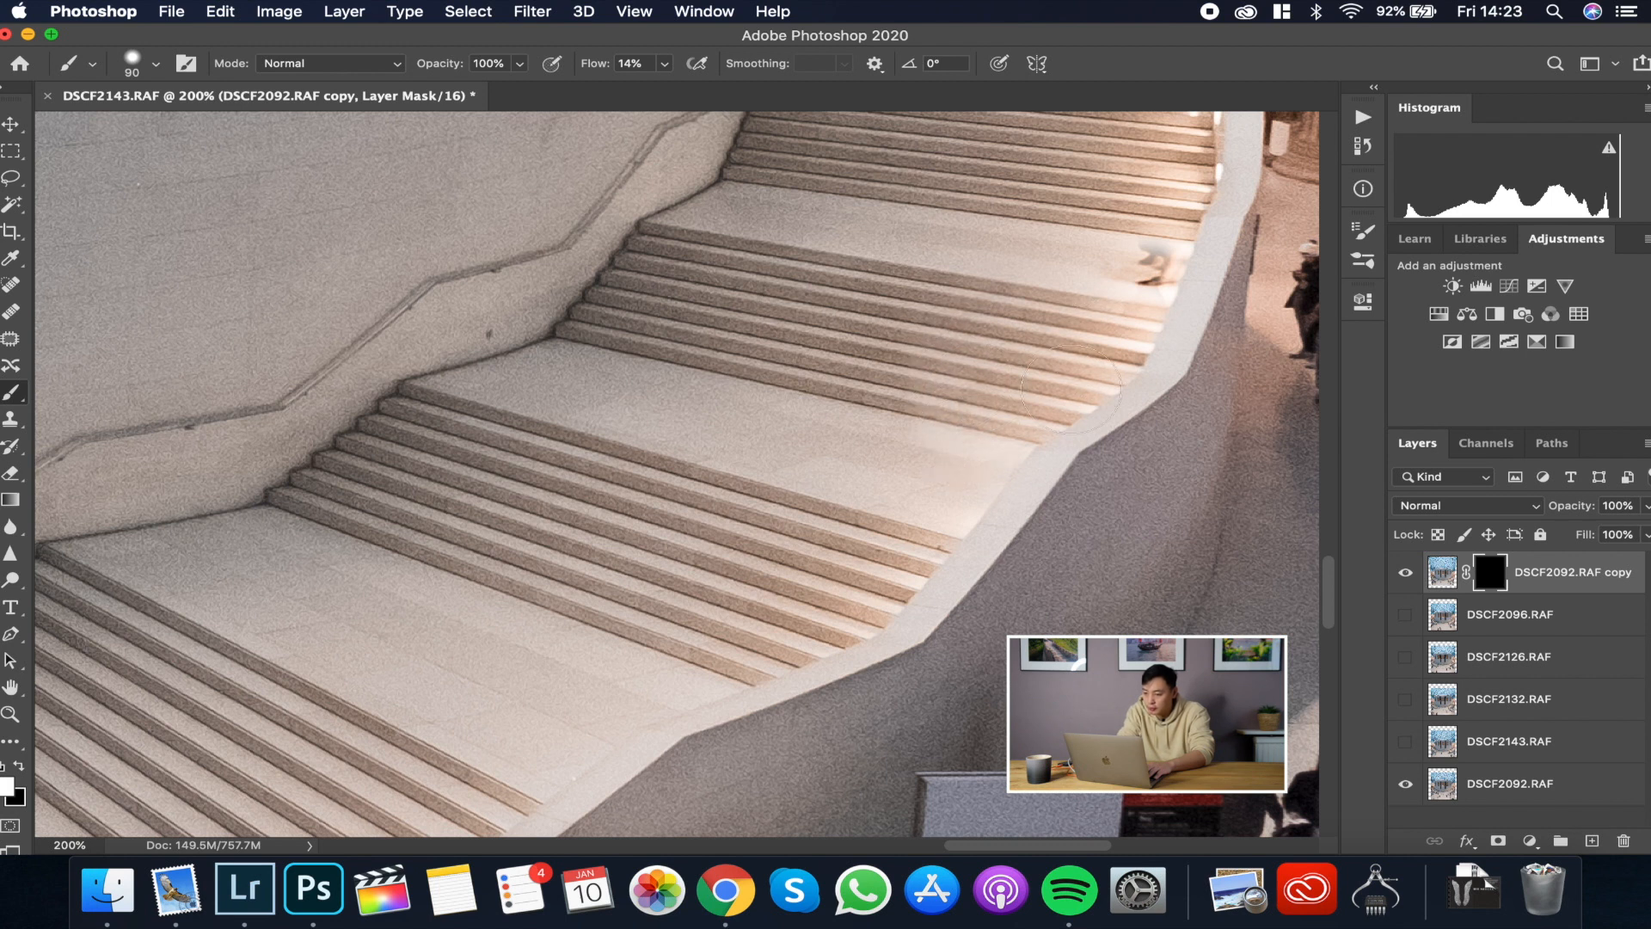
{"action": "scroll", "coordinate": [1128, 328], "scroll_direction": "up", "scroll_amount": 3}
{"action": "scroll", "coordinate": [1127, 328], "scroll_direction": "right", "scroll_amount": 2}
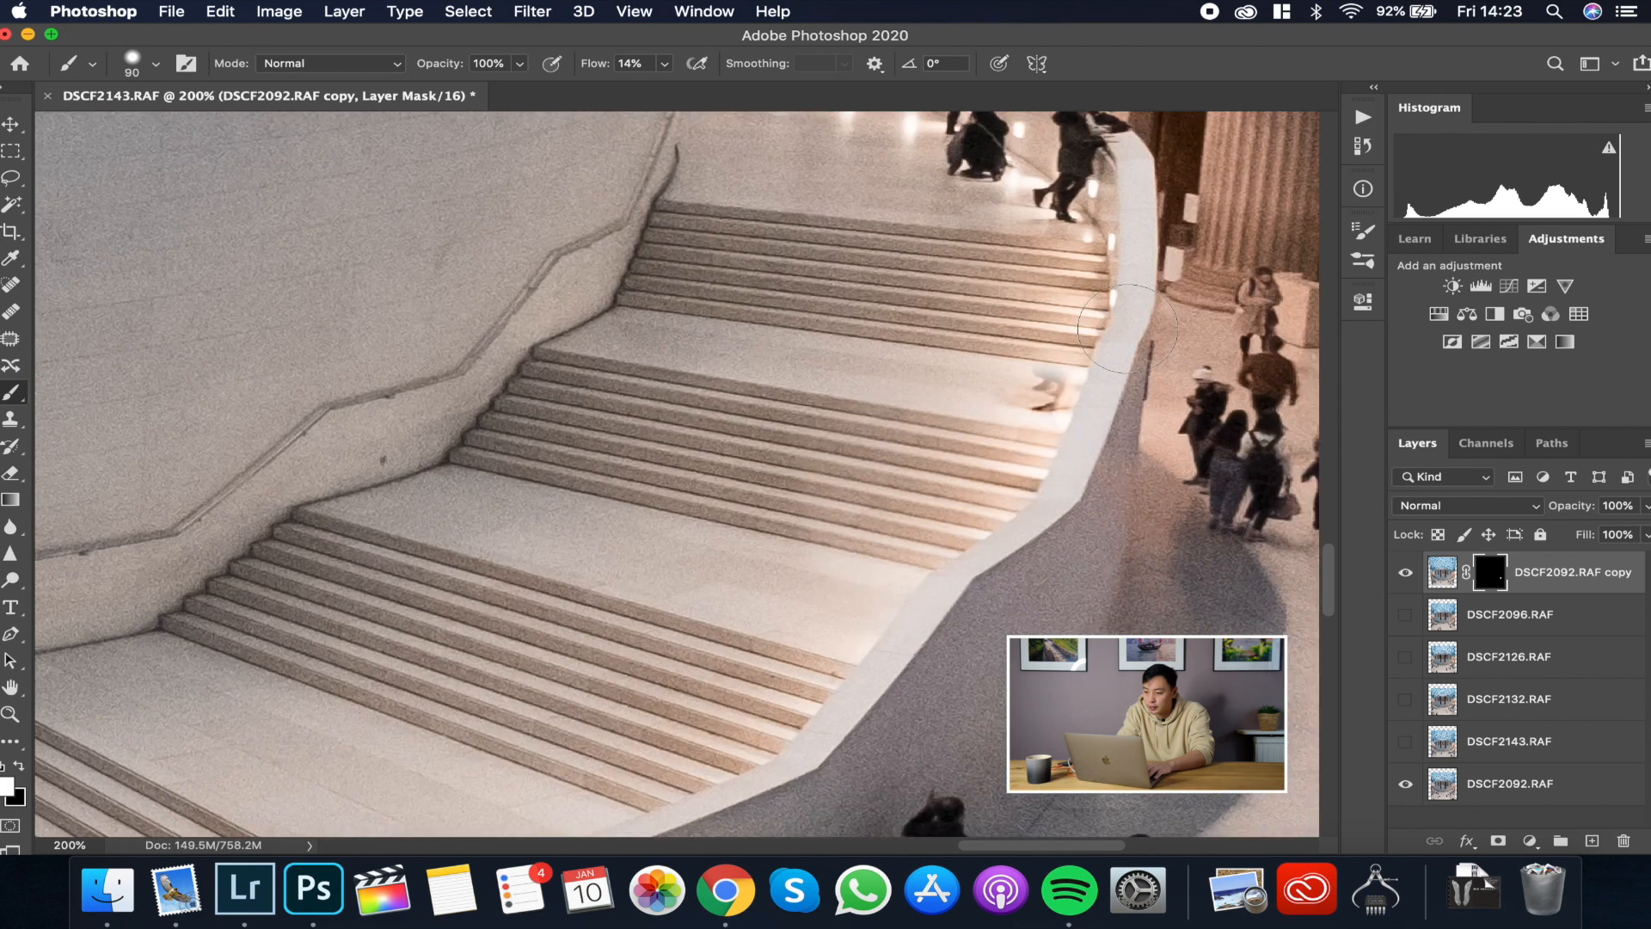
{"action": "left_click_drag", "start_coordinate": [1075, 404], "coordinate": [988, 405]}
Step: Paint on the DSCF2092.RAF copy mask with a 16 px brush to reduce the leftover traces on the right staircase's landing
{"action": "key", "text": "z"}
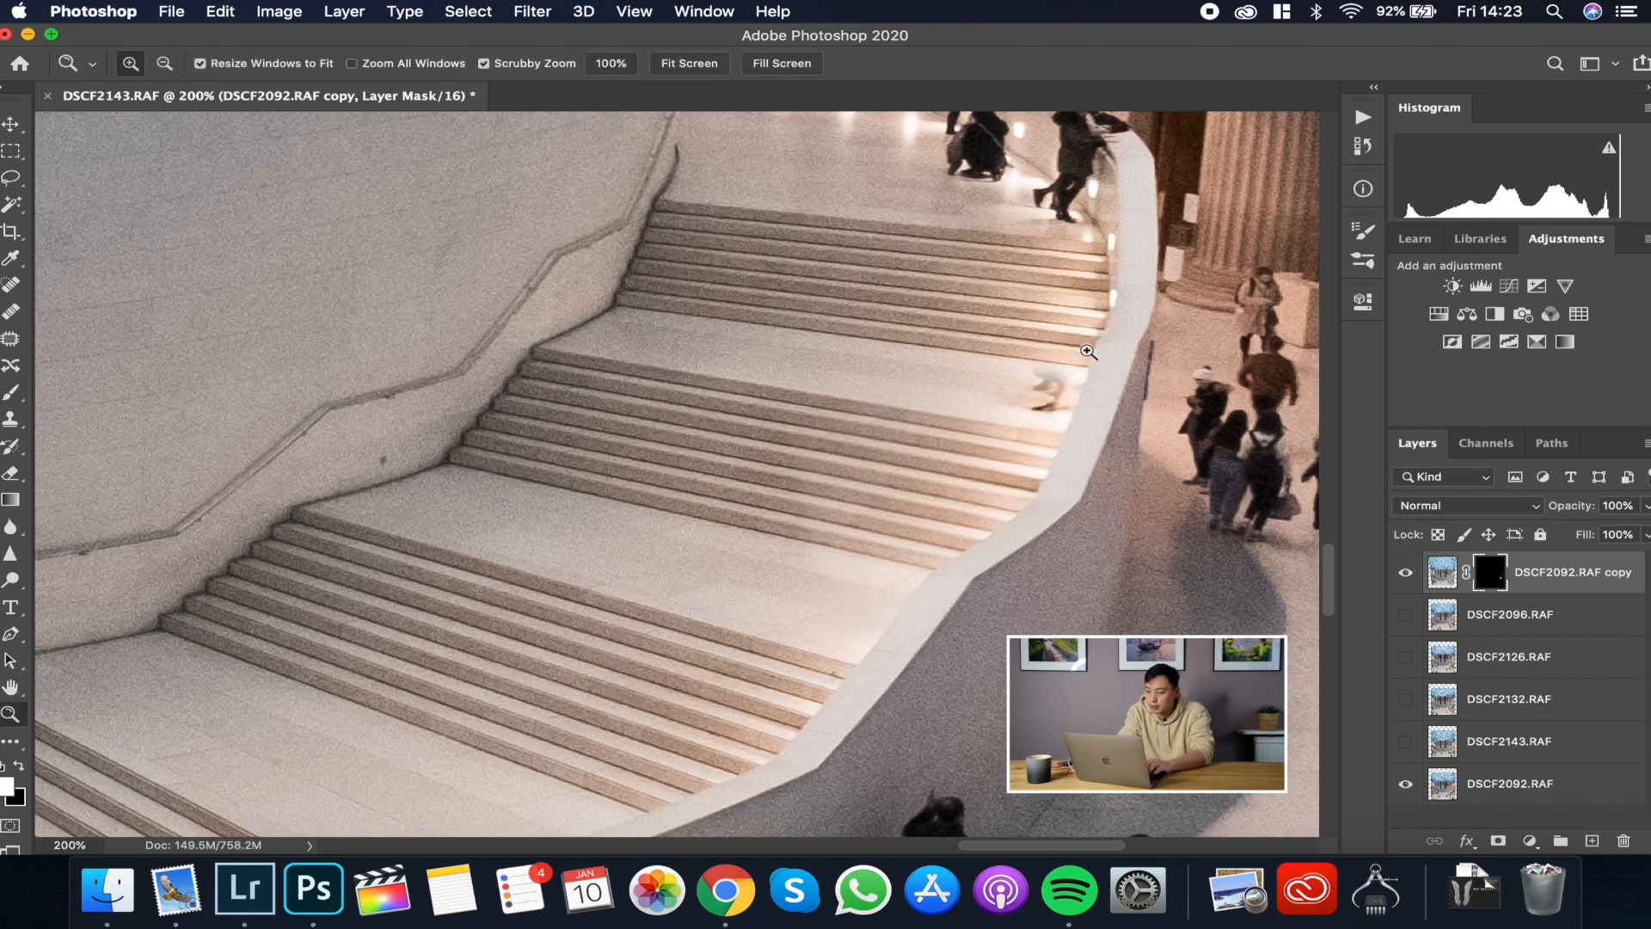
{"action": "left_click", "coordinate": [1088, 351]}
{"action": "left_click", "coordinate": [1088, 351]}
{"action": "left_click", "coordinate": [1066, 361]}
{"action": "key", "text": "b"}
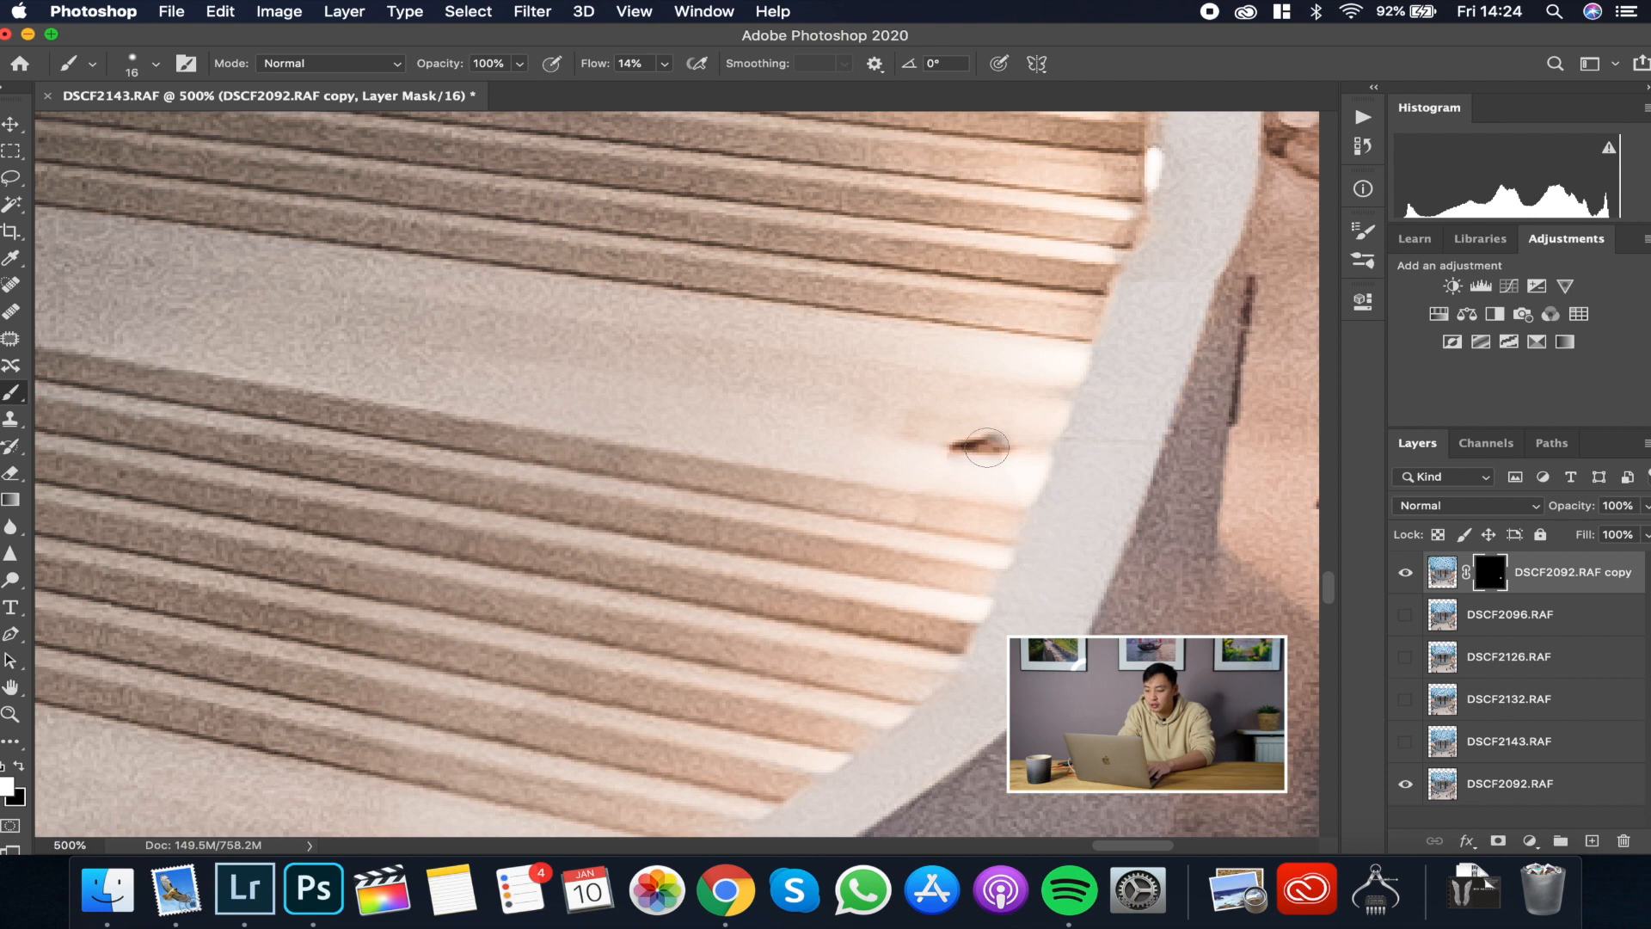
{"action": "left_click_drag", "start_coordinate": [978, 454], "coordinate": [1028, 450]}
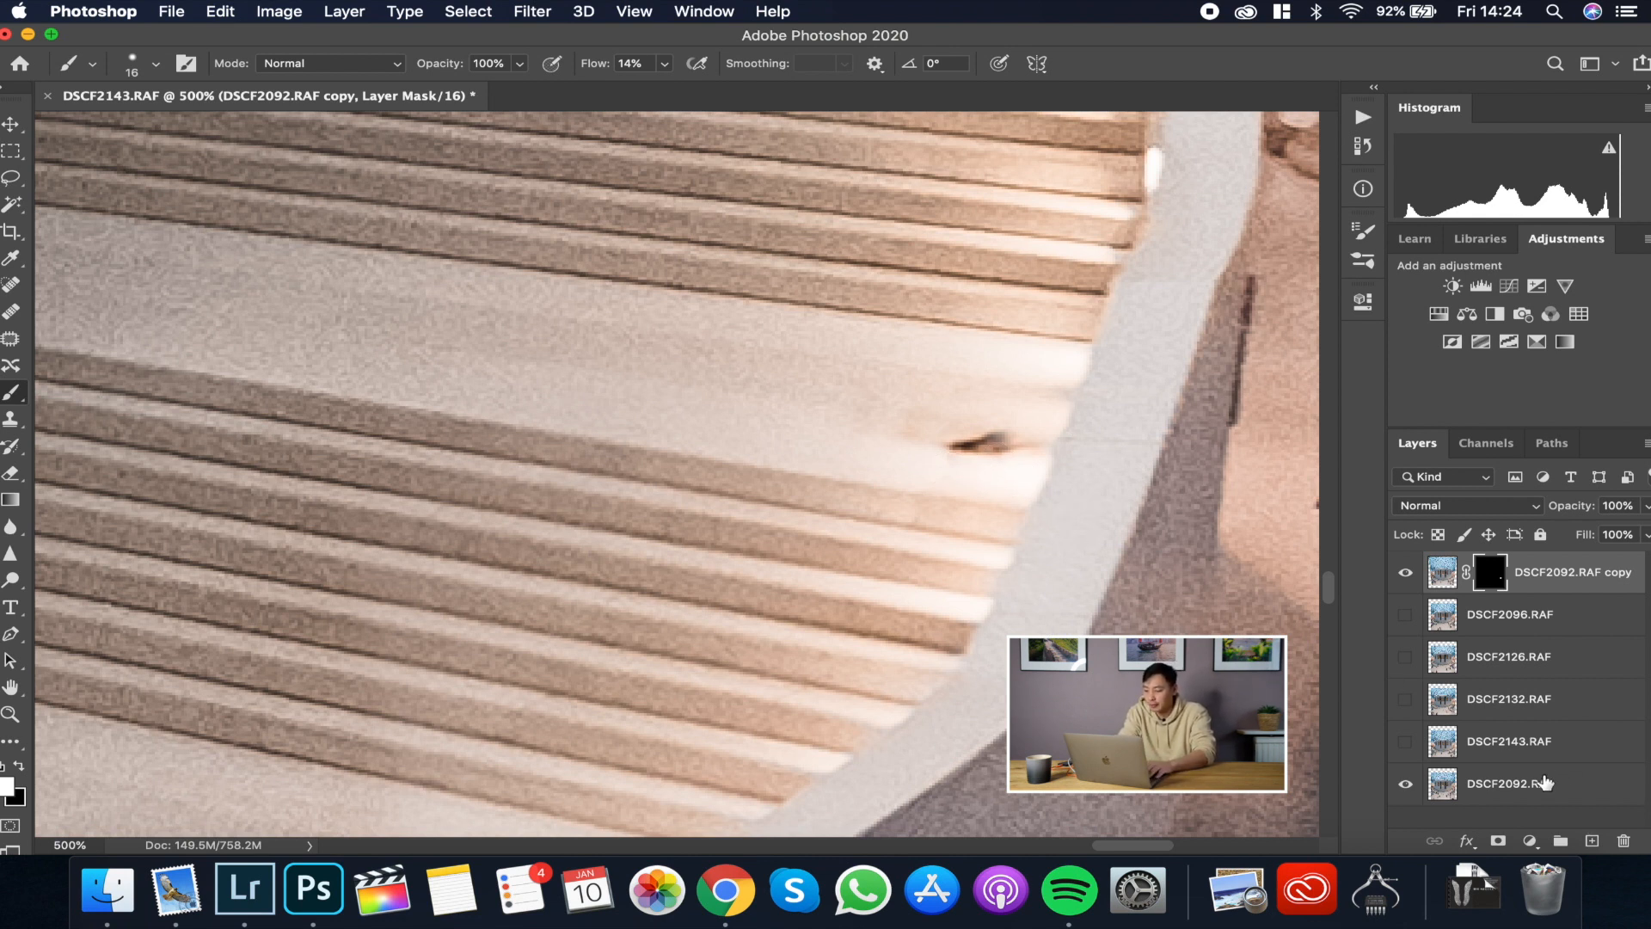
Step: Merge the DSCF2092.RAF copy layer with the DSCF2092.RAF layer
{"action": "key", "text": "z"}
{"action": "left_click", "coordinate": [1020, 568], "text": "alt"}
{"action": "left_click", "coordinate": [1026, 572], "text": "alt"}
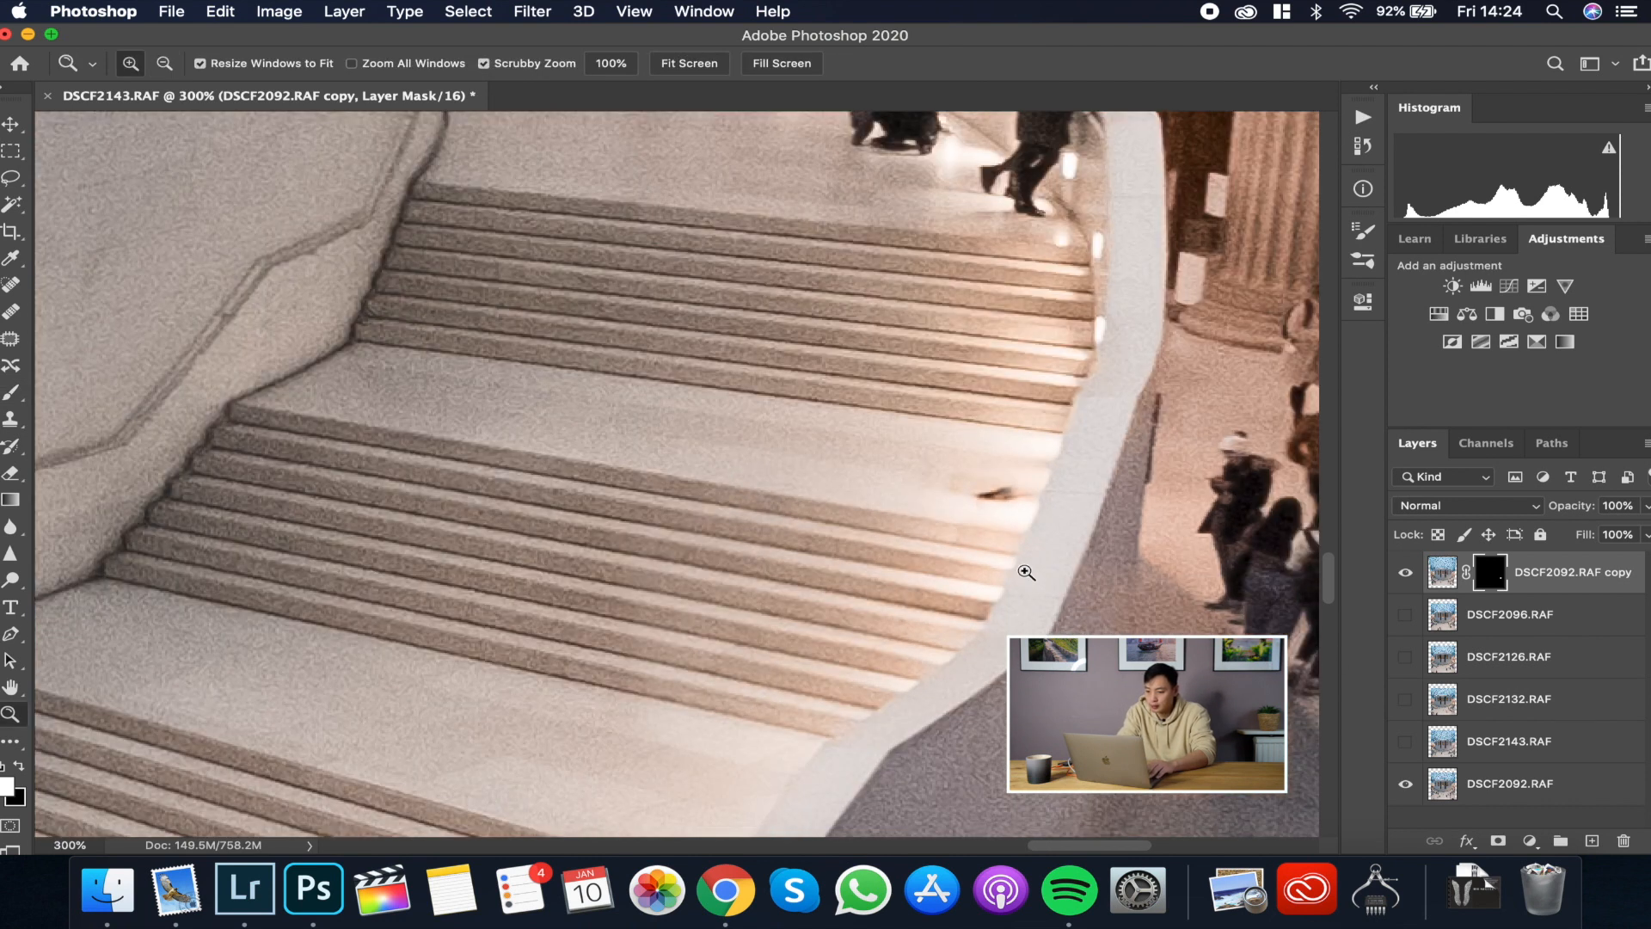
{"action": "left_click", "coordinate": [1511, 783]}
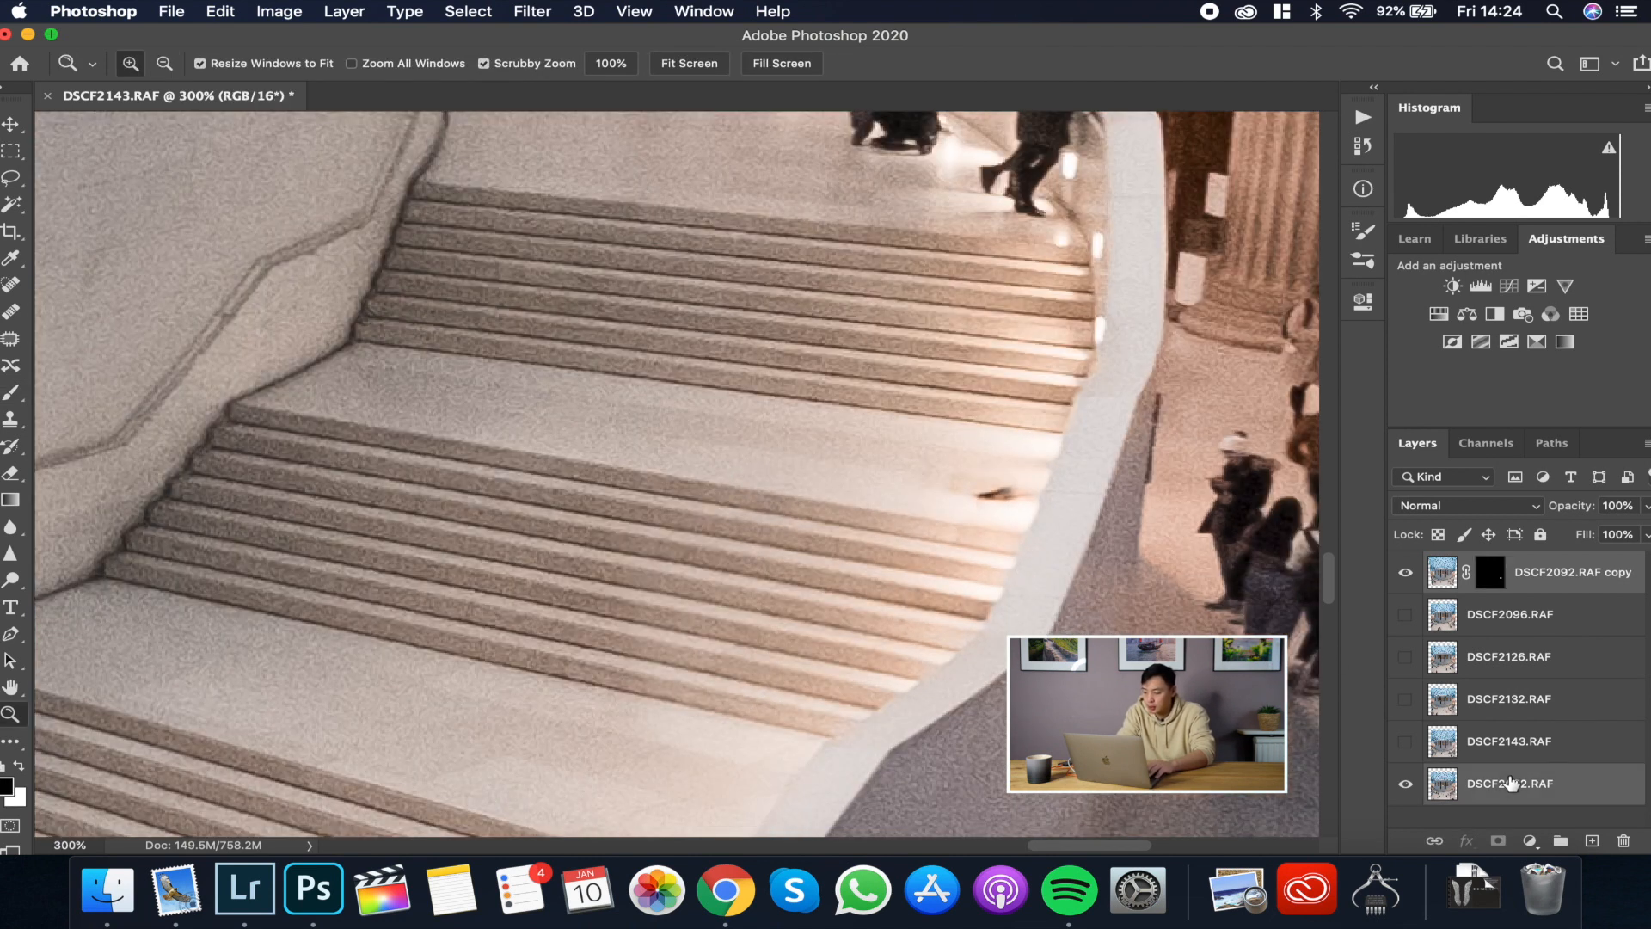
Step: Remove the remaining dark spot on the right staircase's landing with the Content-Aware Spot Healing Brush
{"action": "left_click", "coordinate": [1016, 507]}
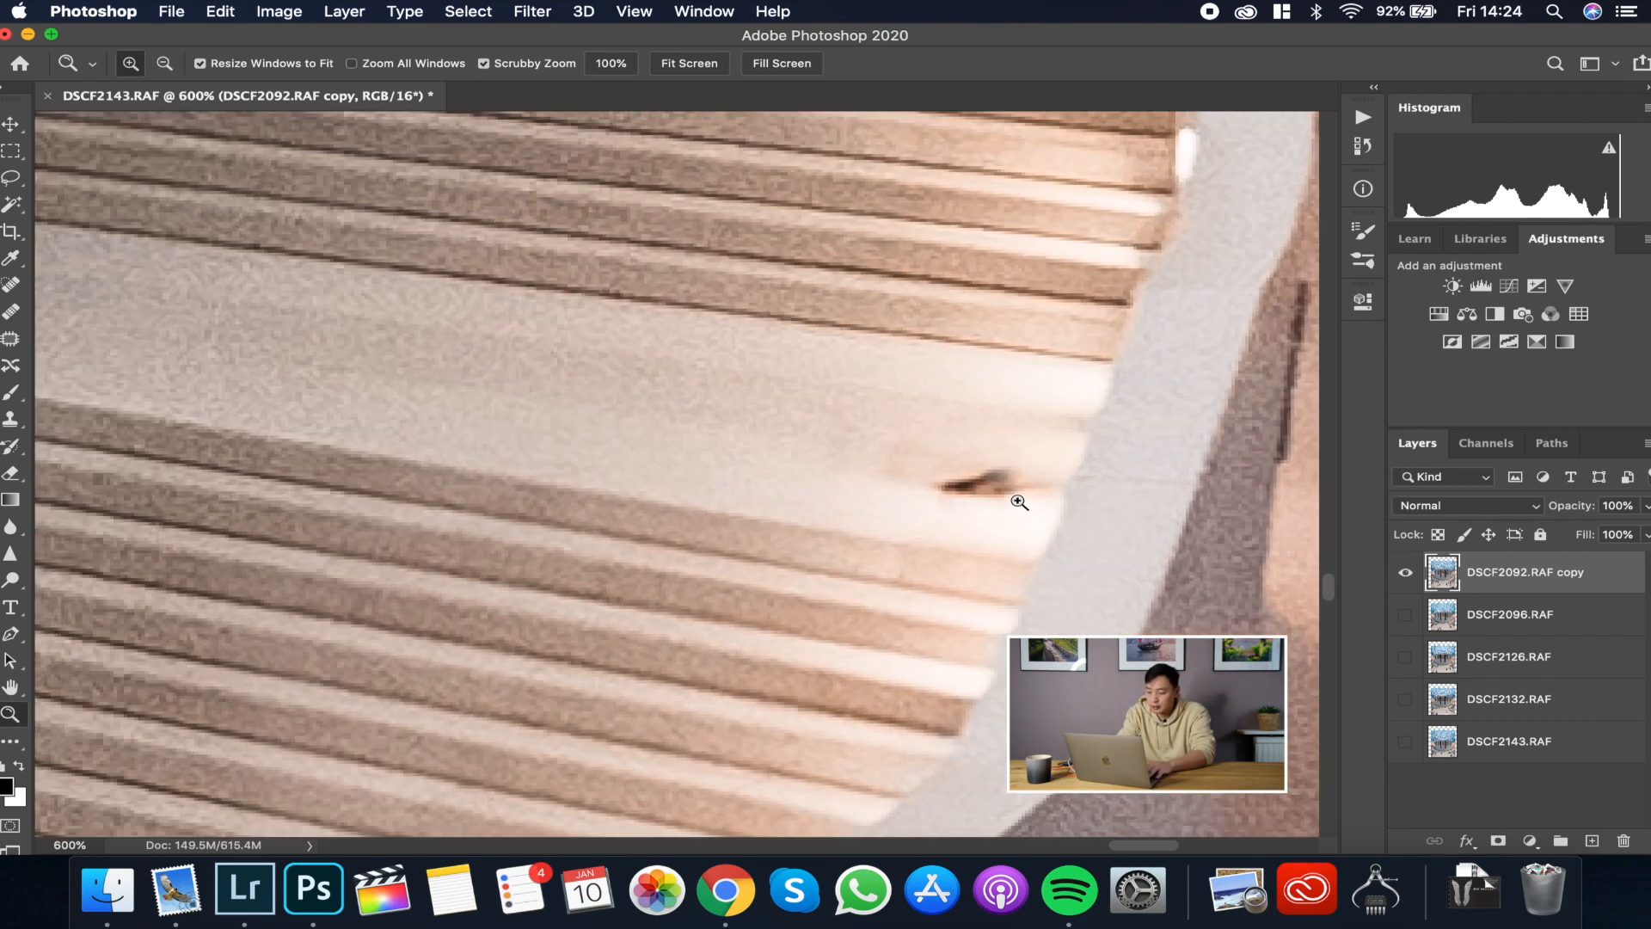
{"action": "key", "text": "j"}
{"action": "left_click_drag", "start_coordinate": [1017, 479], "coordinate": [946, 484]}
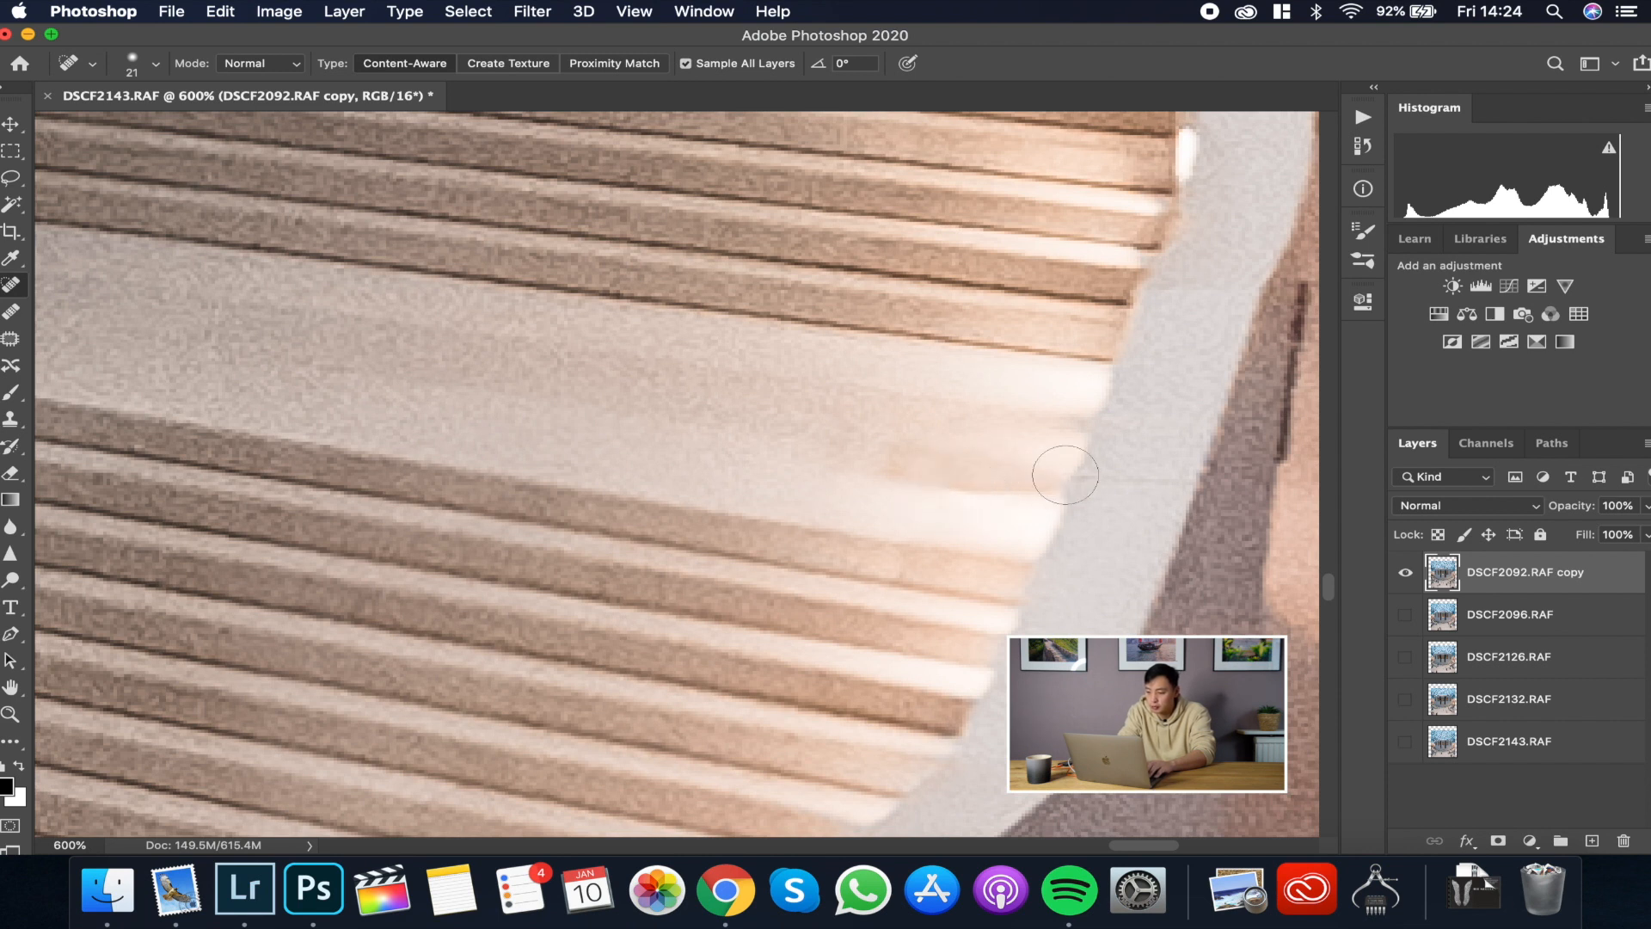
Step: Examine the retouched right staircase and the overall museum interior at different zoom levels
{"action": "key", "text": "z"}
{"action": "left_click", "coordinate": [1039, 416], "text": "alt"}
{"action": "left_click", "coordinate": [1039, 416], "text": "alt"}
{"action": "left_click", "coordinate": [1038, 416], "text": "alt"}
{"action": "left_click", "coordinate": [1038, 416], "text": "alt"}
{"action": "left_click", "coordinate": [1038, 416], "text": "alt"}
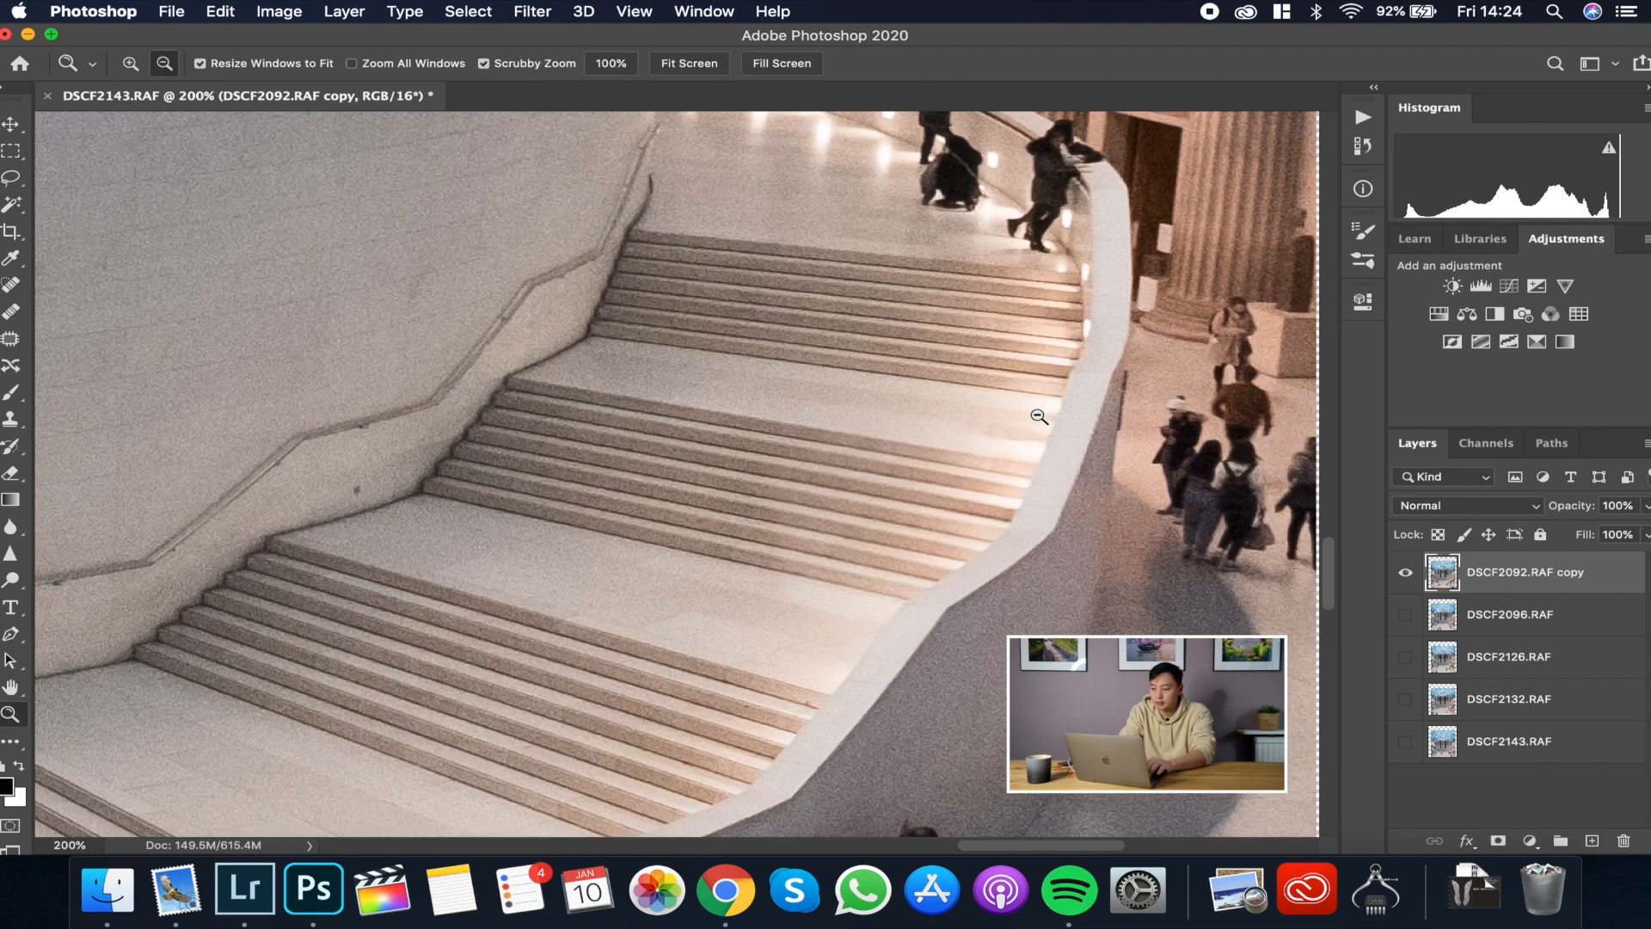
{"action": "left_click", "coordinate": [1039, 416], "text": "alt"}
{"action": "left_click", "coordinate": [1038, 417], "text": "alt"}
{"action": "left_click", "coordinate": [1038, 416], "text": "alt"}
{"action": "left_click", "coordinate": [1039, 416], "text": "alt"}
{"action": "left_click", "coordinate": [1038, 416], "text": "alt"}
{"action": "left_click", "coordinate": [1038, 416], "text": "alt"}
{"action": "left_click", "coordinate": [1039, 416], "text": "alt"}
{"action": "left_click", "coordinate": [814, 512], "text": "alt"}
{"action": "left_click", "coordinate": [760, 513]}
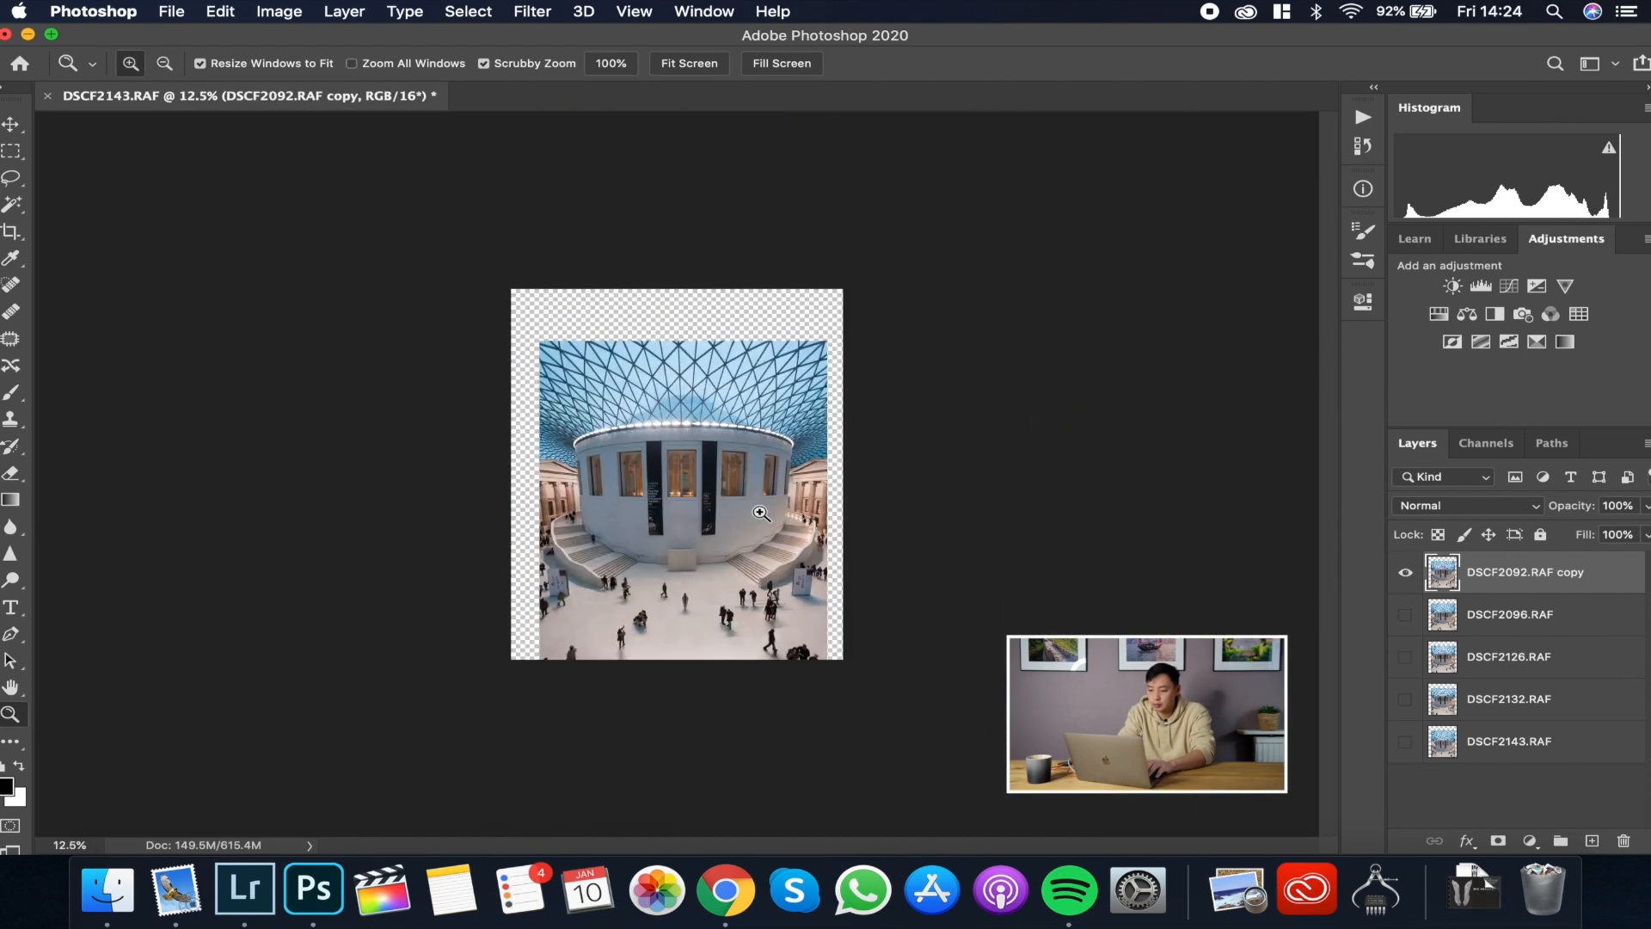
{"action": "left_click", "coordinate": [760, 513]}
{"action": "left_click", "coordinate": [760, 513]}
{"action": "left_click", "coordinate": [761, 512]}
{"action": "left_click", "coordinate": [760, 512], "text": "alt"}
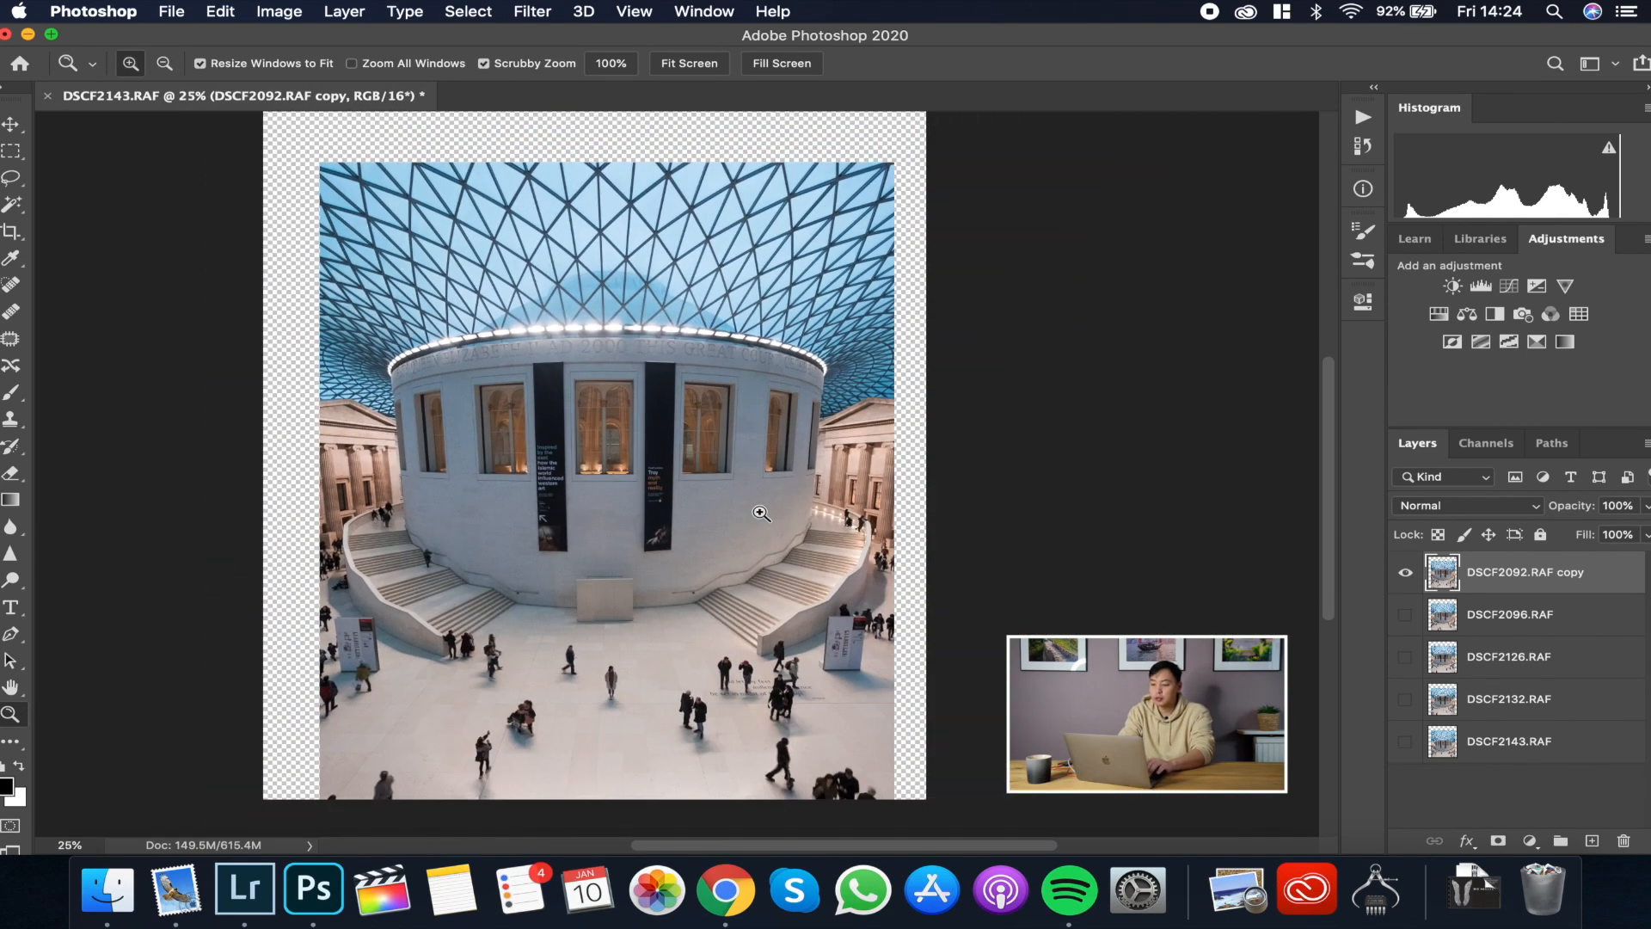
{"action": "left_click", "coordinate": [760, 512]}
{"action": "left_click", "coordinate": [760, 513], "text": "alt"}
{"action": "left_click", "coordinate": [760, 512], "text": "alt"}
{"action": "left_click", "coordinate": [760, 512]}
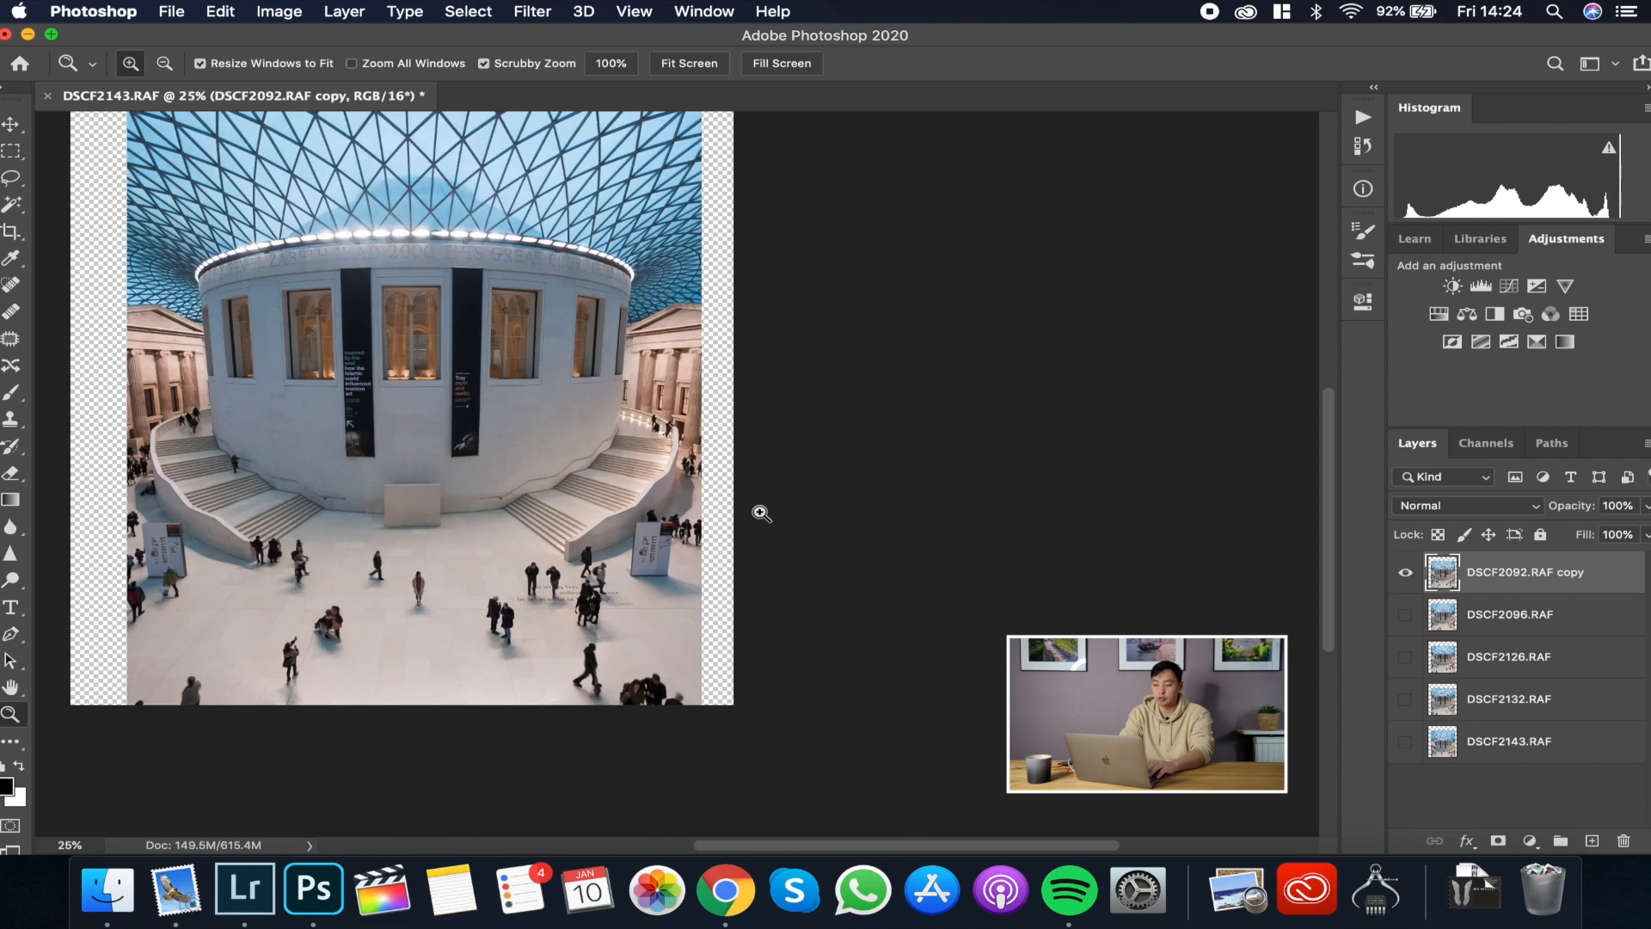
{"action": "scroll", "coordinate": [760, 512], "scroll_direction": "left", "scroll_amount": 5}
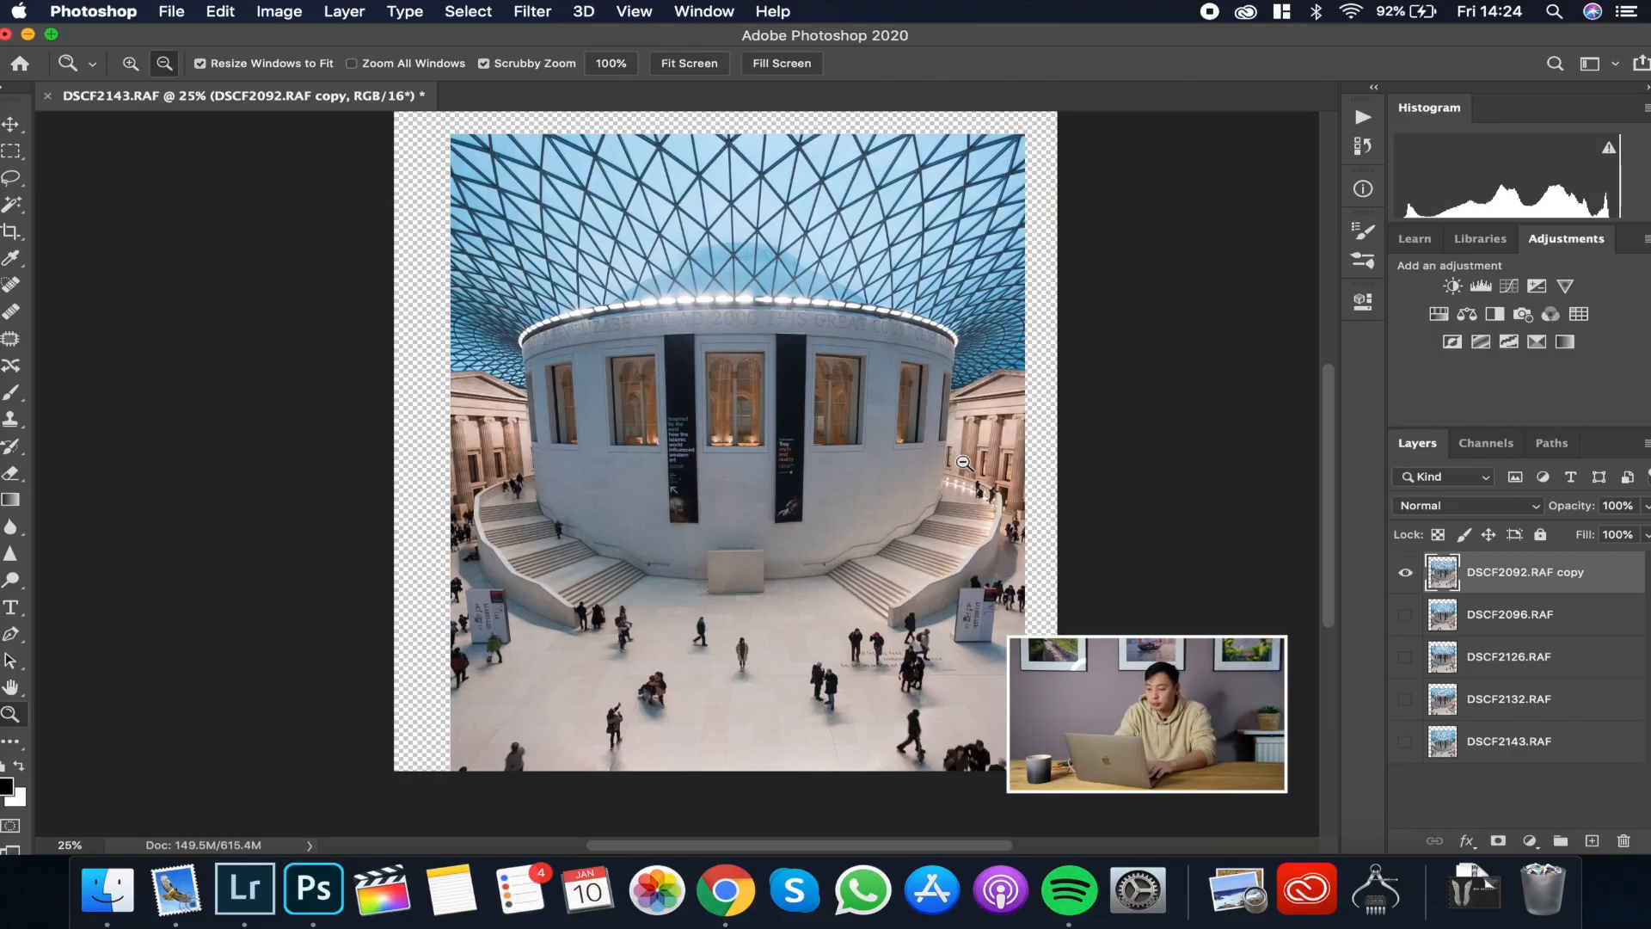
{"action": "left_click", "coordinate": [964, 462], "text": "alt"}
{"action": "left_click", "coordinate": [964, 463]}
{"action": "scroll", "coordinate": [963, 463], "scroll_direction": "down", "scroll_amount": 2}
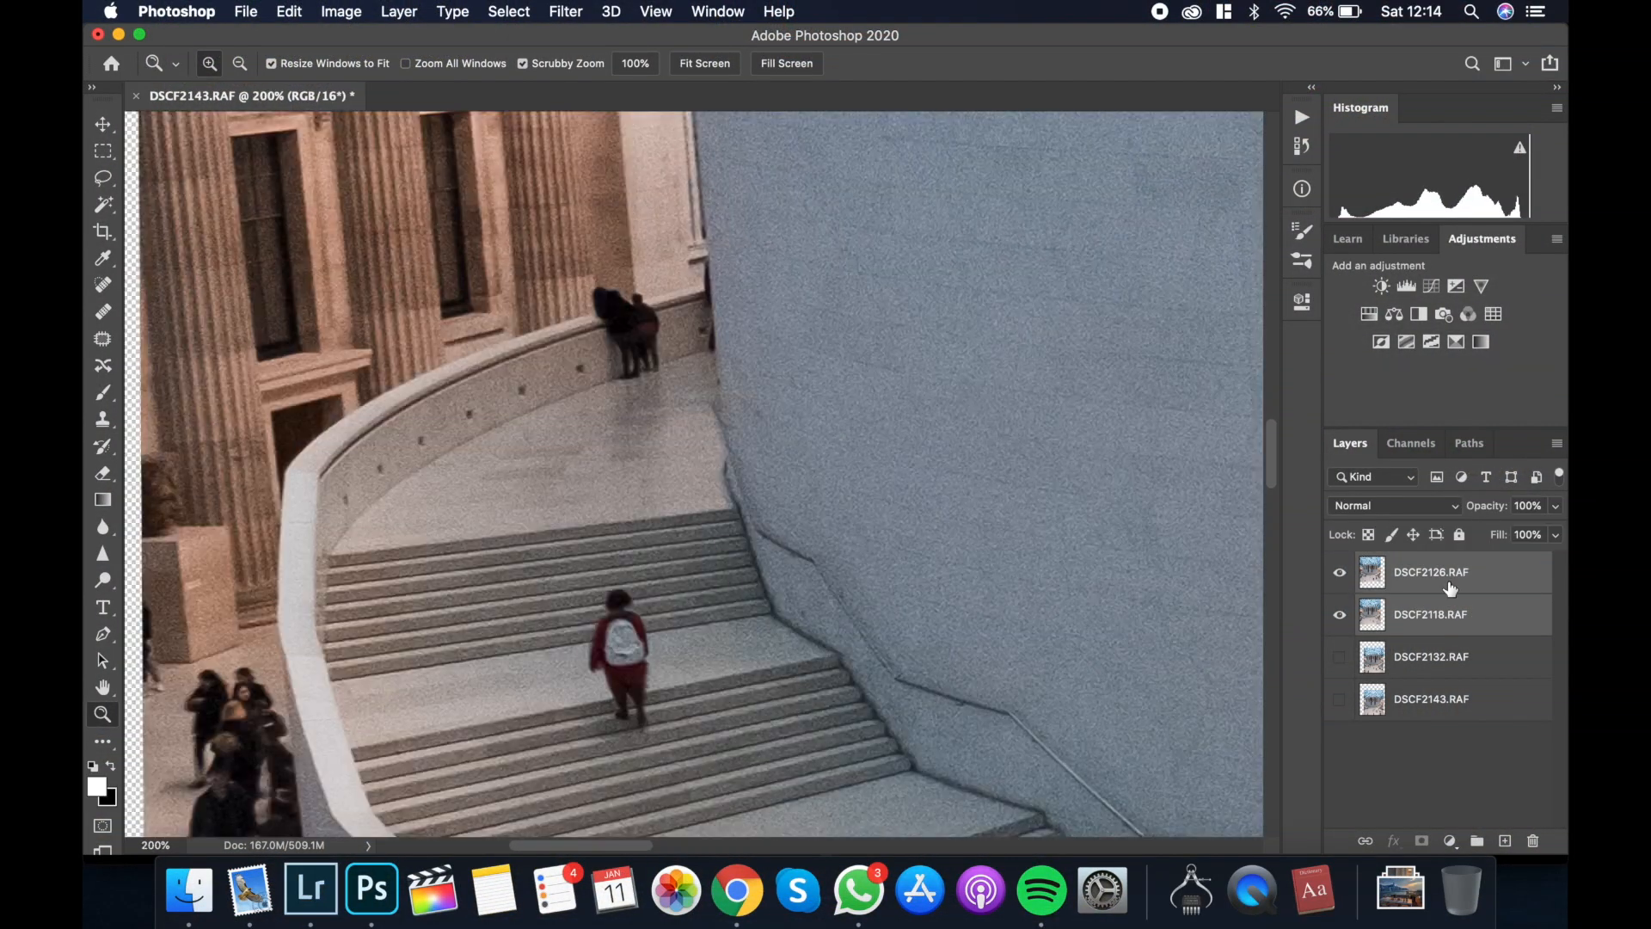
Step: Check the DSCF2126.RAF layer in Difference mode, and paint on its black mask to remove the backpack wearer from the left staircase's upper landing
{"action": "left_click", "coordinate": [1393, 505]}
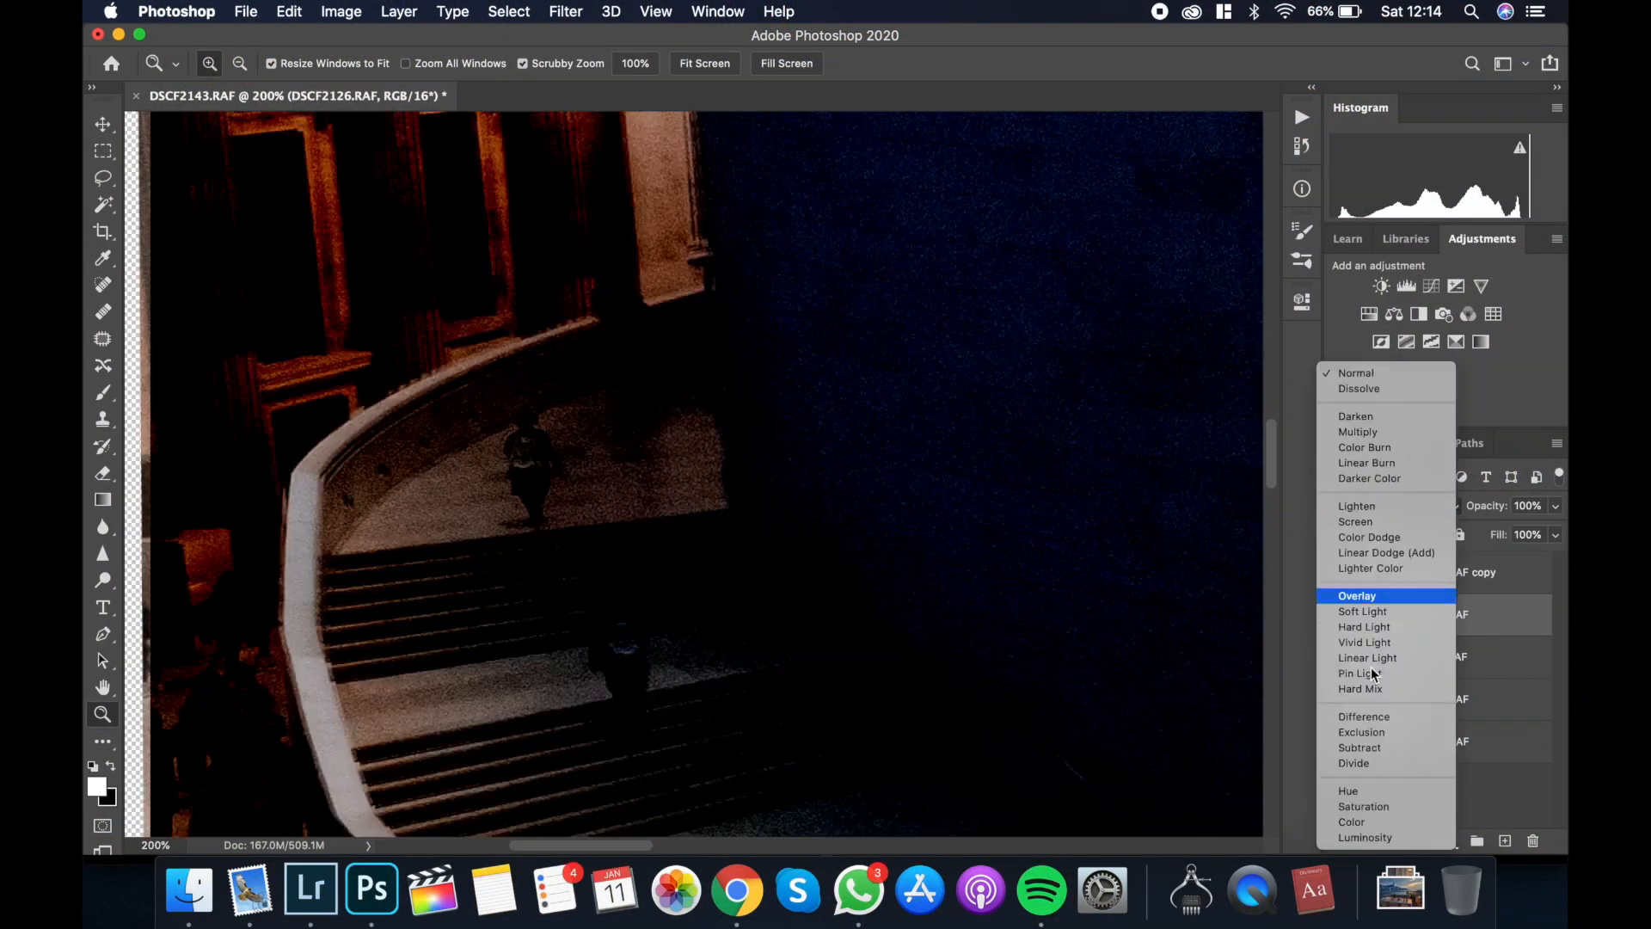
{"action": "left_click", "coordinate": [1364, 716]}
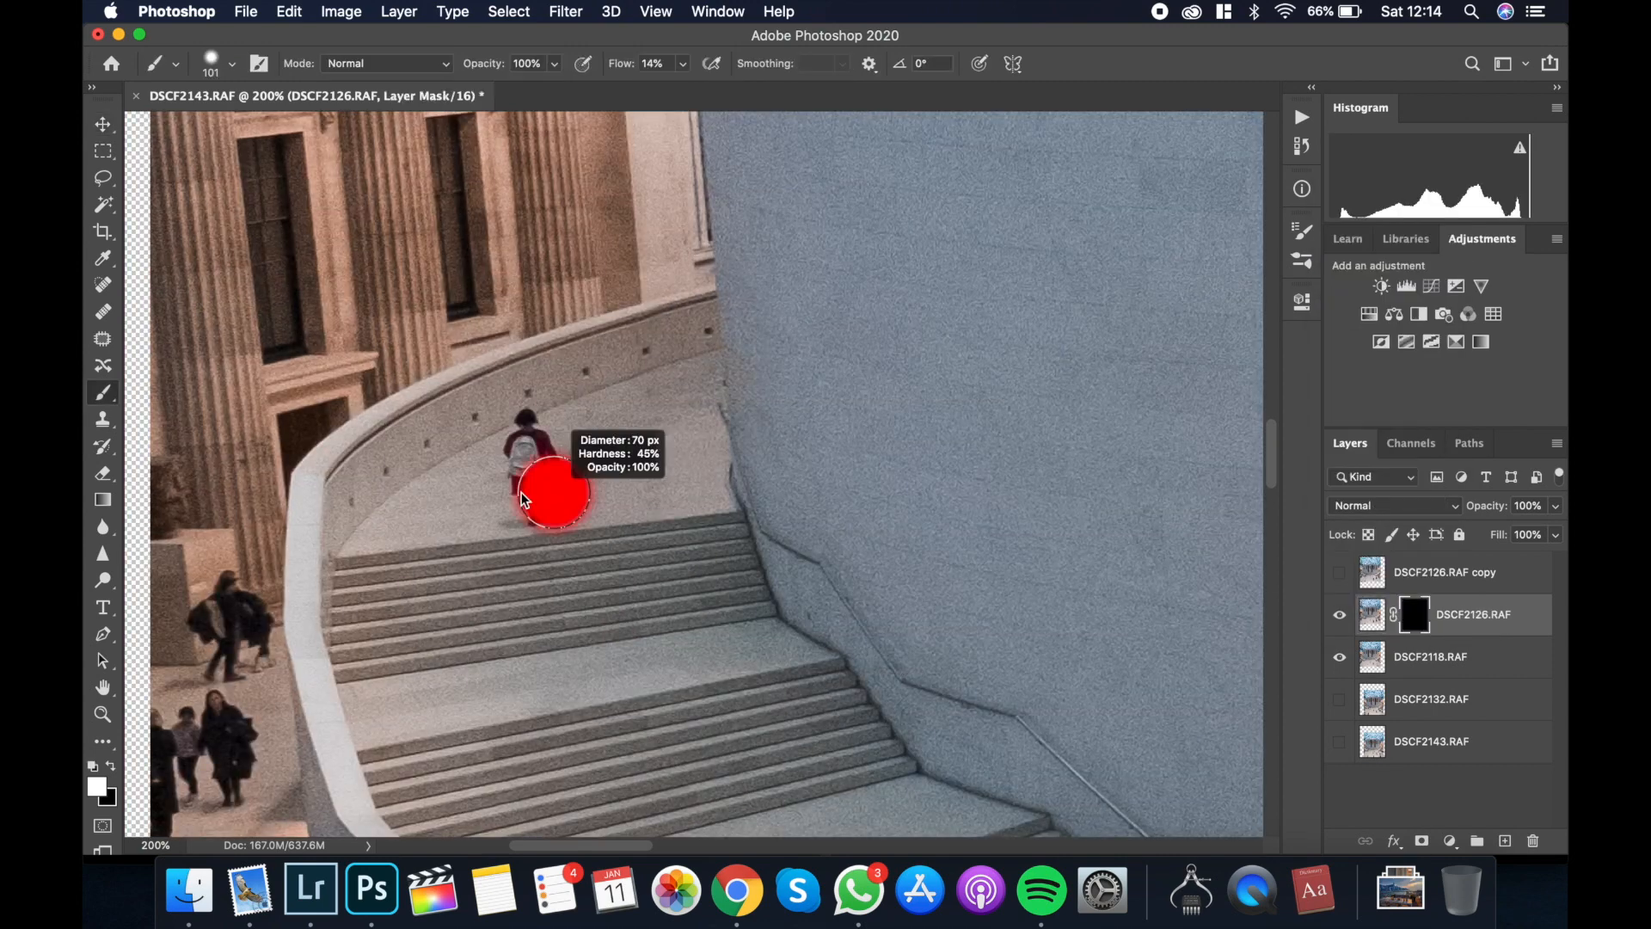
{"action": "left_click_drag", "start_coordinate": [521, 492], "coordinate": [519, 493]}
{"action": "left_click_drag", "start_coordinate": [526, 507], "coordinate": [514, 445]}
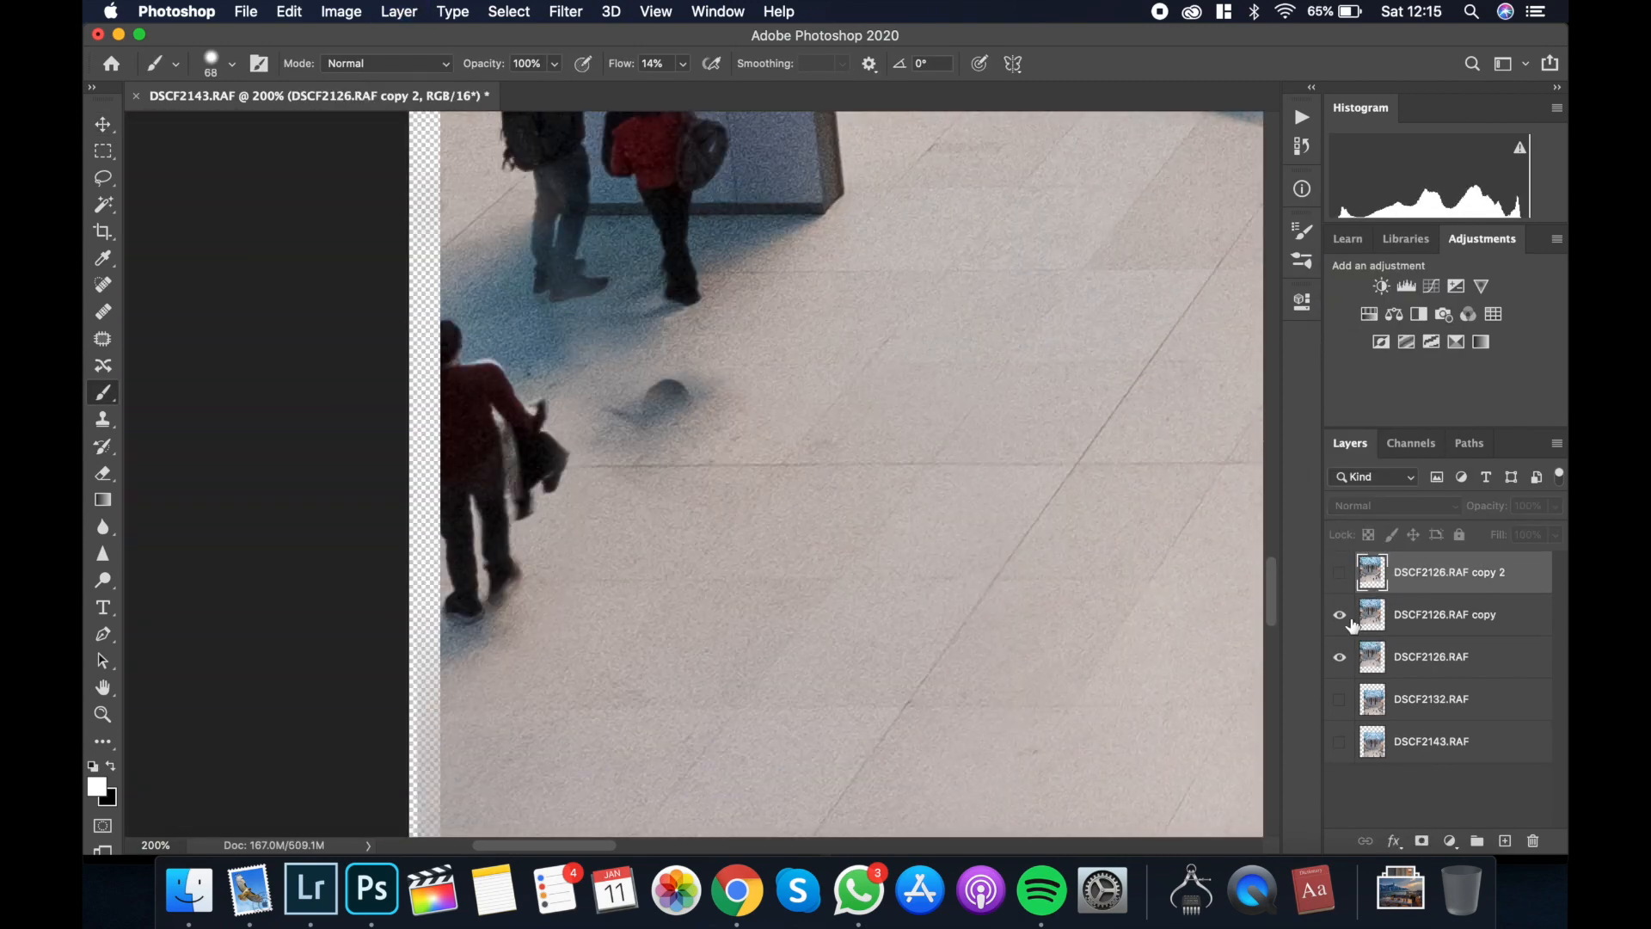
Step: Check the DSCF2126.RAF copy layer in Difference mode, and paint on its inverted mask to remove the person at the floor's left edge
{"action": "left_click", "coordinate": [1393, 506]}
{"action": "left_click", "coordinate": [1364, 716]}
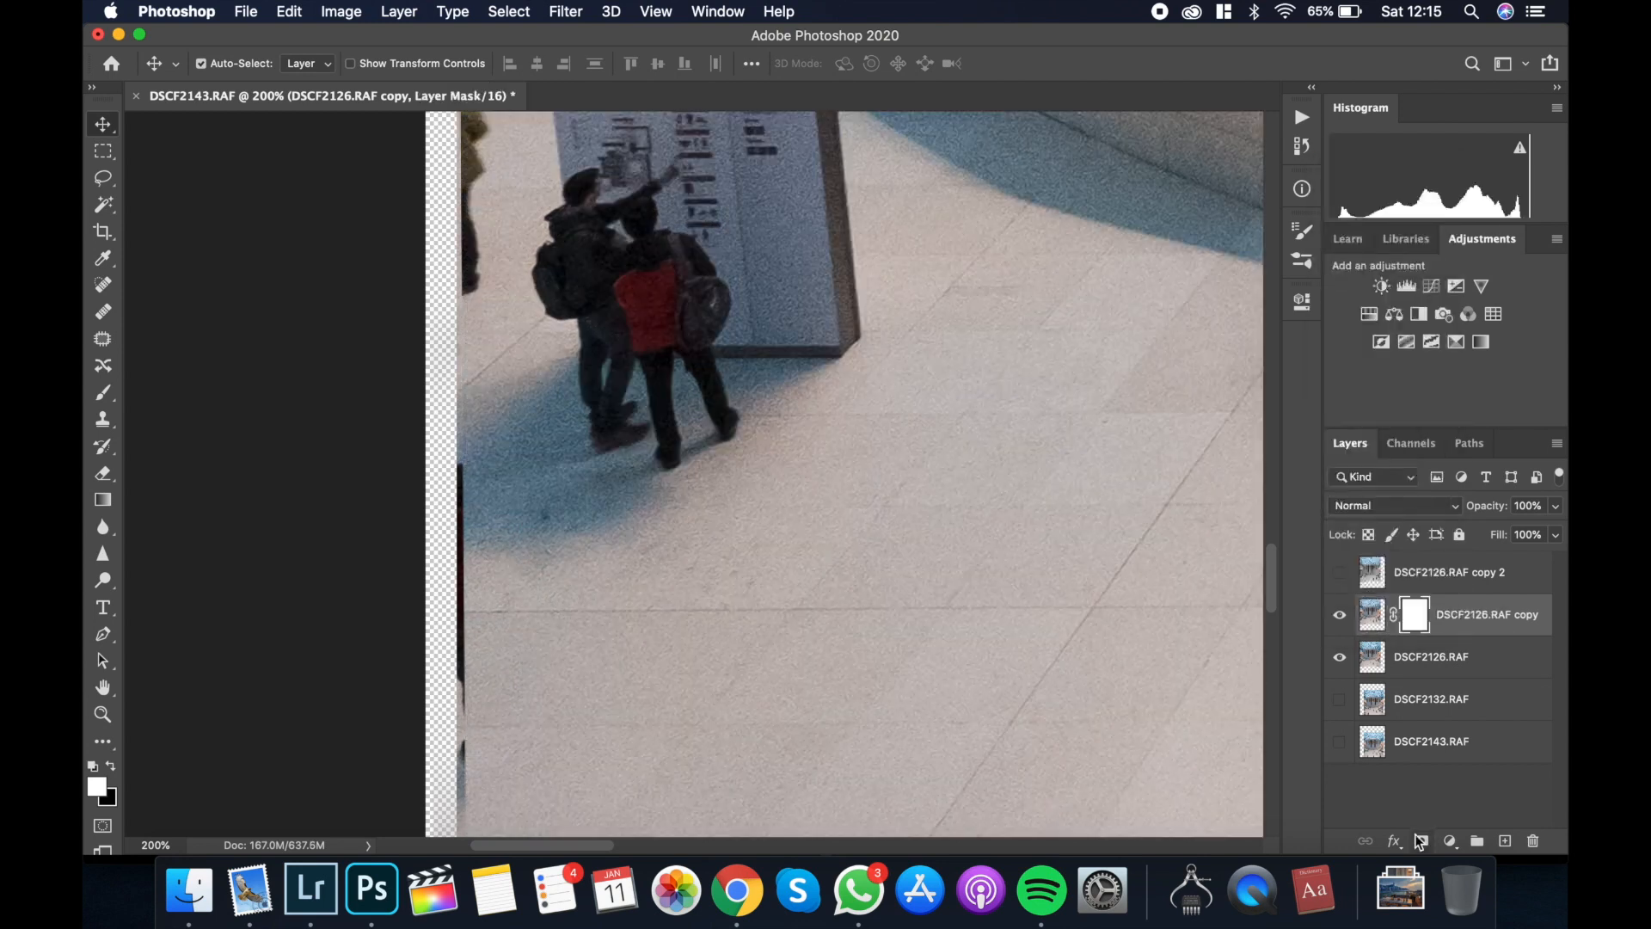
{"action": "key", "text": "ctrl+i"}
{"action": "key", "text": "b"}
{"action": "mouse_move", "coordinate": [516, 551]}
{"action": "left_mouse_down"}
{"action": "mouse_move", "coordinate": [498, 671]}
{"action": "mouse_move", "coordinate": [516, 774]}
{"action": "left_mouse_up"}
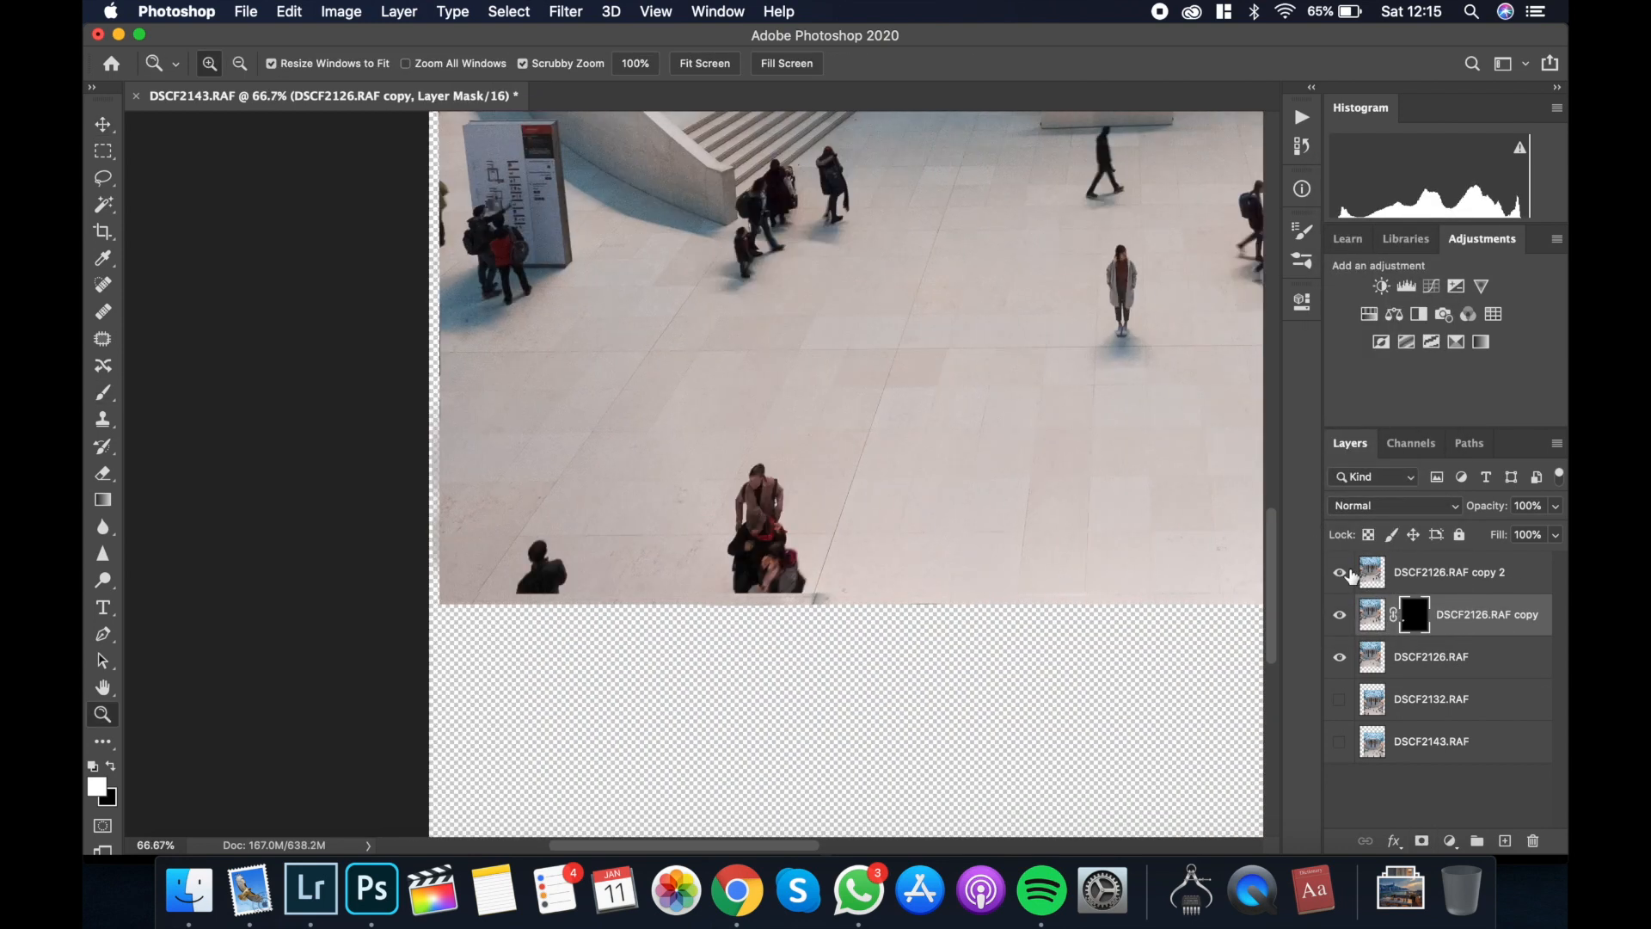
Step: Merge the masked DSCF2126.RAF copy layer with DSCF2126.RAF and heal the blurred figure remnant near the floor's lower edge
{"action": "left_click", "coordinate": [1340, 572]}
{"action": "key", "text": "b"}
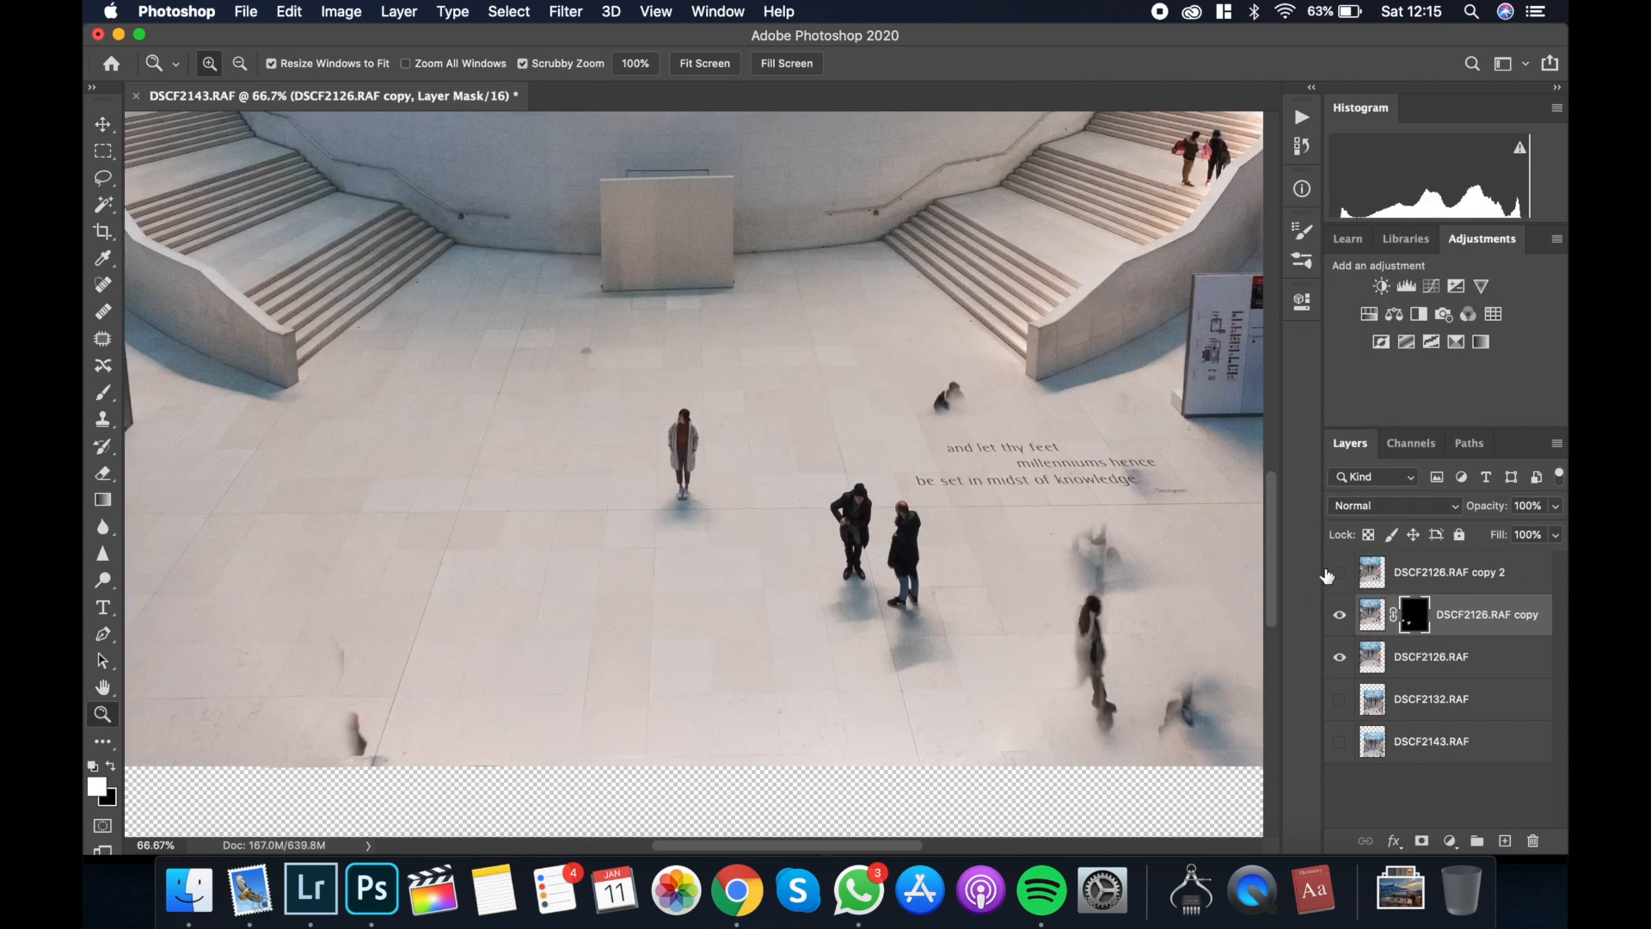
{"action": "key", "text": "ctrl+e"}
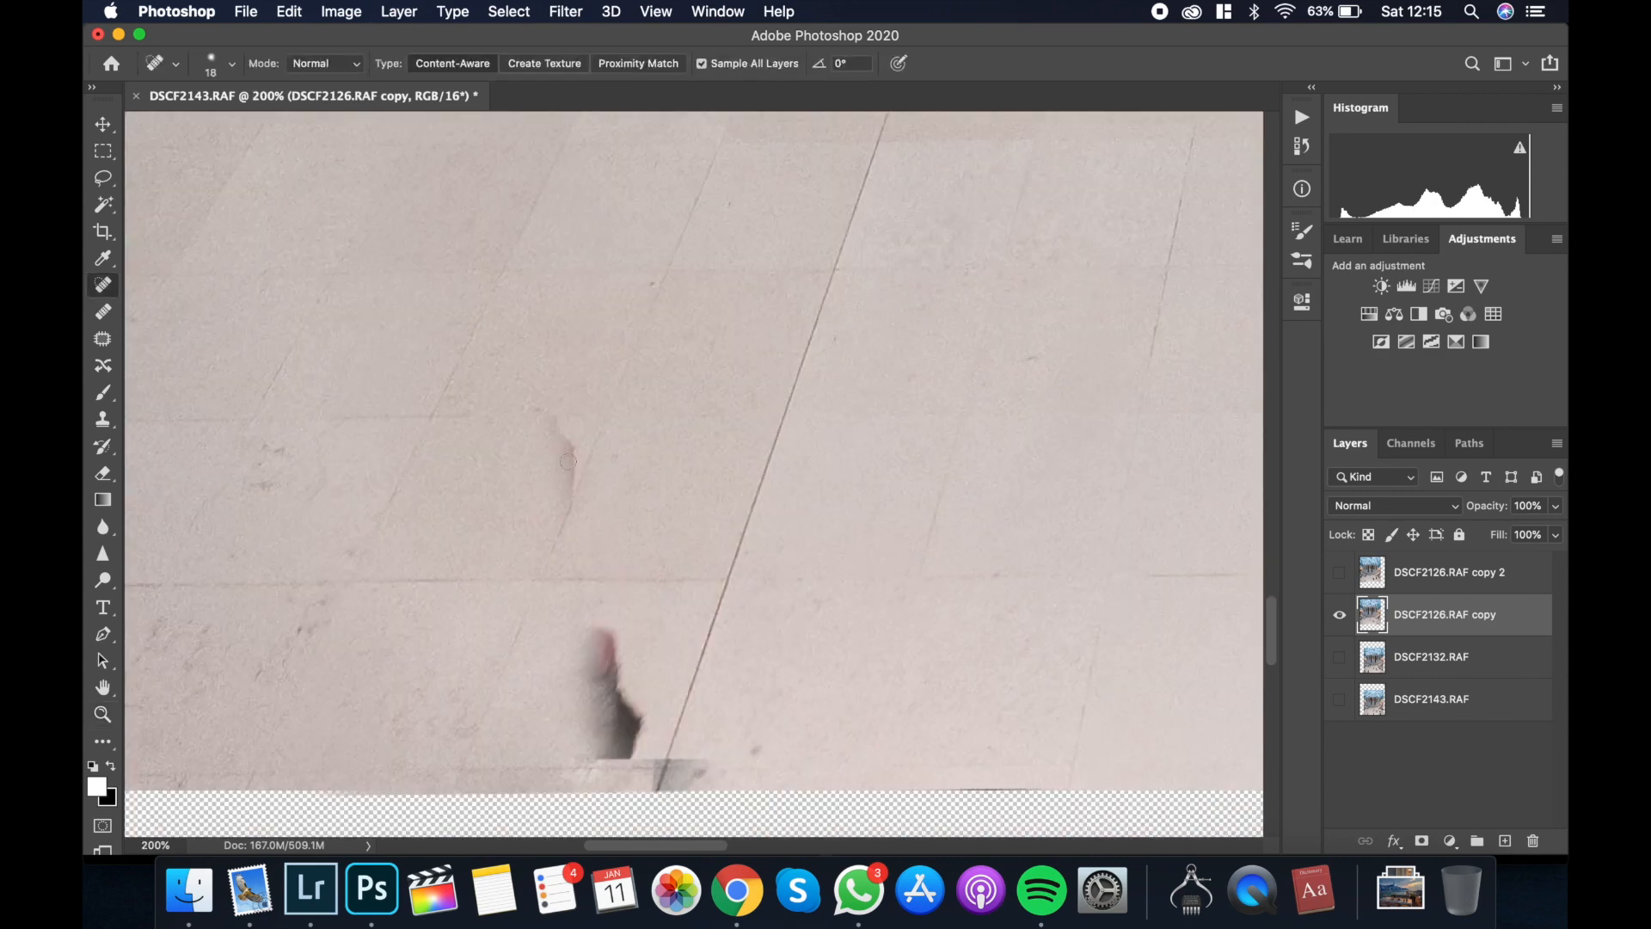
{"action": "left_click_drag", "start_coordinate": [590, 619], "coordinate": [641, 757]}
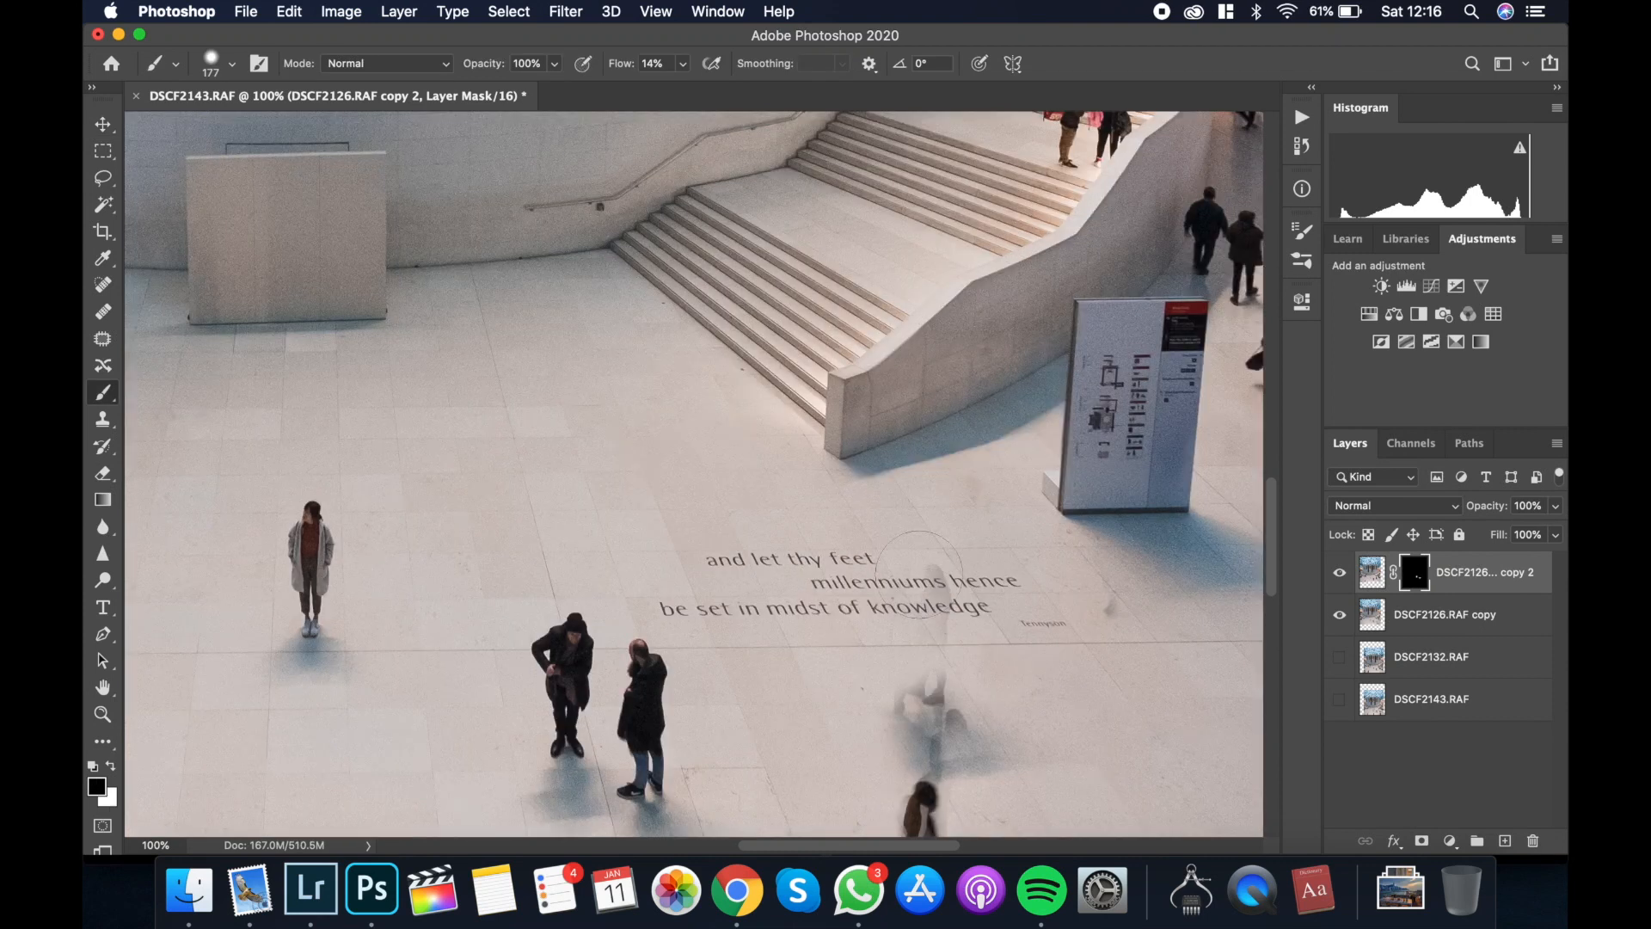
Step: Paint on the DSCF2126.RAF copy 2 layer's mask to clean up the floor lettering and remove the dark figure remnants below it
{"action": "left_click_drag", "start_coordinate": [1114, 608], "coordinate": [1112, 604]}
{"action": "key", "text": "x"}
{"action": "scroll", "coordinate": [1032, 612], "scroll_direction": "down", "scroll_amount": 3}
{"action": "key", "text": "x"}
{"action": "mouse_move", "coordinate": [989, 615]}
{"action": "left_mouse_down"}
{"action": "mouse_move", "coordinate": [920, 645]}
{"action": "mouse_move", "coordinate": [907, 735]}
{"action": "left_mouse_up"}
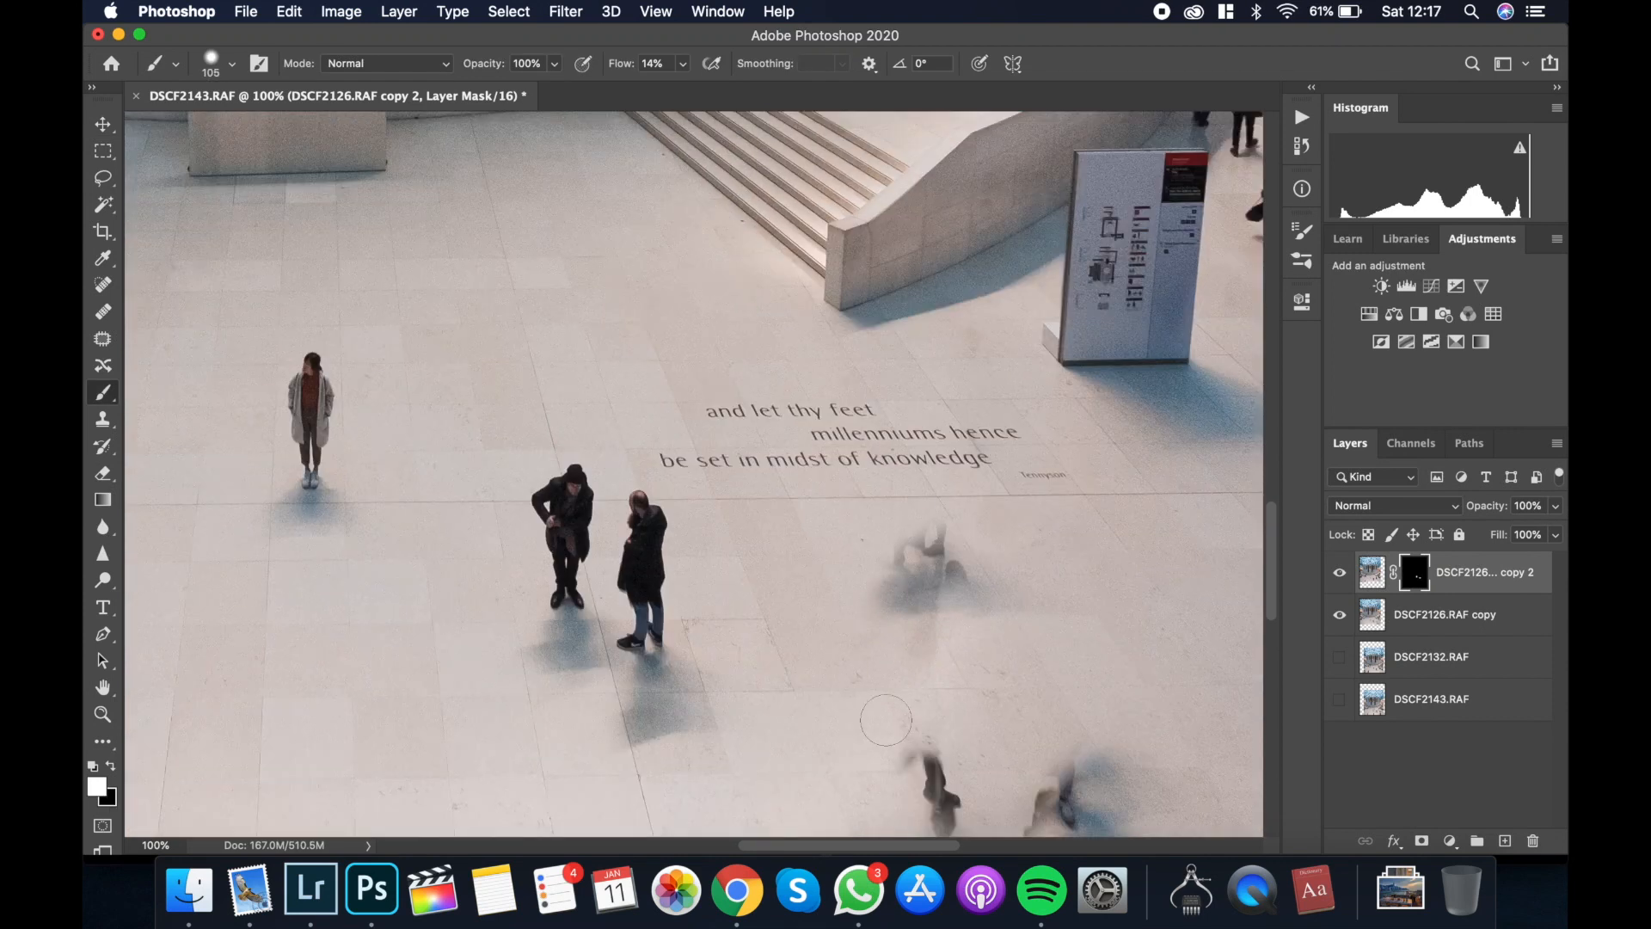
{"action": "scroll", "coordinate": [911, 735], "scroll_direction": "down", "scroll_amount": 2}
{"action": "mouse_move", "coordinate": [912, 670]}
{"action": "left_mouse_down"}
{"action": "mouse_move", "coordinate": [959, 754]}
{"action": "mouse_move", "coordinate": [1085, 737]}
{"action": "mouse_move", "coordinate": [1090, 683]}
{"action": "left_mouse_up"}
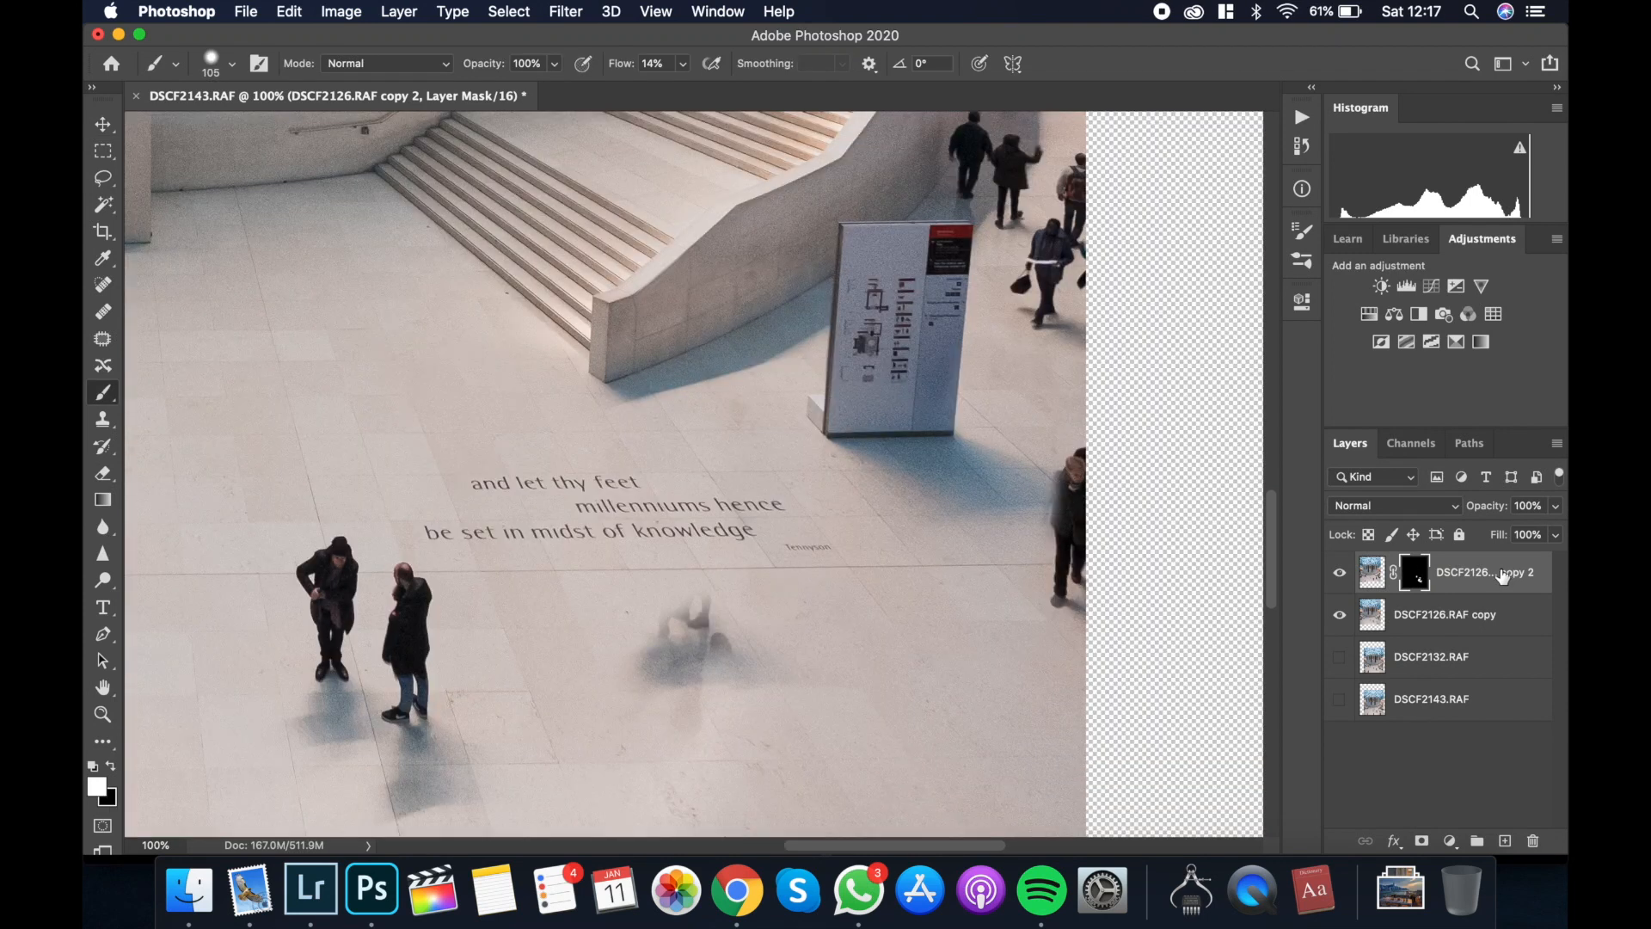
Step: Paint on the DSCF2126.RAF copy 2 layer's mask to remove the blurred remnant and the walking pair beside the right information board
{"action": "left_click", "coordinate": [1337, 573]}
{"action": "left_click", "coordinate": [1415, 615]}
{"action": "scroll", "coordinate": [1066, 516], "scroll_direction": "up", "scroll_amount": 5}
{"action": "mouse_move", "coordinate": [1064, 514]}
{"action": "left_mouse_down"}
{"action": "mouse_move", "coordinate": [1087, 460]}
{"action": "mouse_move", "coordinate": [1100, 534]}
{"action": "left_mouse_up"}
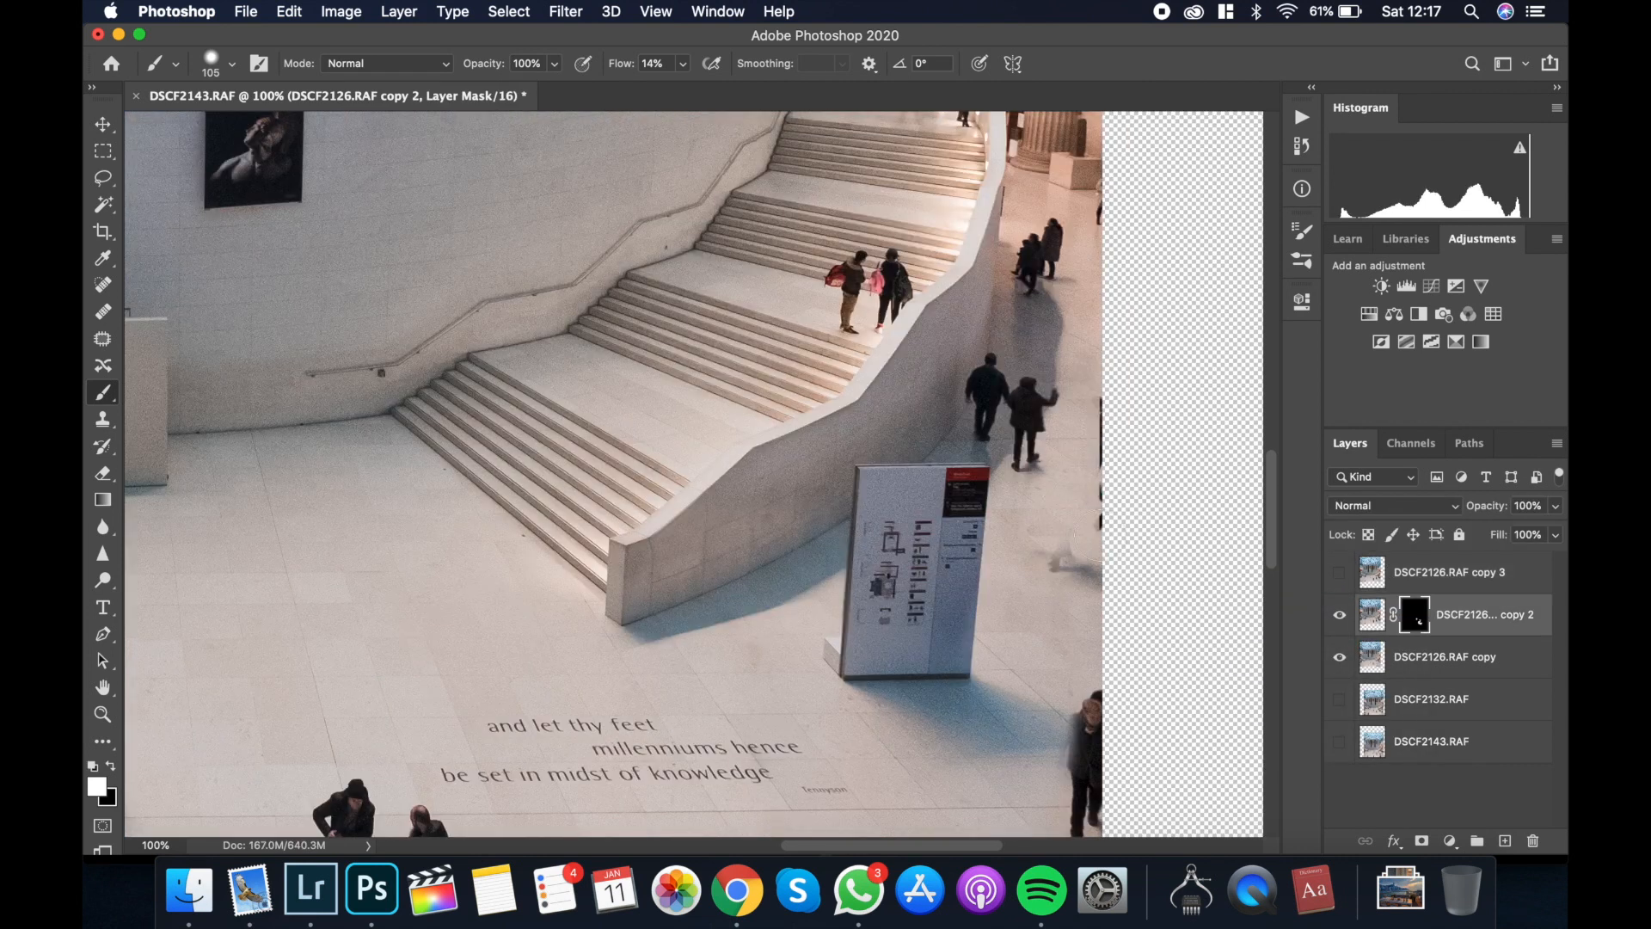
{"action": "left_click_drag", "start_coordinate": [1028, 457], "coordinate": [989, 381]}
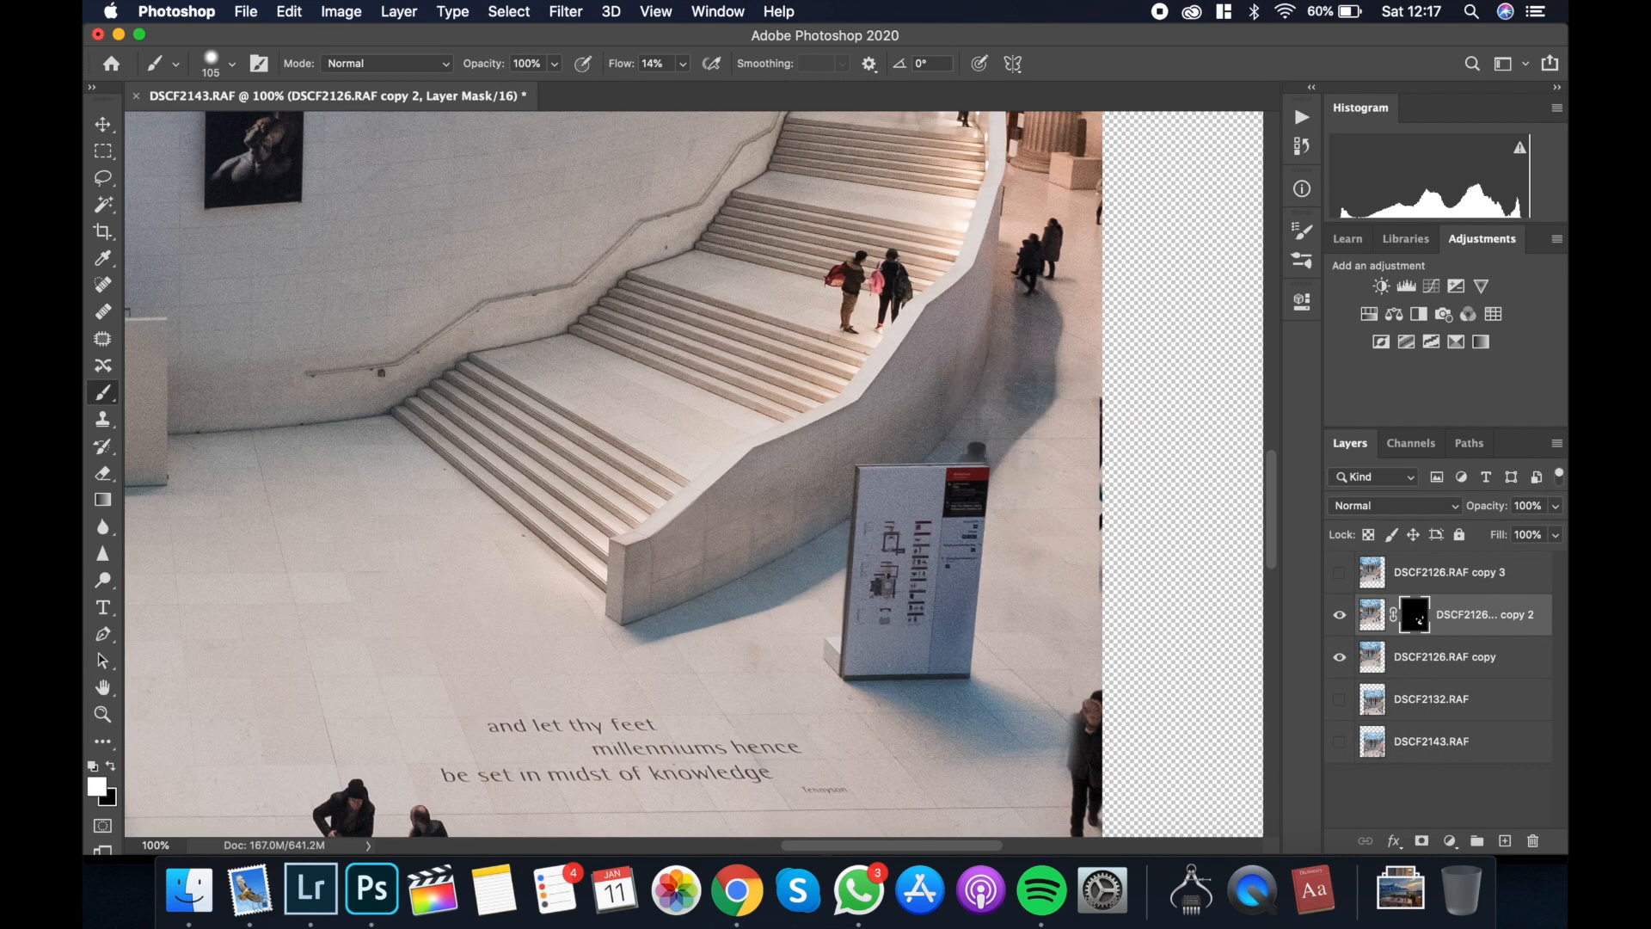
Step: Paint black on the DSCF2126.RAF copy 2 mask with a smaller brush to clean up the right information board's top edge
{"action": "left_click", "coordinate": [992, 440], "text": "super"}
{"action": "left_click", "coordinate": [991, 440], "text": "super"}
{"action": "key", "text": "x"}
{"action": "key", "text": "bracketleft"}
{"action": "key", "text": "bracketleft"}
{"action": "key", "text": "bracketleft"}
{"action": "key", "text": "bracketleft"}
{"action": "key", "text": "bracketleft"}
{"action": "mouse_move", "coordinate": [886, 479]}
{"action": "left_mouse_down"}
{"action": "mouse_move", "coordinate": [961, 507]}
{"action": "mouse_move", "coordinate": [956, 478]}
{"action": "left_mouse_up"}
Step: Compare the DSCF2126.RAF copy 3 layer with the masked composite around the right staircase and across the whole image
{"action": "key", "text": "z"}
{"action": "left_click", "coordinate": [1049, 505], "text": "alt"}
{"action": "left_click", "coordinate": [1117, 193]}
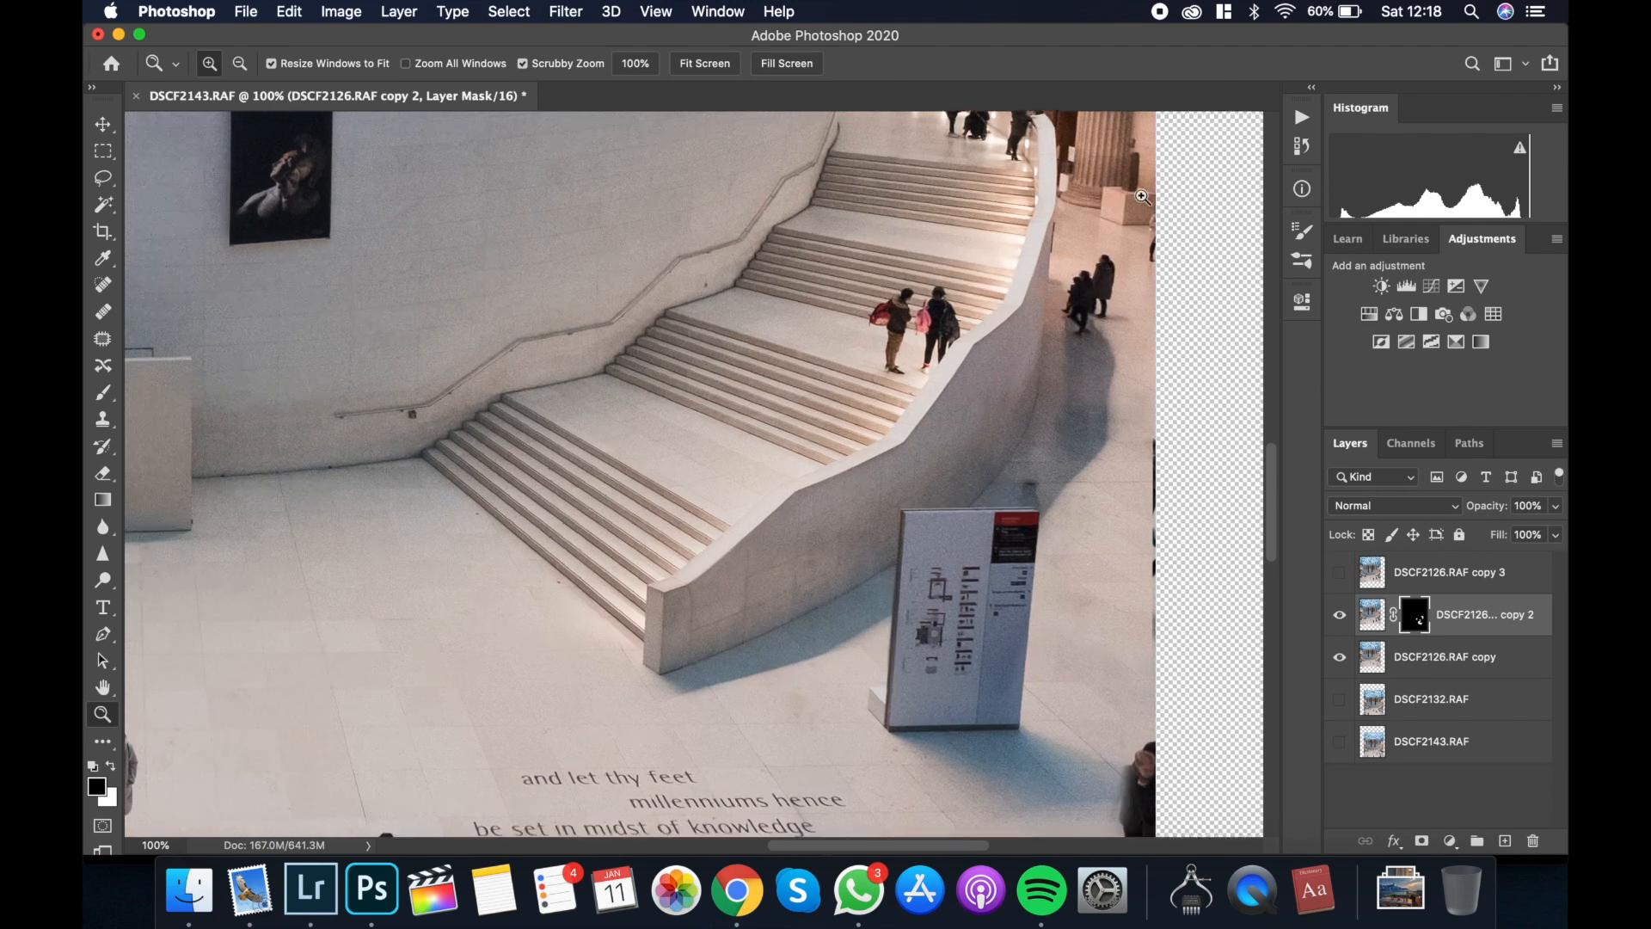
{"action": "left_click", "coordinate": [1118, 193]}
{"action": "left_click", "coordinate": [1340, 574]}
{"action": "left_click", "coordinate": [1339, 574]}
{"action": "left_click", "coordinate": [1339, 574]}
{"action": "key", "text": "super+0"}
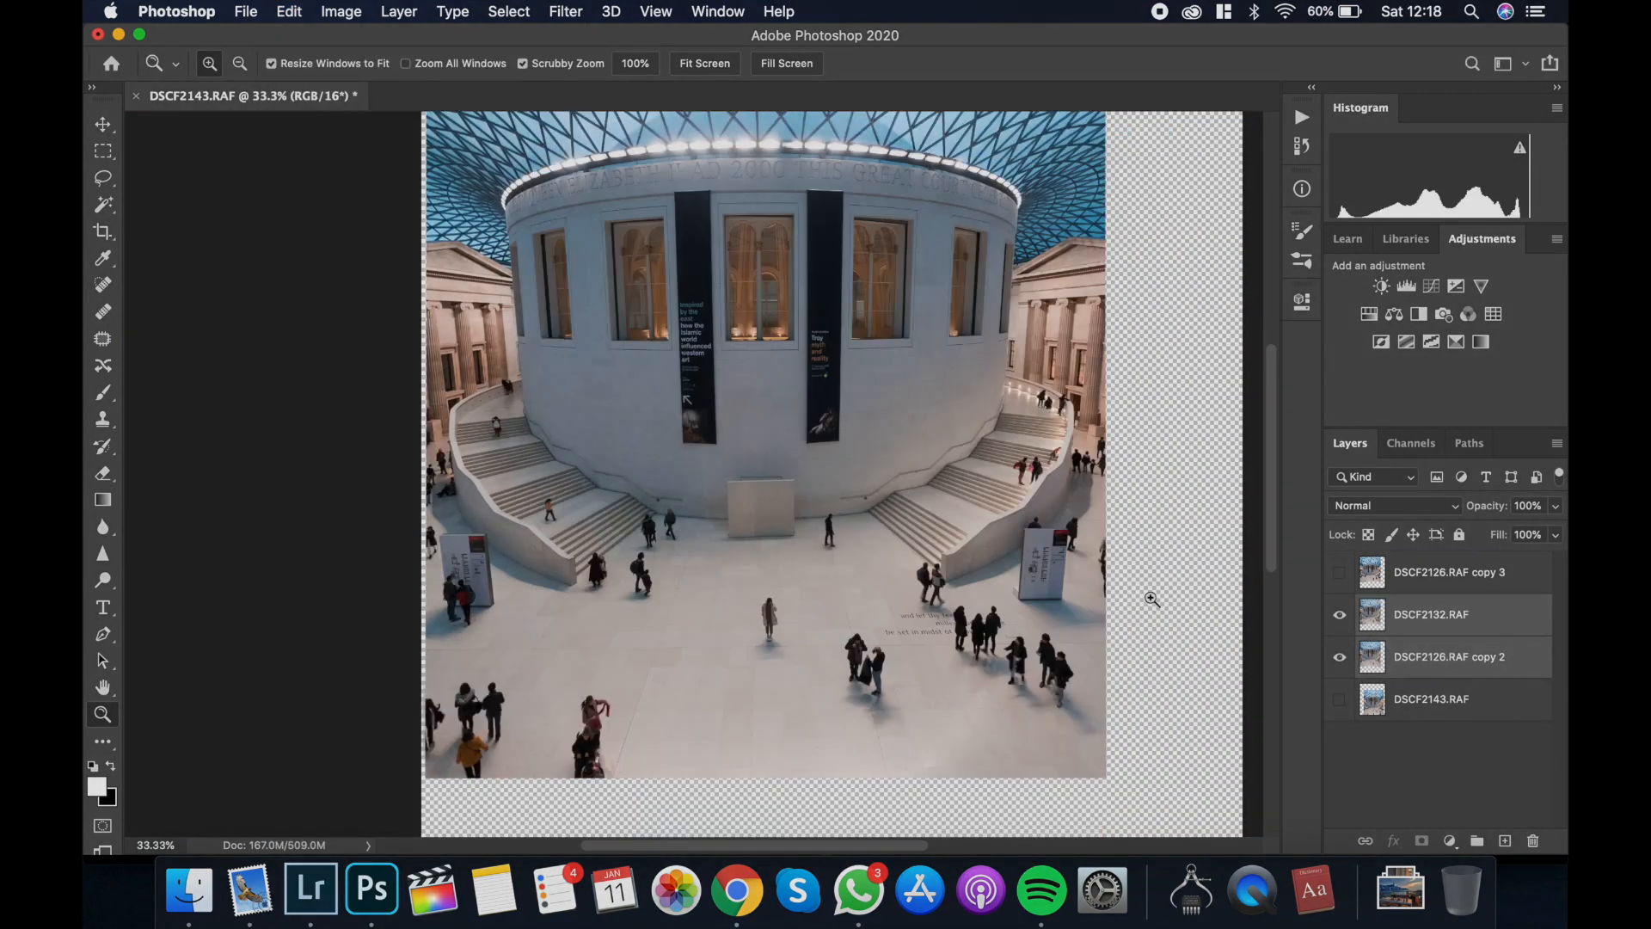
Step: Duplicate the DSCF2132.RAF layer and set the original DSCF2132.RAF layer's blend mode to Difference
{"action": "left_click", "coordinate": [1444, 627]}
{"action": "key", "text": "super+j"}
{"action": "left_click", "coordinate": [1441, 657]}
{"action": "left_click", "coordinate": [1408, 506]}
{"action": "left_click", "coordinate": [1410, 705]}
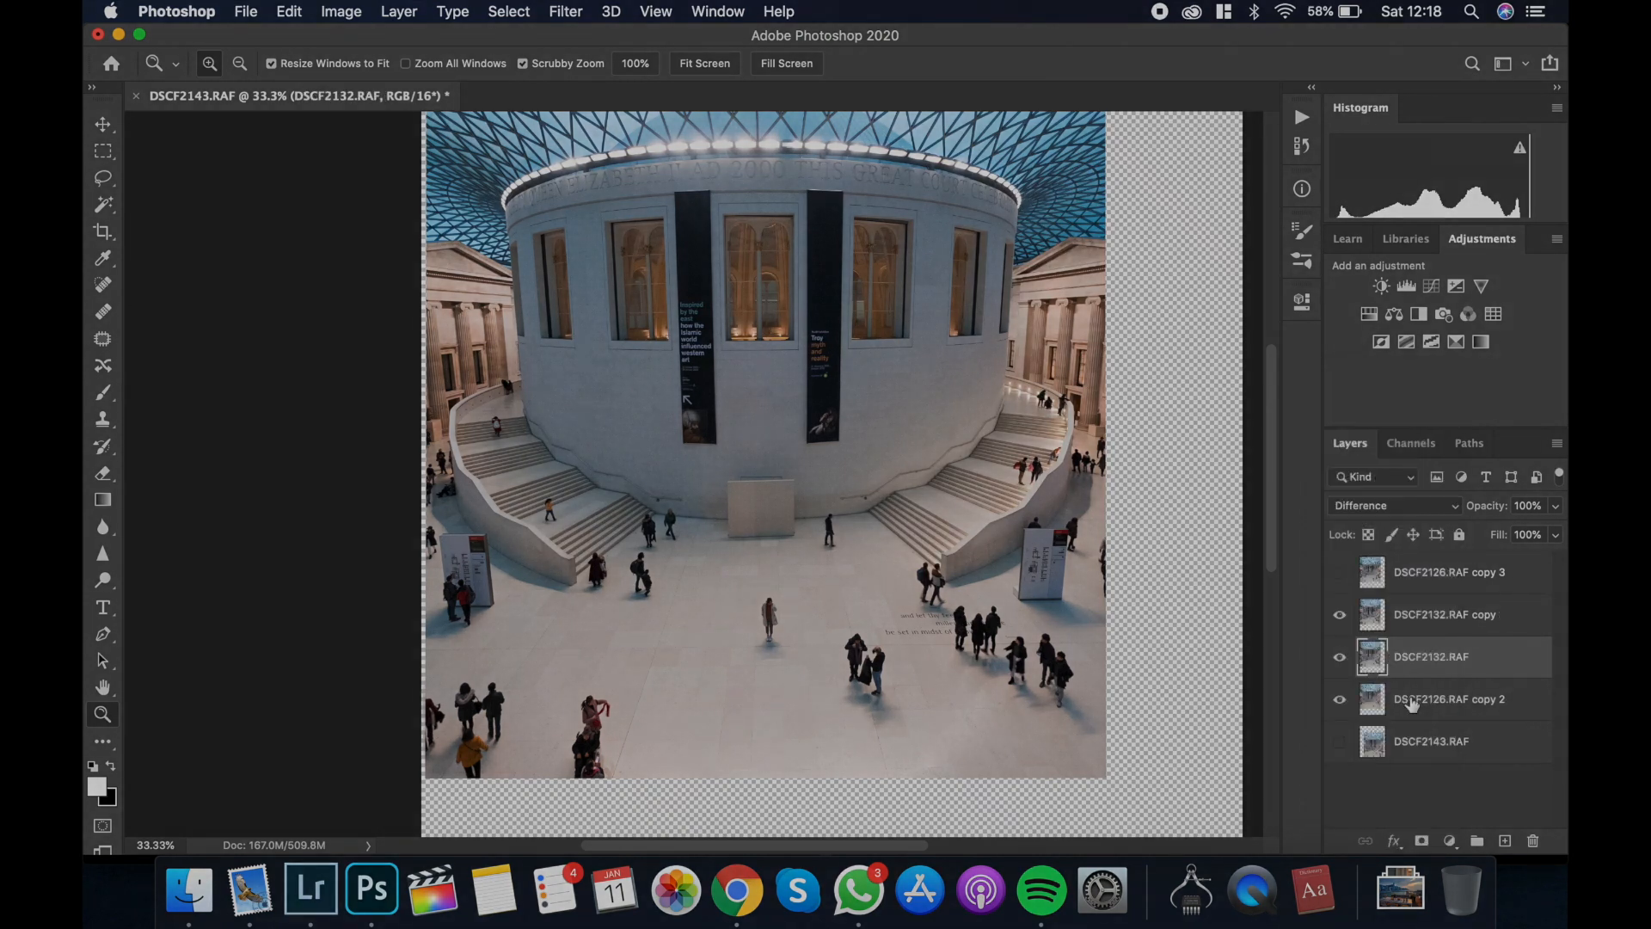
Step: With DSCF2132.RAF copy hidden, set DSCF2132.RAF's blend mode to Normal and compare it with the DSCF2126.RAF copy 2 layer
{"action": "left_click", "coordinate": [1340, 615]}
{"action": "left_click", "coordinate": [1364, 507]}
{"action": "left_click", "coordinate": [1365, 106]}
{"action": "left_click", "coordinate": [1340, 656]}
{"action": "left_click", "coordinate": [1339, 656]}
{"action": "left_click", "coordinate": [1340, 656]}
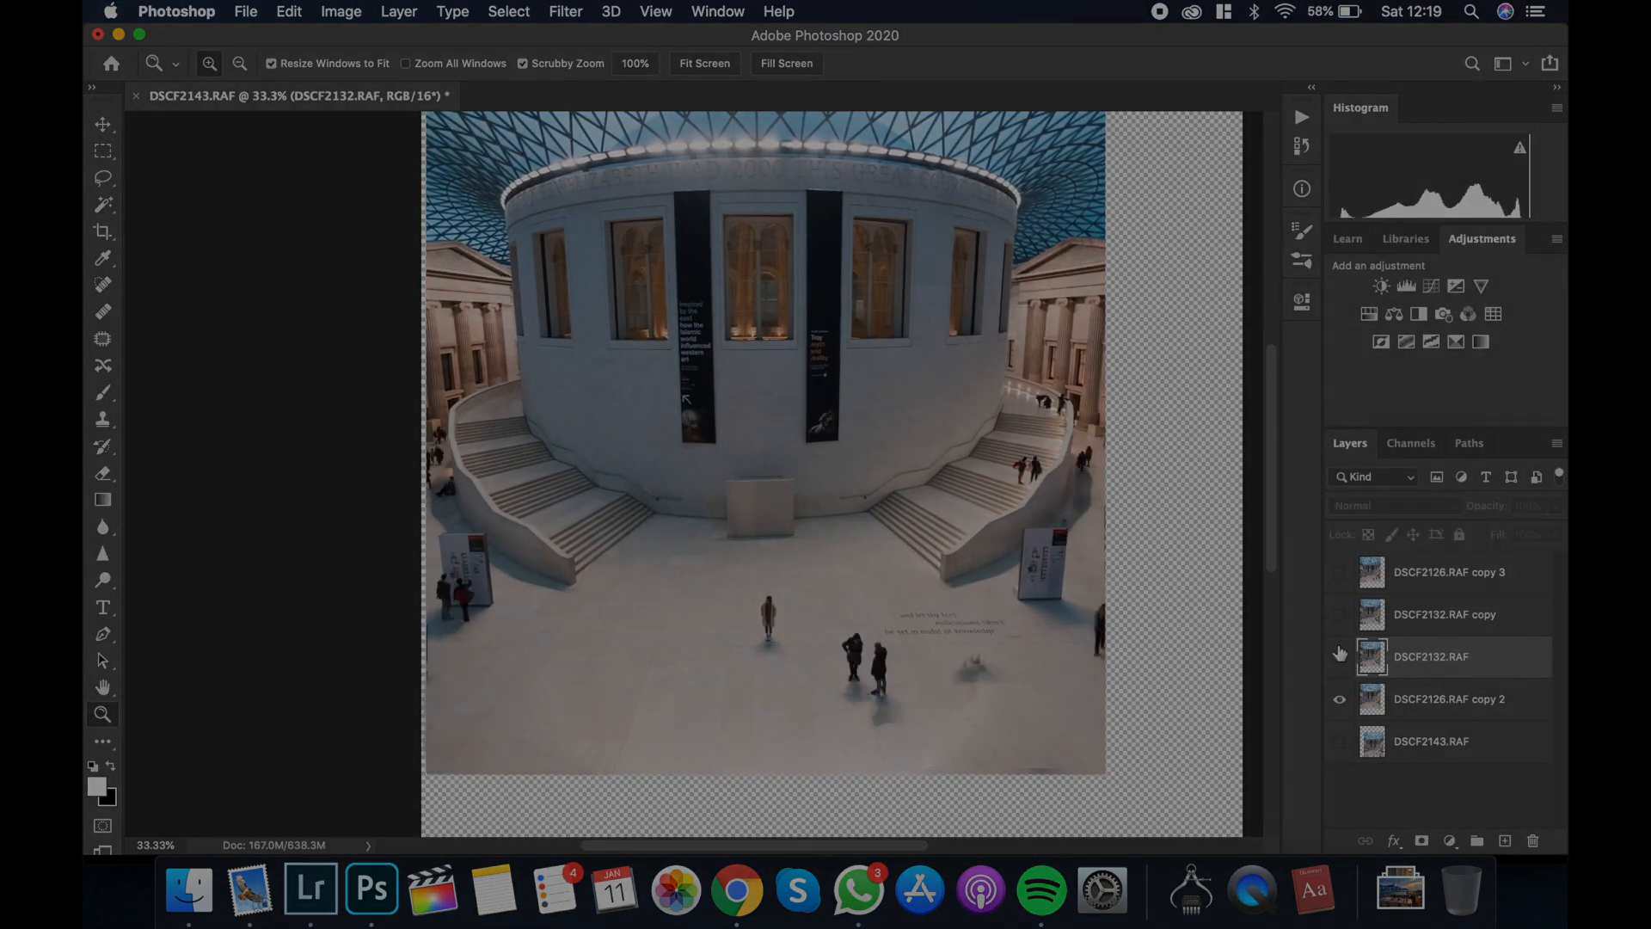
{"action": "left_click", "coordinate": [1340, 656]}
{"action": "left_click", "coordinate": [1340, 656]}
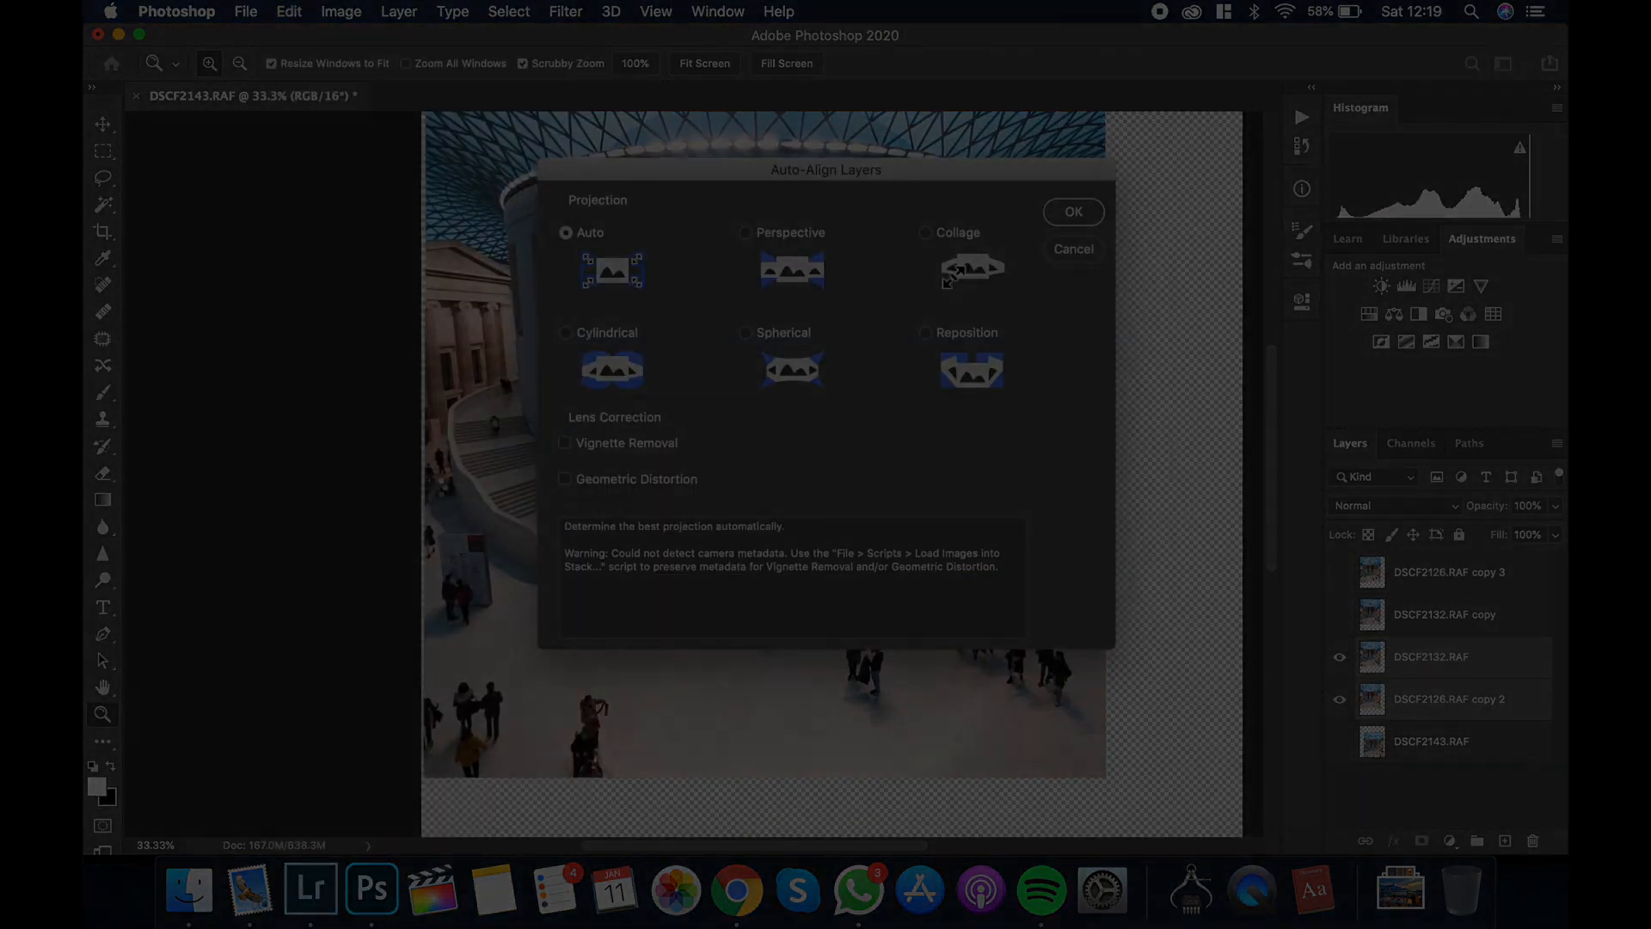